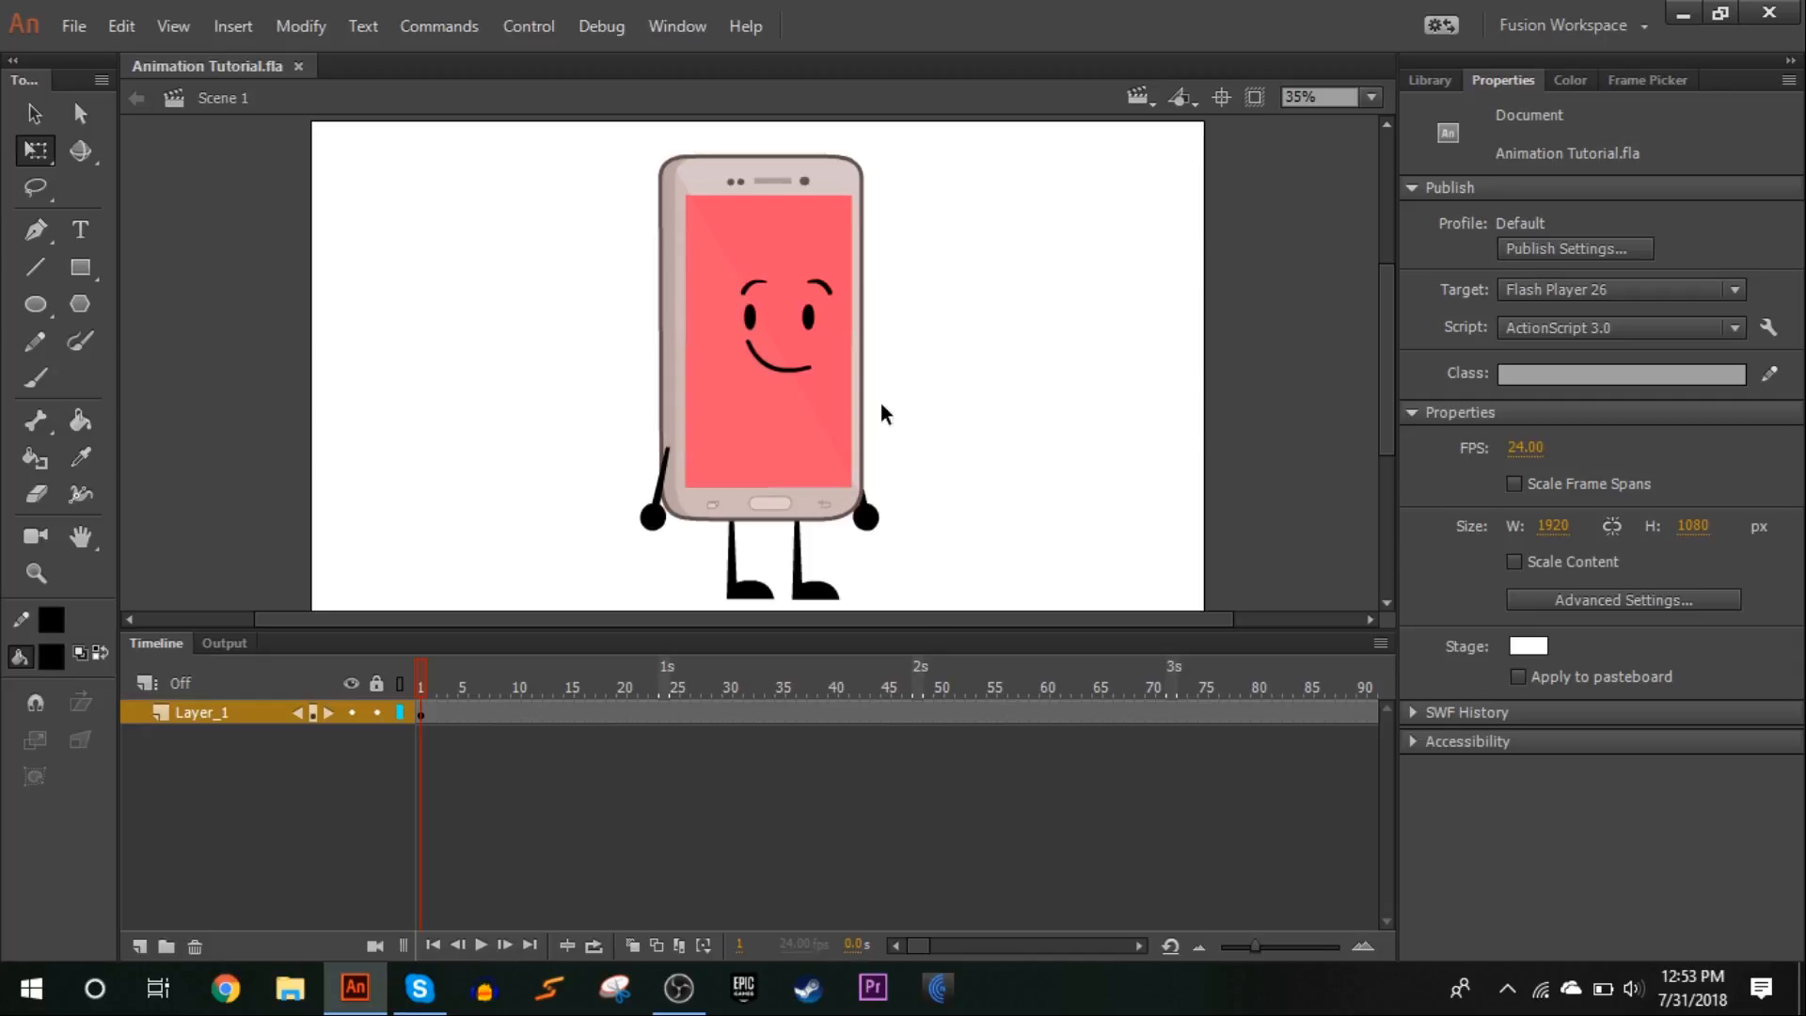
Open the Phone Rig symbol, rotate the arm on the phone's left edge slightly, check it in Scene 1 and reopen the symbol
{"action": "left_click", "coordinate": [804, 425]}
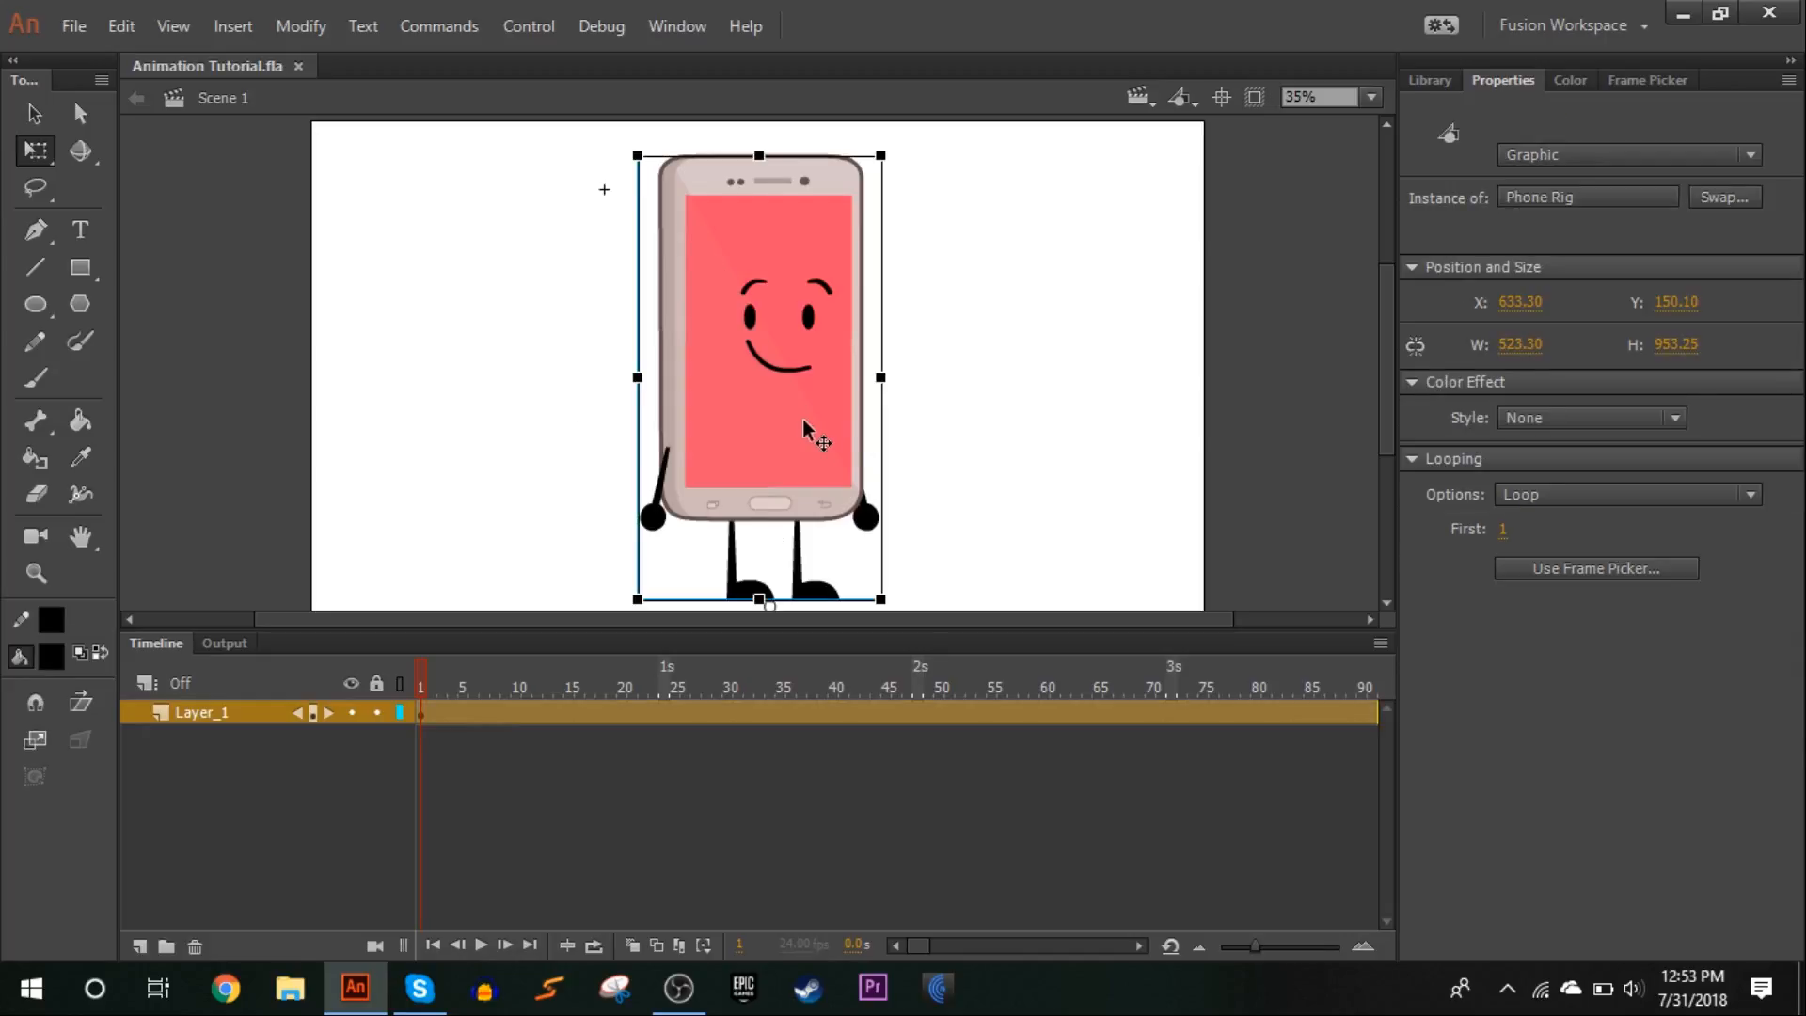
{"action": "double_click", "coordinate": [737, 207]}
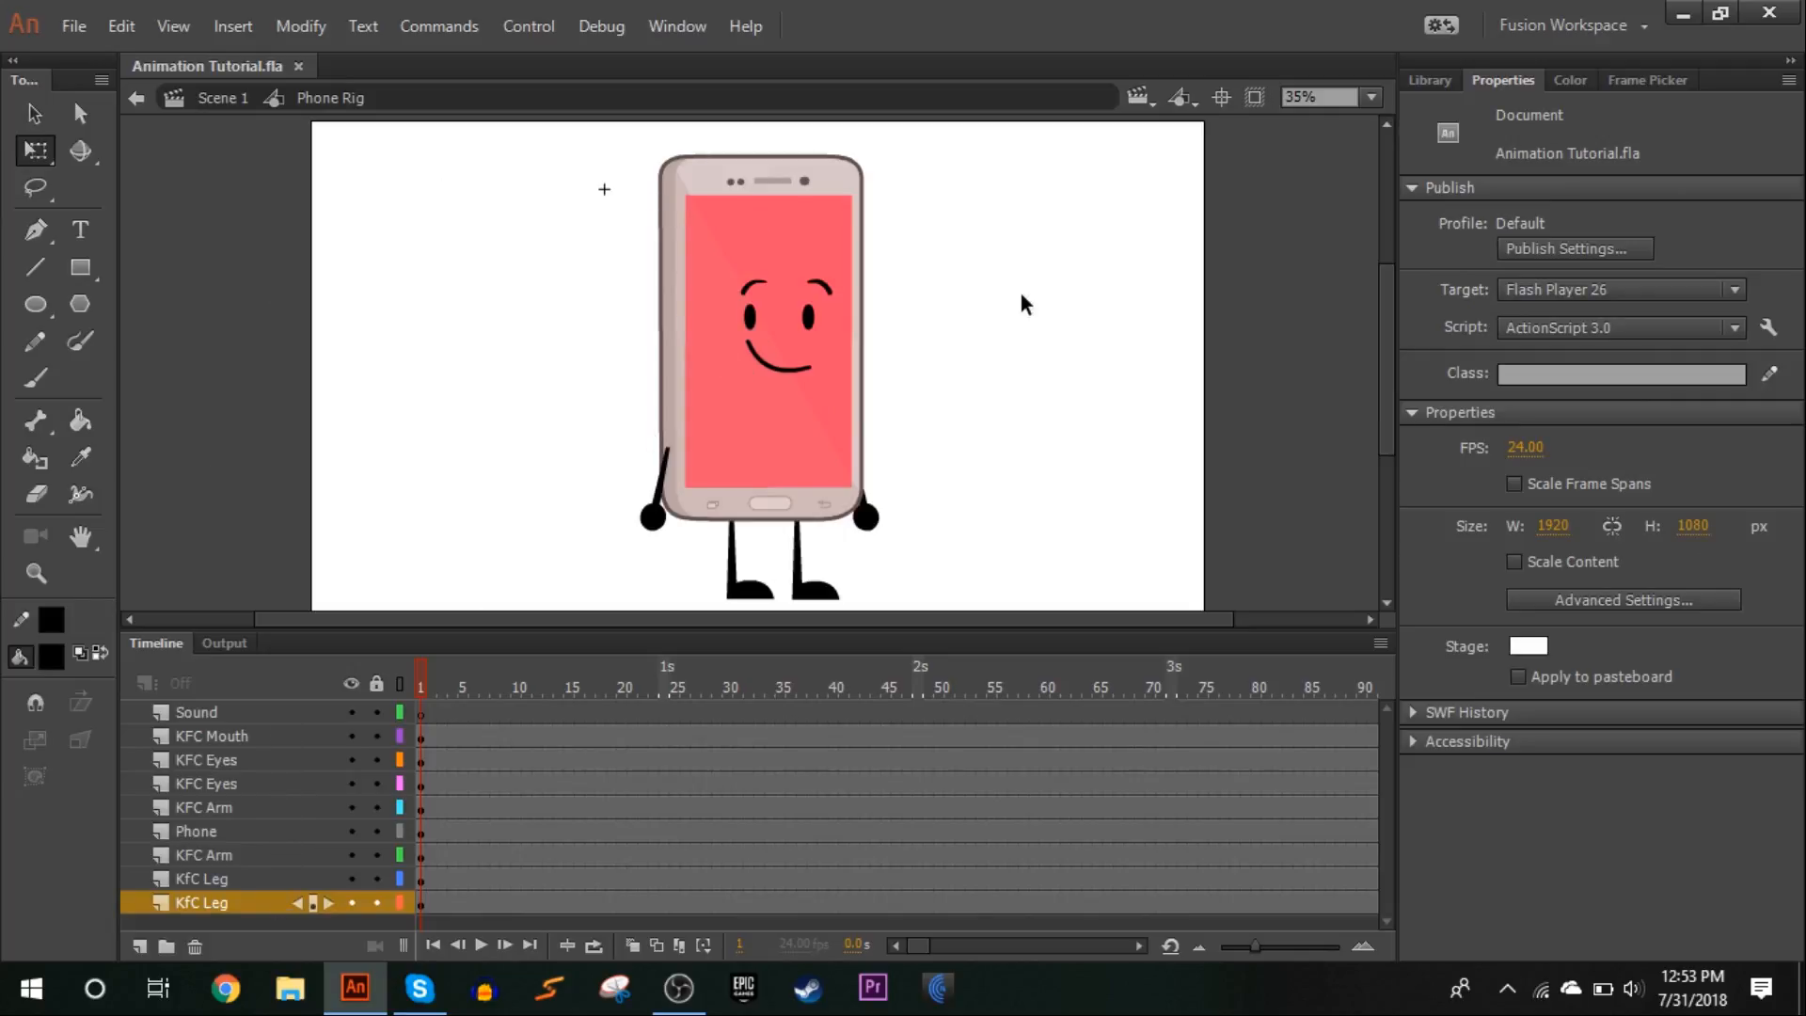
{"action": "left_click", "coordinate": [655, 516]}
{"action": "left_click_drag", "start_coordinate": [693, 564], "coordinate": [687, 642]}
{"action": "left_click", "coordinate": [221, 97]}
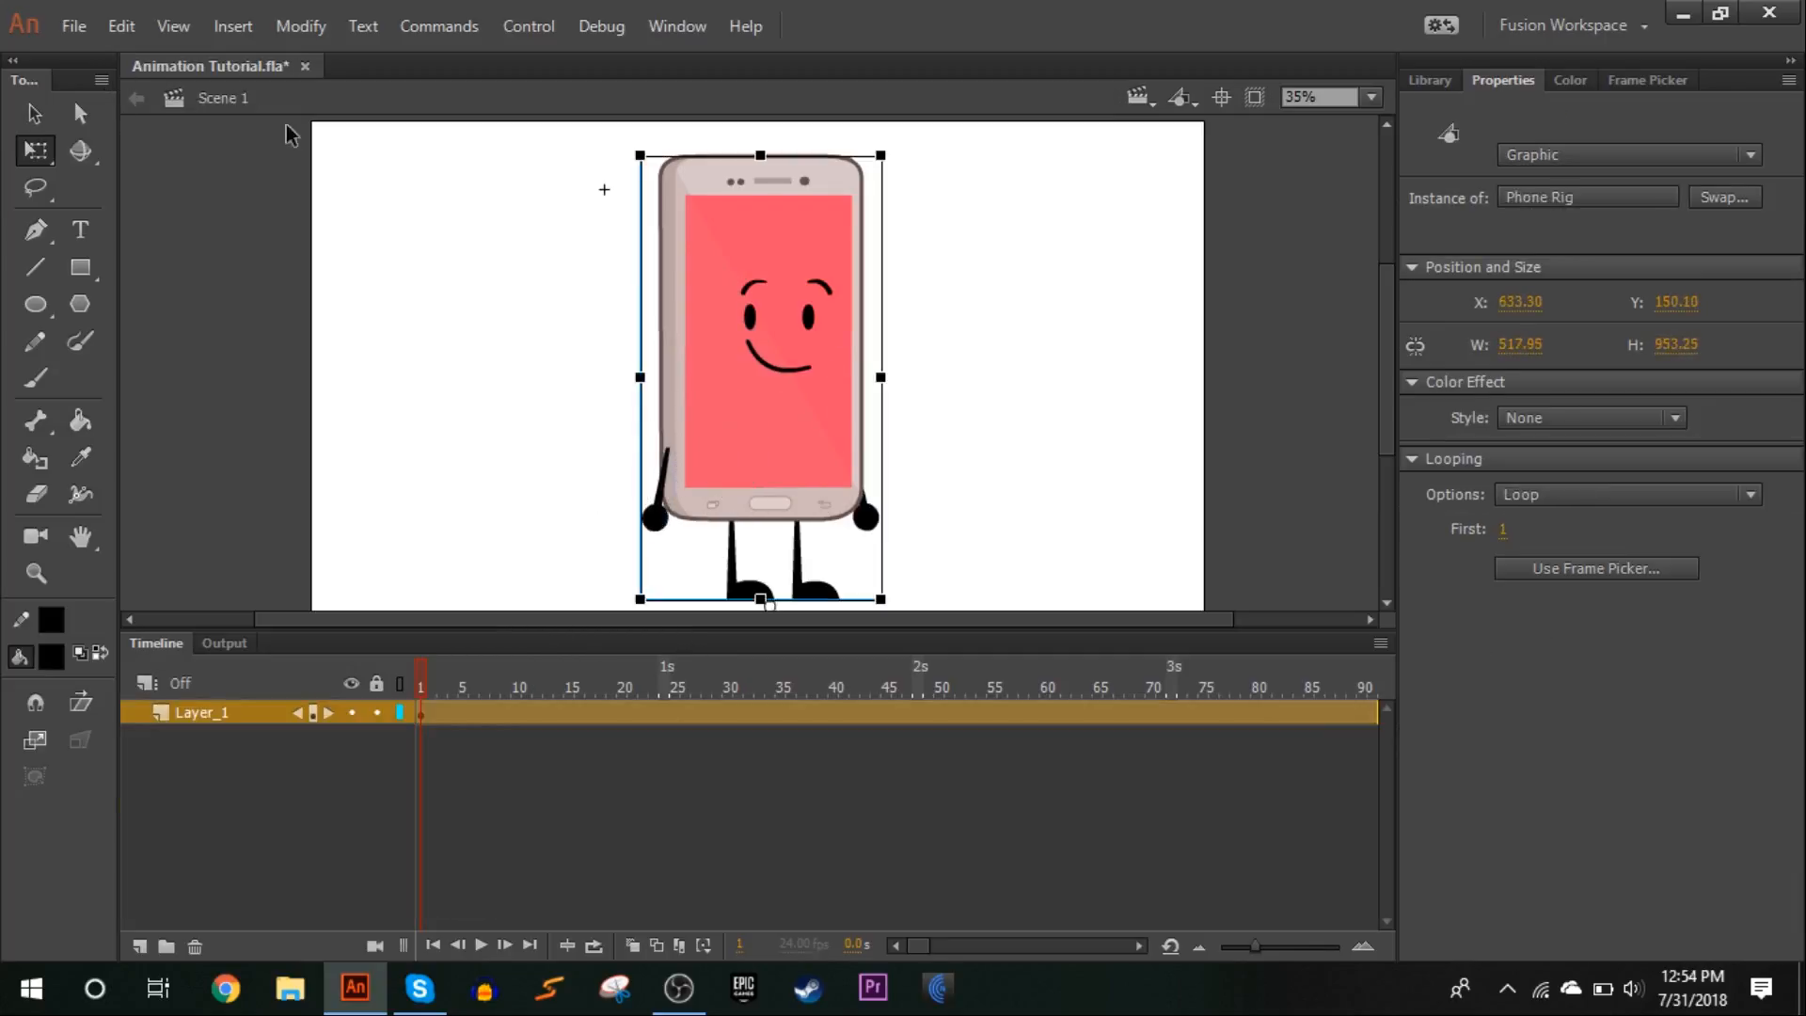
{"action": "double_click", "coordinate": [715, 226]}
Try rotating the two legs of the phone character inside the Phone Rig symbol
{"action": "left_click_drag", "start_coordinate": [685, 557], "coordinate": [685, 650]}
{"action": "left_click", "coordinate": [758, 585]}
{"action": "mouse_move", "coordinate": [809, 610]}
{"action": "left_mouse_down"}
{"action": "mouse_move", "coordinate": [611, 541]}
{"action": "mouse_move", "coordinate": [802, 617]}
{"action": "mouse_move", "coordinate": [868, 599]}
{"action": "mouse_move", "coordinate": [801, 607]}
{"action": "left_mouse_up"}
{"action": "left_click", "coordinate": [823, 588]}
{"action": "left_click", "coordinate": [741, 593]}
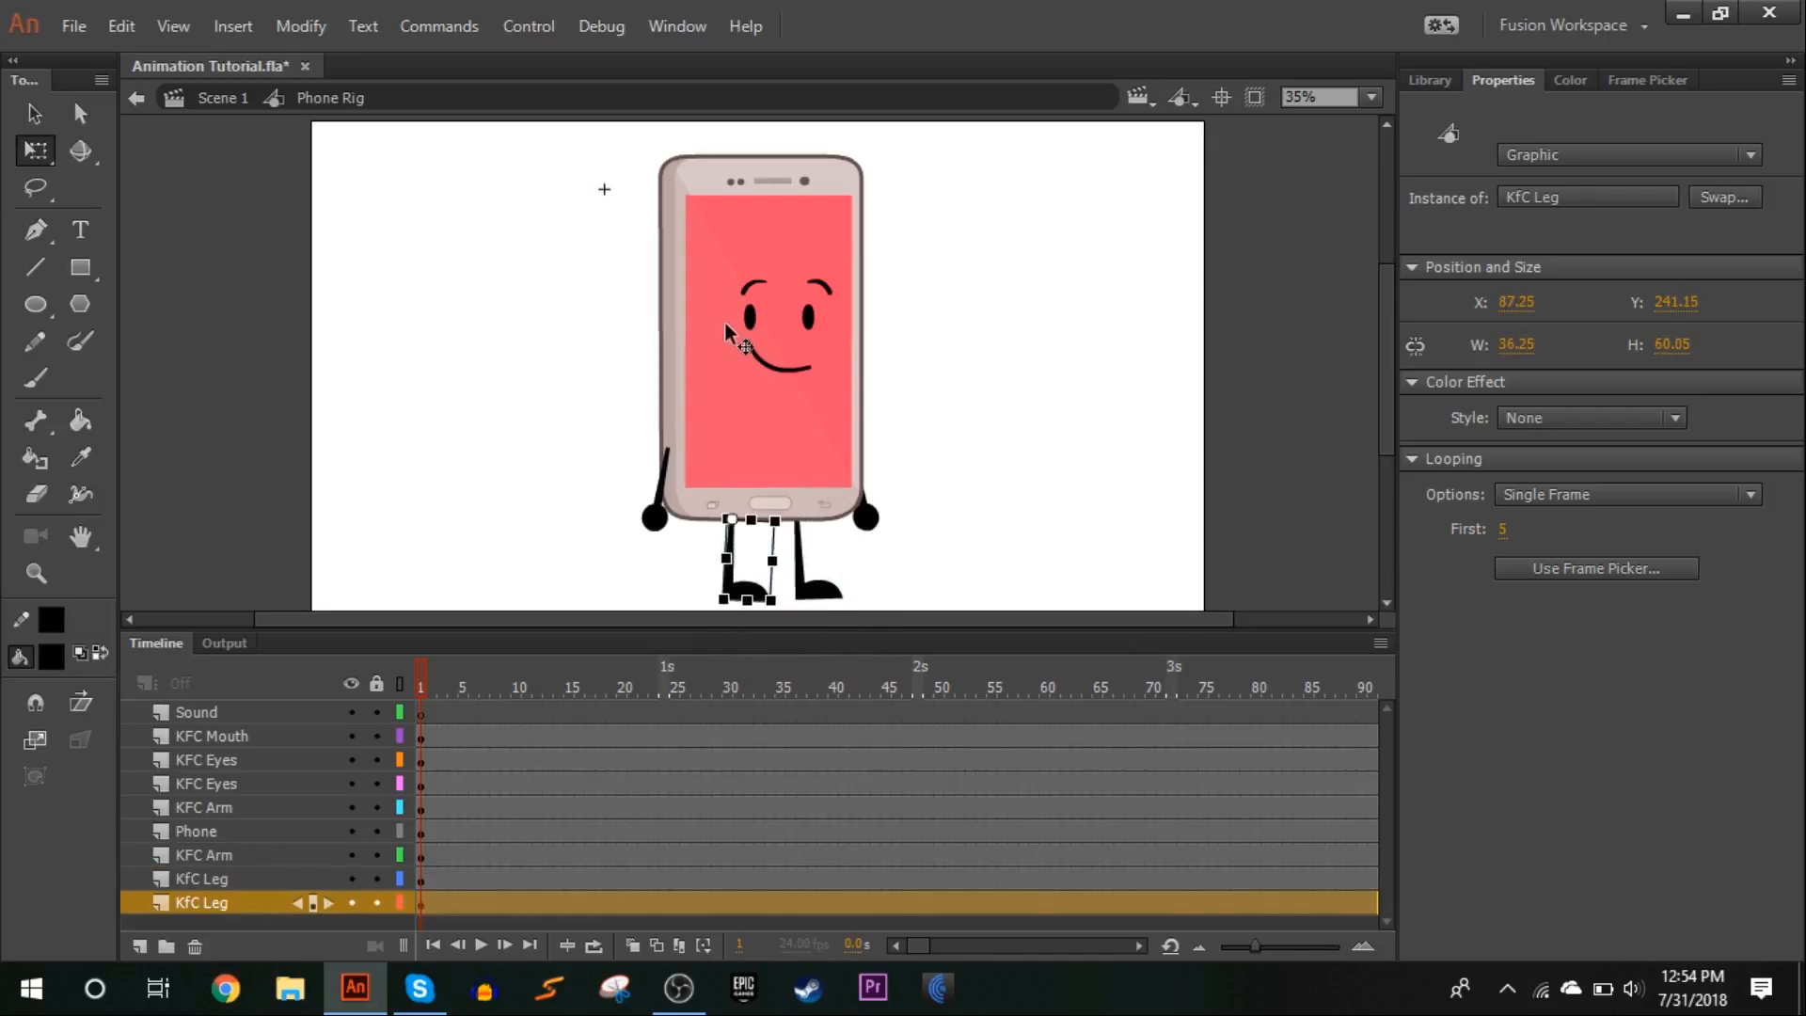
Select the eyes, mouth and phone body one after another to examine which layer each part occupies
{"action": "left_click", "coordinate": [753, 309]}
{"action": "left_click", "coordinate": [807, 315]}
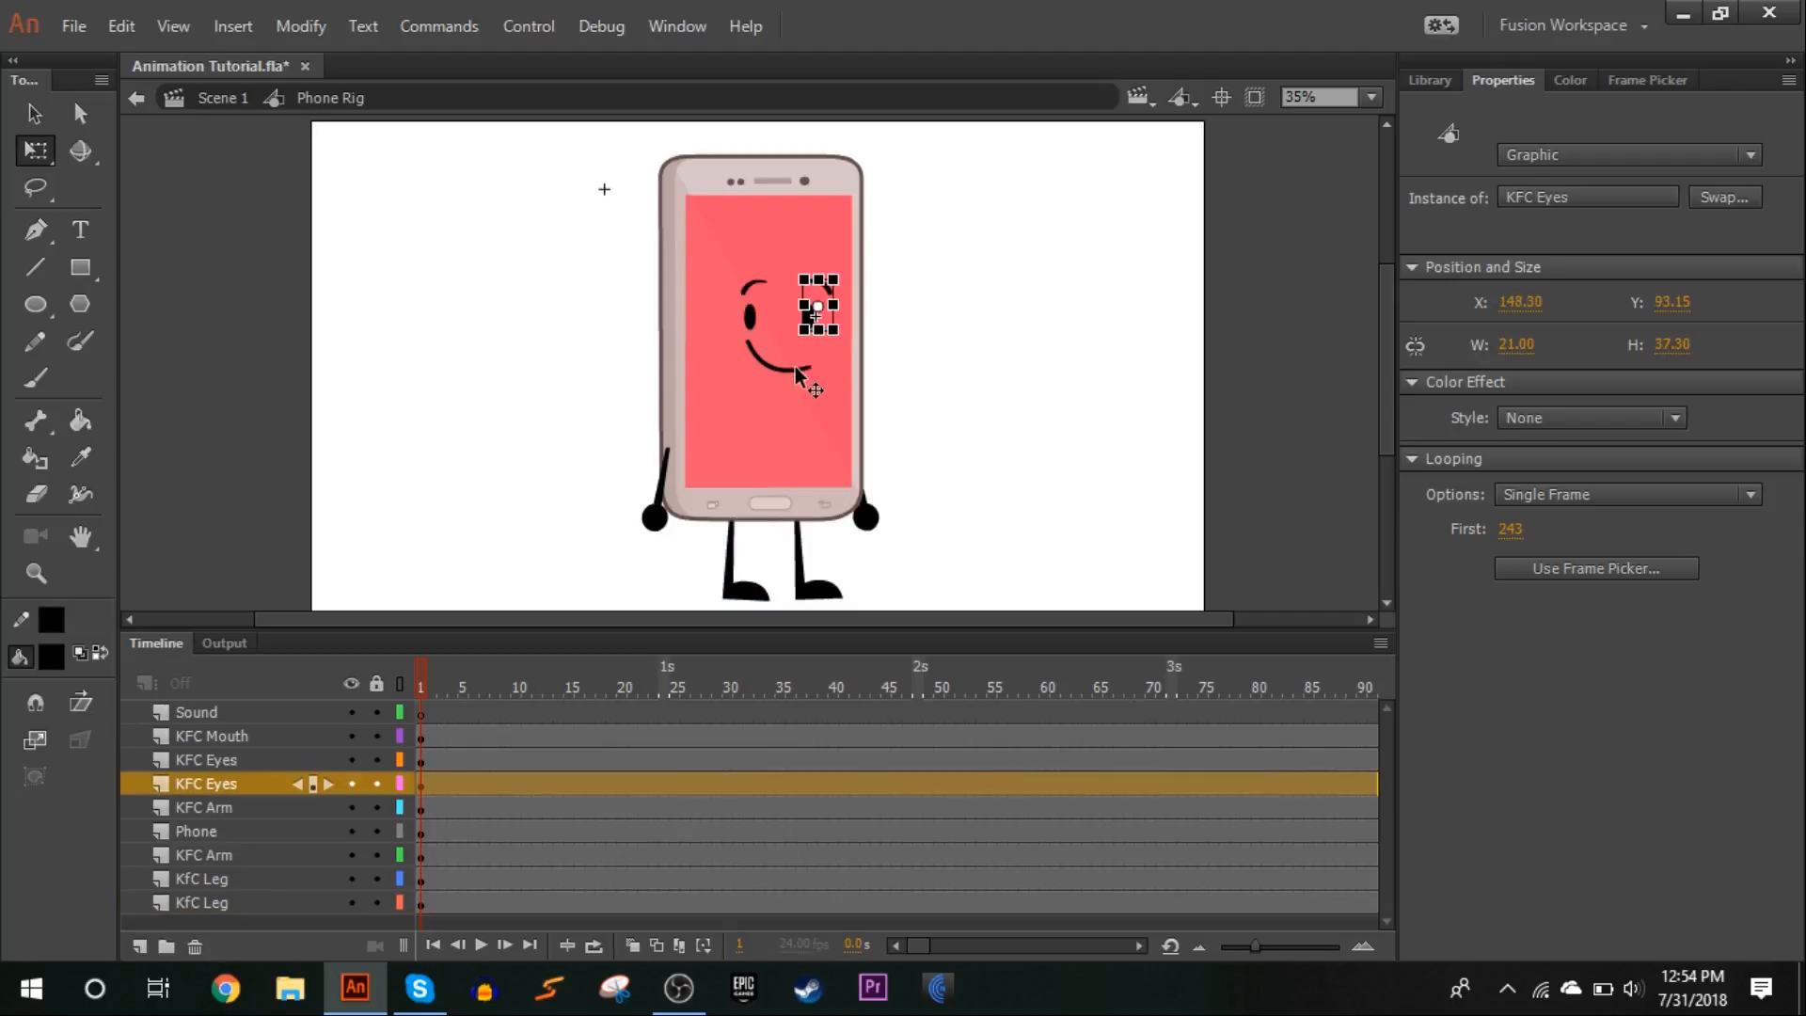
{"action": "left_click", "coordinate": [795, 365]}
{"action": "left_click", "coordinate": [724, 212]}
{"action": "left_click", "coordinate": [908, 338]}
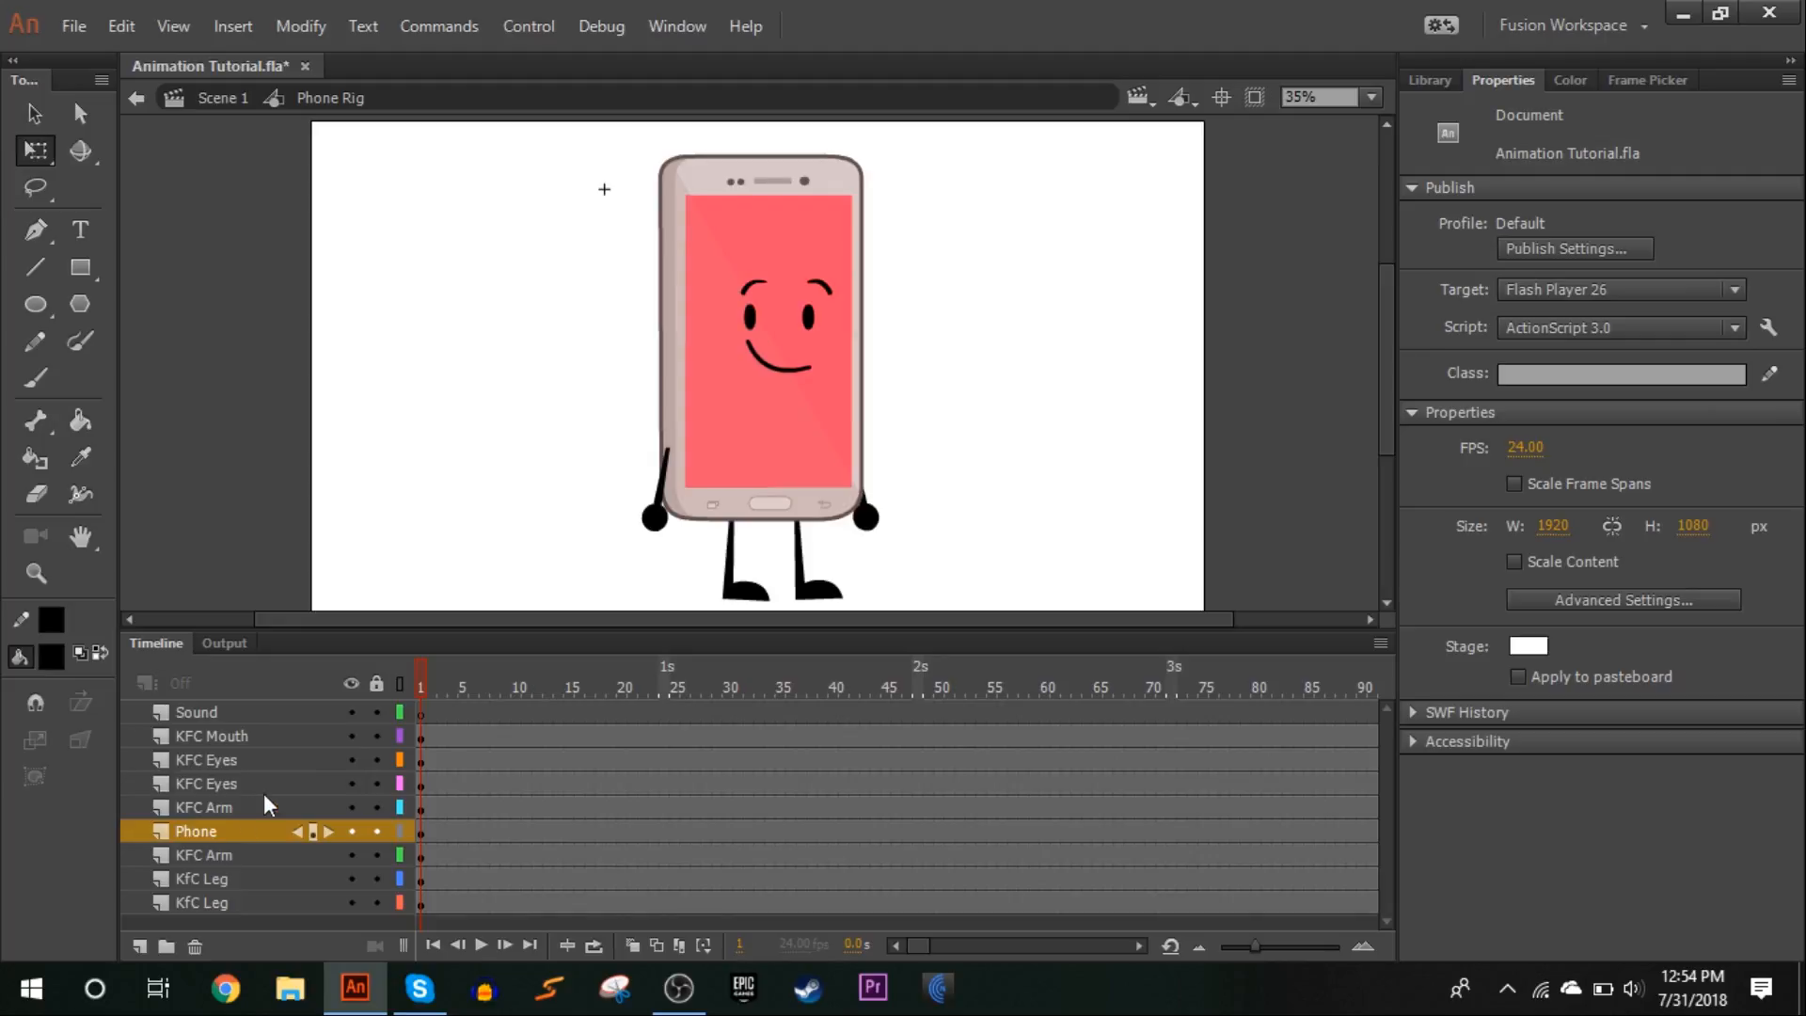
Undo the trial rotations of the legs
{"action": "key", "text": "ctrl+z"}
{"action": "key", "text": "ctrl+z"}
{"action": "key", "text": "ctrl+z"}
{"action": "key", "text": "ctrl+z"}
{"action": "key", "text": "ctrl+z"}
{"action": "key", "text": "ctrl+z"}
{"action": "key", "text": "ctrl+z"}
{"action": "key", "text": "ctrl+z"}
{"action": "key", "text": "ctrl+z"}
{"action": "key", "text": "ctrl+z"}
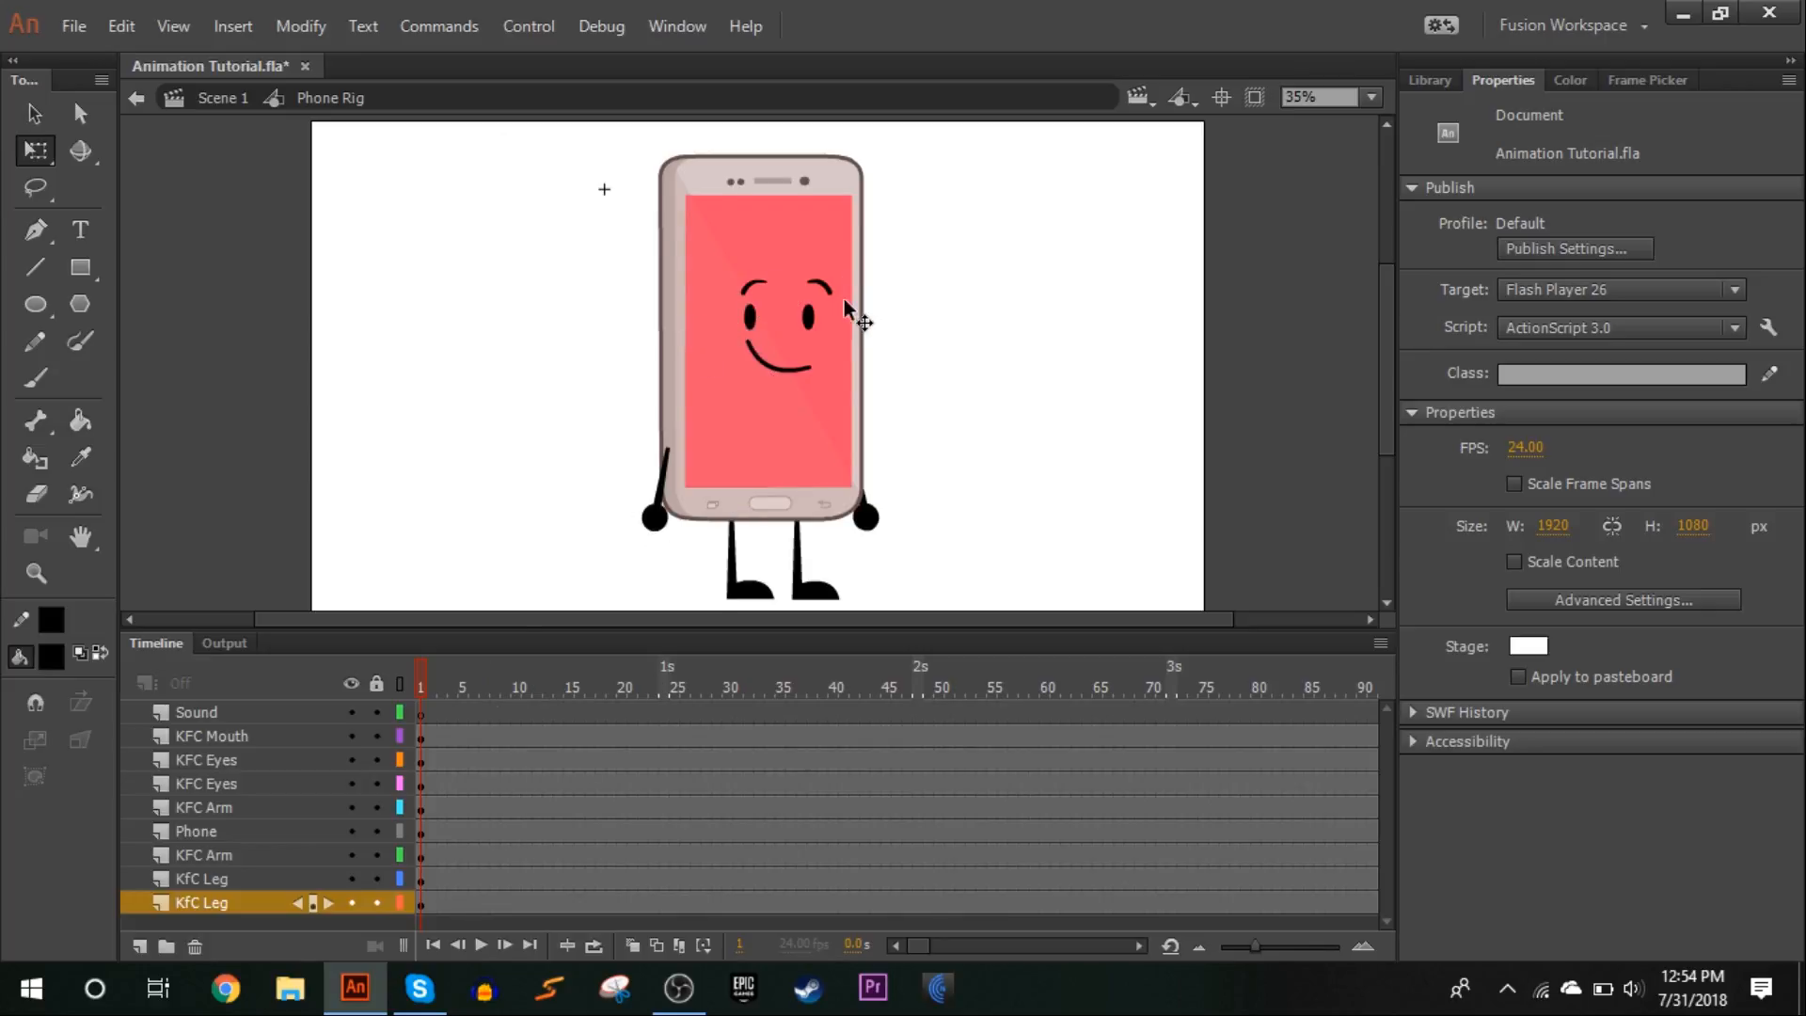
Insert keyframes at frame 5 on all layers from KFC Mouth down to the lowest KfC Leg
{"action": "left_click", "coordinate": [462, 738]}
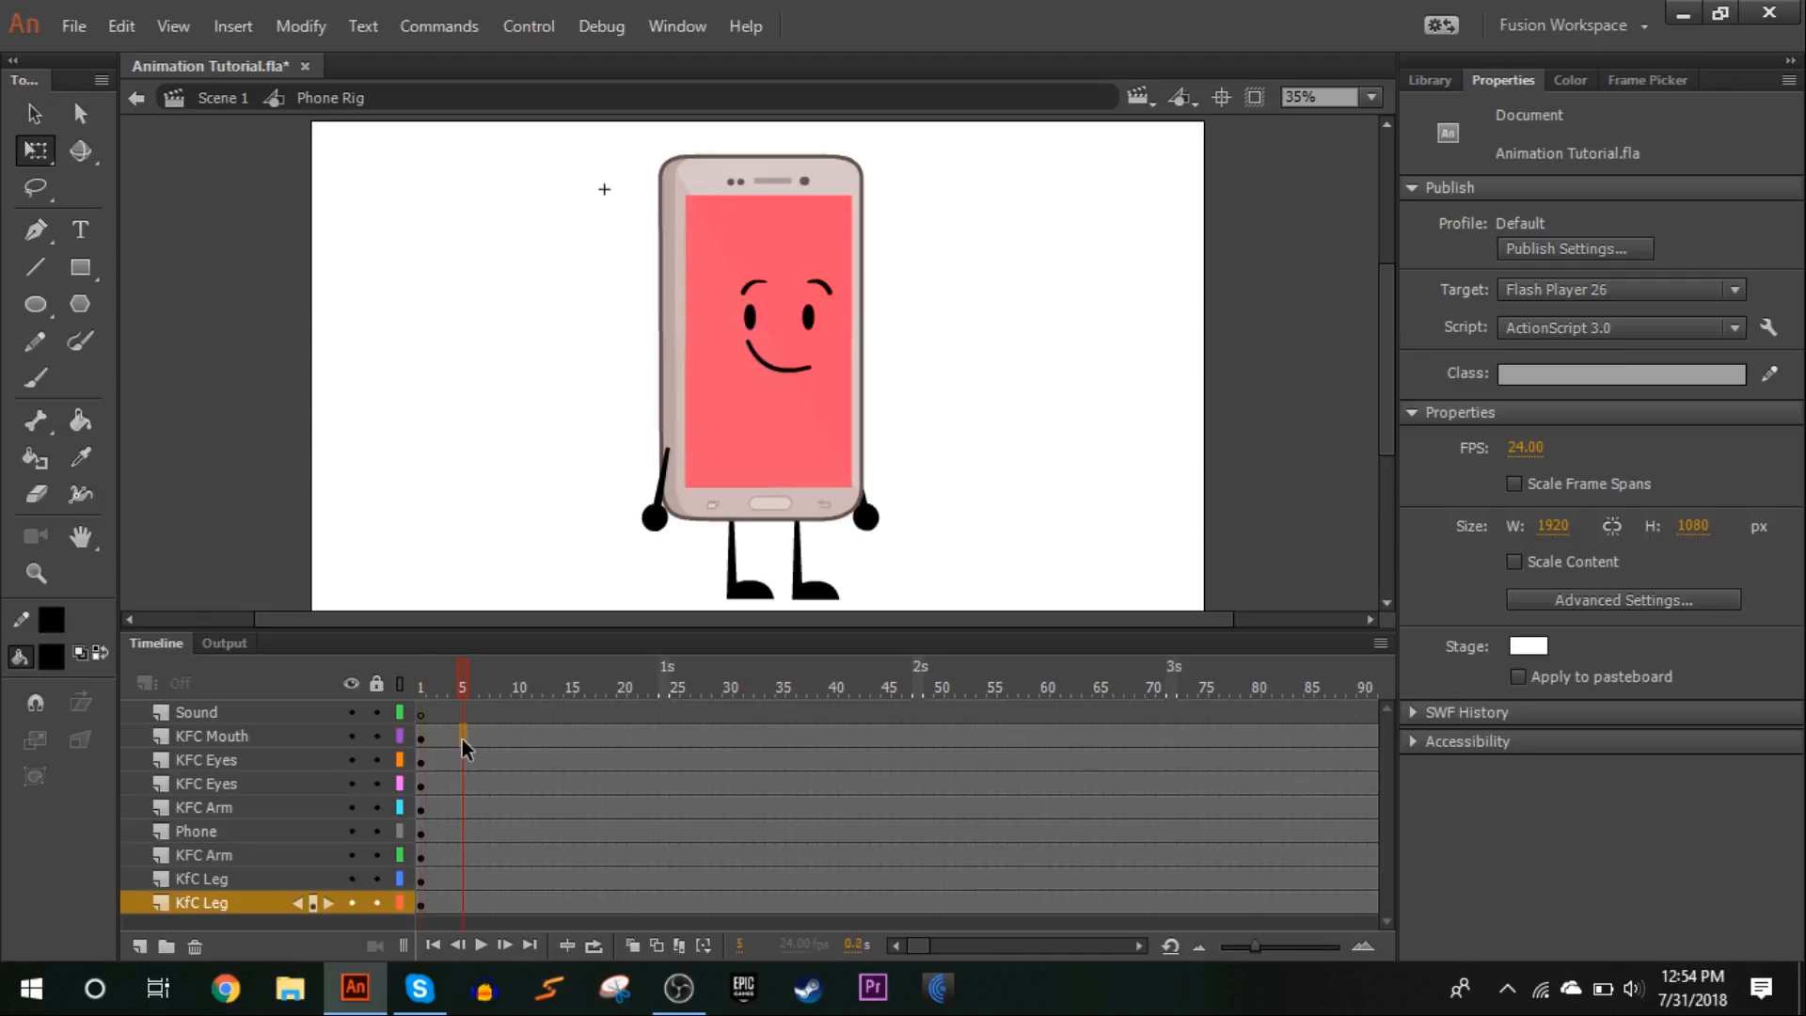
{"action": "left_click_drag", "start_coordinate": [466, 876], "coordinate": [463, 912]}
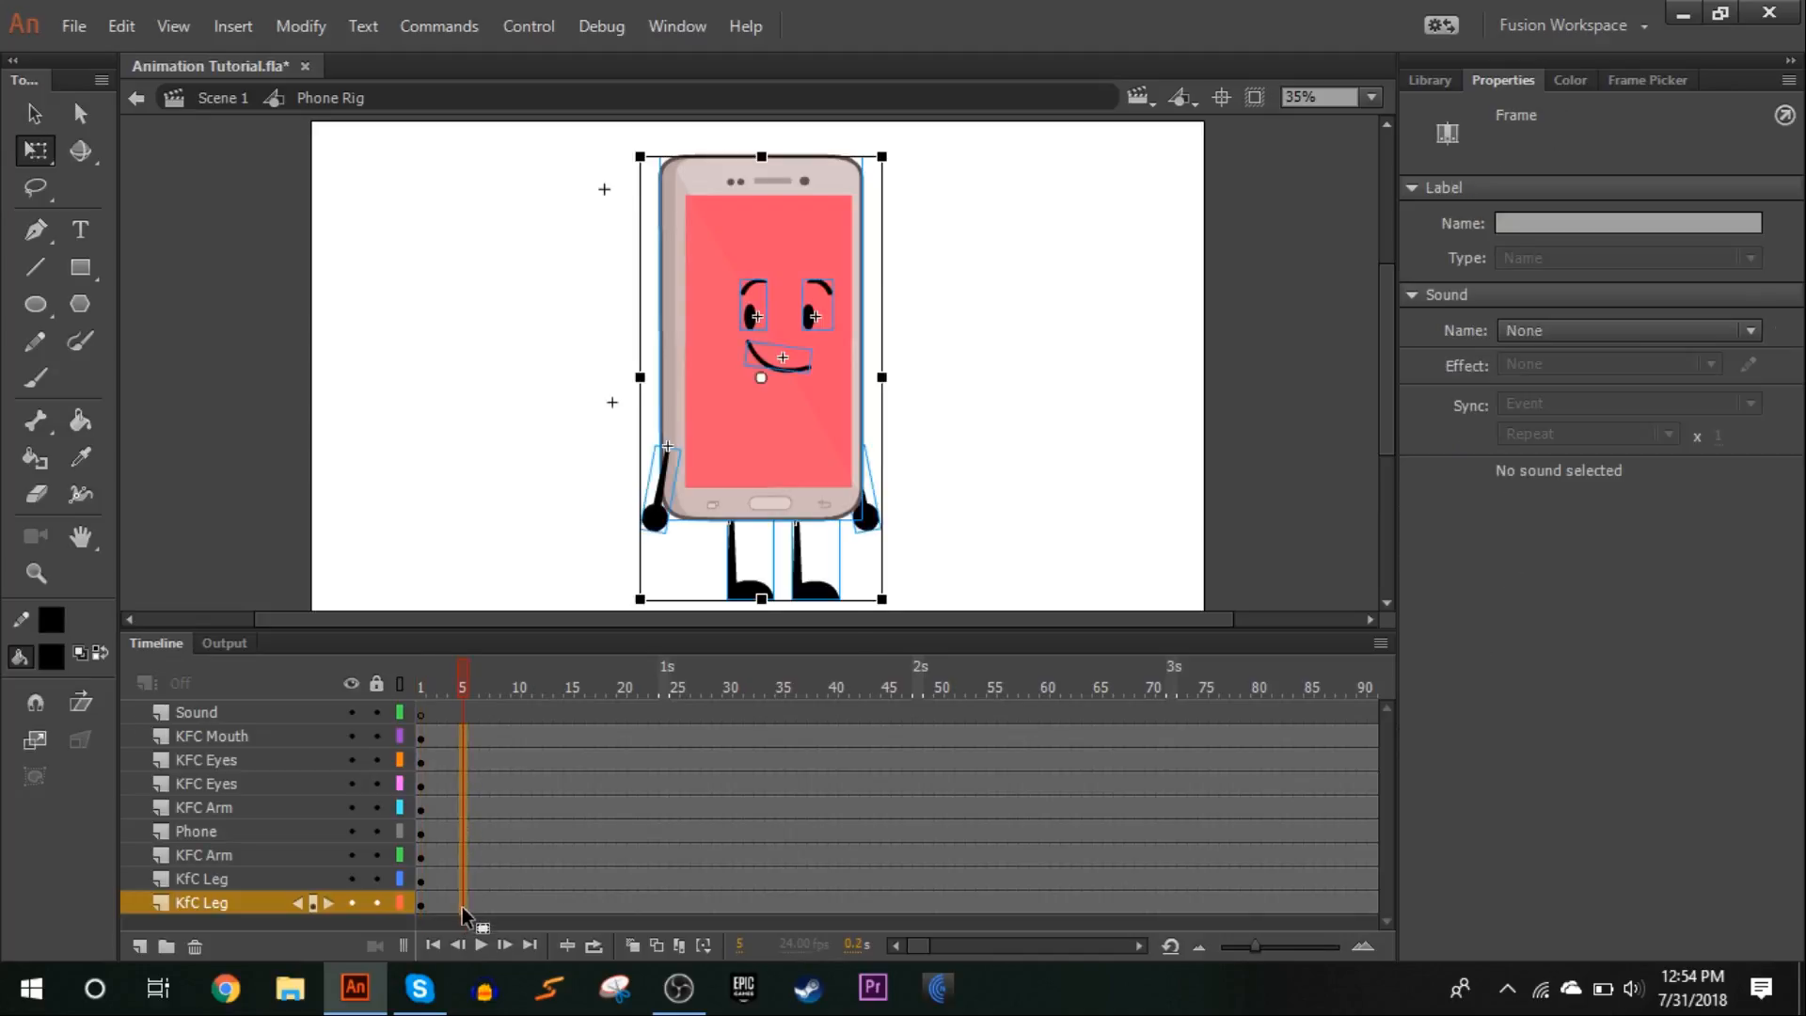
{"action": "right_click", "coordinate": [463, 909]}
{"action": "left_click", "coordinate": [662, 355]}
{"action": "left_click", "coordinate": [1009, 381]}
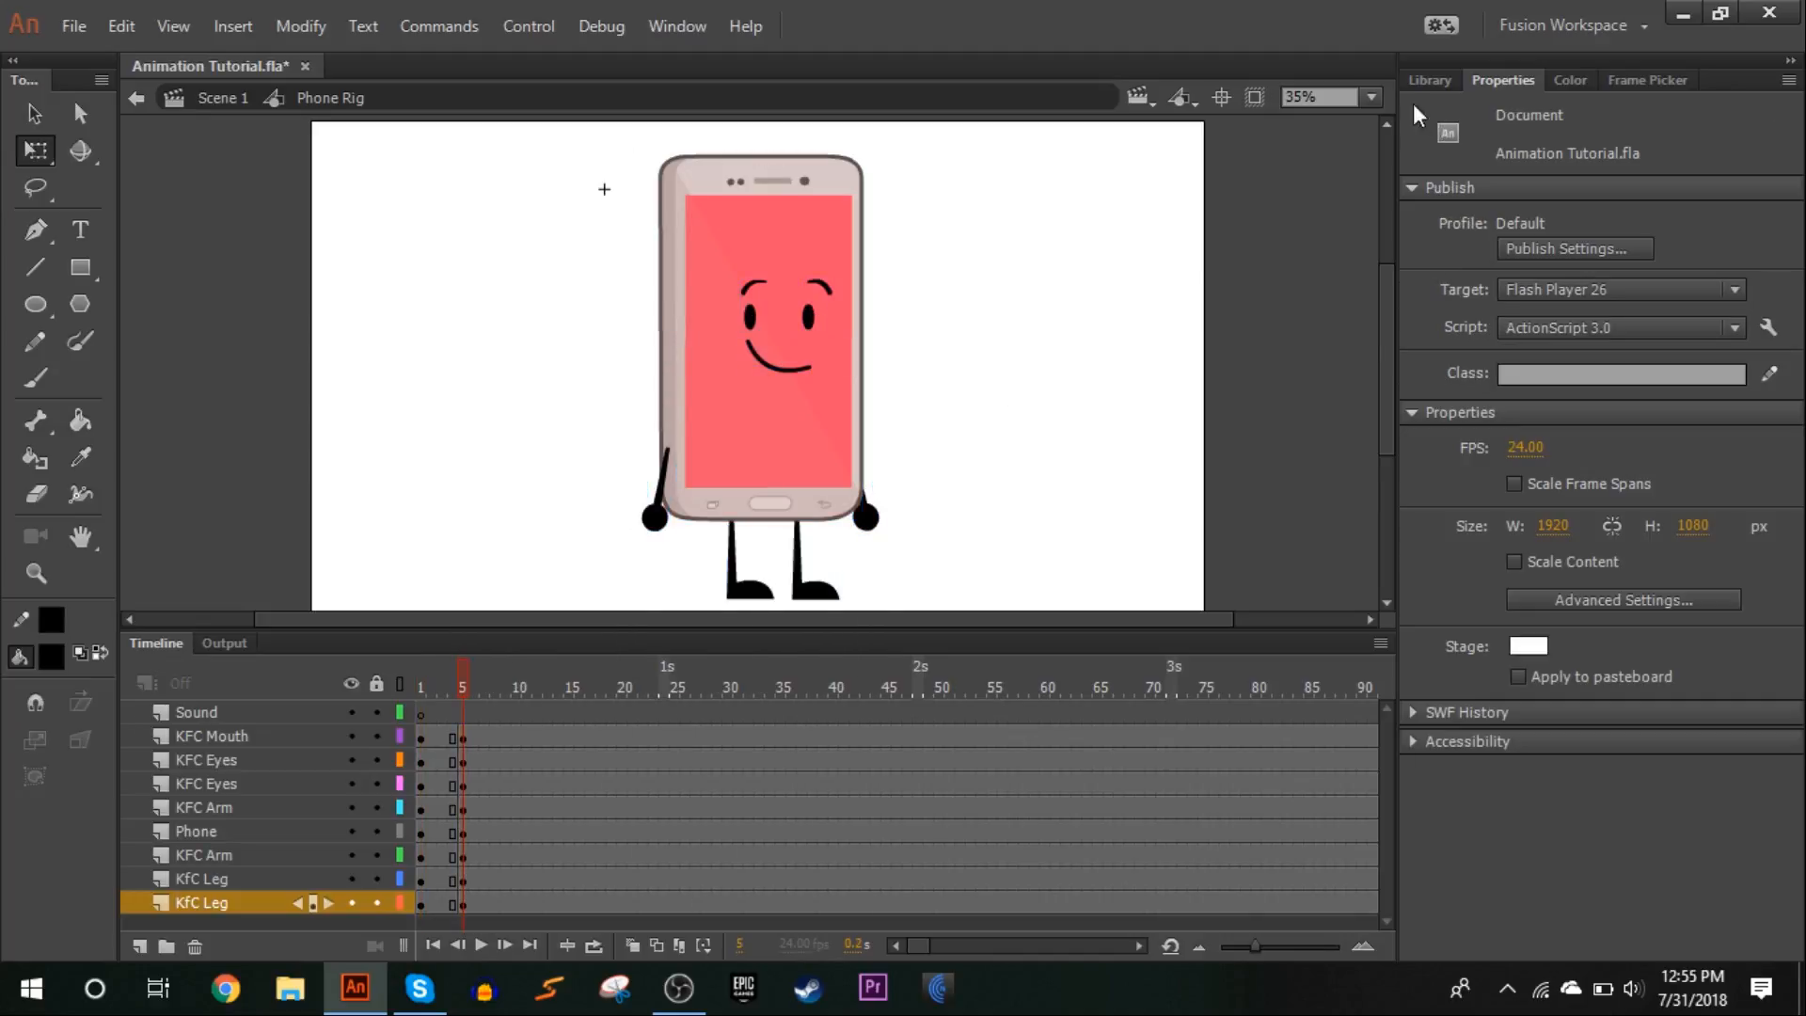
At frame 5, select the body, face and arms, place their pivot point between the legs and tilt them slightly counterclockwise
{"action": "left_click", "coordinate": [1372, 97]}
{"action": "left_click", "coordinate": [1350, 241]}
{"action": "scroll", "coordinate": [1184, 252], "scroll_direction": "up", "scroll_amount": 3}
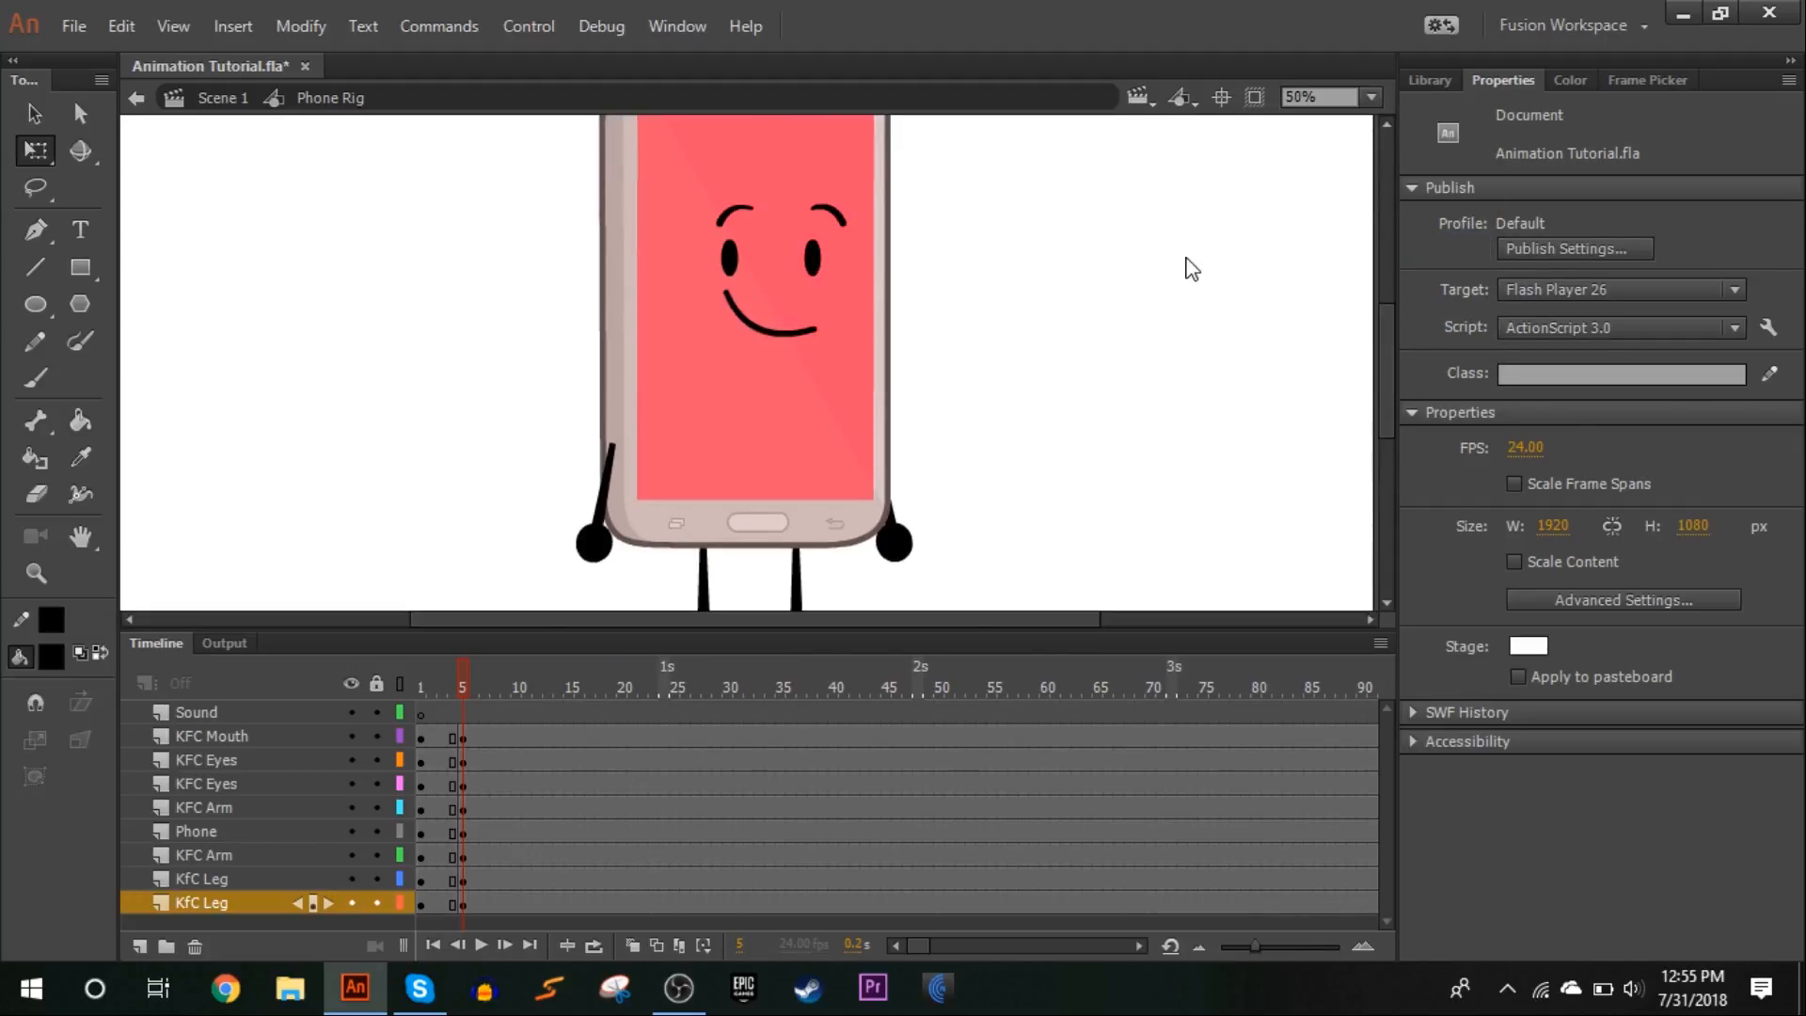
{"action": "left_click_drag", "start_coordinate": [1253, 477], "coordinate": [381, 59]}
{"action": "scroll", "coordinate": [827, 390], "scroll_direction": "up", "scroll_amount": 2}
{"action": "scroll", "coordinate": [804, 359], "scroll_direction": "down", "scroll_amount": 2}
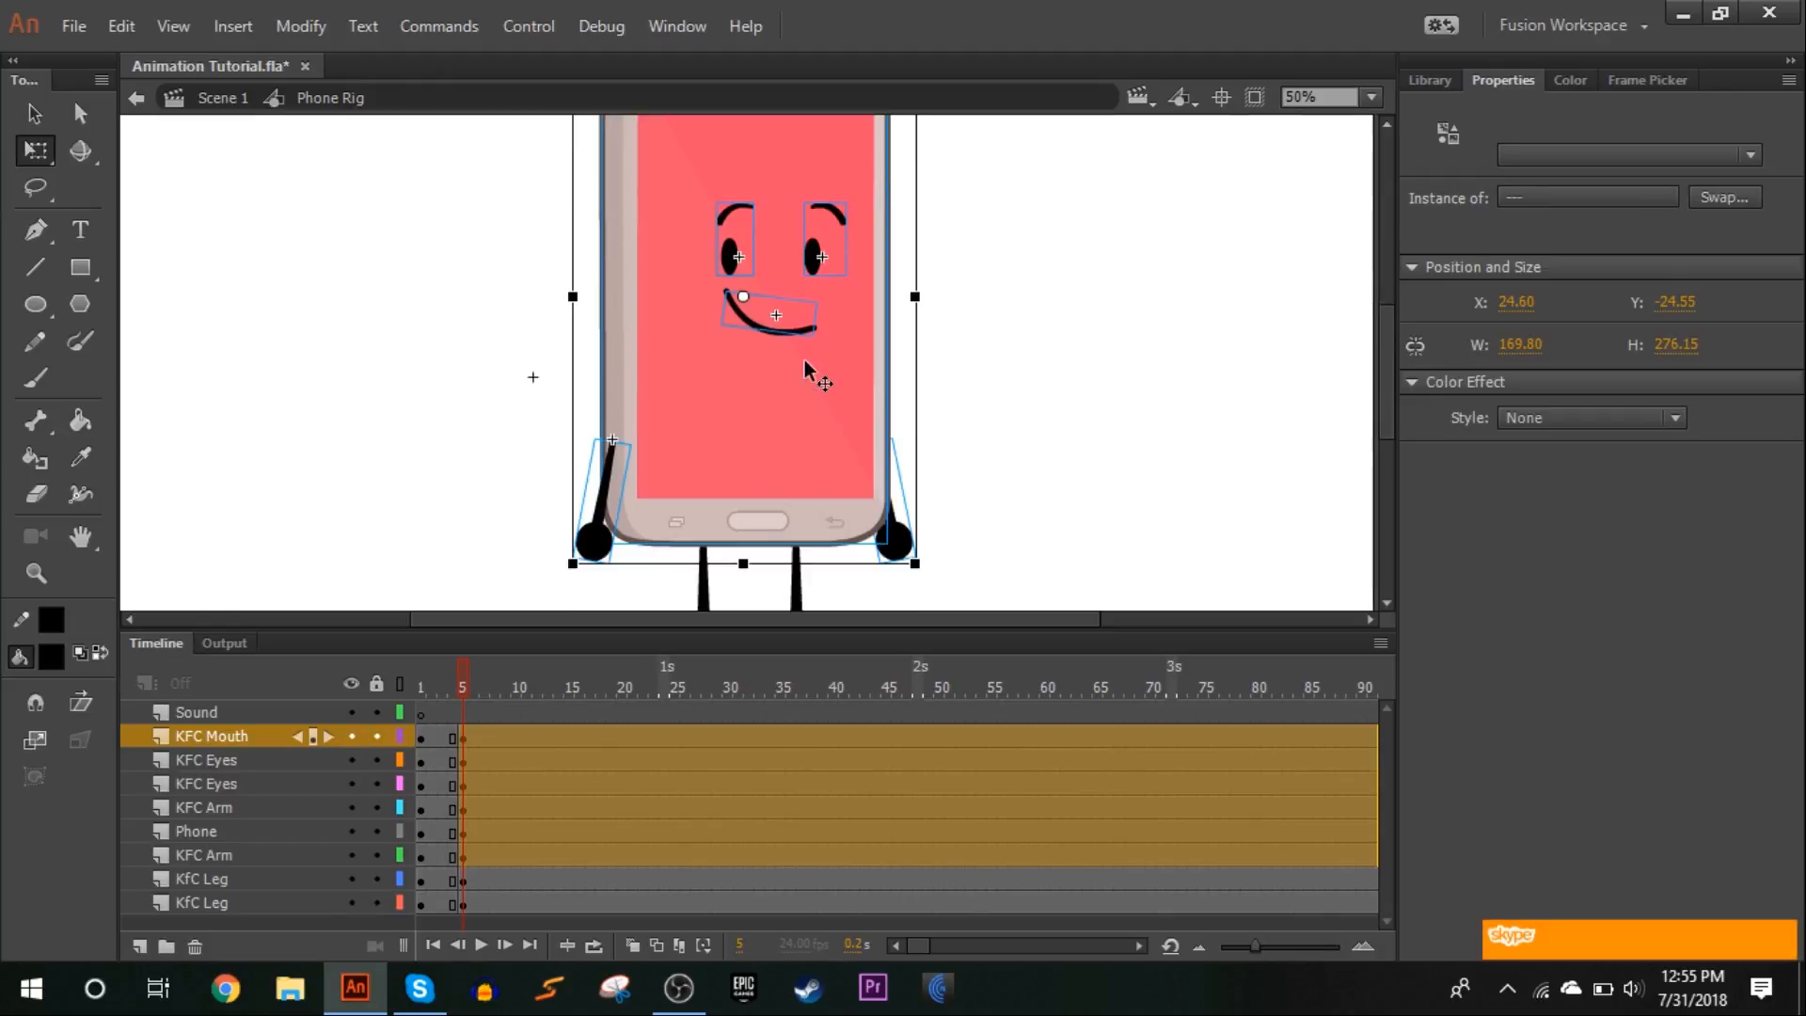
{"action": "scroll", "coordinate": [805, 359], "scroll_direction": "down", "scroll_amount": 2}
{"action": "left_click_drag", "start_coordinate": [745, 148], "coordinate": [763, 170]}
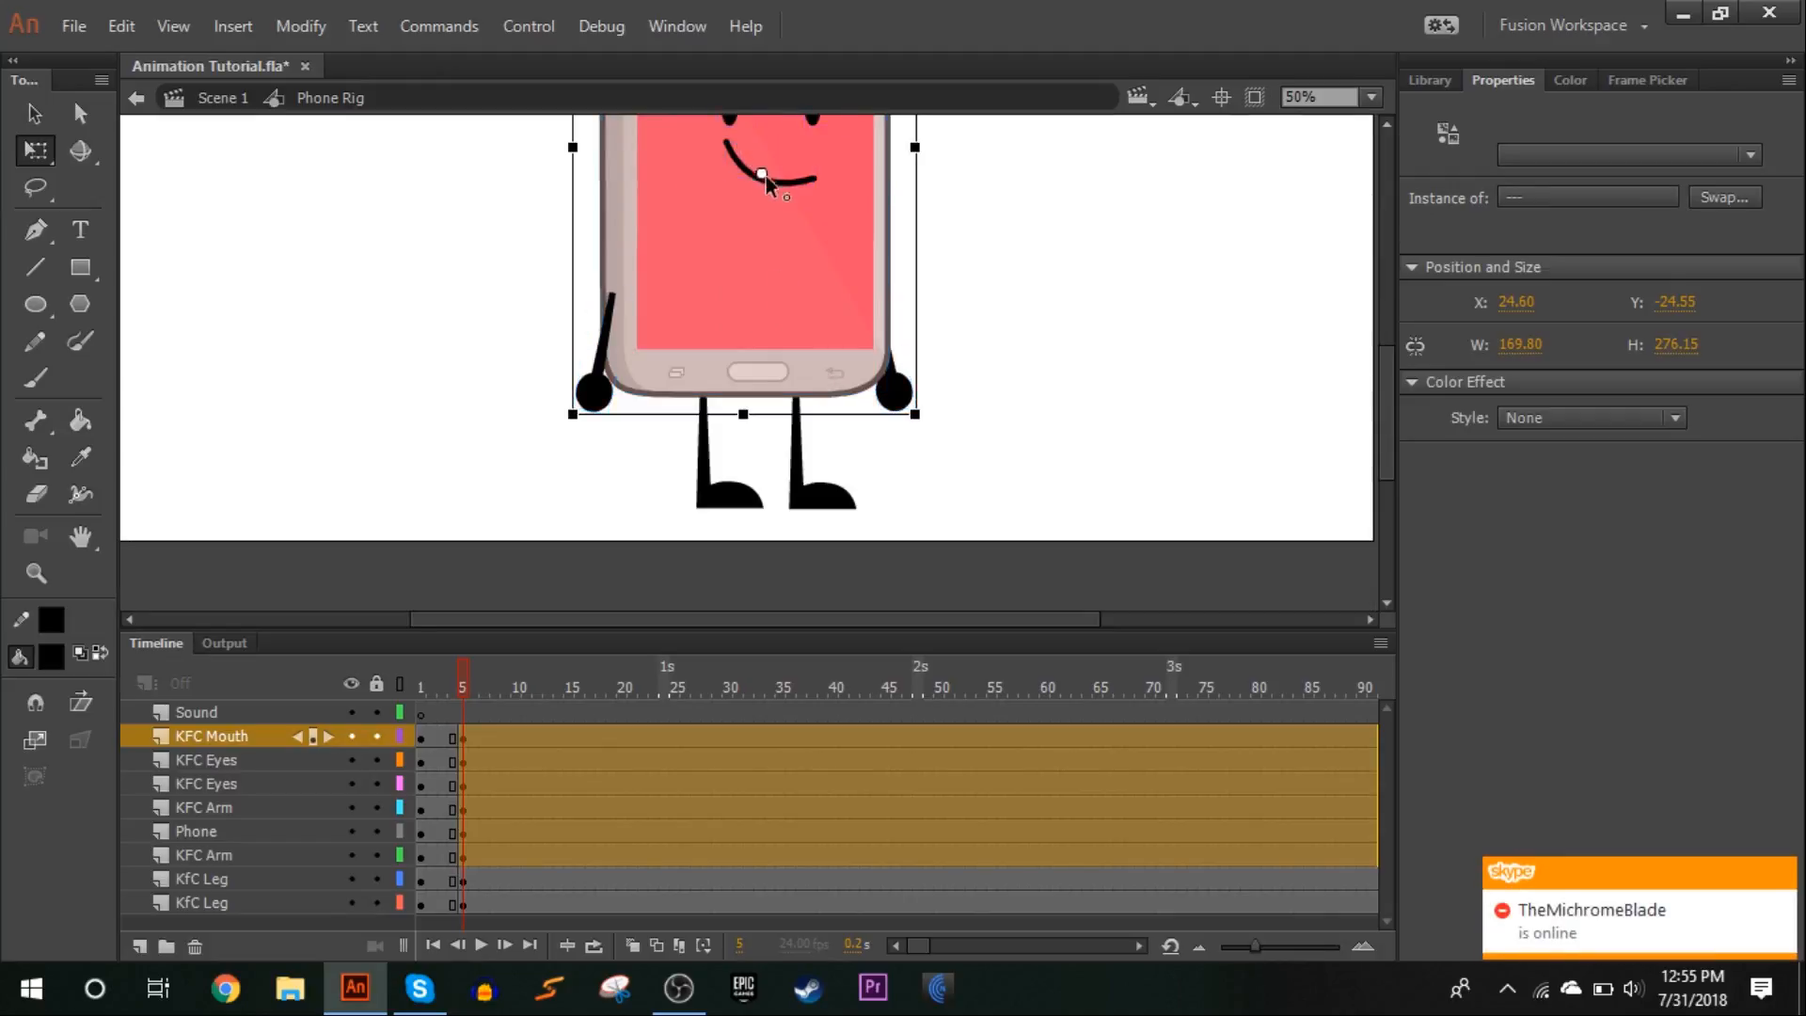
{"action": "left_click_drag", "start_coordinate": [776, 314], "coordinate": [755, 453]}
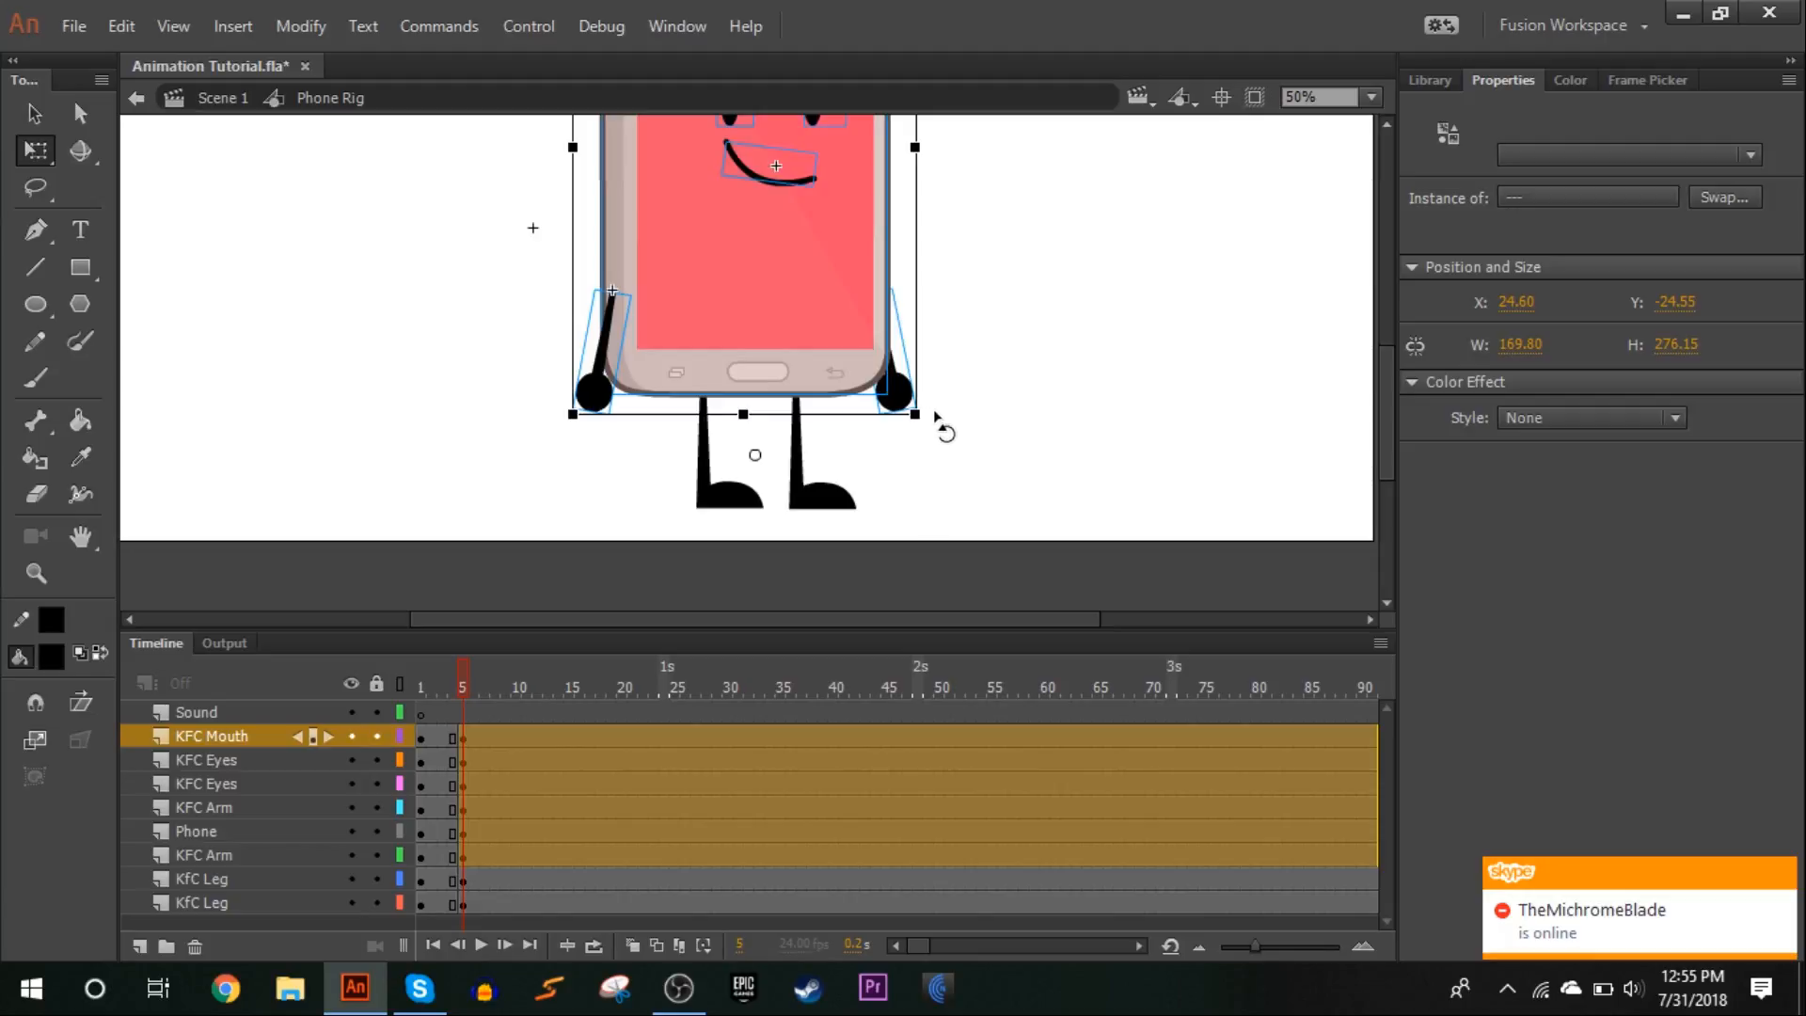
{"action": "left_click_drag", "start_coordinate": [941, 420], "coordinate": [945, 405]}
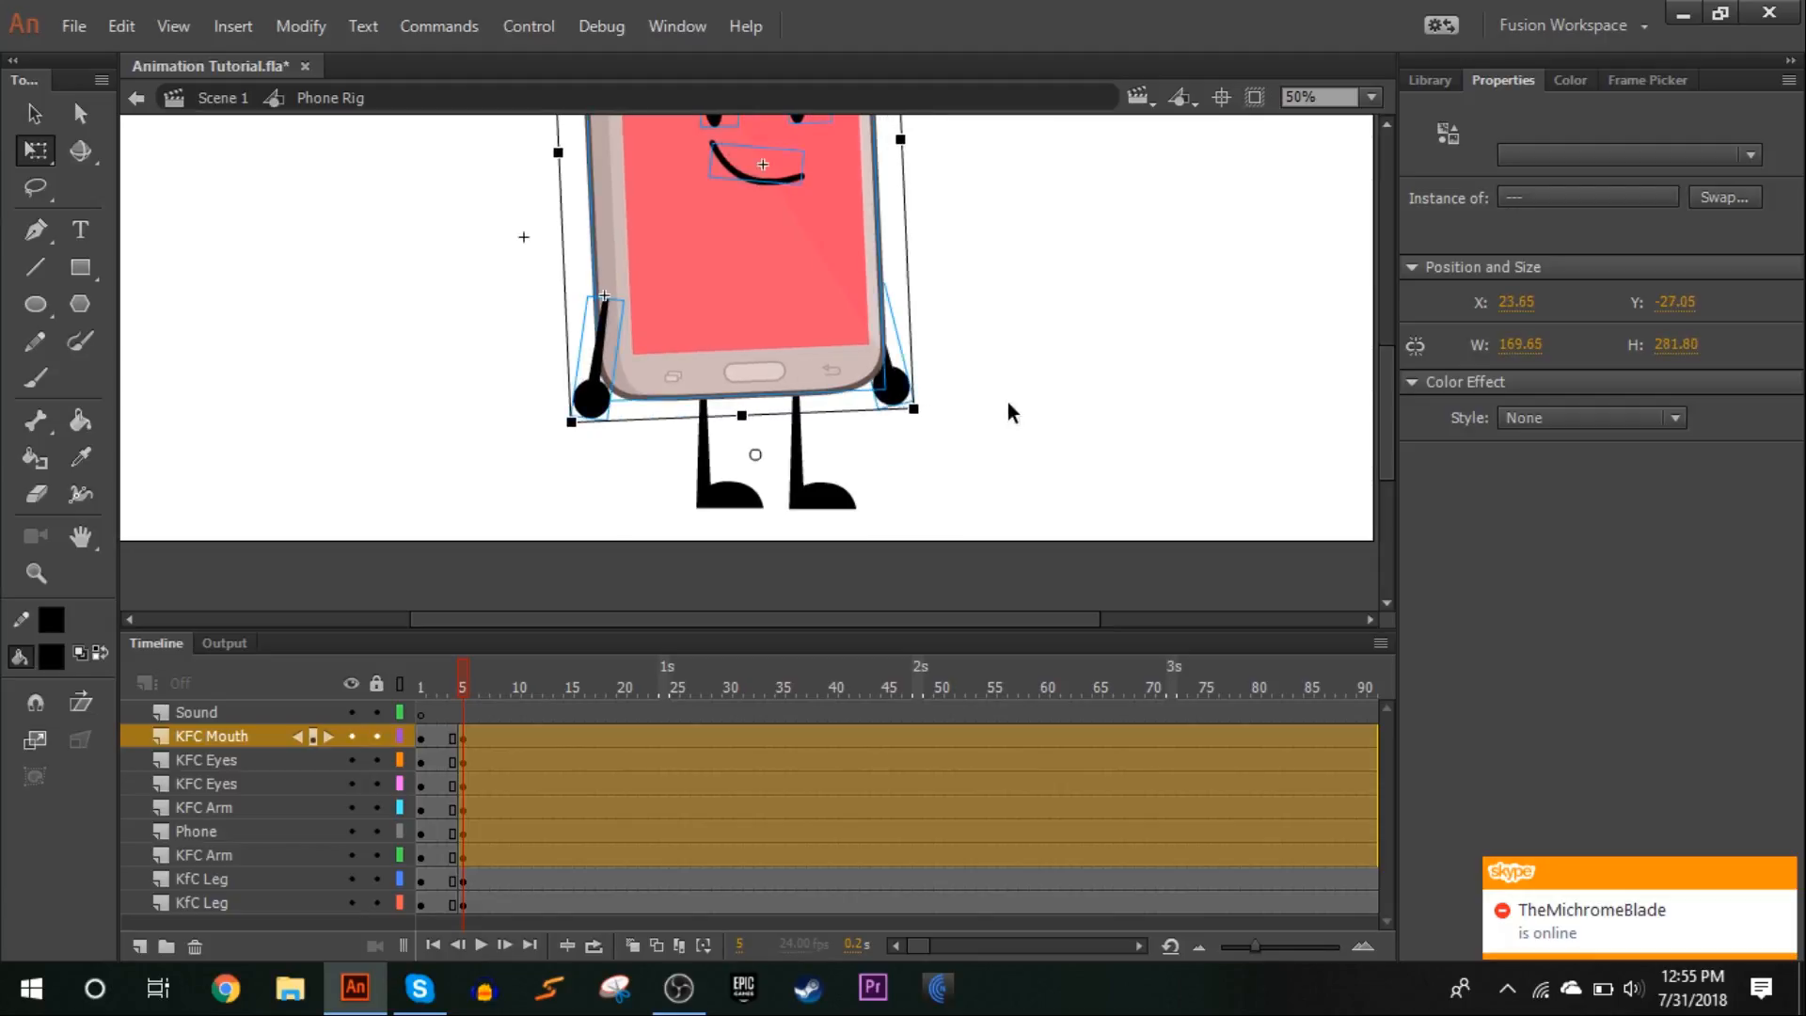
{"action": "left_click", "coordinate": [1007, 403]}
Skew both legs slightly at frame 5 to follow the tilted body, and scrub between the frames to check the pose
{"action": "left_click_drag", "start_coordinate": [945, 470], "coordinate": [669, 502]}
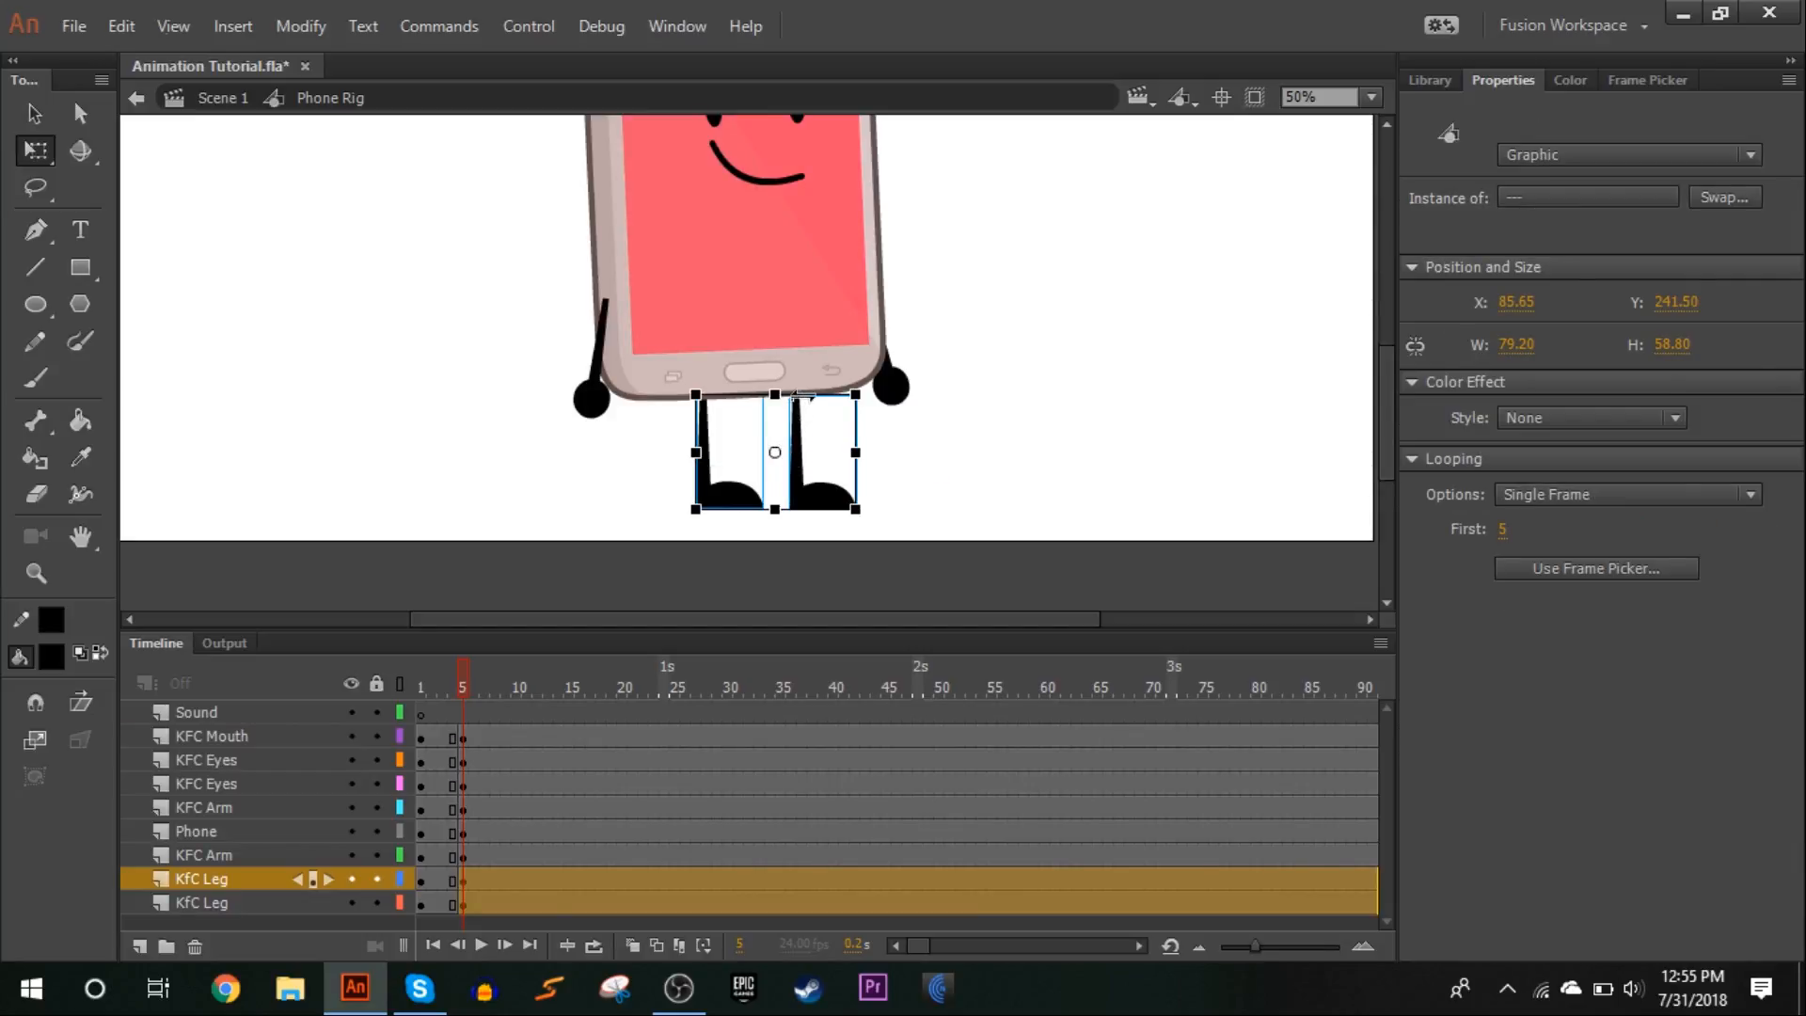
{"action": "left_click_drag", "start_coordinate": [802, 394], "coordinate": [801, 374]}
{"action": "left_click", "coordinate": [453, 679]}
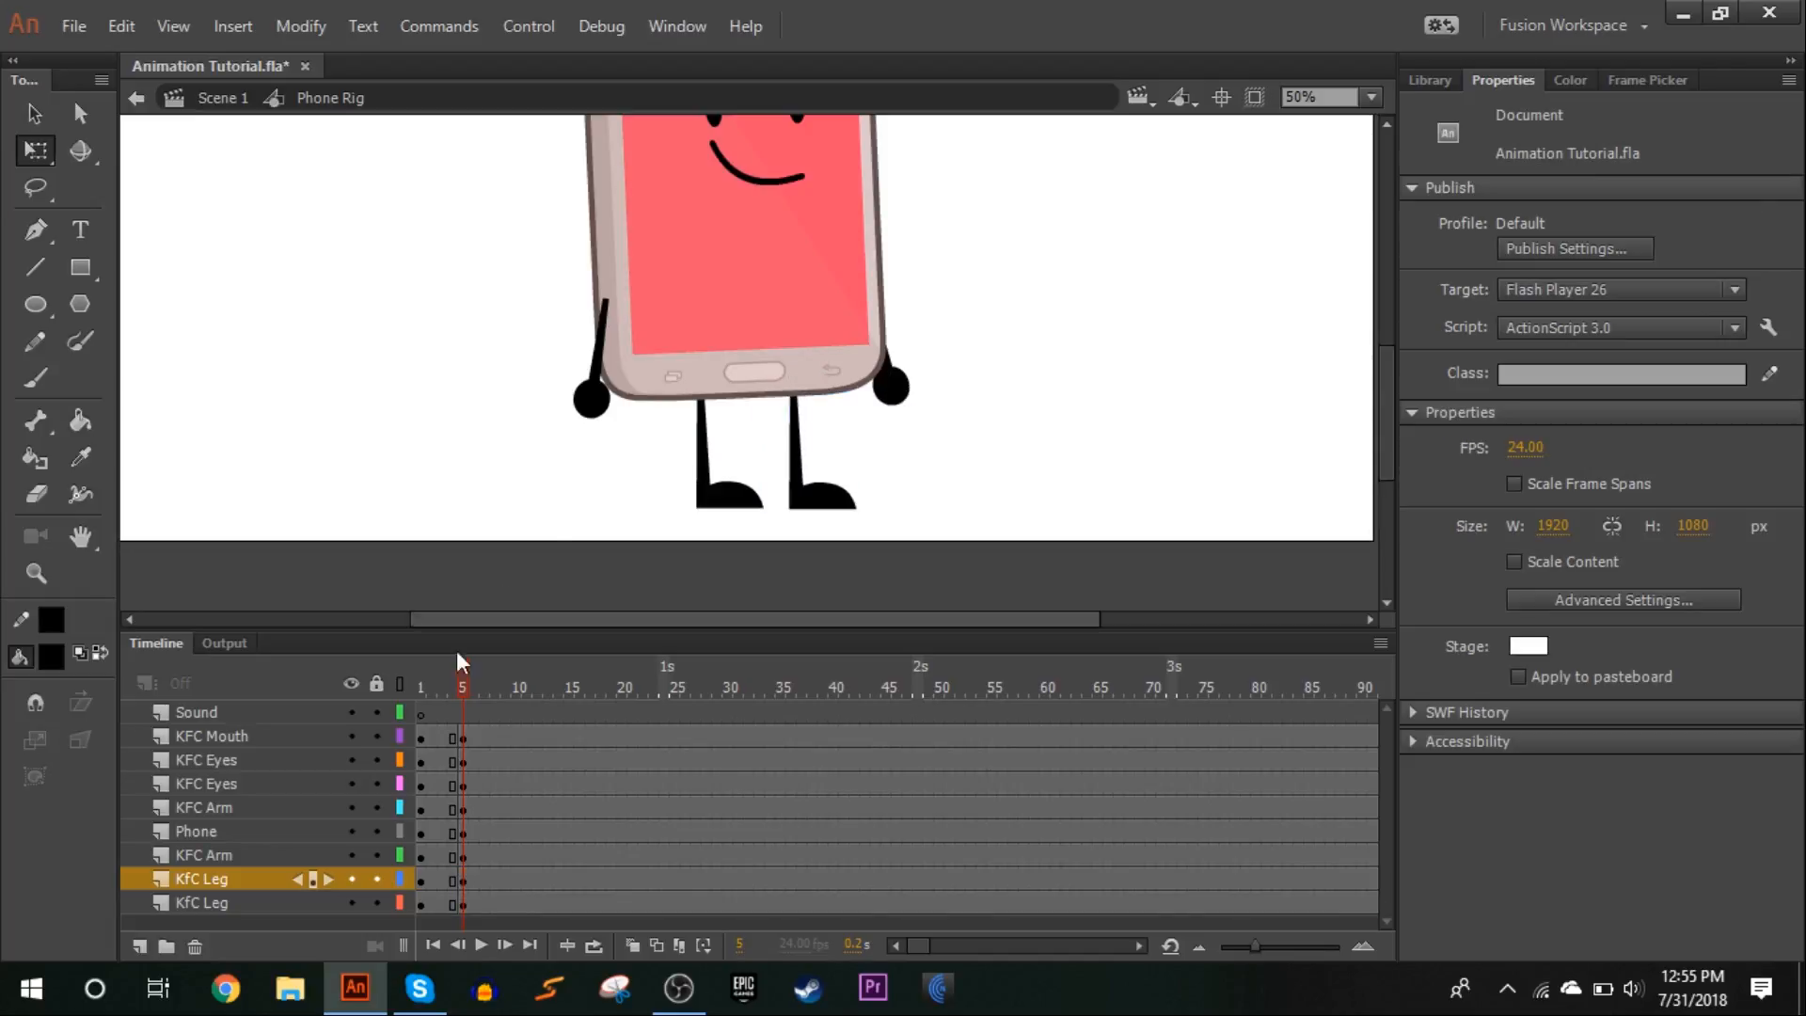
{"action": "left_click_drag", "start_coordinate": [454, 679], "coordinate": [459, 679]}
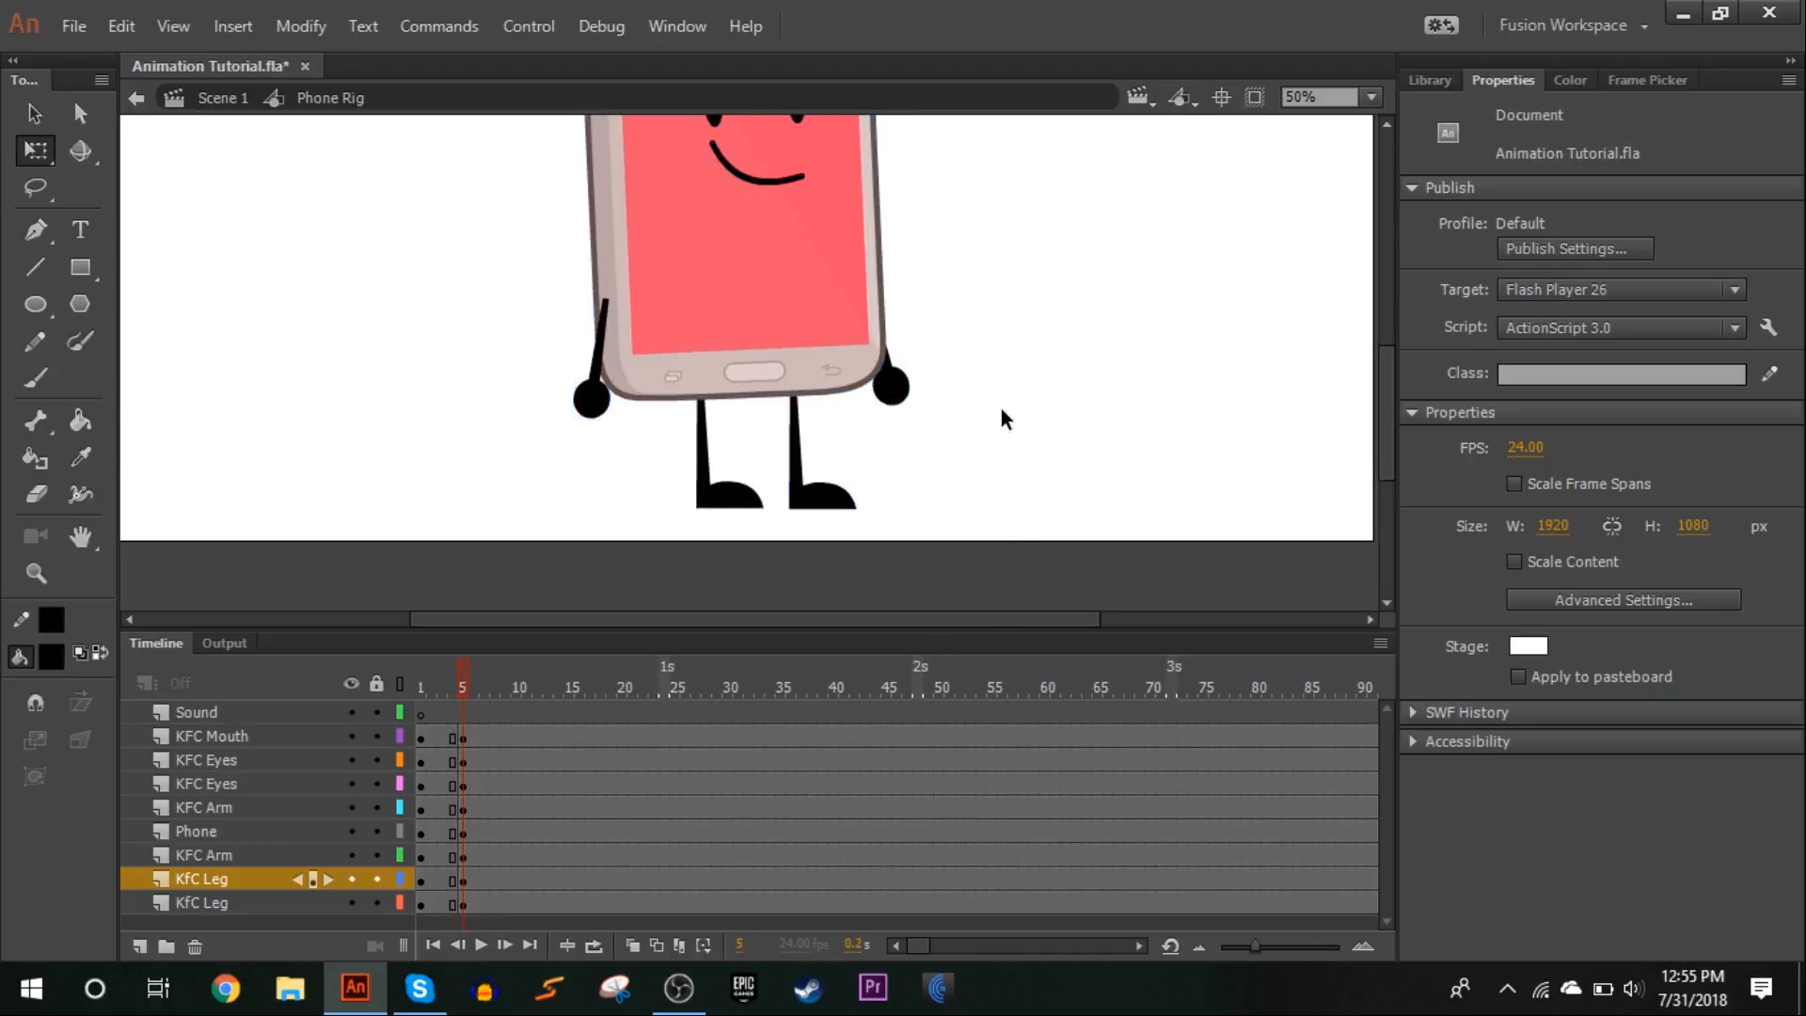
At frame 5, swing the arm on the phone's right edge outward, swap it to symbol frame 41 and tilt it slightly upward
{"action": "left_click", "coordinate": [917, 398]}
{"action": "left_click_drag", "start_coordinate": [936, 405], "coordinate": [1120, 222]}
{"action": "left_click", "coordinate": [1635, 81]}
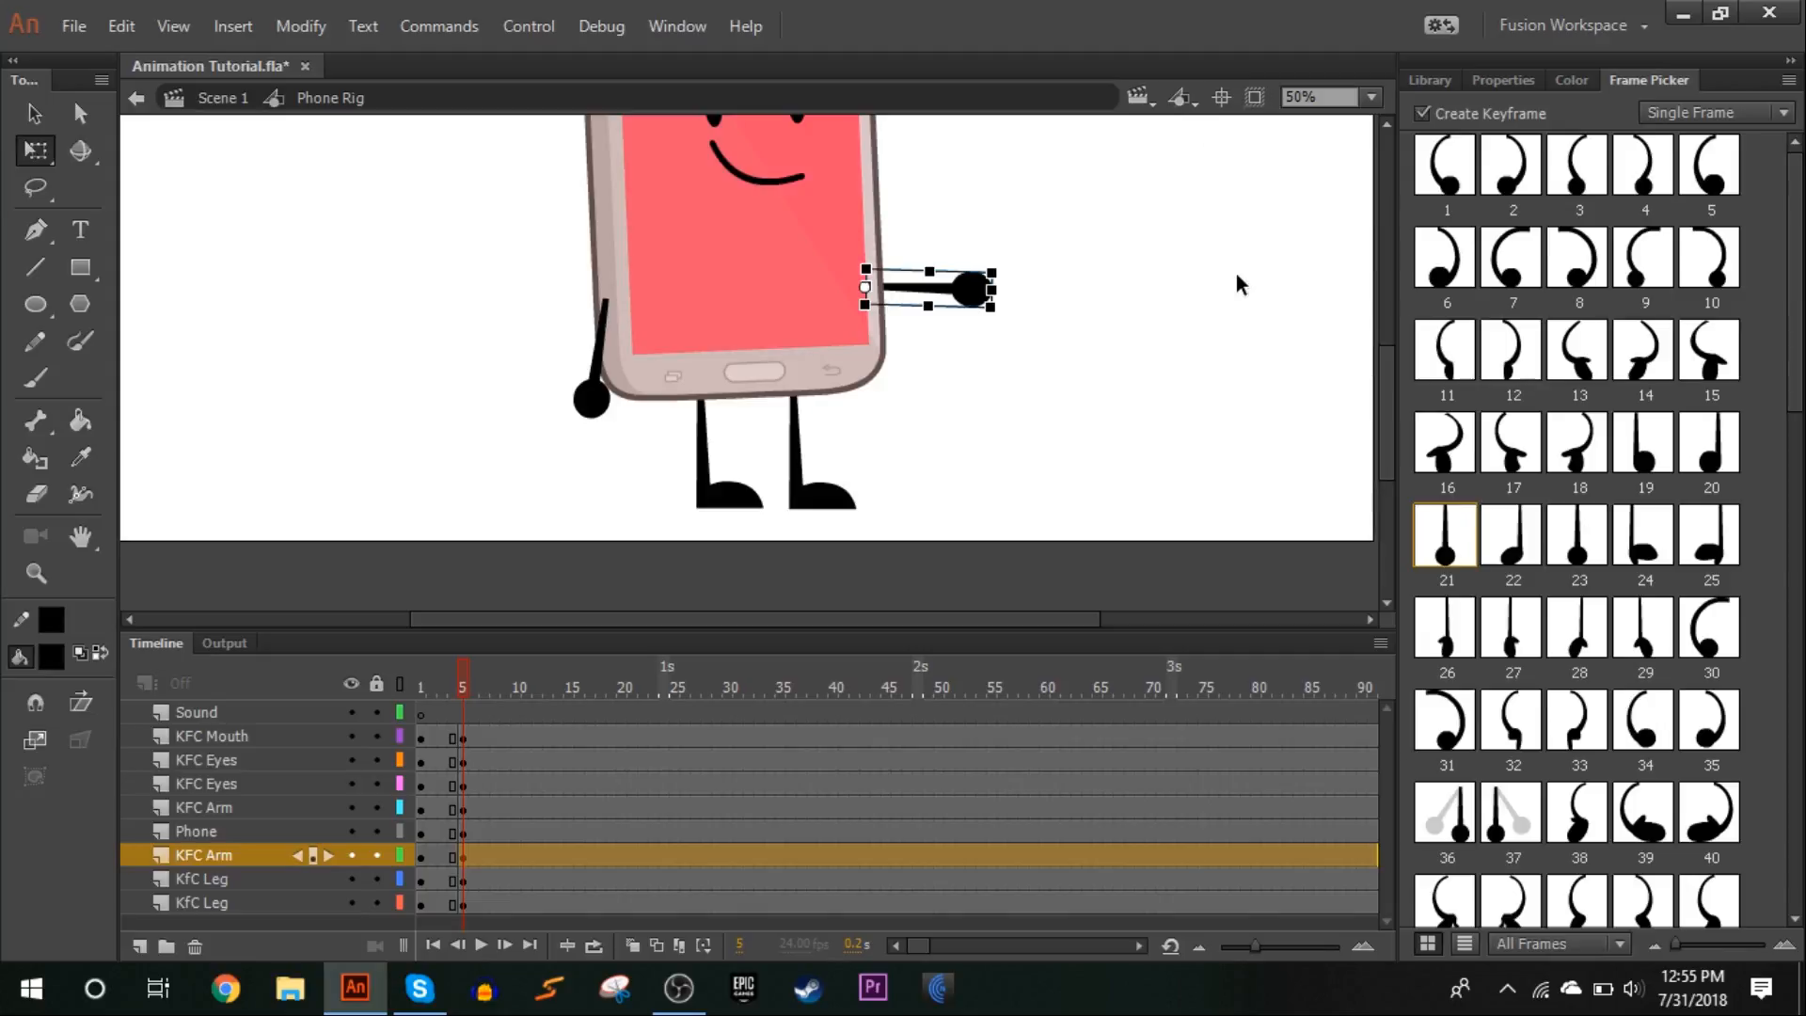
{"action": "left_click", "coordinate": [1463, 367]}
{"action": "left_click", "coordinate": [1486, 368]}
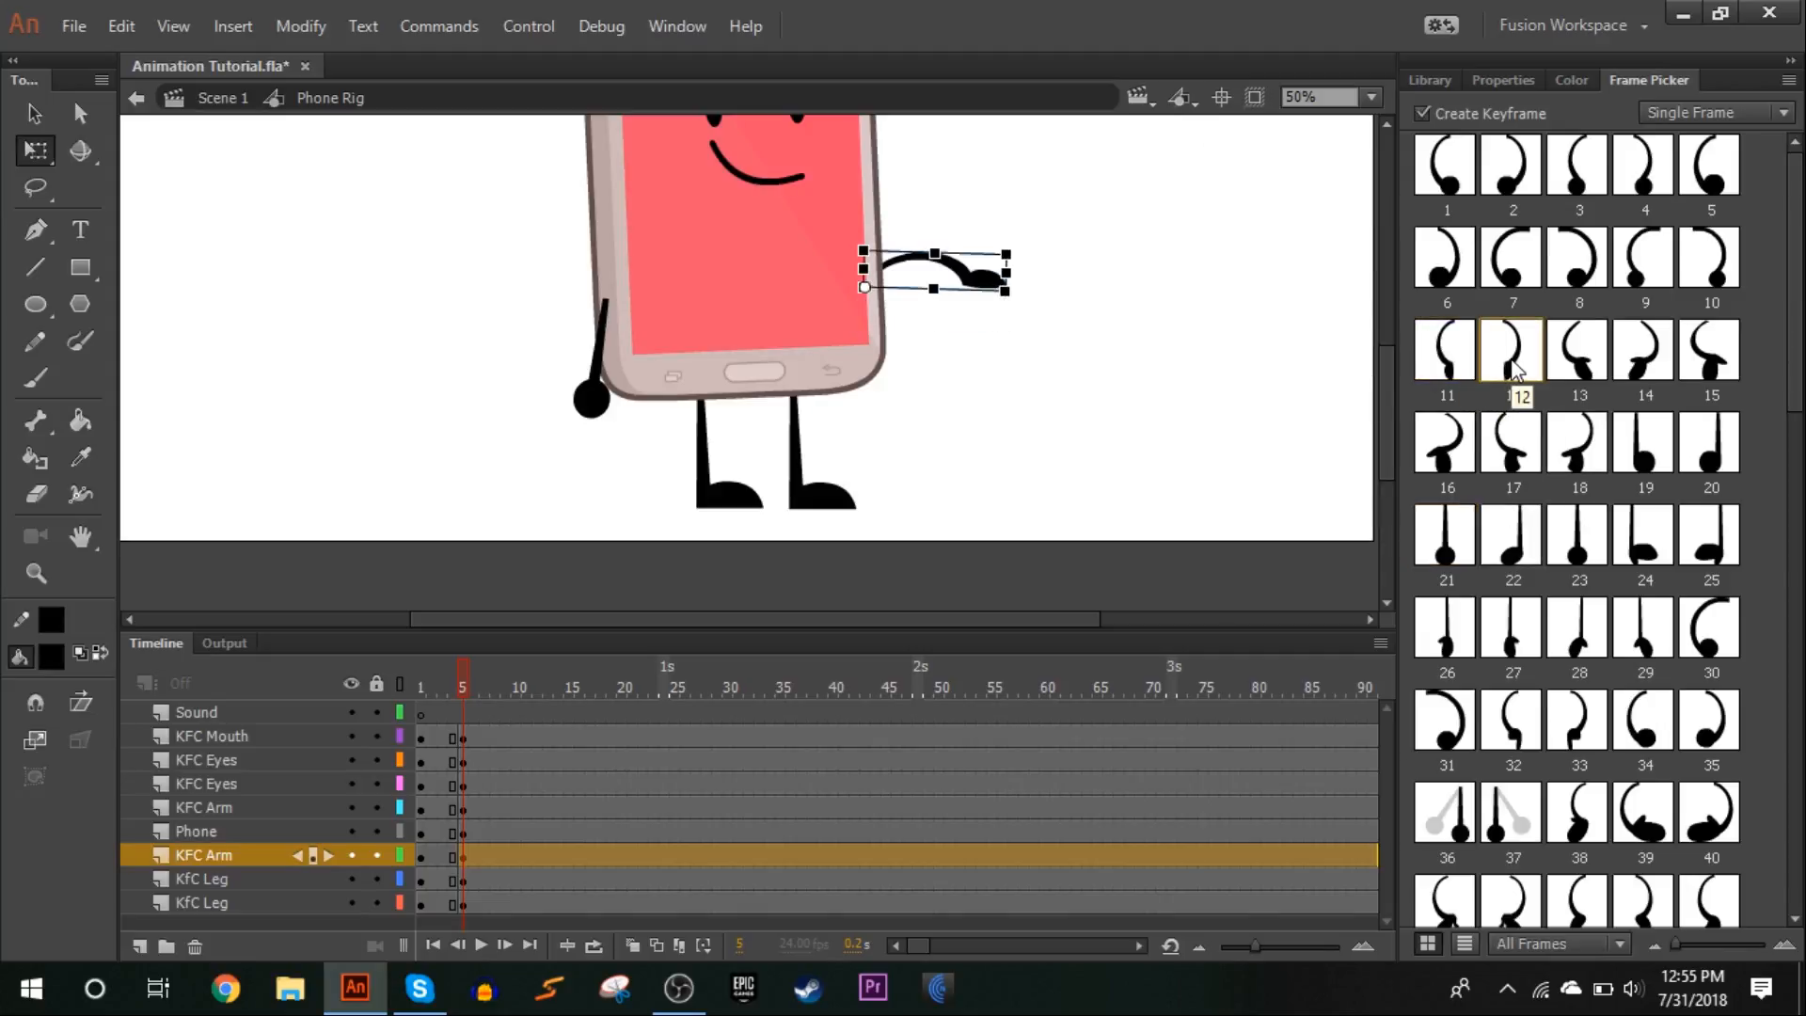
{"action": "left_click", "coordinate": [1469, 369]}
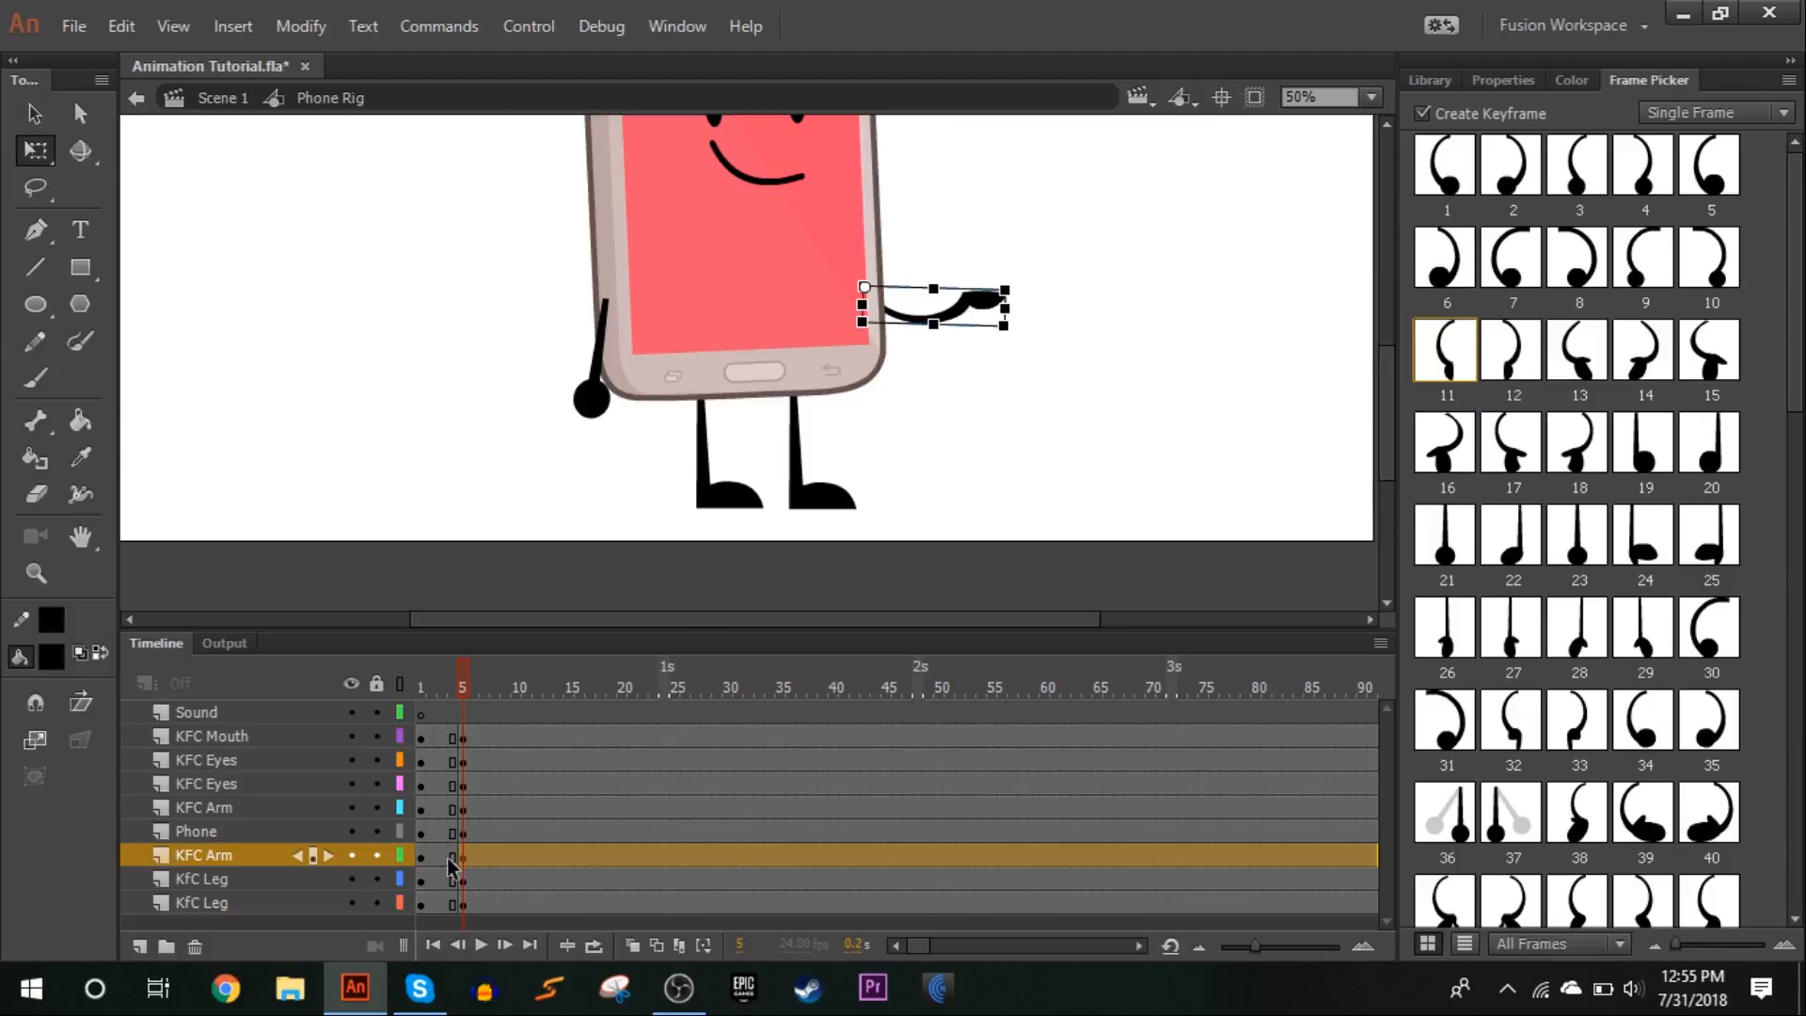
{"action": "scroll", "coordinate": [1501, 522], "scroll_direction": "down", "scroll_amount": 5}
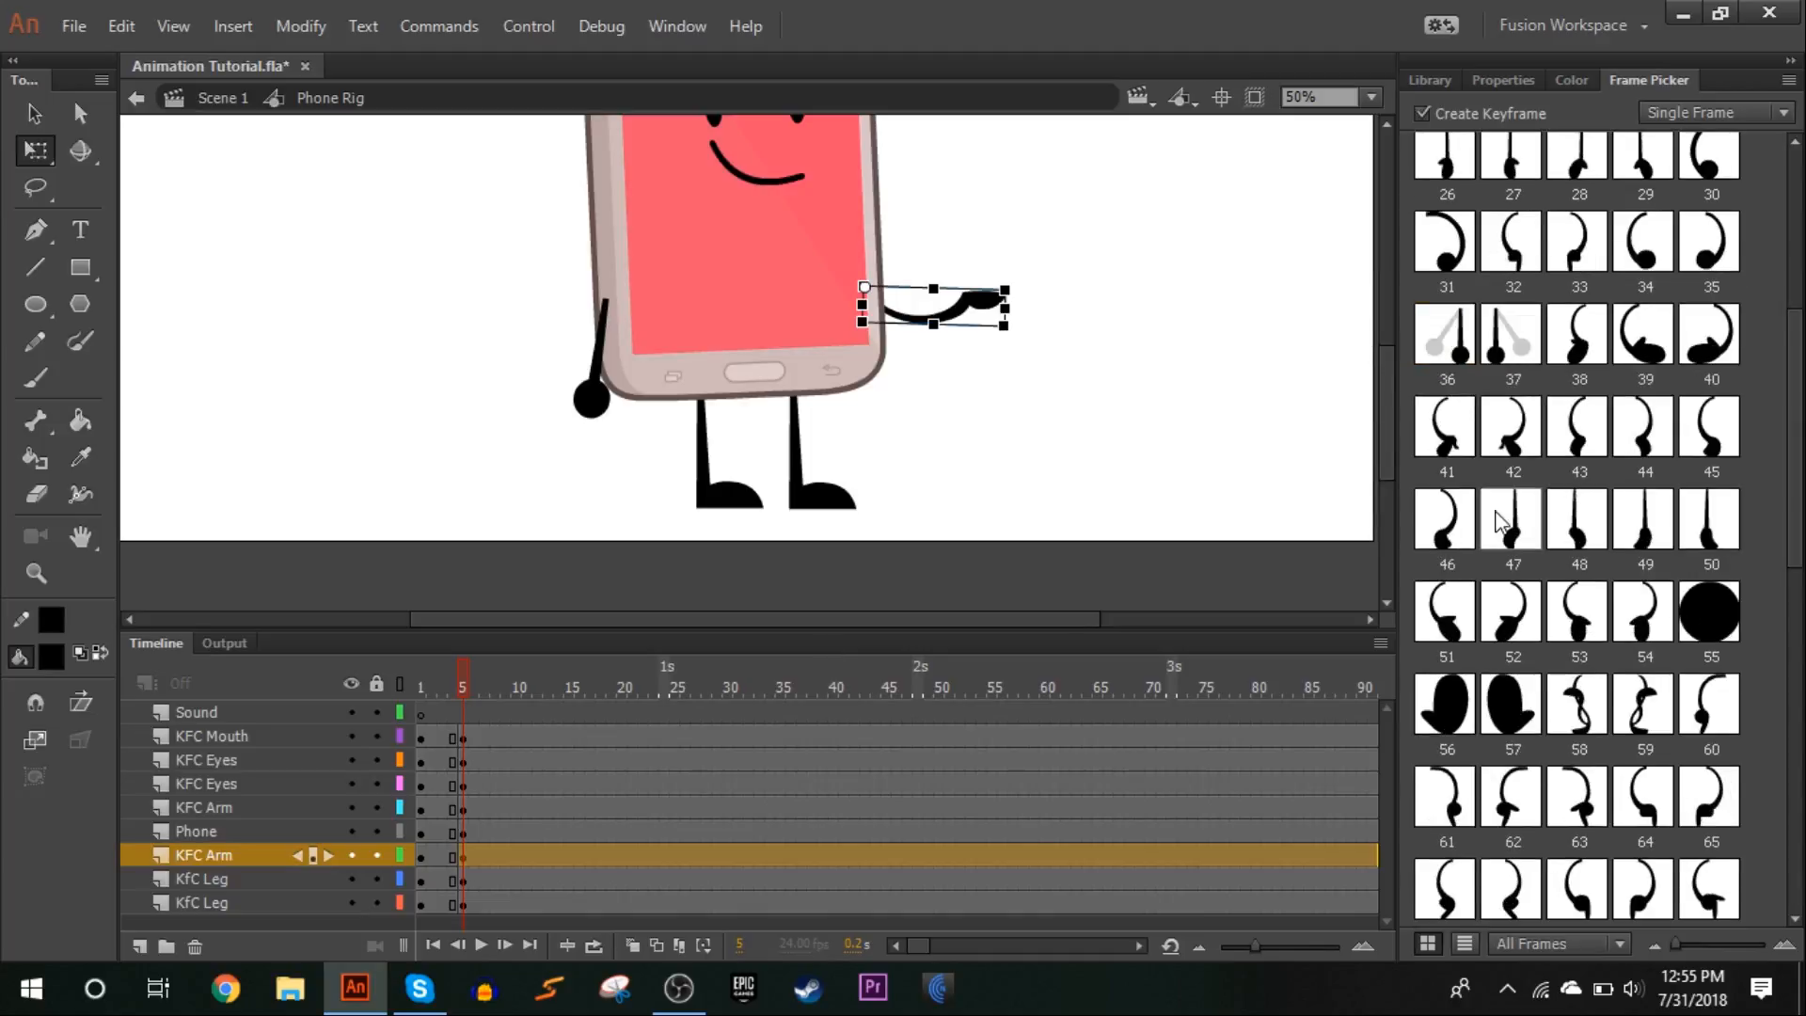
{"action": "left_click", "coordinate": [1434, 435]}
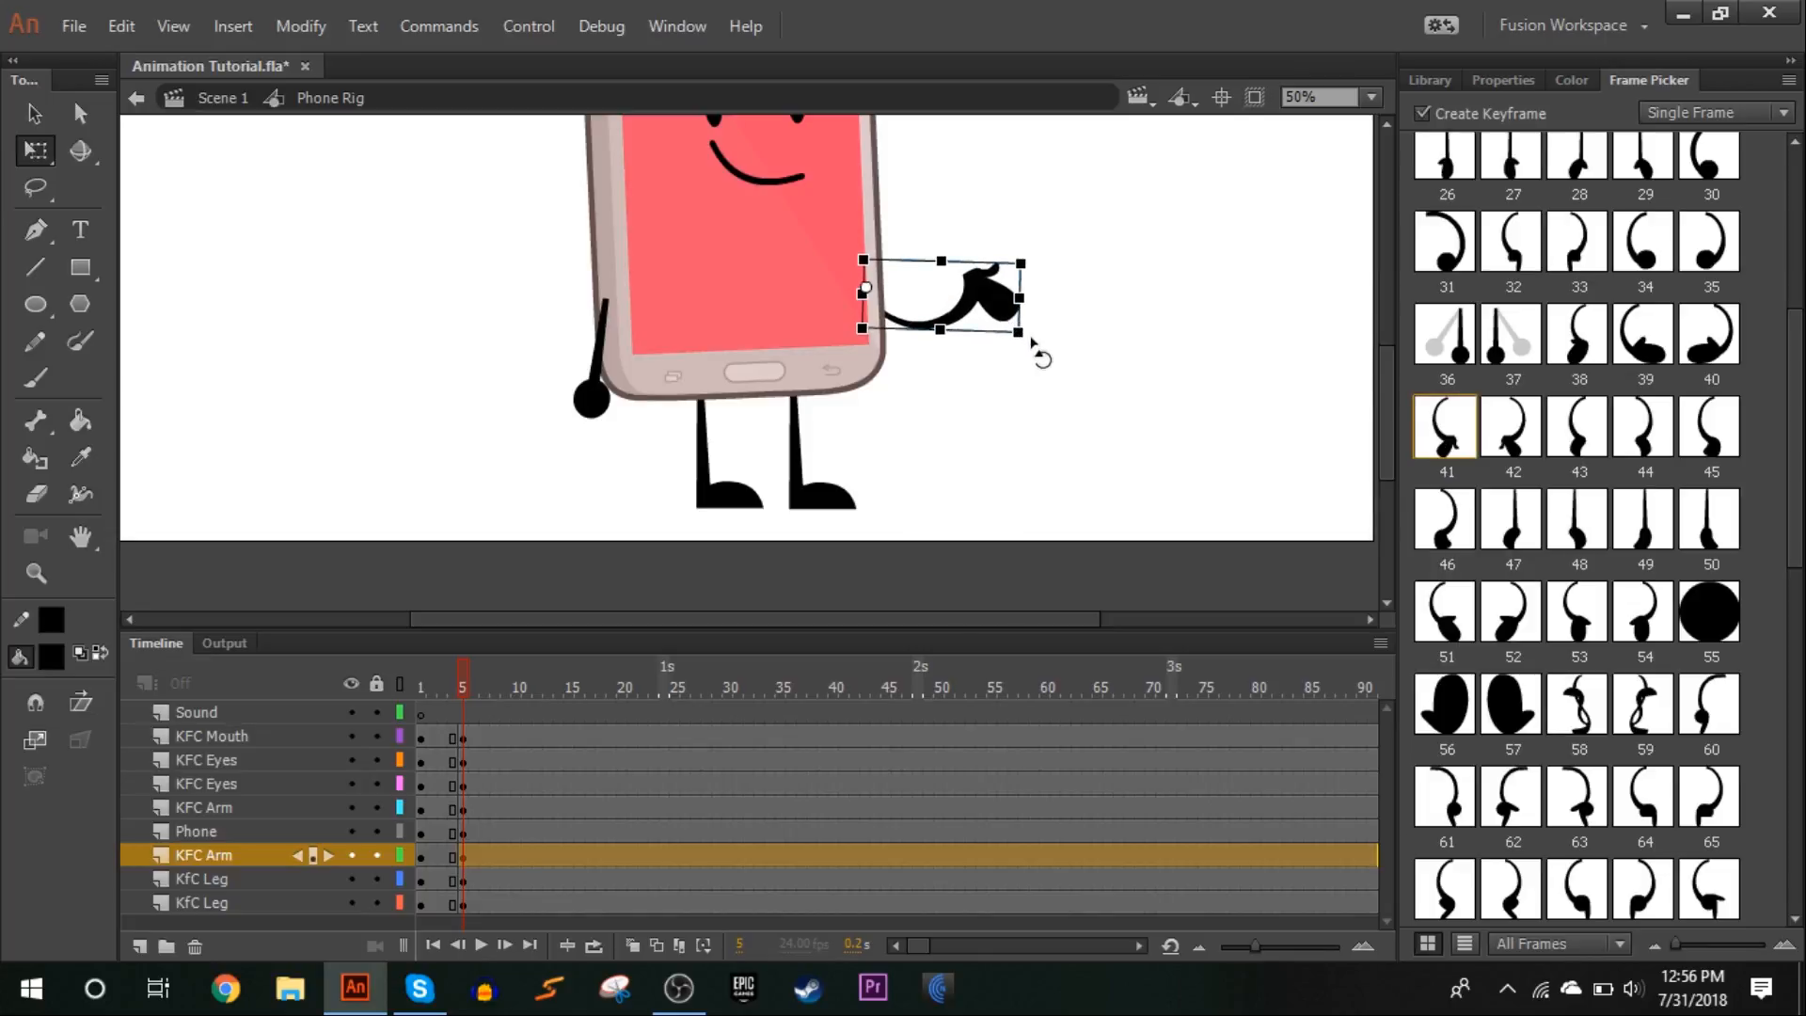
{"action": "left_click_drag", "start_coordinate": [1039, 354], "coordinate": [1046, 292]}
{"action": "left_click", "coordinate": [581, 535]}
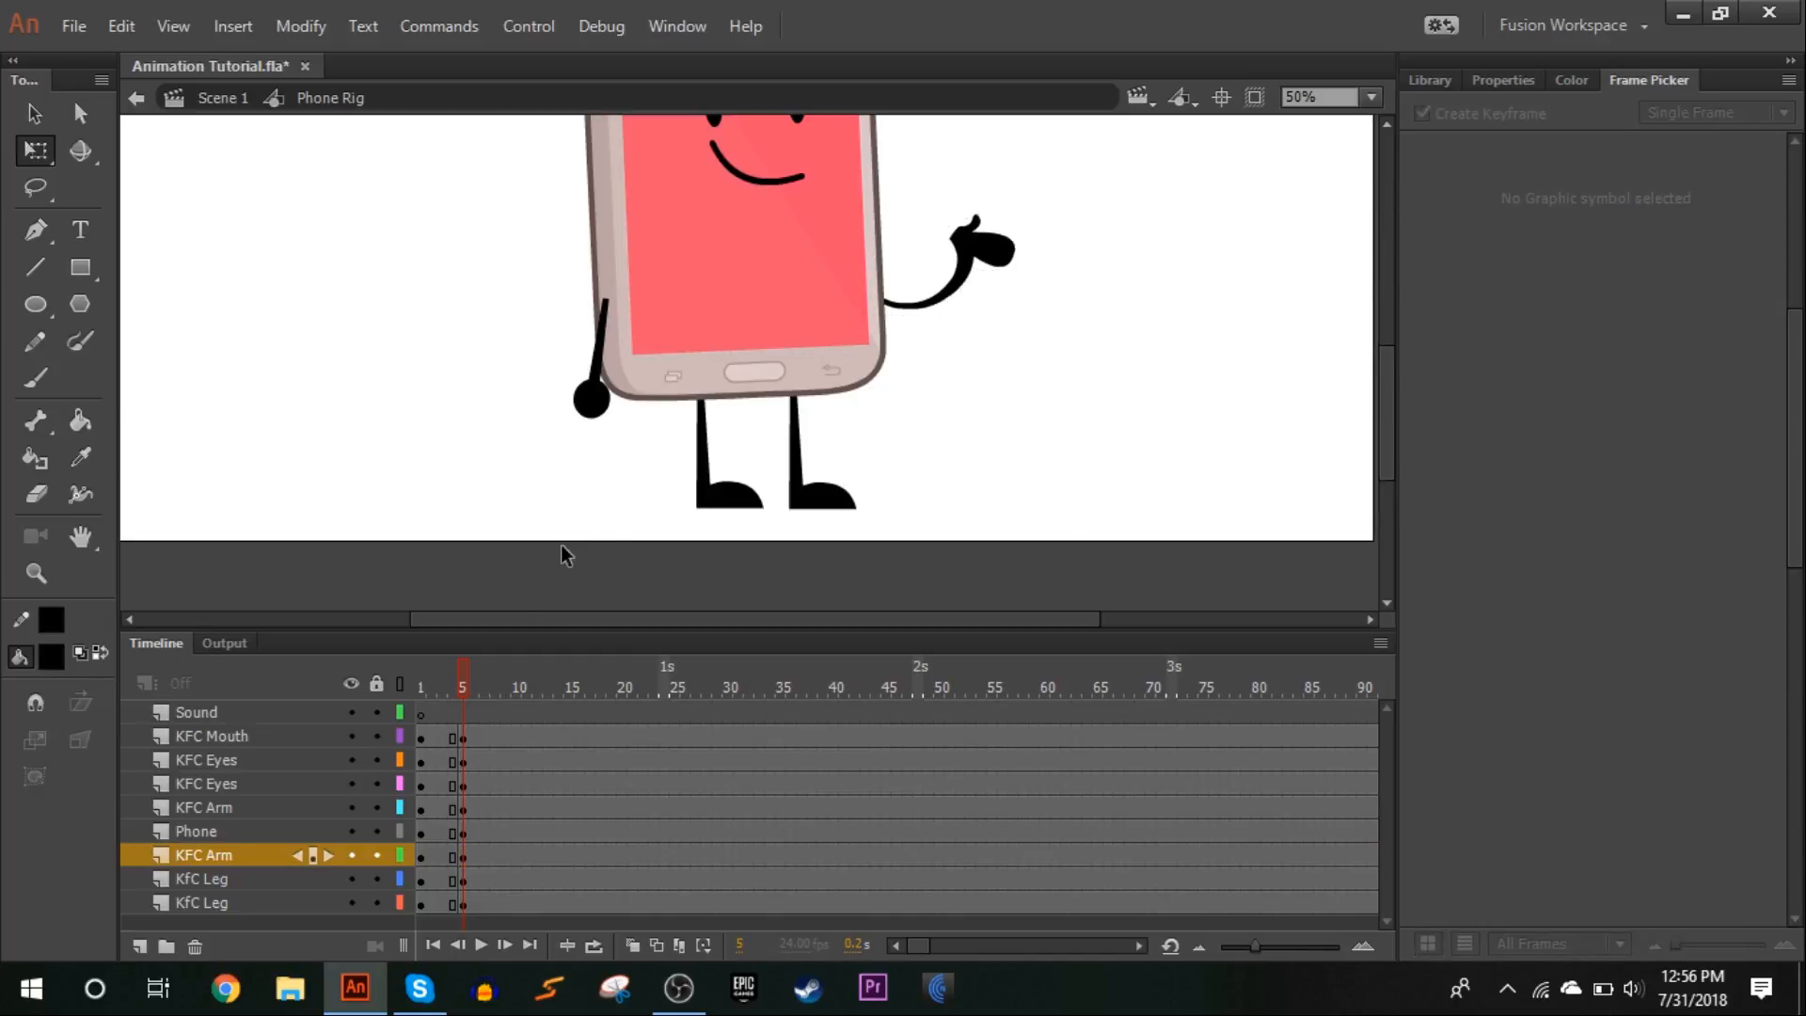
Create classic tweens between frames 1 and 5 on all layers from KFC Mouth down to the lowest KfC Leg
{"action": "left_click_drag", "start_coordinate": [454, 679], "coordinate": [465, 680]}
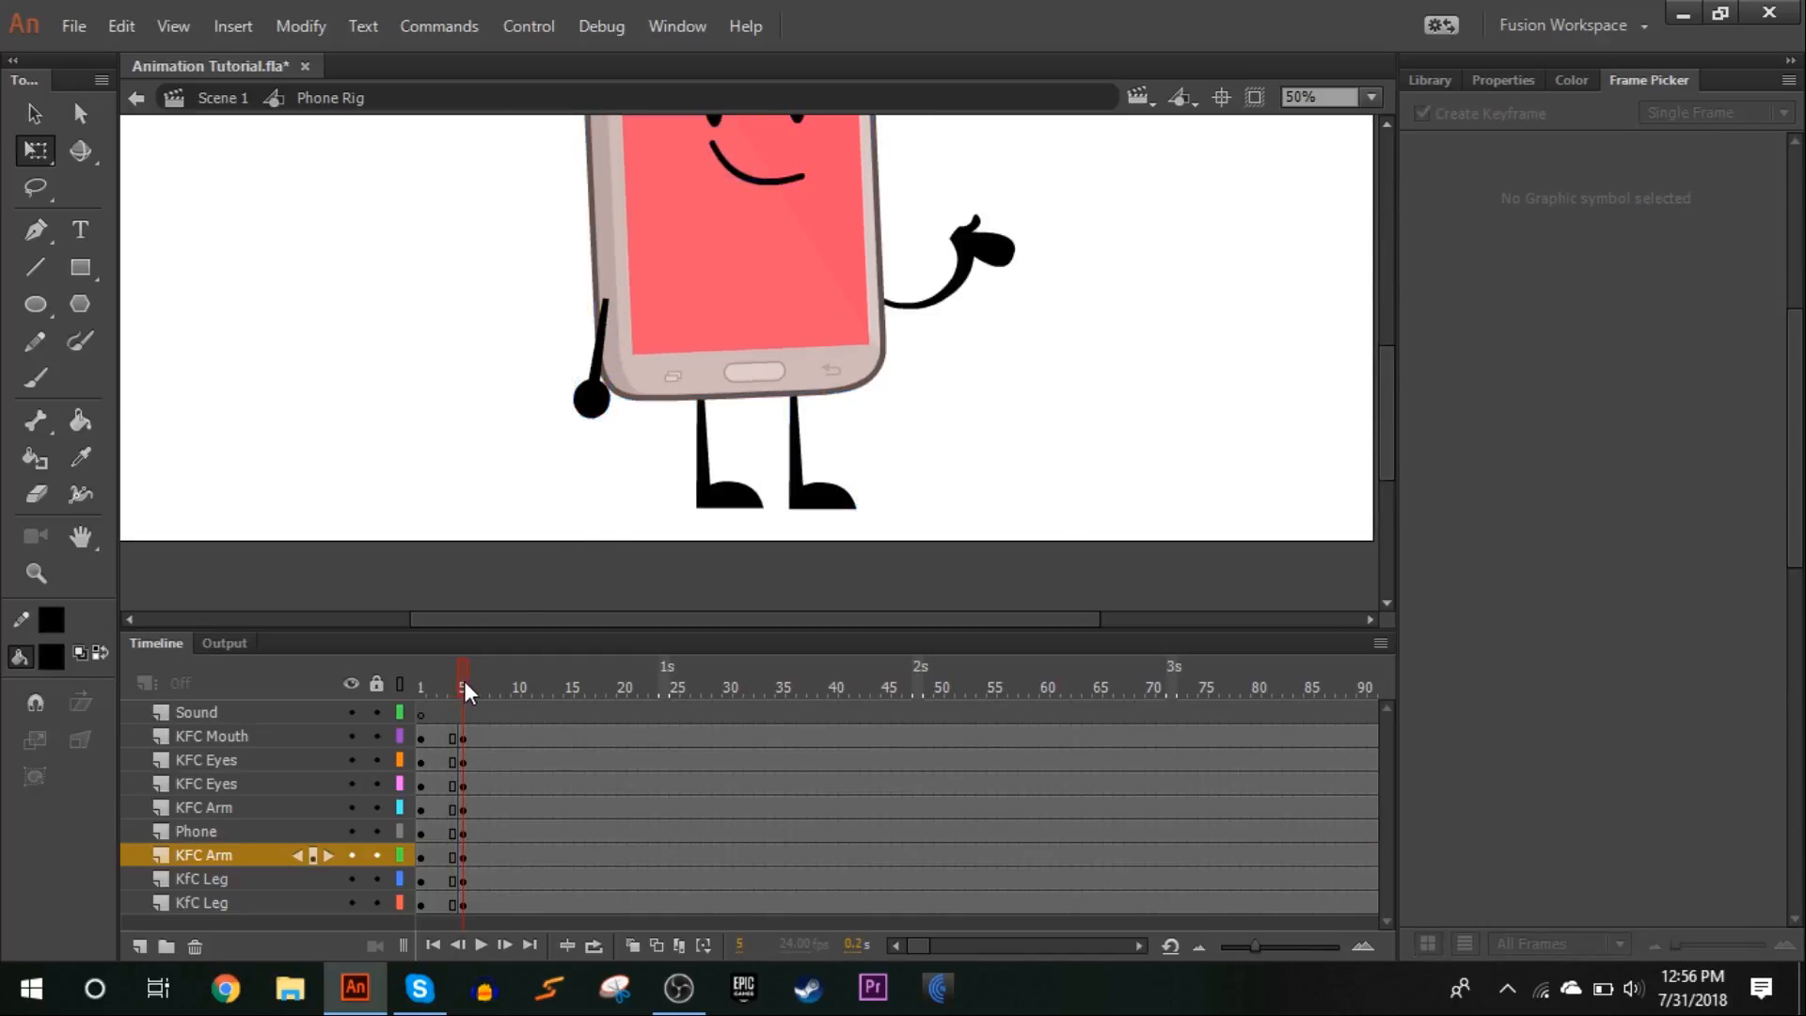
{"action": "left_click", "coordinate": [454, 739]}
{"action": "left_click_drag", "start_coordinate": [454, 897], "coordinate": [427, 911]}
{"action": "right_click", "coordinate": [435, 749]}
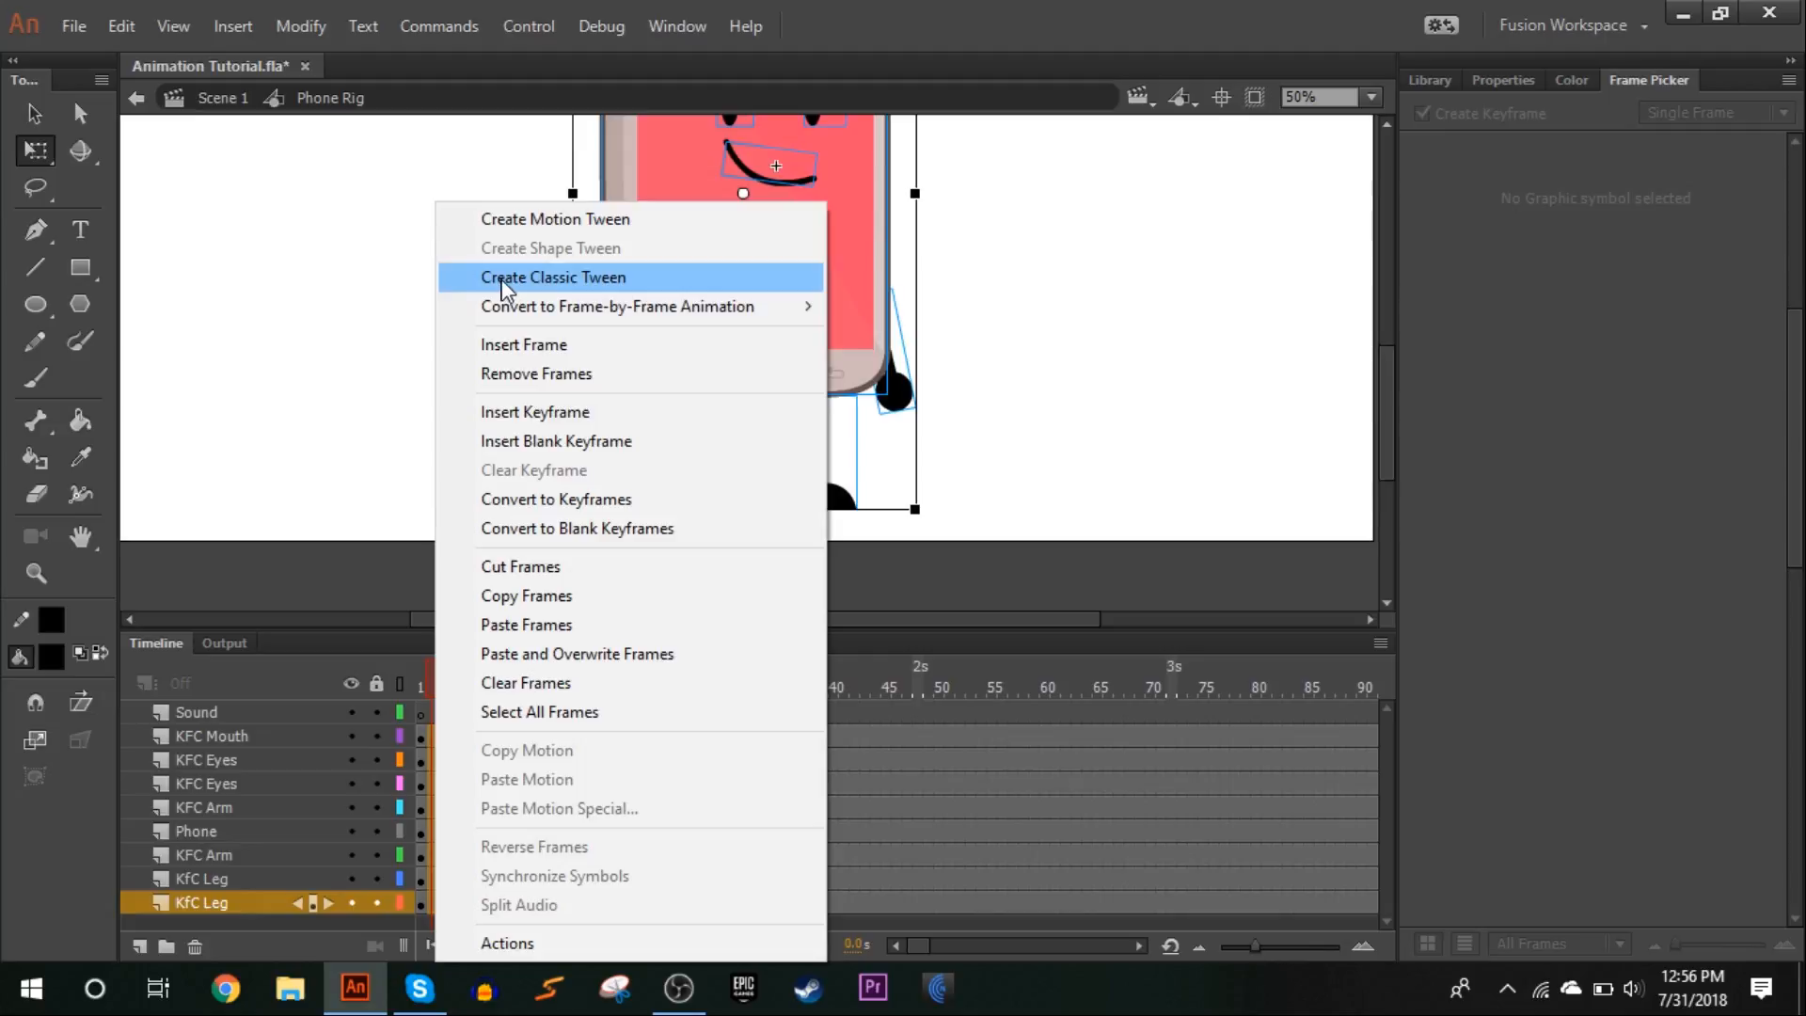
{"action": "left_click", "coordinate": [602, 277]}
Scrub through the tweens, select them on all animated layers and set their classic ease to -100
{"action": "left_click", "coordinate": [419, 681]}
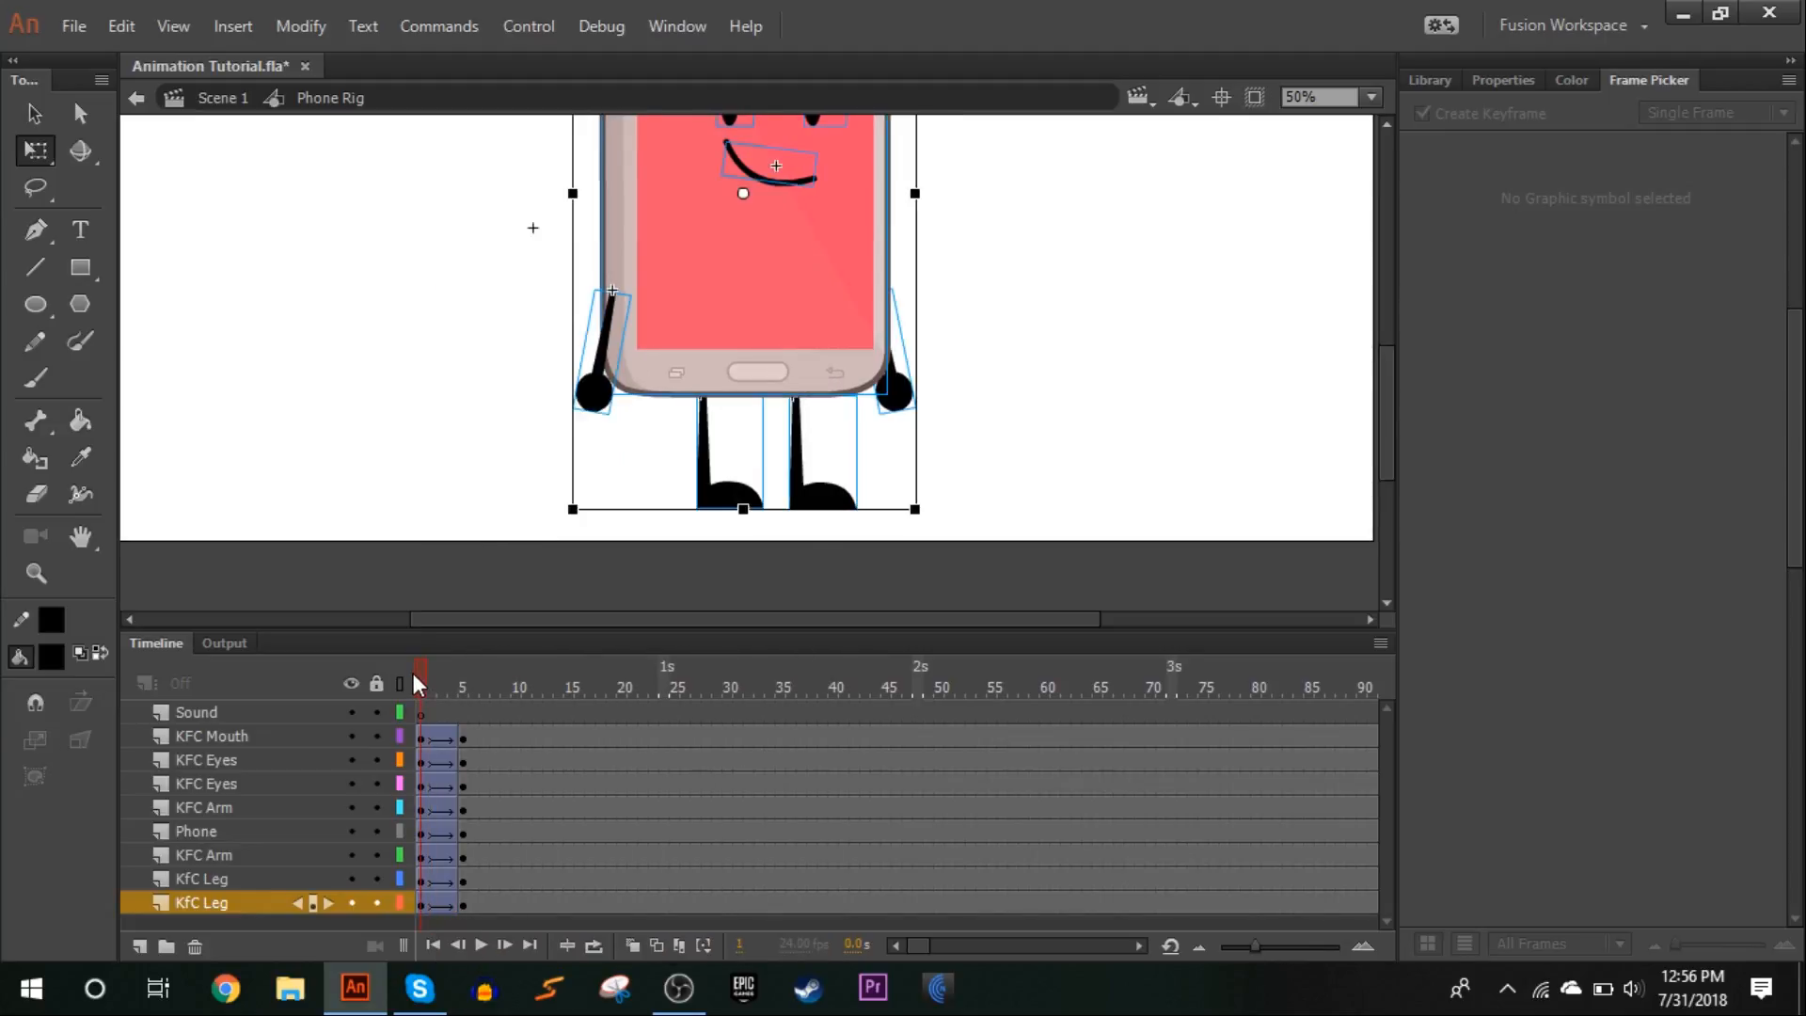
{"action": "left_click_drag", "start_coordinate": [423, 675], "coordinate": [454, 798]}
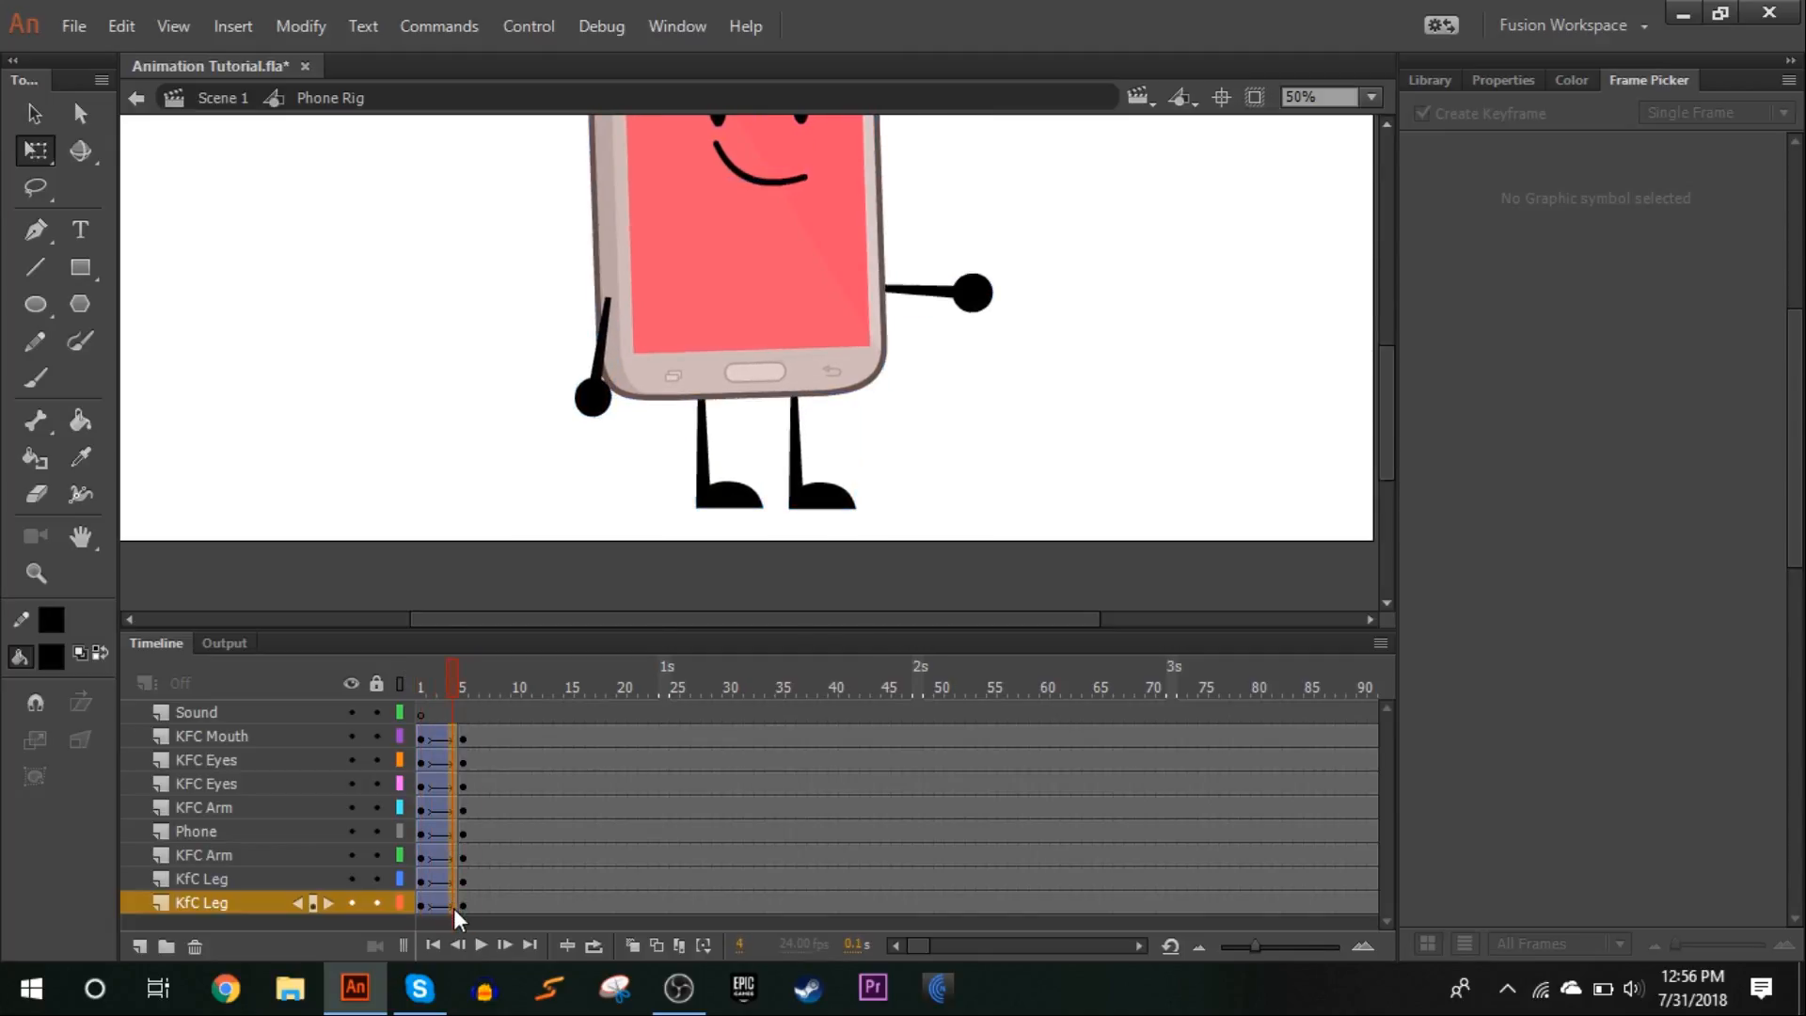
{"action": "left_click", "coordinate": [1502, 81]}
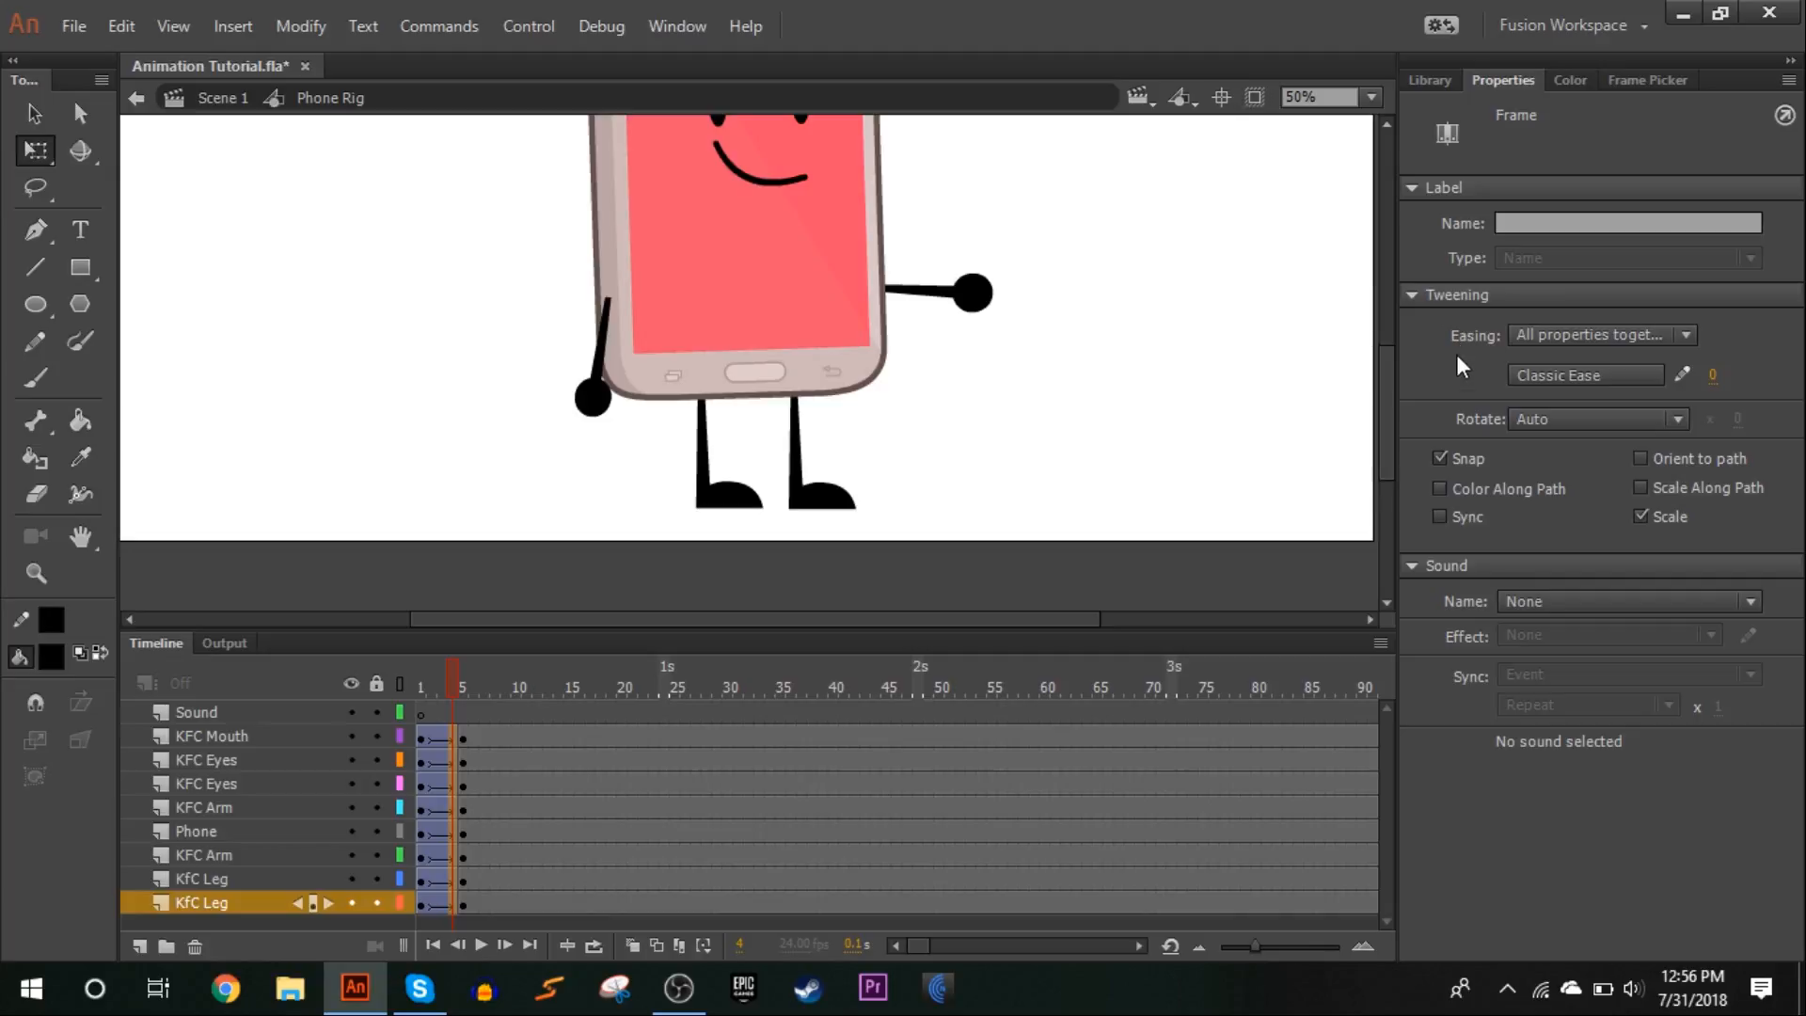
{"action": "left_click_drag", "start_coordinate": [1694, 375], "coordinate": [1560, 376]}
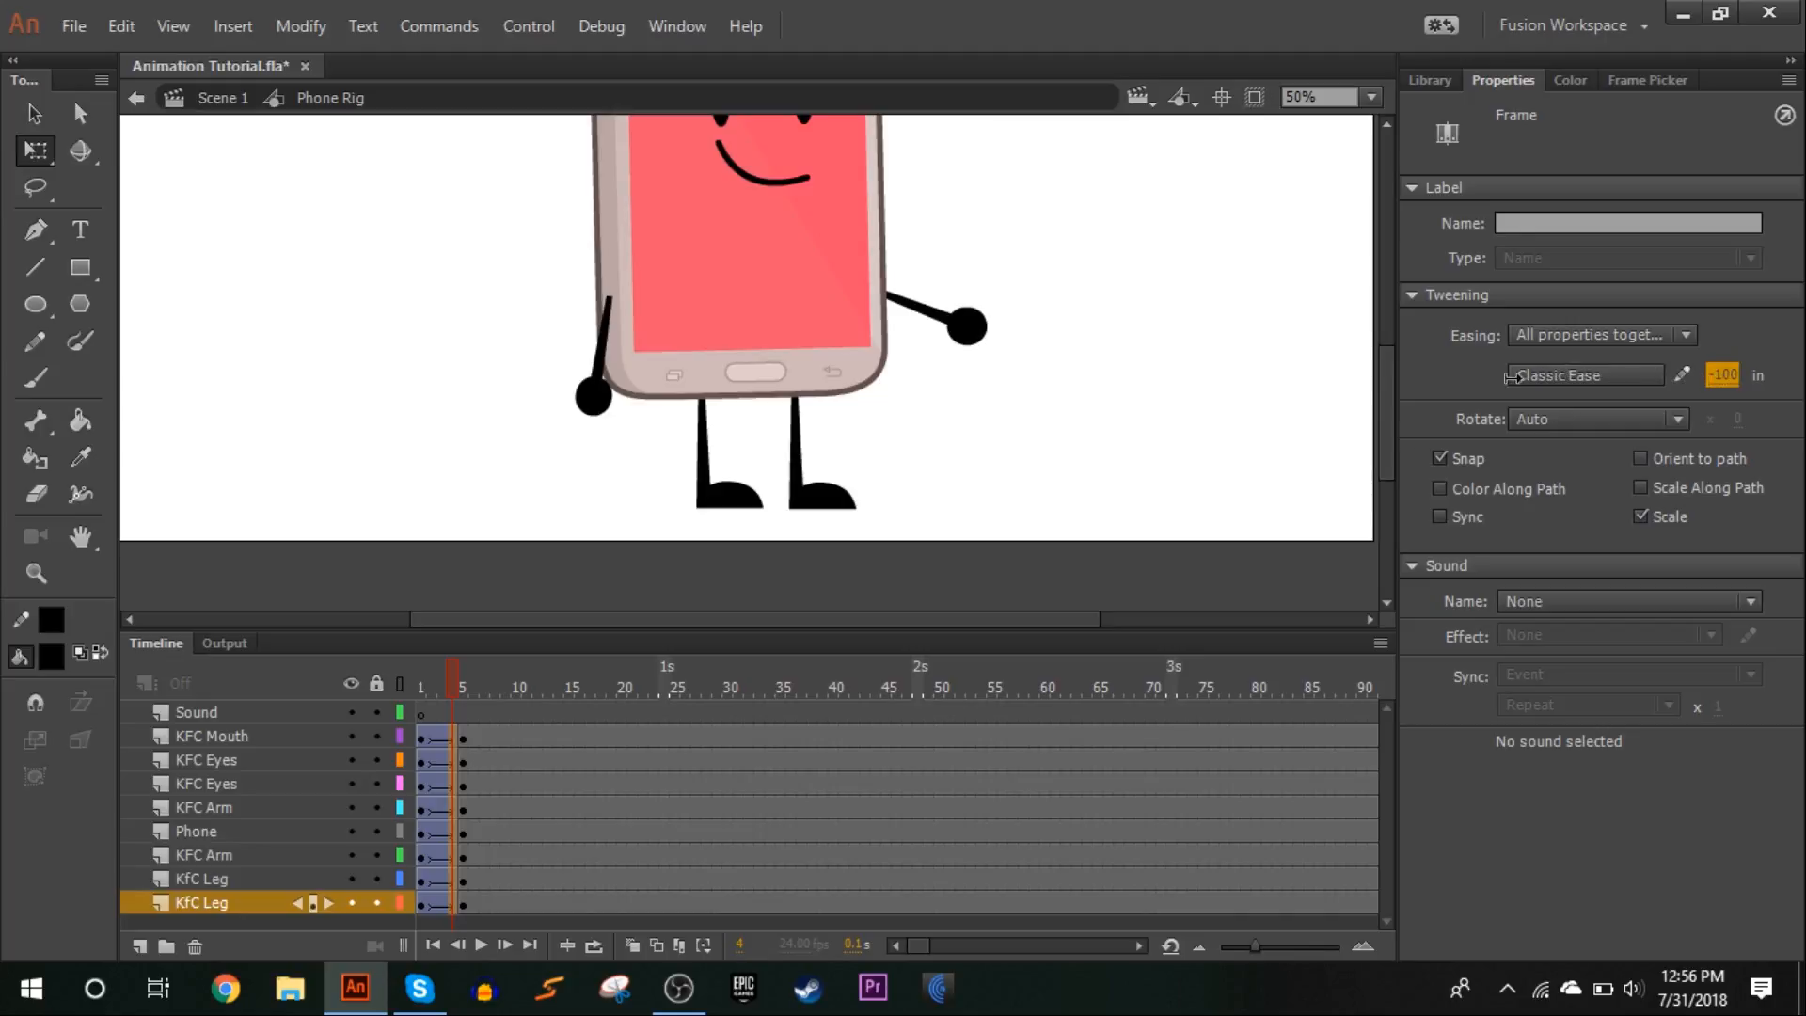
{"action": "left_click", "coordinate": [1115, 372]}
Play the eased animation back from frame 1 to review the motion
{"action": "left_click", "coordinate": [421, 691]}
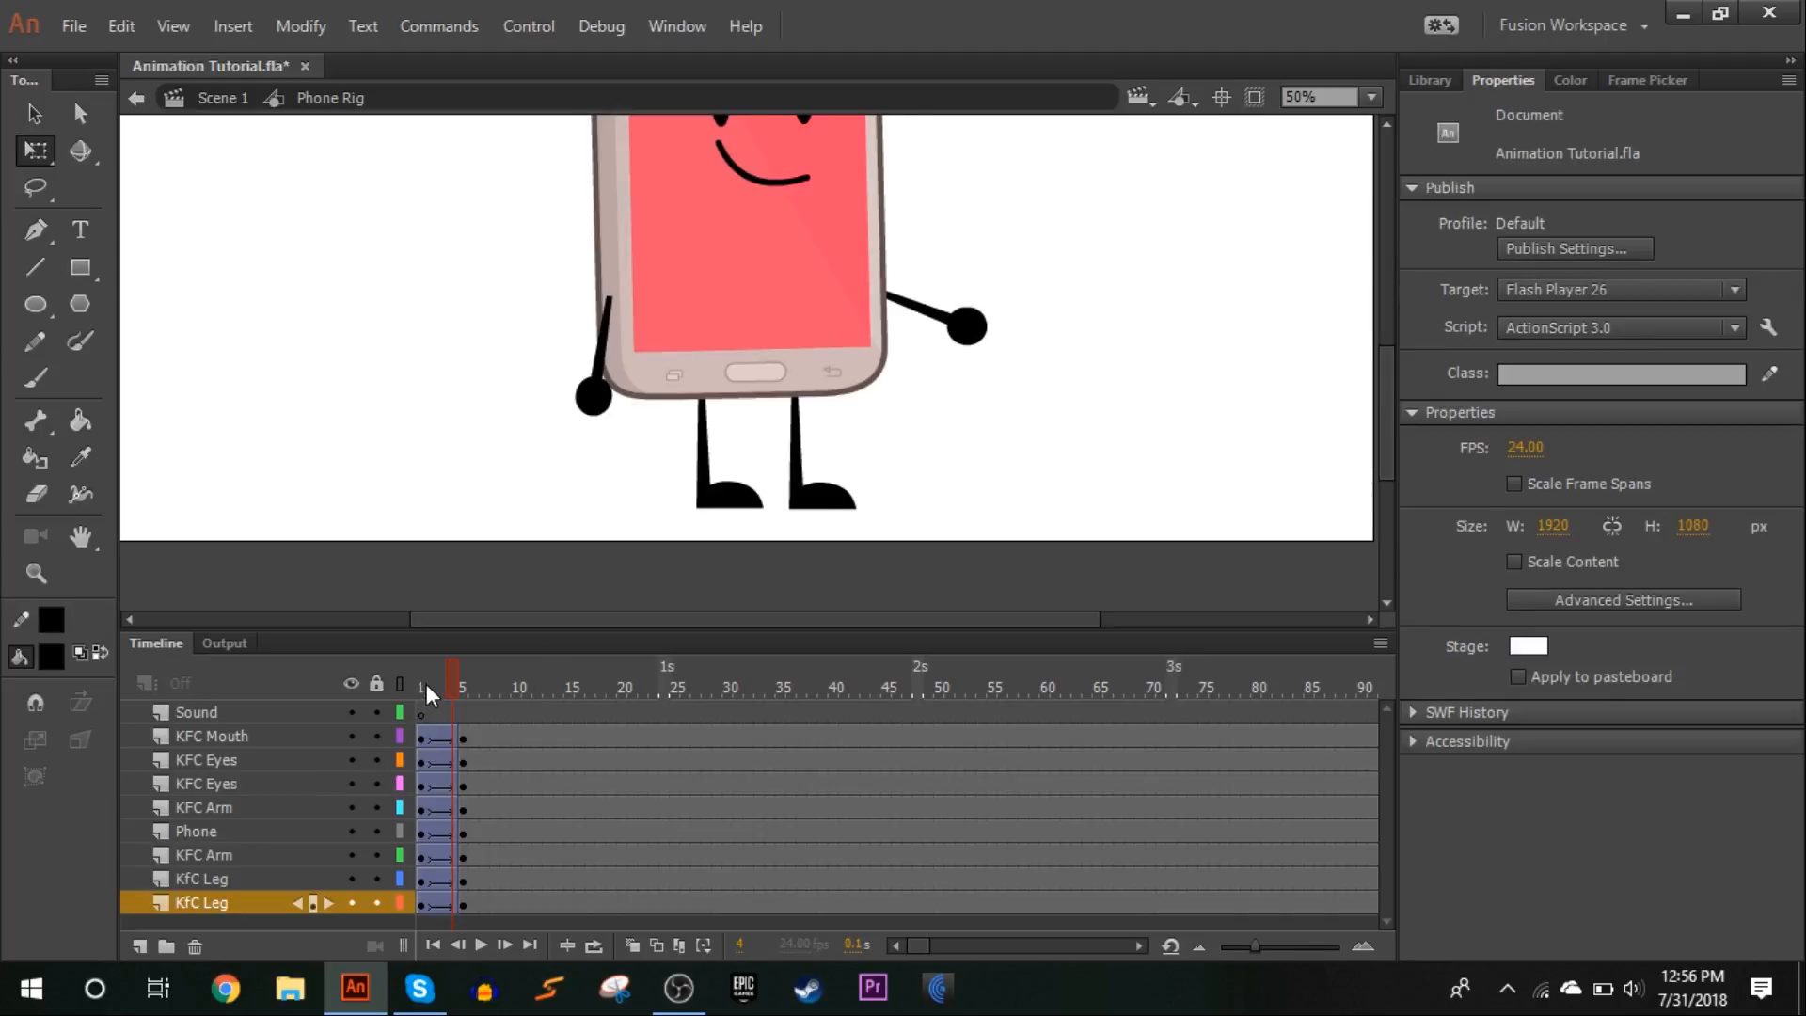
{"action": "left_click_drag", "start_coordinate": [418, 687], "coordinate": [393, 596]}
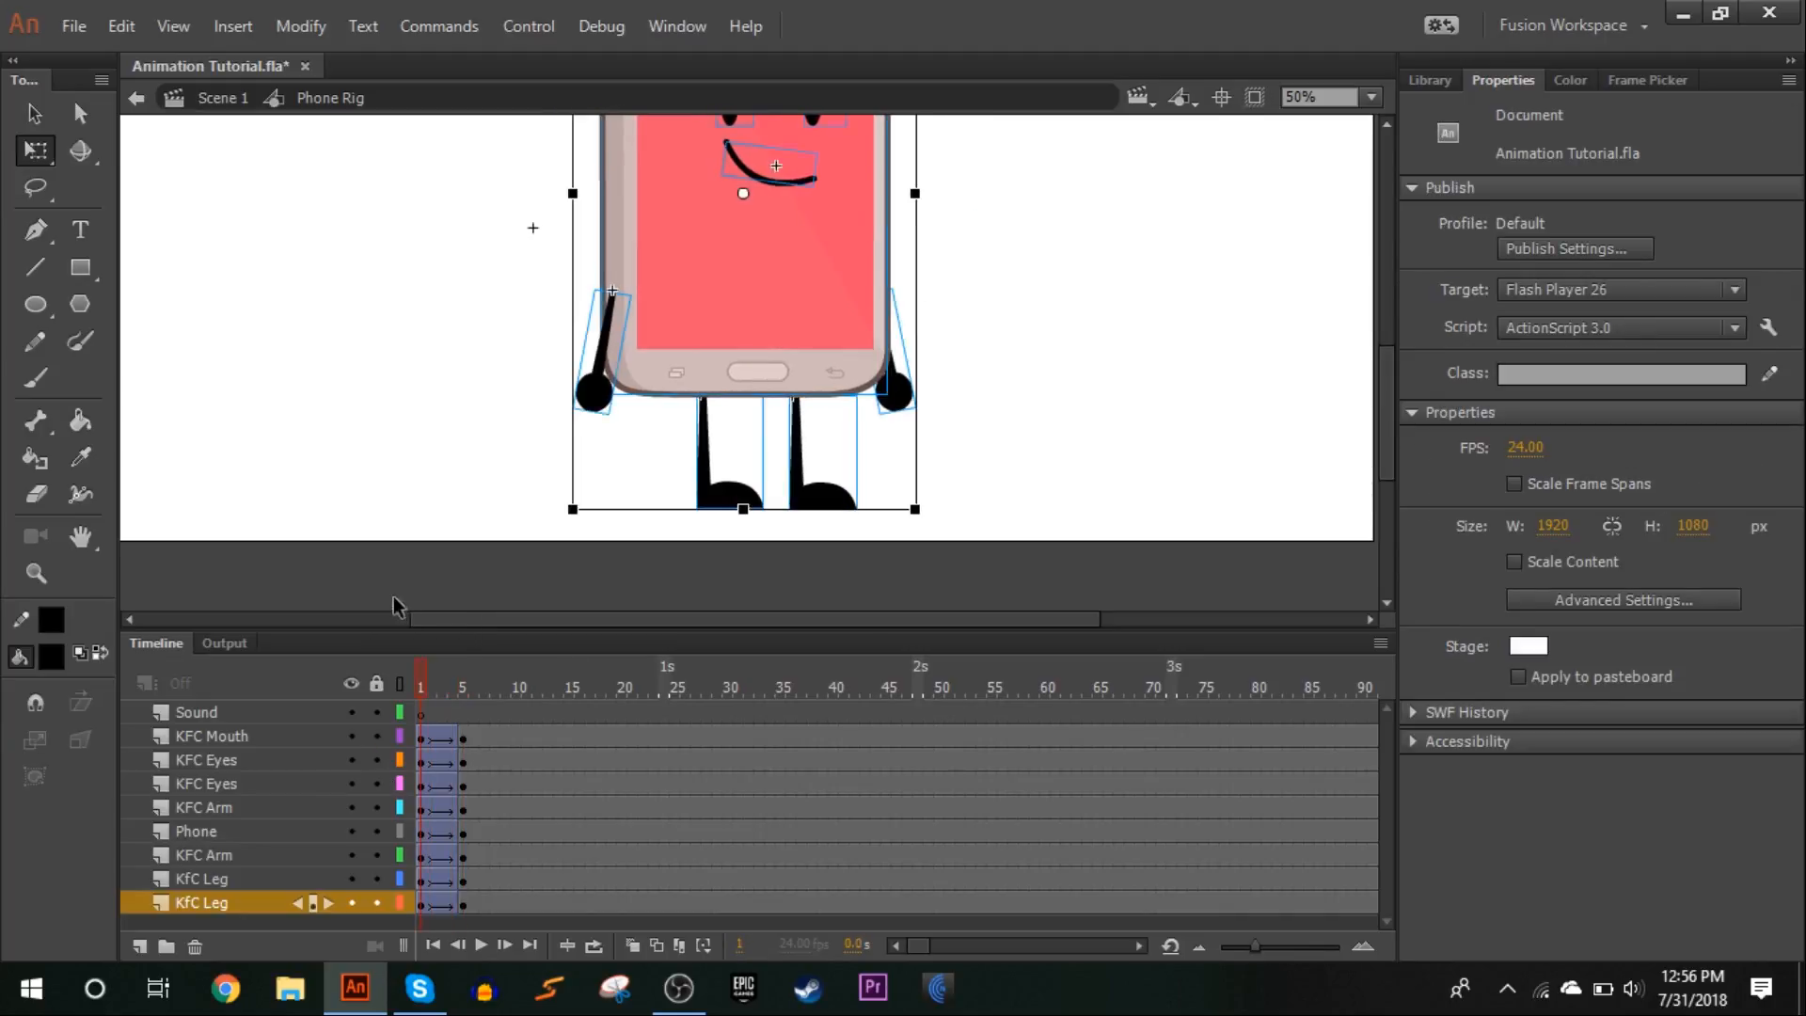
{"action": "left_click", "coordinate": [483, 945]}
{"action": "left_click", "coordinate": [418, 688]}
{"action": "mouse_move", "coordinate": [414, 688]}
{"action": "left_mouse_down"}
{"action": "mouse_move", "coordinate": [487, 715]}
{"action": "mouse_move", "coordinate": [420, 714]}
{"action": "left_mouse_up"}
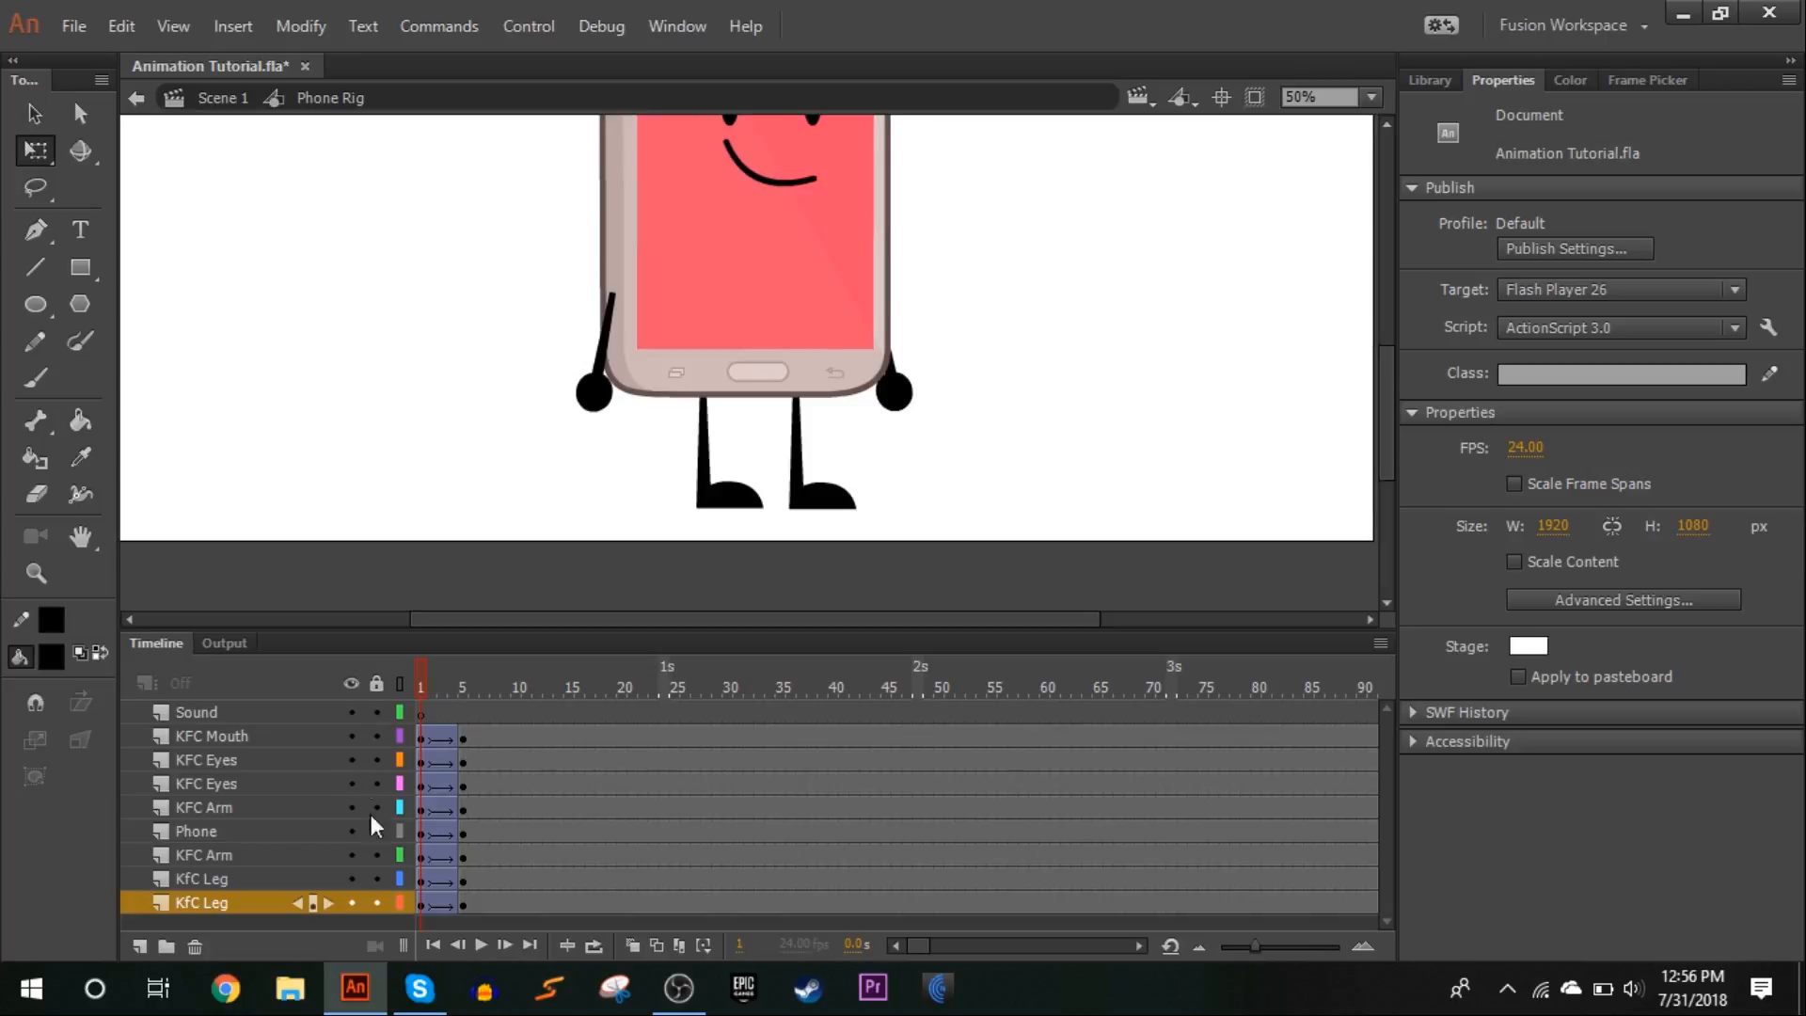
{"action": "left_click", "coordinate": [481, 942]}
Insert keyframes at frame 12 on all layers from KFC Mouth down to the lowest KfC Leg
{"action": "left_click", "coordinate": [489, 730]}
{"action": "left_click_drag", "start_coordinate": [489, 675], "coordinate": [539, 679]}
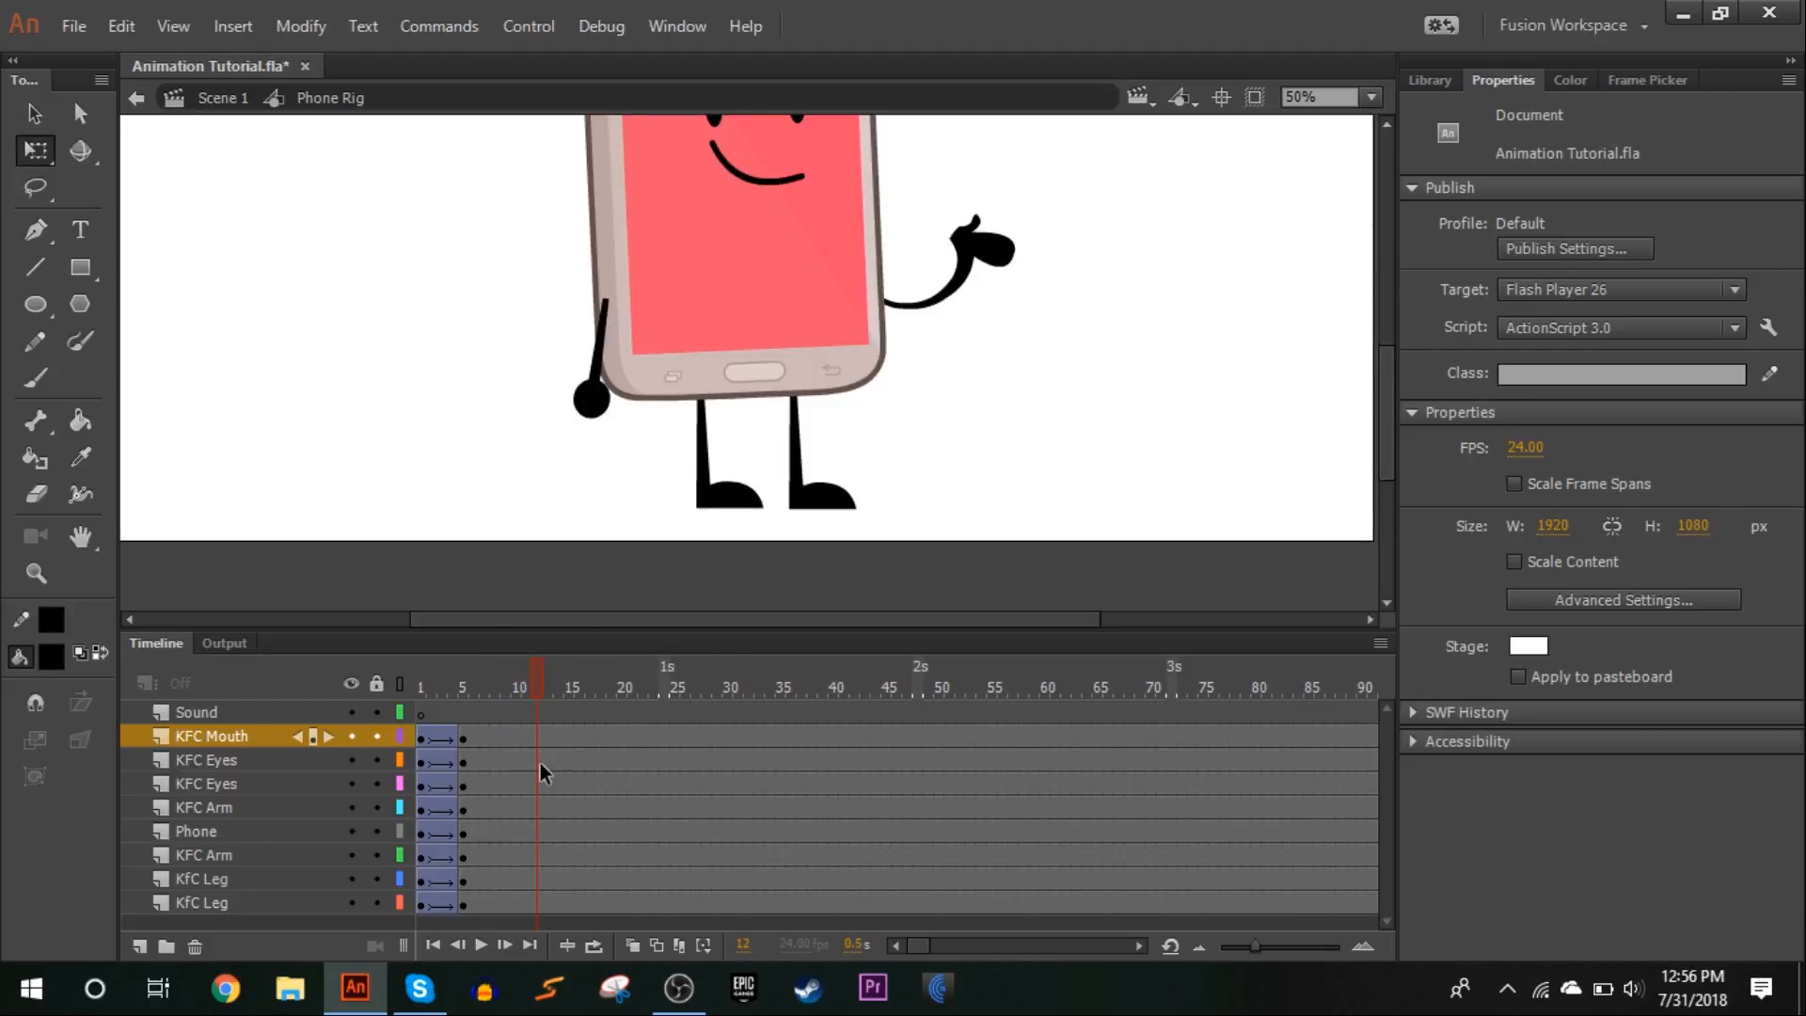
{"action": "left_click_drag", "start_coordinate": [538, 898], "coordinate": [538, 918]}
{"action": "key", "text": "F6"}
{"action": "left_click", "coordinate": [501, 497]}
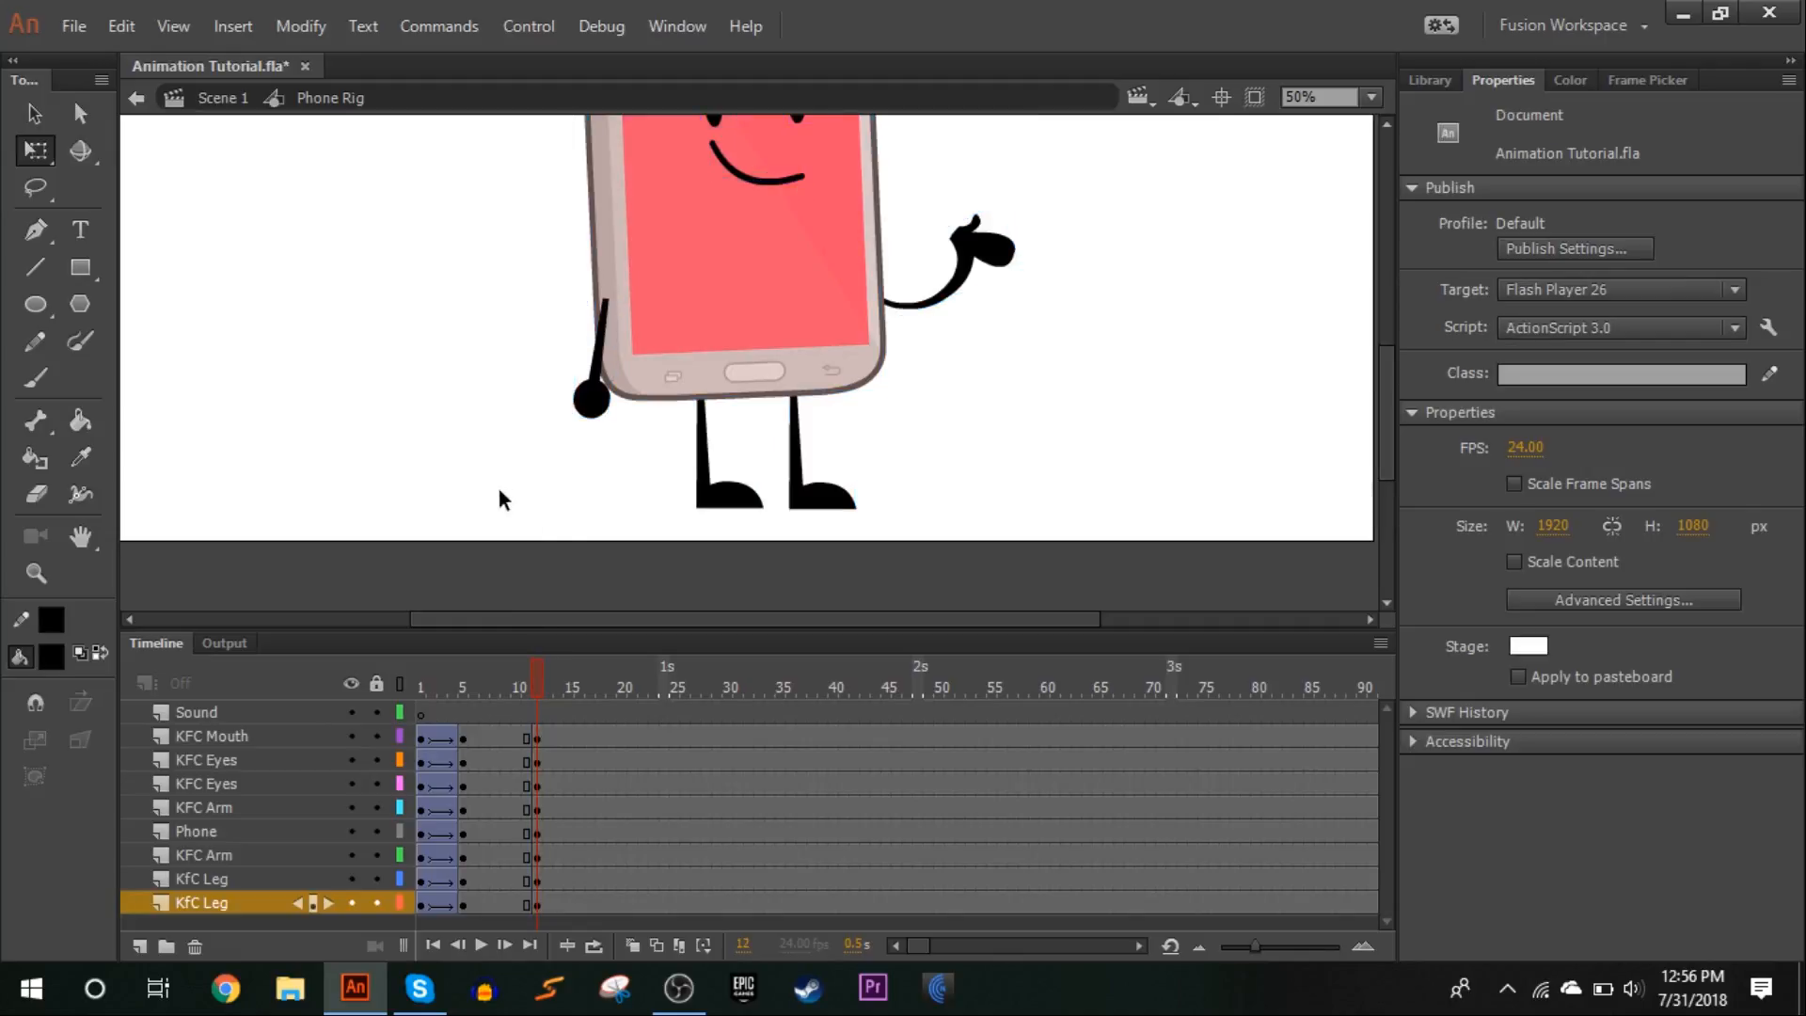
Skew both legs slightly at frame 12 so their tops shift a little to the right under the phone body
{"action": "left_click", "coordinate": [1372, 97]}
{"action": "left_click", "coordinate": [1374, 270]}
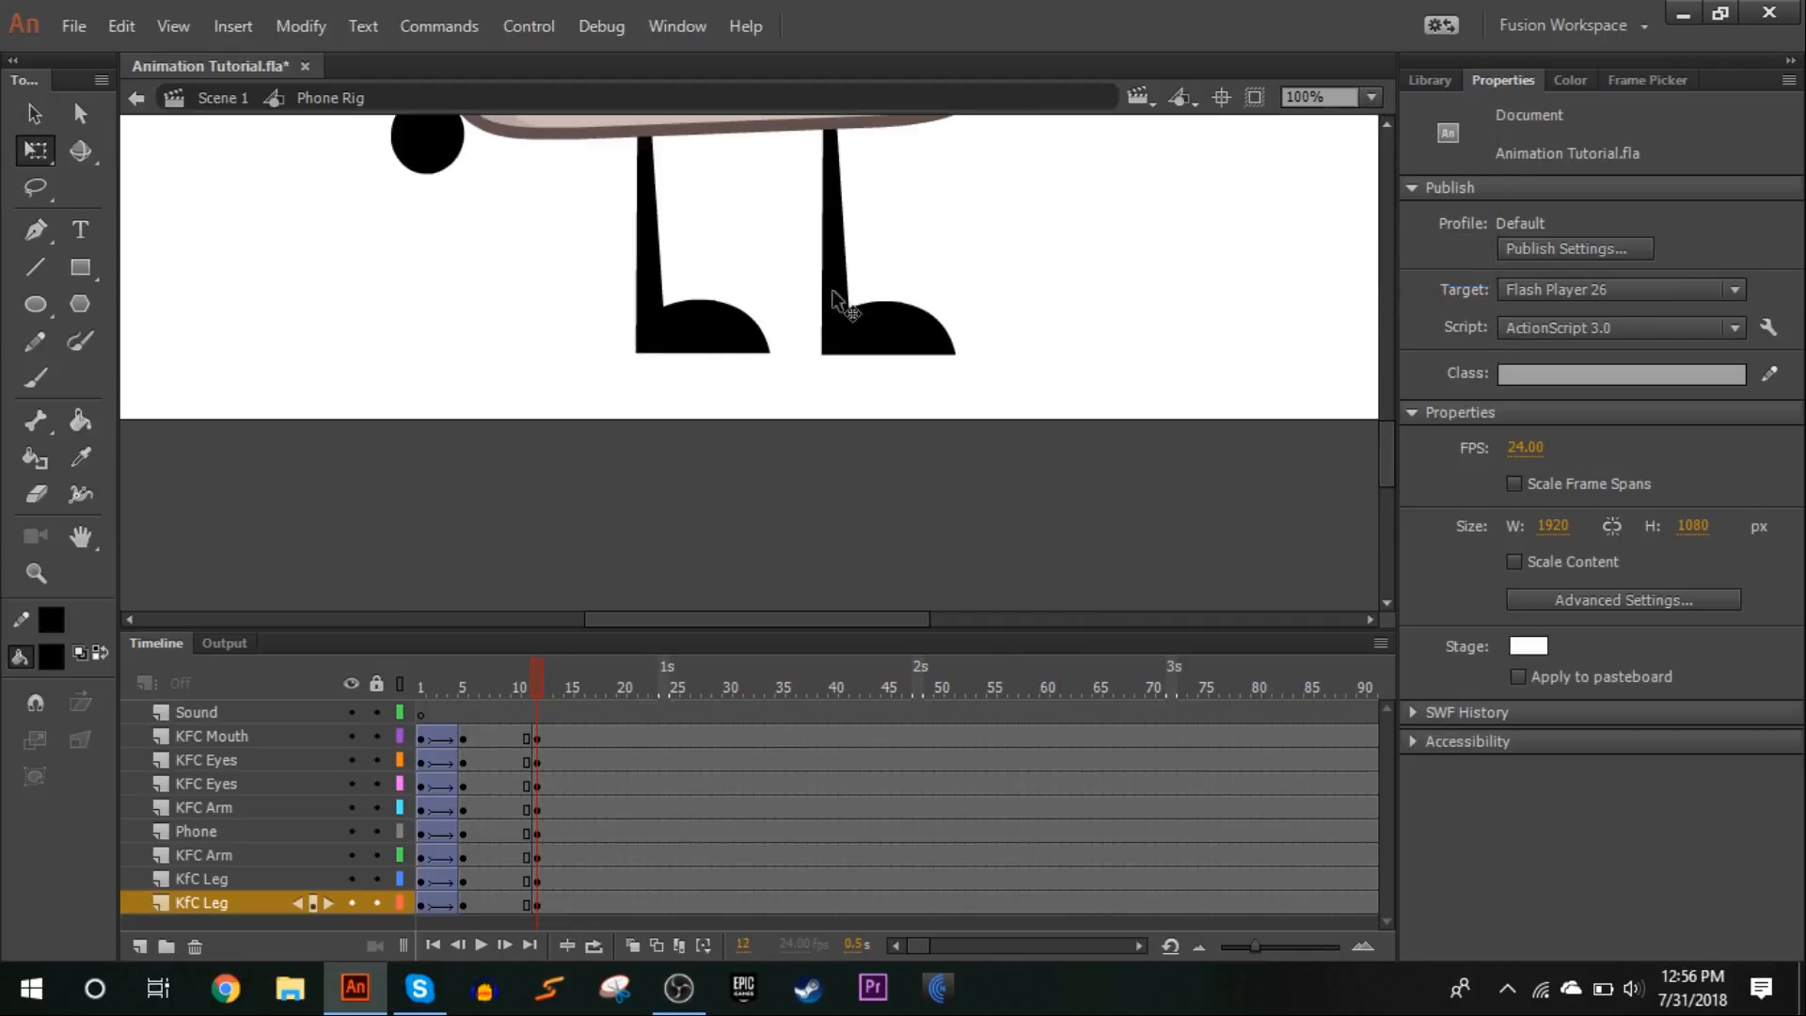
{"action": "scroll", "coordinate": [823, 374], "scroll_direction": "up", "scroll_amount": 2}
{"action": "left_click_drag", "start_coordinate": [961, 404], "coordinate": [674, 422]}
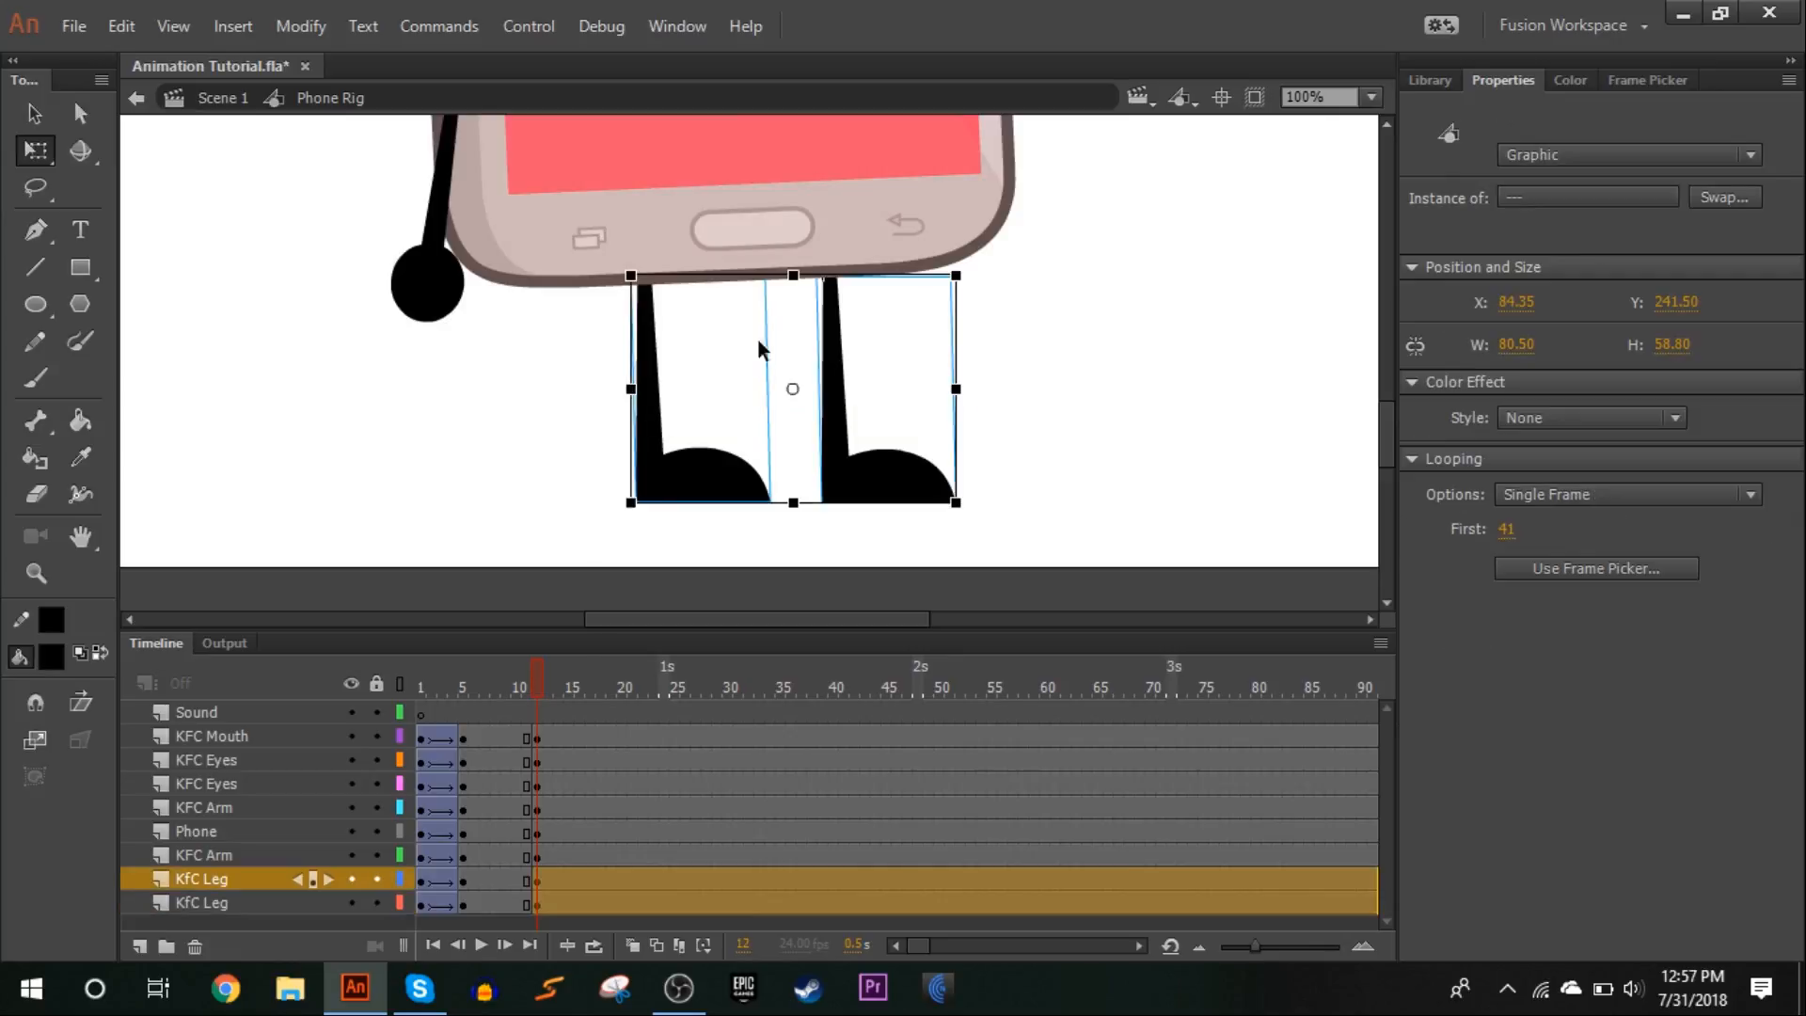
{"action": "left_click_drag", "start_coordinate": [813, 270], "coordinate": [817, 268]}
{"action": "left_click", "coordinate": [968, 350]}
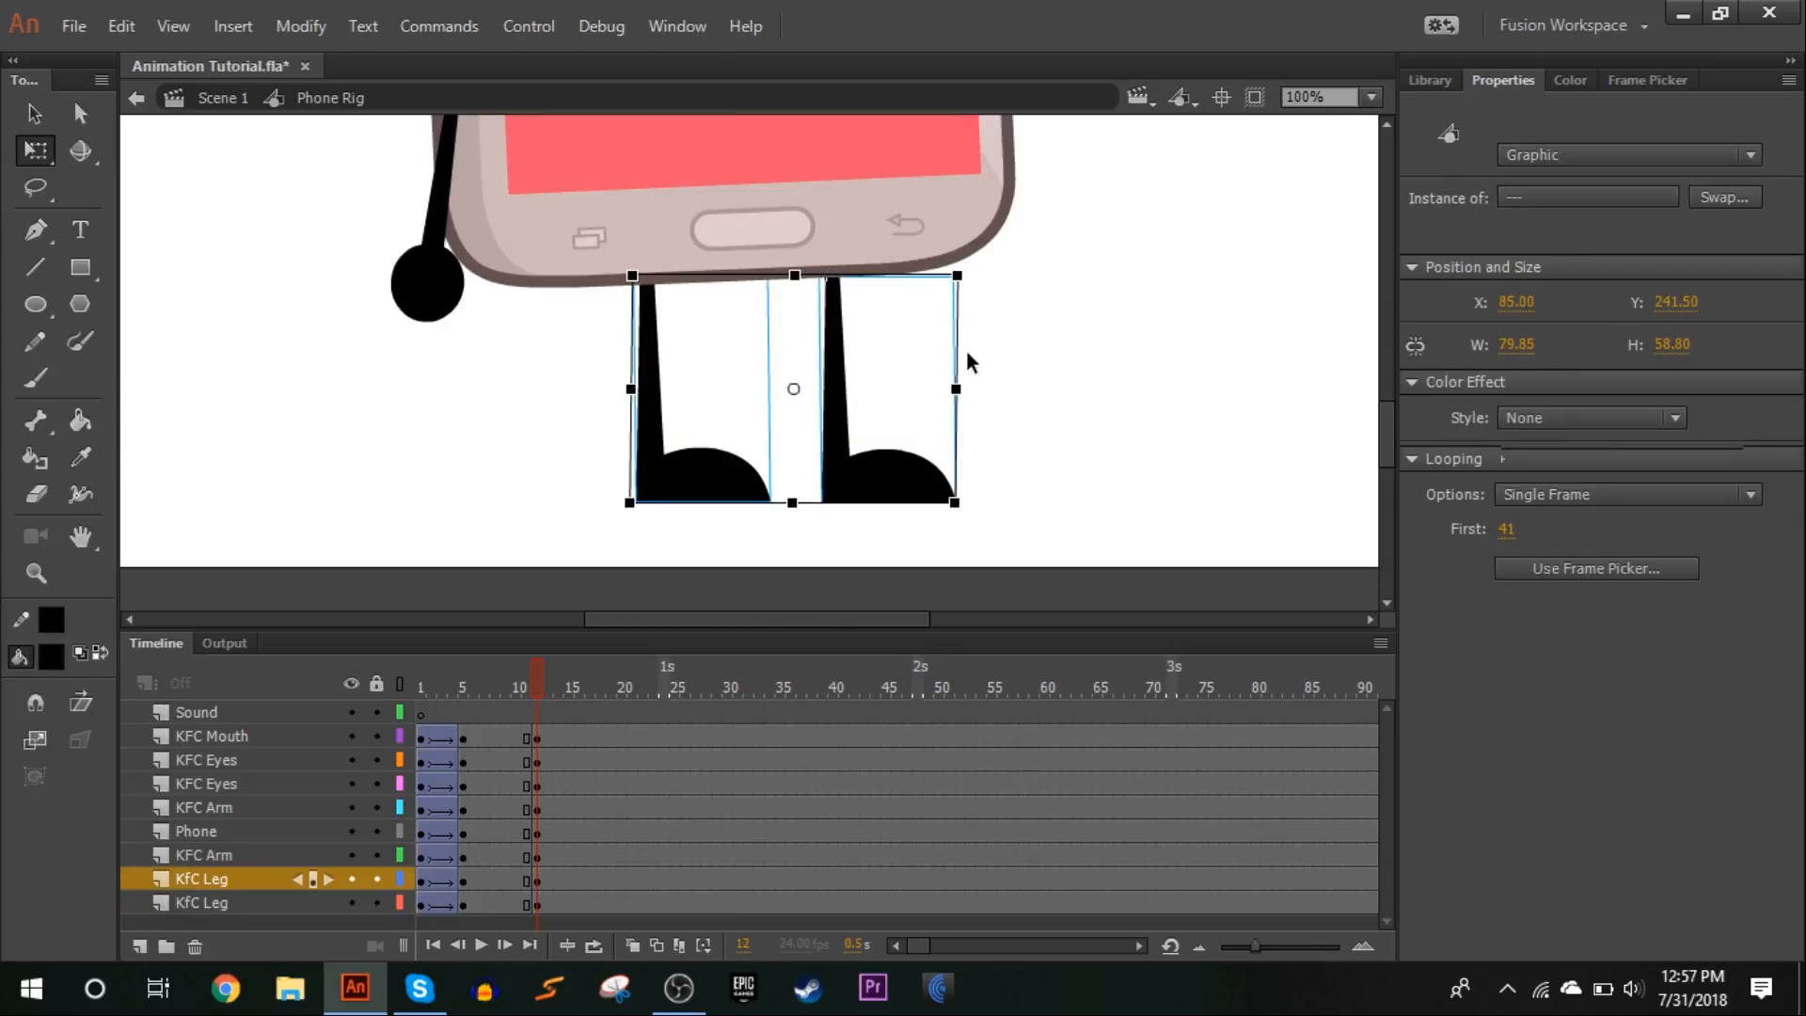
Rotate the phone body, face and arms slightly clockwise at frame 12 about a pivot placed between the legs
{"action": "scroll", "coordinate": [991, 388], "scroll_direction": "up", "scroll_amount": 3}
{"action": "left_click", "coordinate": [1370, 97]}
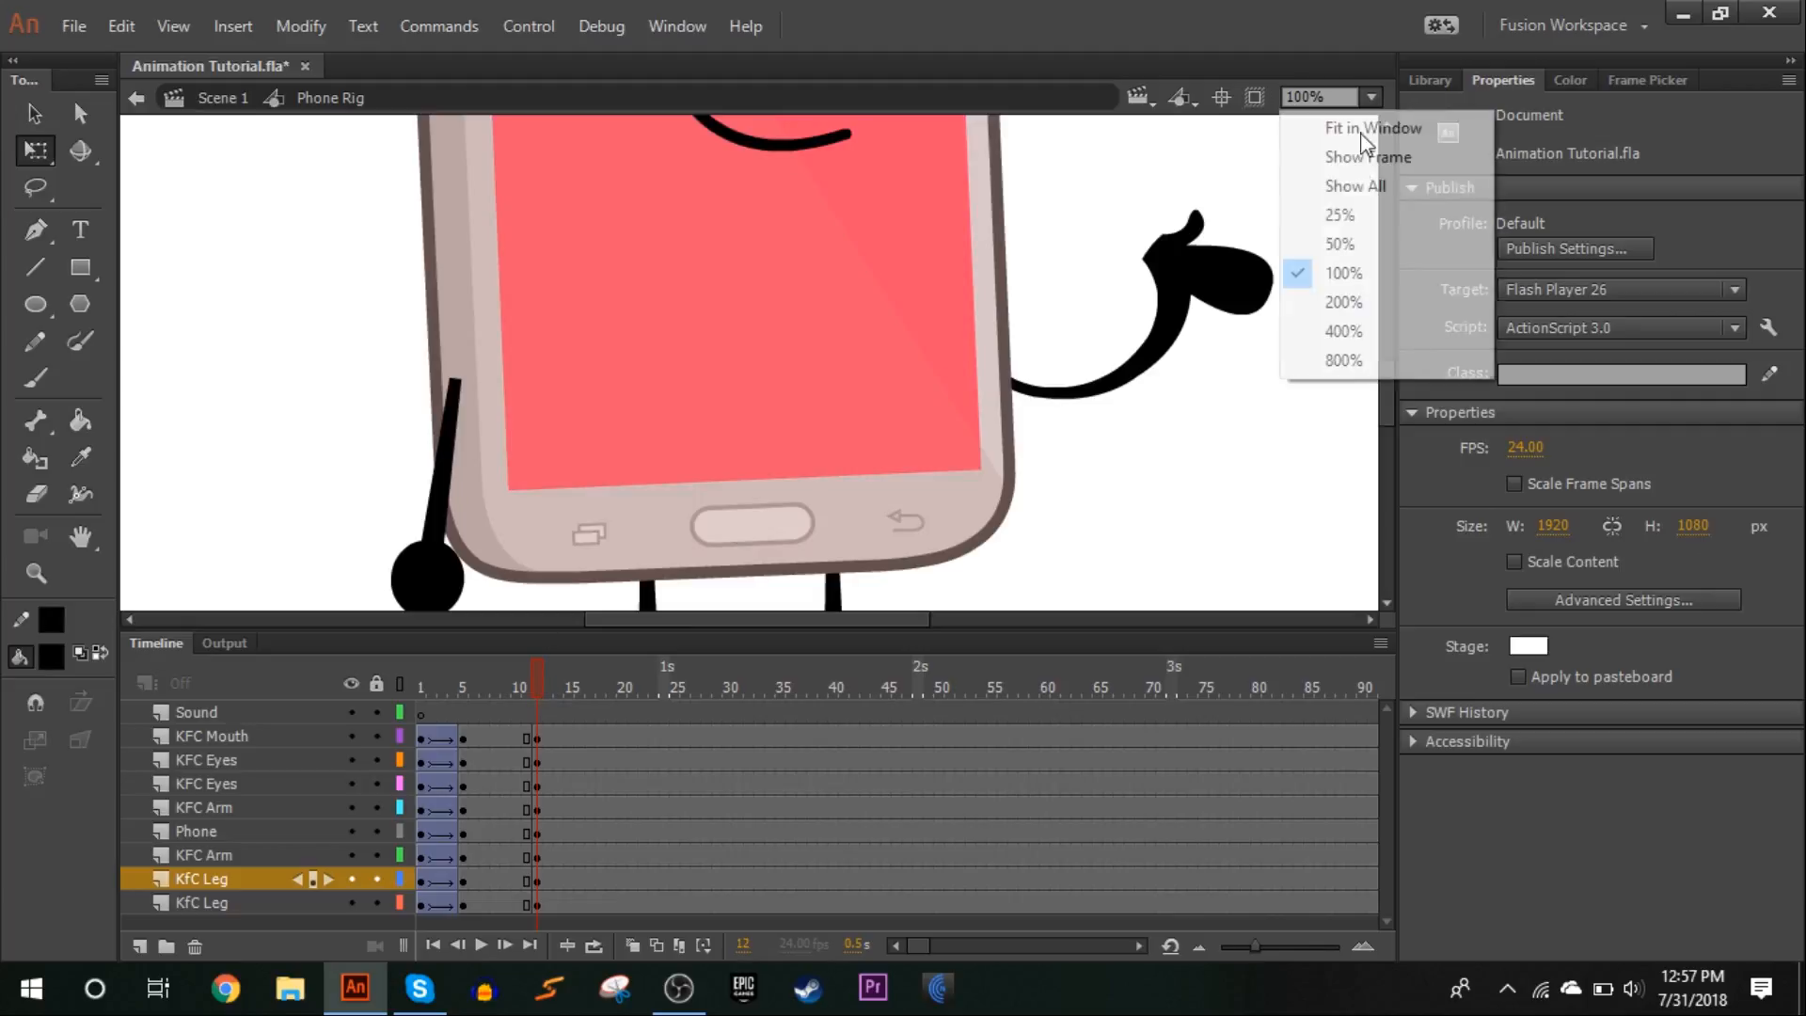
{"action": "left_click", "coordinate": [1334, 241]}
{"action": "left_click_drag", "start_coordinate": [1136, 405], "coordinate": [423, 115]}
{"action": "left_click_drag", "start_coordinate": [797, 228], "coordinate": [755, 532]}
{"action": "left_click_drag", "start_coordinate": [560, 518], "coordinate": [551, 509]}
{"action": "left_click", "coordinate": [515, 557]}
Rotate the raised arm slightly clockwise at frame 12 so its hand sits a little lower
{"action": "left_click", "coordinate": [1001, 343]}
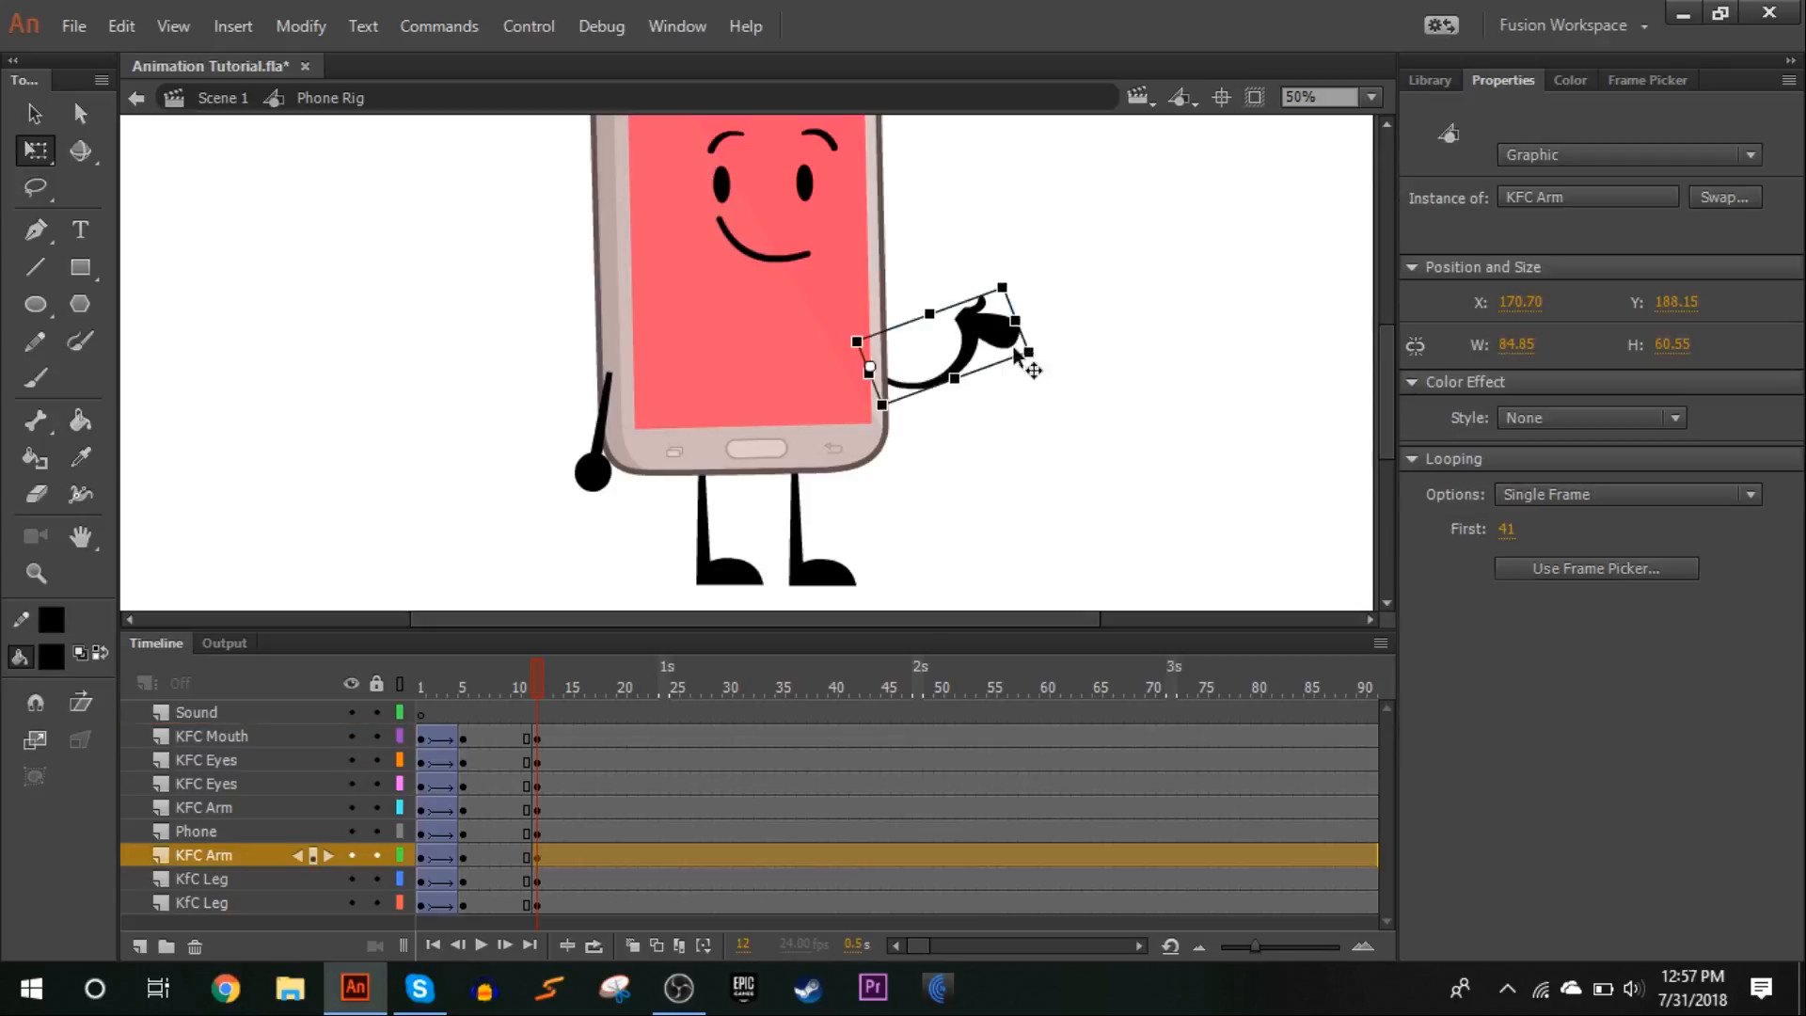
{"action": "left_click_drag", "start_coordinate": [1050, 362], "coordinate": [1054, 381]}
{"action": "left_click", "coordinate": [1241, 326]}
Create classic tweens between frames 5 and 12 on all layers from KFC Mouth down to the lowest KfC Leg
{"action": "left_click_drag", "start_coordinate": [530, 675], "coordinate": [549, 621]}
{"action": "left_click_drag", "start_coordinate": [472, 739], "coordinate": [513, 902]}
{"action": "right_click", "coordinate": [512, 901]}
{"action": "left_click", "coordinate": [790, 198]}
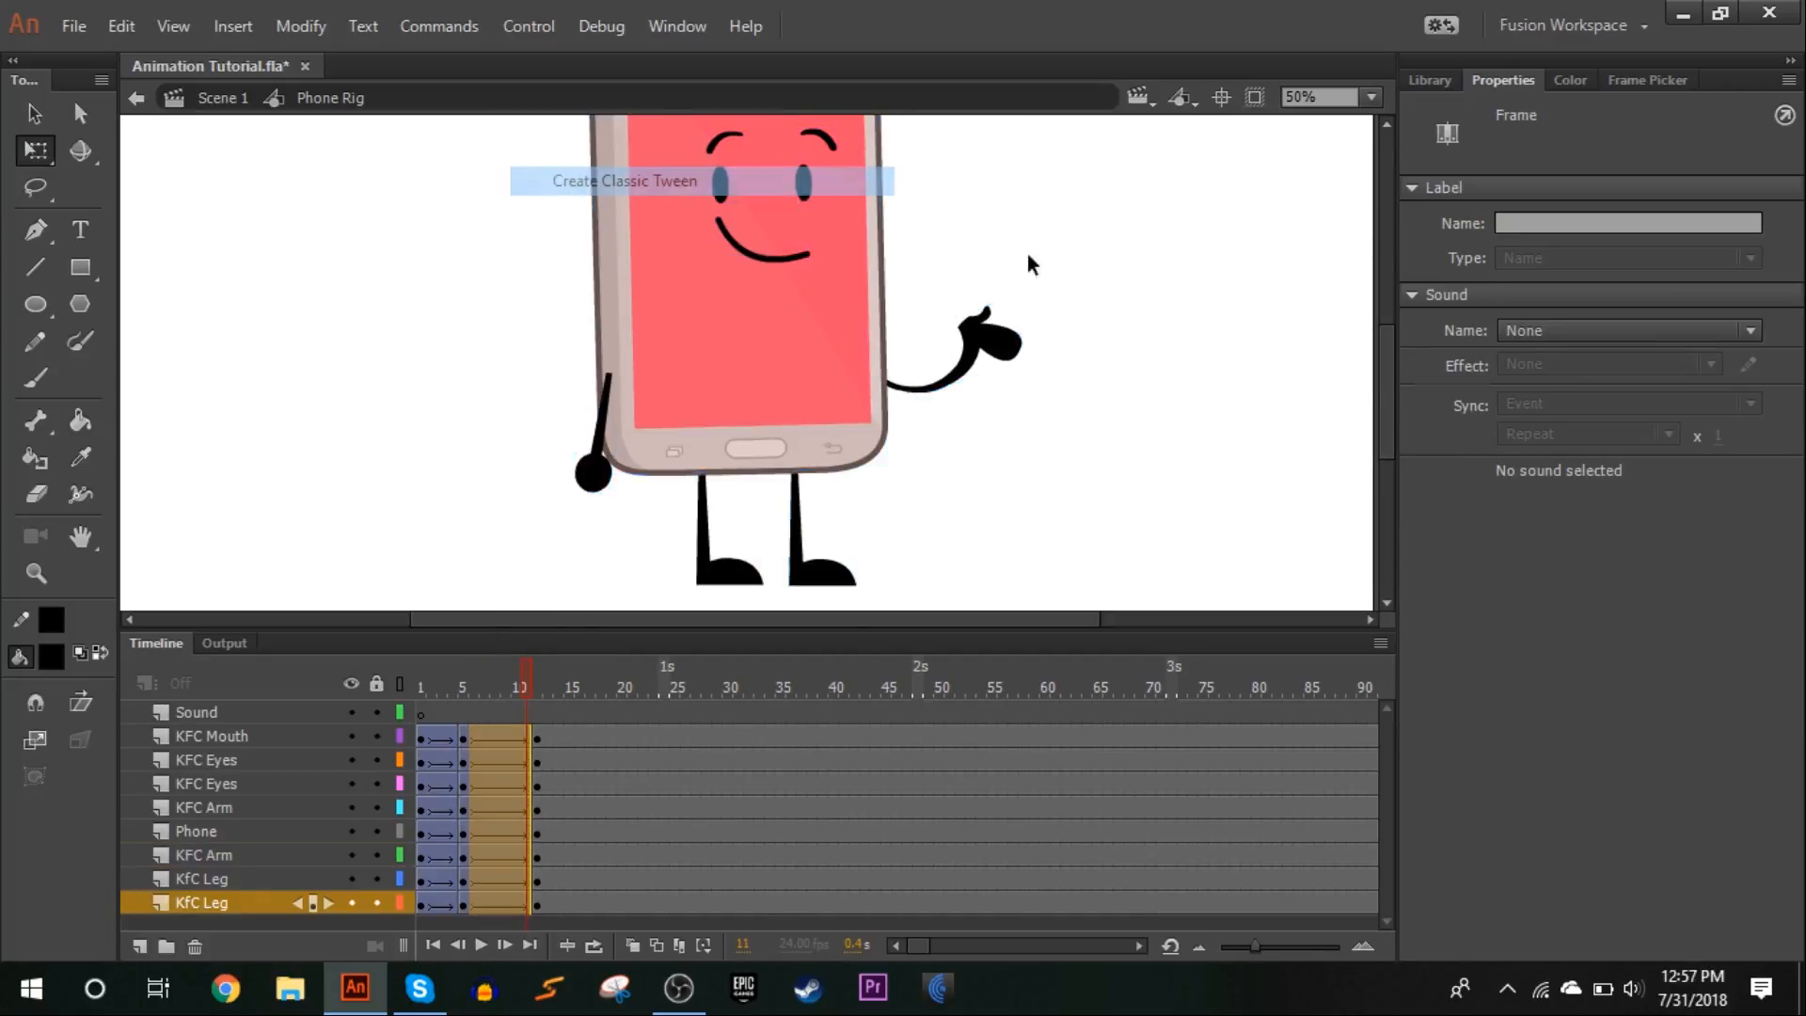
Set the classic ease of the tweens between frames 5 and 12 to an intensity of 100
{"action": "left_click", "coordinate": [1573, 376]}
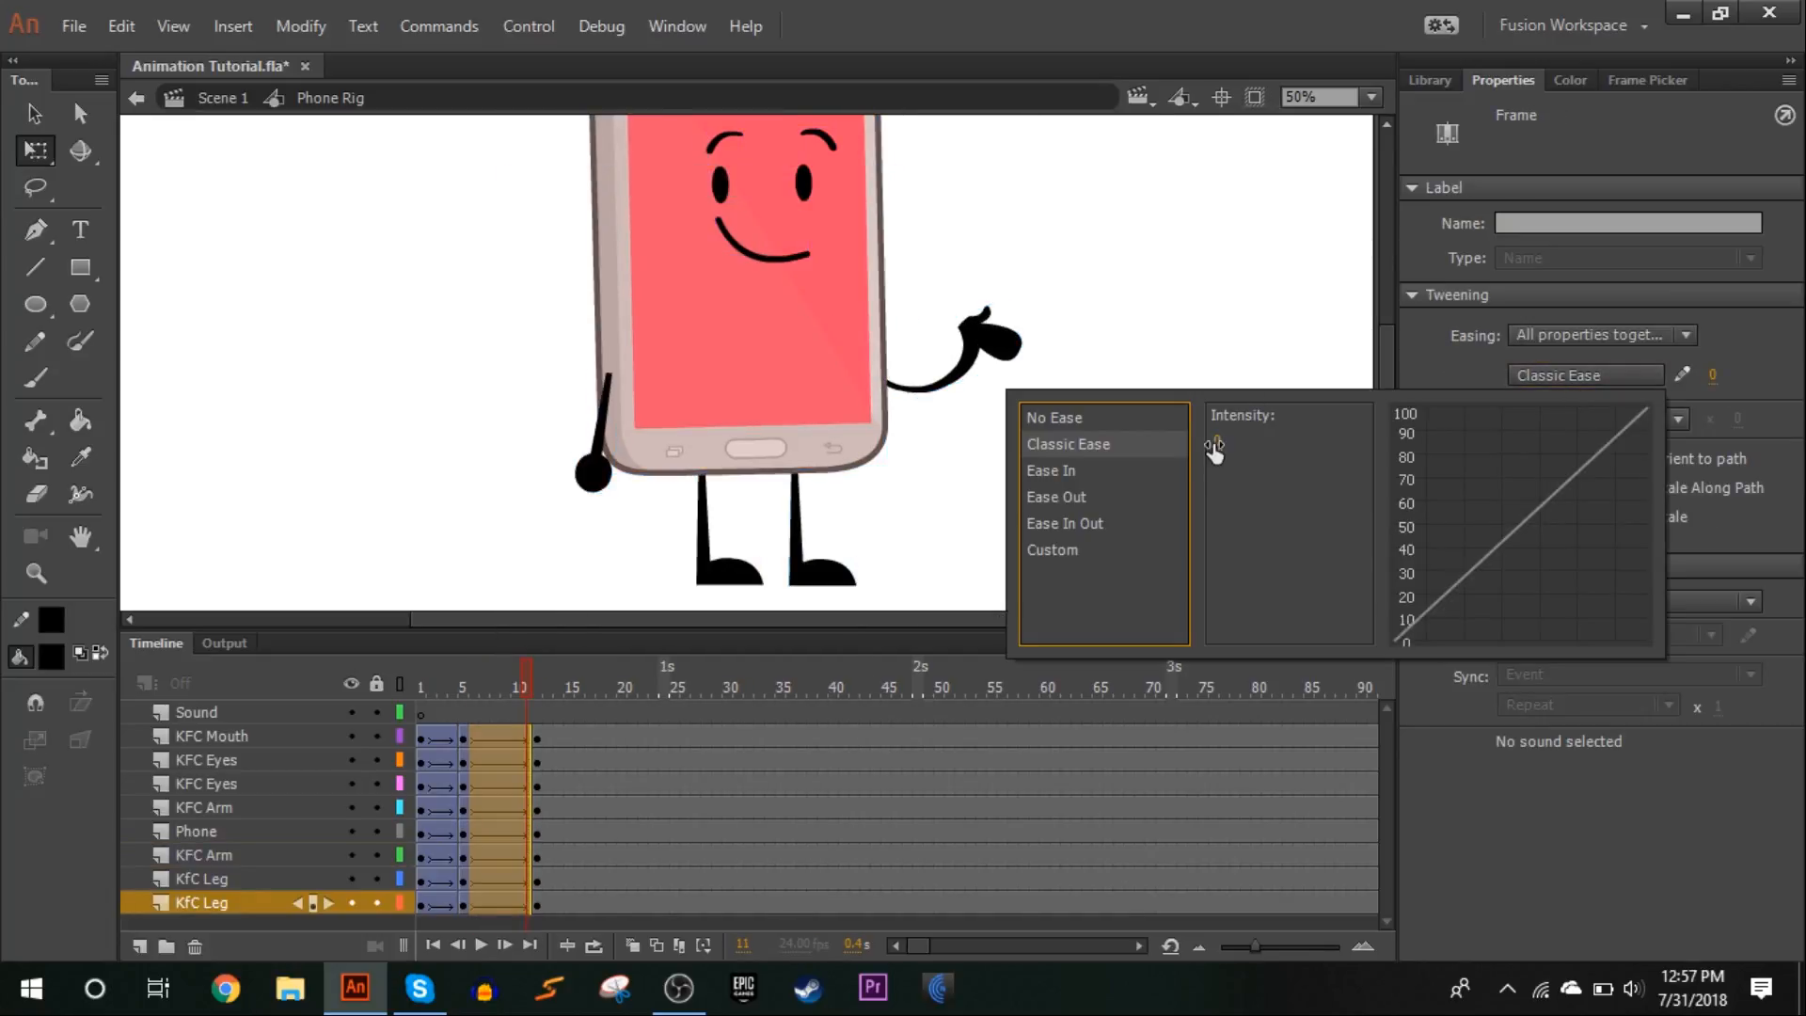
{"action": "left_click_drag", "start_coordinate": [1215, 449], "coordinate": [1454, 423]}
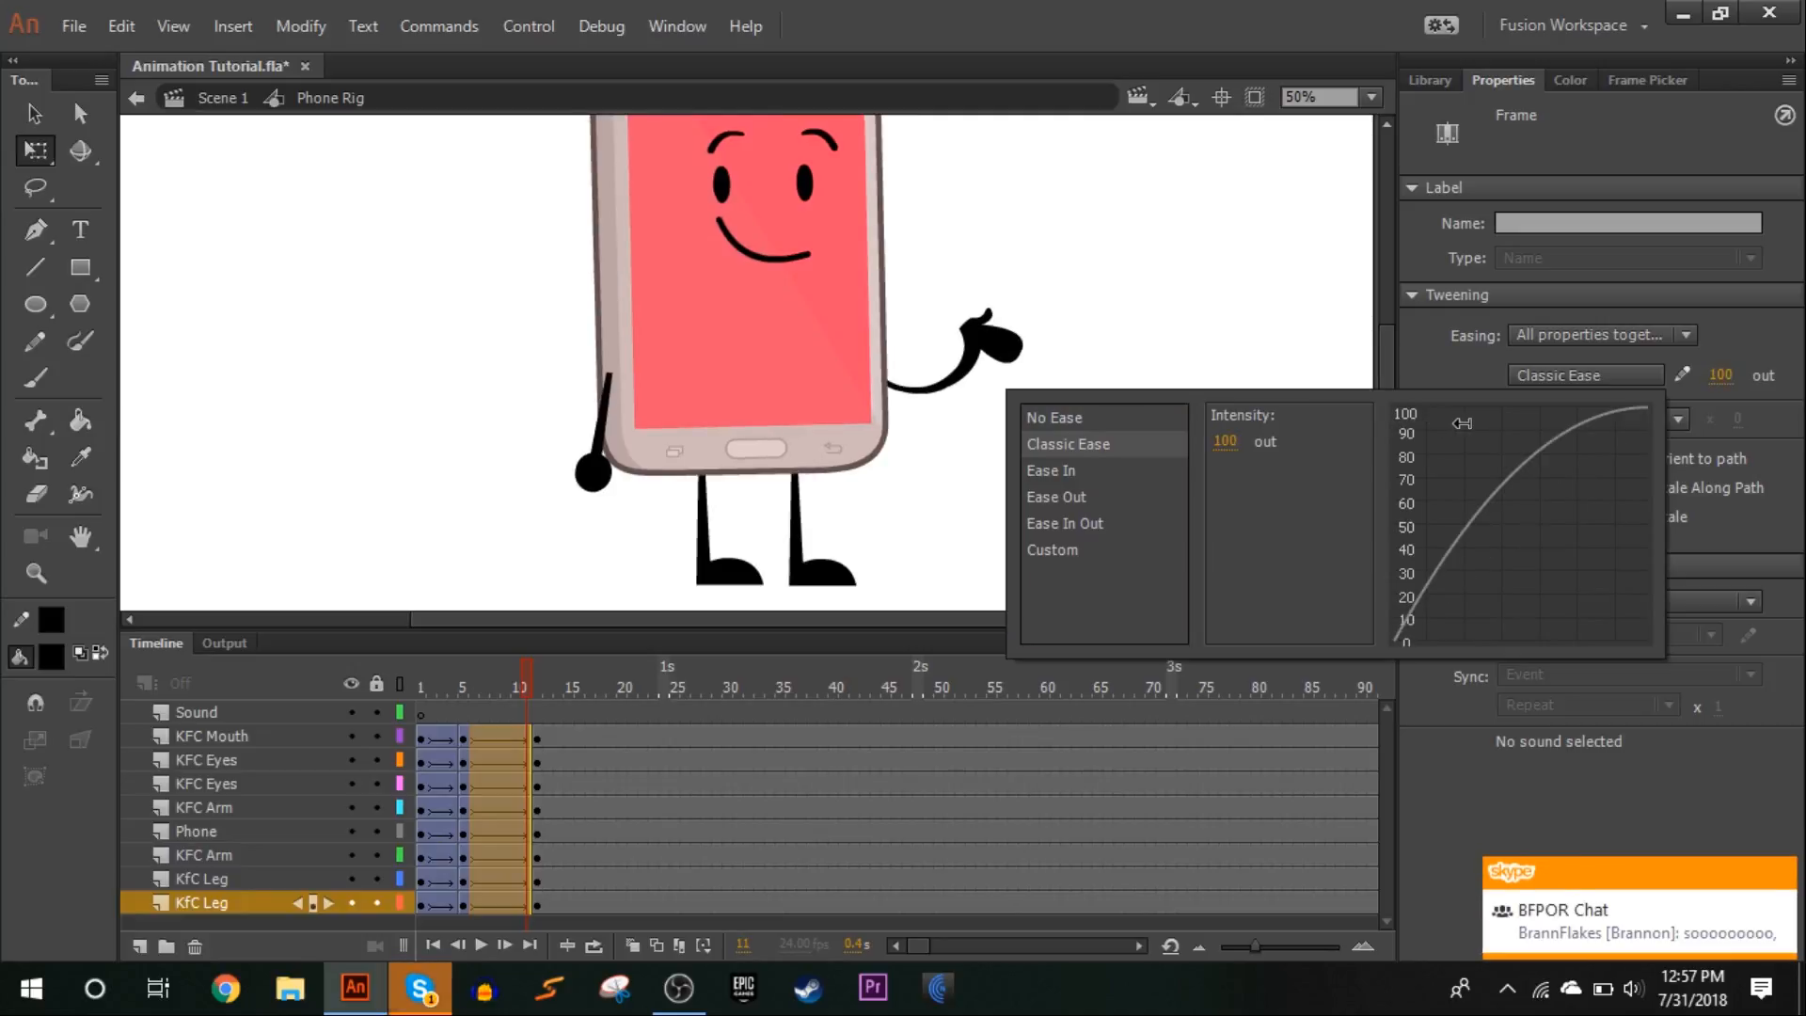
{"action": "left_click", "coordinate": [1251, 268]}
Quit Skype to stop its chat notifications
{"action": "right_click", "coordinate": [421, 988]}
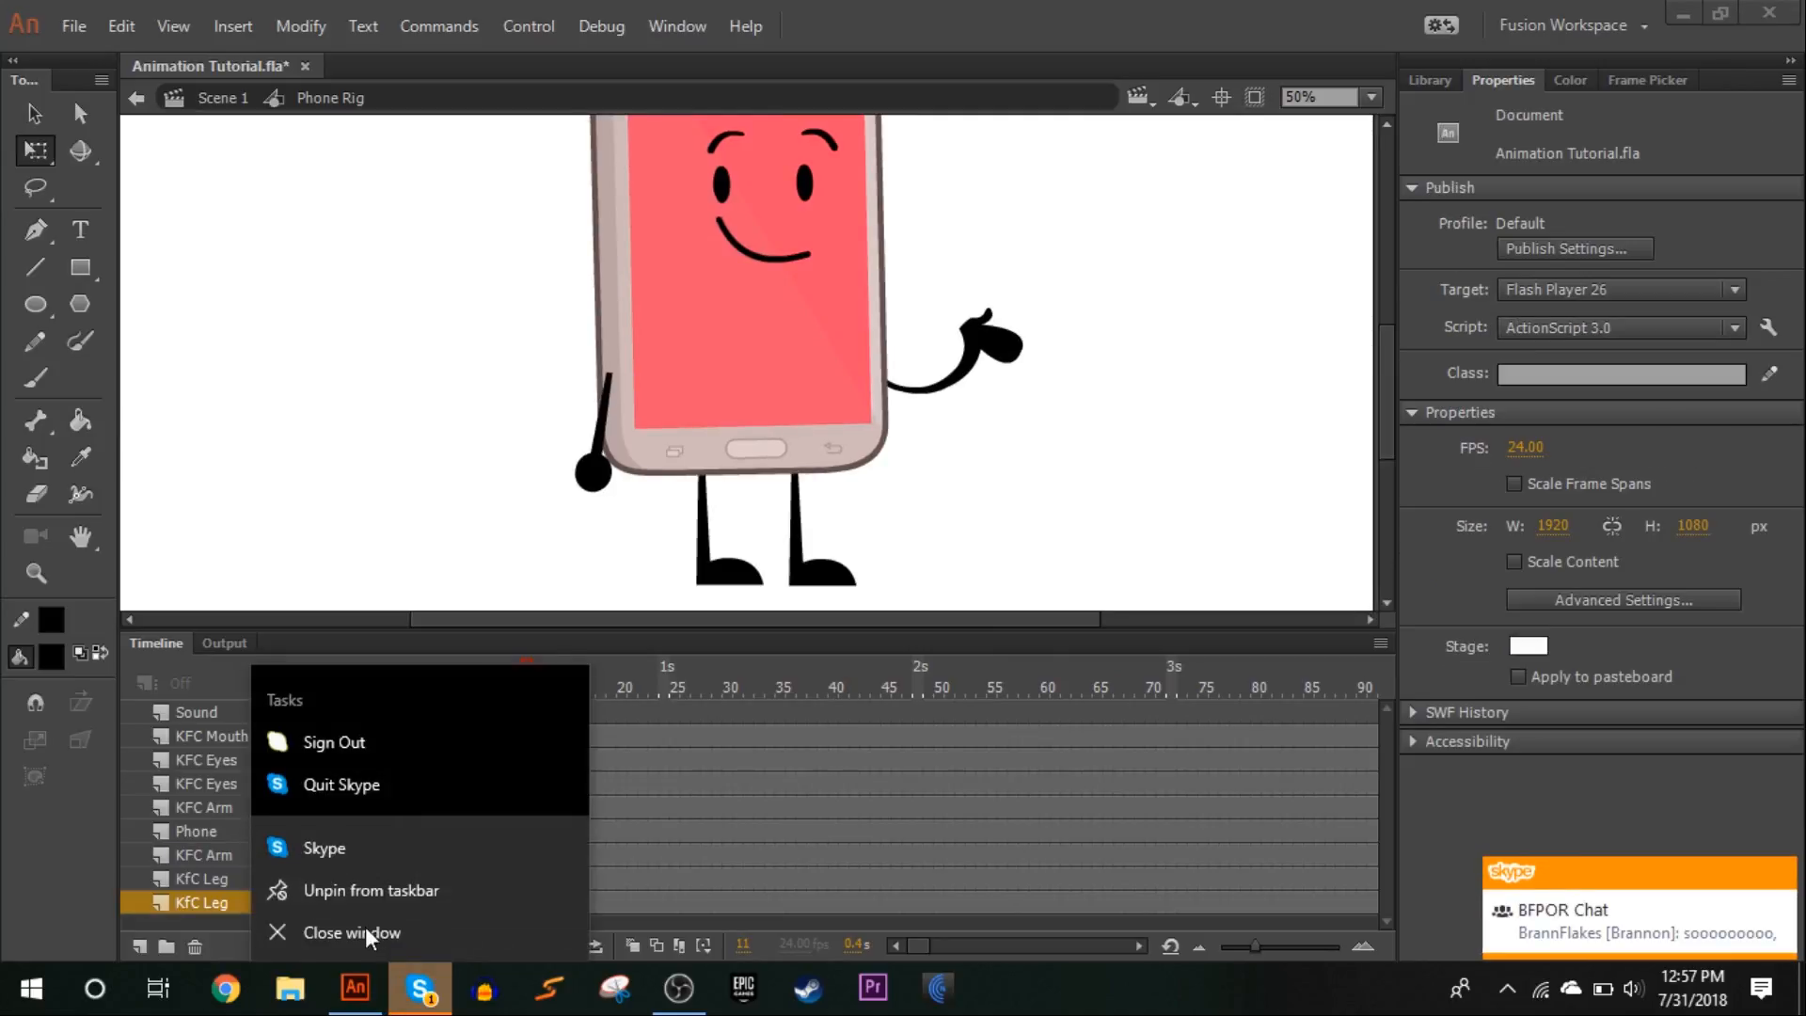
{"action": "left_click", "coordinate": [360, 781]}
Play the animation back from frame 1 to review the overshoot and settle, and scrub to frame 15
{"action": "left_click_drag", "start_coordinate": [461, 684], "coordinate": [414, 664]}
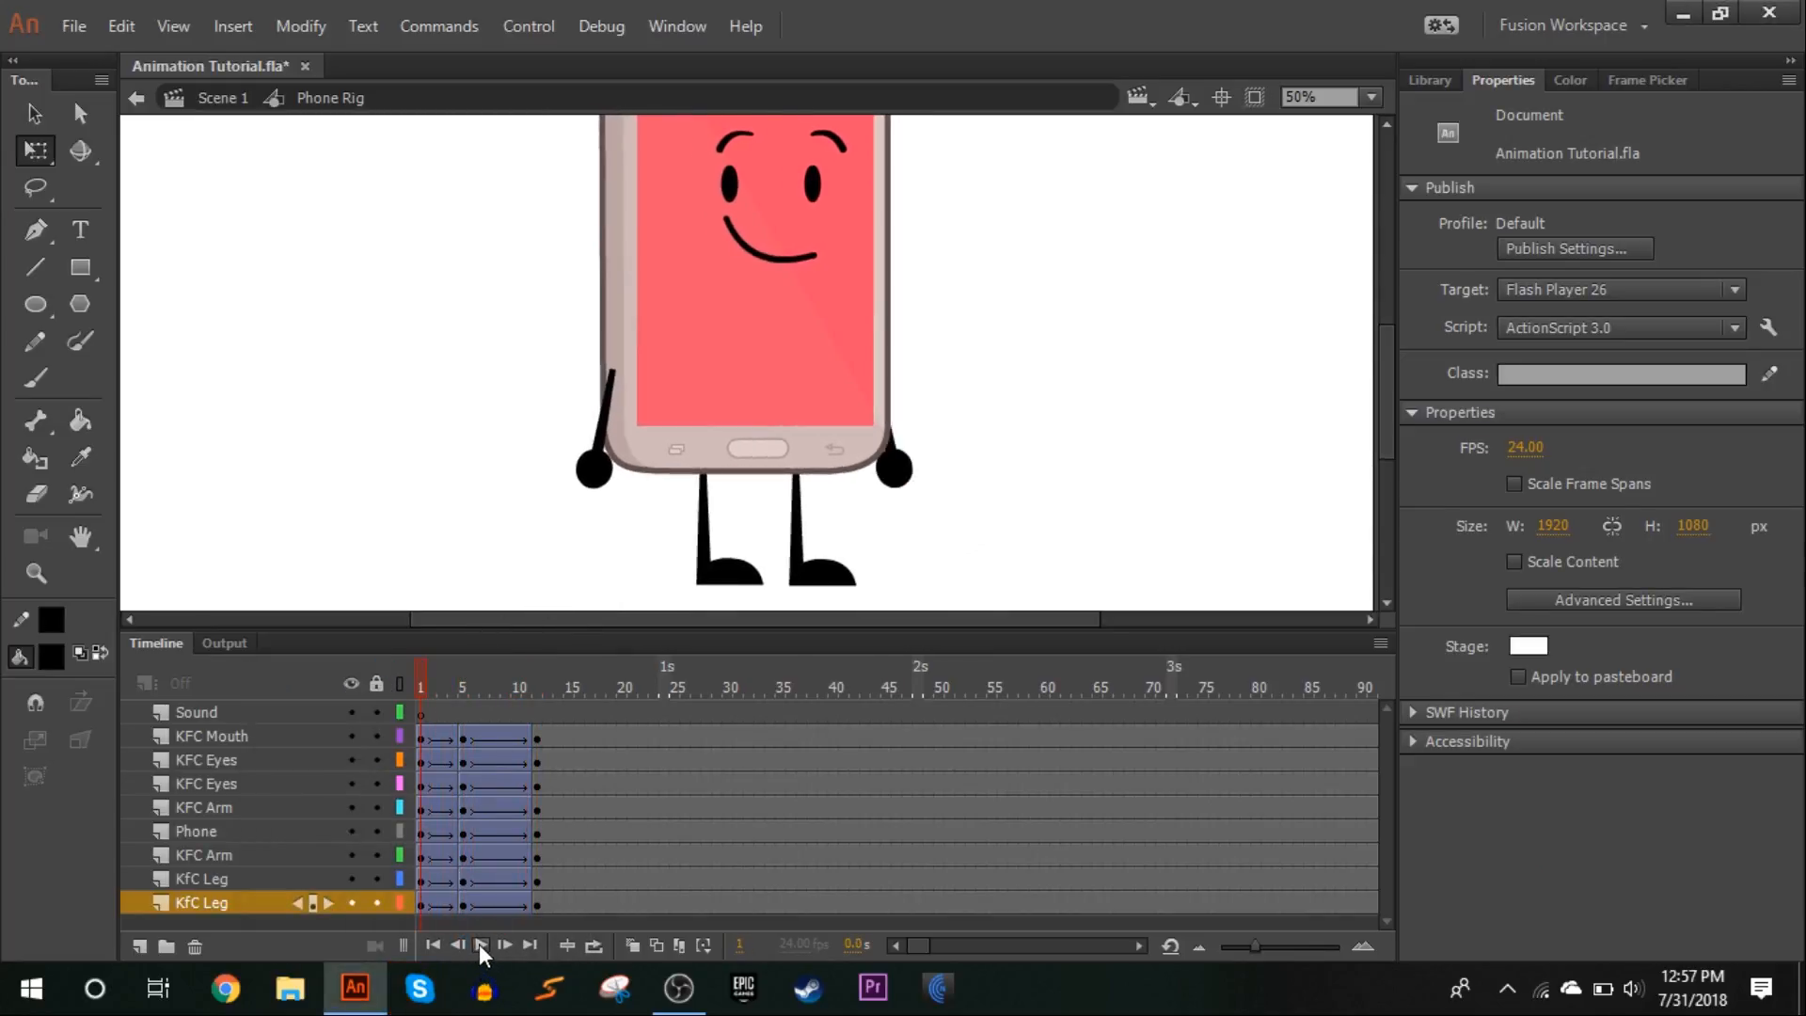
{"action": "left_click", "coordinate": [480, 944]}
{"action": "left_click", "coordinate": [431, 690]}
{"action": "left_click", "coordinate": [480, 945]}
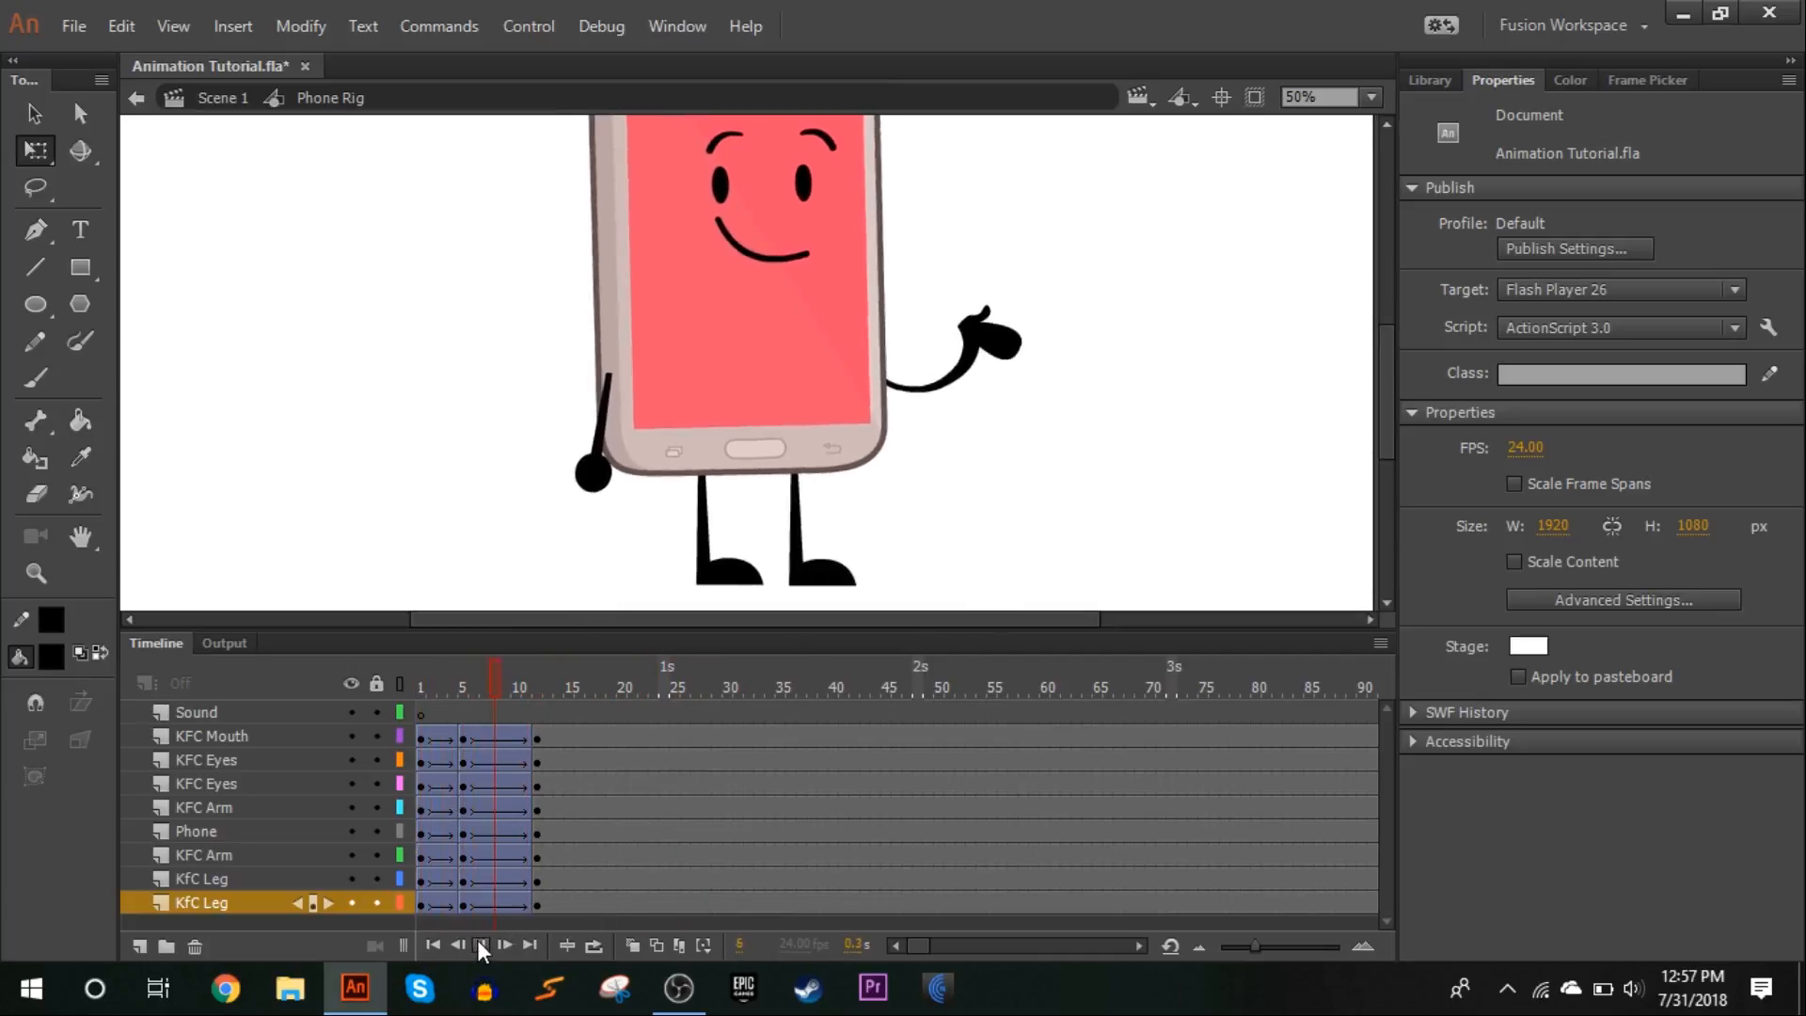
{"action": "left_click_drag", "start_coordinate": [417, 688], "coordinate": [599, 624]}
Inspect the moving arm's poses at frames 1, 4 and 15 to check its transition
{"action": "left_click", "coordinate": [983, 346]}
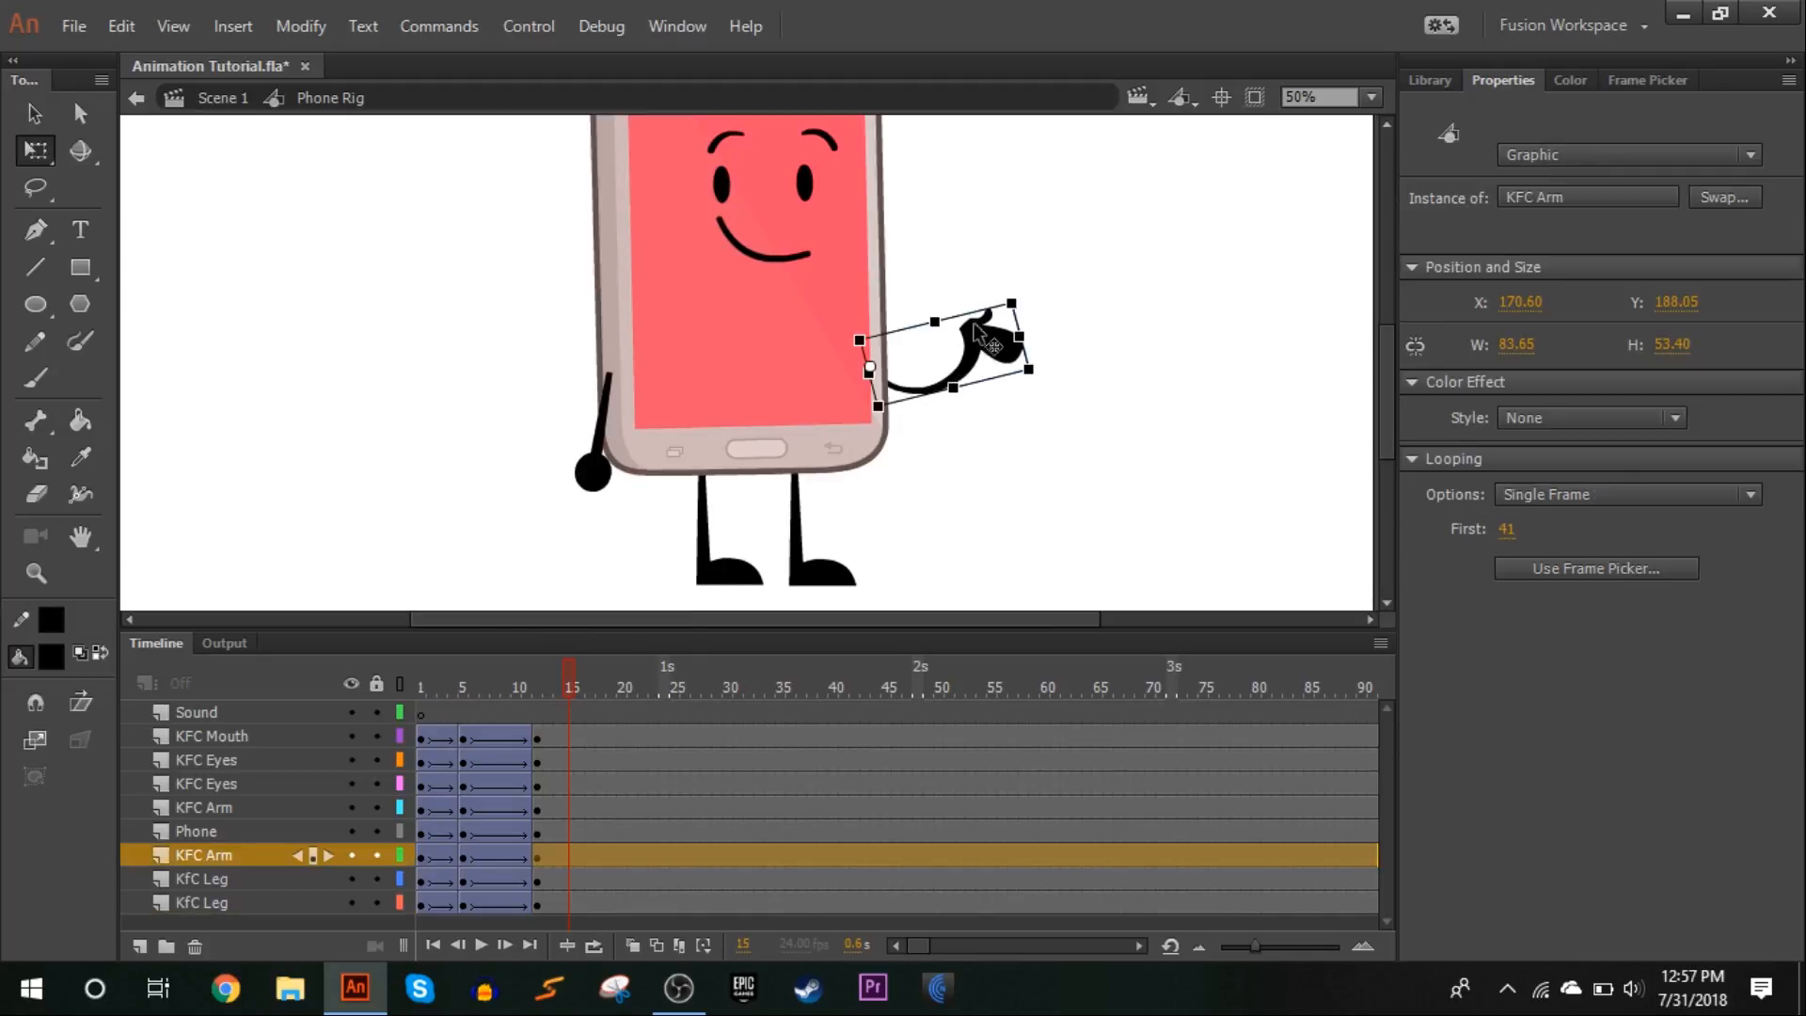
{"action": "left_click", "coordinate": [456, 857]}
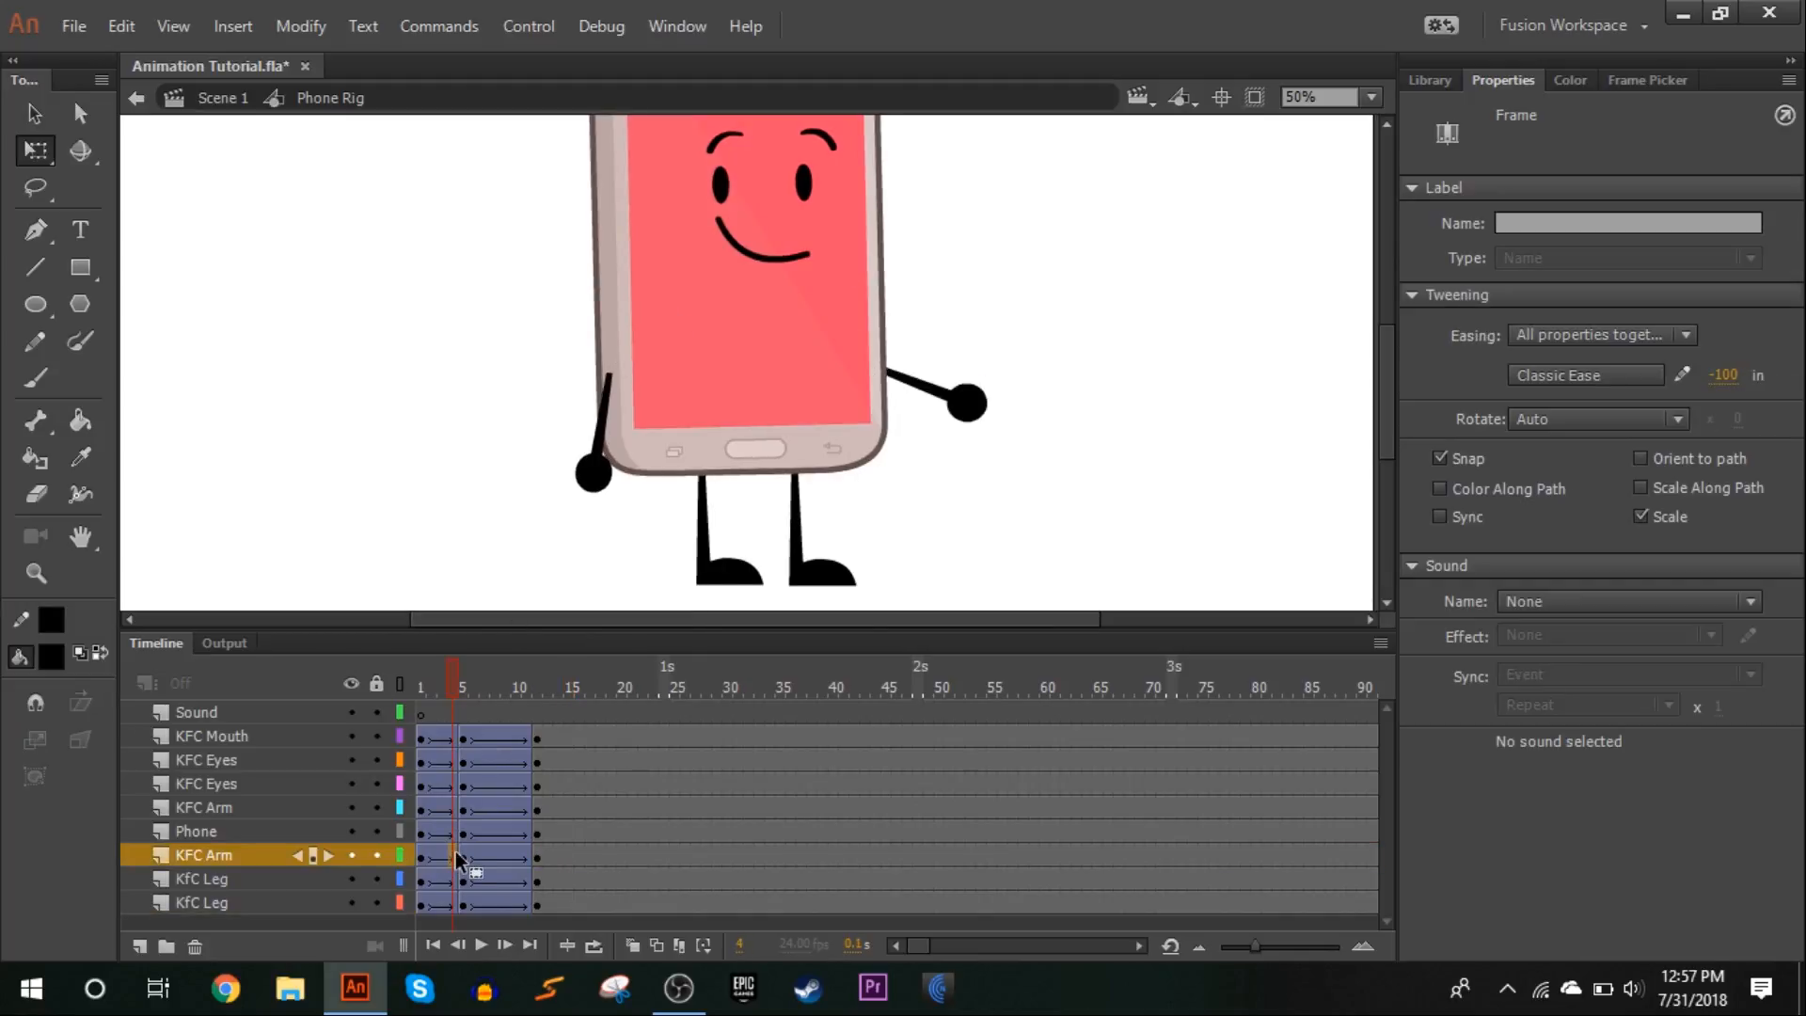
{"action": "left_click_drag", "start_coordinate": [444, 679], "coordinate": [393, 737]}
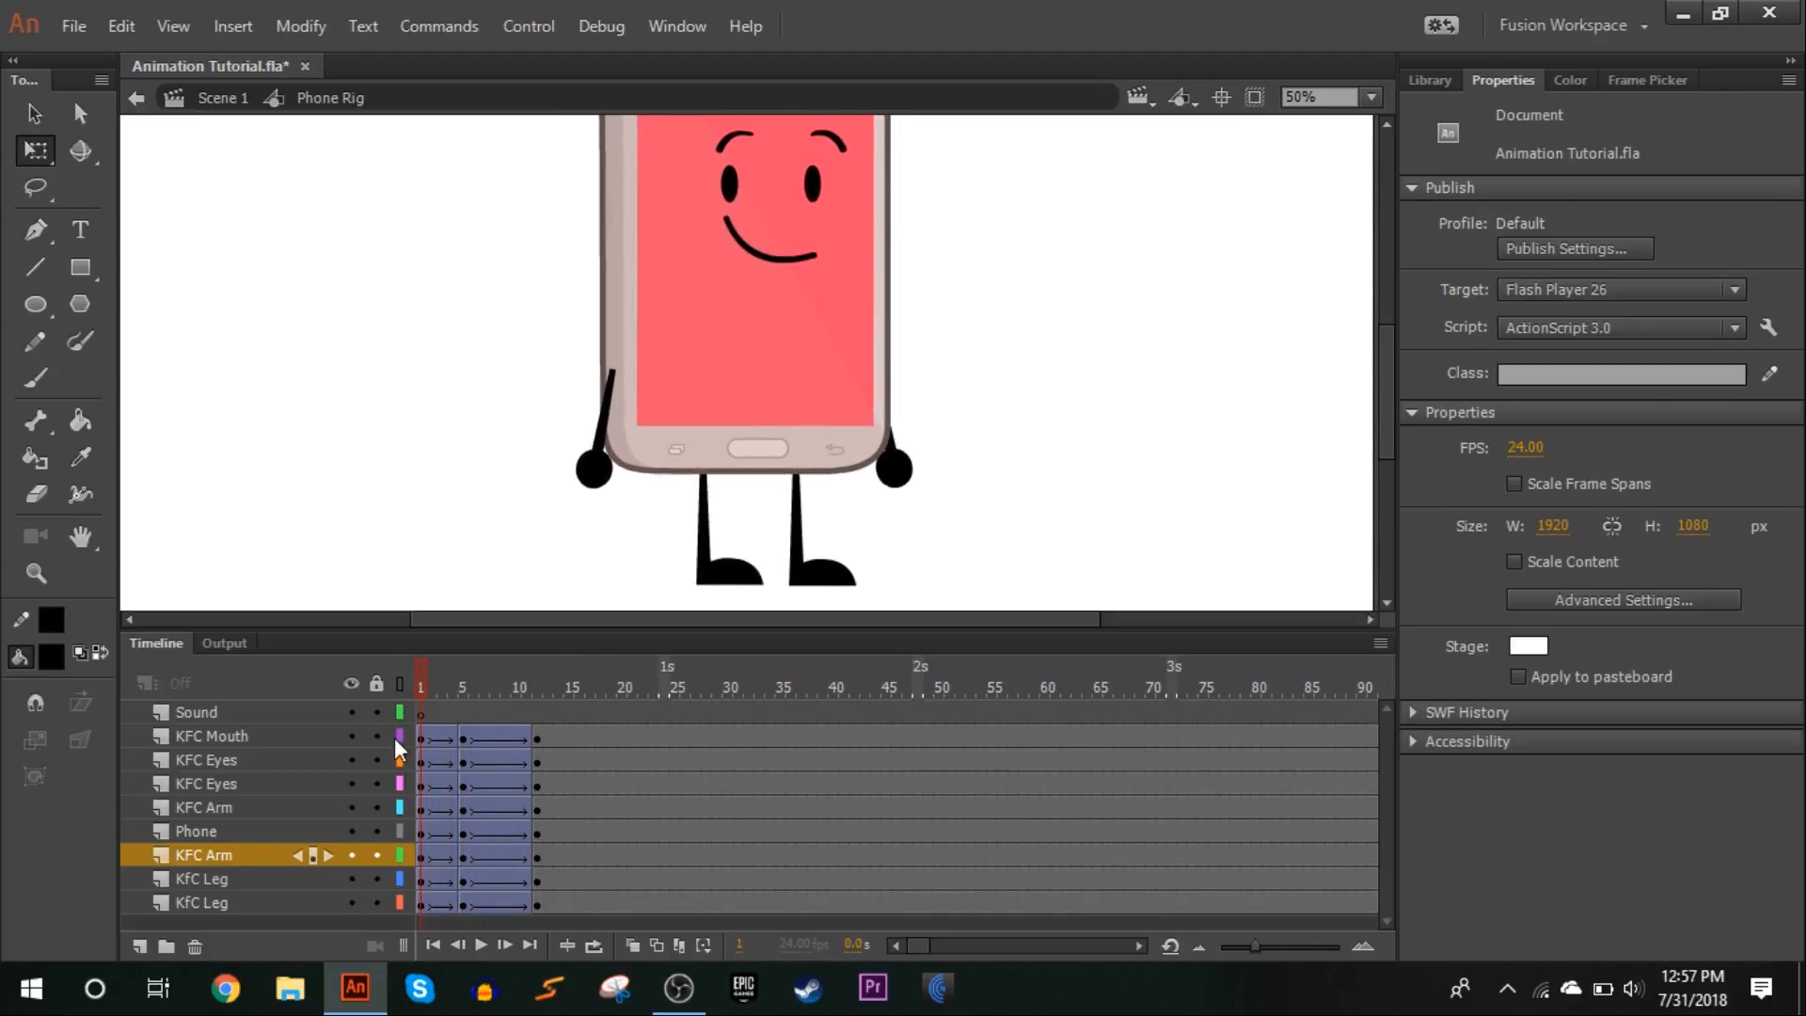
{"action": "left_click", "coordinate": [896, 480]}
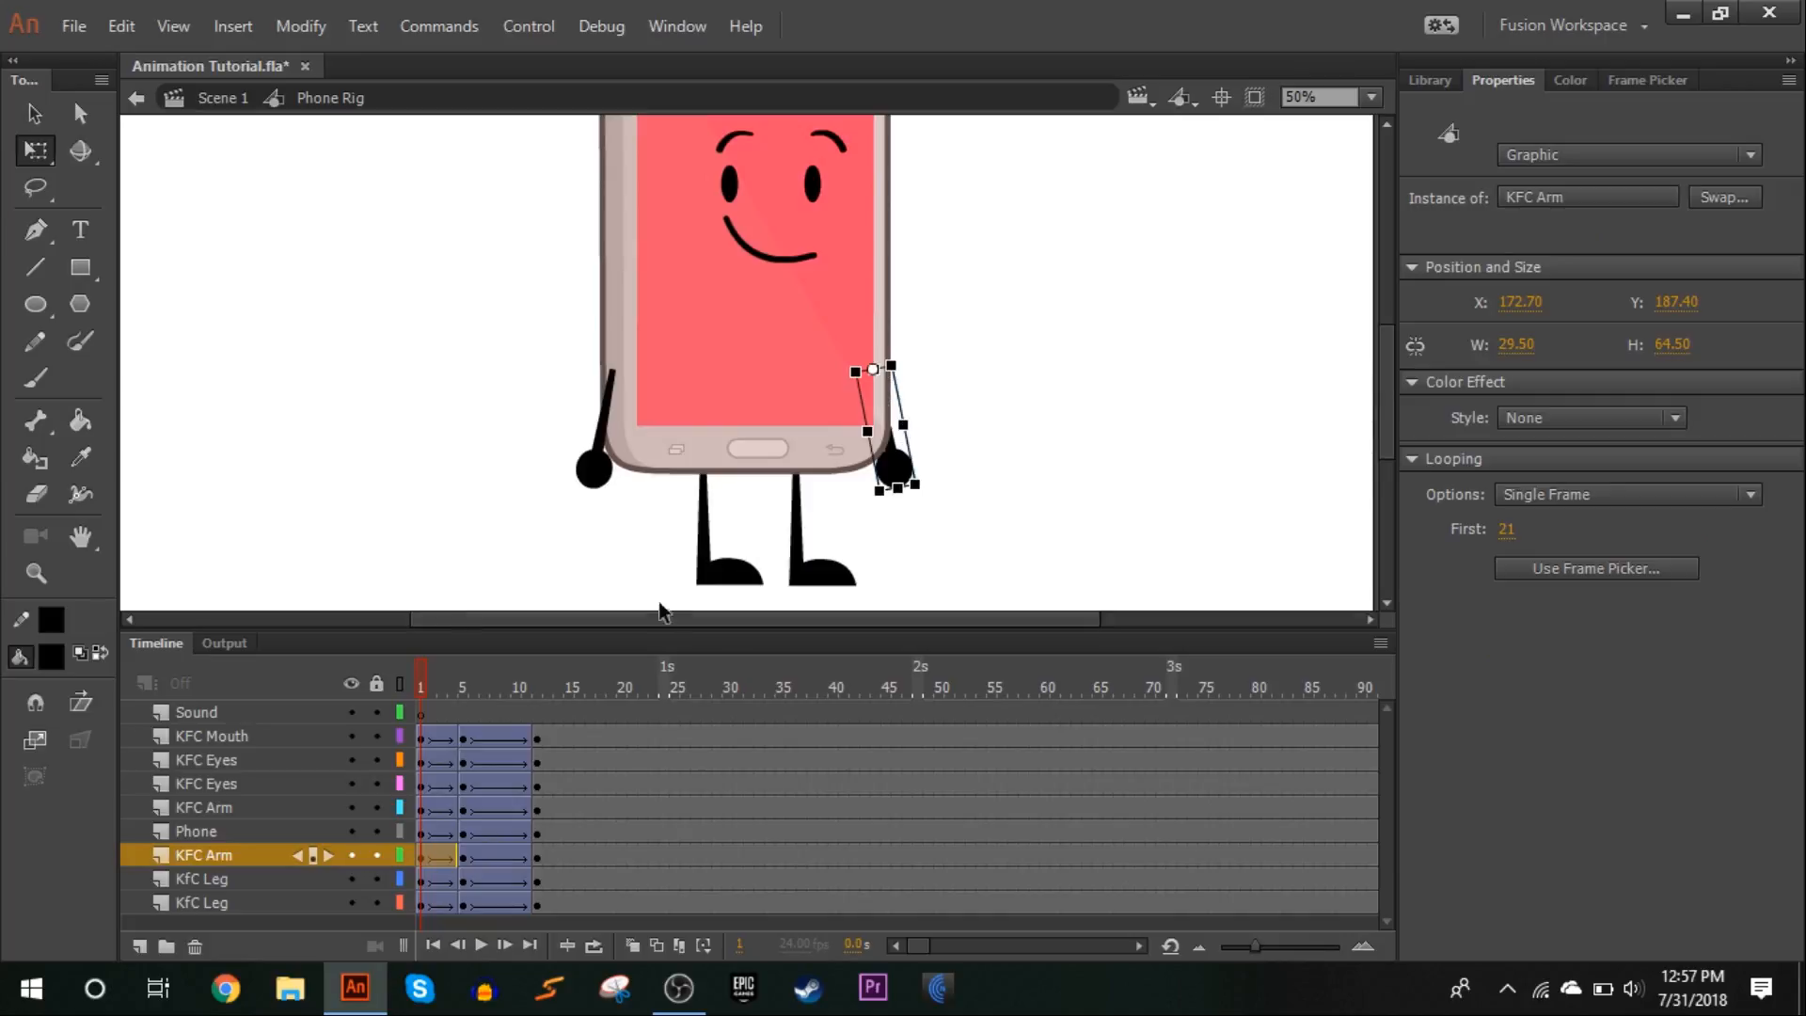
{"action": "left_click_drag", "start_coordinate": [427, 679], "coordinate": [453, 696]}
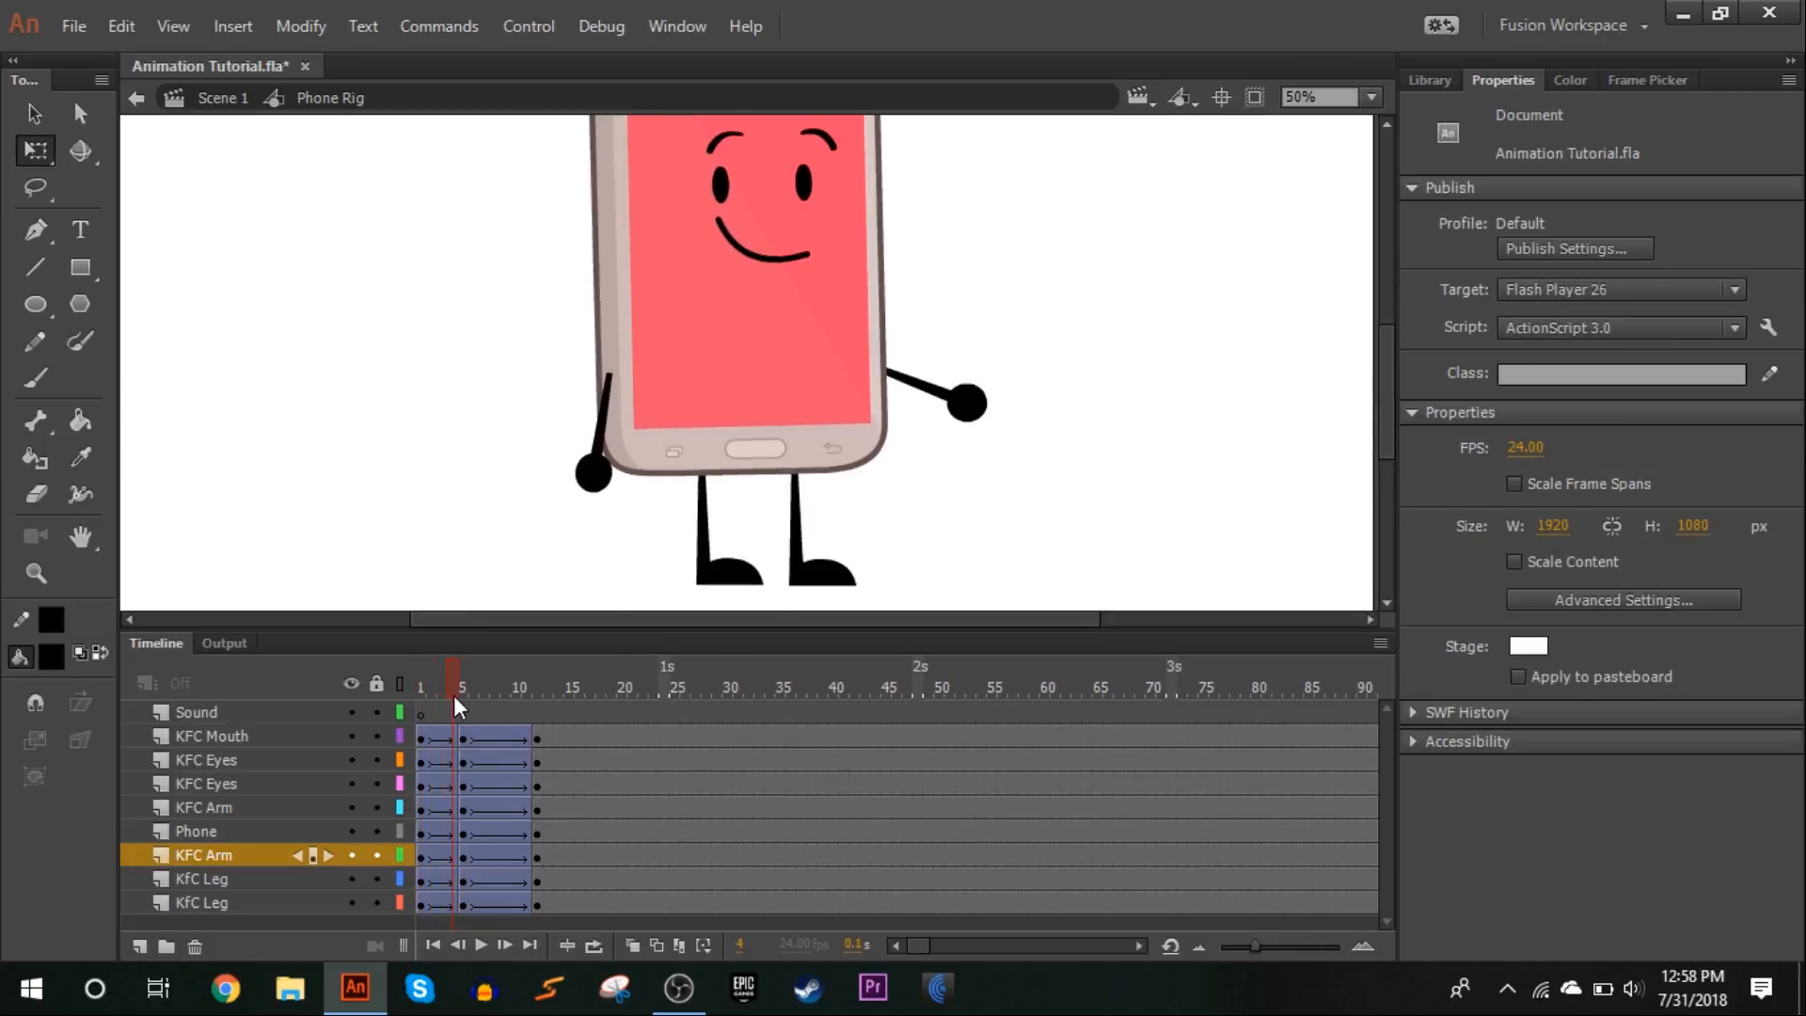
Insert a keyframe at frame 4 on the lower KFC Arm layer and widen the arm there into a stretched smear
{"action": "left_click", "coordinate": [450, 855]}
{"action": "right_click", "coordinate": [450, 854]}
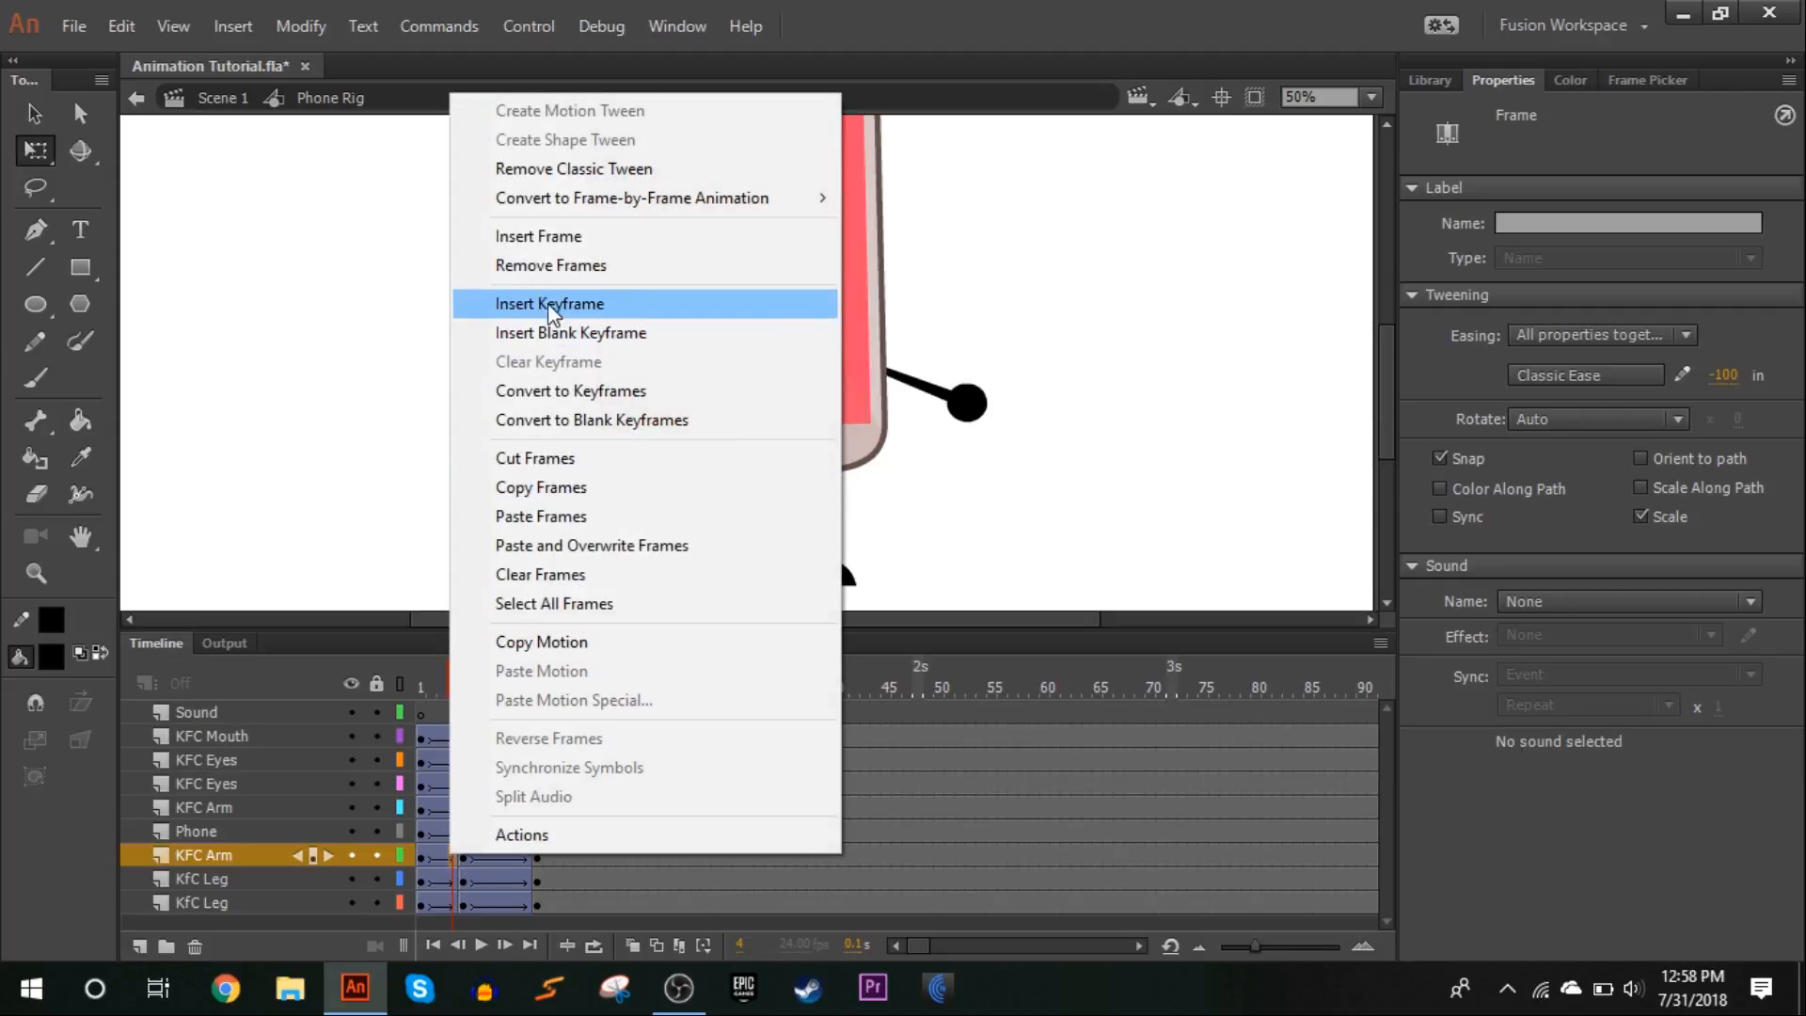
{"action": "left_click", "coordinate": [551, 302]}
{"action": "left_click", "coordinate": [931, 381]}
{"action": "left_click_drag", "start_coordinate": [941, 341], "coordinate": [999, 334]}
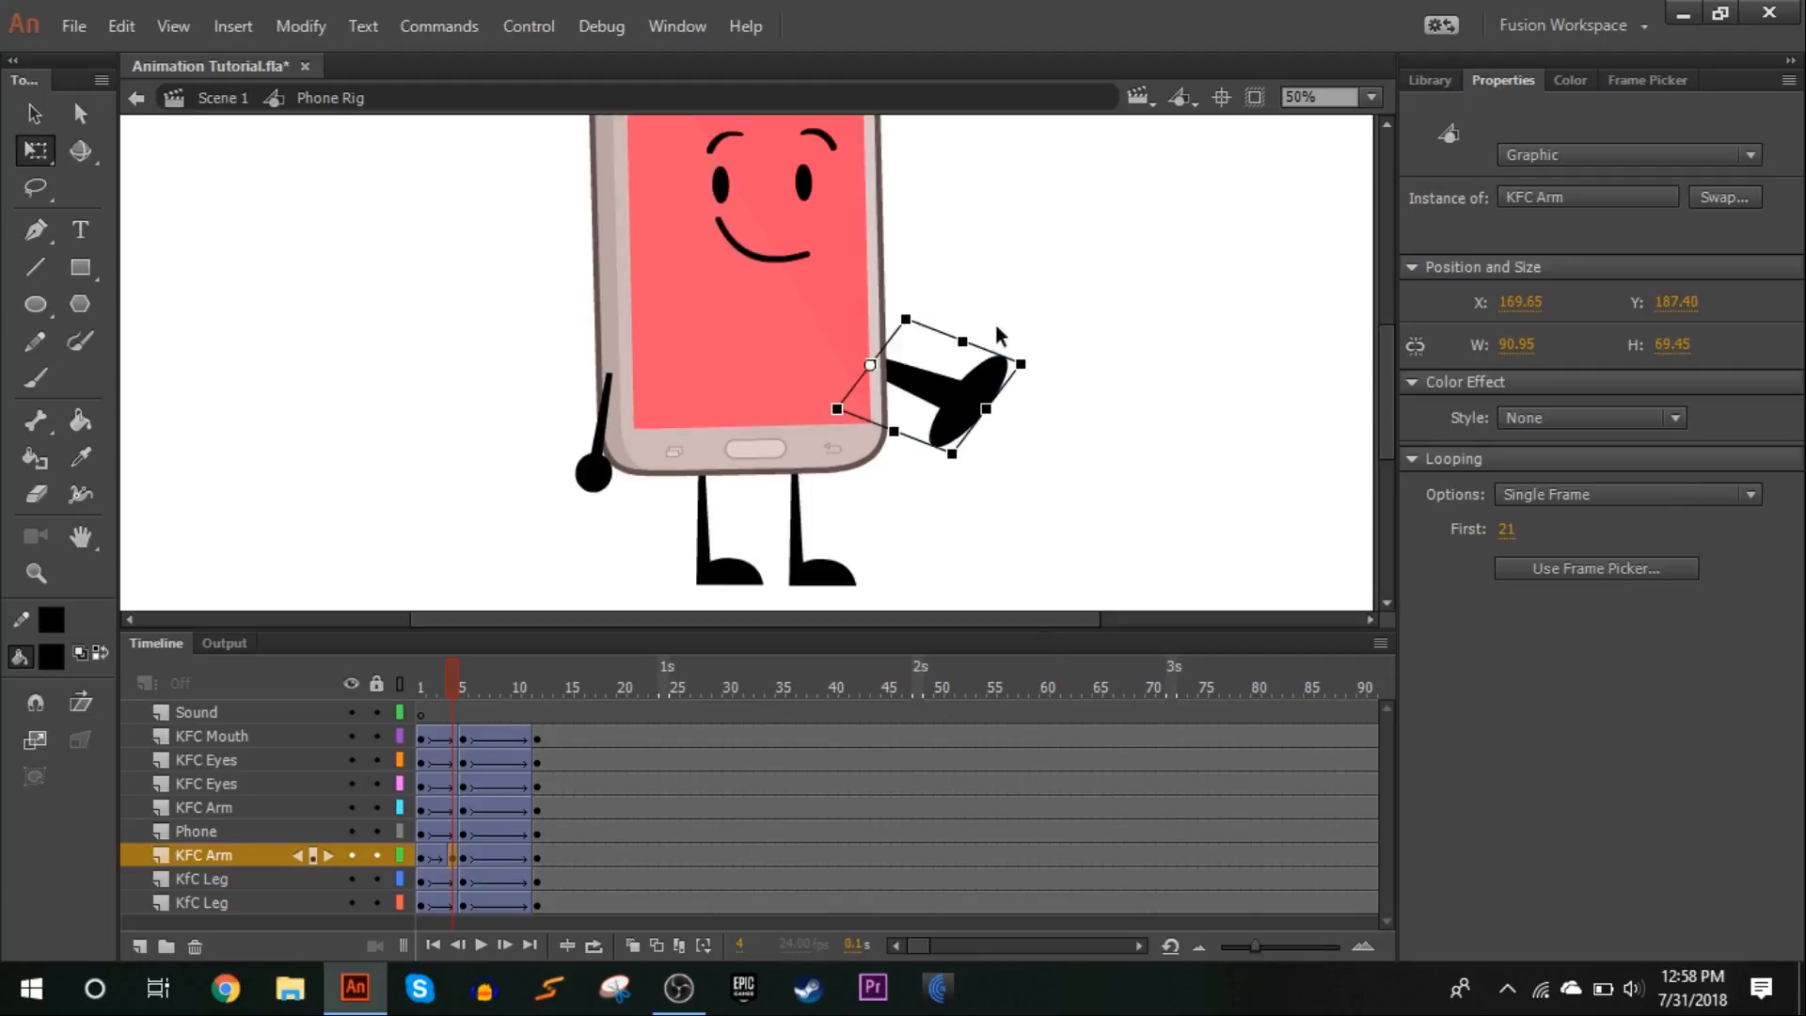
{"action": "left_click", "coordinate": [1002, 311]}
Play and scrub the animation from frame 1 to review the arm smear
{"action": "left_click_drag", "start_coordinate": [461, 678], "coordinate": [414, 669]}
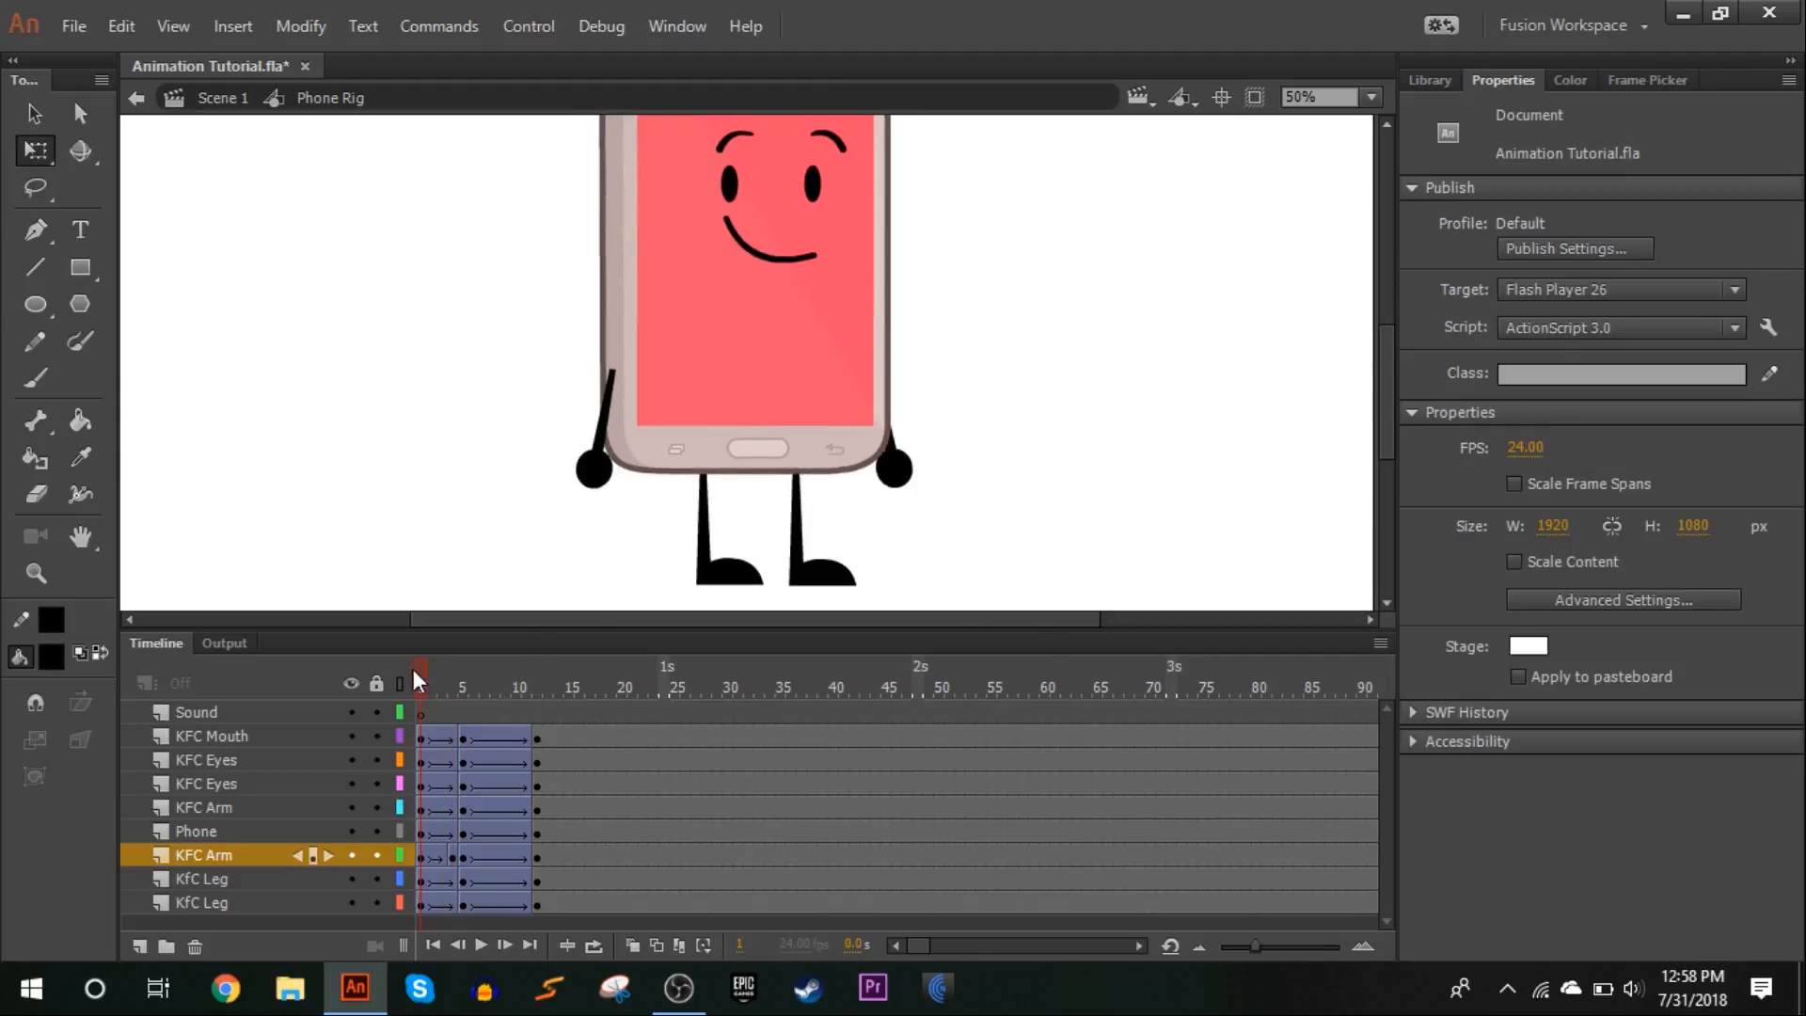
{"action": "left_click", "coordinate": [480, 944]}
{"action": "left_click_drag", "start_coordinate": [414, 685], "coordinate": [466, 613]}
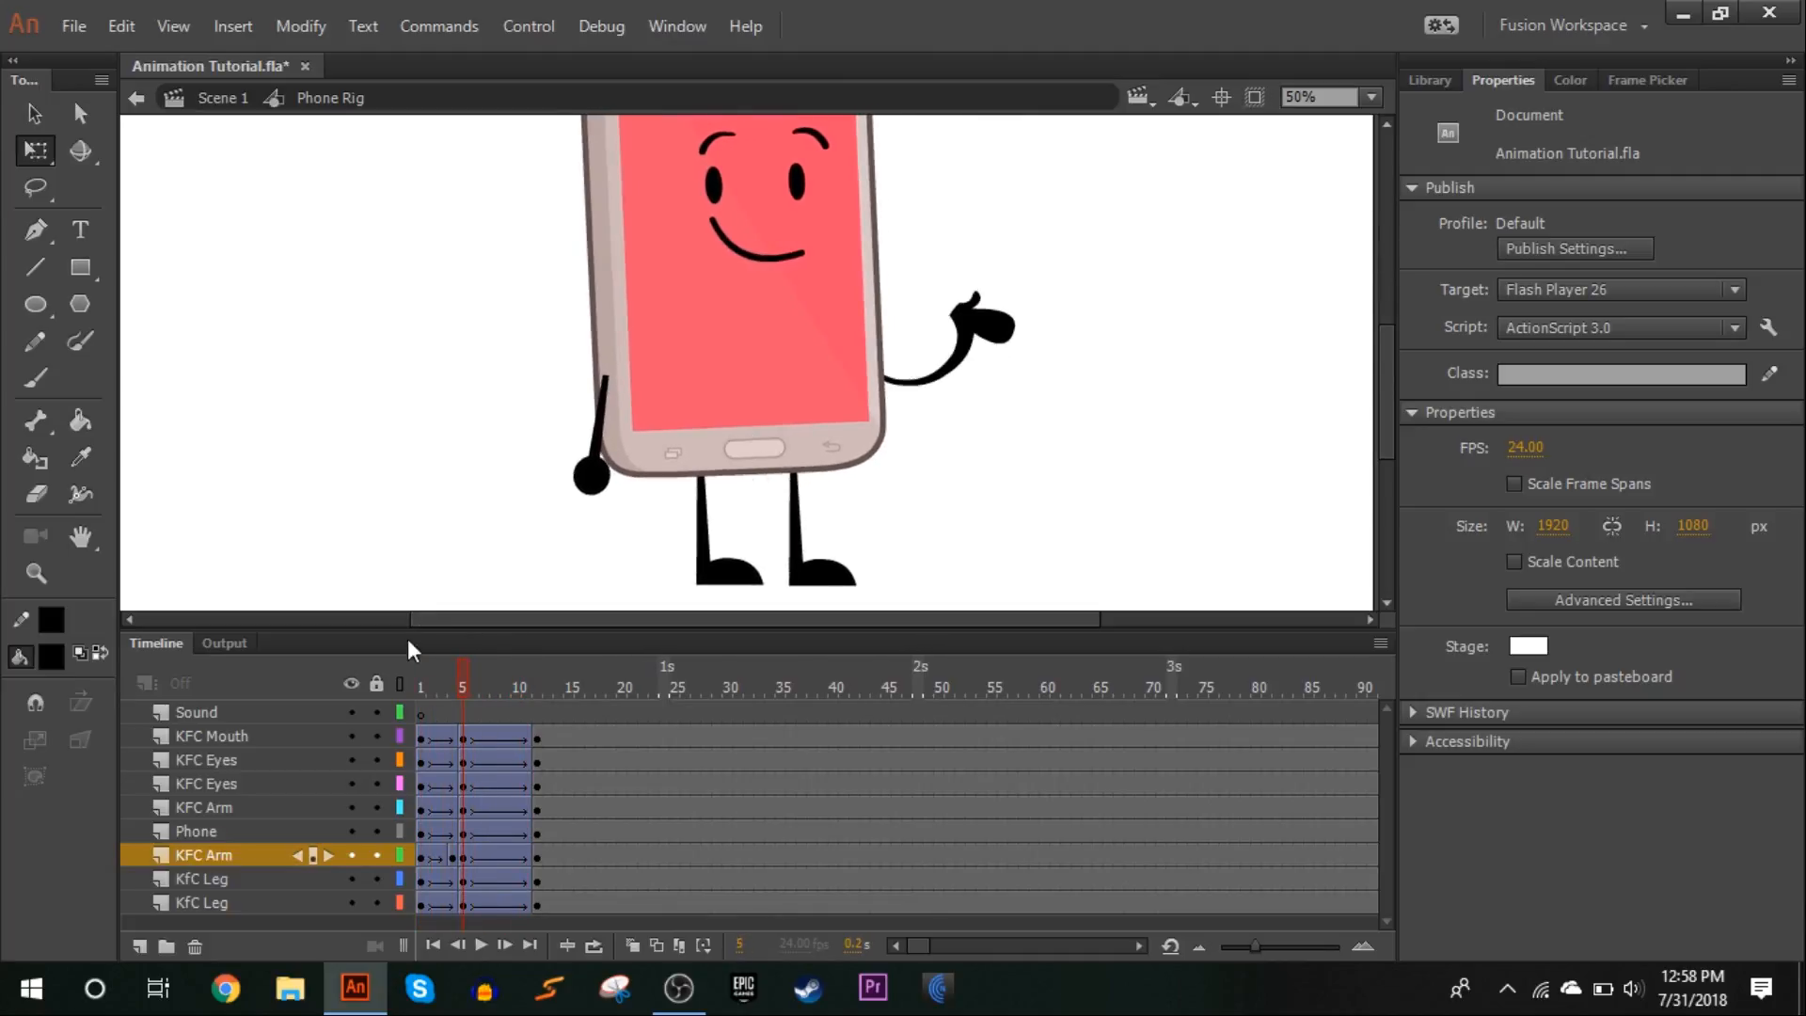
{"action": "mouse_move", "coordinate": [446, 680]}
{"action": "left_mouse_down"}
{"action": "mouse_move", "coordinate": [476, 681]}
{"action": "mouse_move", "coordinate": [419, 683]}
{"action": "left_mouse_up"}
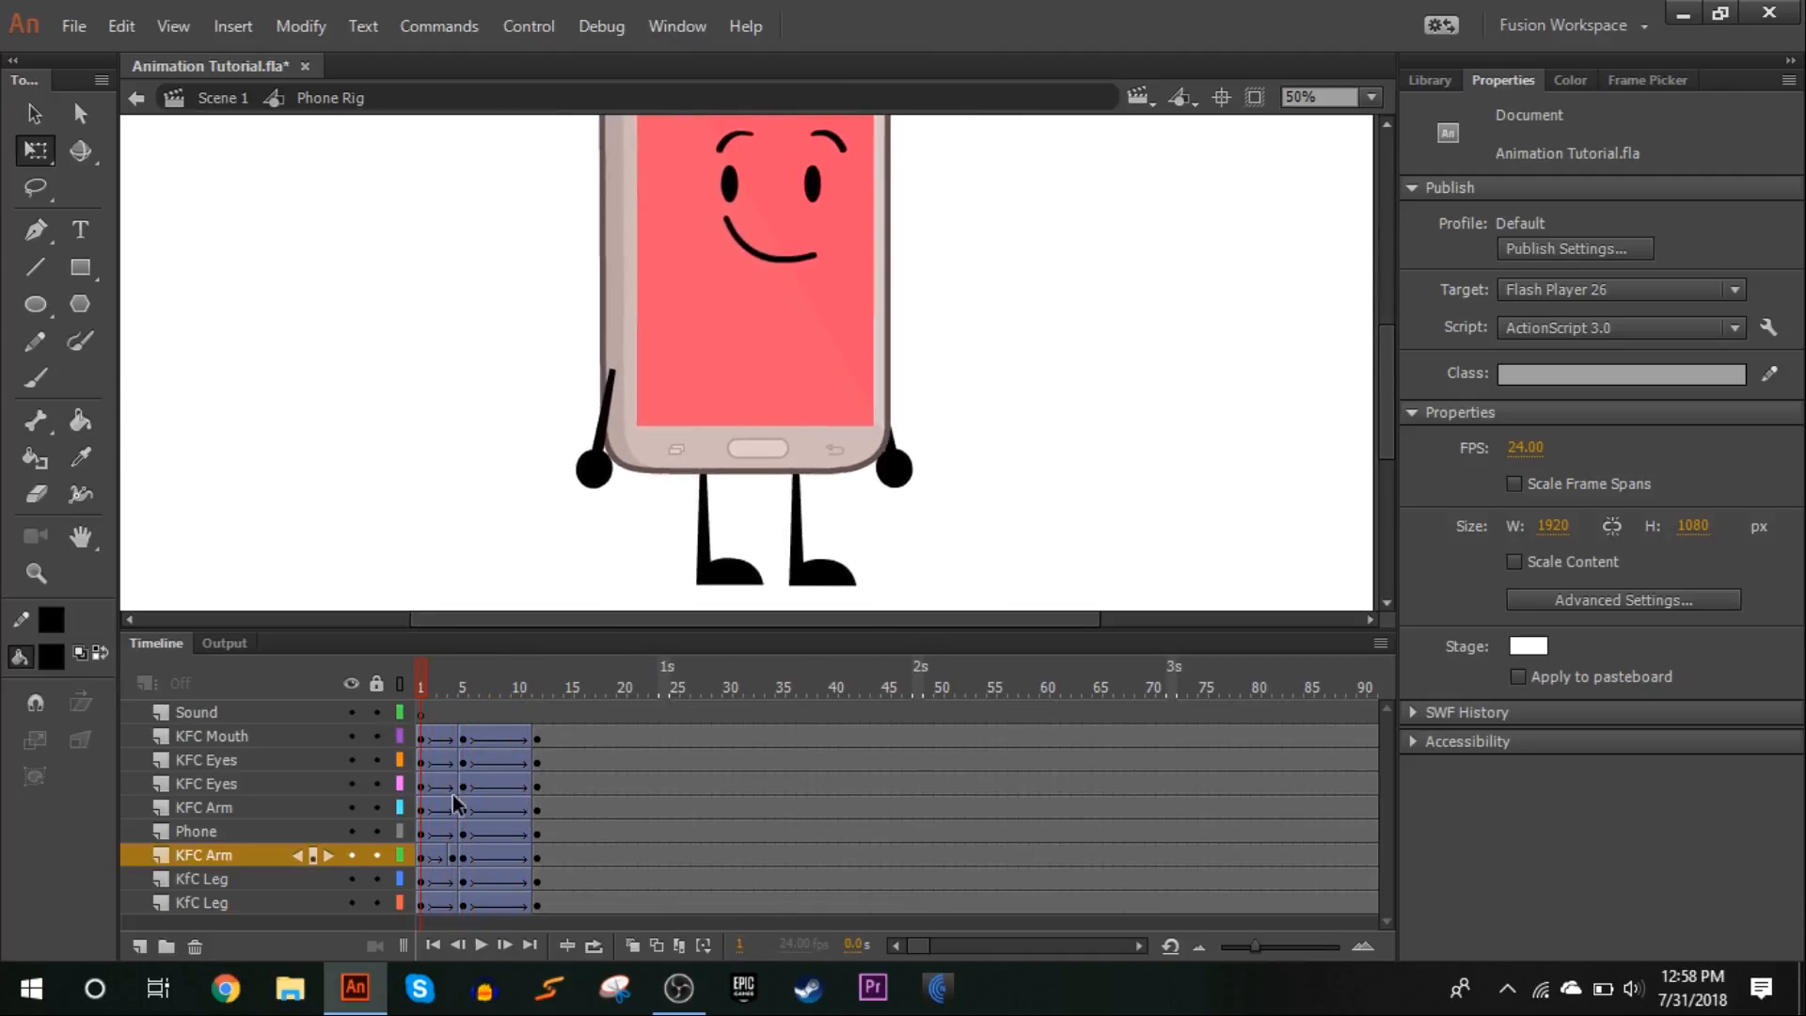
{"action": "left_click", "coordinate": [479, 946]}
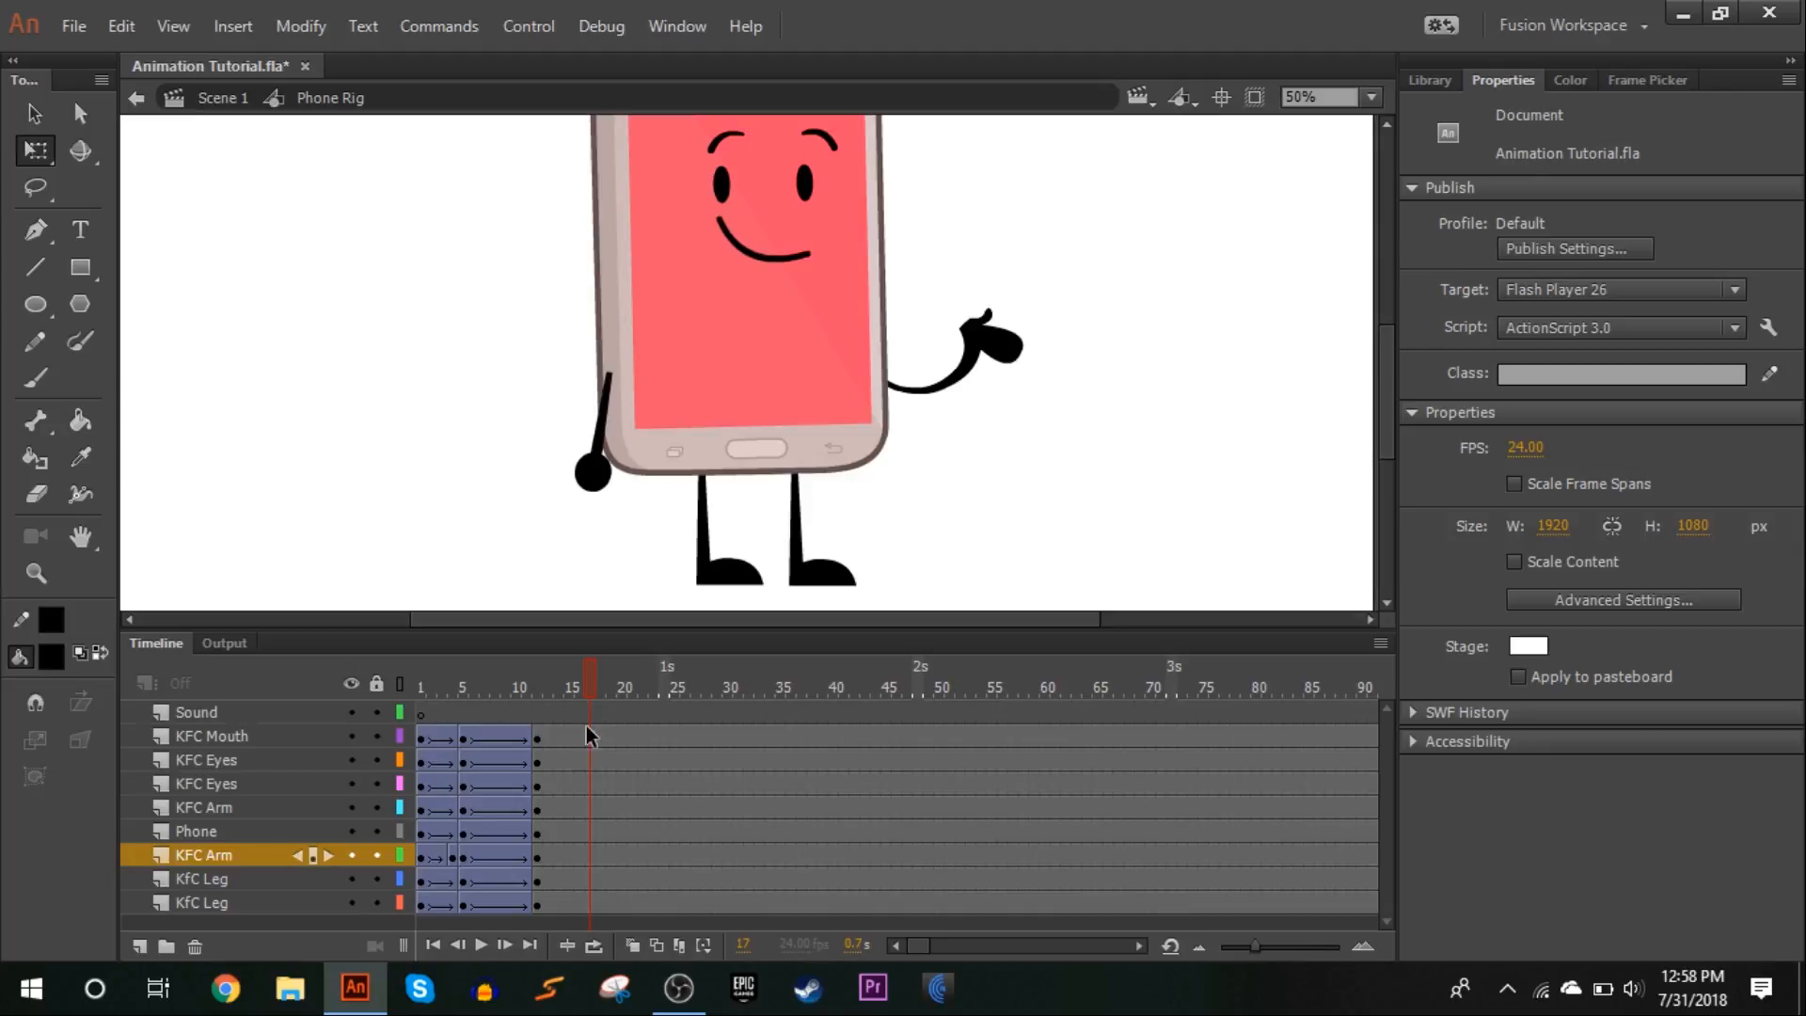
Insert keyframes at frame 18 on all layers from KFC Mouth down to the lowest KfC Leg
{"action": "left_click_drag", "start_coordinate": [601, 730], "coordinate": [600, 760]}
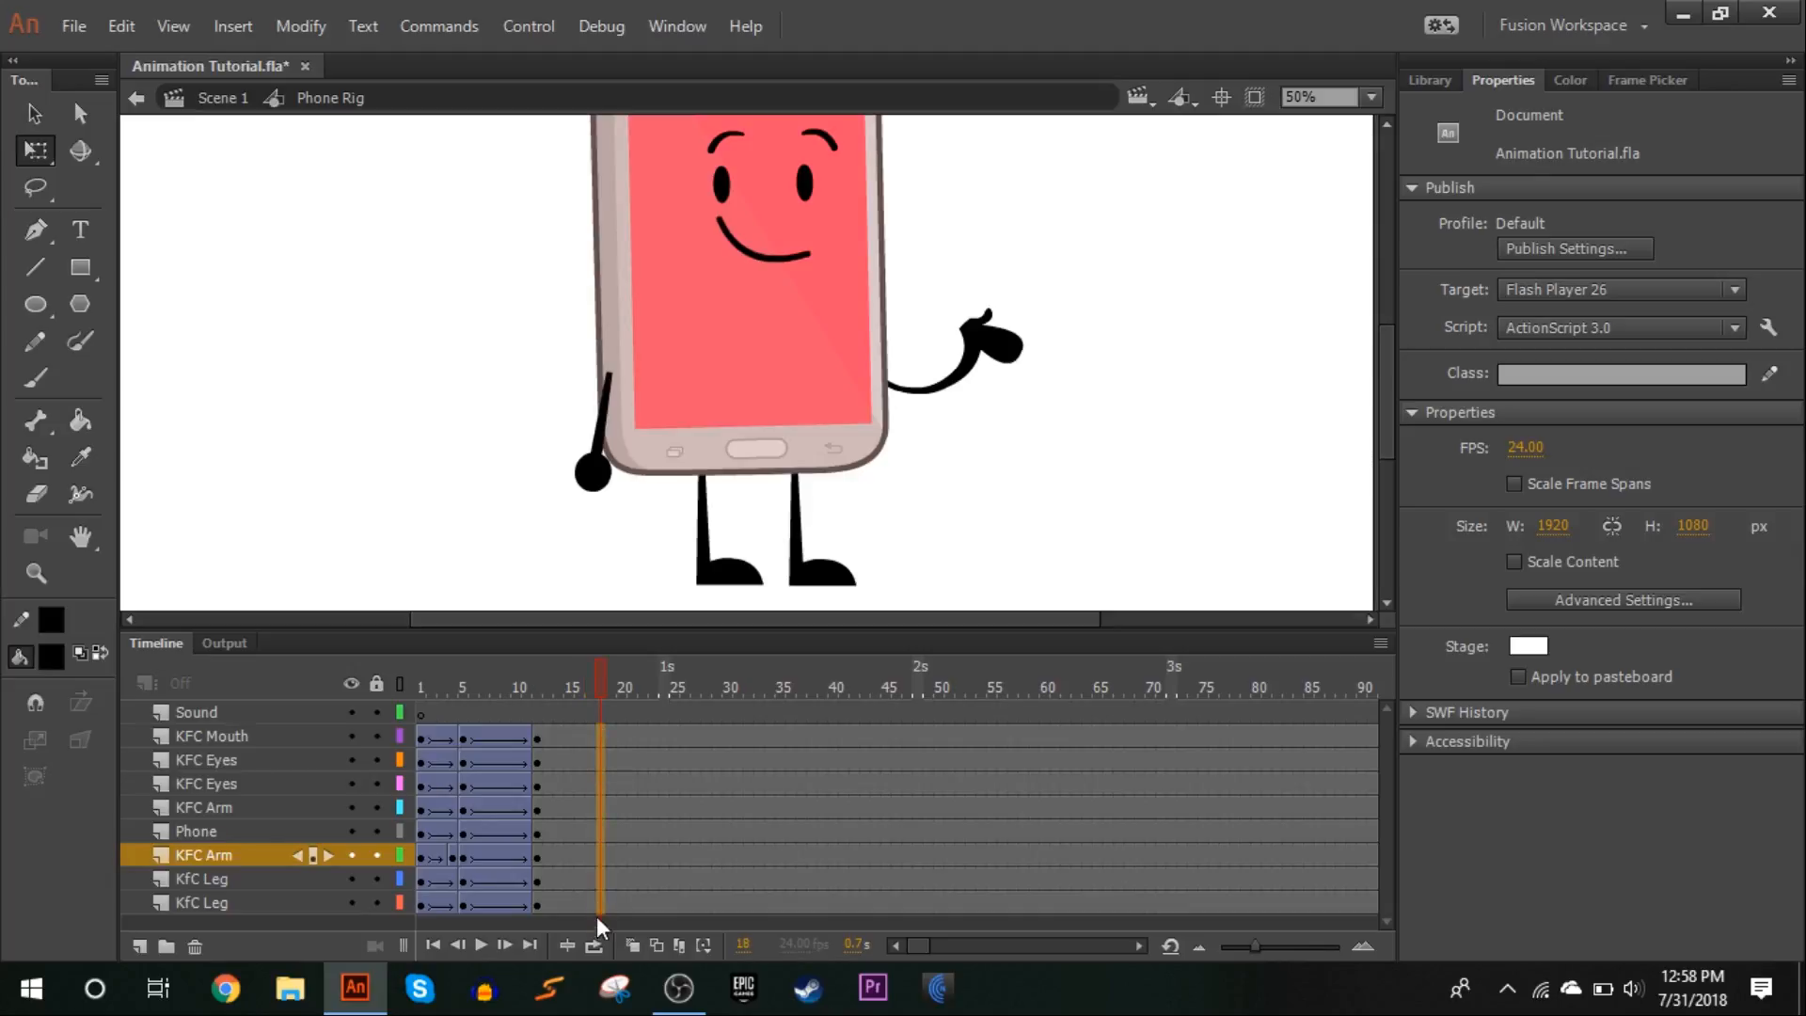
{"action": "left_click_drag", "start_coordinate": [597, 901], "coordinate": [597, 920]}
{"action": "key", "text": "F6"}
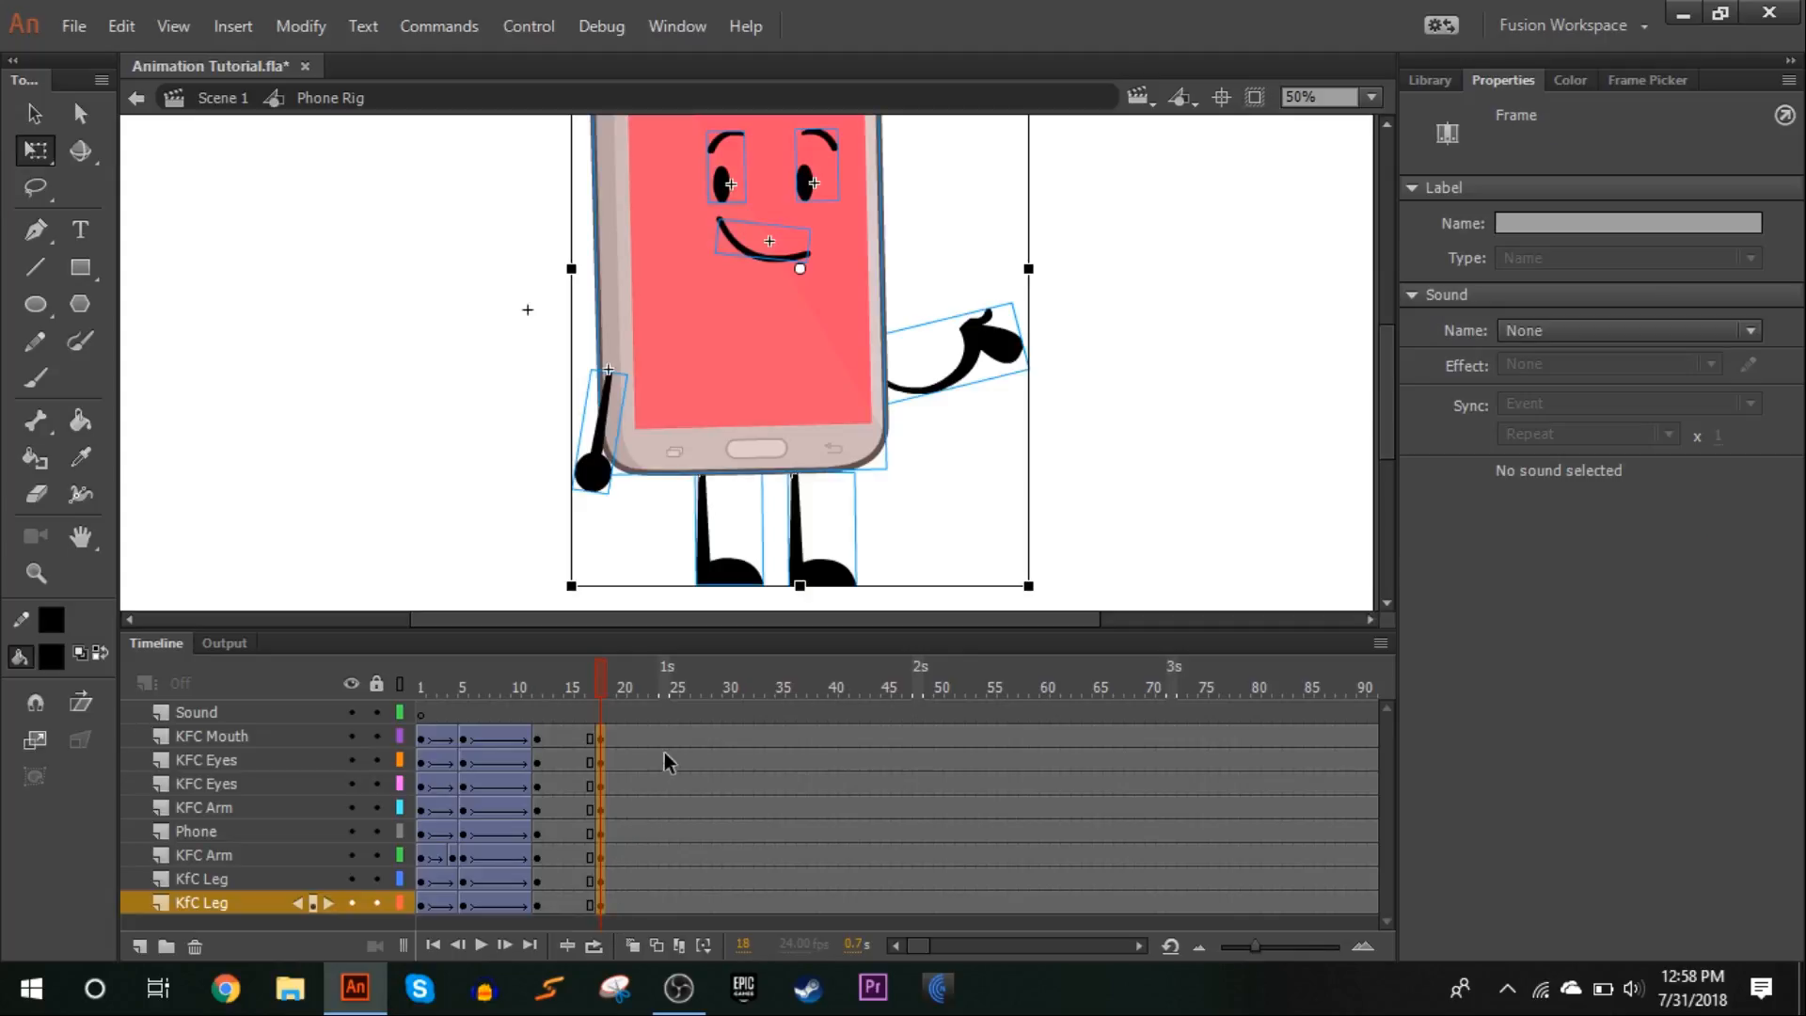
Insert keyframes at frame 25 on all layers from KFC Mouth down to the lowest KfC Leg
{"action": "left_click", "coordinate": [666, 738]}
{"action": "left_click_drag", "start_coordinate": [663, 914], "coordinate": [662, 914]}
{"action": "left_click", "coordinate": [599, 737]}
{"action": "left_click_drag", "start_coordinate": [597, 687], "coordinate": [680, 721]}
{"action": "left_click_drag", "start_coordinate": [679, 851], "coordinate": [675, 908]}
{"action": "key", "text": "F6"}
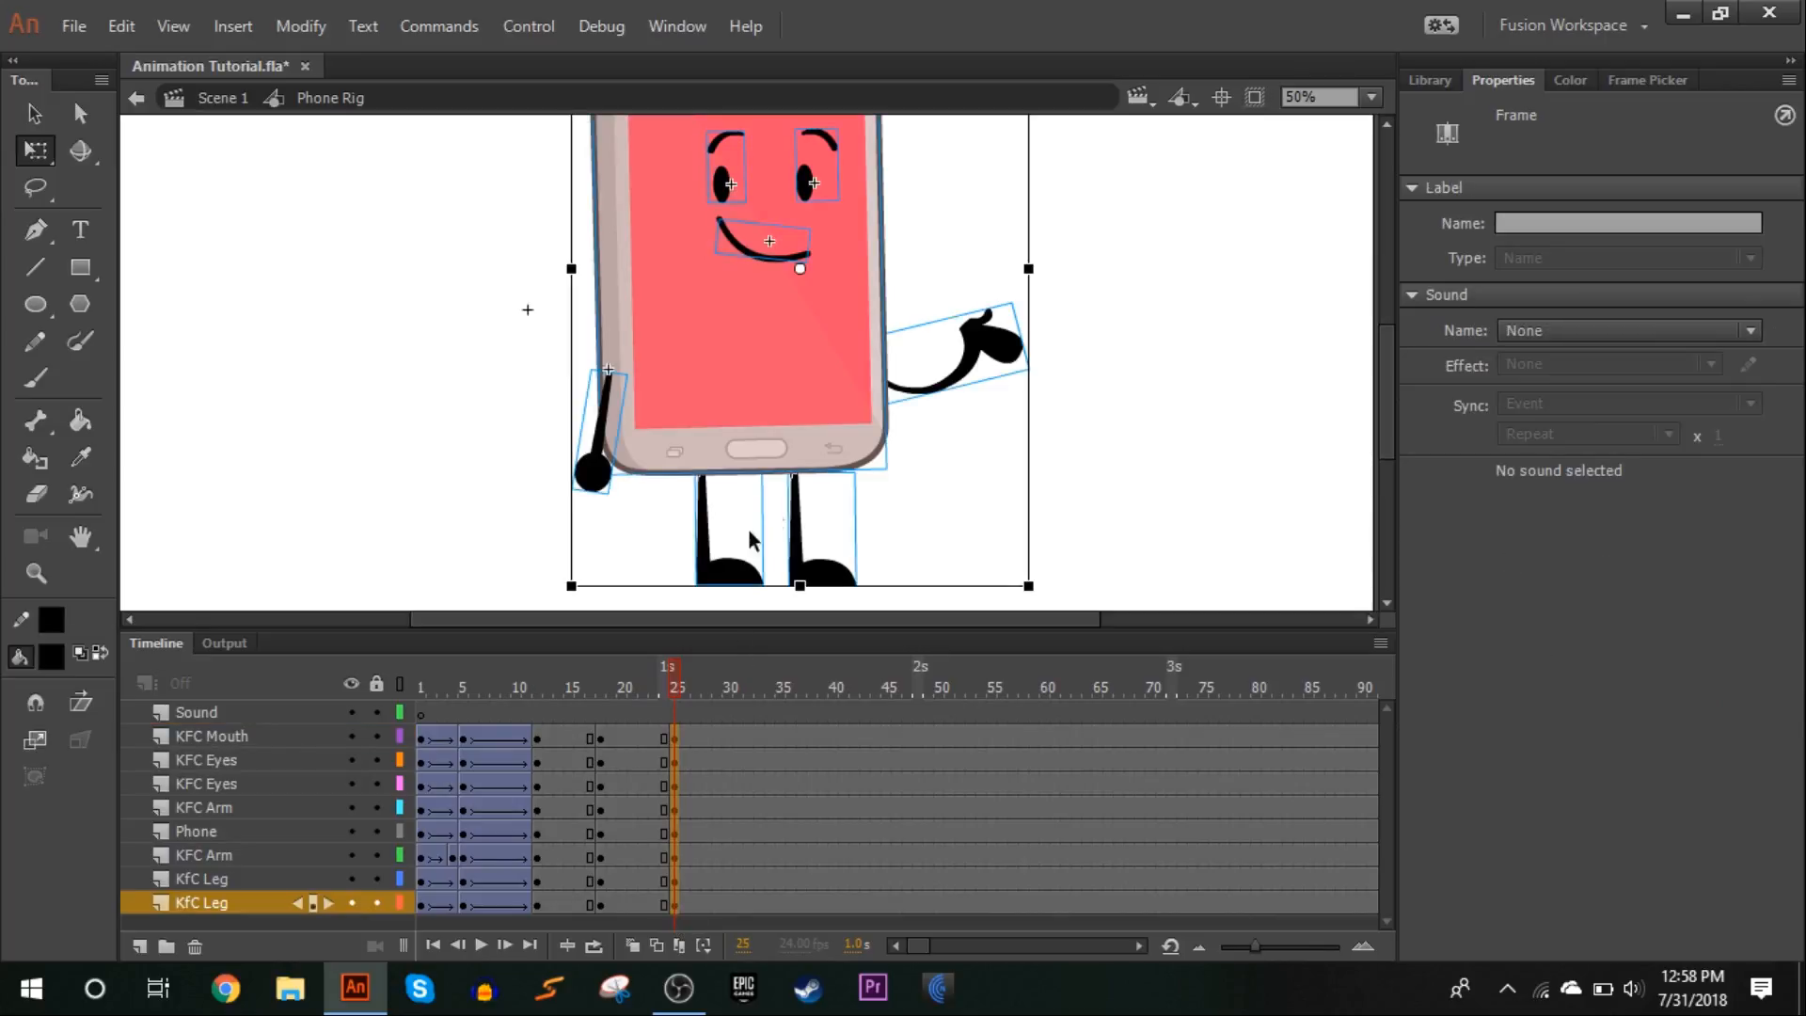
Skew both legs at frame 25 so their tops shift slightly to the right
{"action": "left_click", "coordinate": [865, 532]}
{"action": "left_click", "coordinate": [1372, 97]}
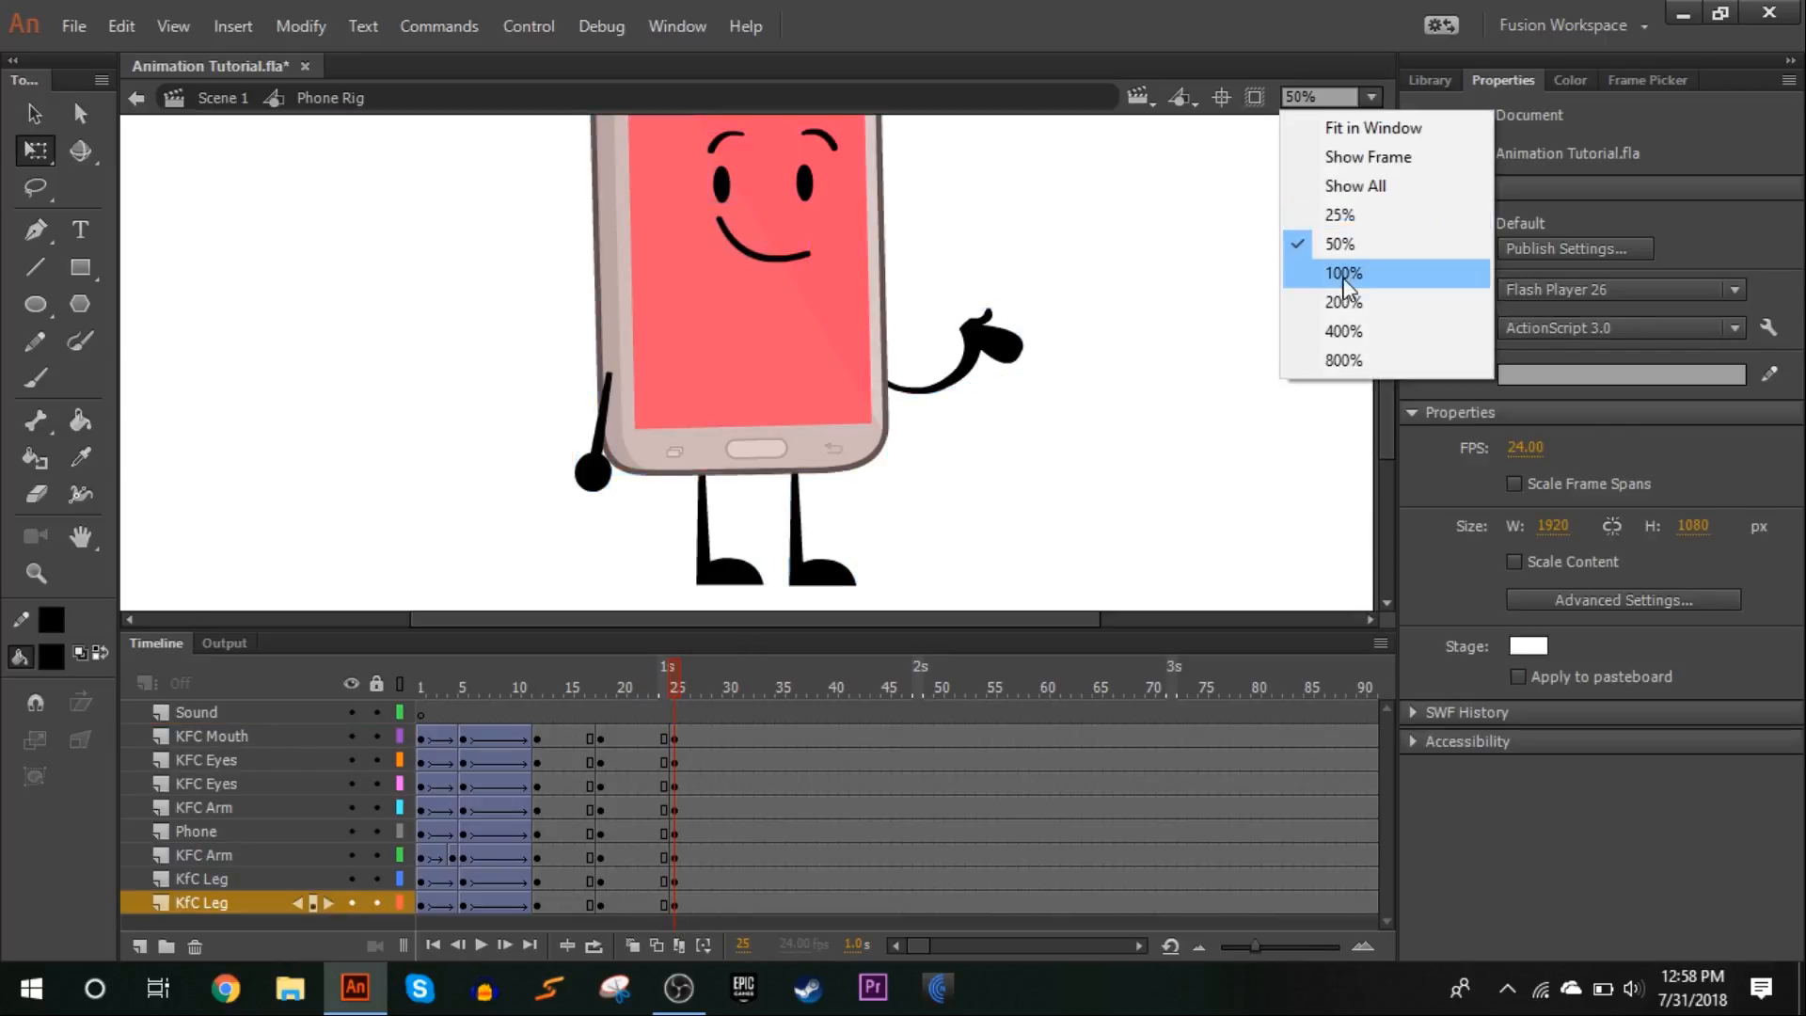
{"action": "left_click", "coordinate": [1330, 270]}
{"action": "left_click_drag", "start_coordinate": [1106, 286], "coordinate": [325, 370]}
{"action": "scroll", "coordinate": [851, 399], "scroll_direction": "up", "scroll_amount": 3}
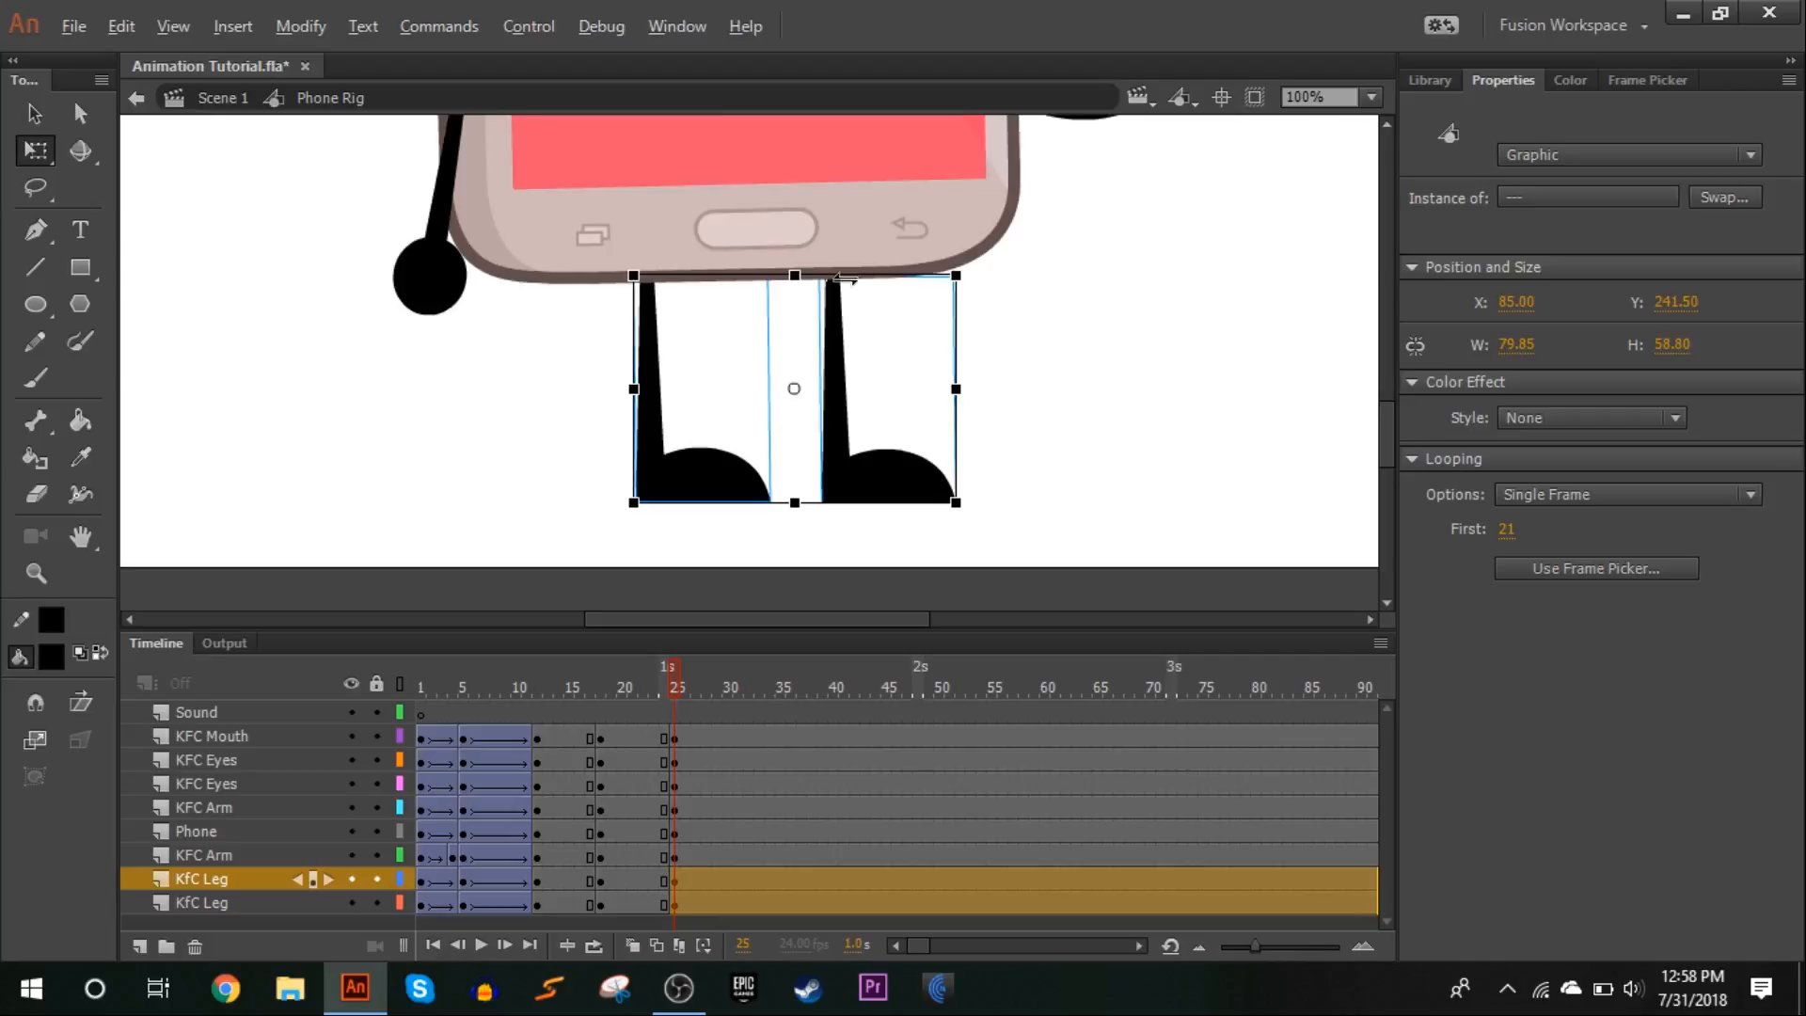
{"action": "left_click_drag", "start_coordinate": [844, 268], "coordinate": [853, 268]}
{"action": "left_click", "coordinate": [1120, 344]}
Rotate the phone body, face and arms slightly clockwise at frame 25 about a pivot placed between the legs
{"action": "scroll", "coordinate": [1120, 344], "scroll_direction": "up", "scroll_amount": 3}
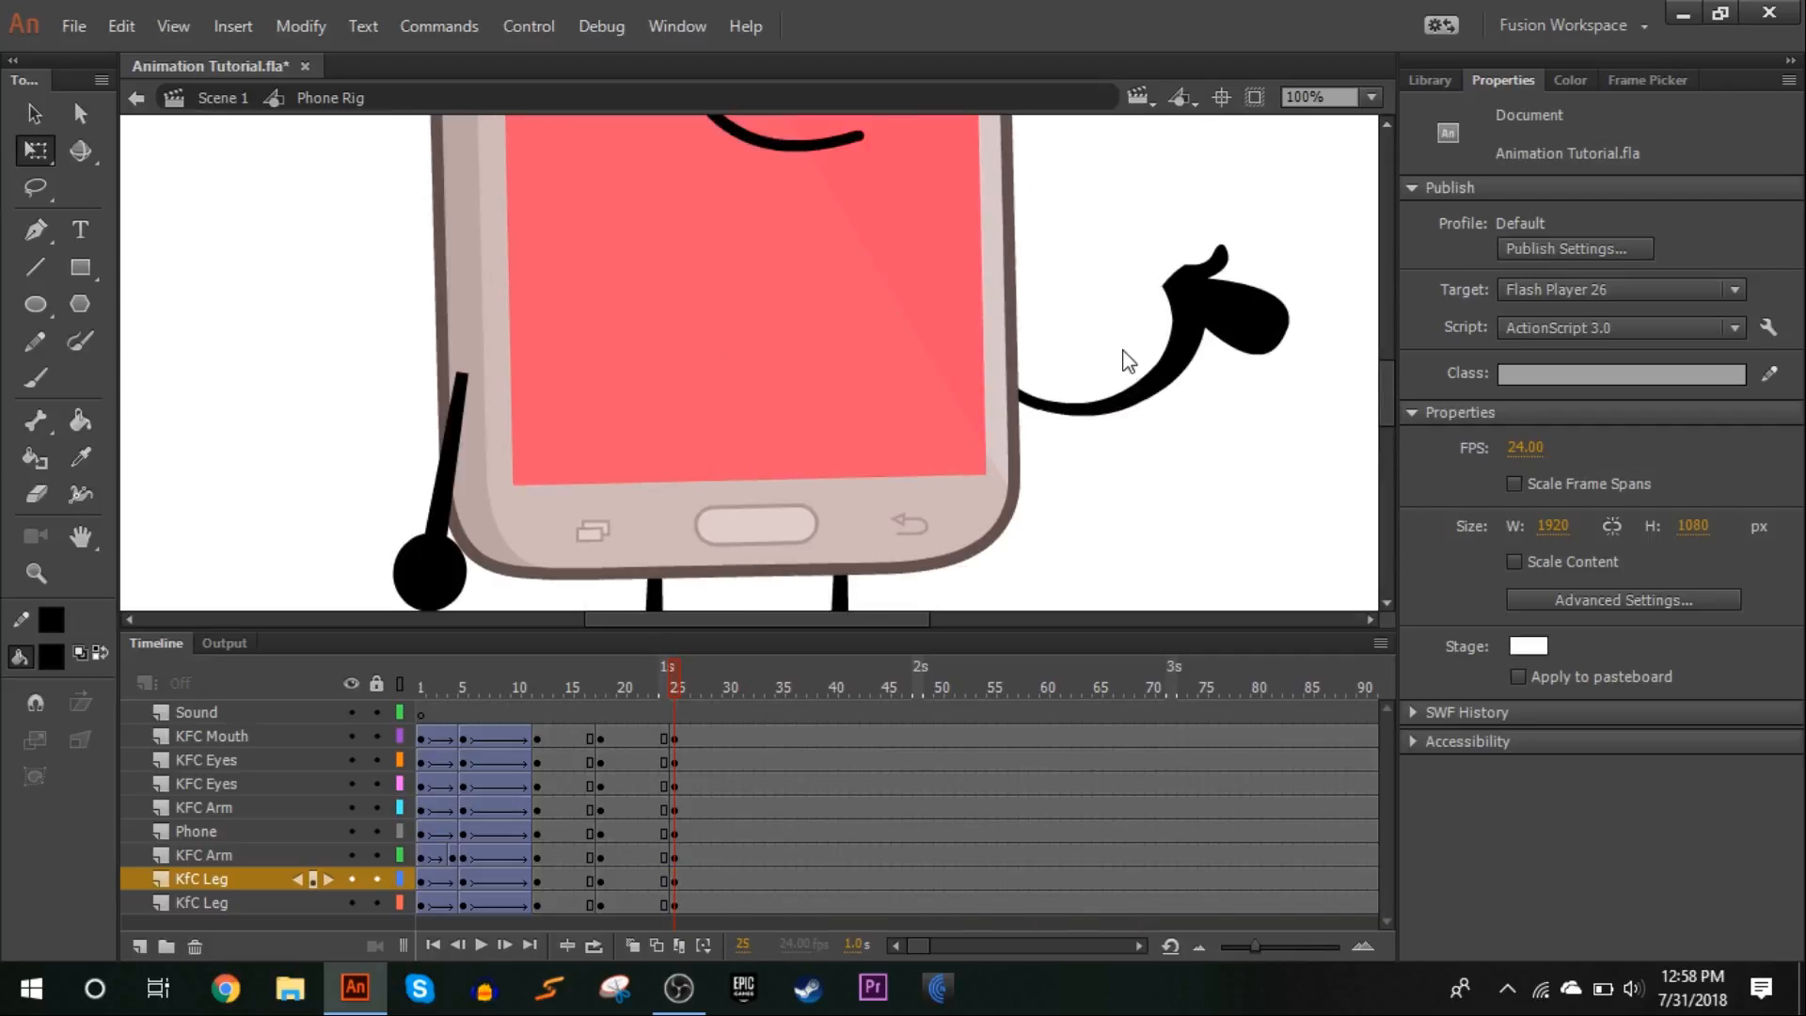
{"action": "left_click_drag", "start_coordinate": [1243, 464], "coordinate": [352, 117]}
{"action": "left_click", "coordinate": [1371, 97]}
{"action": "left_click", "coordinate": [1359, 239]}
{"action": "left_click_drag", "start_coordinate": [802, 224], "coordinate": [759, 527]}
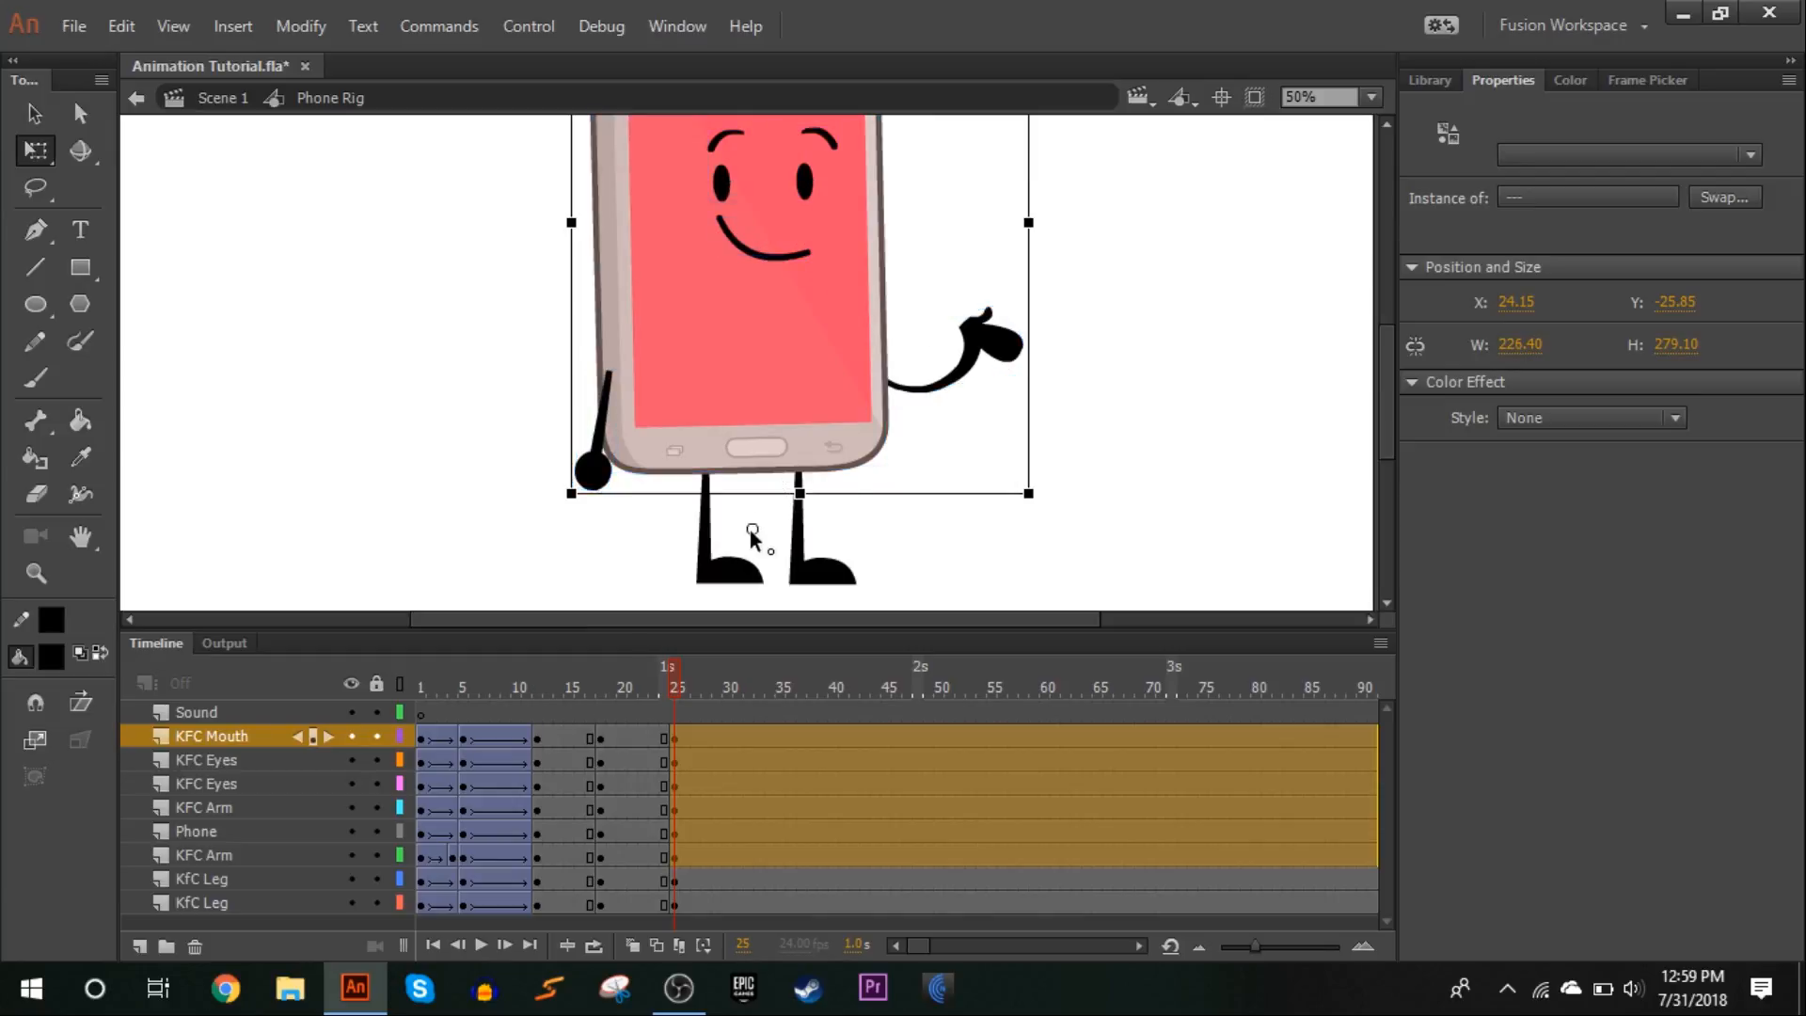
{"action": "left_click_drag", "start_coordinate": [553, 504], "coordinate": [540, 497]}
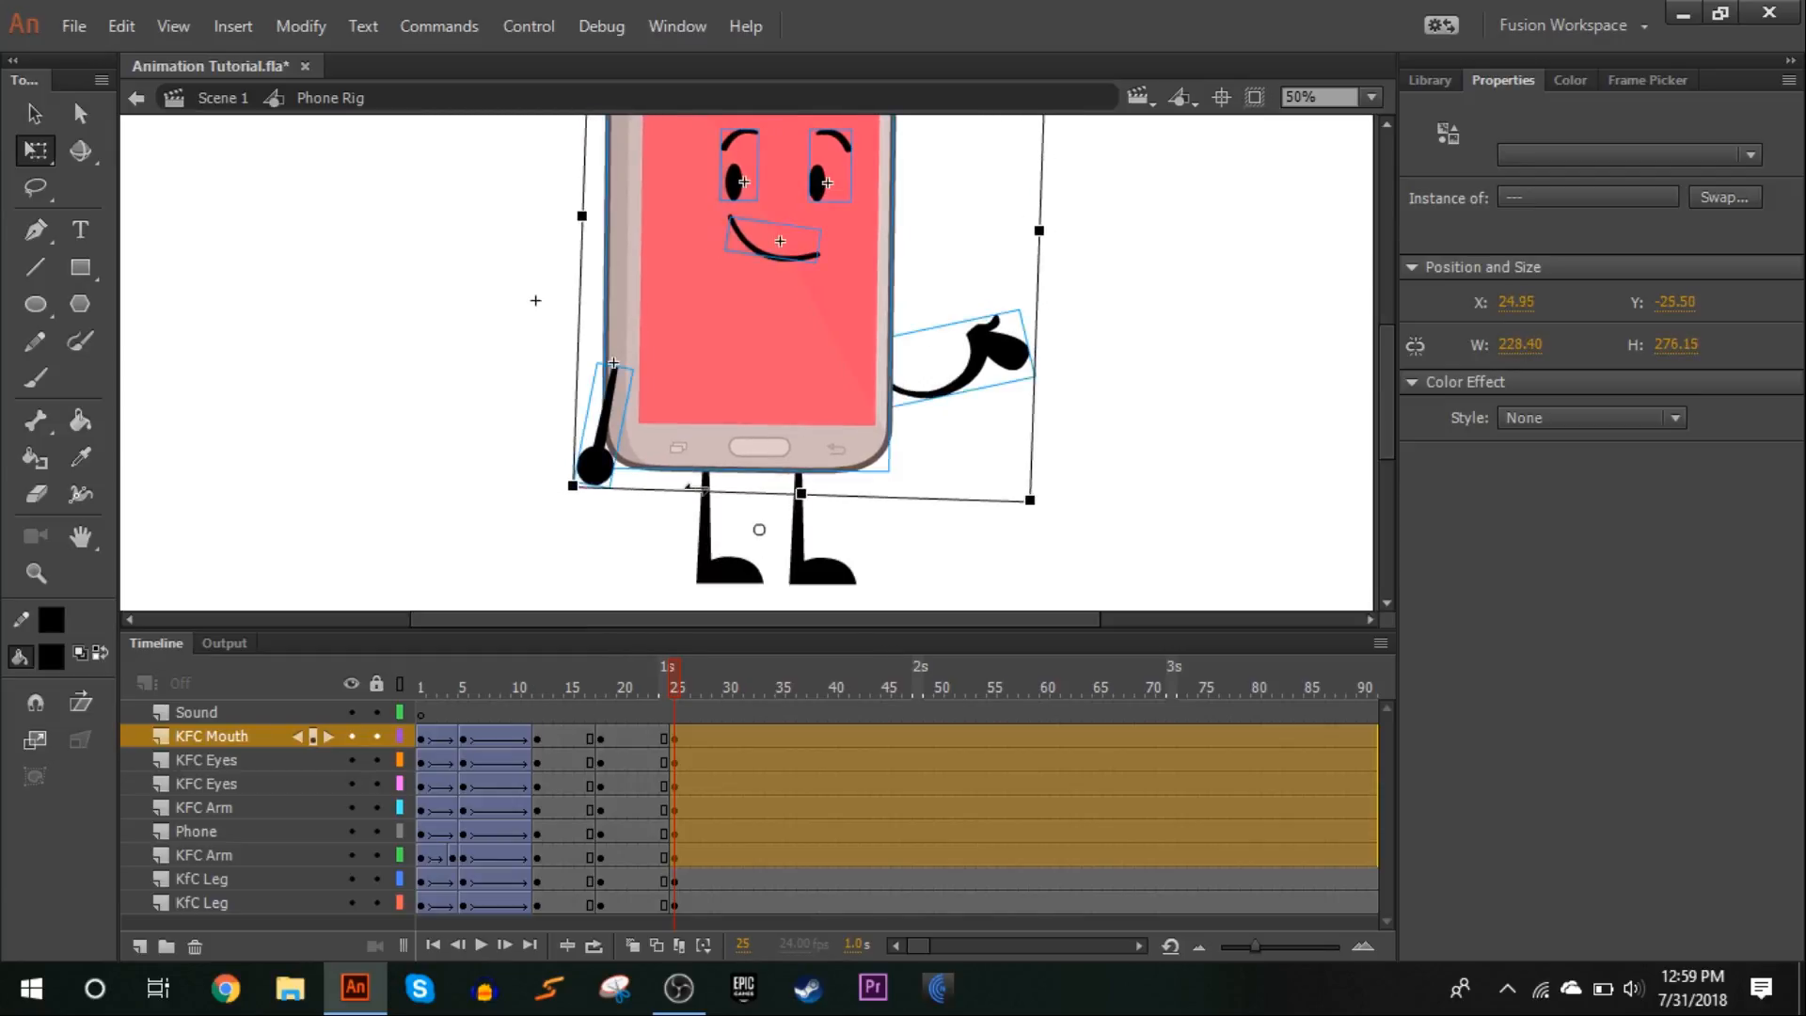
{"action": "left_click", "coordinate": [536, 298]}
Change the raised arm at frame 25 to arm frame 11 and rotate it clockwise until it lies roughly level
{"action": "left_click", "coordinate": [988, 330]}
{"action": "left_click", "coordinate": [1623, 77]}
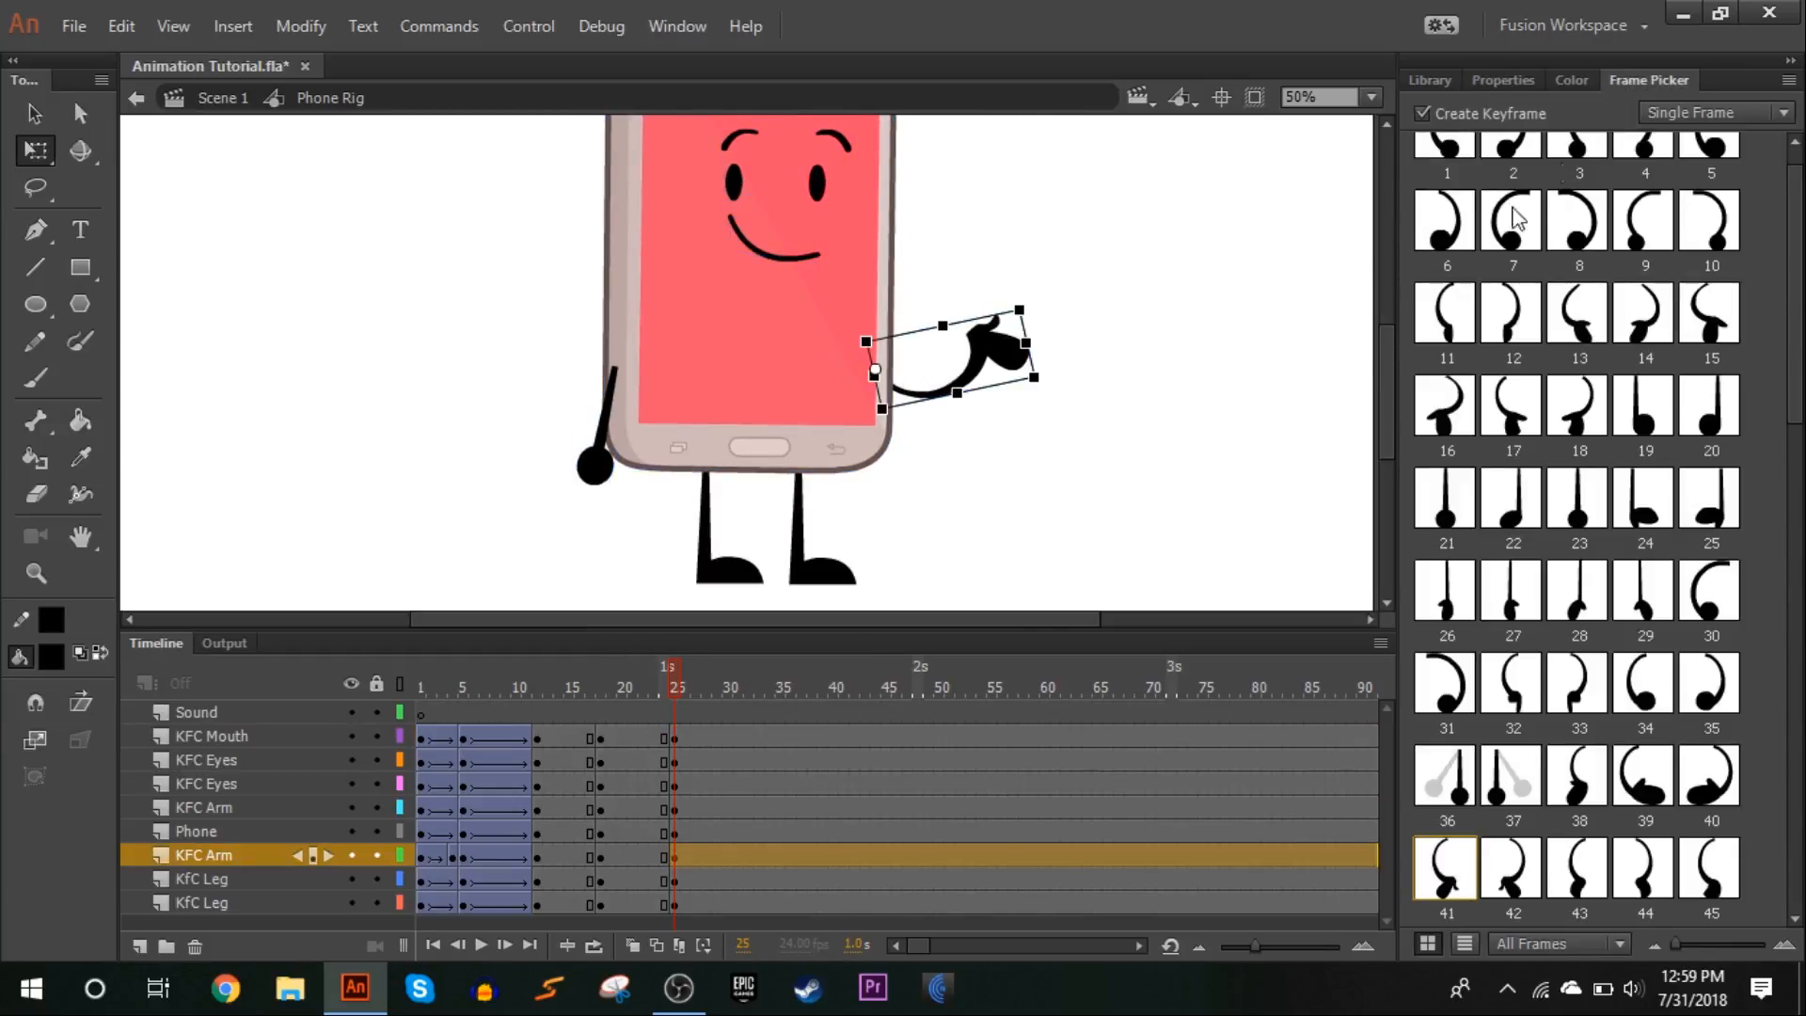
{"action": "left_click", "coordinate": [1468, 327]}
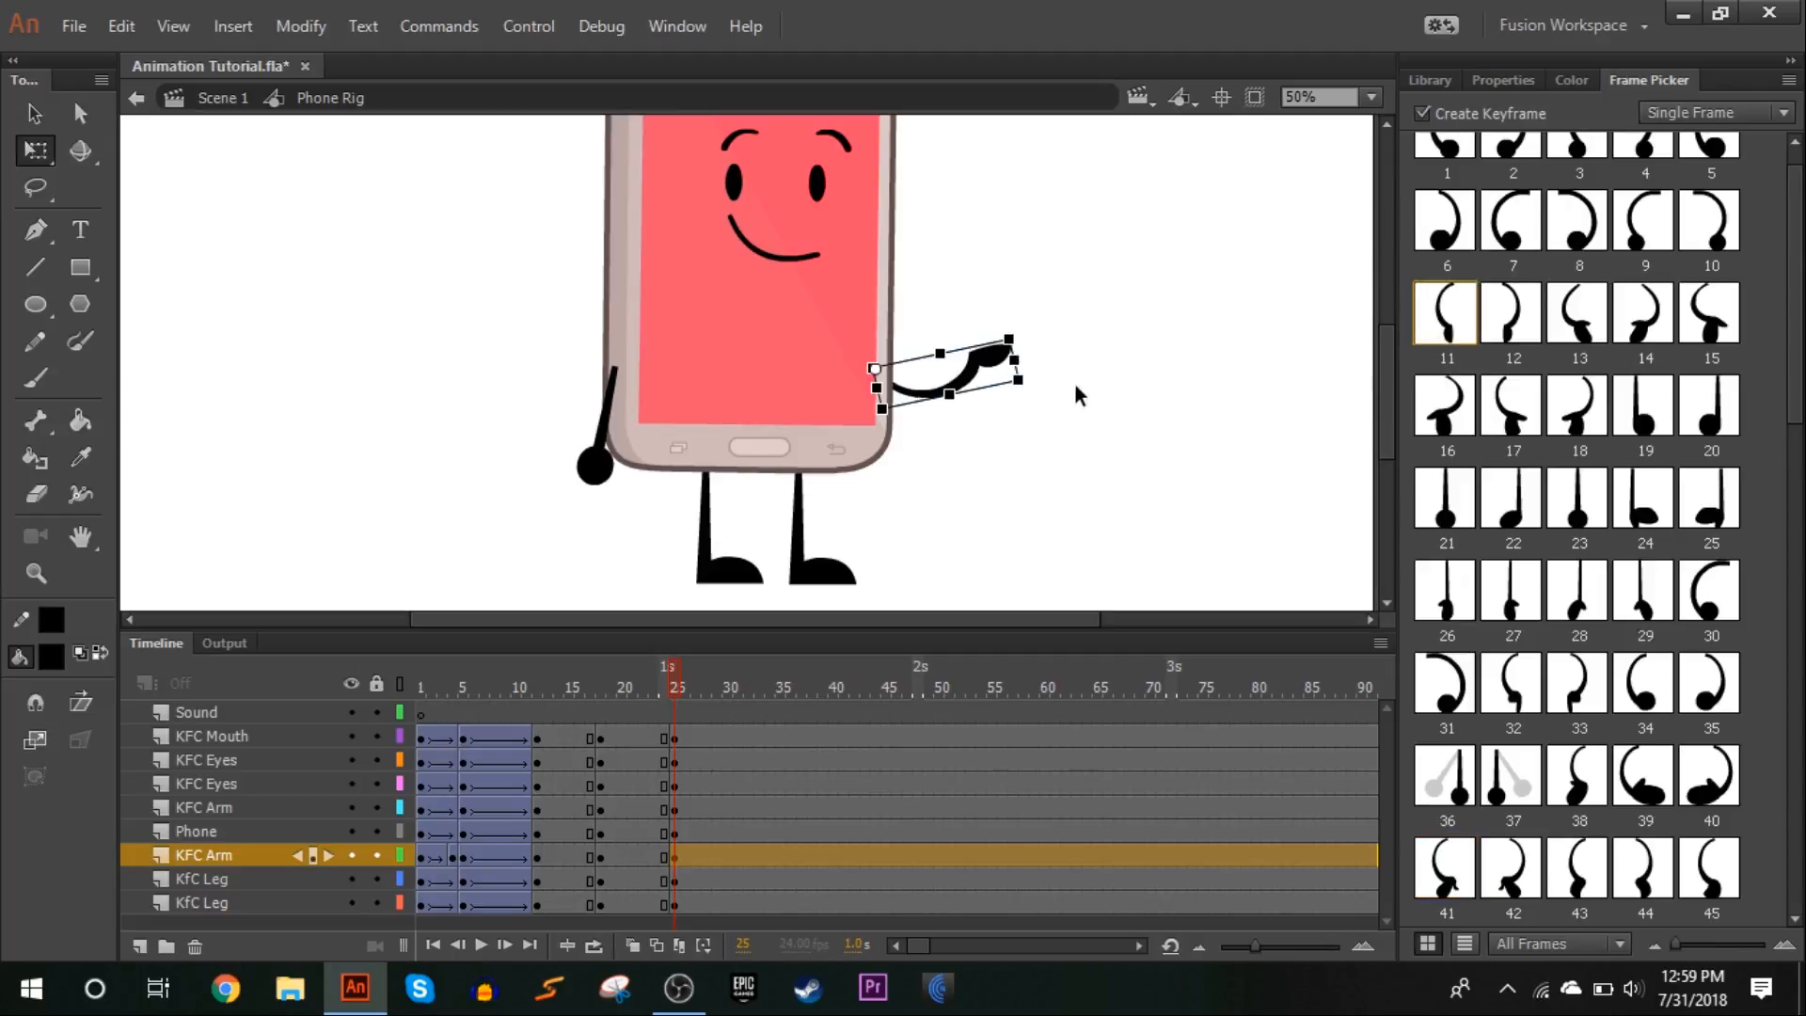
{"action": "left_click_drag", "start_coordinate": [1044, 404], "coordinate": [1058, 438]}
{"action": "left_click", "coordinate": [679, 684]}
{"action": "left_click_drag", "start_coordinate": [679, 679], "coordinate": [675, 692]}
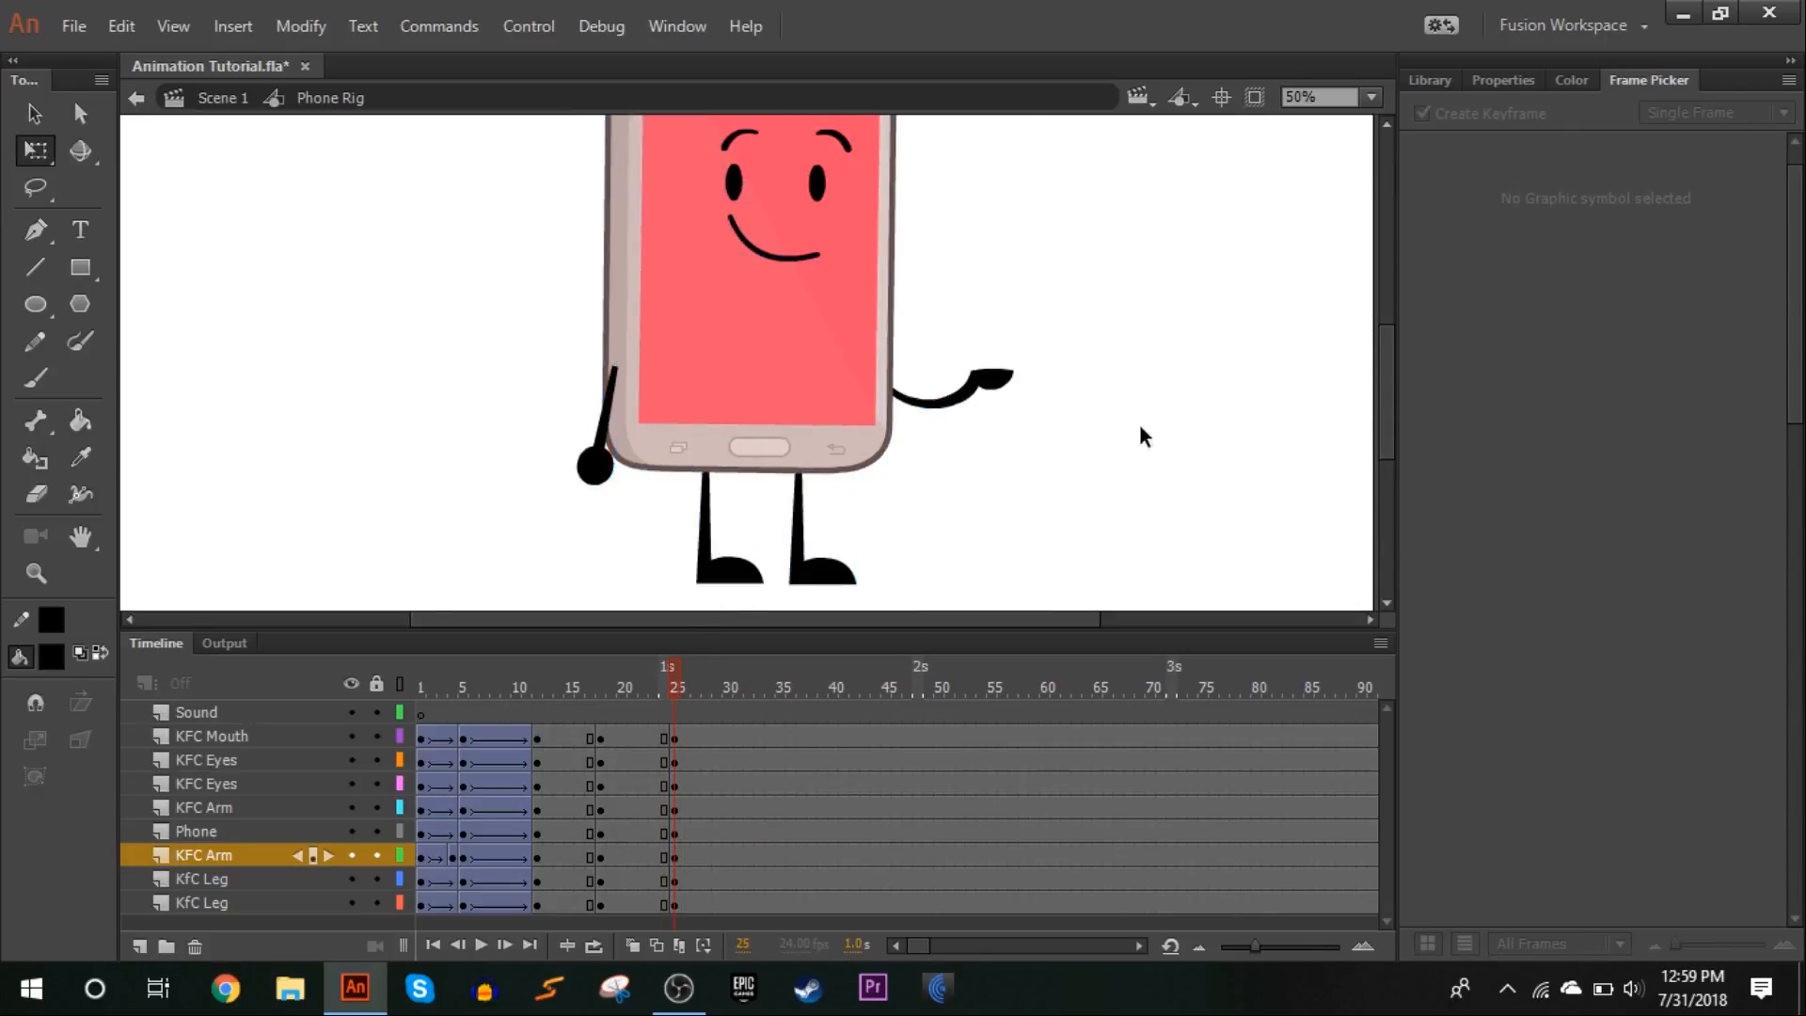
{"action": "left_click_drag", "start_coordinate": [1141, 427], "coordinate": [562, 180]}
{"action": "left_click", "coordinate": [996, 574]}
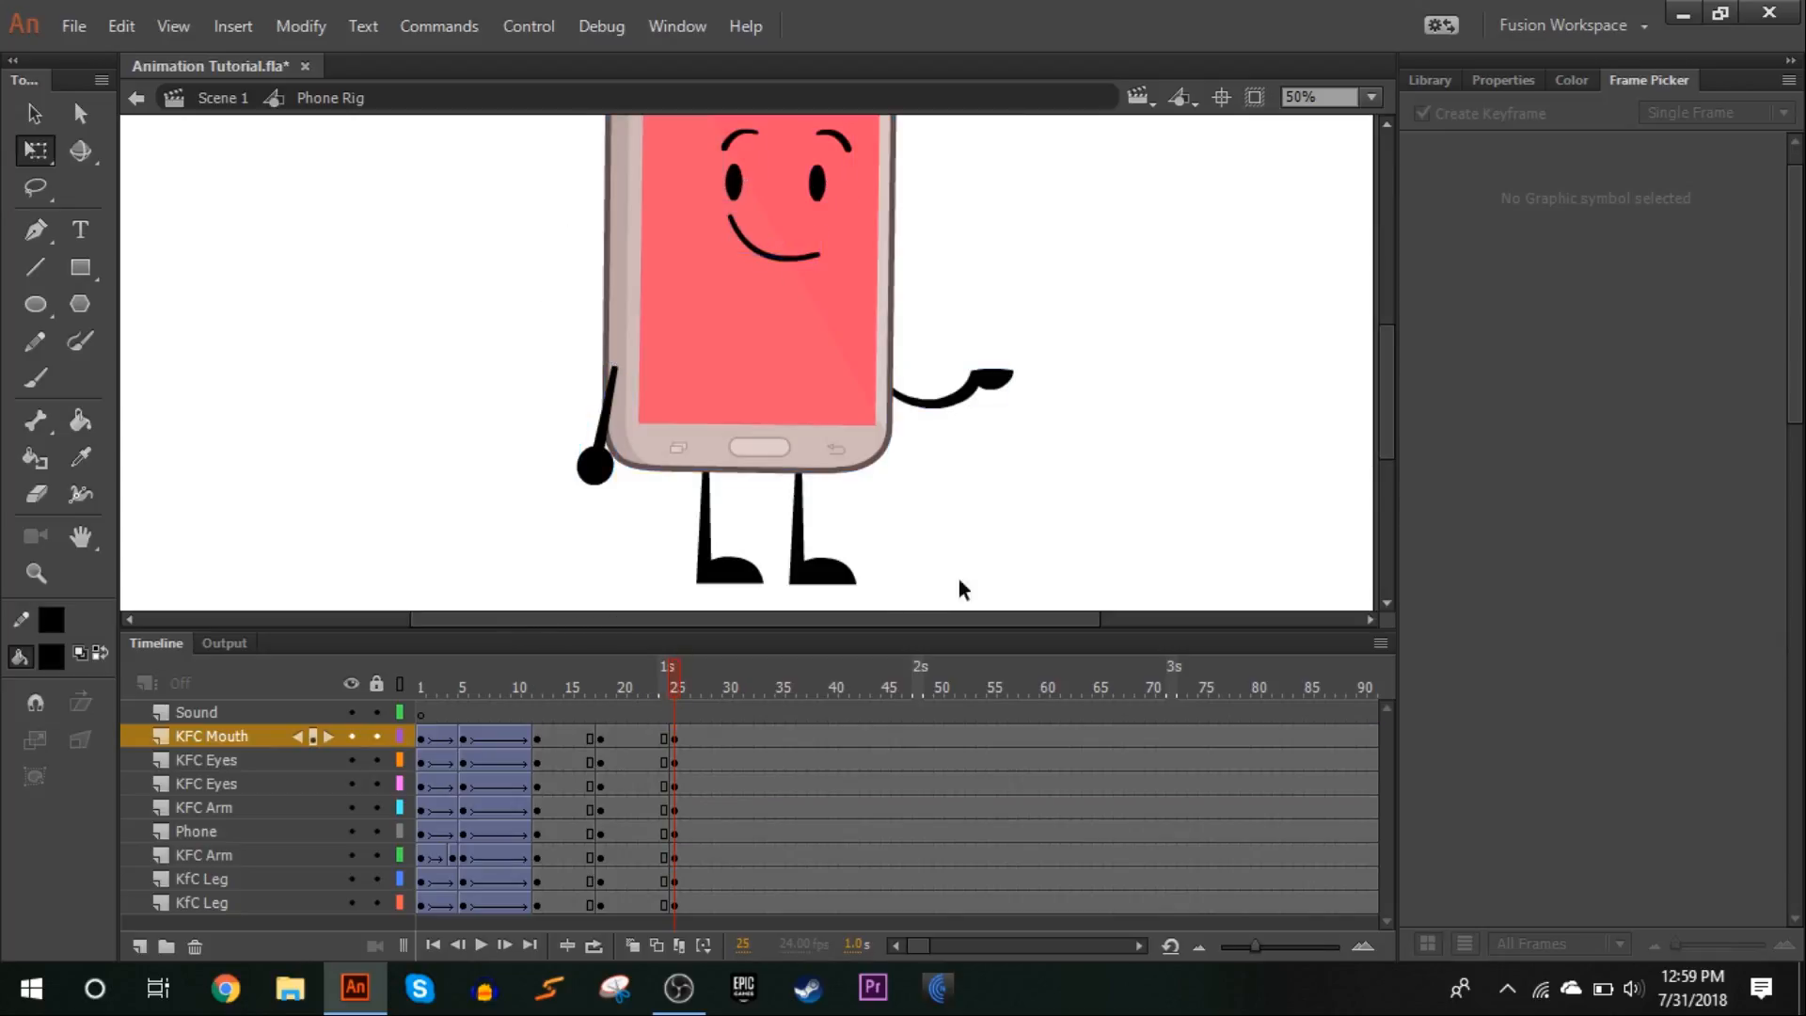
{"action": "mouse_move", "coordinate": [678, 687]}
{"action": "left_mouse_down"}
{"action": "mouse_move", "coordinate": [662, 679]}
{"action": "mouse_move", "coordinate": [678, 697]}
{"action": "left_mouse_up"}
Undo a trial pivot change and rotate the phone body, face and arms slightly further clockwise at frame 25
{"action": "left_click_drag", "start_coordinate": [1237, 389], "coordinate": [533, 295]}
{"action": "left_click_drag", "start_coordinate": [797, 253], "coordinate": [779, 371]}
{"action": "left_click", "coordinate": [121, 26]}
{"action": "left_click", "coordinate": [189, 53]}
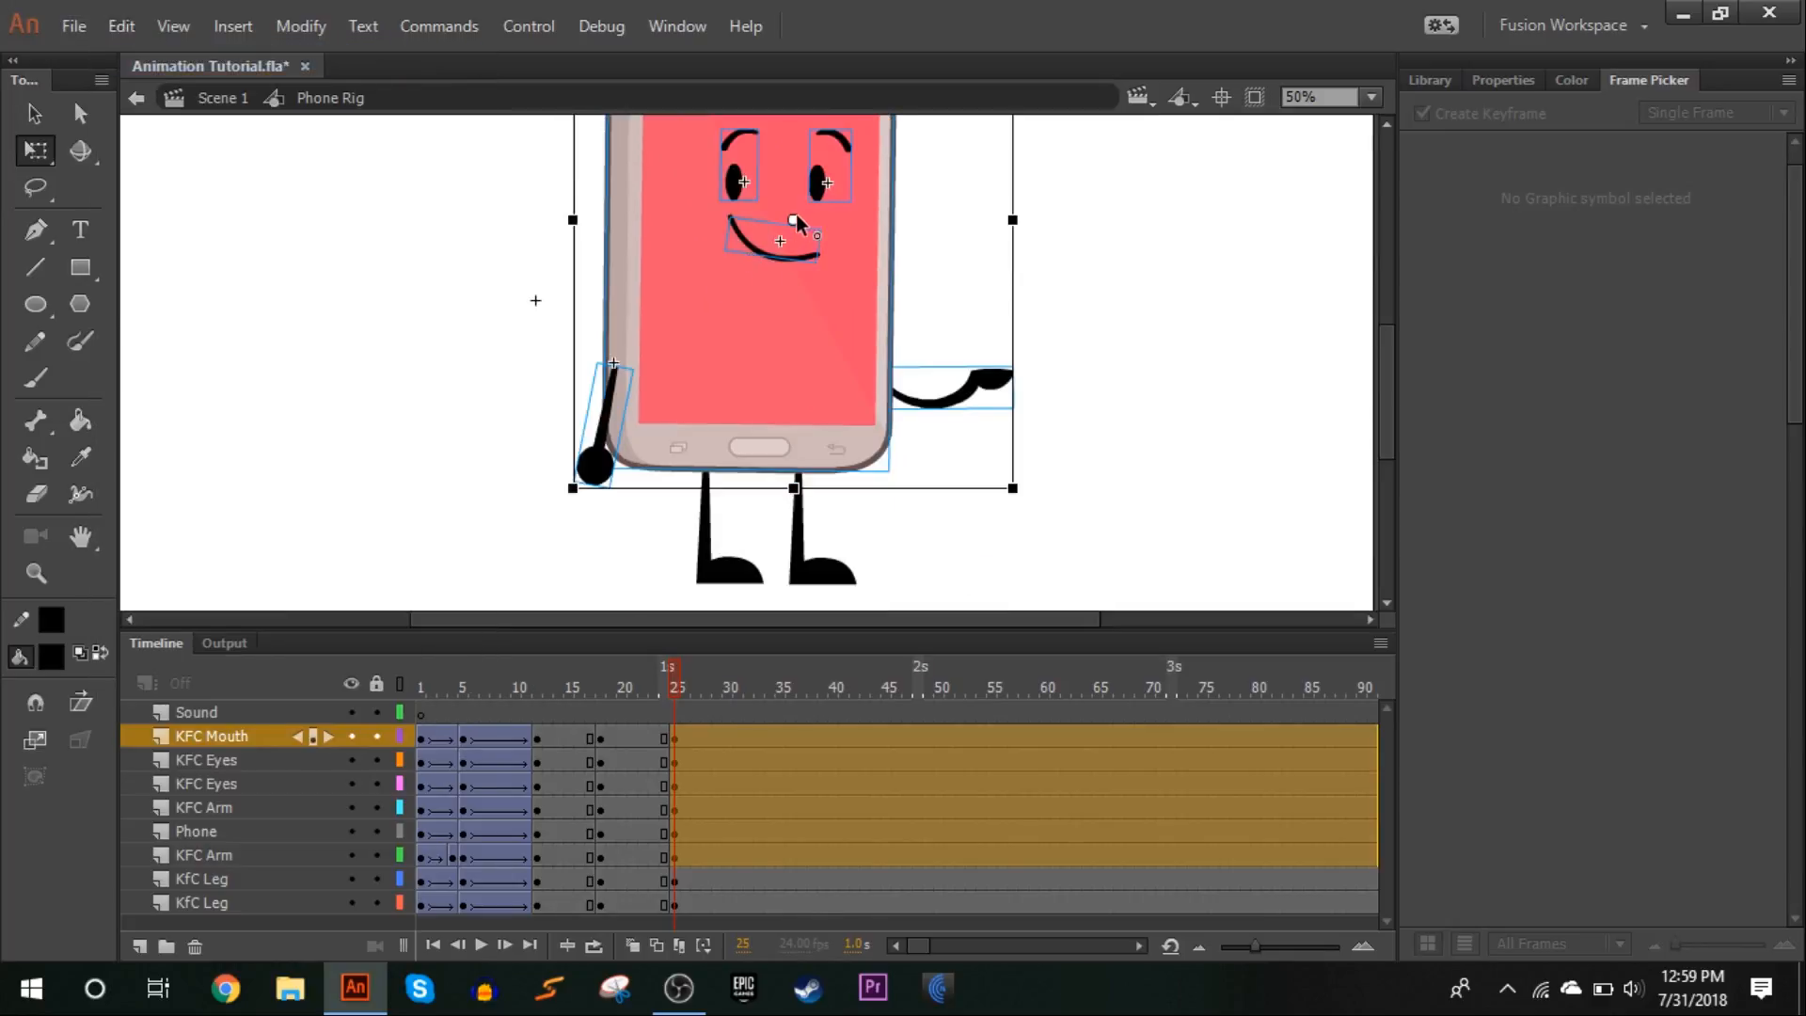
{"action": "left_click_drag", "start_coordinate": [564, 502], "coordinate": [562, 497]}
{"action": "left_click", "coordinate": [550, 565]}
{"action": "left_click_drag", "start_coordinate": [669, 680], "coordinate": [674, 681]}
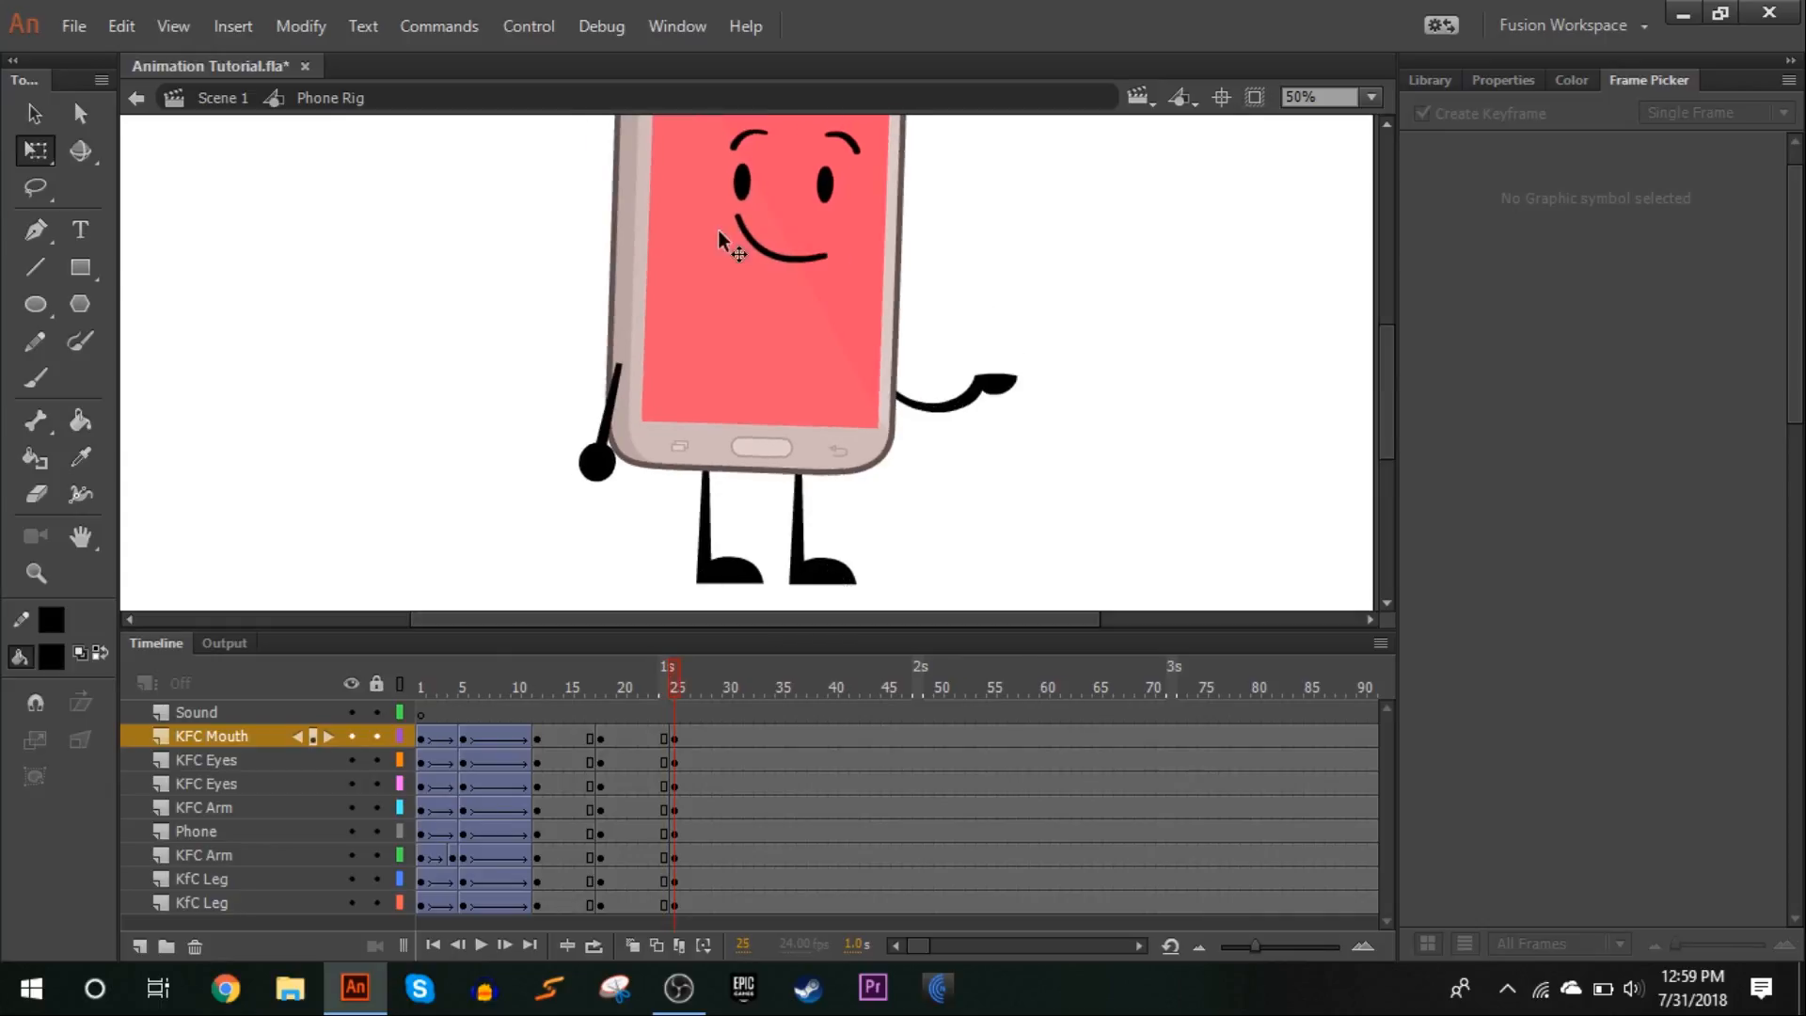
Change the left eye at frame 25 to eye frame 158
{"action": "left_click", "coordinate": [738, 185]}
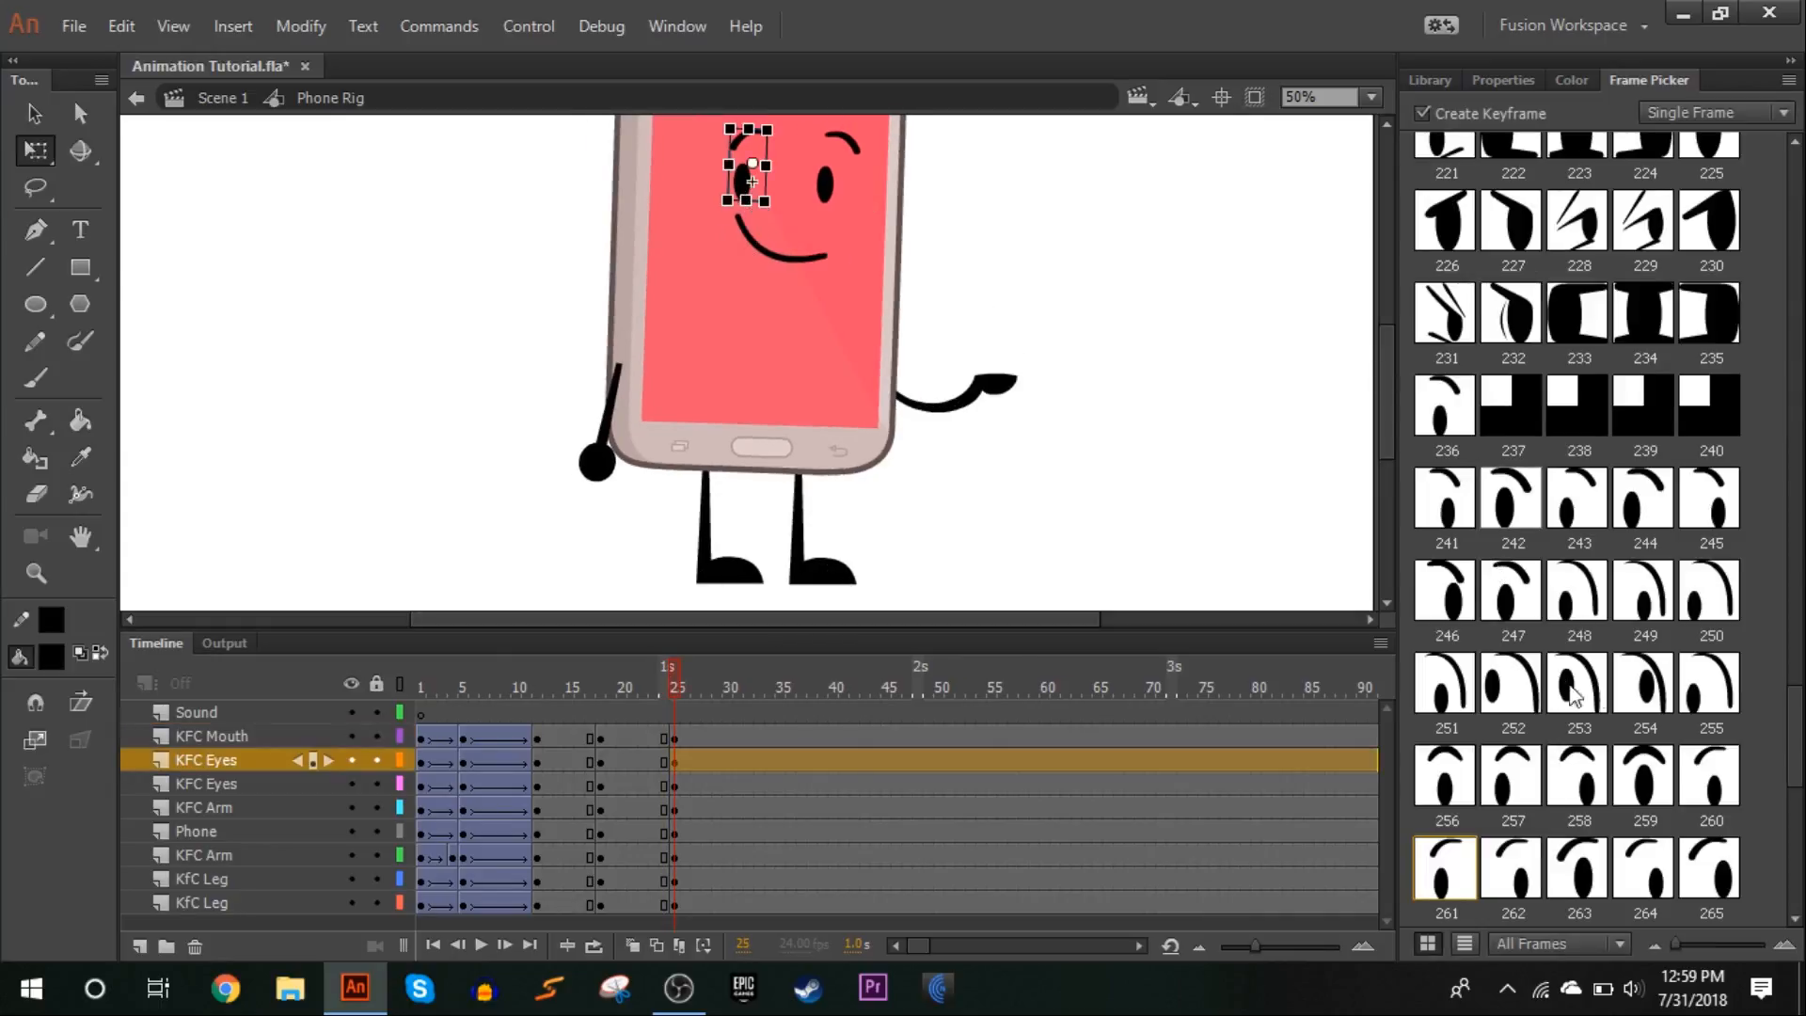
{"action": "scroll", "coordinate": [1599, 695], "scroll_direction": "down", "scroll_amount": 1}
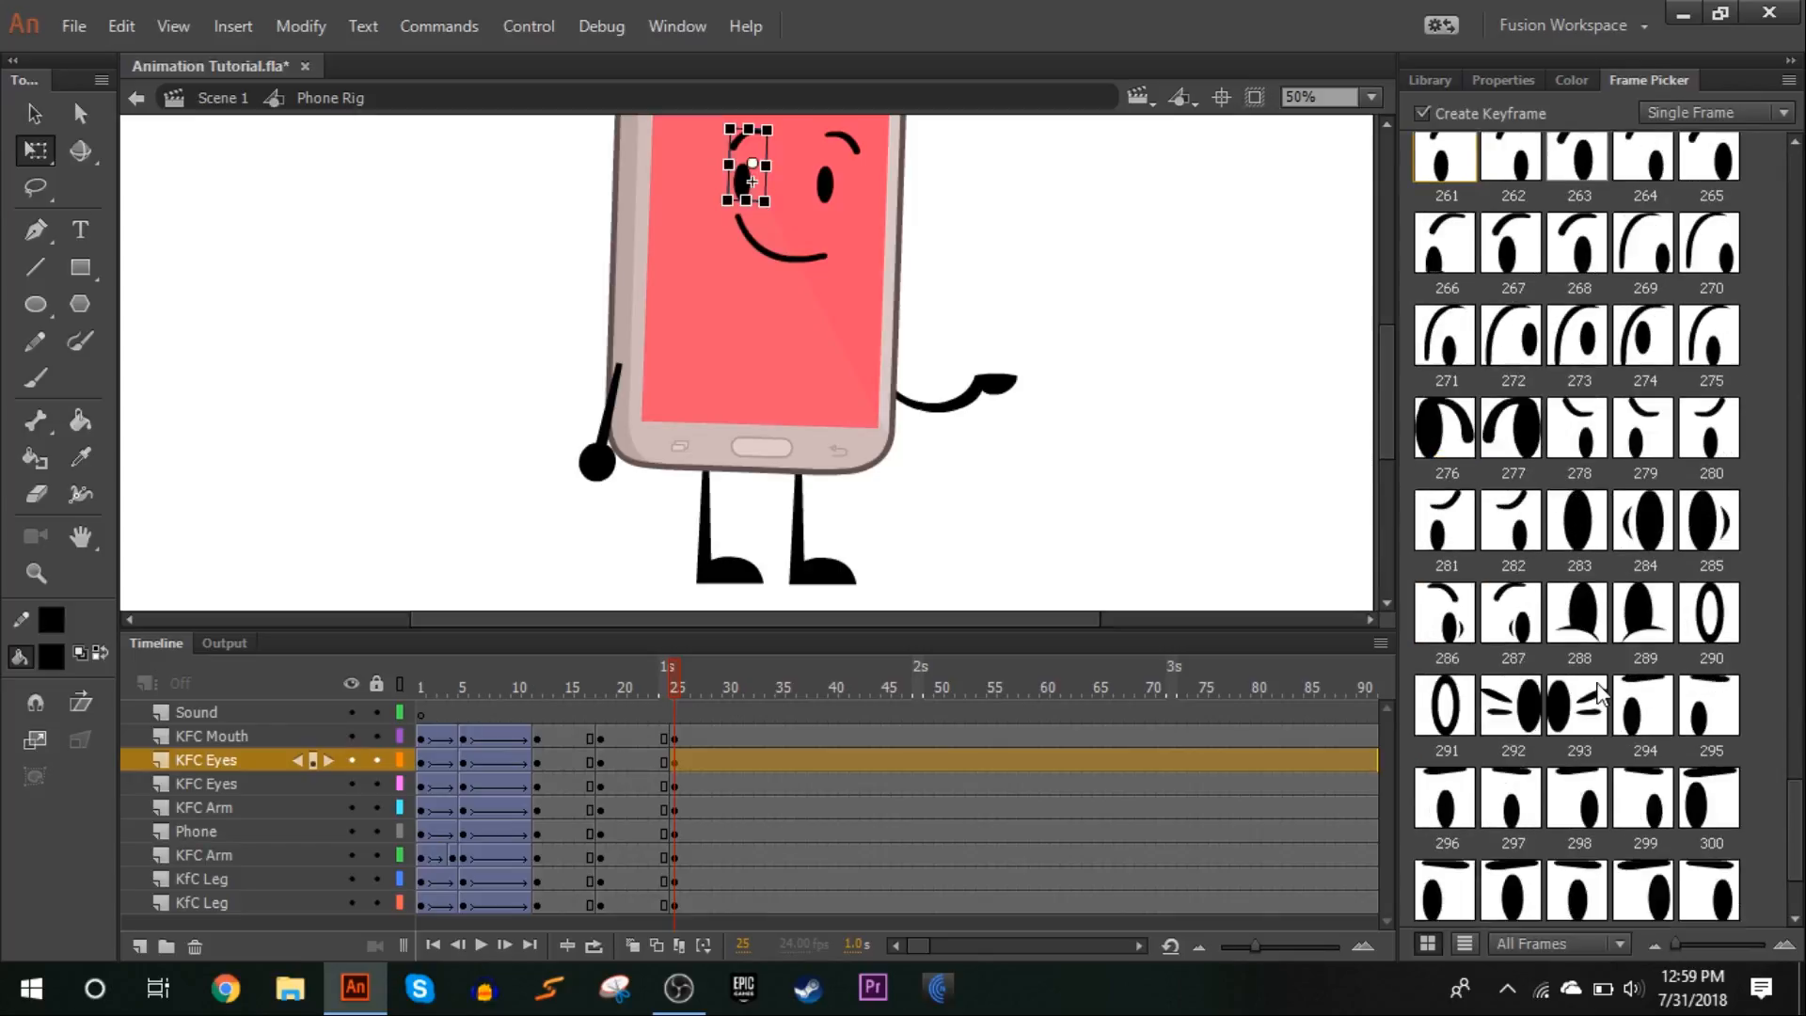
{"action": "scroll", "coordinate": [1598, 693], "scroll_direction": "up", "scroll_amount": 5}
{"action": "scroll", "coordinate": [1599, 695], "scroll_direction": "up", "scroll_amount": 3}
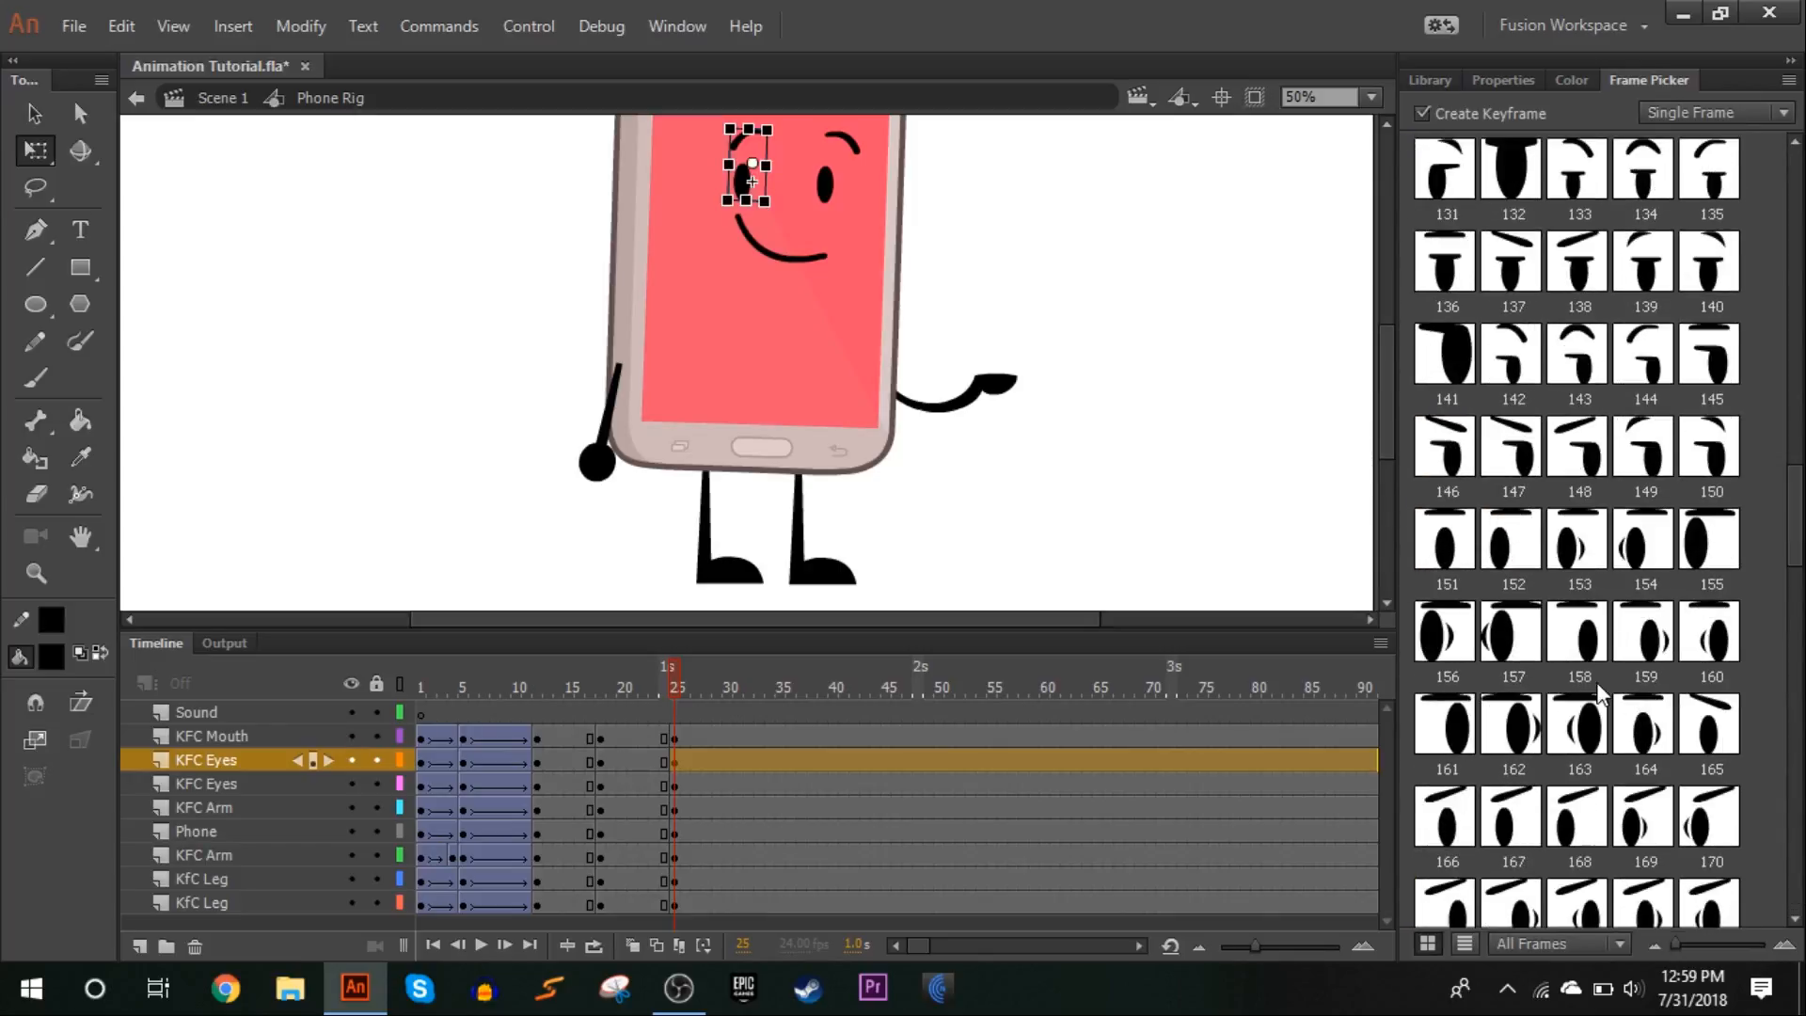
{"action": "left_click", "coordinate": [1581, 636]}
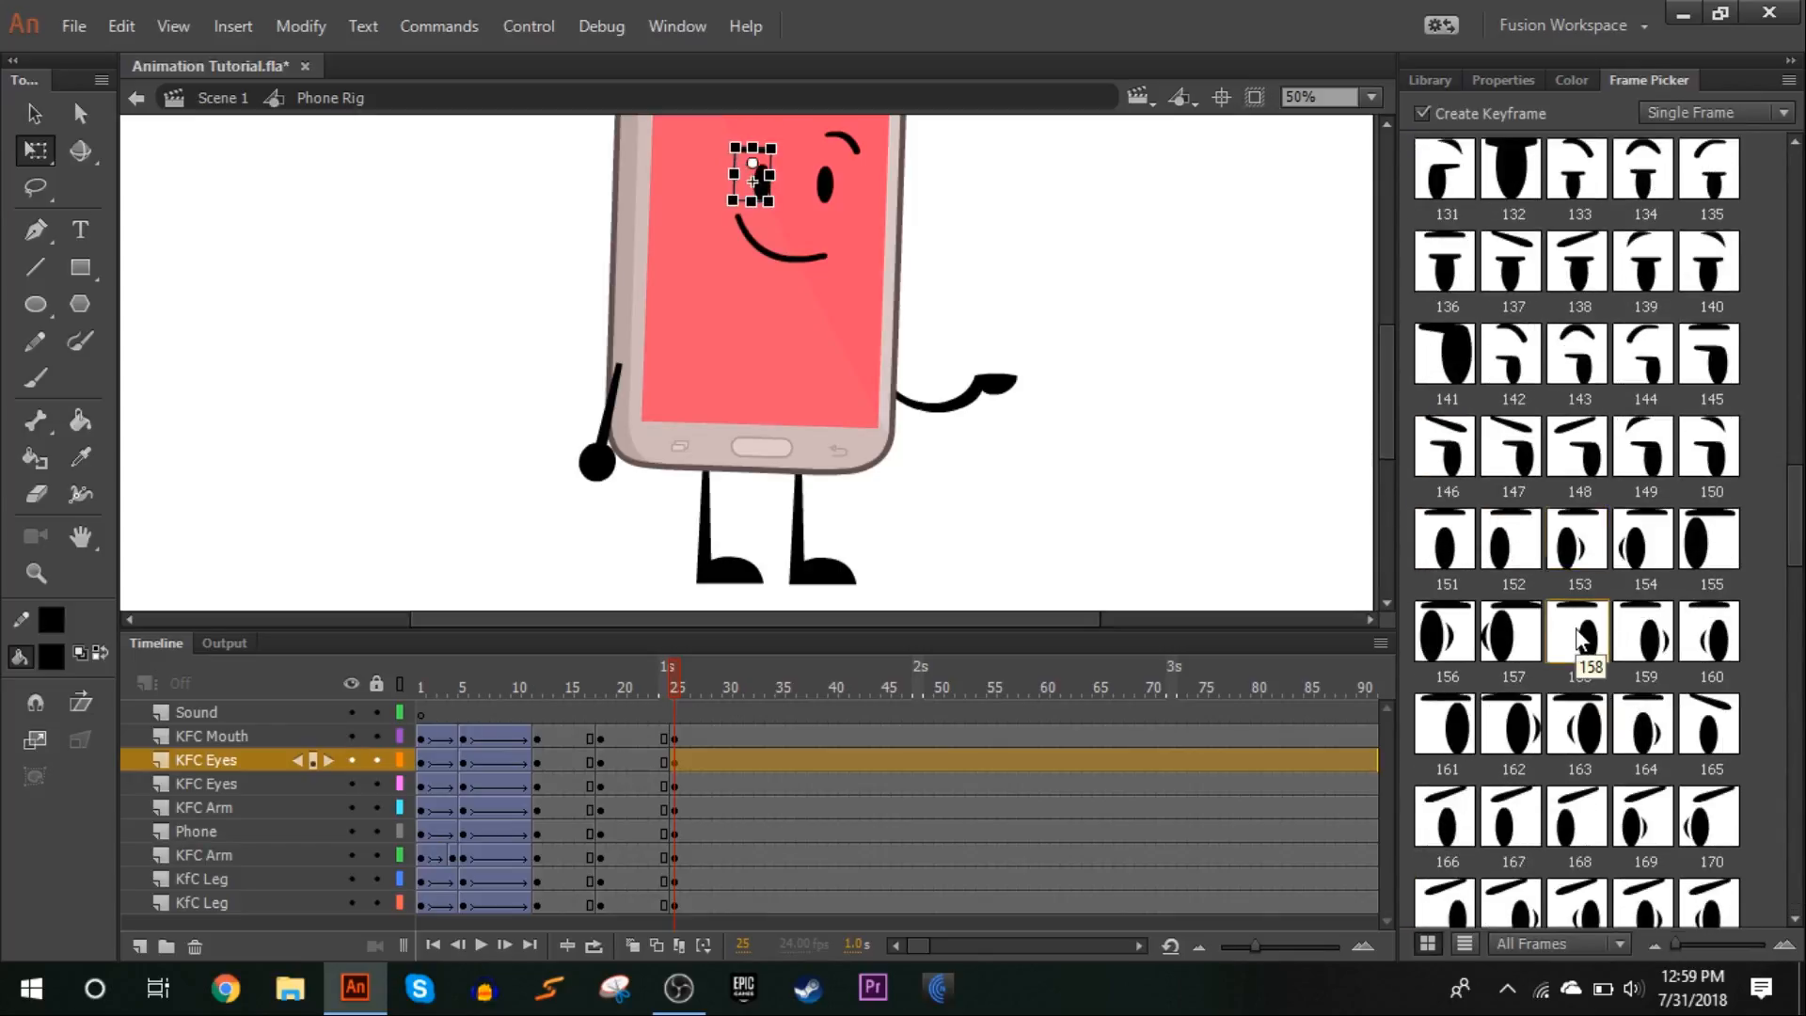
{"action": "left_click", "coordinate": [1014, 341]}
Change the right eye at frame 25 to eye frame 241
{"action": "left_click", "coordinate": [834, 193]}
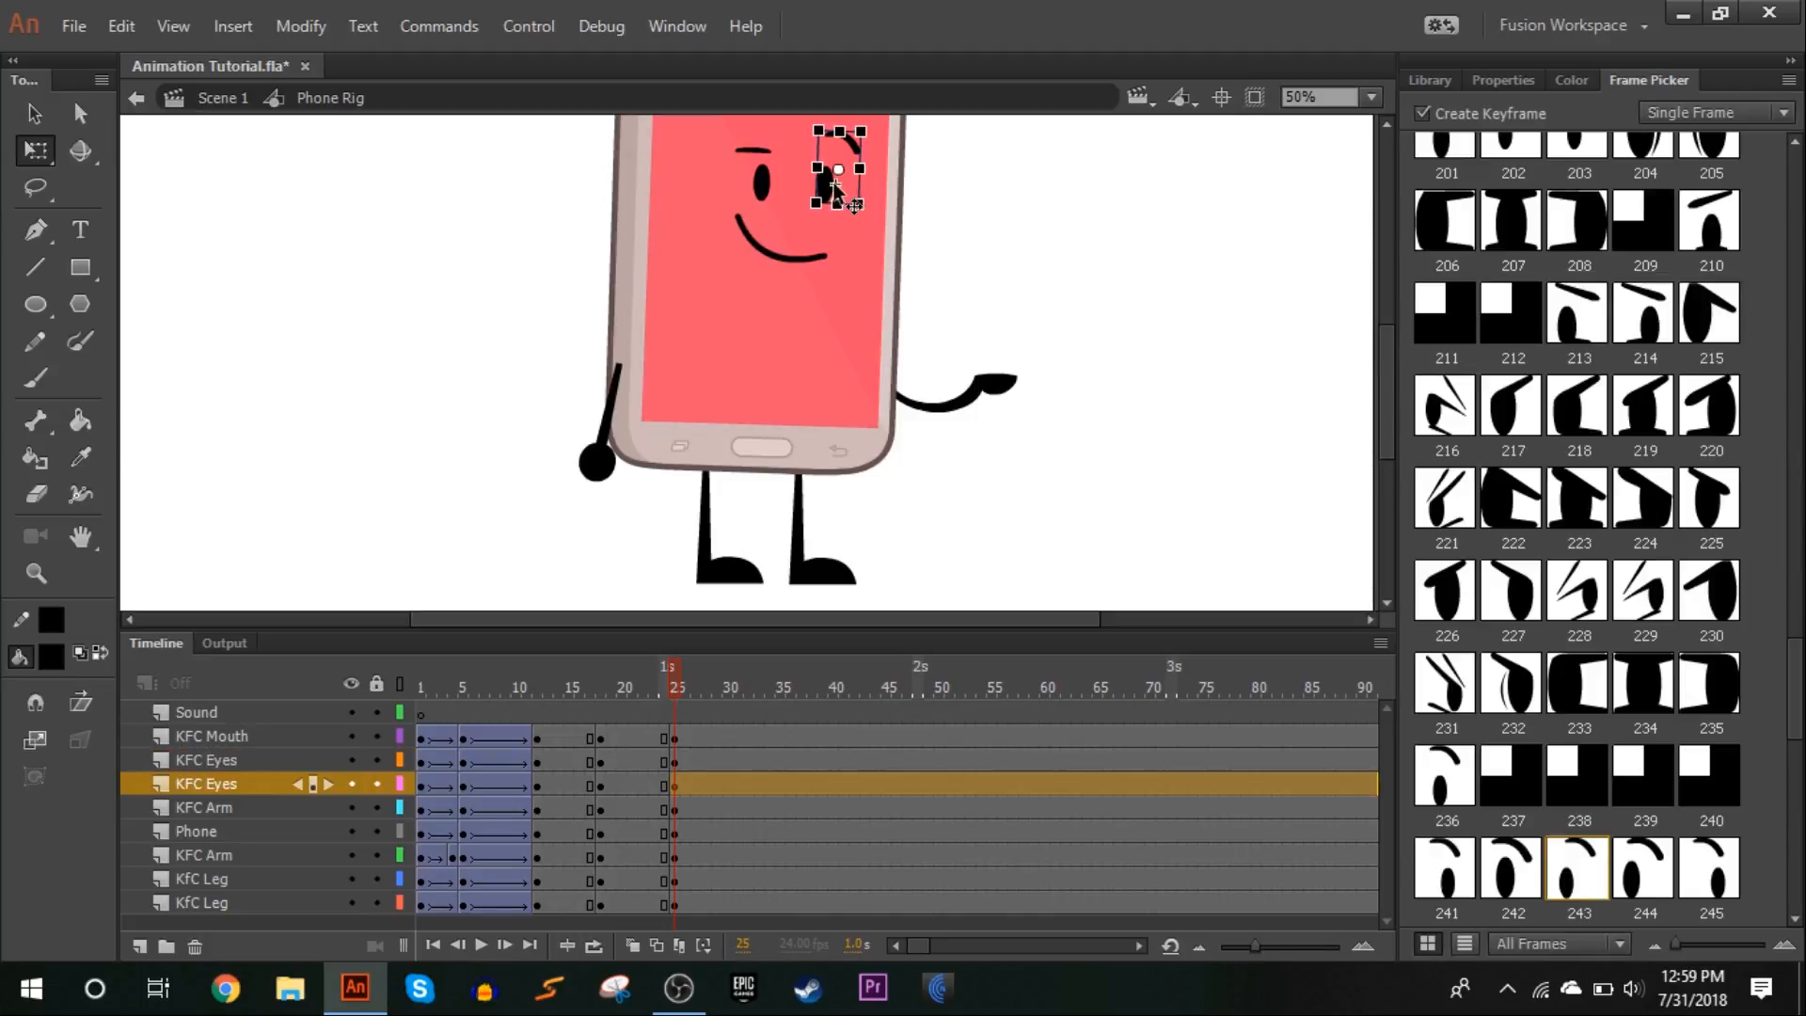
{"action": "left_click", "coordinate": [1452, 873]}
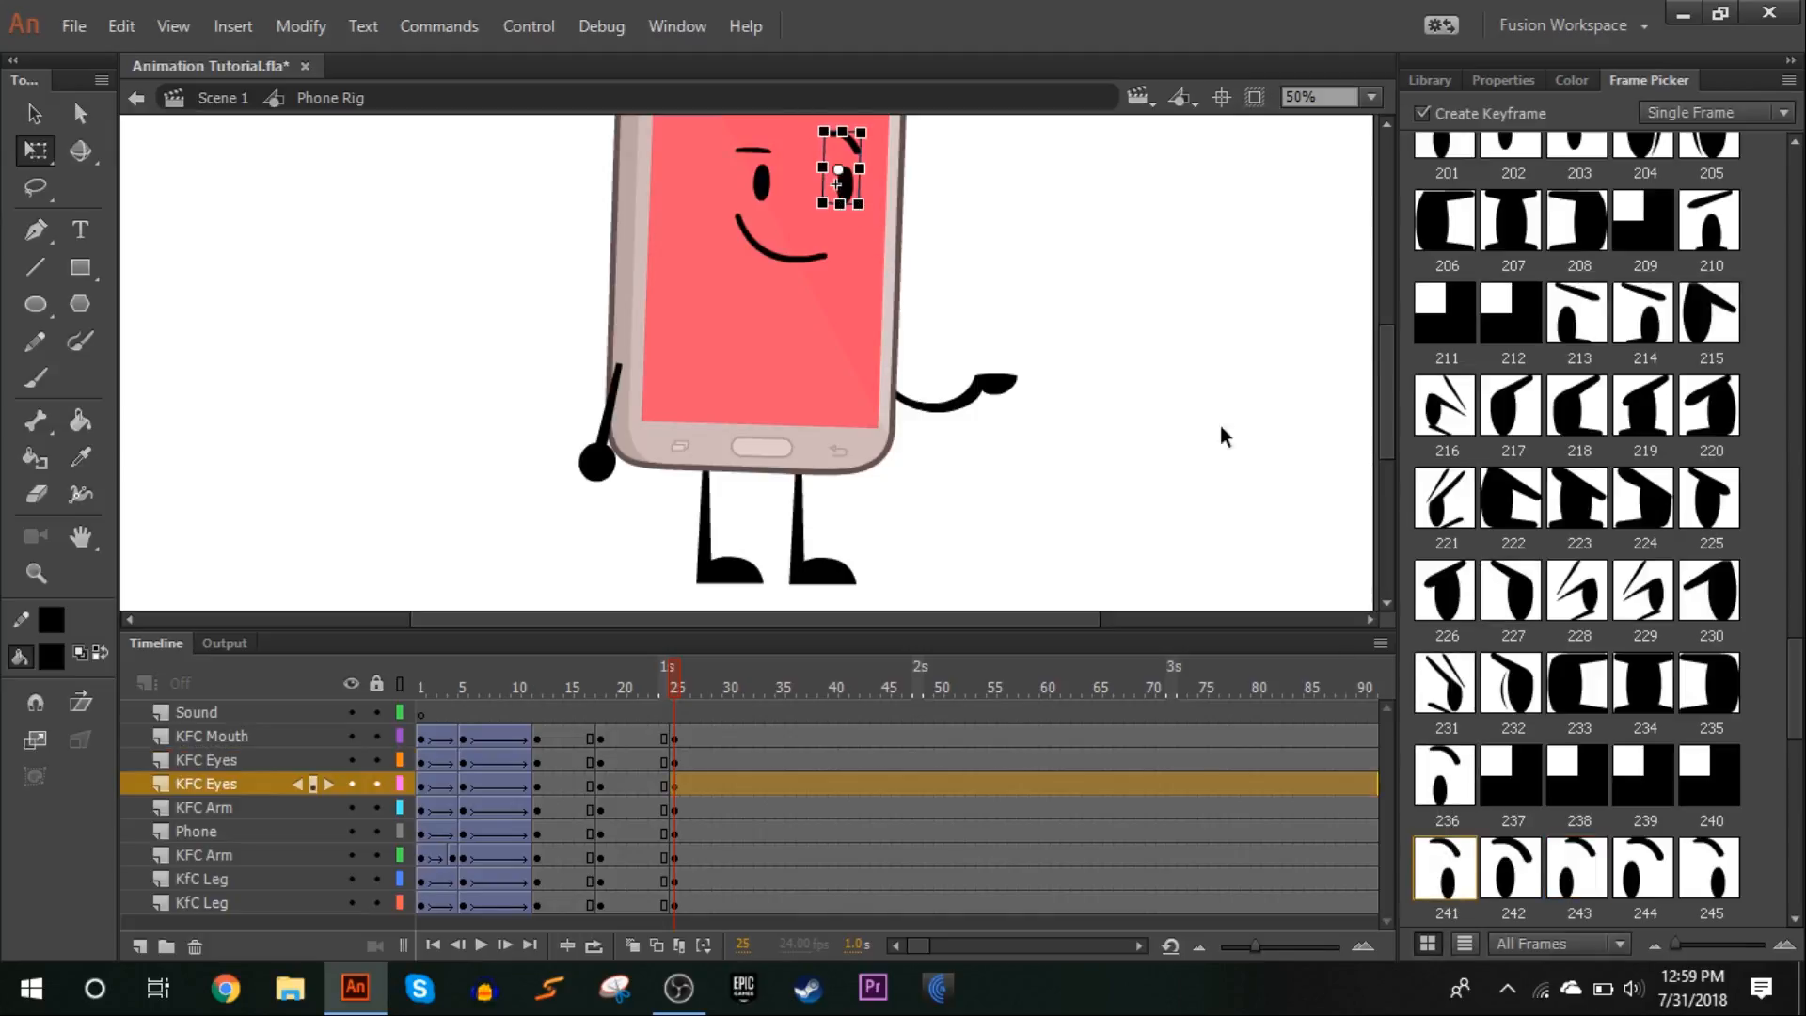
{"action": "left_click", "coordinate": [1211, 392]}
Create classic tweens from frame 18 to 25 on all character layers with a classic ease of -100, and play the animation back
{"action": "left_click_drag", "start_coordinate": [668, 694], "coordinate": [666, 903]}
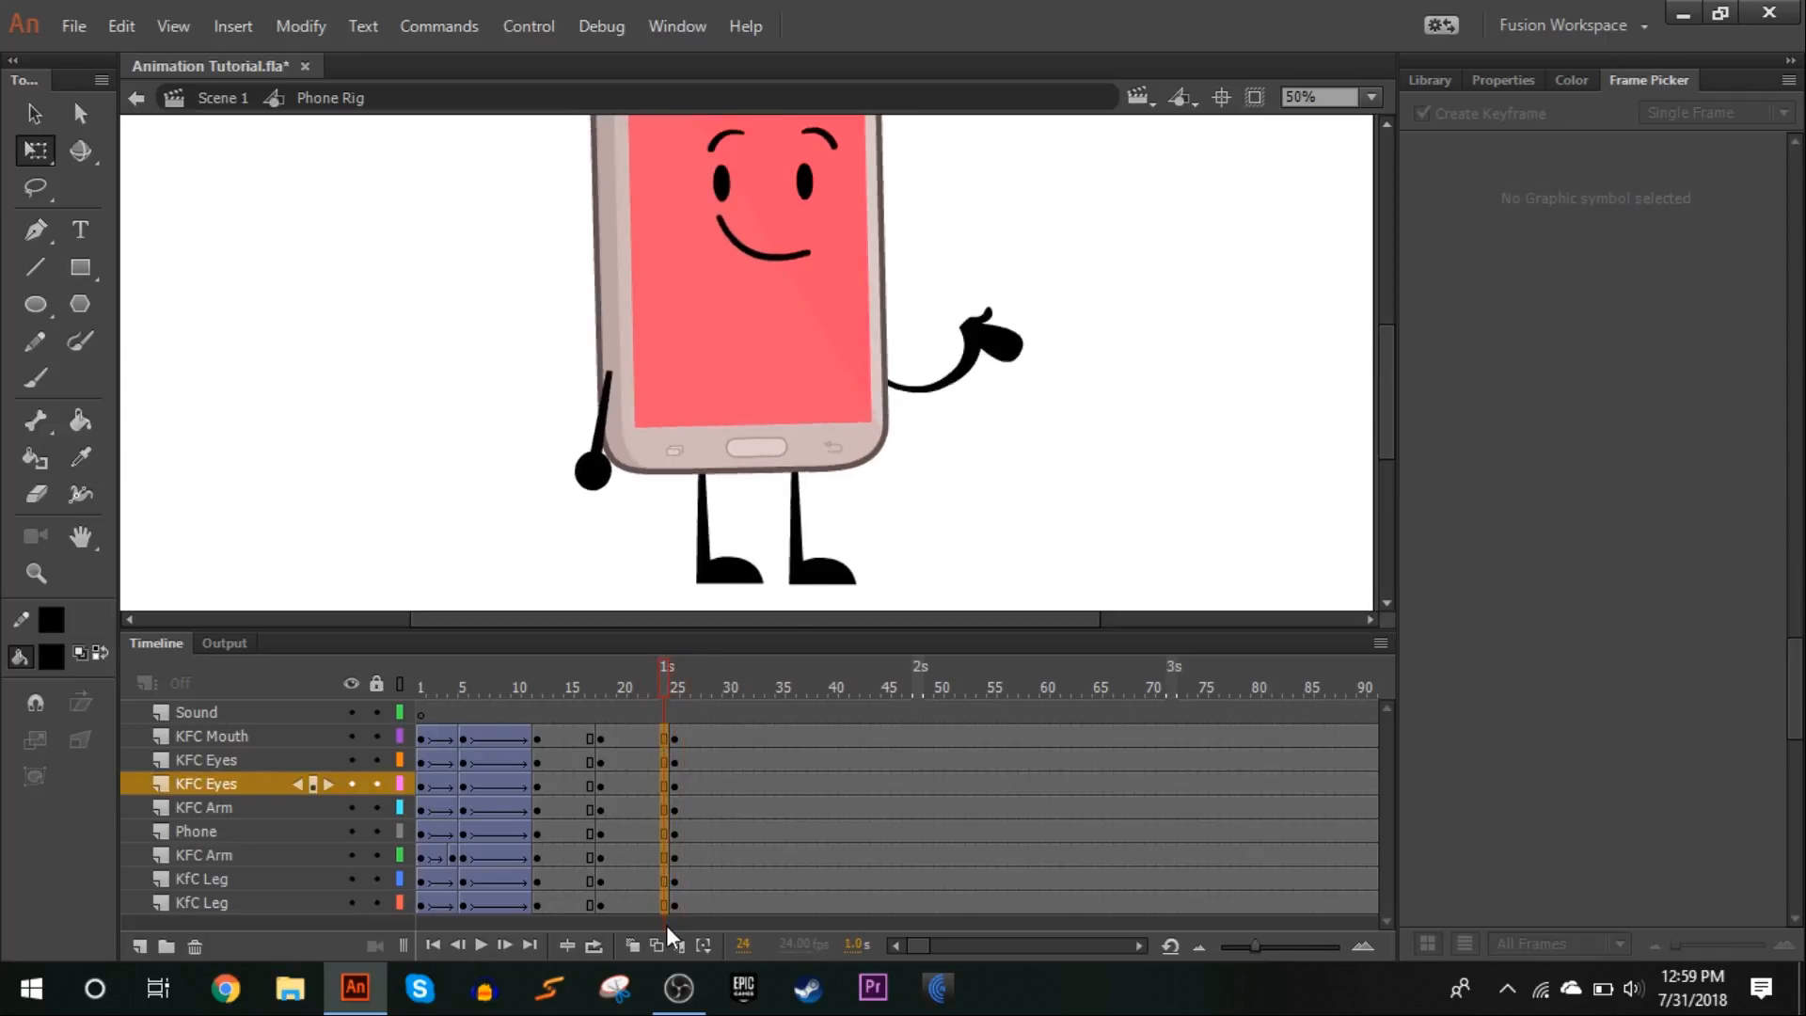
{"action": "right_click", "coordinate": [666, 903]}
{"action": "left_click", "coordinate": [847, 213]}
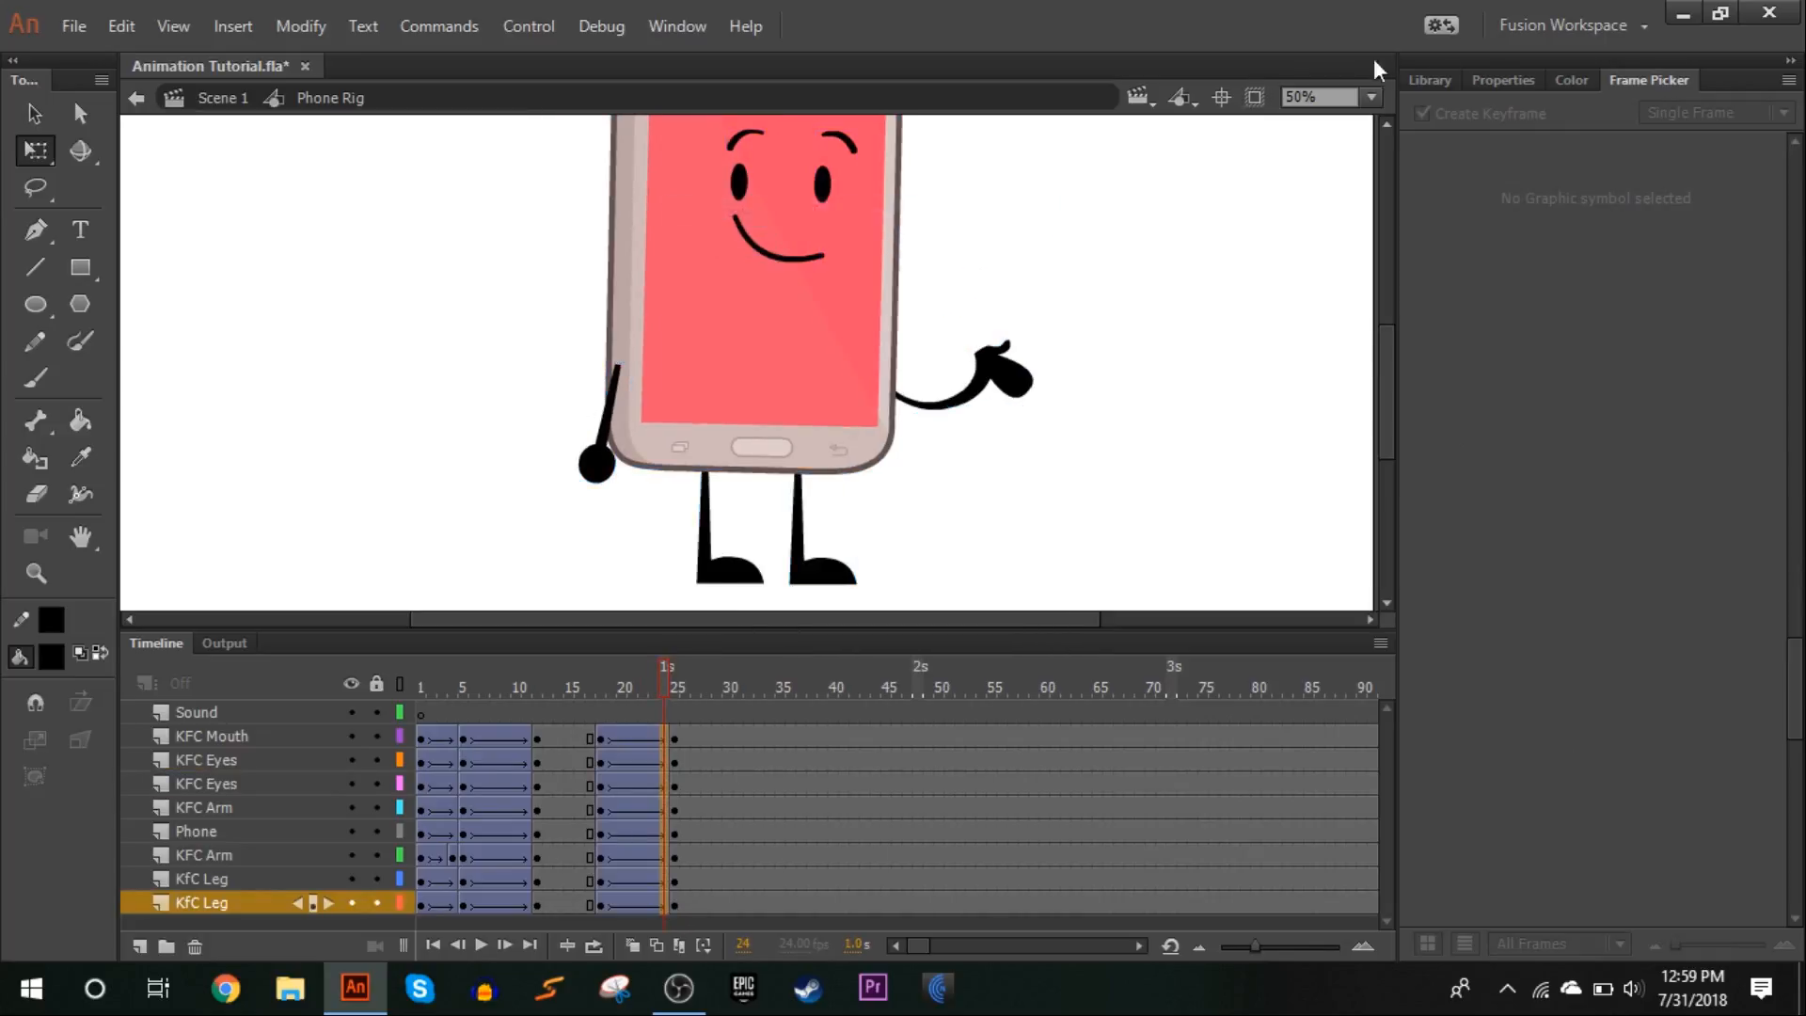
{"action": "left_click", "coordinate": [1530, 81]}
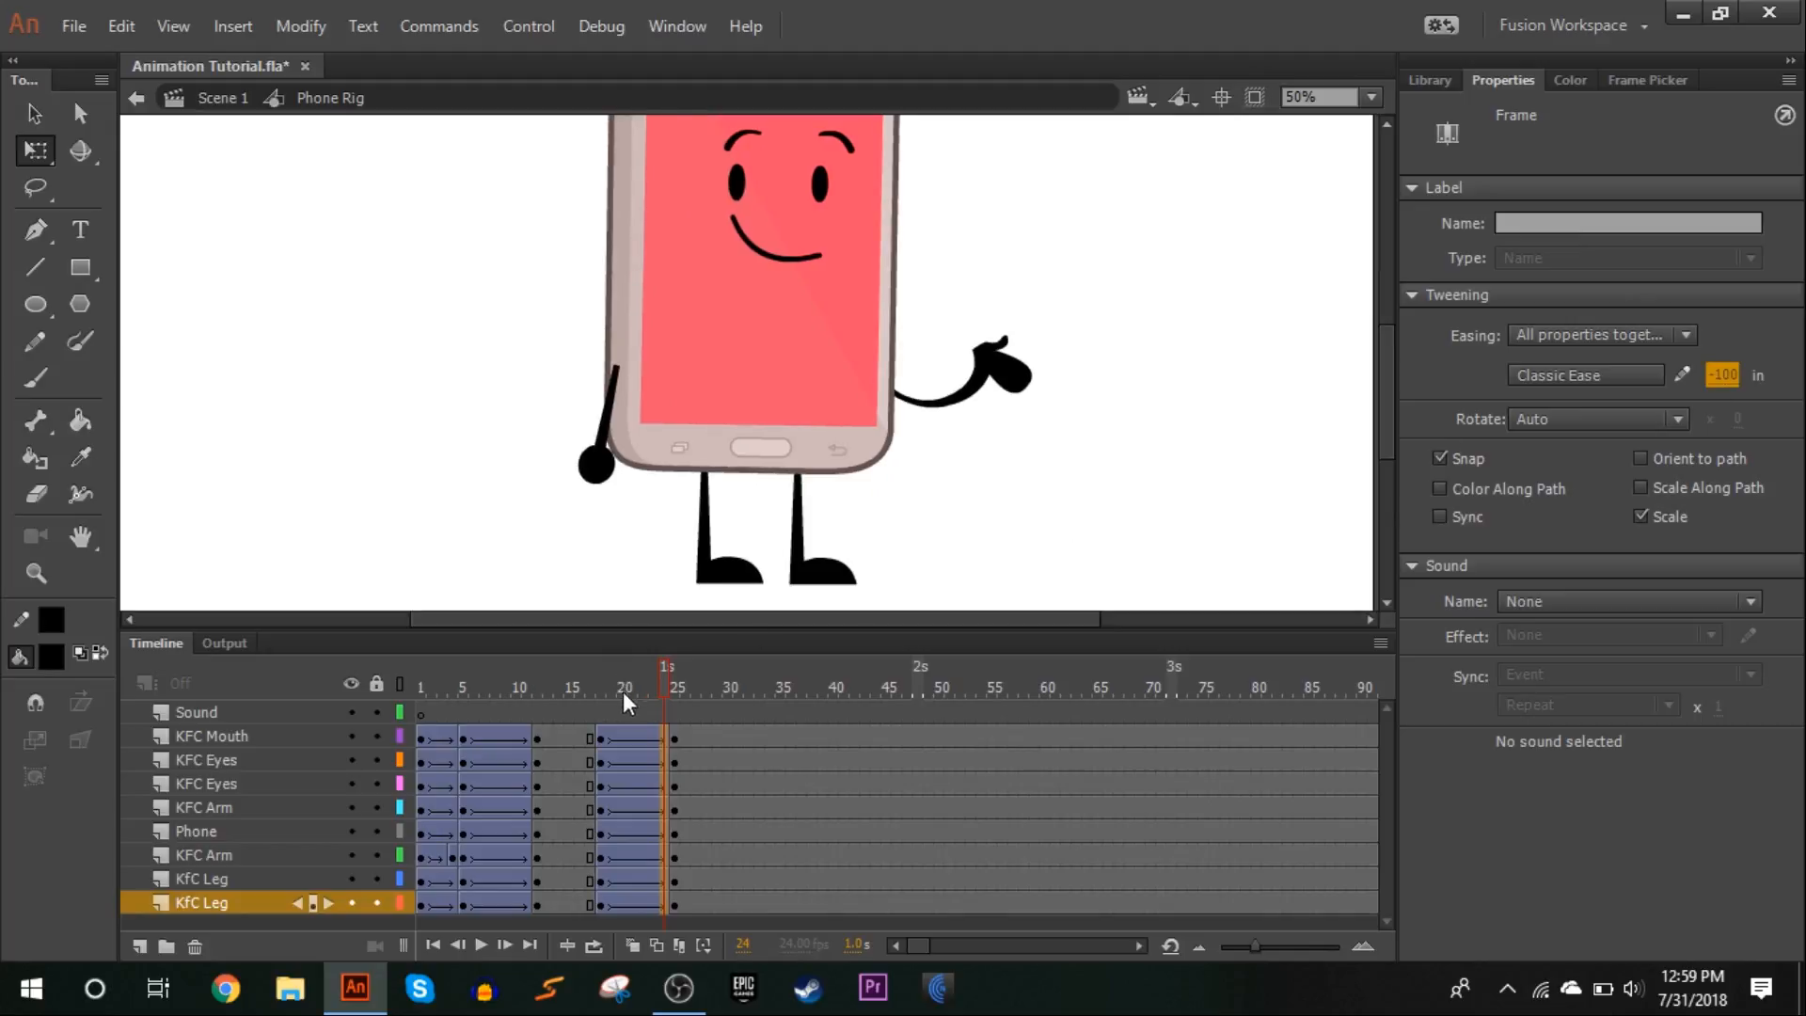
{"action": "left_click", "coordinate": [567, 666]}
{"action": "key", "text": "Return"}
{"action": "key", "text": "Return"}
Insert keyframes at frame 36 on all character layers and skew both legs there so their tops shift slightly to the left
{"action": "right_click", "coordinate": [789, 905]}
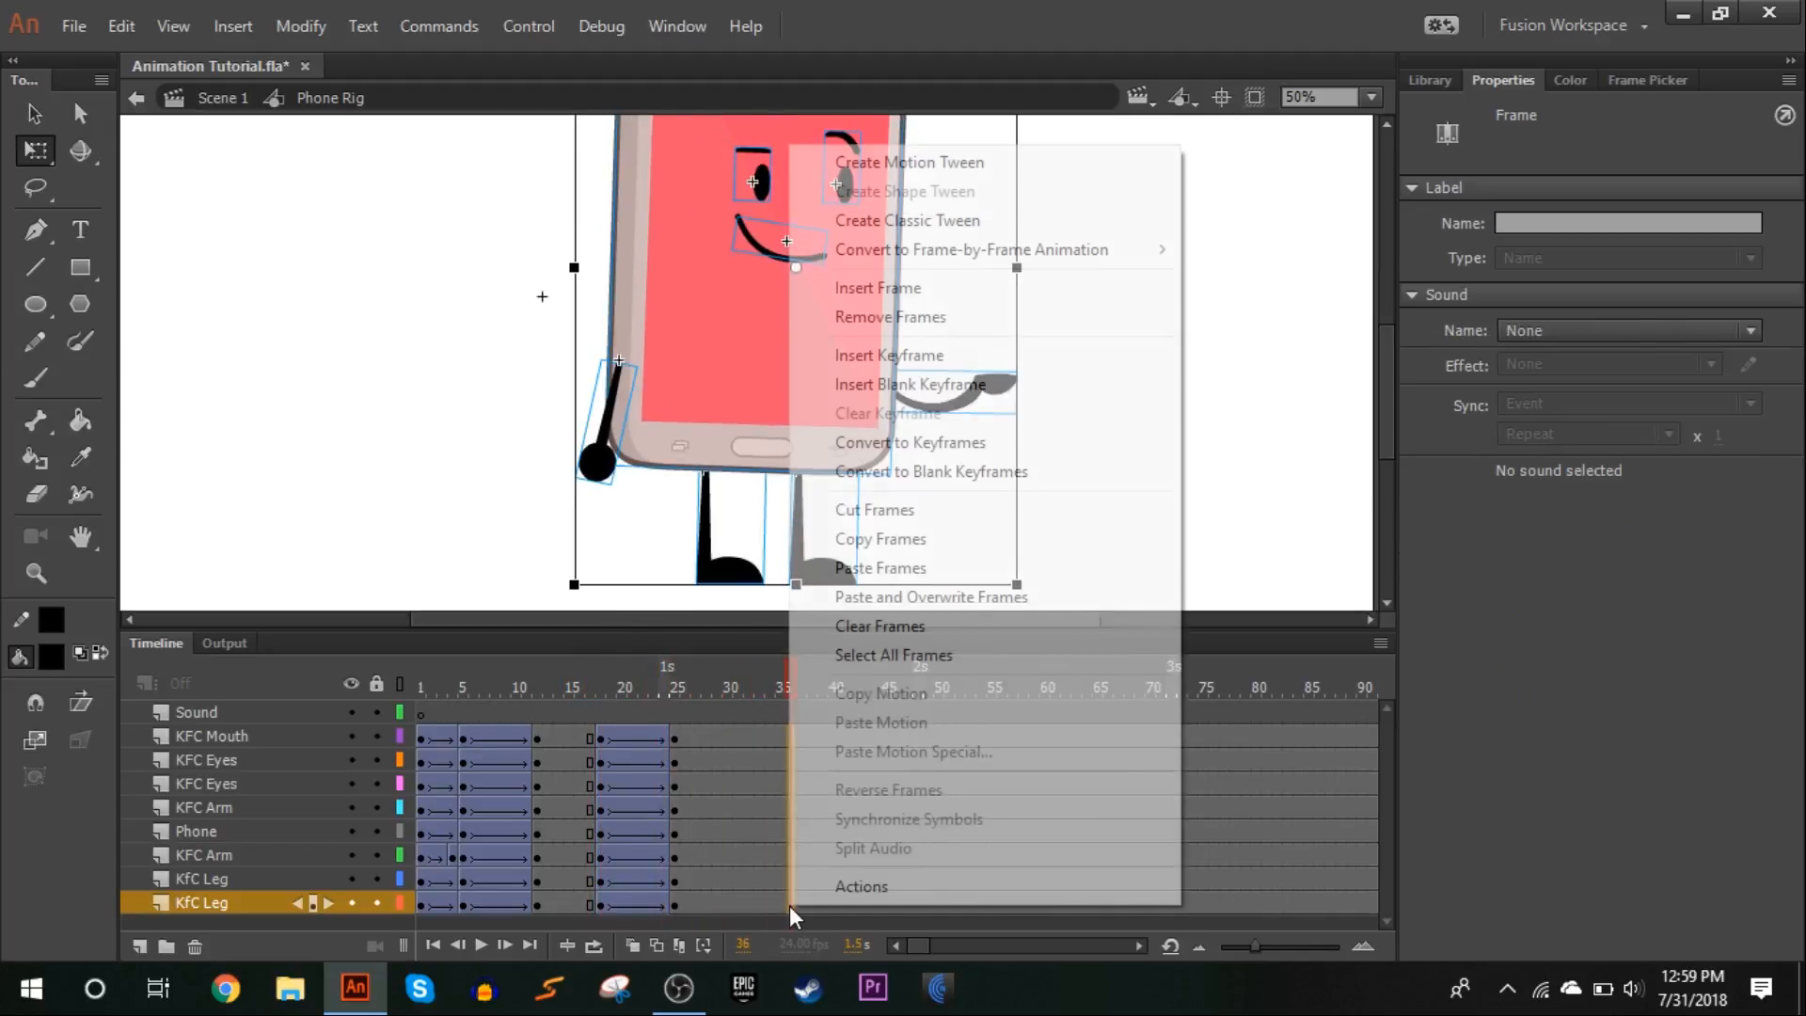
{"action": "left_click", "coordinate": [976, 383]}
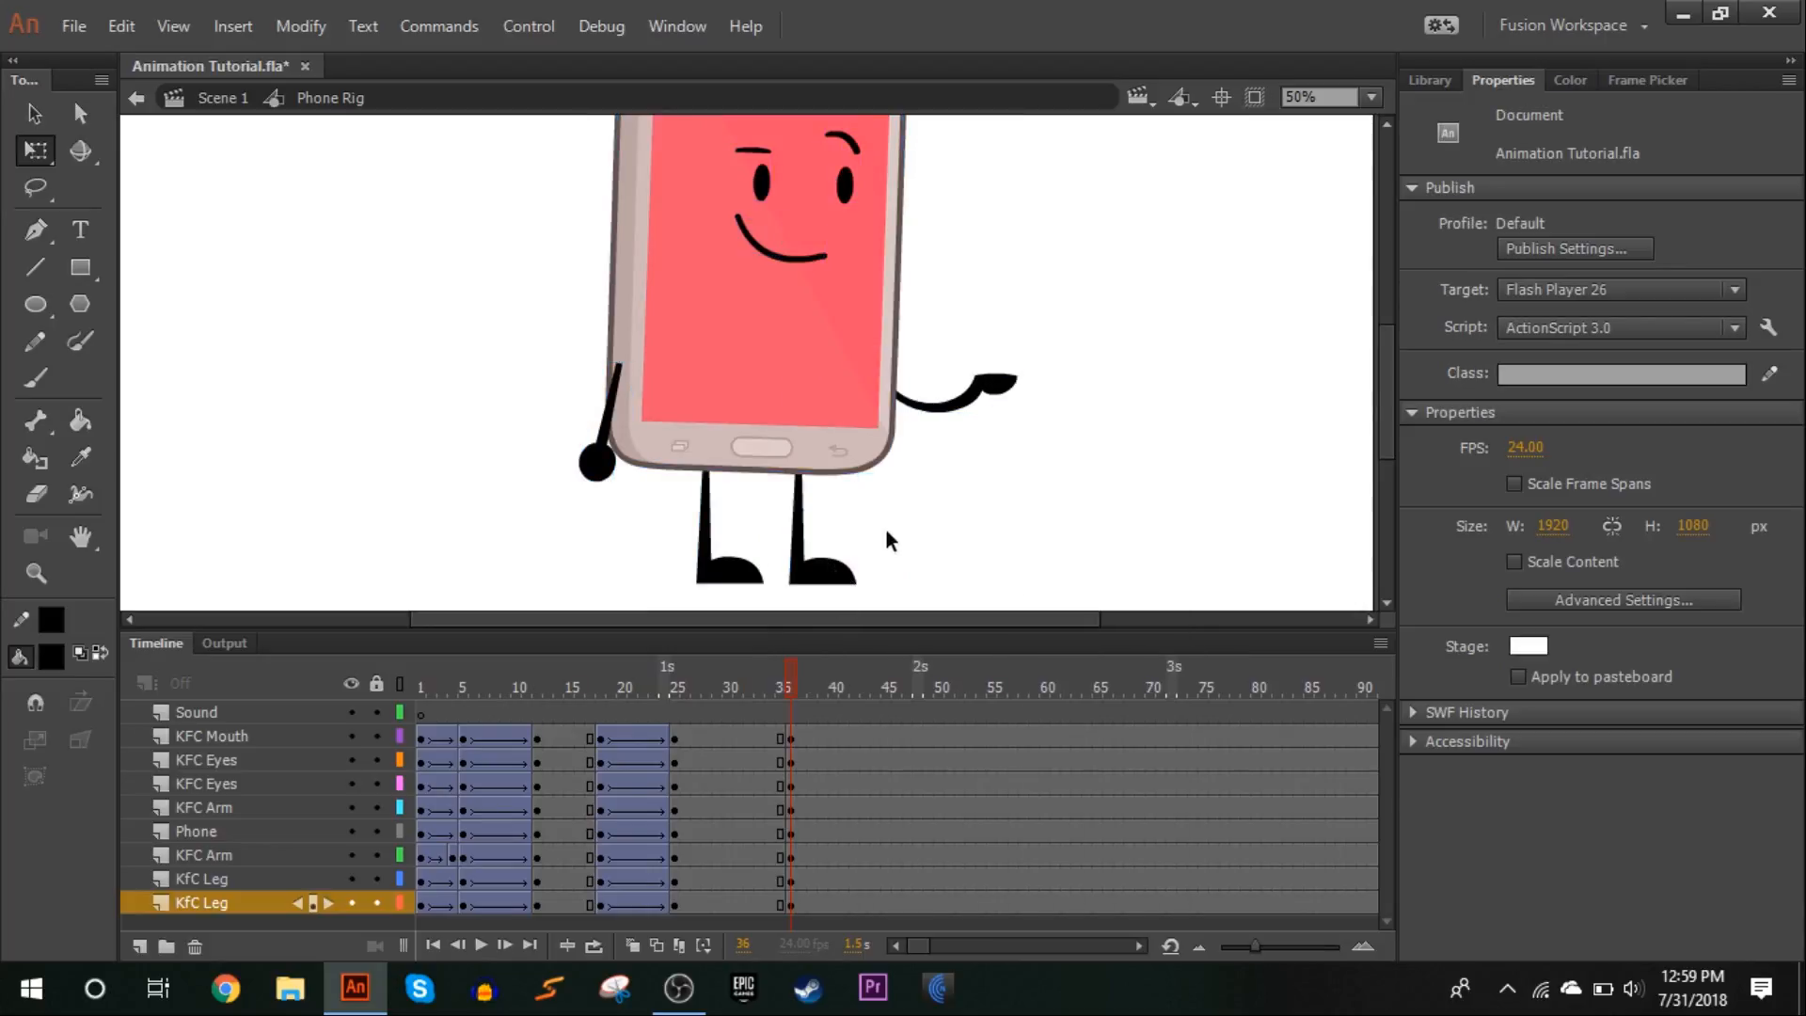
{"action": "left_click", "coordinate": [717, 544]}
{"action": "left_click", "coordinate": [1381, 97]}
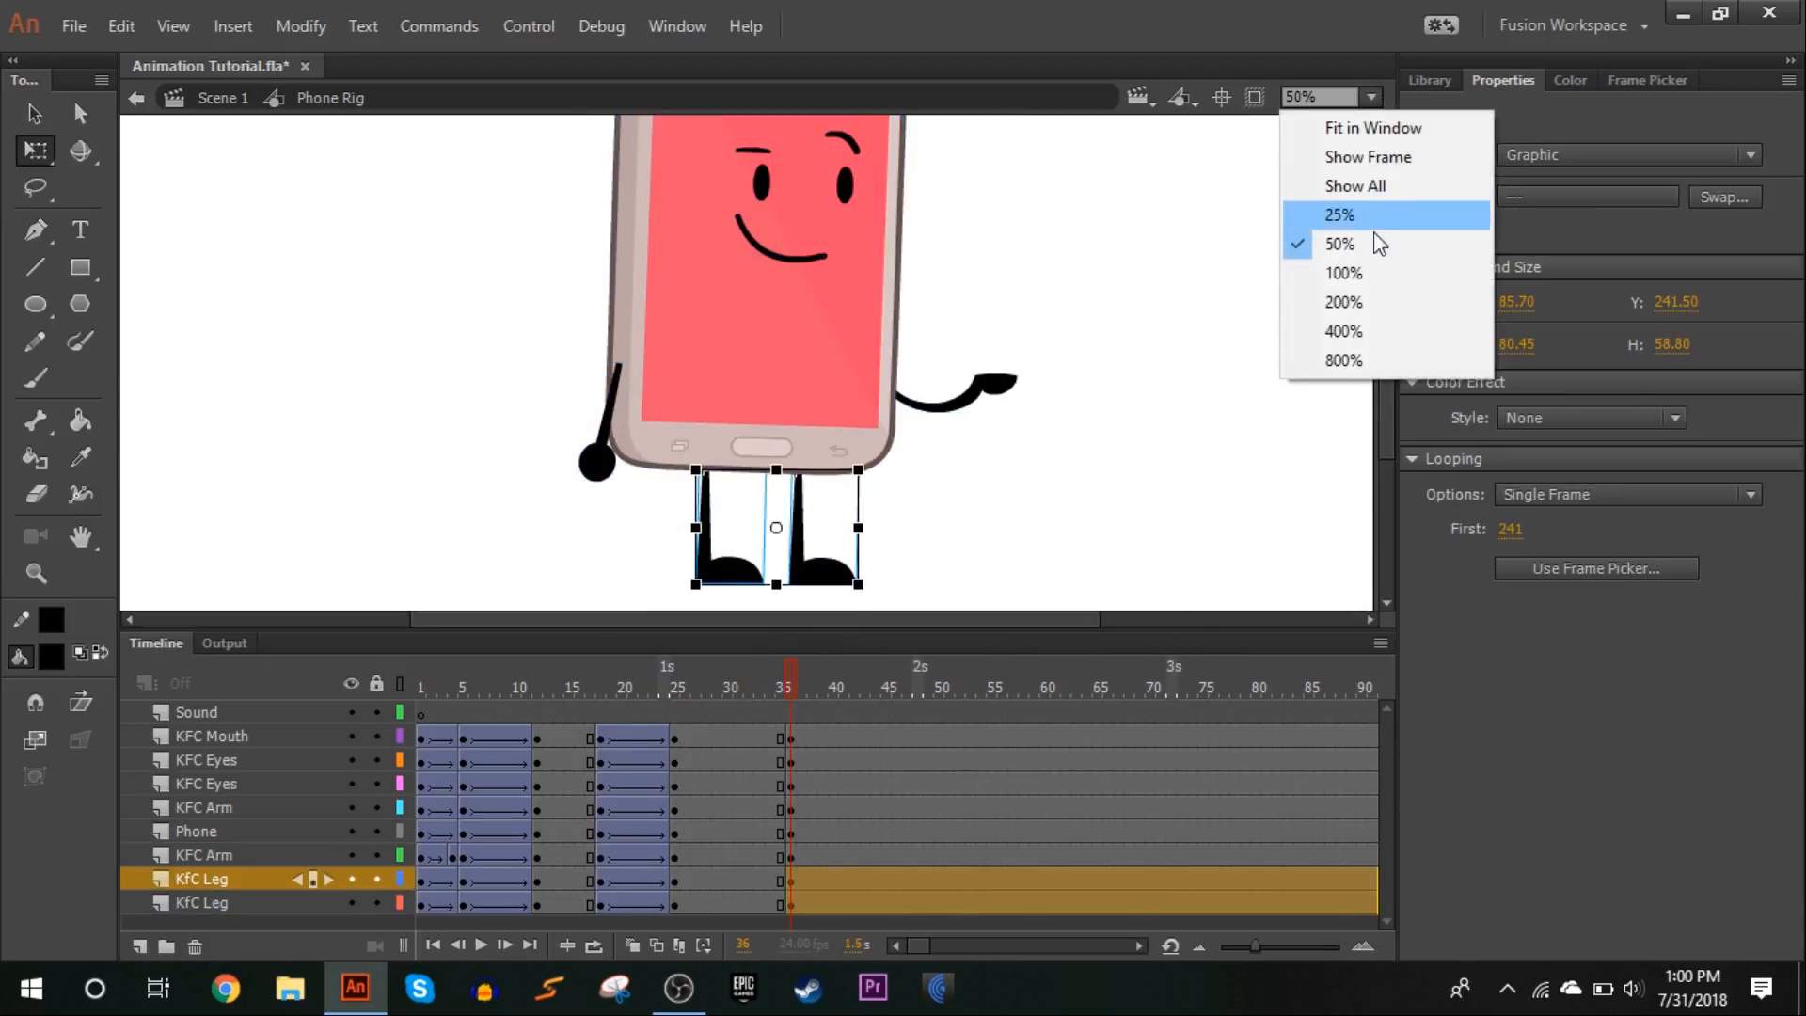
{"action": "left_click", "coordinate": [1382, 274]}
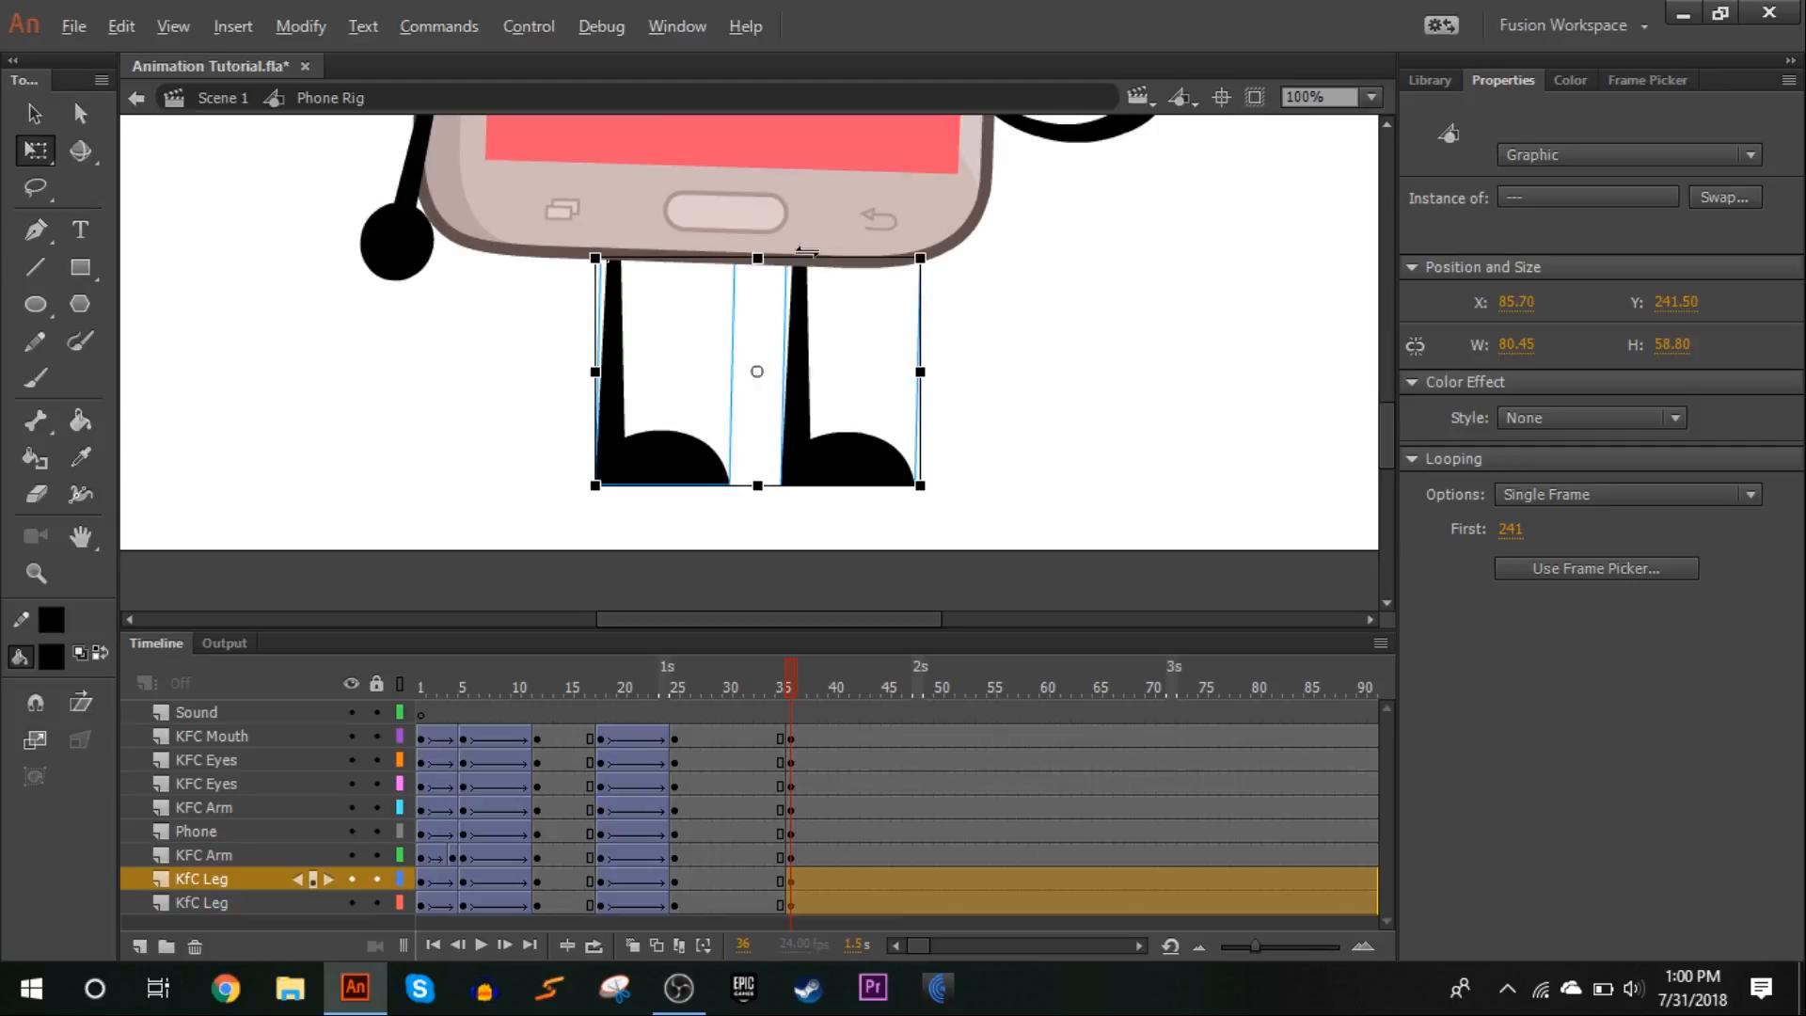
{"action": "left_click_drag", "start_coordinate": [807, 244], "coordinate": [800, 244]}
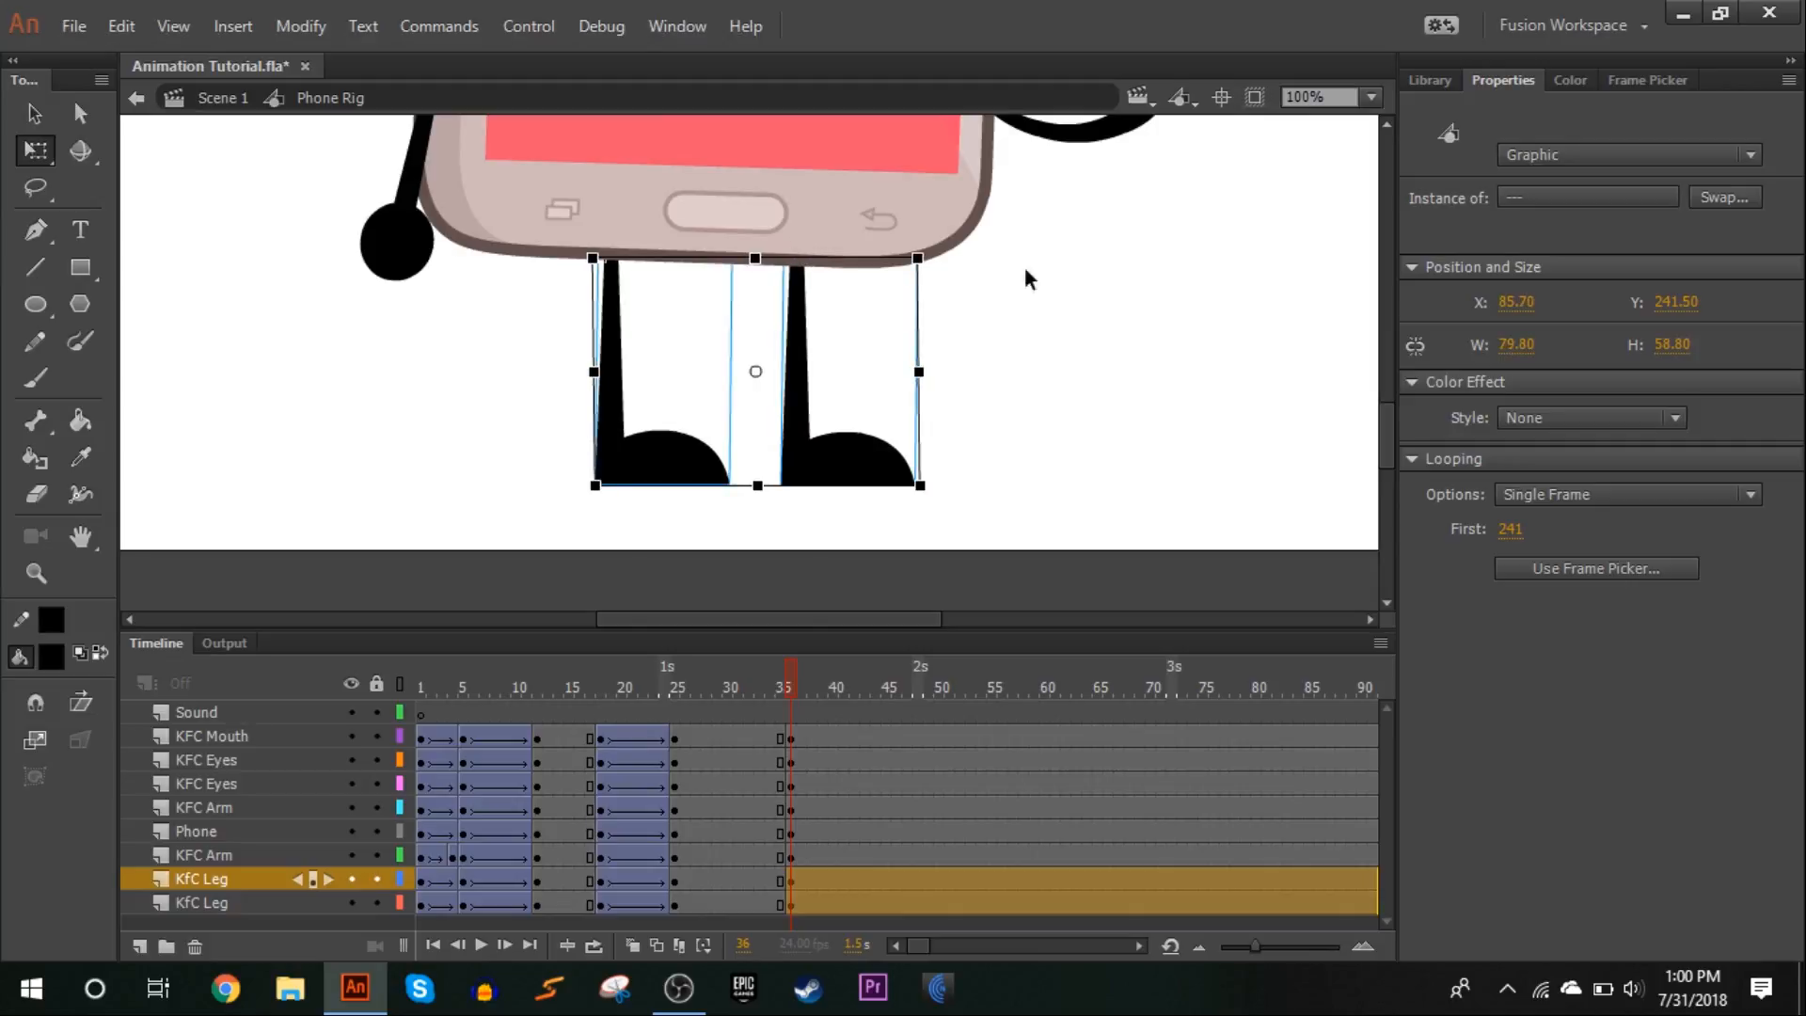
{"action": "left_click", "coordinate": [1074, 271]}
Rotate the phone body, face and arms slightly counterclockwise at frame 36 about a pivot placed between the legs
{"action": "scroll", "coordinate": [1074, 271], "scroll_direction": "up", "scroll_amount": 3}
{"action": "left_click_drag", "start_coordinate": [1193, 388], "coordinate": [177, 13]}
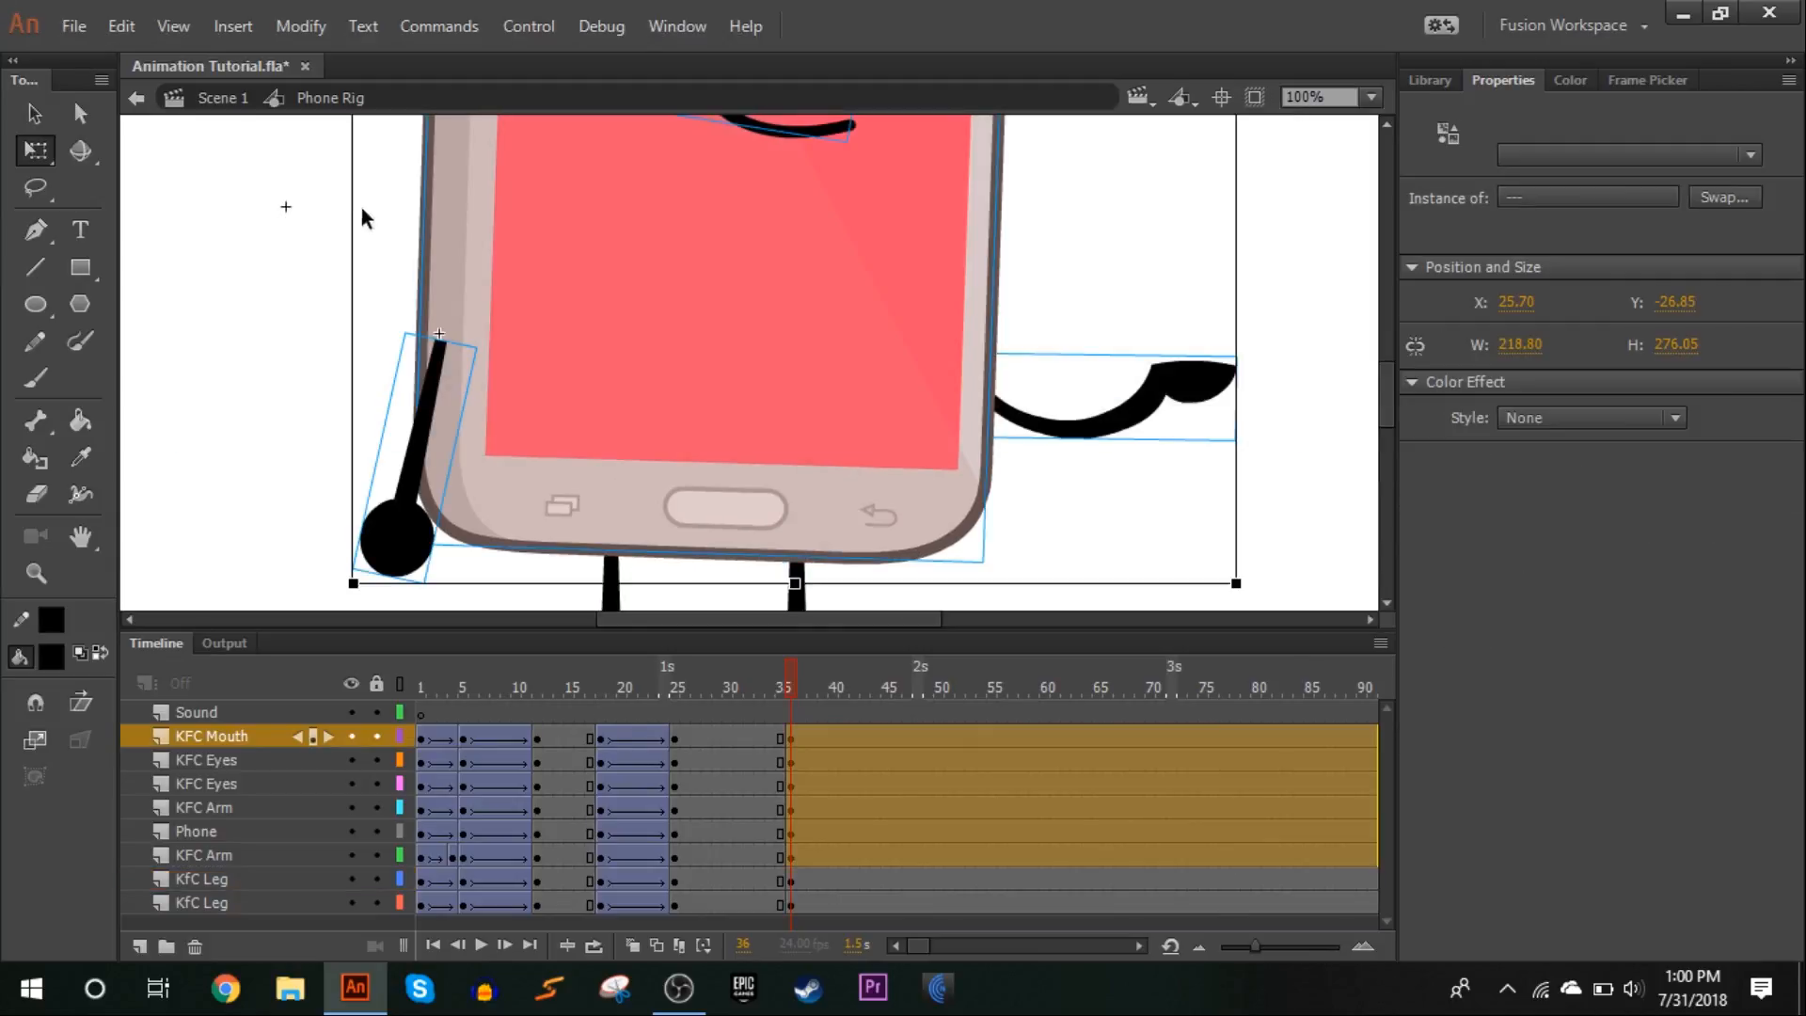
{"action": "scroll", "coordinate": [843, 218], "scroll_direction": "up", "scroll_amount": 3}
{"action": "left_click_drag", "start_coordinate": [795, 344], "coordinate": [750, 616]}
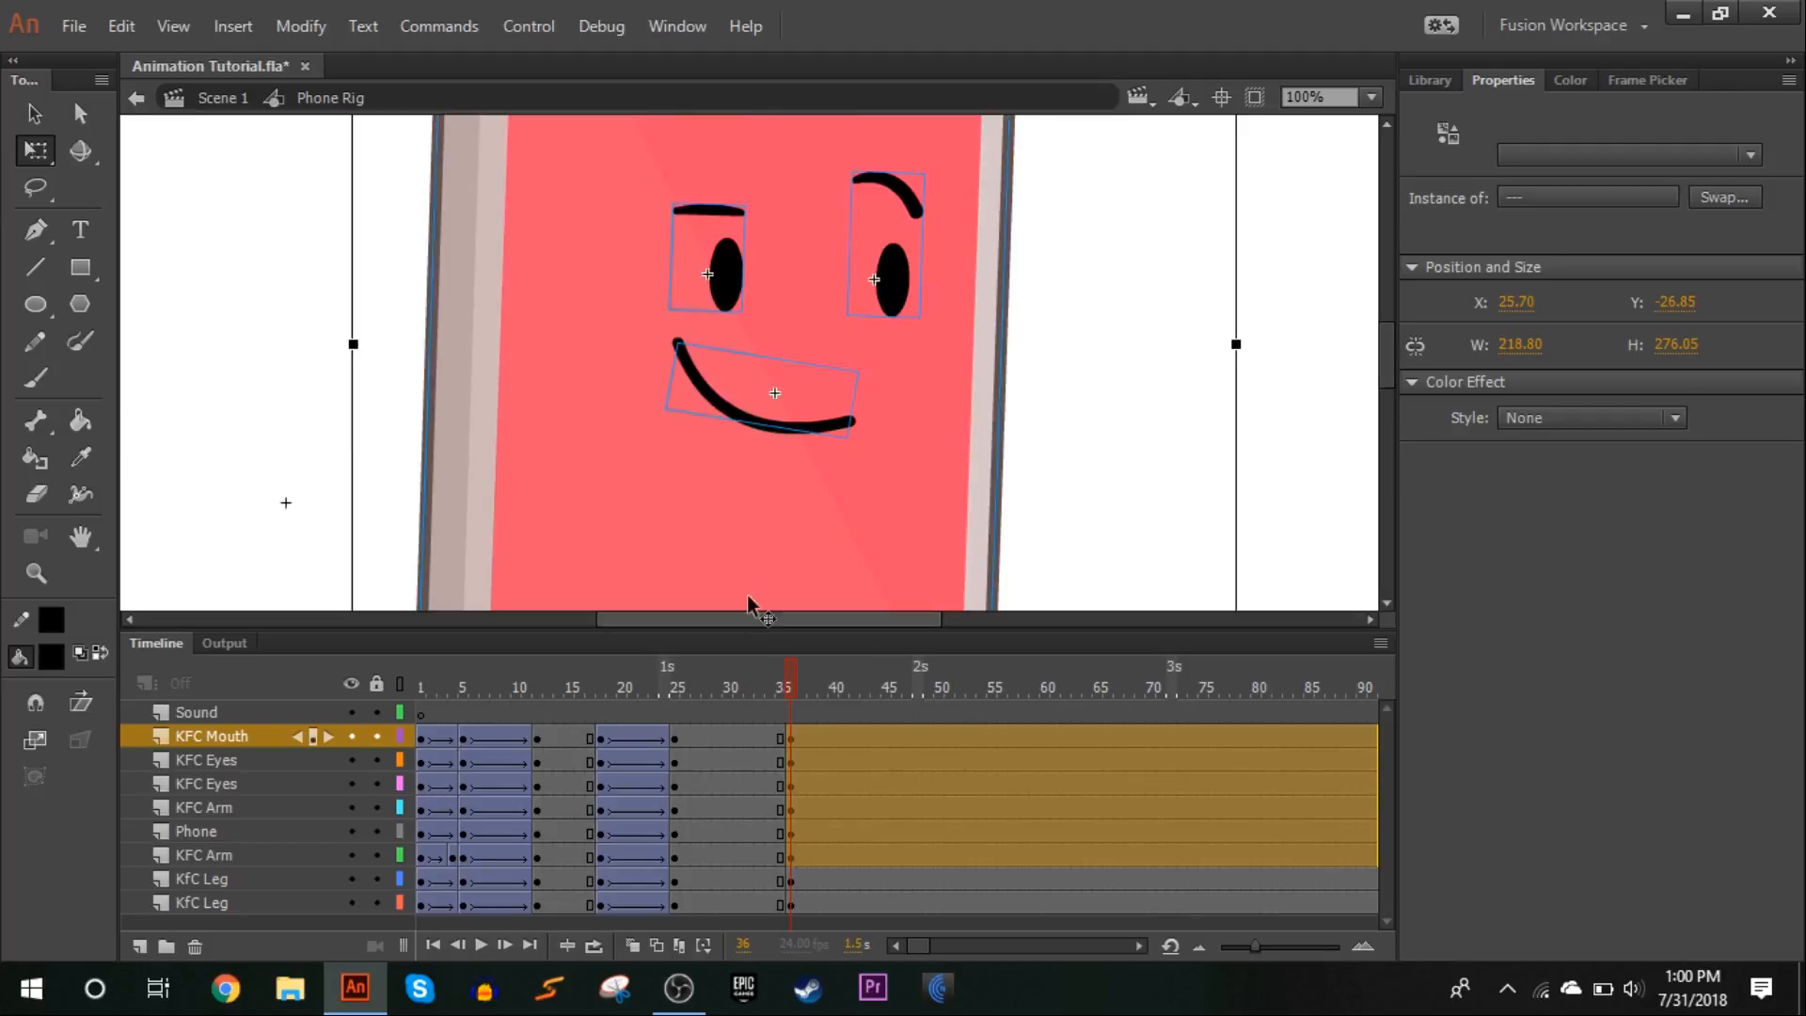
{"action": "scroll", "coordinate": [767, 306], "scroll_direction": "down", "scroll_amount": 3}
{"action": "scroll", "coordinate": [749, 343], "scroll_direction": "down", "scroll_amount": 3}
{"action": "left_click_drag", "start_coordinate": [718, 306], "coordinate": [717, 395]}
{"action": "left_click_drag", "start_coordinate": [1249, 303], "coordinate": [1217, 358]}
{"action": "left_click", "coordinate": [1217, 358]}
Rotate the outstretched arm at frame 36 slightly counterclockwise about its shoulder
{"action": "scroll", "coordinate": [1214, 362], "scroll_direction": "up", "scroll_amount": 3}
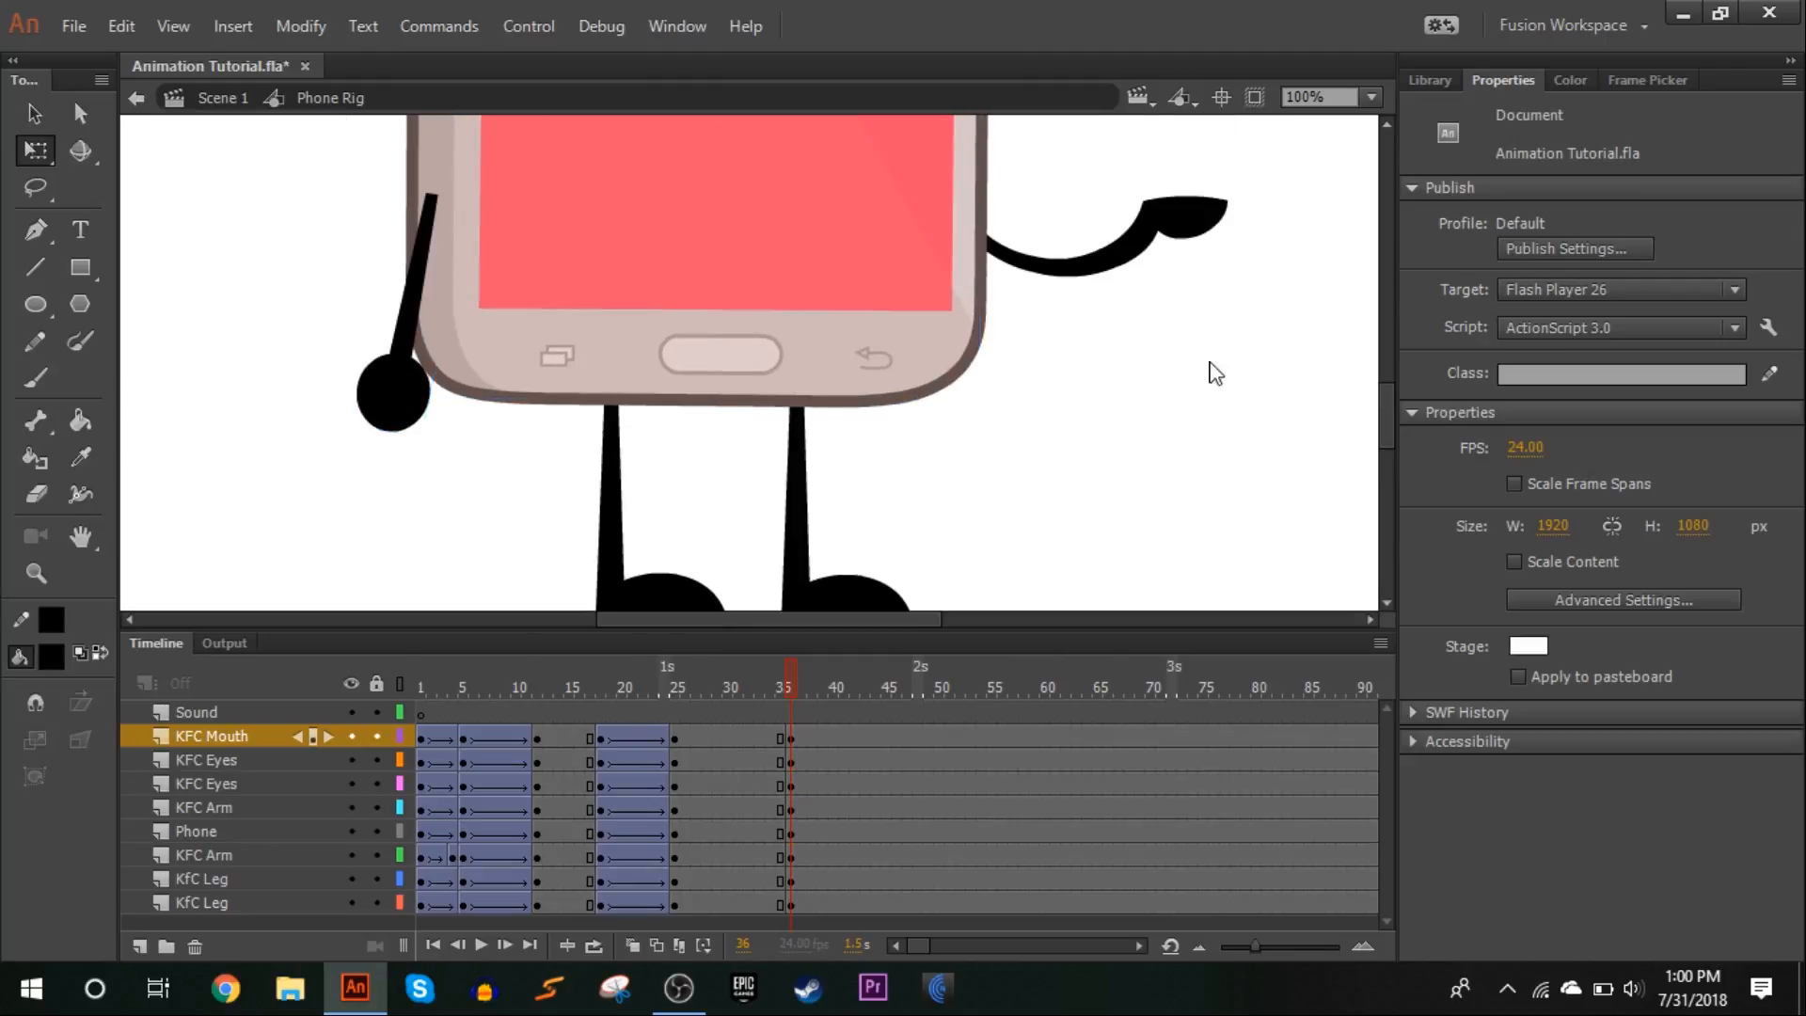
{"action": "left_click", "coordinate": [1216, 231]}
{"action": "left_click_drag", "start_coordinate": [1229, 188], "coordinate": [1235, 175]}
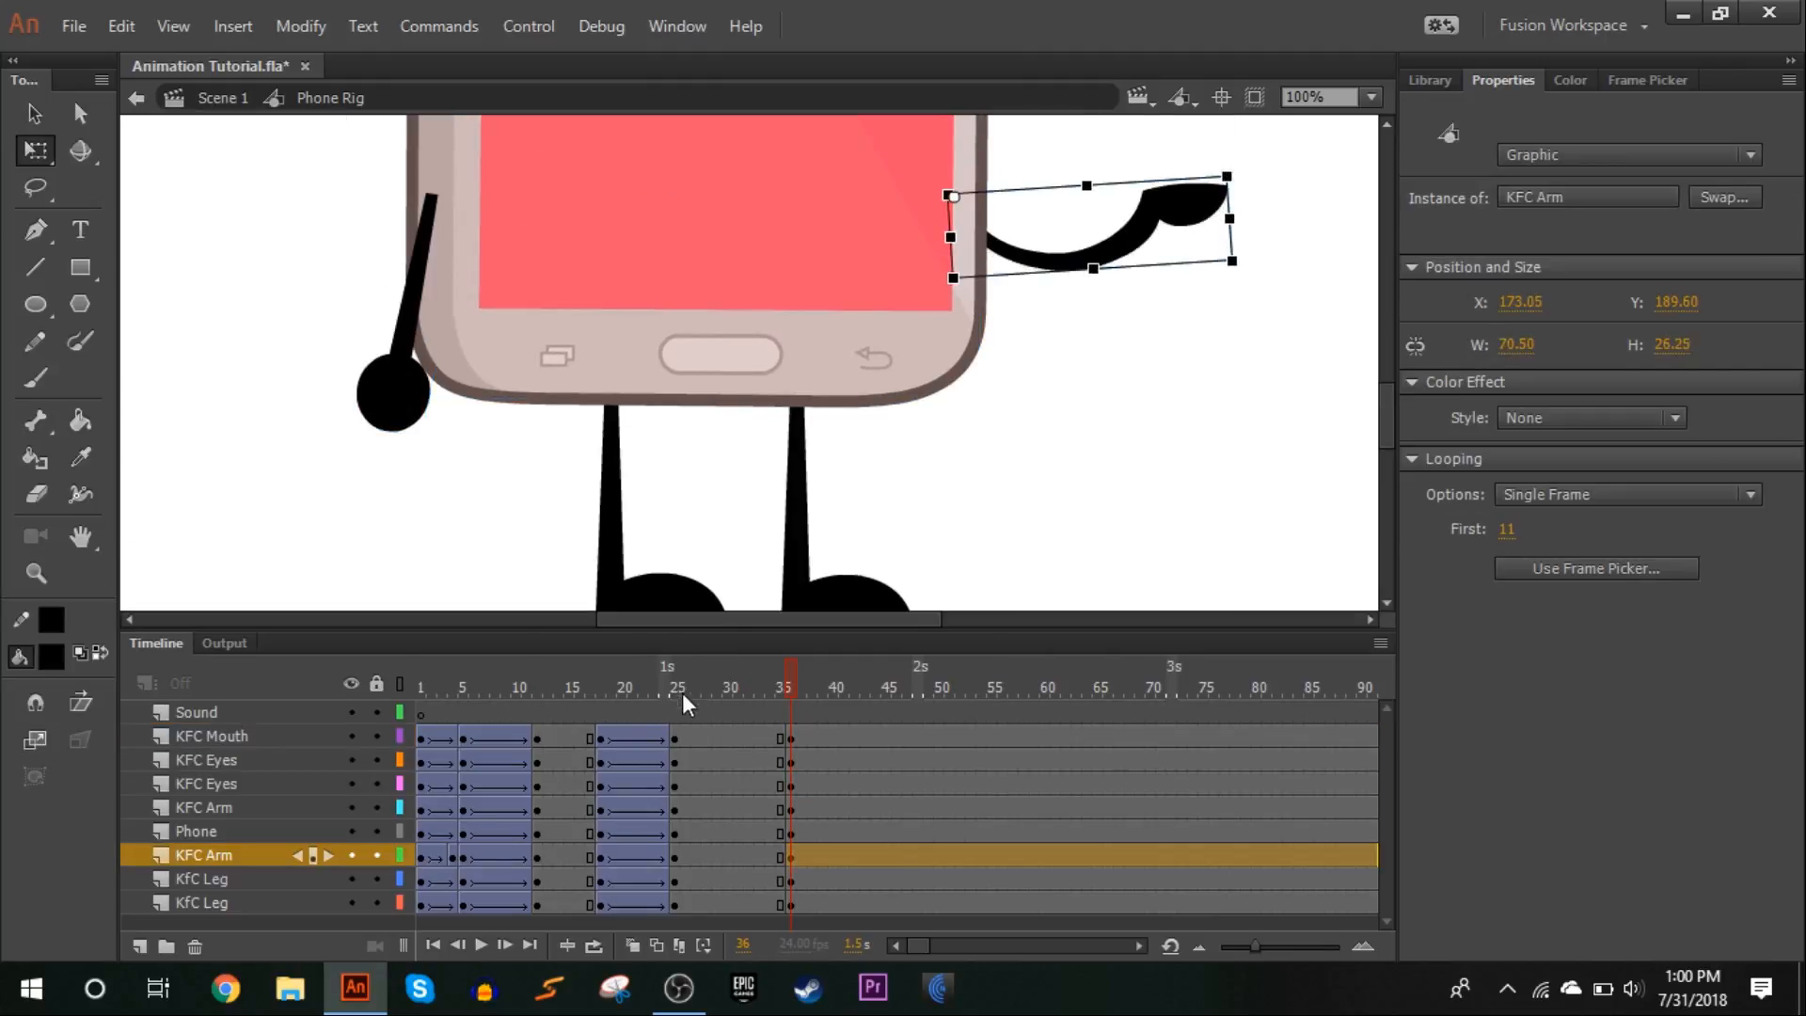
Create classic tweens from frame 25 to 36 on all character layers with a classic ease of 100 out, and play the animation back
{"action": "left_click_drag", "start_coordinate": [679, 734], "coordinate": [747, 905]}
{"action": "right_click", "coordinate": [747, 896]}
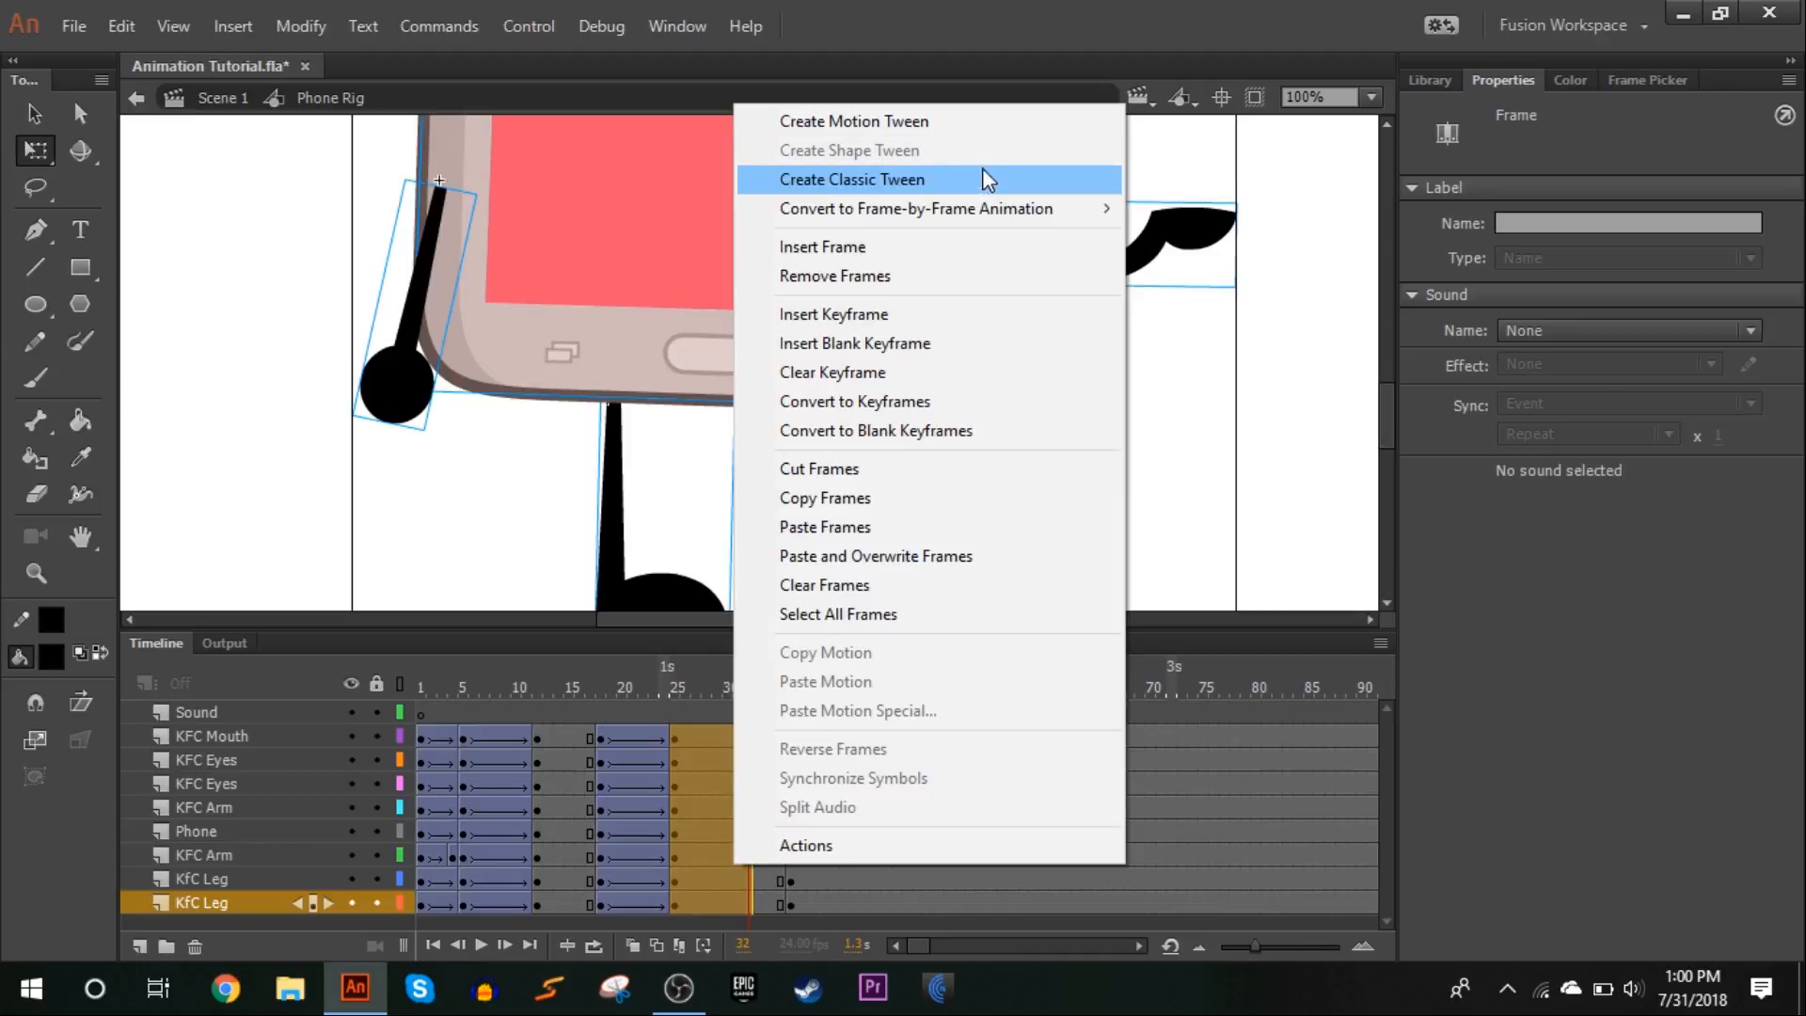
{"action": "left_click", "coordinate": [983, 174]}
{"action": "left_click", "coordinate": [1548, 376]}
{"action": "left_click_drag", "start_coordinate": [1210, 443], "coordinate": [1599, 272]}
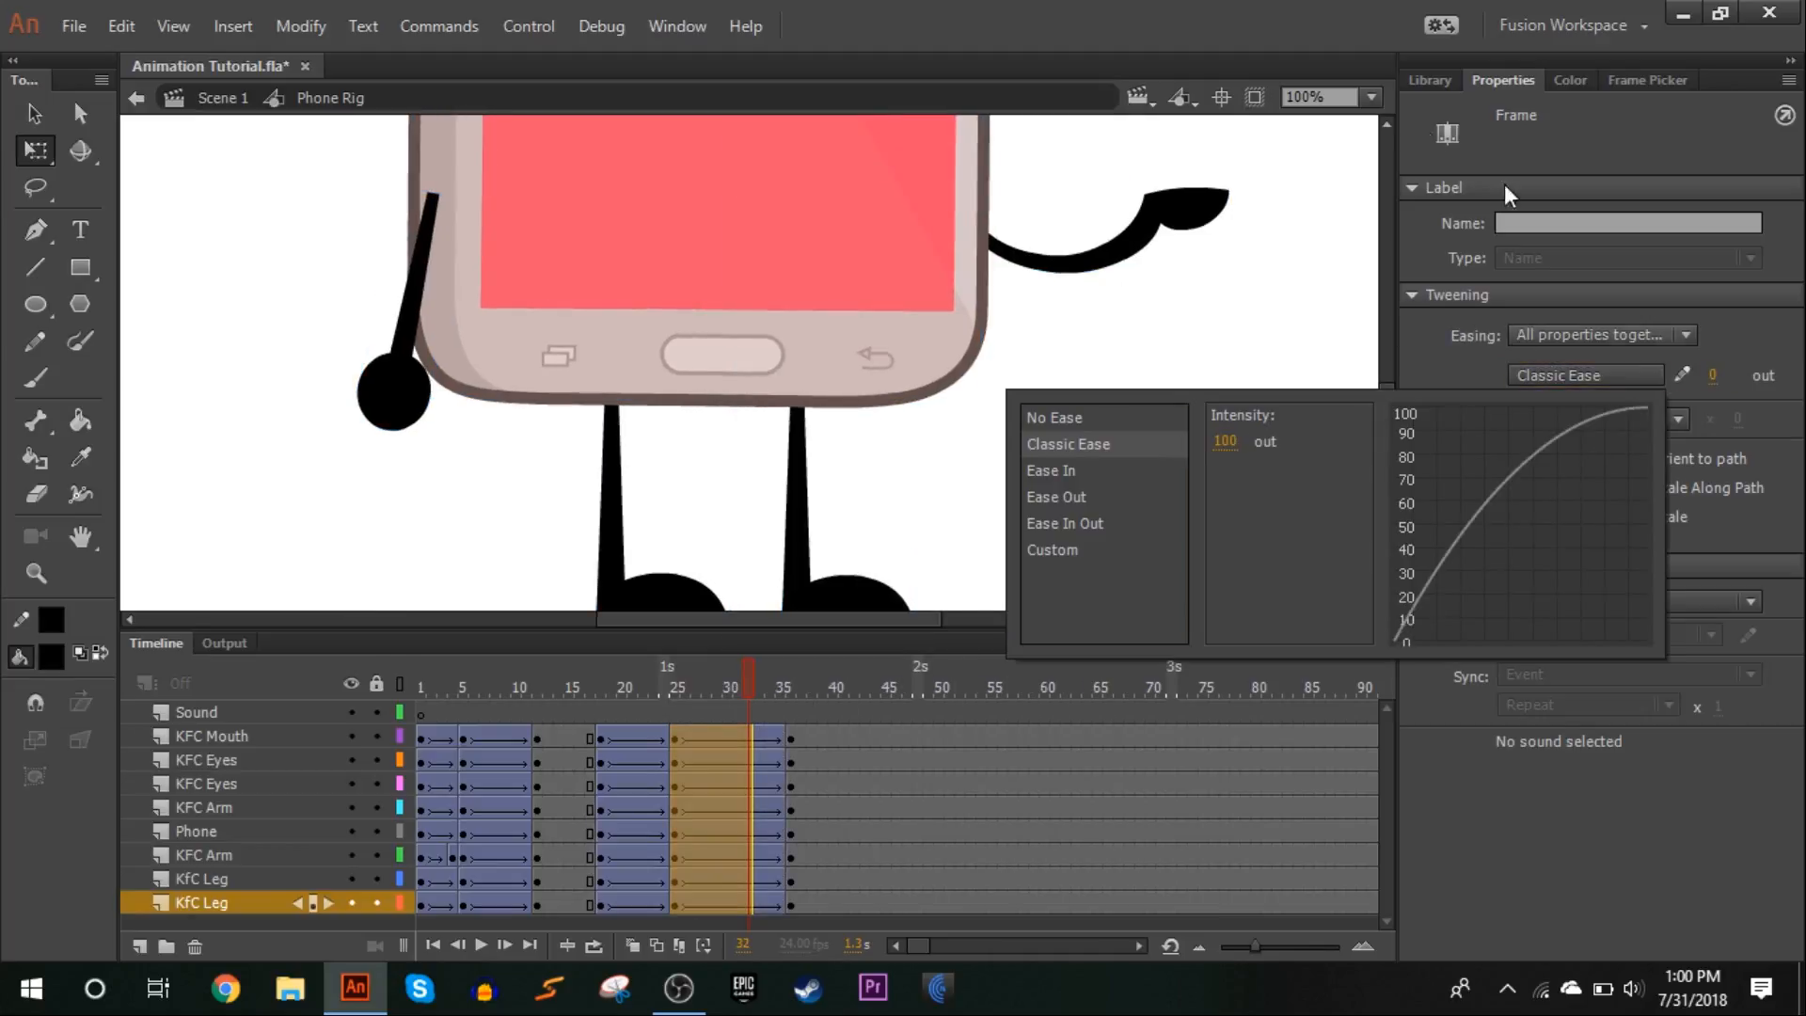
{"action": "left_click", "coordinate": [1372, 97]}
{"action": "left_click", "coordinate": [1369, 156]}
{"action": "mouse_move", "coordinate": [589, 682]}
{"action": "left_mouse_down"}
{"action": "mouse_move", "coordinate": [754, 536]}
{"action": "mouse_move", "coordinate": [601, 619]}
{"action": "mouse_move", "coordinate": [599, 649]}
{"action": "left_mouse_up"}
{"action": "left_click", "coordinate": [482, 946]}
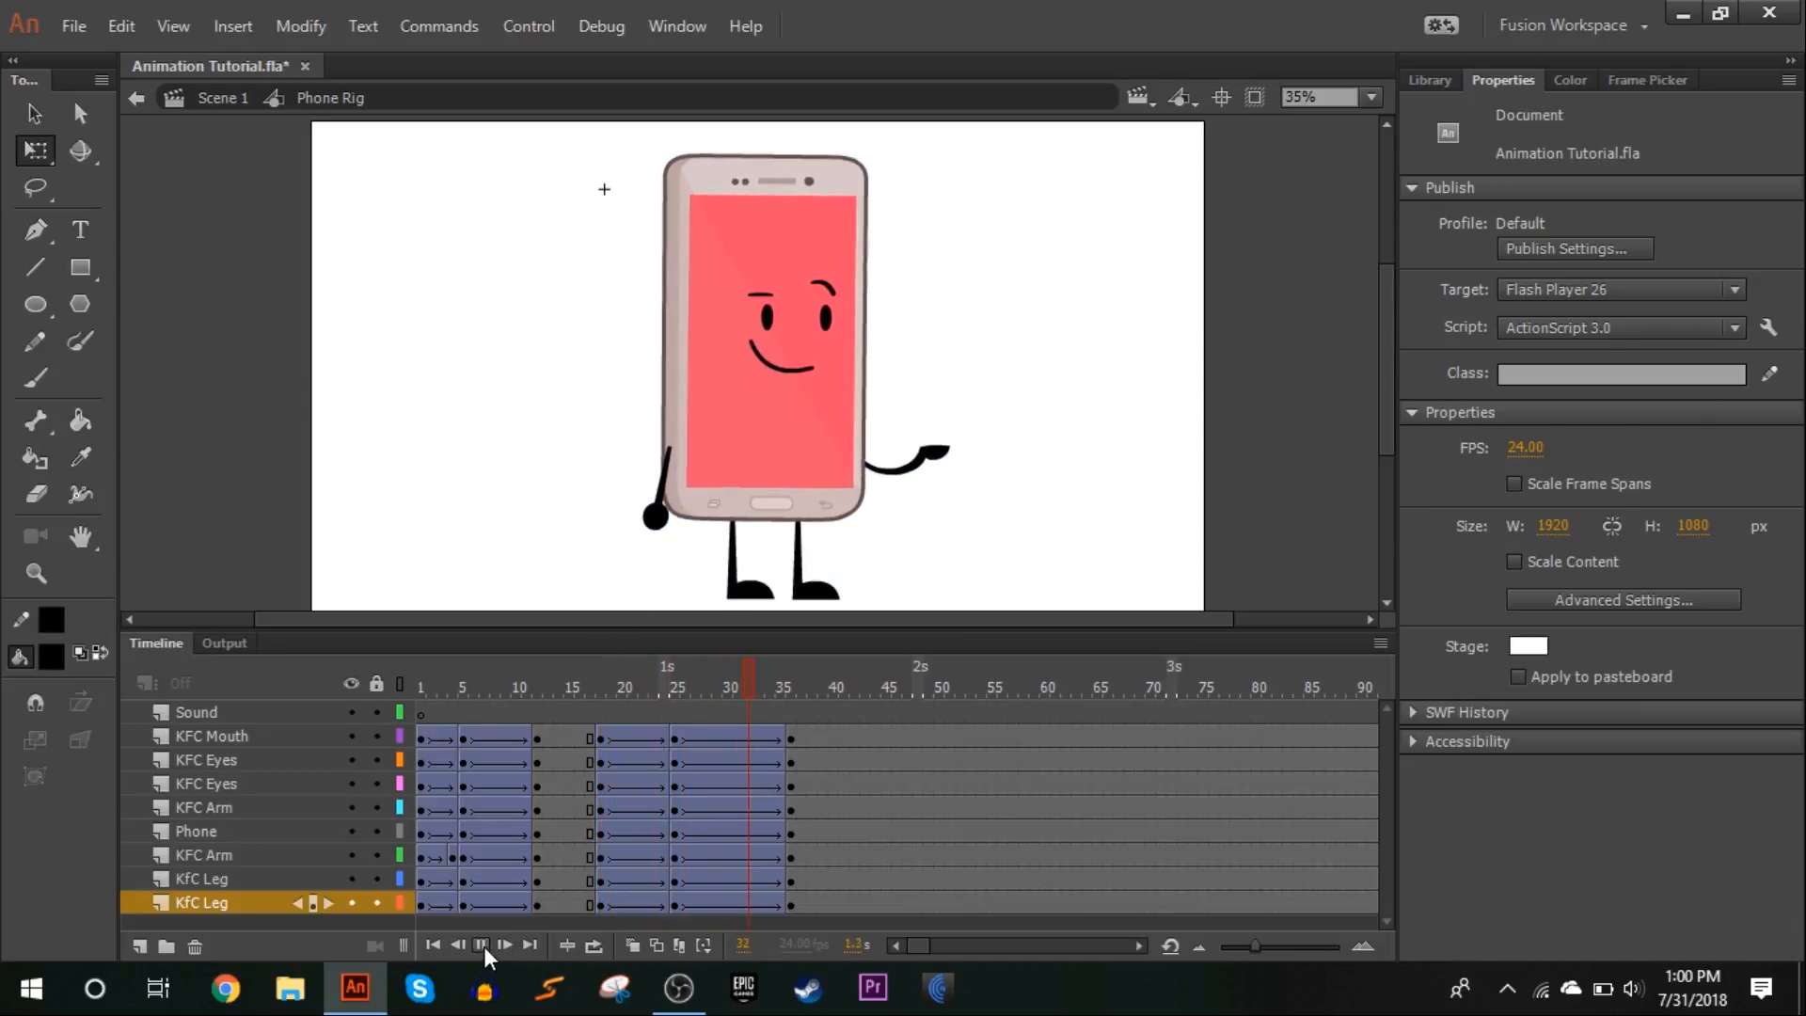
Insert keyframes at frame 22 on all character layers, inside the tween between frames 18 and 25
{"action": "left_click_drag", "start_coordinate": [600, 691], "coordinate": [664, 930]}
{"action": "left_click", "coordinate": [642, 753]}
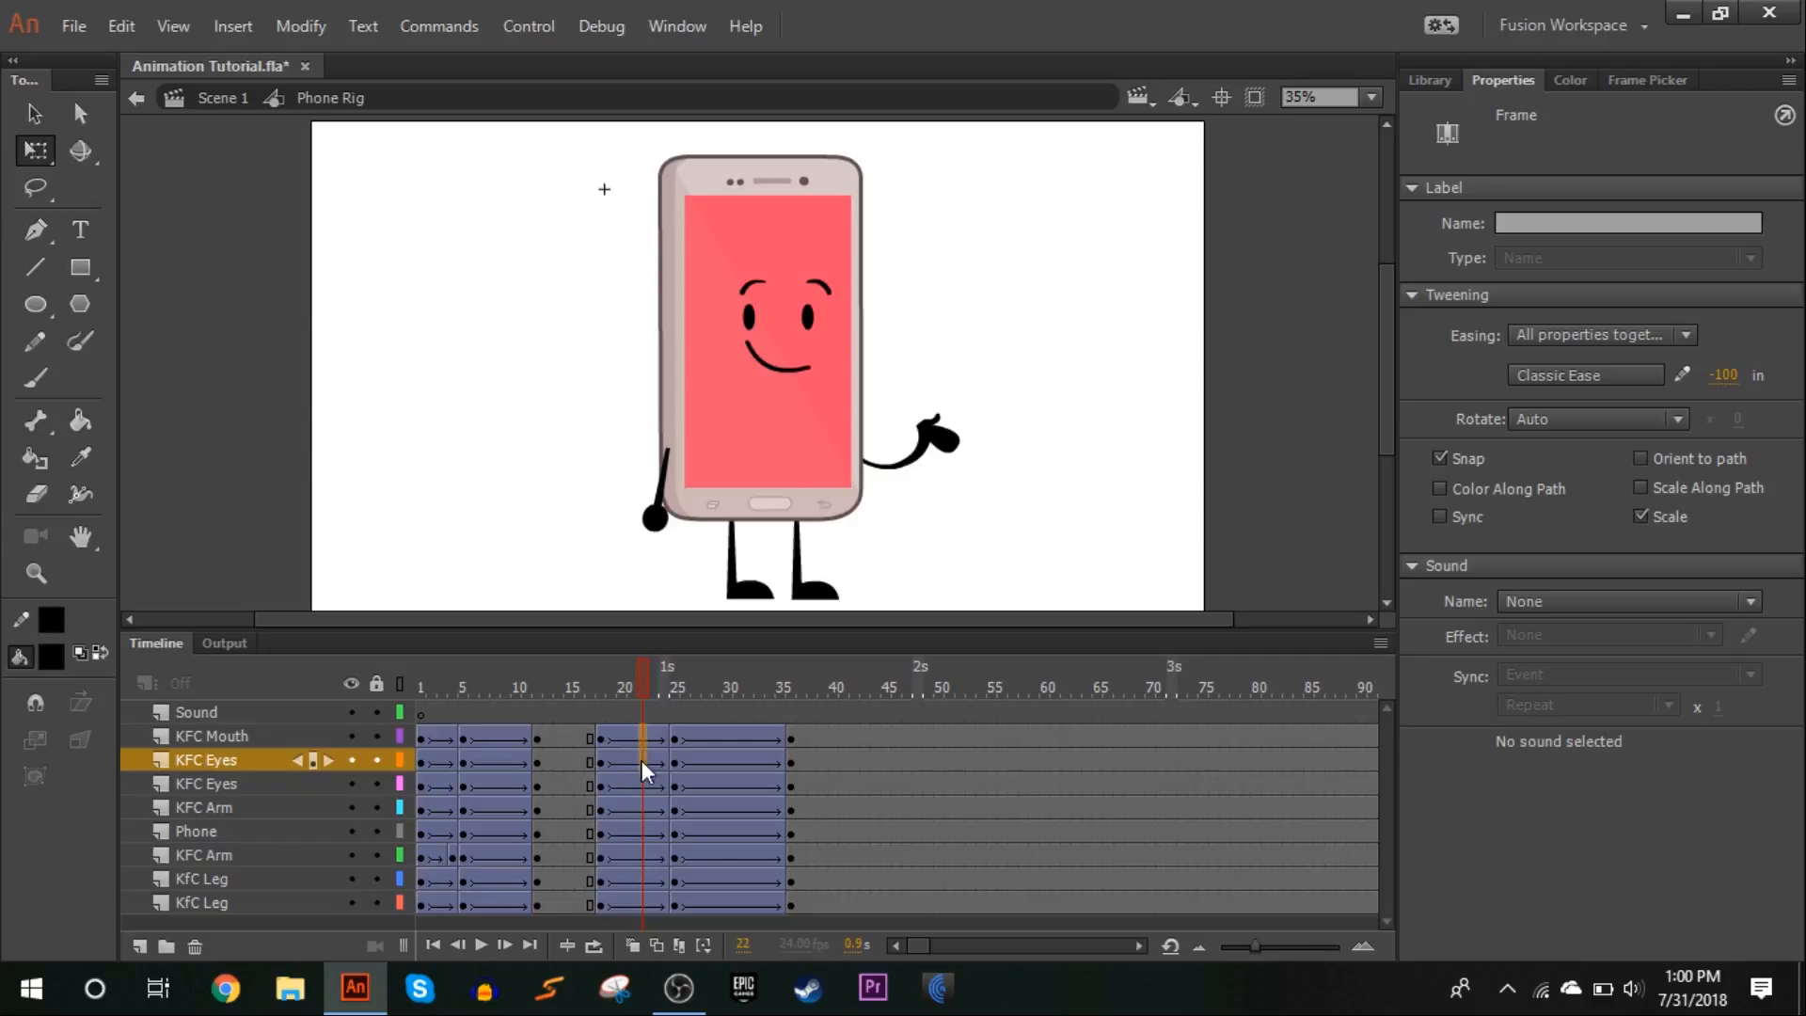
{"action": "left_click", "coordinate": [644, 909]}
{"action": "right_click", "coordinate": [644, 907]}
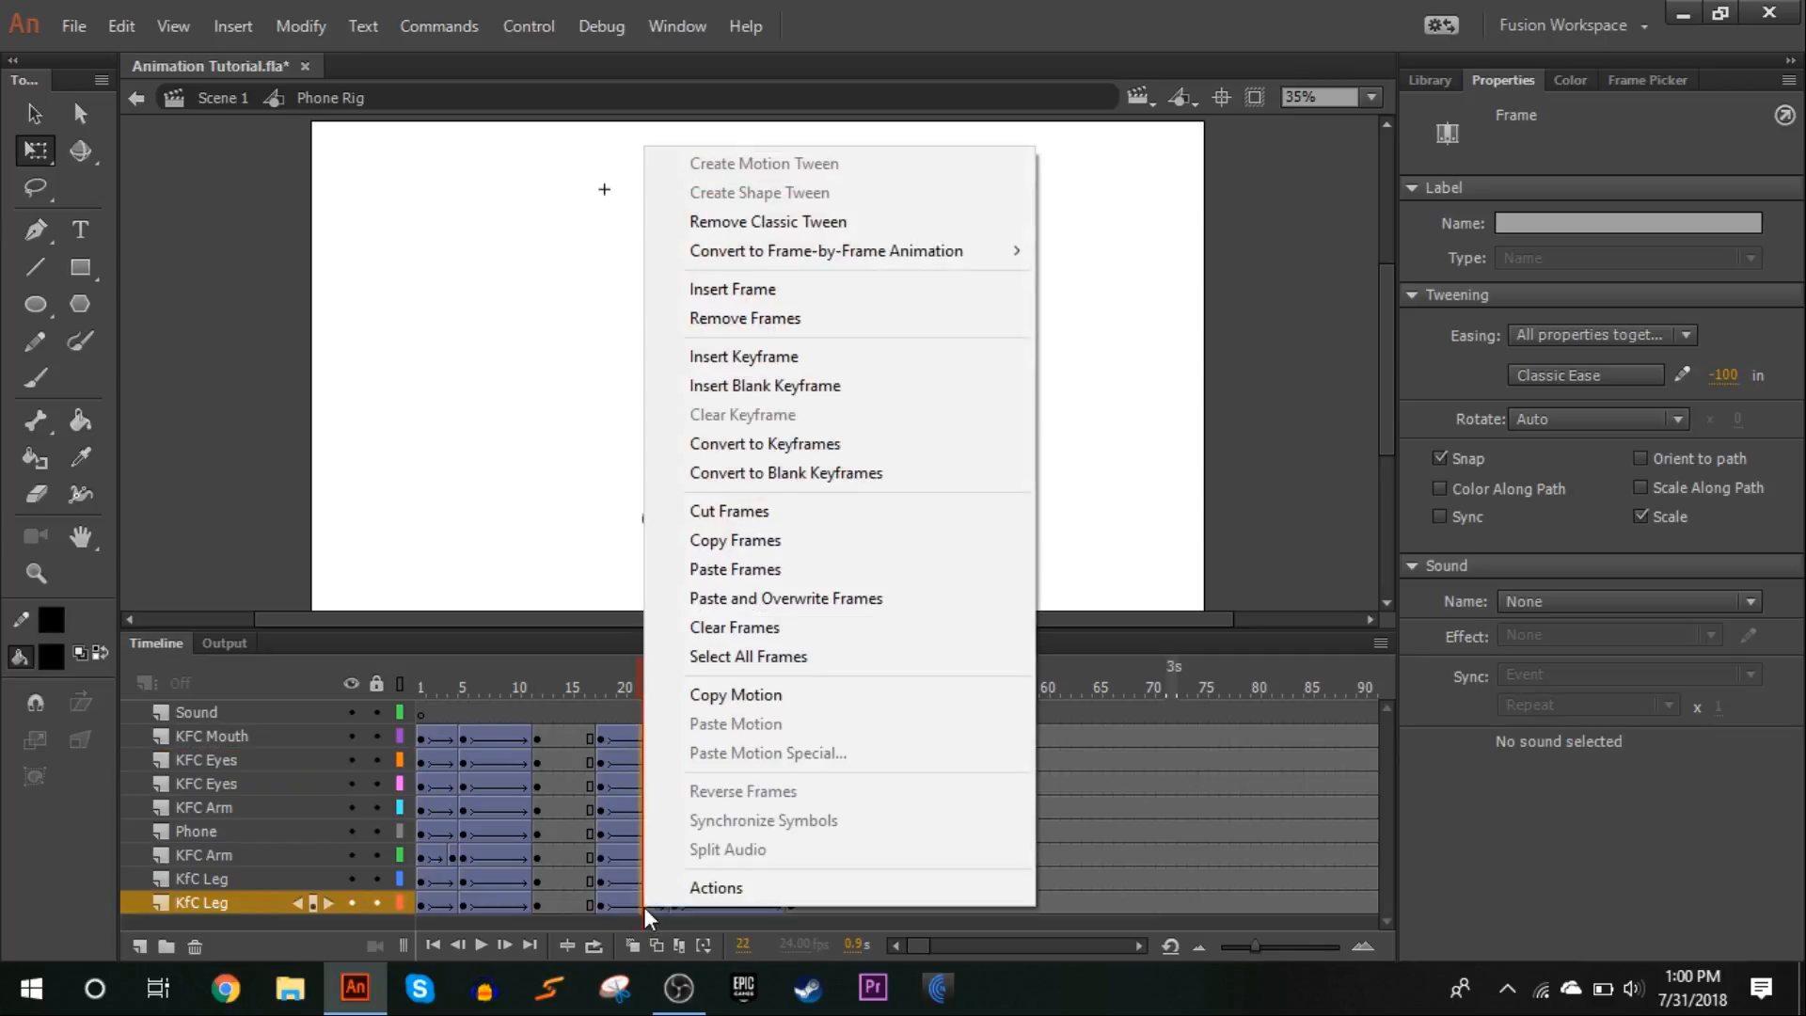
{"action": "left_click", "coordinate": [711, 365]}
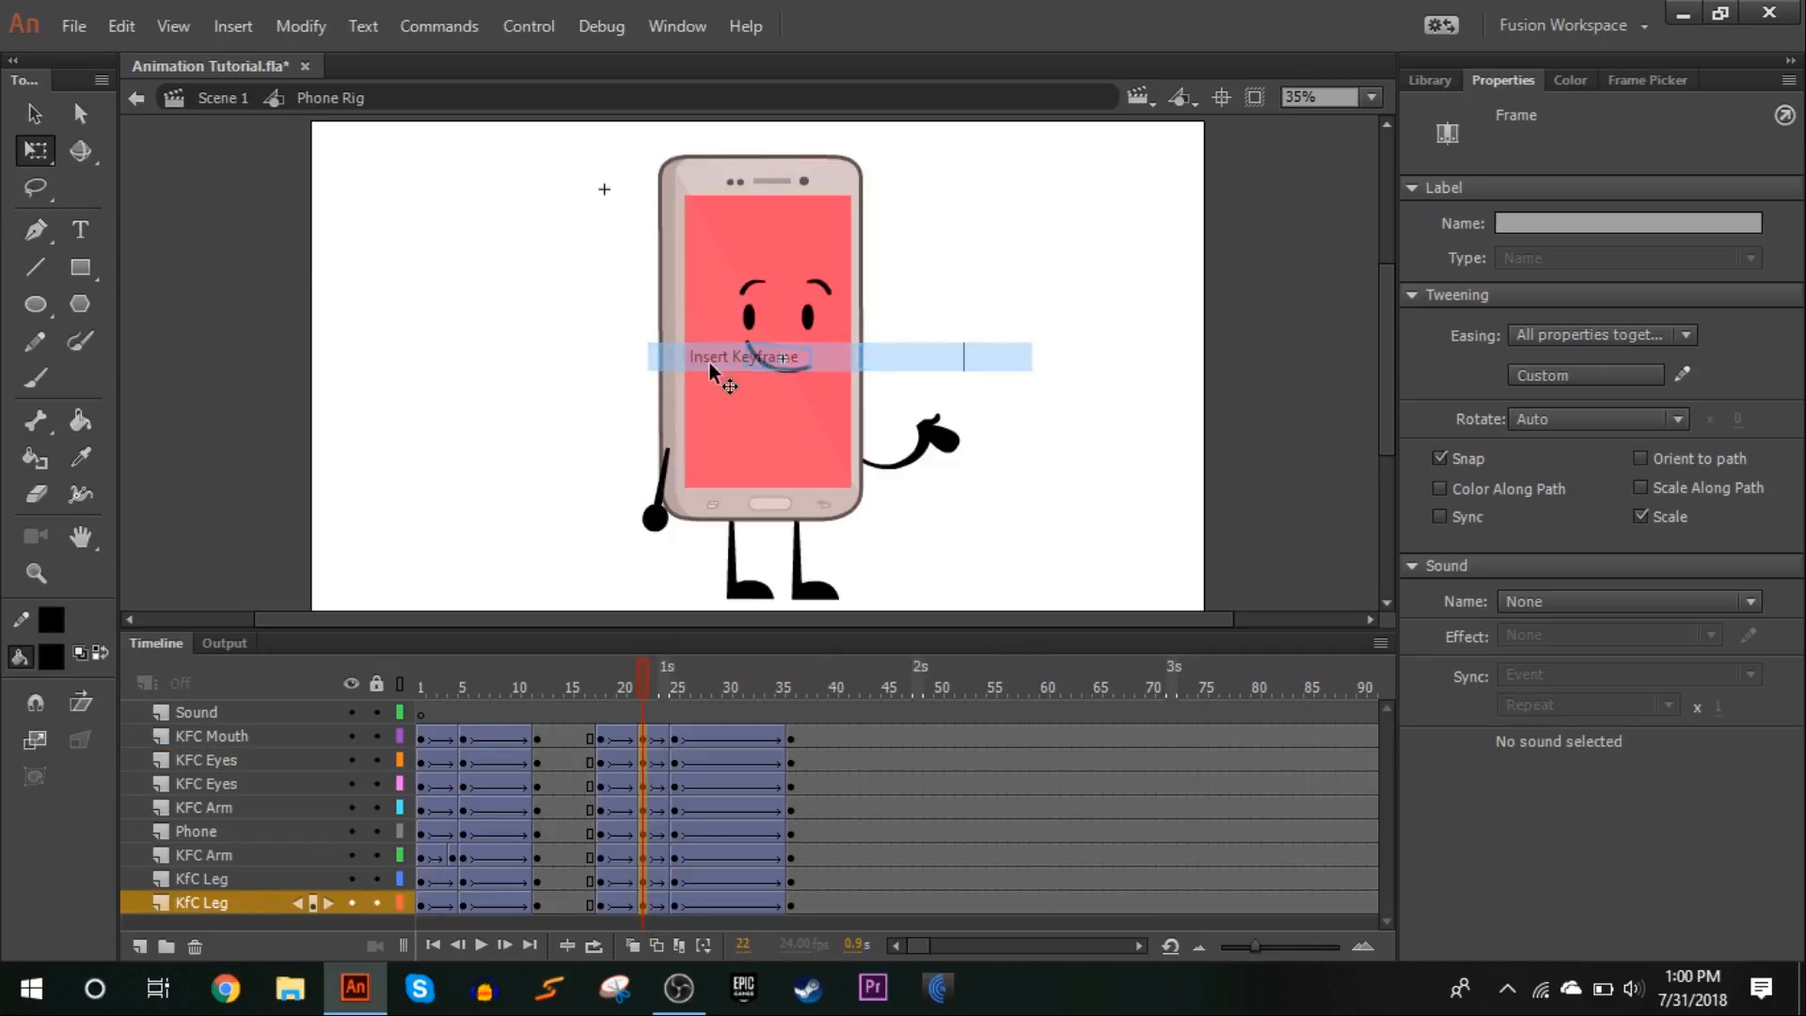
Nudge the phone body, face and arms down at frame 22, with the eyes and mouth moved slightly further down
{"action": "left_click", "coordinate": [981, 346]}
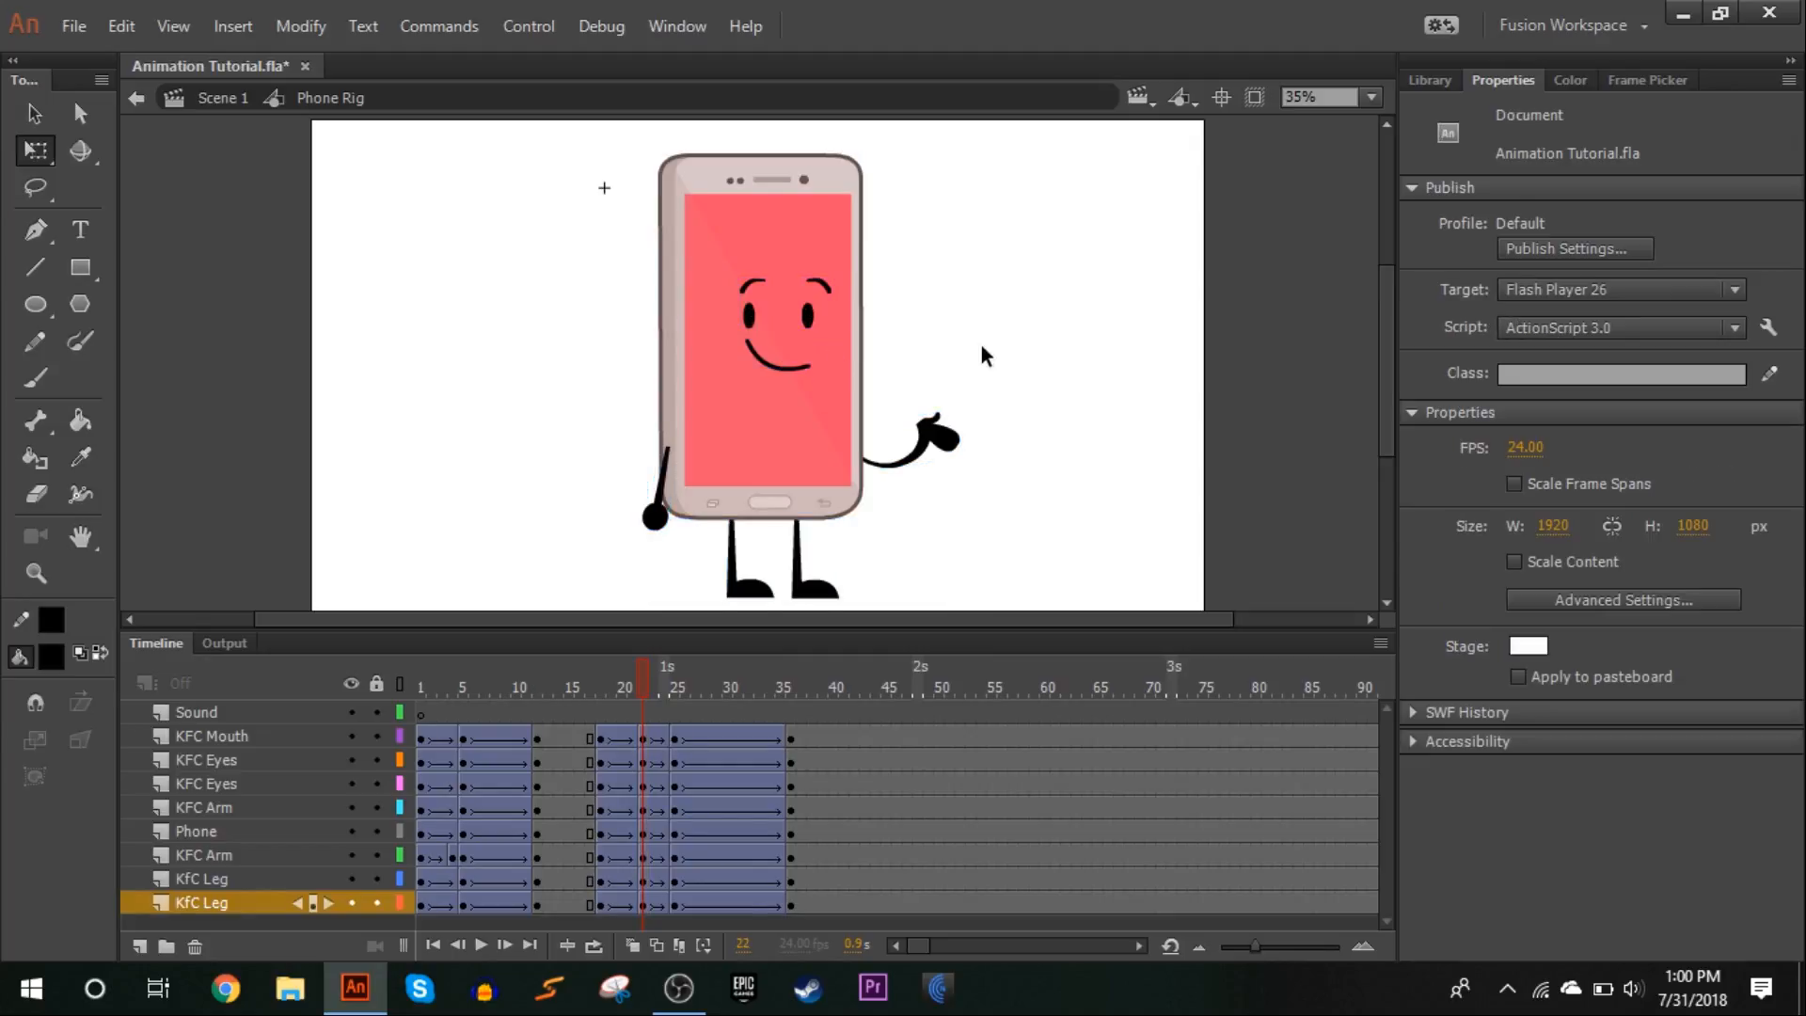
{"action": "left_click_drag", "start_coordinate": [1127, 470], "coordinate": [121, 12]}
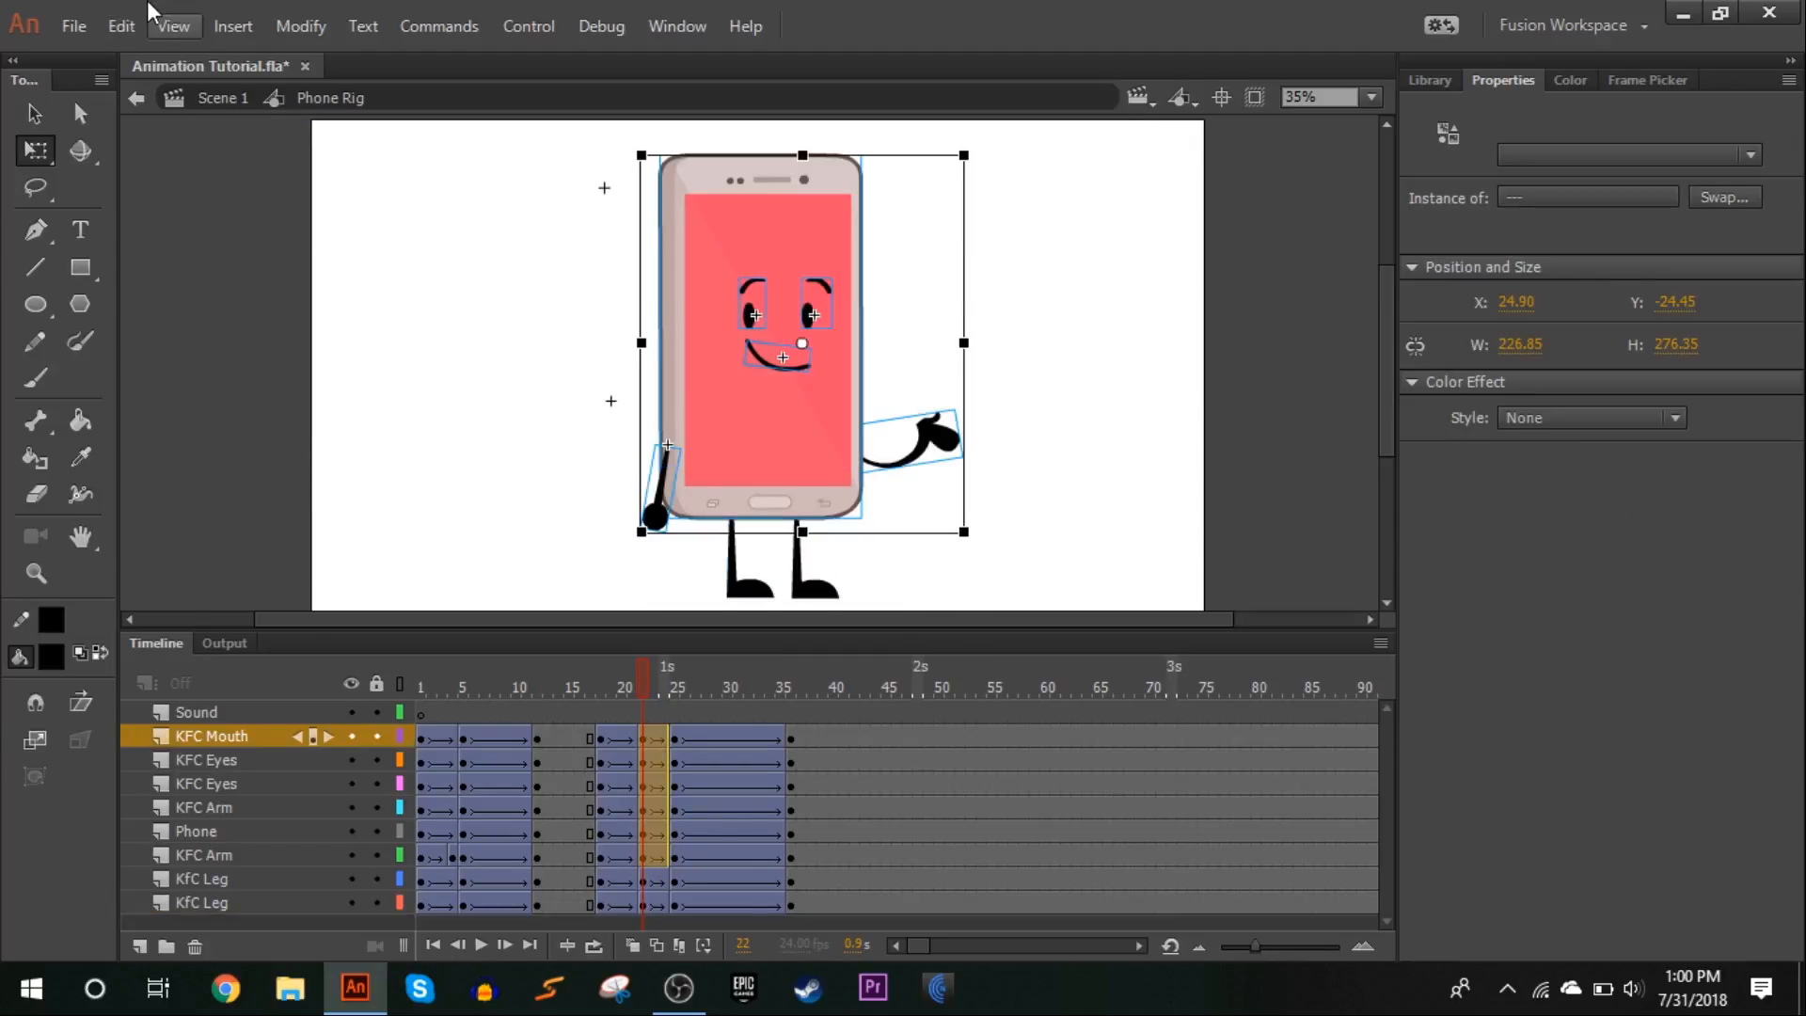
{"action": "key", "text": "Down"}
{"action": "key", "text": "Down"}
{"action": "key", "text": "Down"}
{"action": "key", "text": "Down"}
{"action": "key", "text": "Down"}
{"action": "key", "text": "Down"}
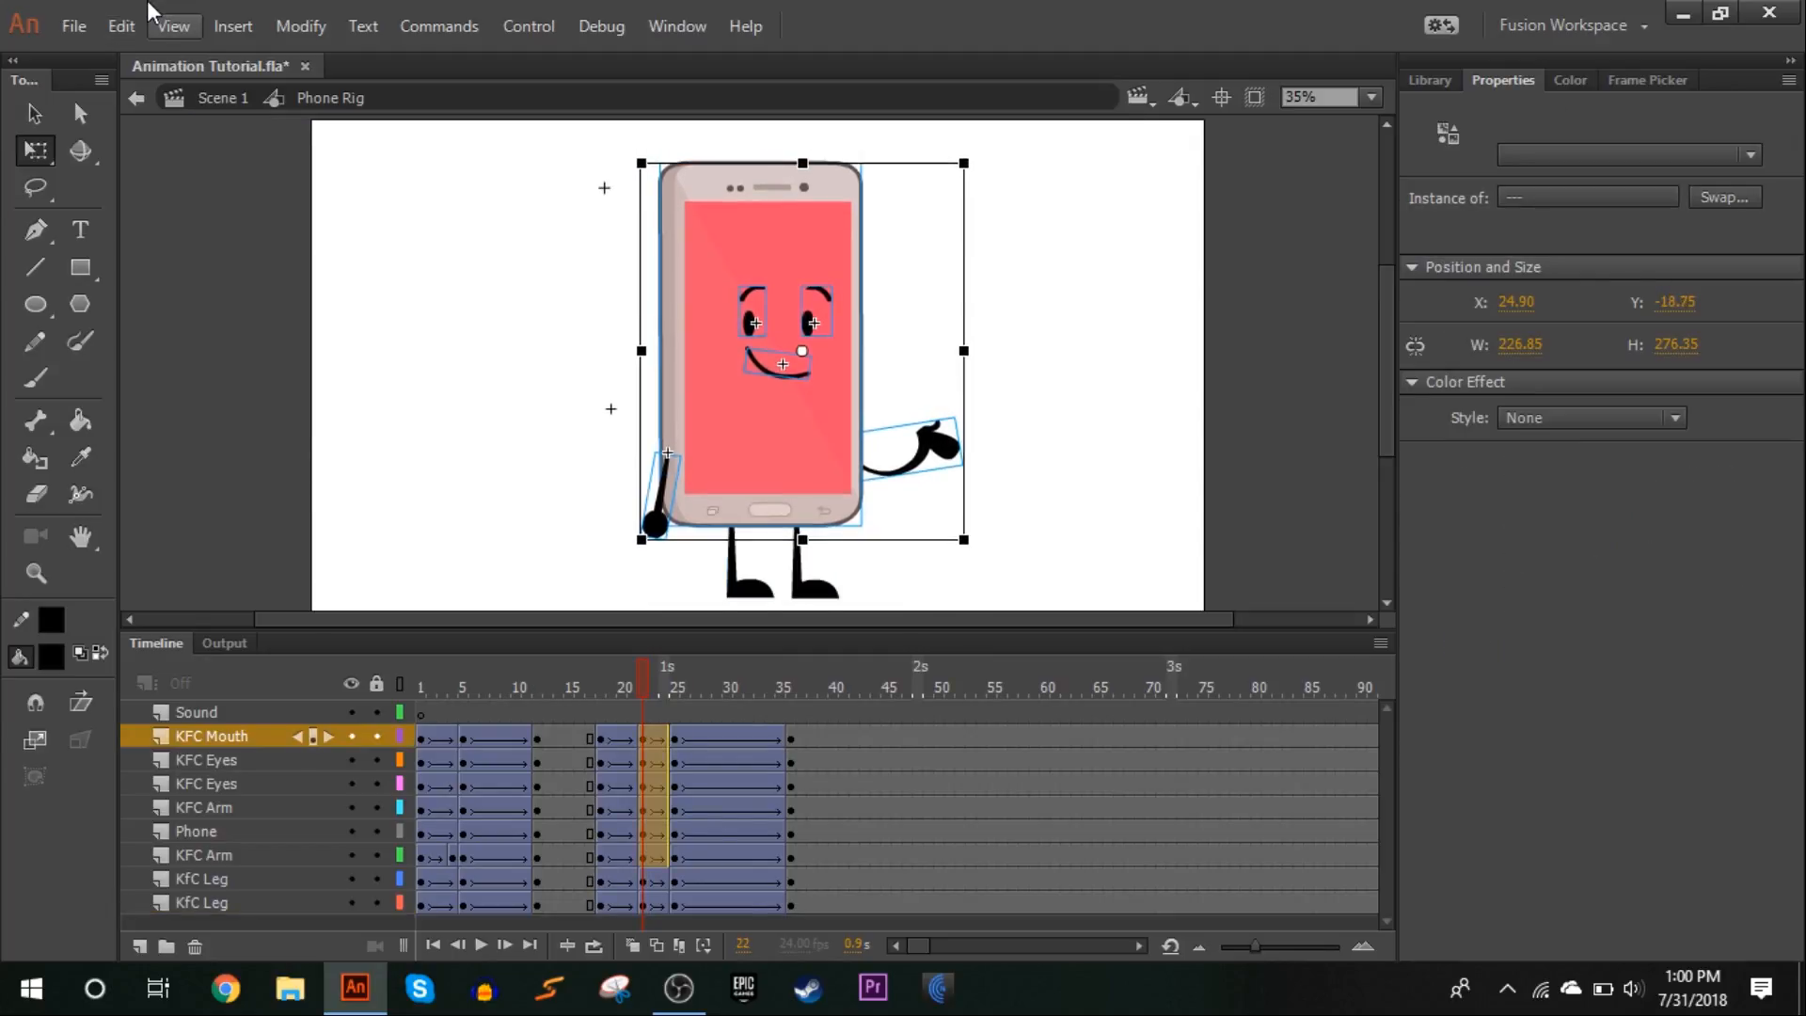
{"action": "key", "text": "Down"}
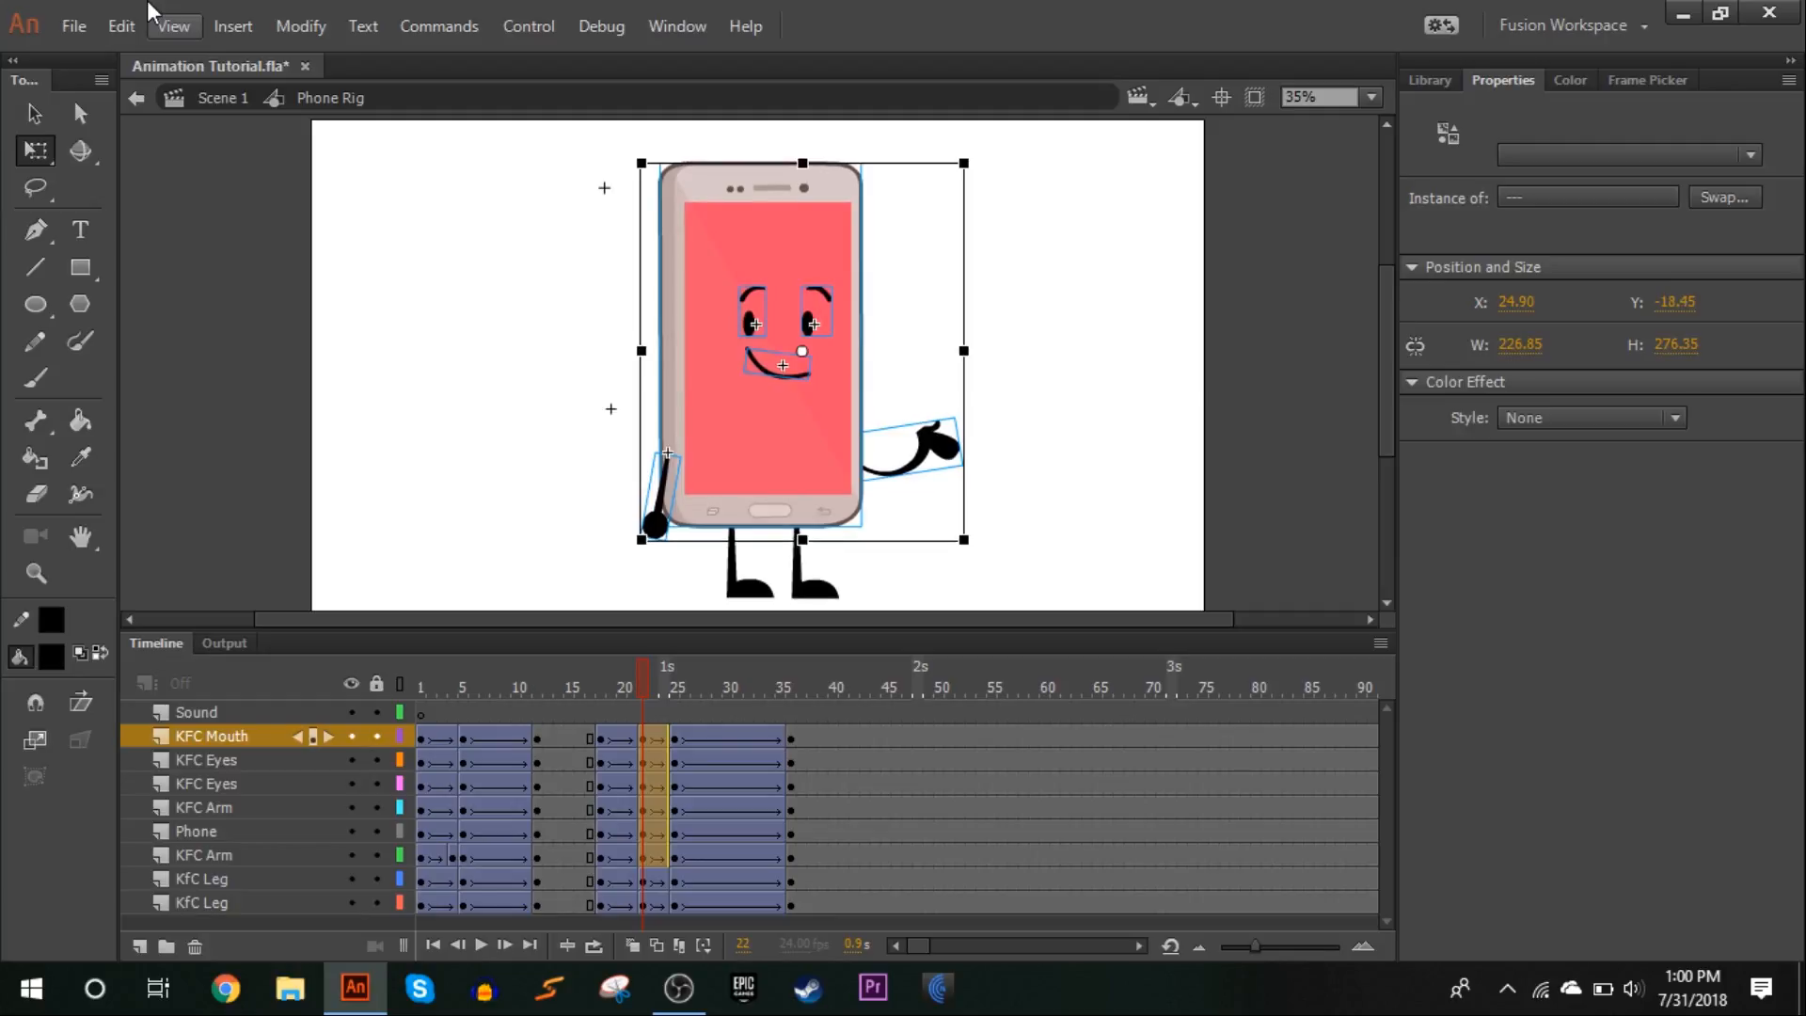
{"action": "left_click", "coordinate": [318, 290]}
{"action": "left_click", "coordinate": [648, 788]}
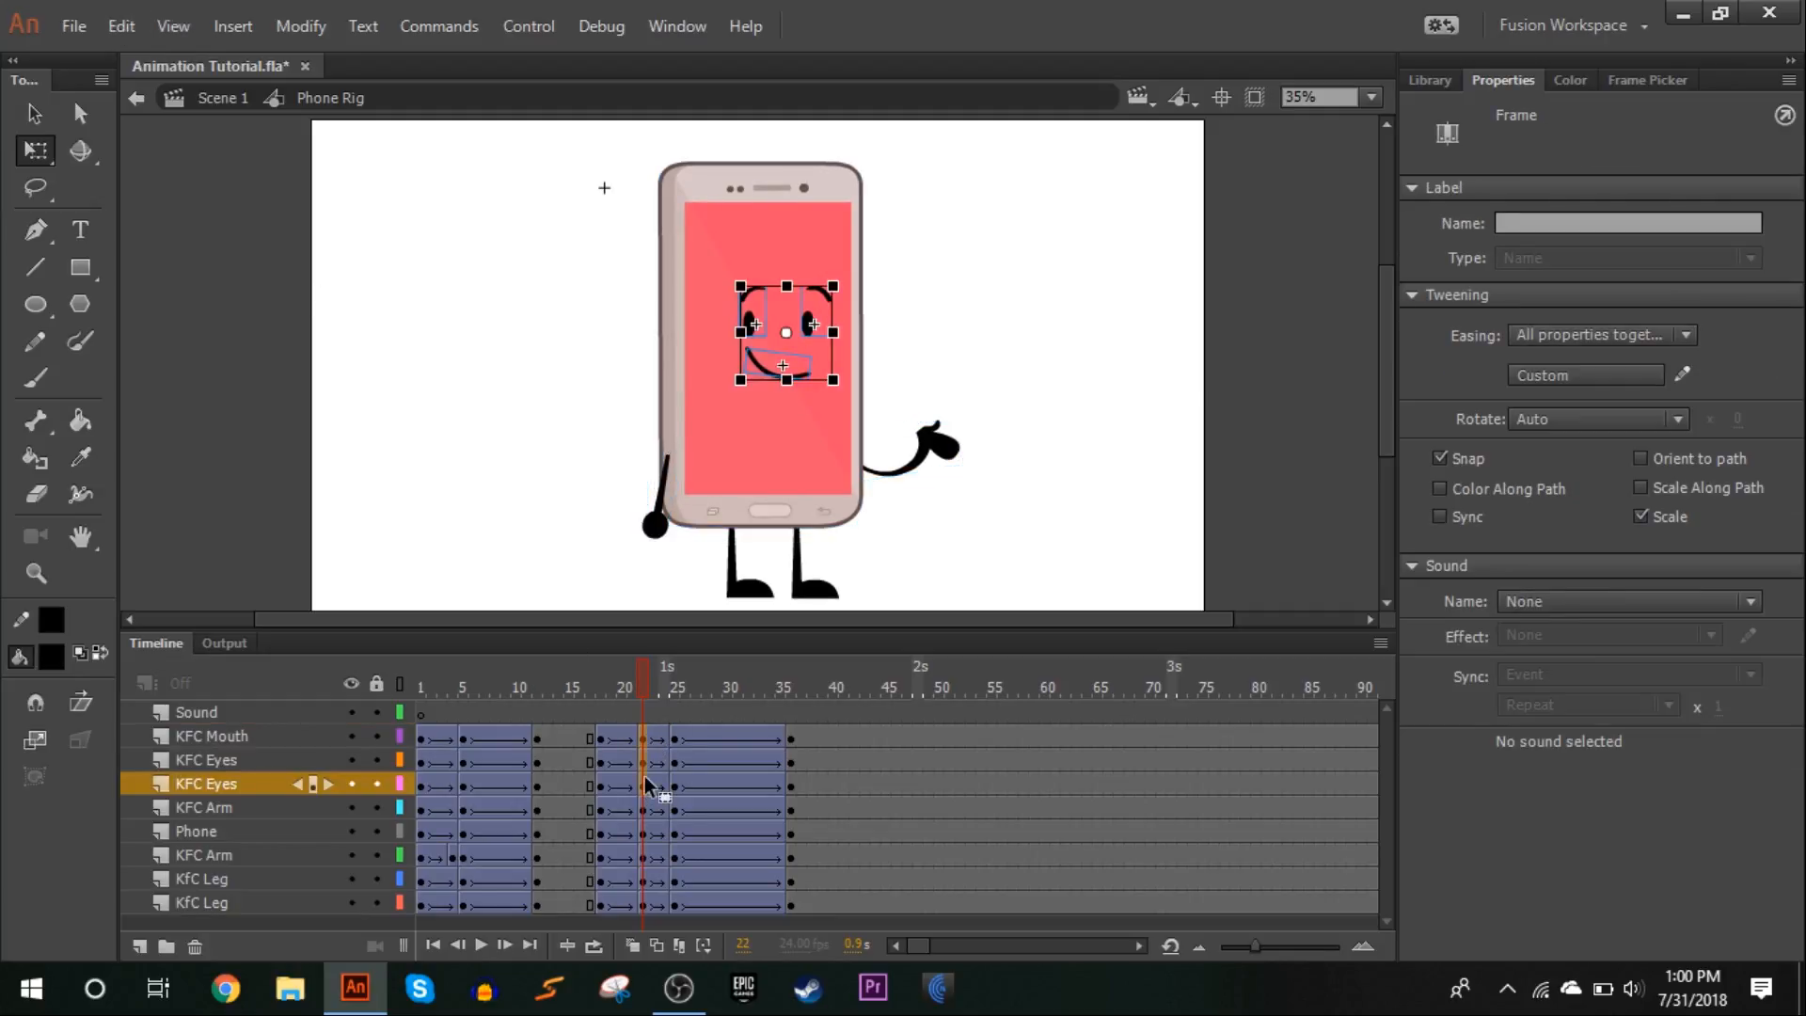
{"action": "left_click", "coordinate": [548, 512]}
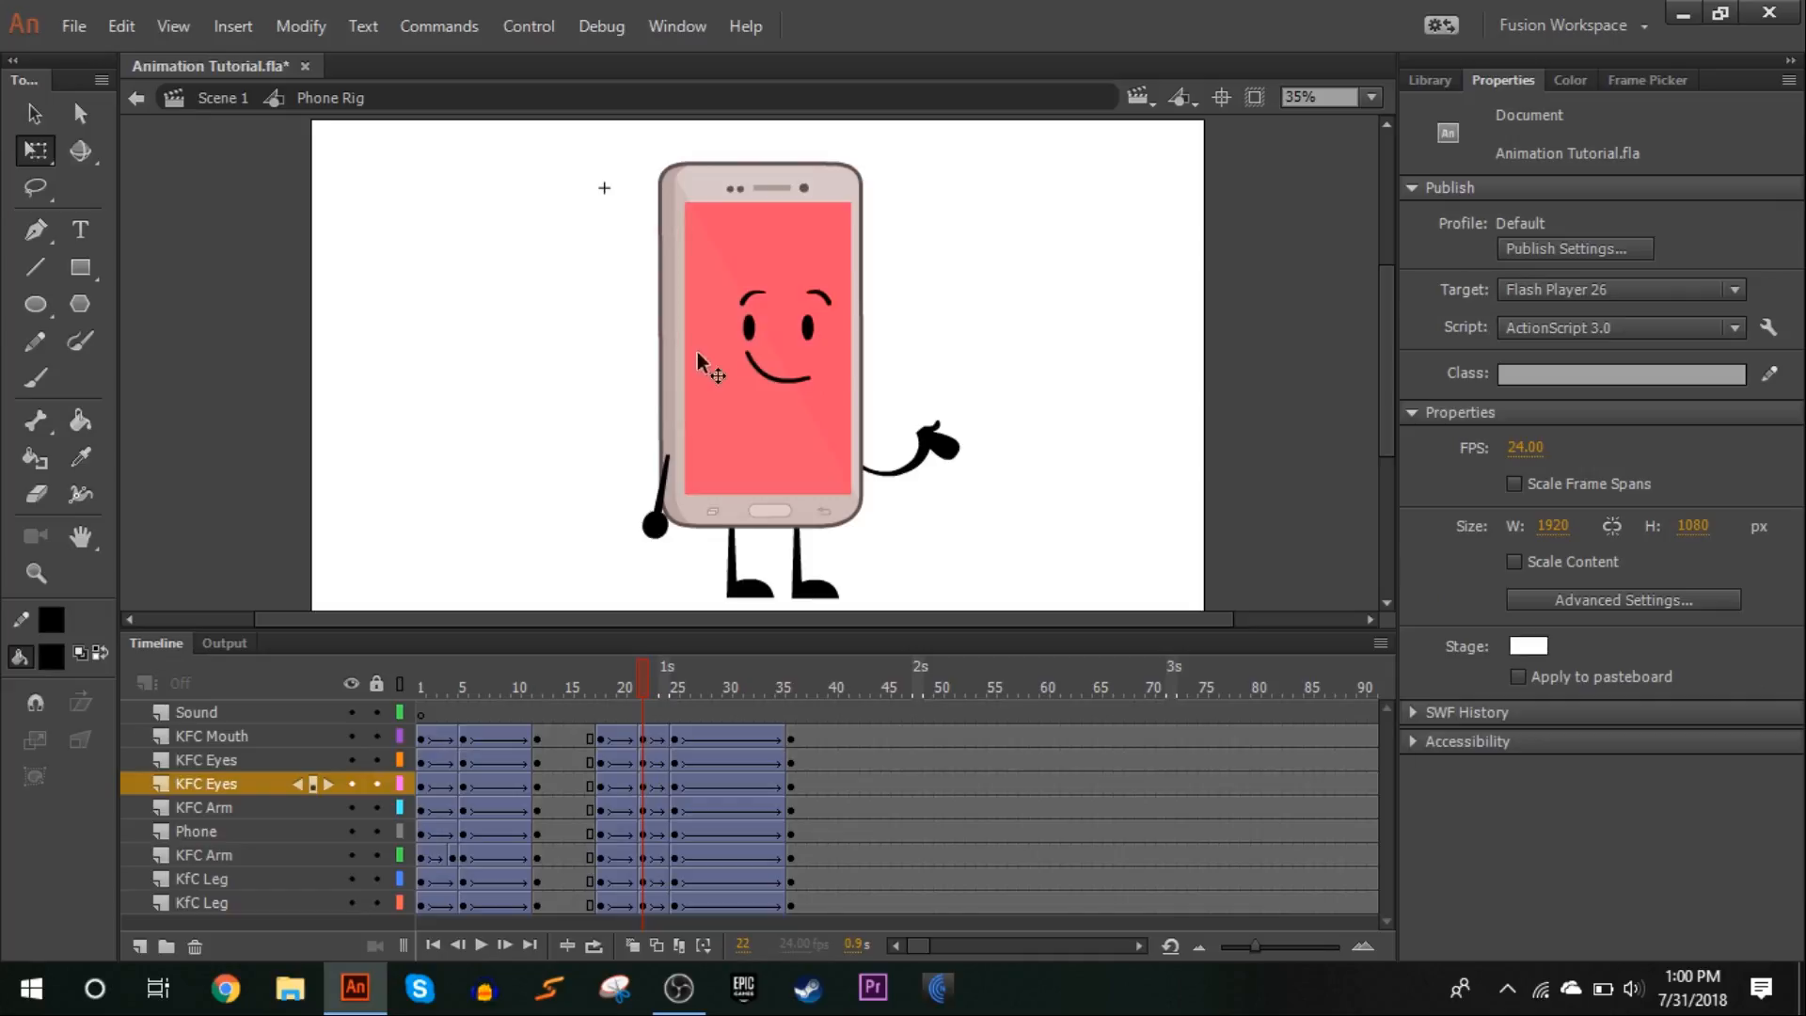
Change both eyes at frame 22 to a closed-eye shape for a blink, using eye frame 48 for the left eye
{"action": "left_click", "coordinate": [749, 326]}
{"action": "left_click", "coordinate": [1622, 81]}
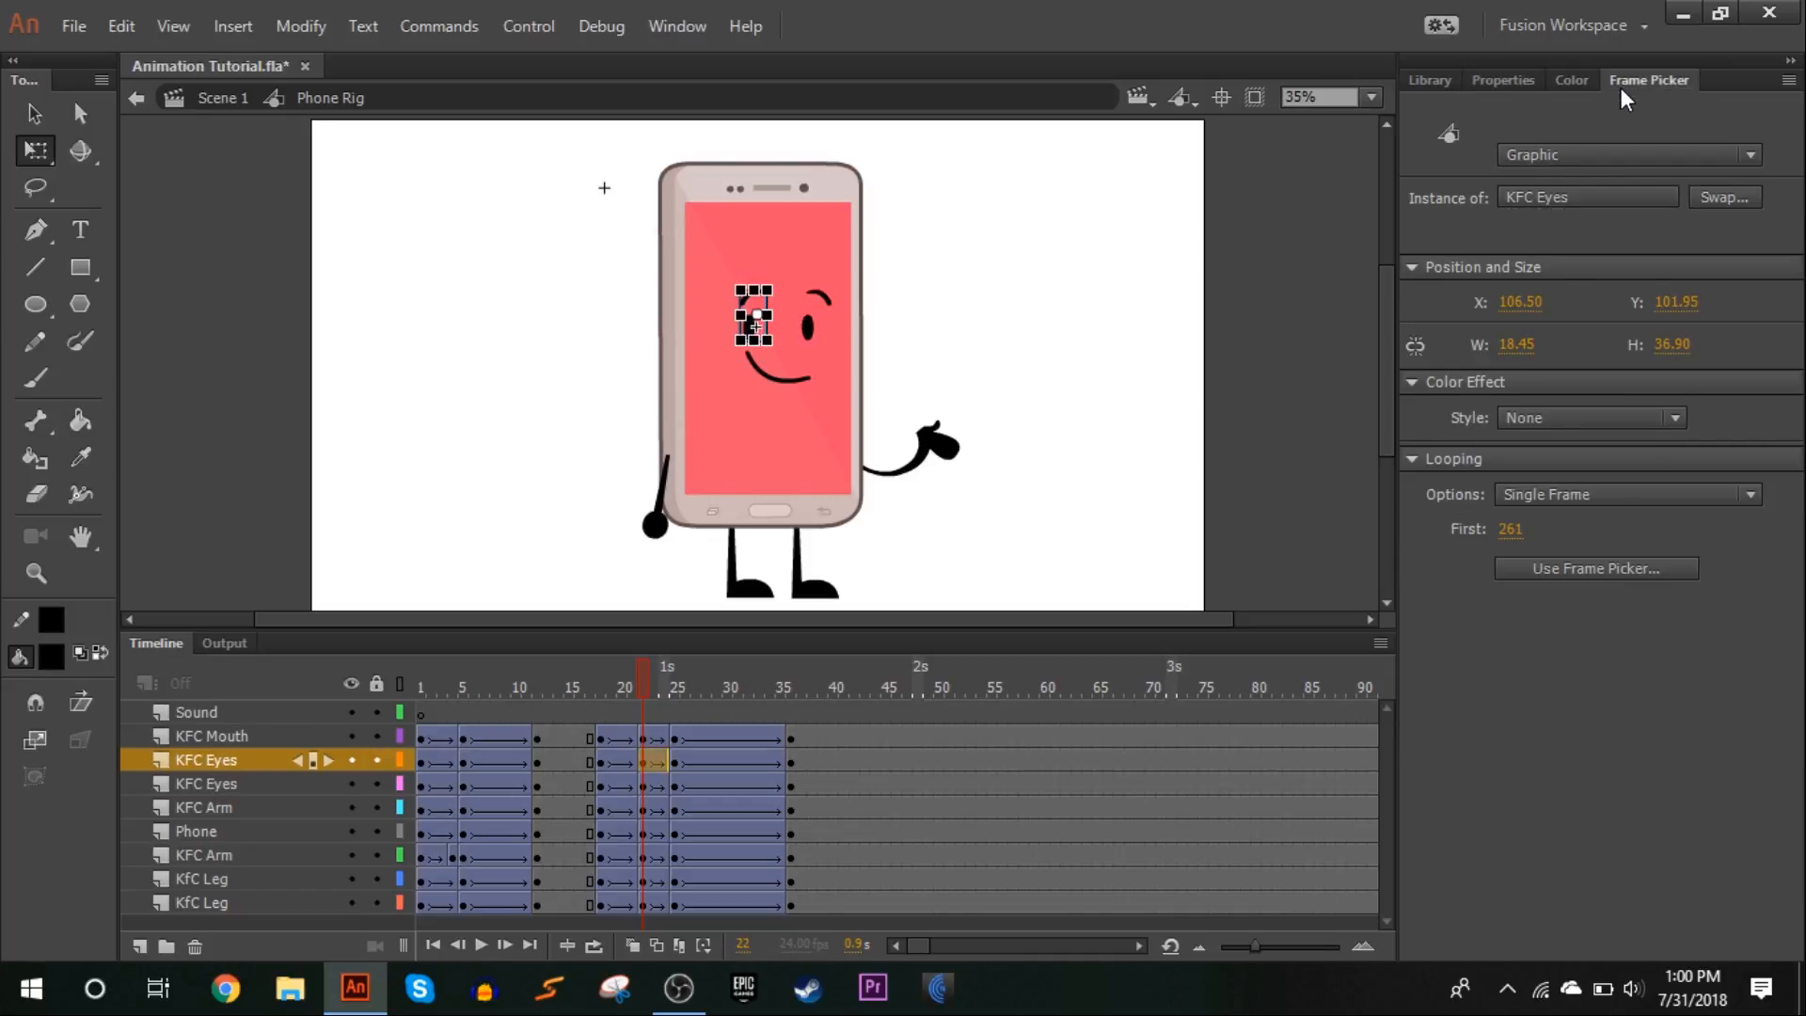
{"action": "scroll", "coordinate": [1616, 414], "scroll_direction": "down", "scroll_amount": 6}
{"action": "scroll", "coordinate": [1613, 448], "scroll_direction": "up", "scroll_amount": 12}
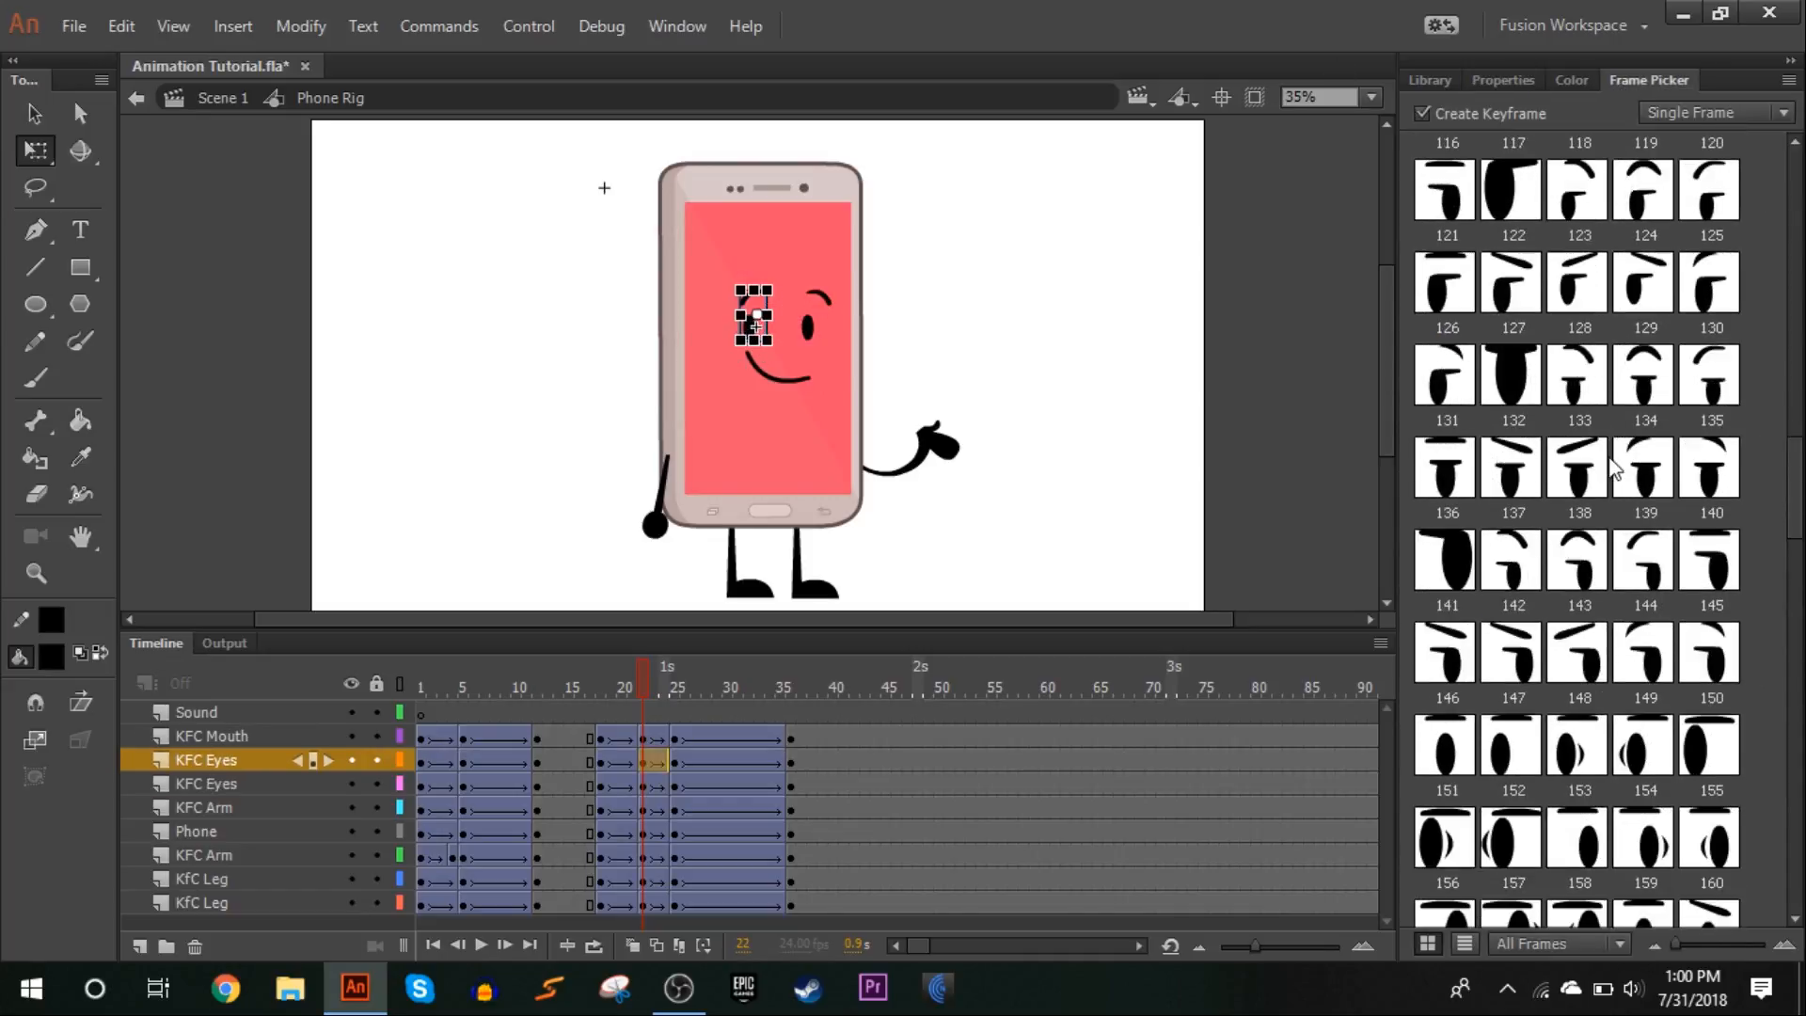
{"action": "scroll", "coordinate": [1620, 491], "scroll_direction": "up", "scroll_amount": 3}
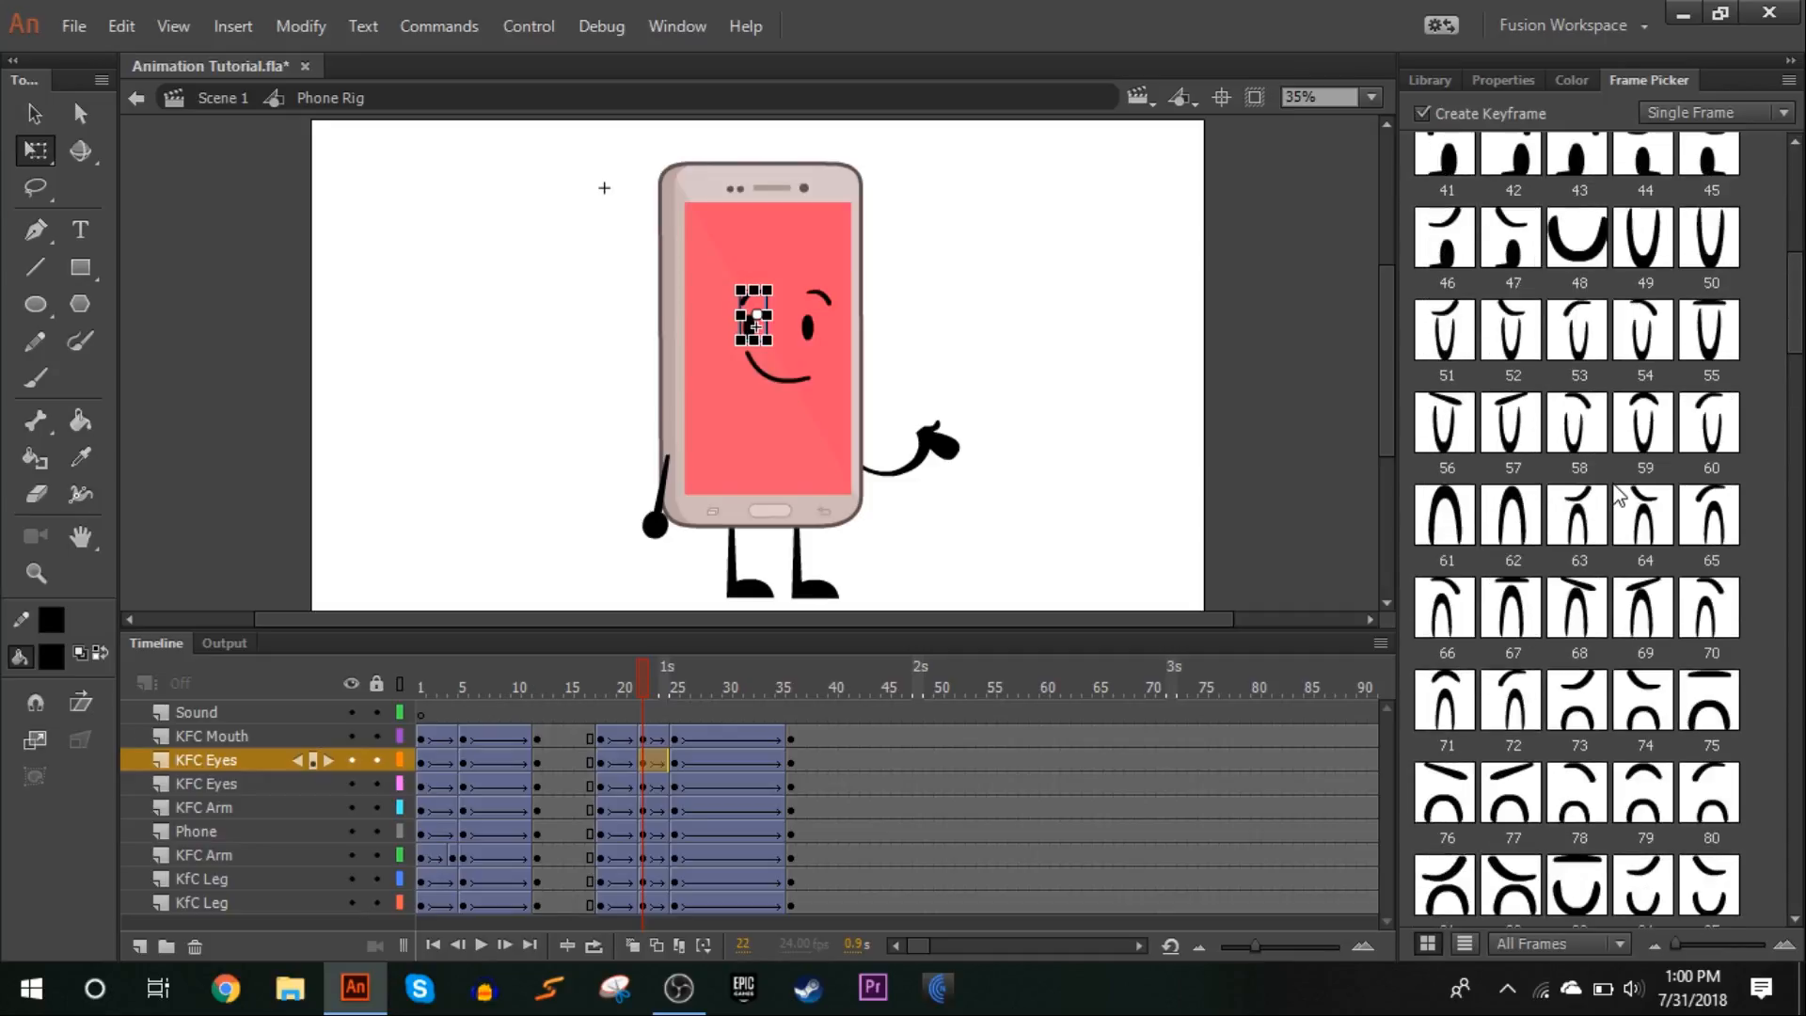
{"action": "left_click", "coordinate": [1589, 260]}
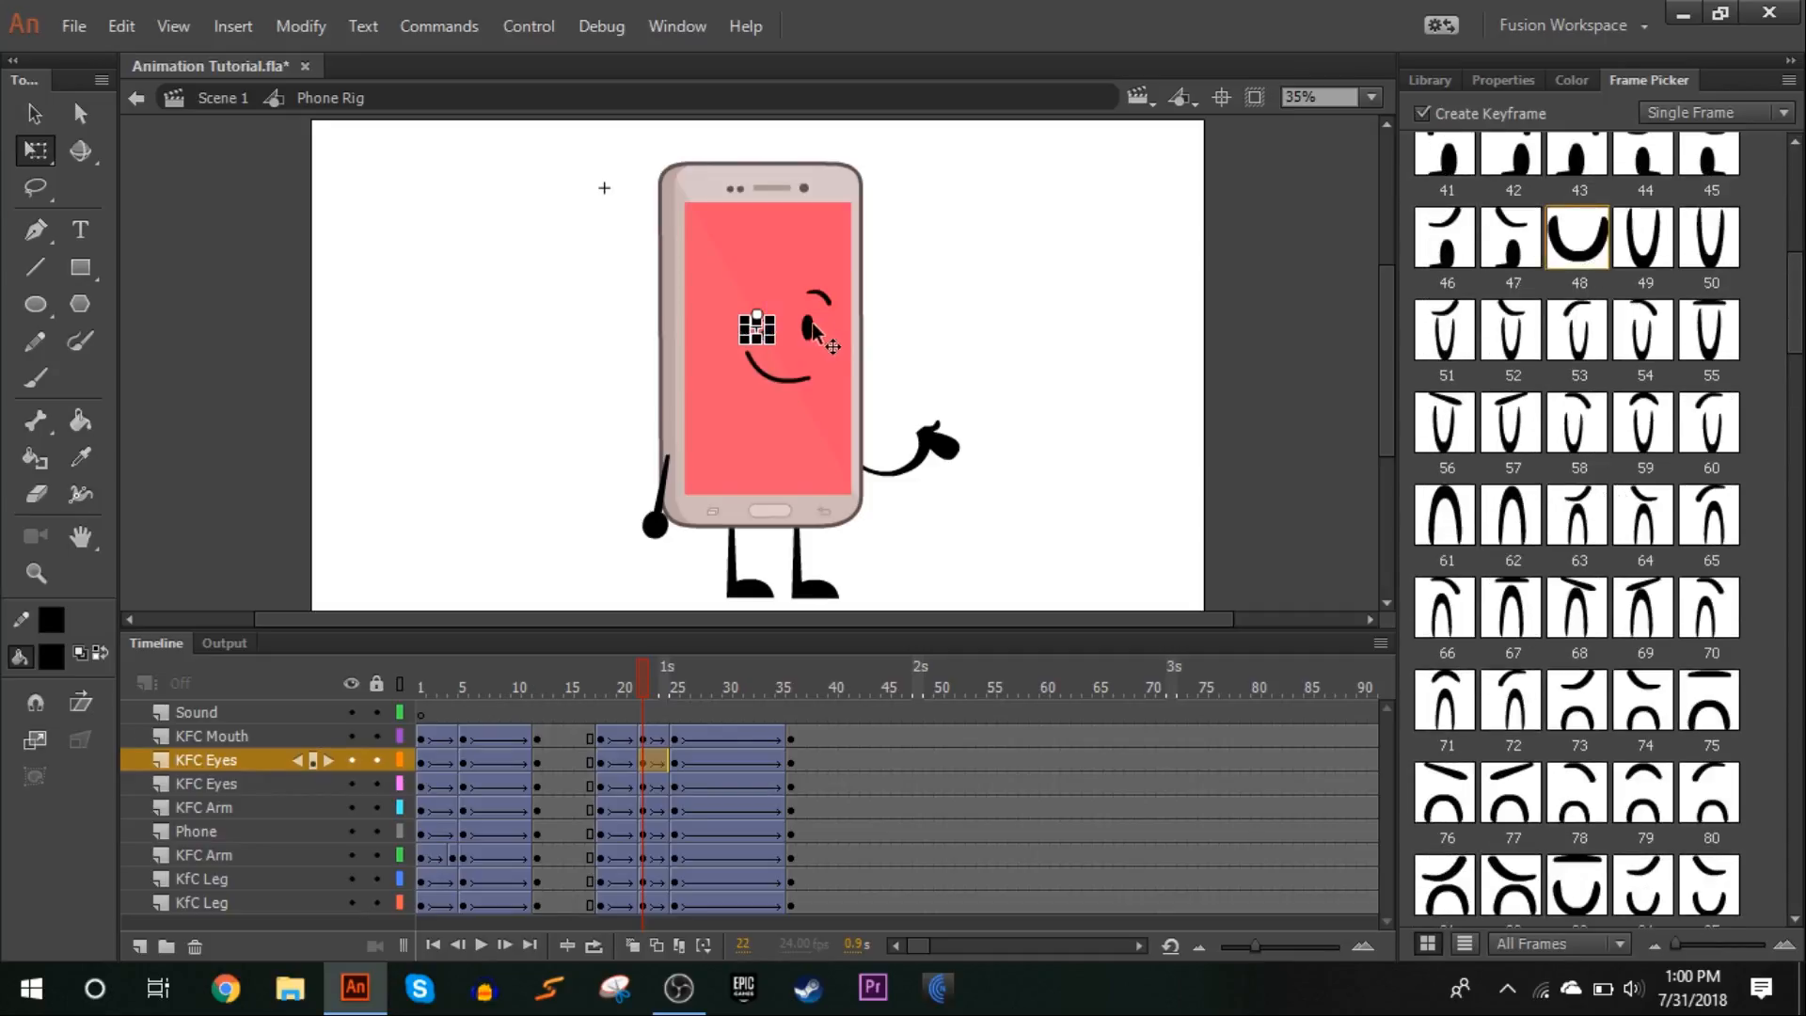
{"action": "left_click", "coordinate": [815, 331]}
{"action": "scroll", "coordinate": [1647, 433], "scroll_direction": "up", "scroll_amount": 1}
{"action": "left_click", "coordinate": [1593, 395]}
{"action": "left_click", "coordinate": [1160, 355]}
Play back and scrub through the animation around the blink at frame 22 to check its timing
{"action": "left_click", "coordinate": [1504, 80]}
{"action": "left_click", "coordinate": [607, 673]}
{"action": "left_click_drag", "start_coordinate": [607, 669], "coordinate": [682, 669]}
{"action": "left_click_drag", "start_coordinate": [672, 736], "coordinate": [677, 779]}
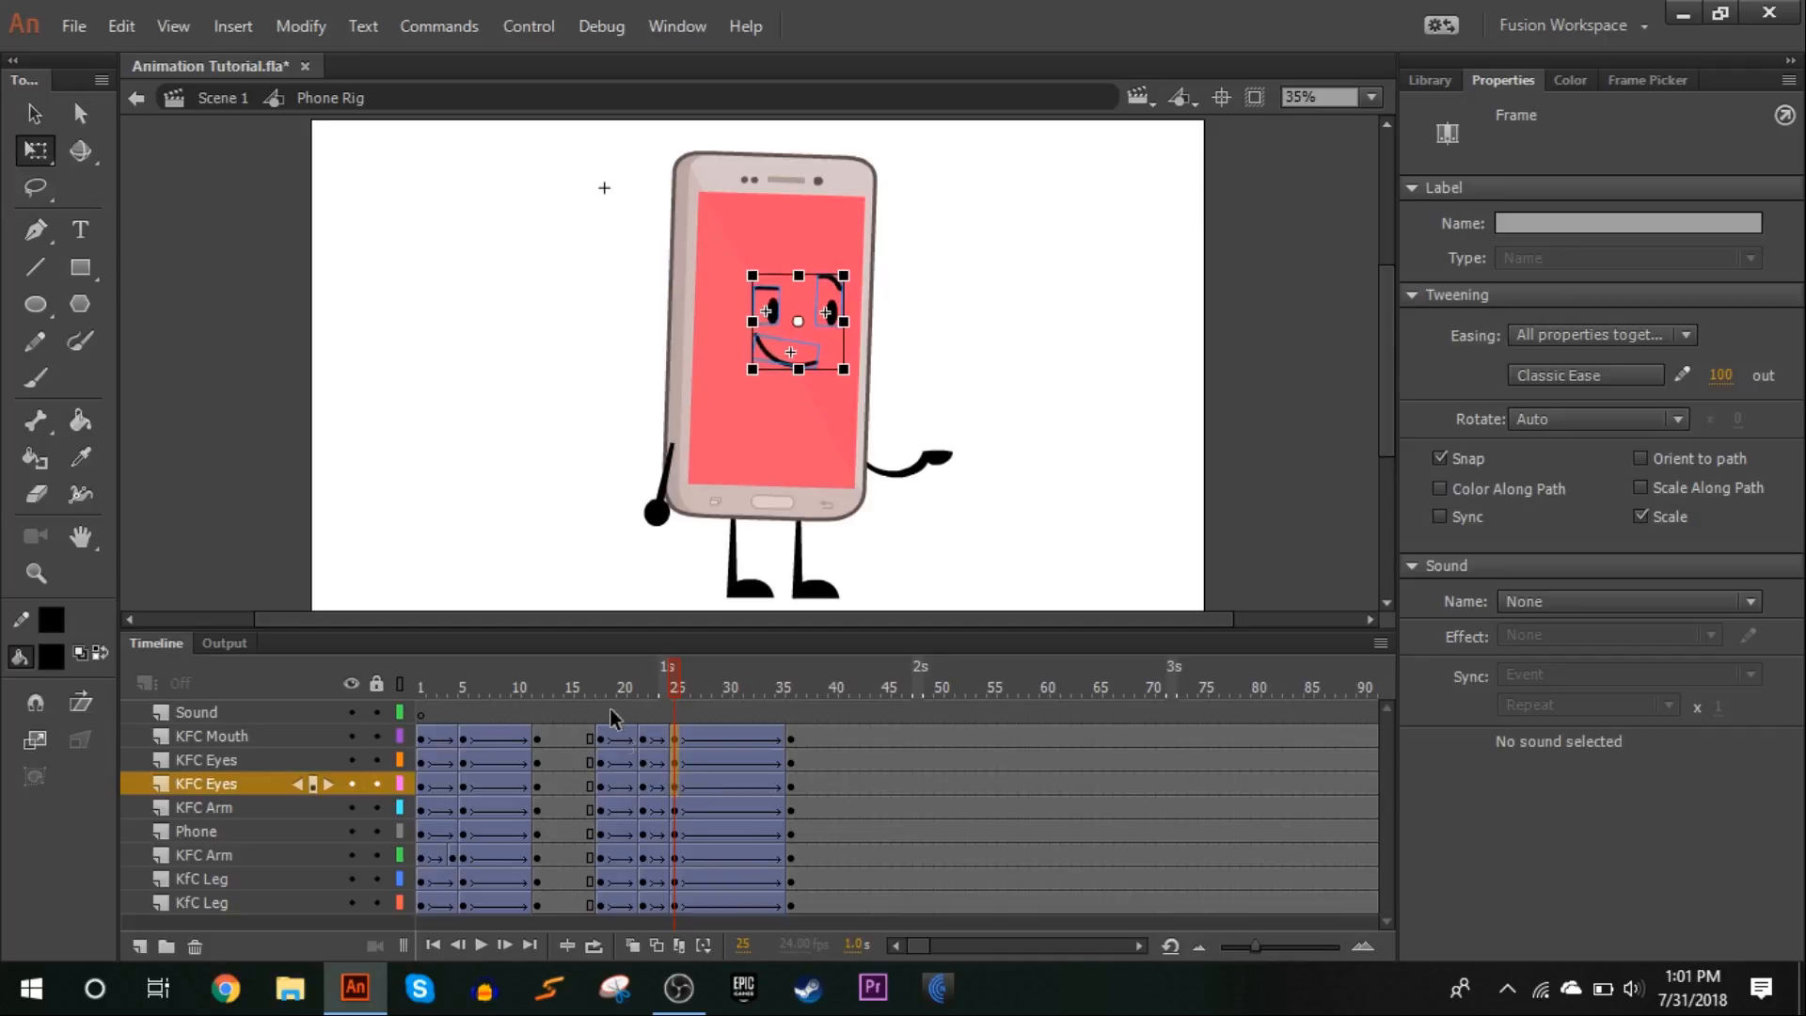
{"action": "left_click", "coordinate": [591, 691]}
{"action": "left_click", "coordinate": [480, 940]}
{"action": "left_click", "coordinate": [649, 669]}
{"action": "left_click_drag", "start_coordinate": [649, 669], "coordinate": [548, 865]}
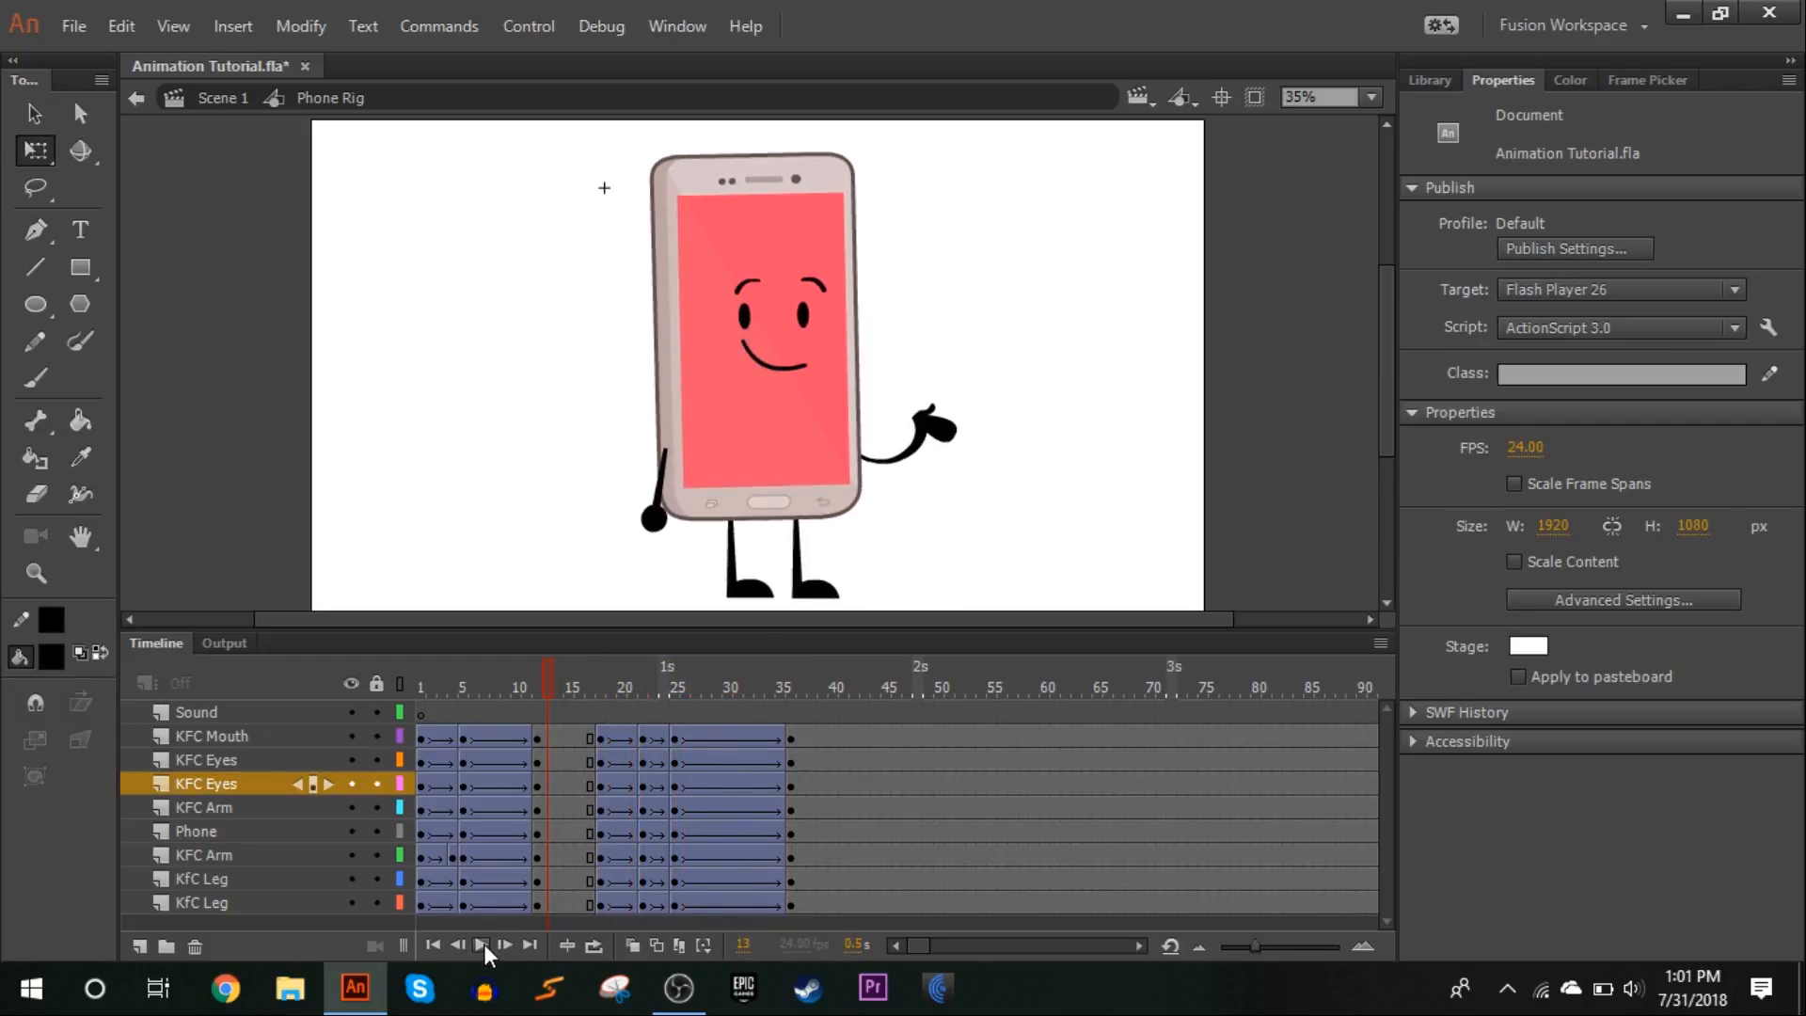
{"action": "left_click", "coordinate": [482, 944]}
Select frame 23 on all character layers and examine the easing of the tween between frames 22 and 25
{"action": "left_click_drag", "start_coordinate": [593, 696], "coordinate": [649, 753]}
{"action": "left_click", "coordinate": [627, 751]}
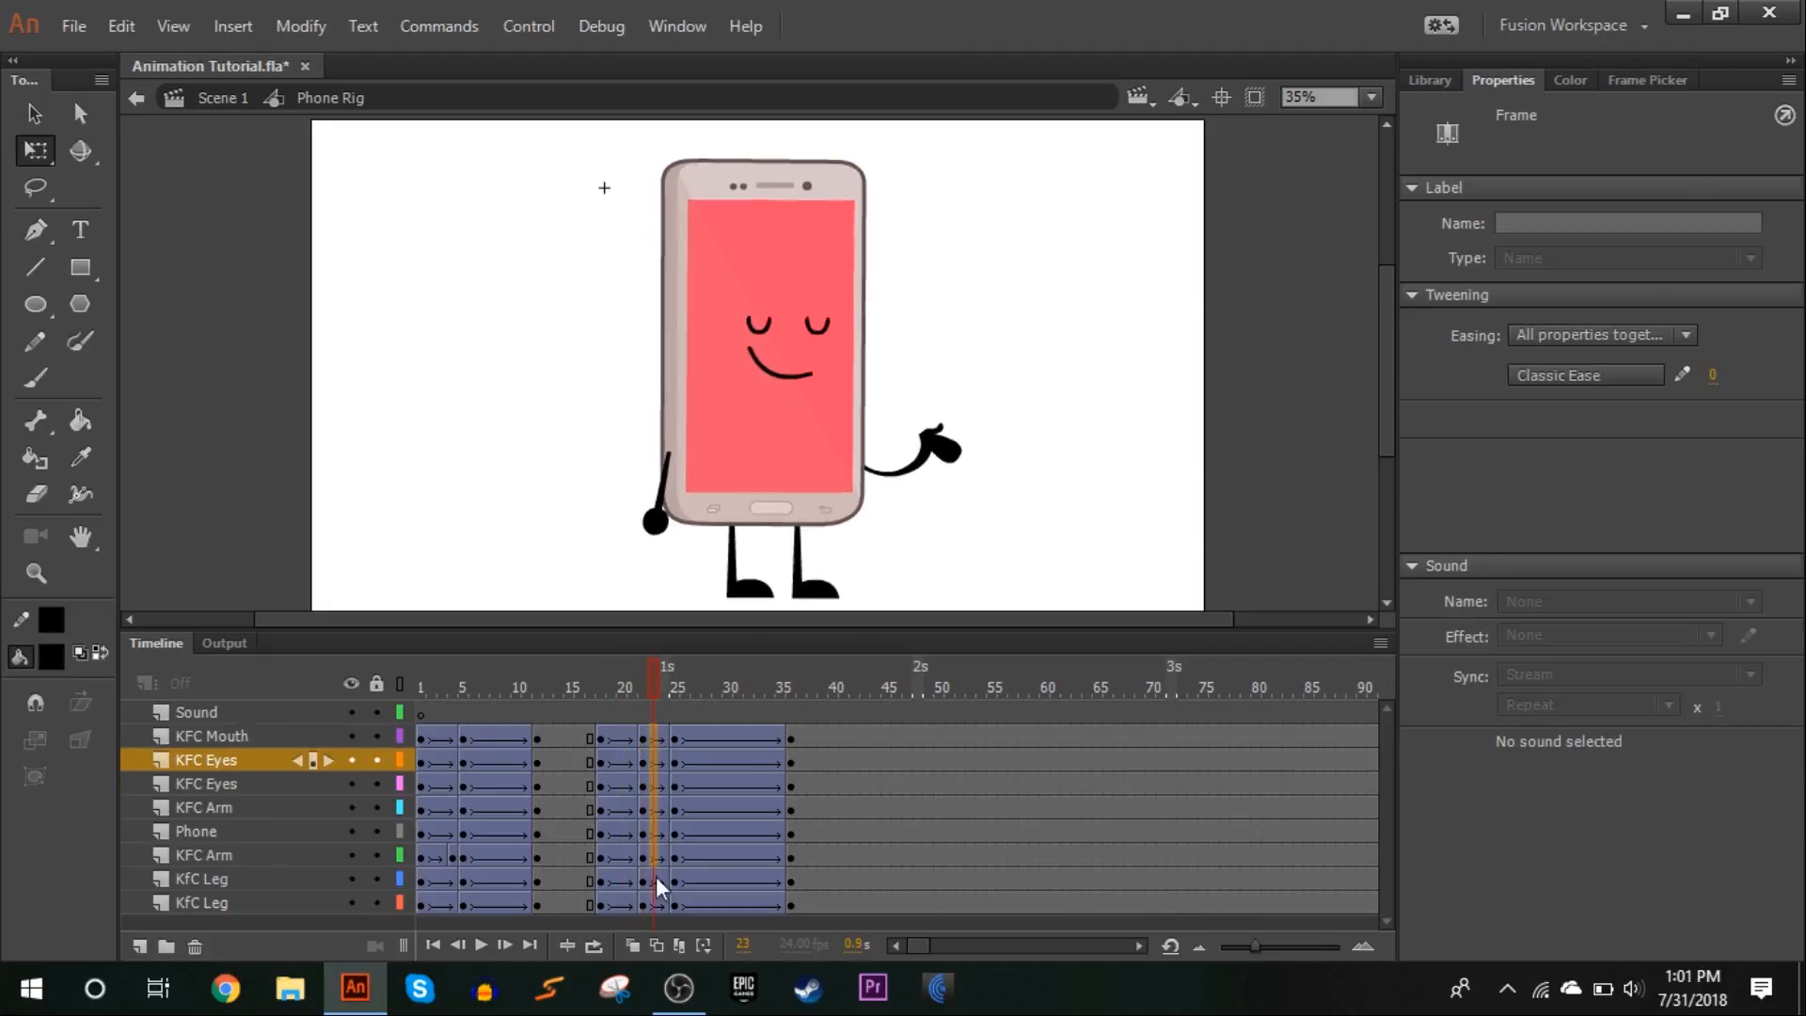
{"action": "left_click", "coordinate": [653, 903]}
{"action": "left_click", "coordinate": [1586, 374]}
{"action": "left_click", "coordinate": [1114, 420]}
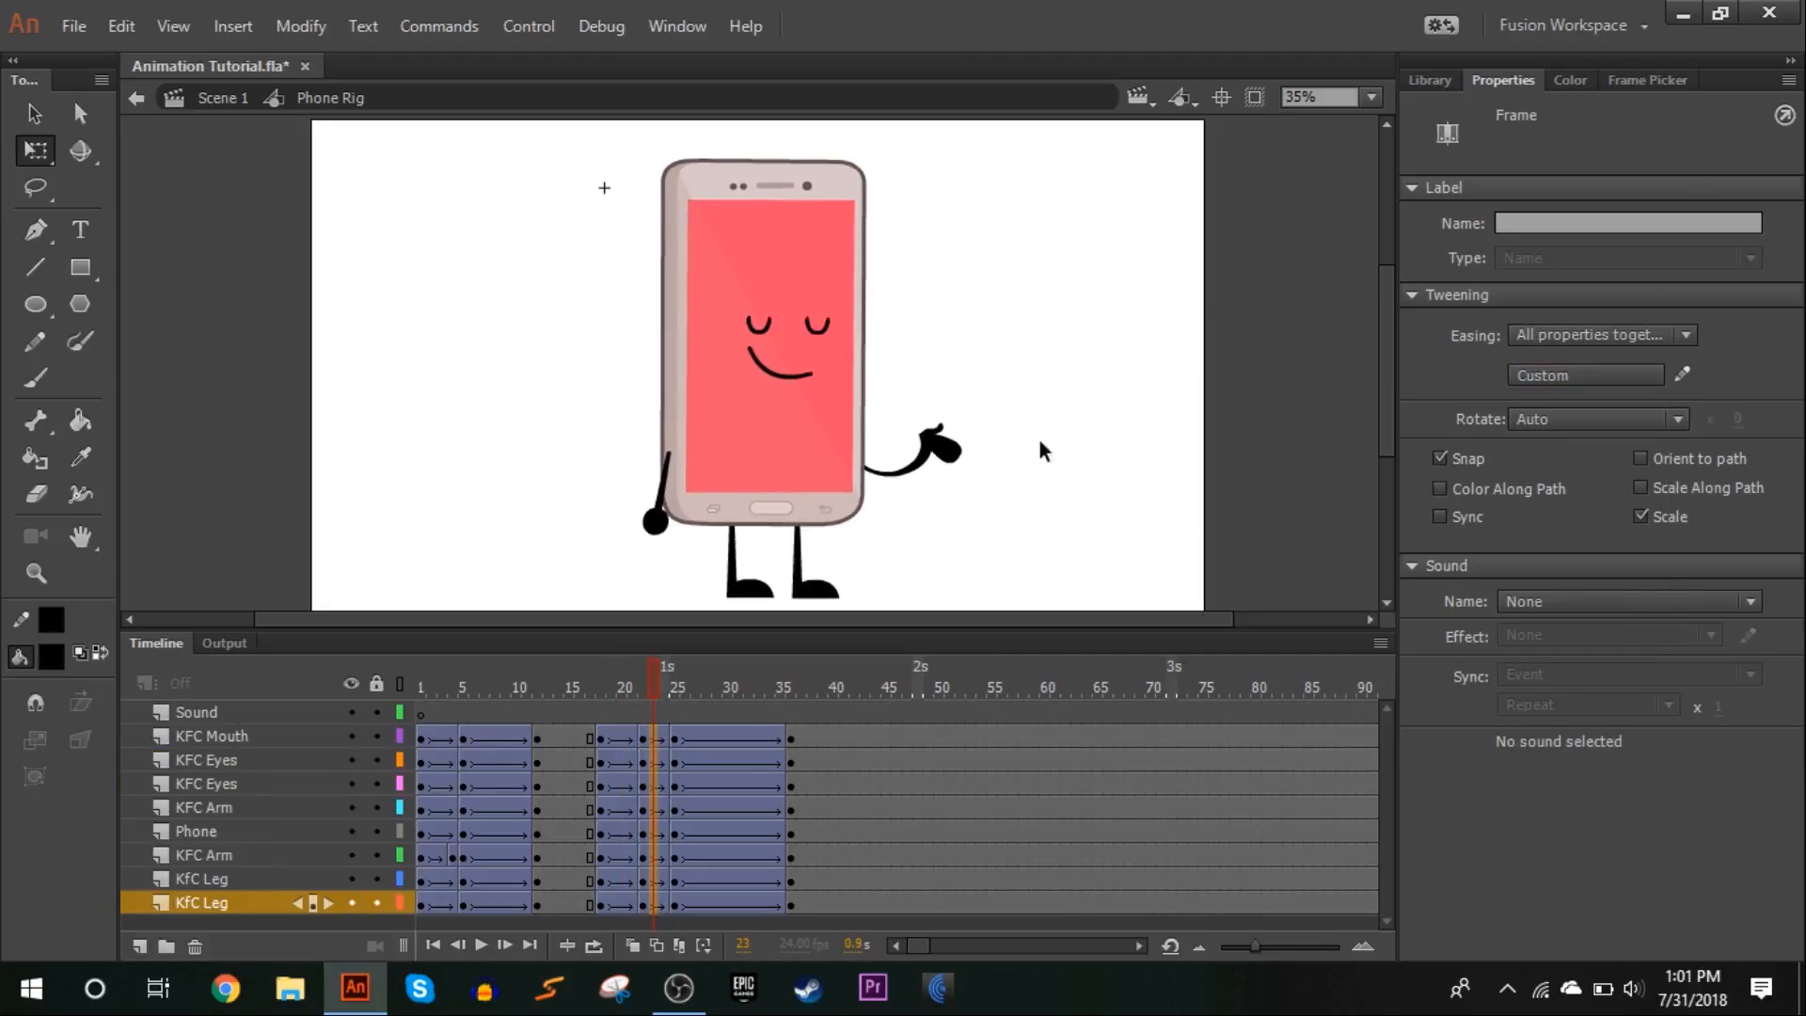
Play the animation from frame 15 and scrub through the section following the blink
{"action": "left_click", "coordinate": [570, 712]}
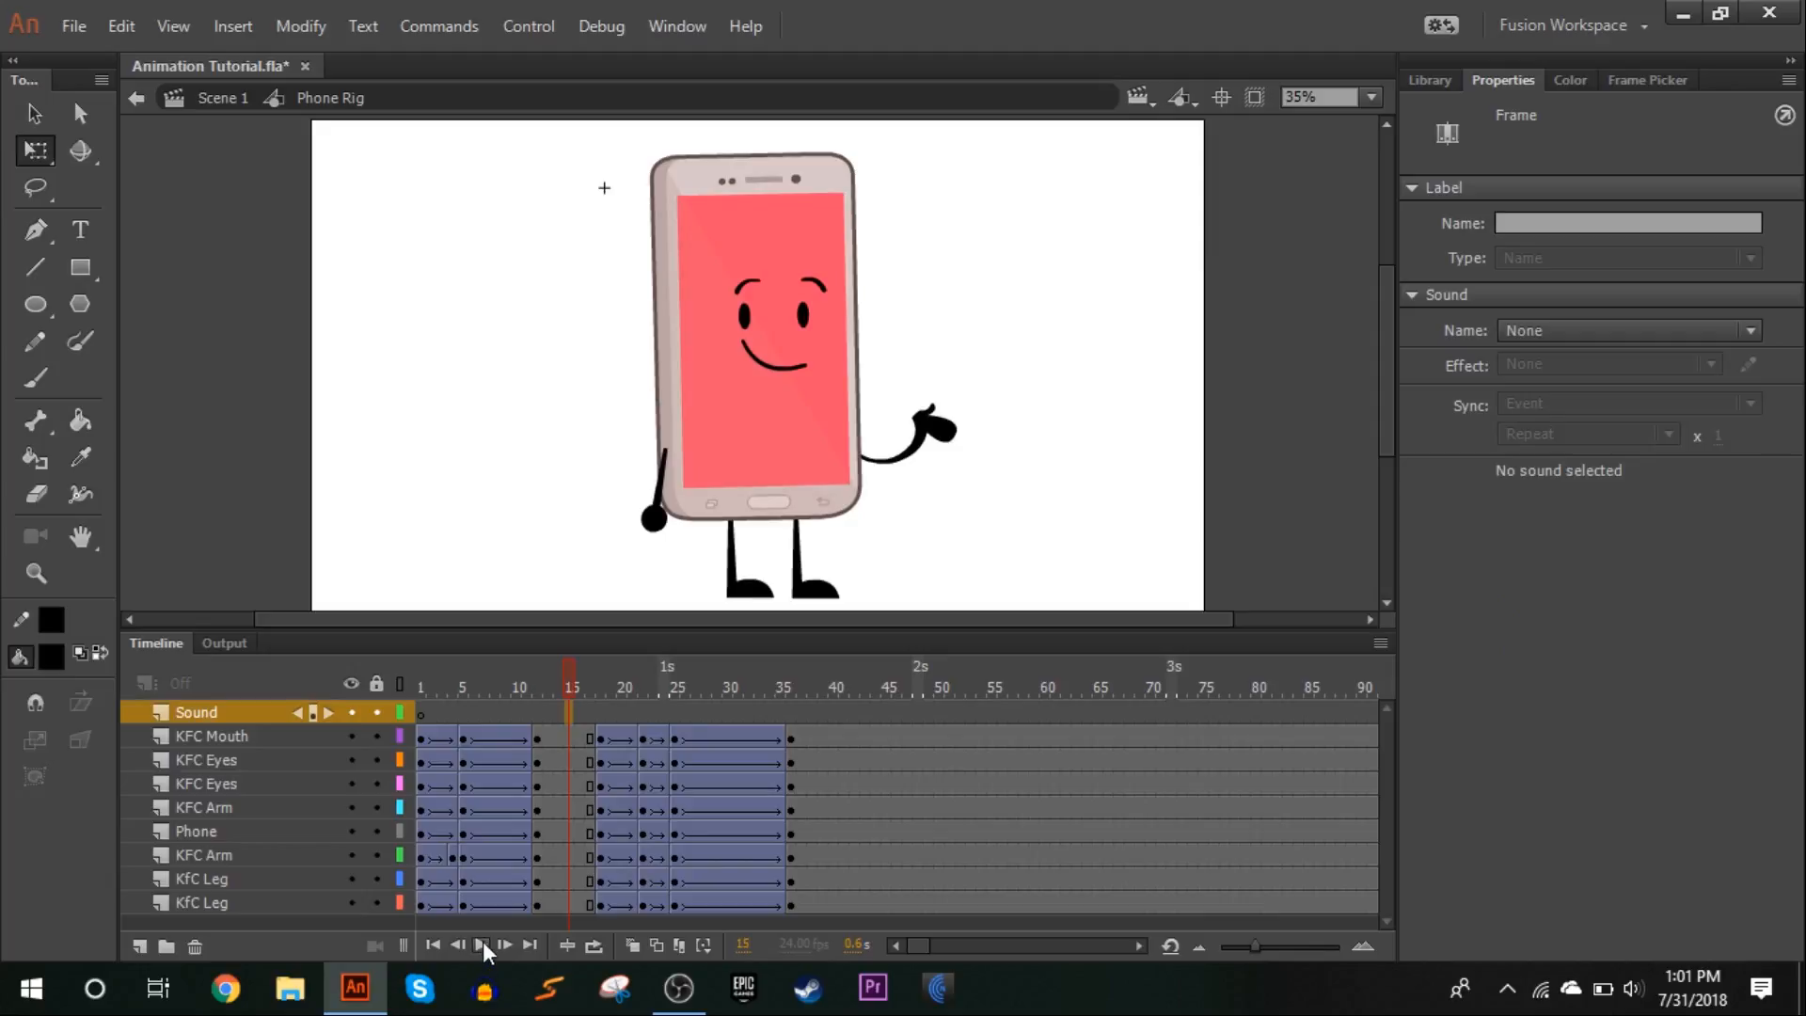
{"action": "left_click", "coordinate": [481, 944]}
{"action": "left_click_drag", "start_coordinate": [591, 674], "coordinate": [760, 598]}
{"action": "left_click_drag", "start_coordinate": [622, 688], "coordinate": [803, 569]}
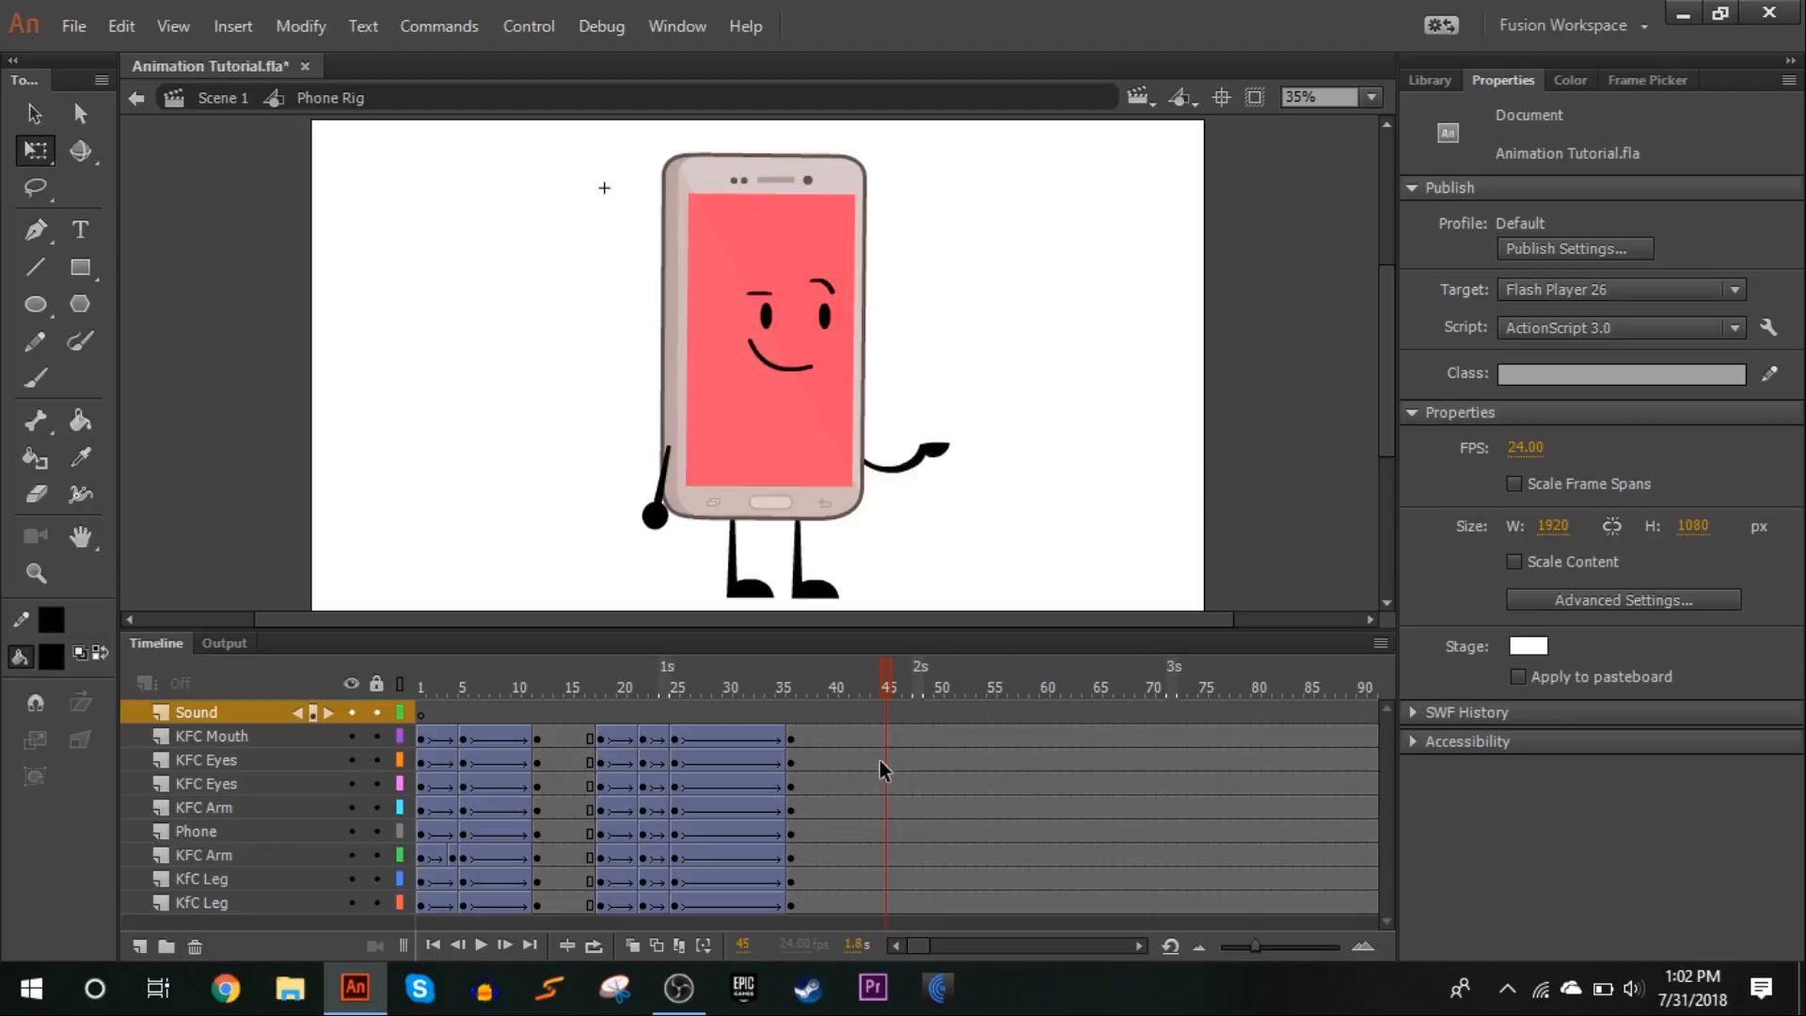
Insert keyframes at frame 44 on all character layers to hold the current pose
{"action": "left_click_drag", "start_coordinate": [873, 734], "coordinate": [875, 768]}
{"action": "key", "text": "F6"}
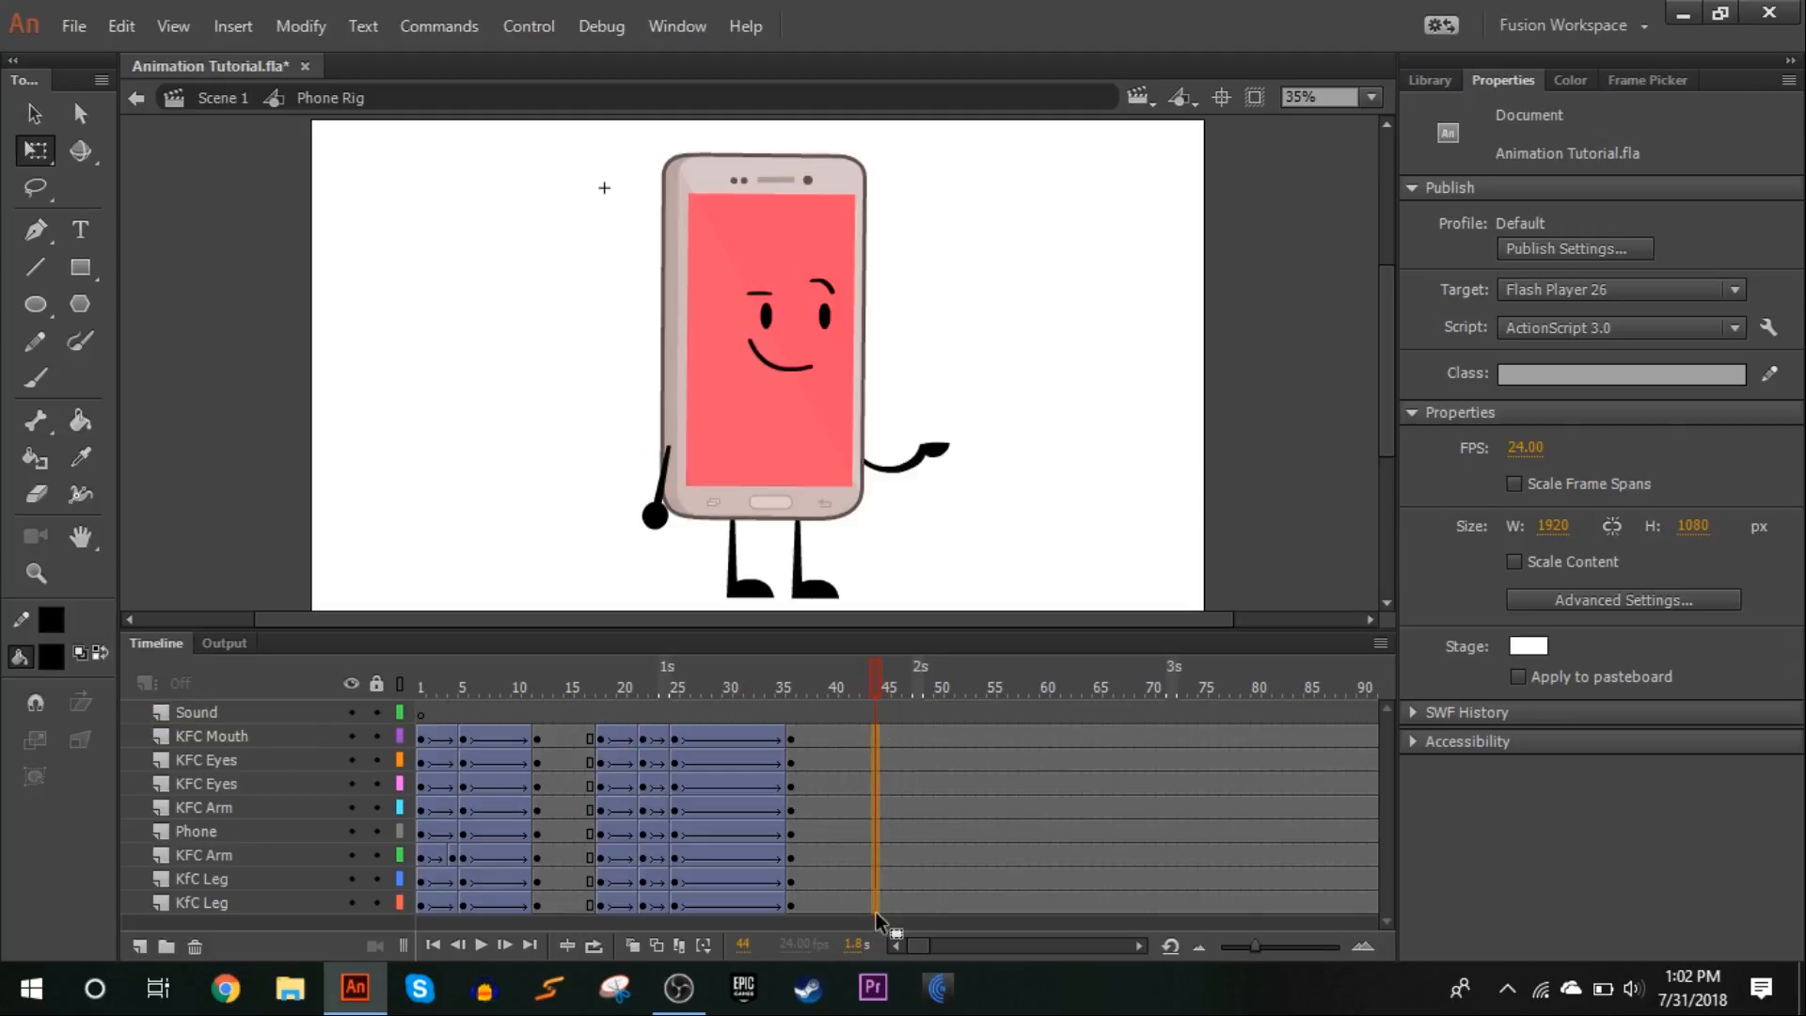
{"action": "left_click", "coordinate": [1029, 524]}
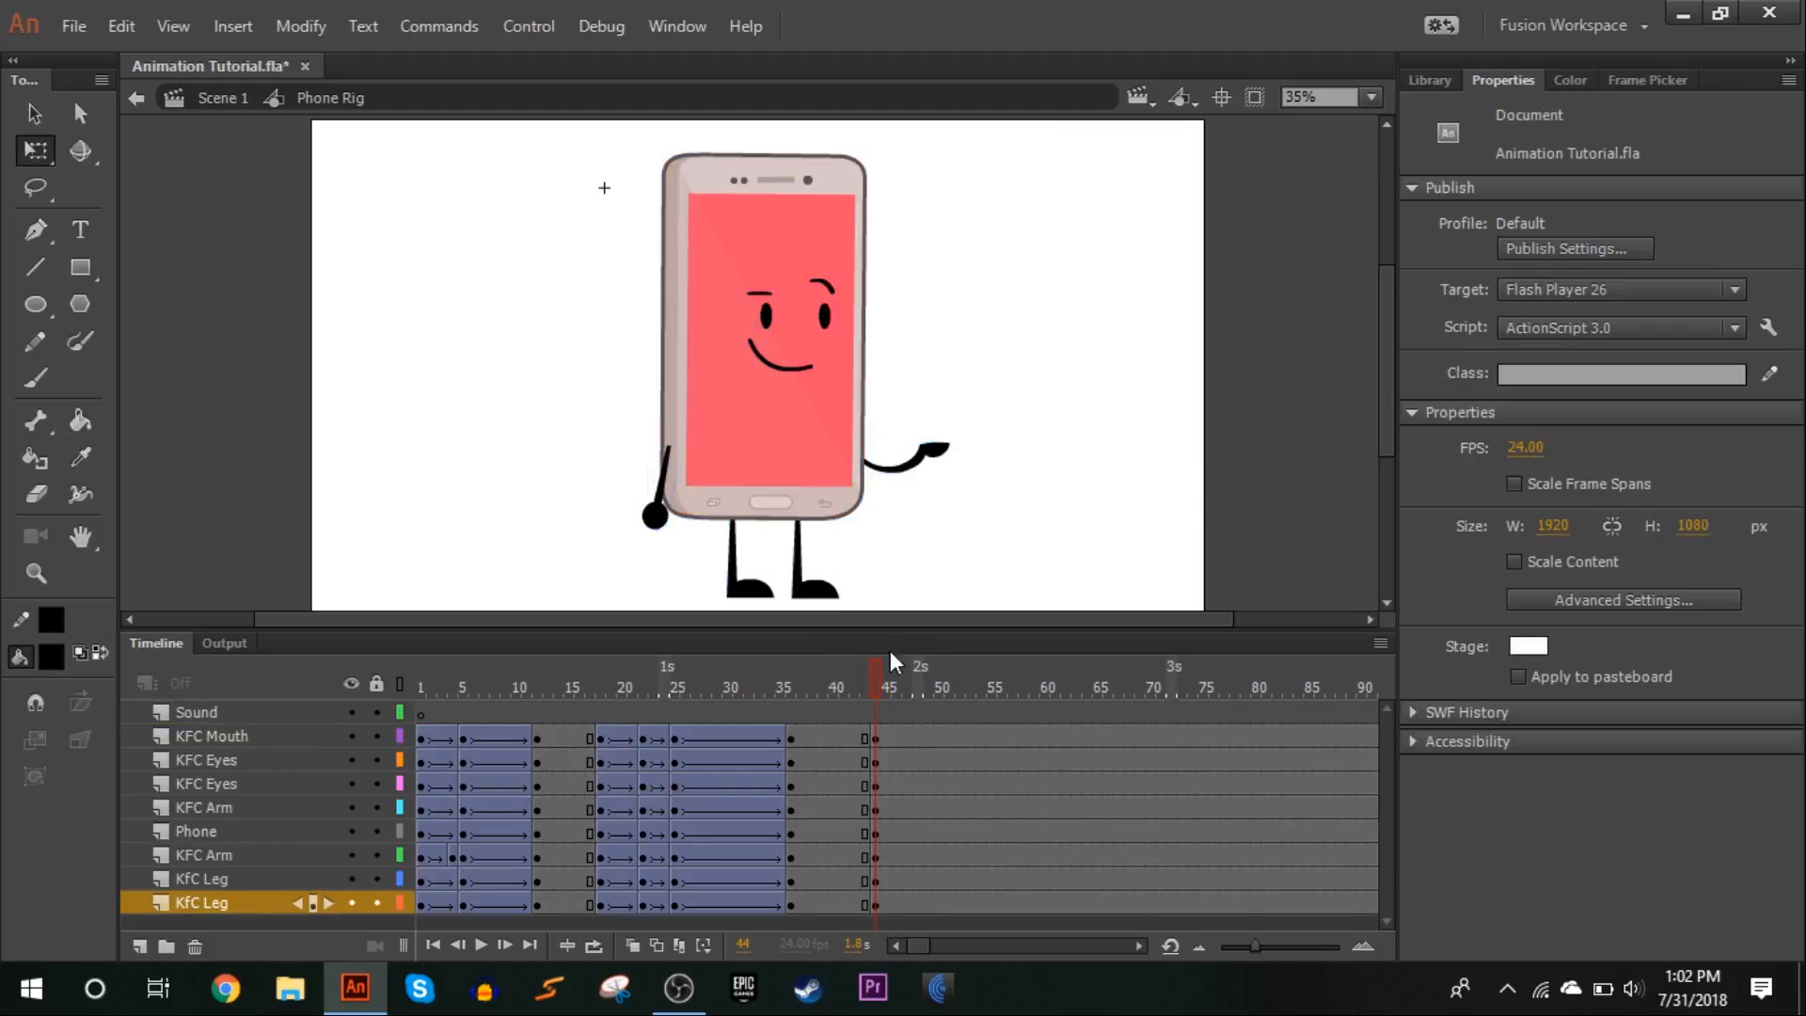
Insert keyframes at frame 49 on all character layers
{"action": "left_click", "coordinate": [879, 731]}
{"action": "left_click_drag", "start_coordinate": [877, 685], "coordinate": [929, 730]}
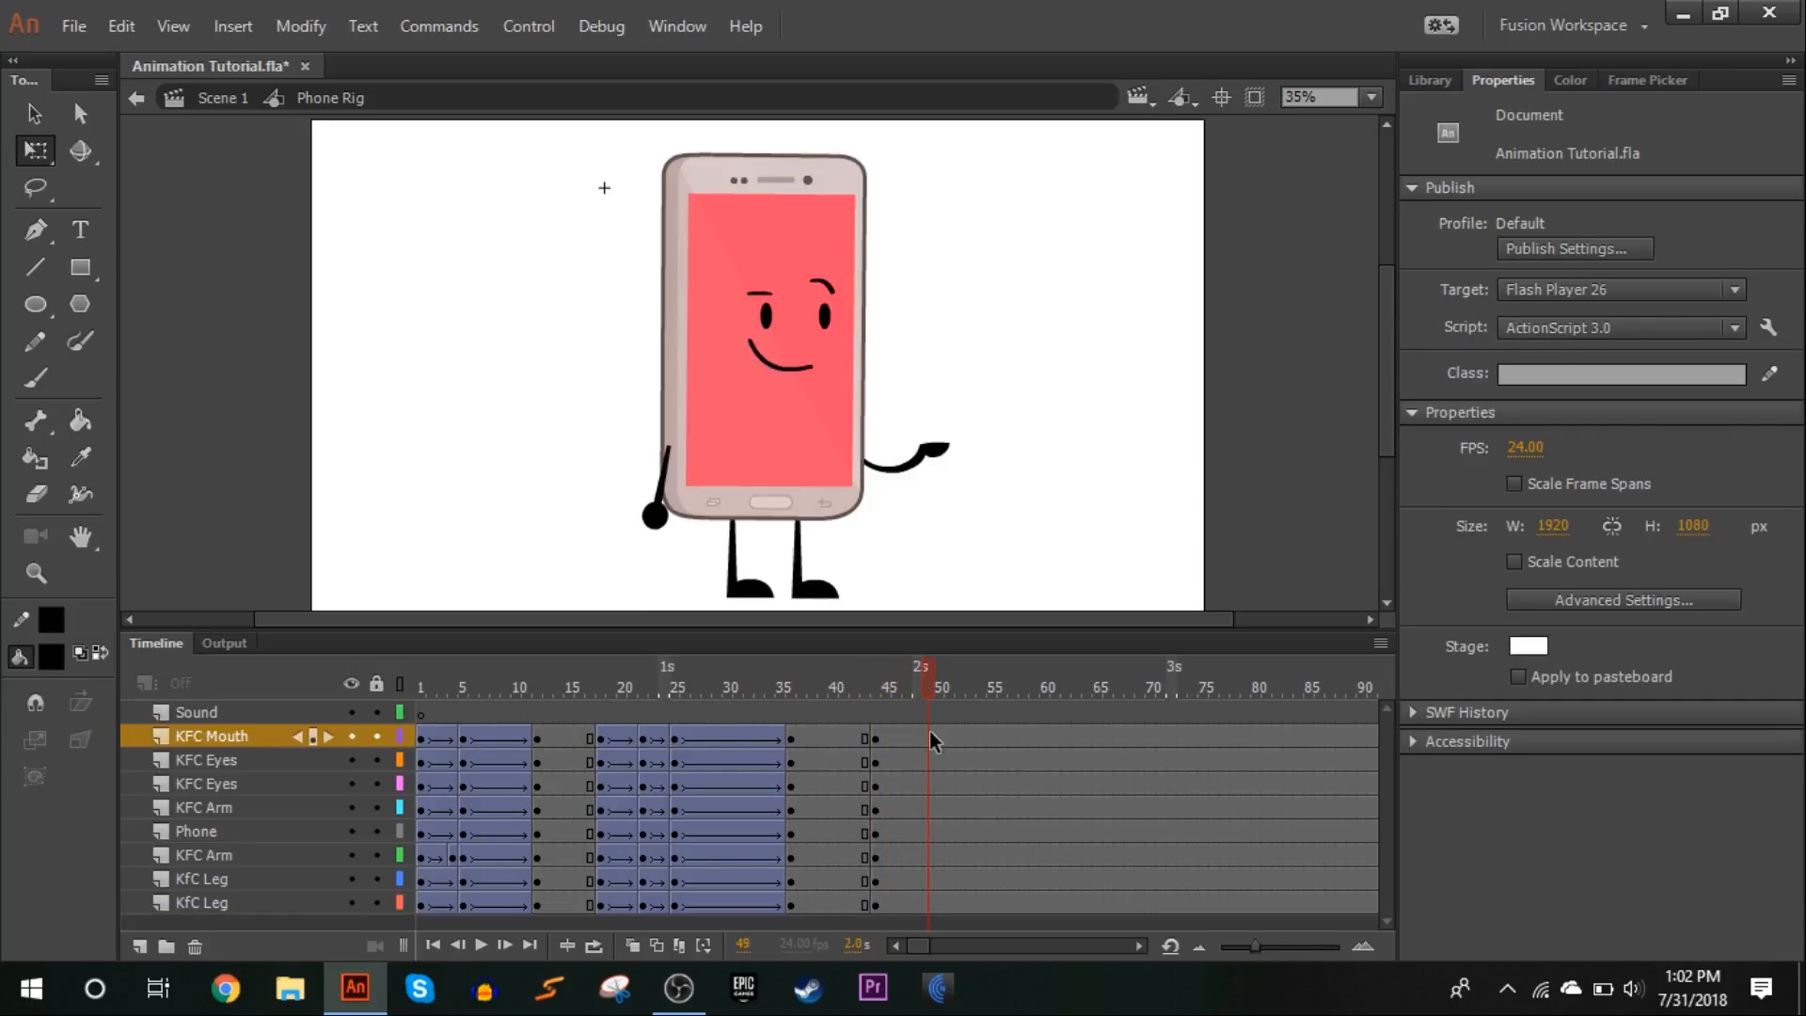
{"action": "left_click_drag", "start_coordinate": [929, 841], "coordinate": [933, 905]}
{"action": "key", "text": "F6"}
At frame 49, rotate the phone body, face and arms slightly counterclockwise about a pivot between the legs, leaving the legs in place
{"action": "left_click", "coordinate": [1370, 97]}
{"action": "left_click", "coordinate": [1330, 242]}
{"action": "left_click", "coordinate": [936, 325]}
{"action": "left_click_drag", "start_coordinate": [842, 477], "coordinate": [617, 561]}
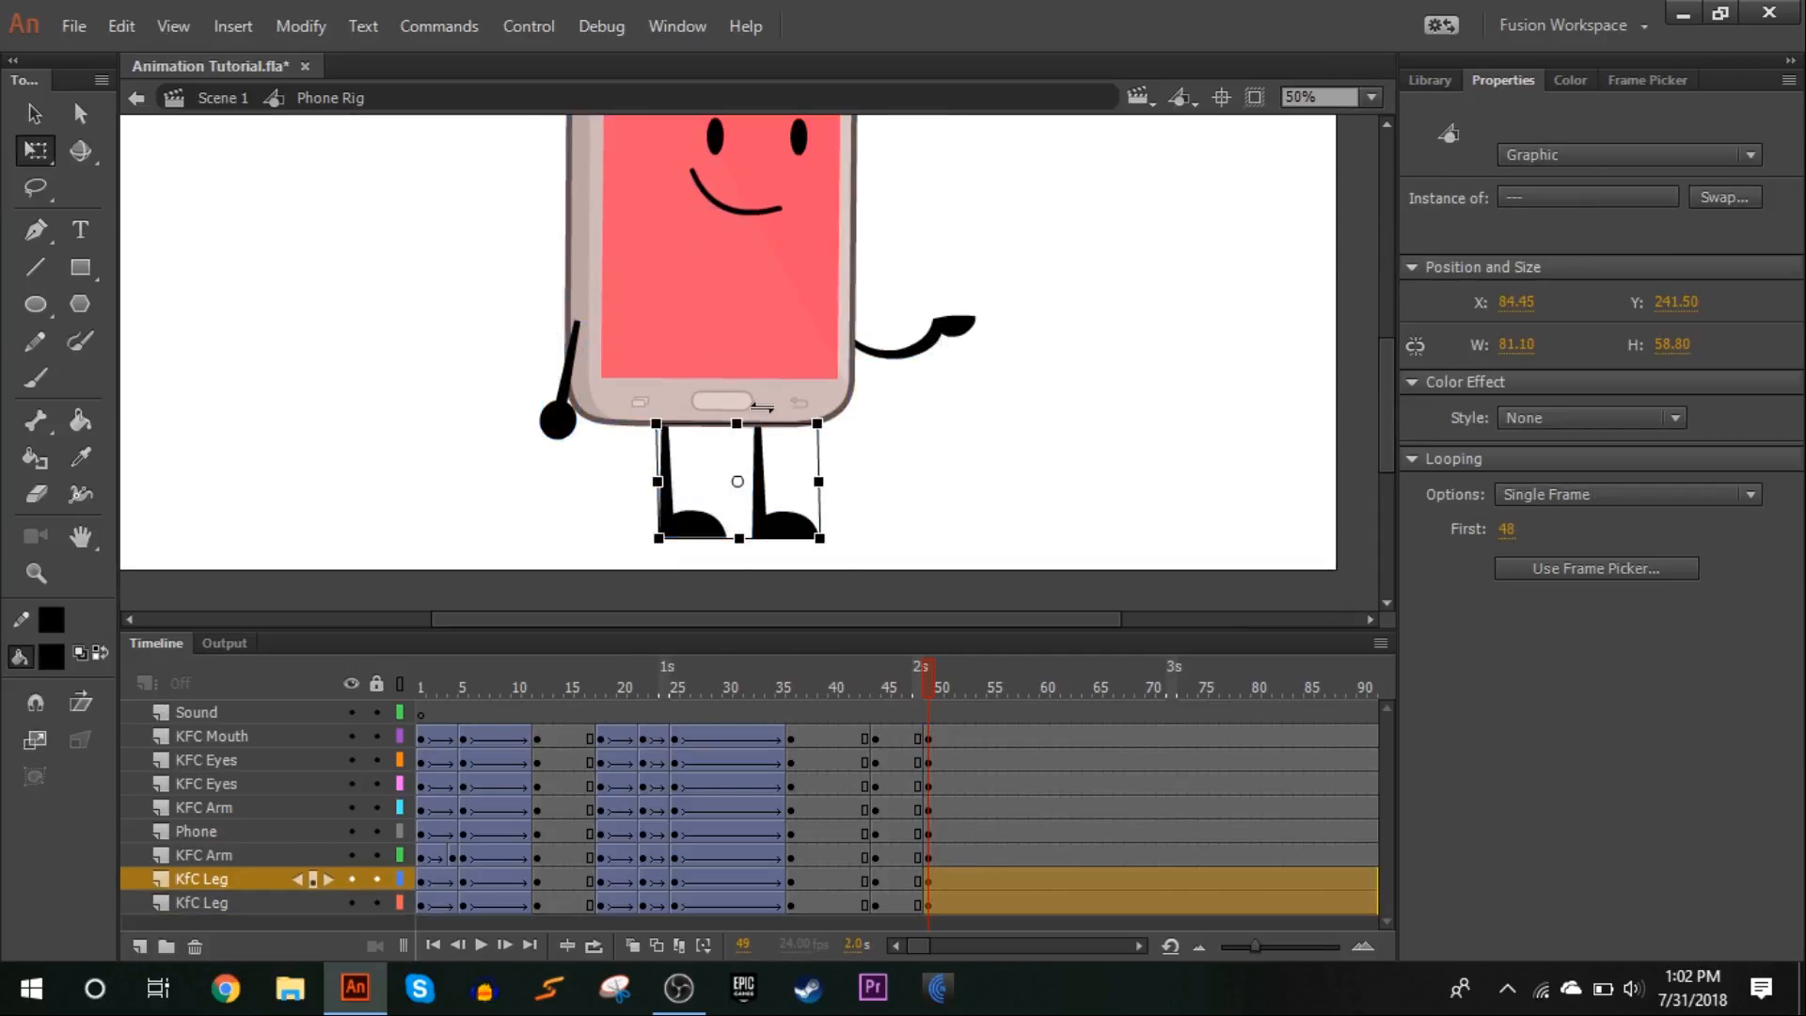
{"action": "left_click_drag", "start_coordinate": [1171, 399], "coordinate": [144, 115]}
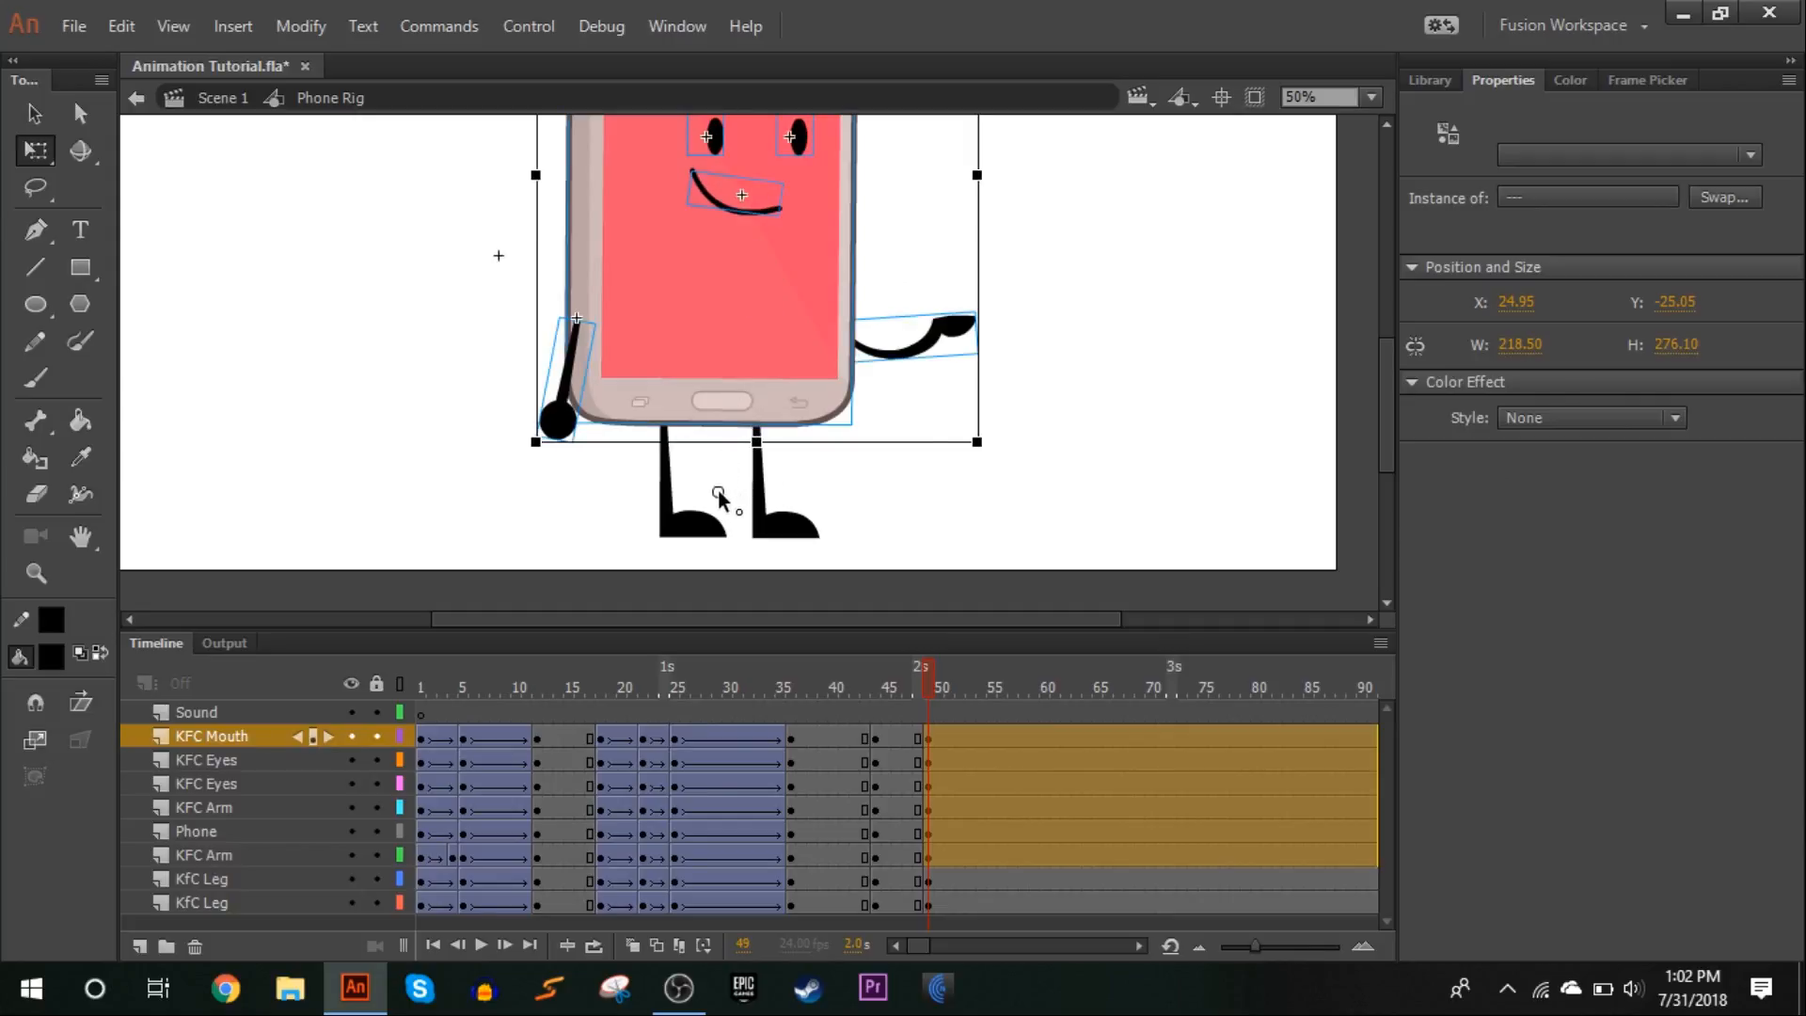
{"action": "left_click_drag", "start_coordinate": [1000, 457], "coordinate": [1002, 433]}
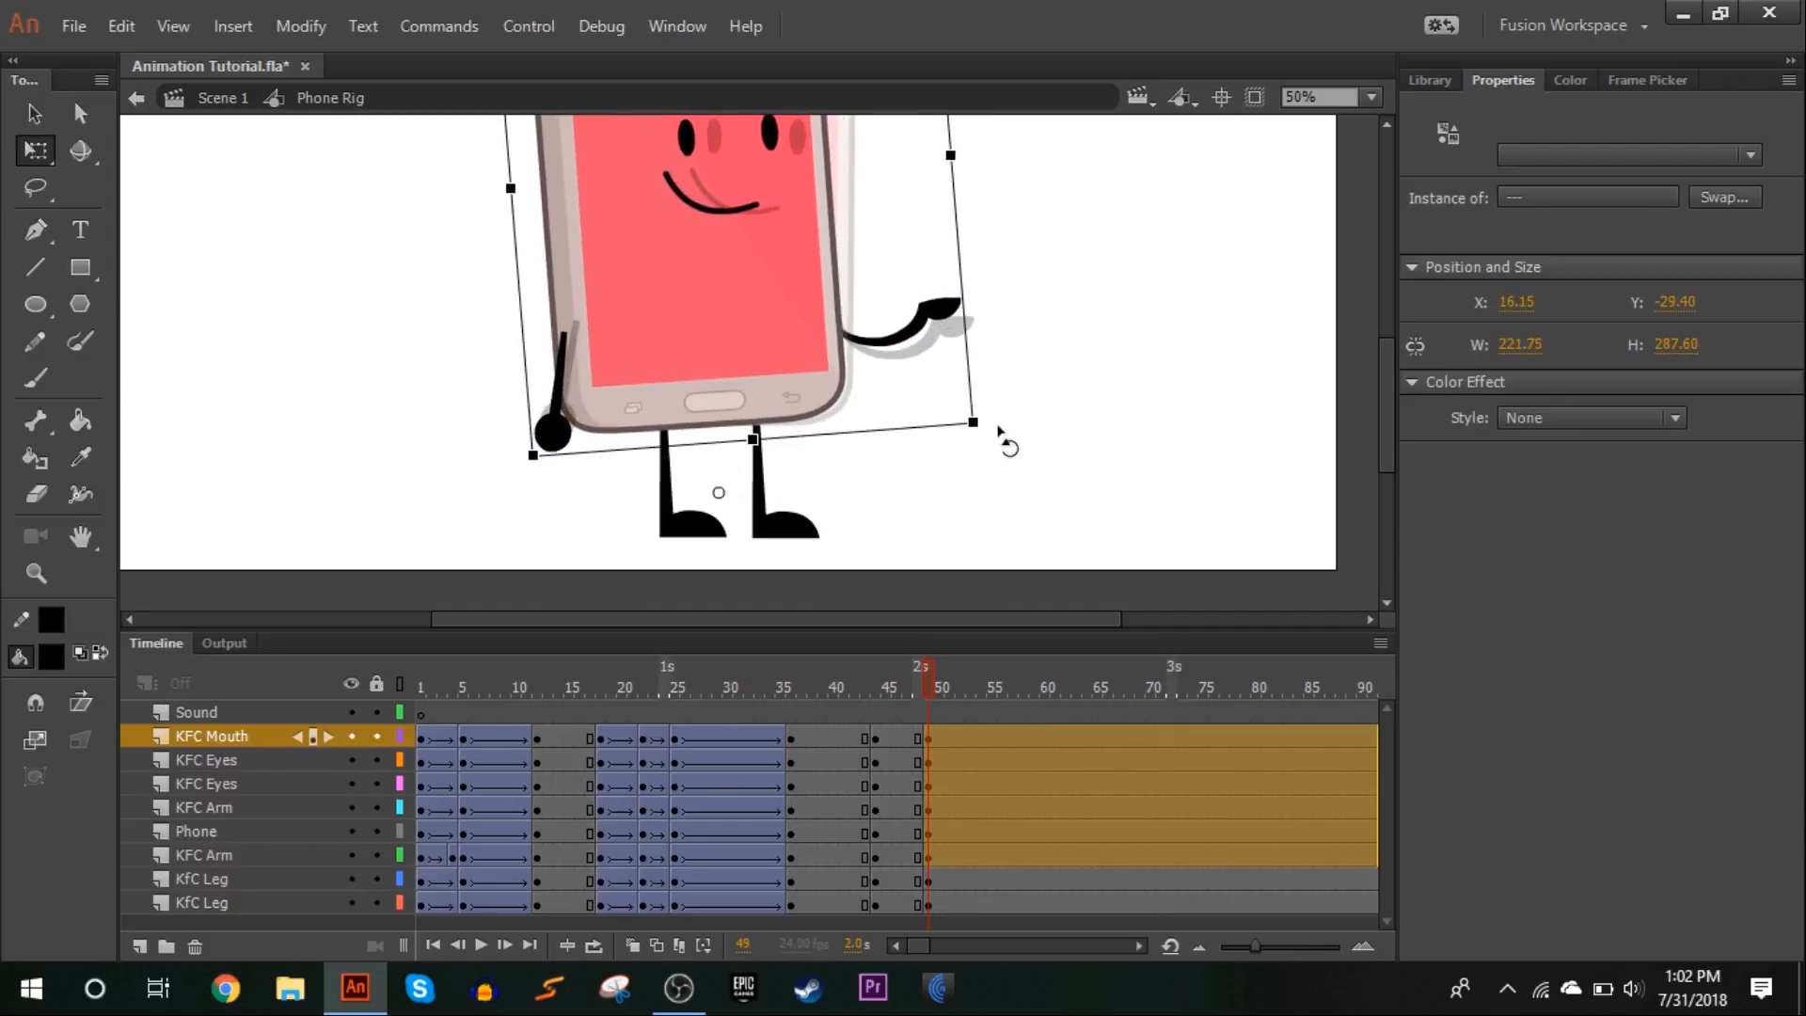
{"action": "left_click", "coordinate": [1000, 497]}
Swap the phone's right-hand arm at frame 49 to the straight open-hand shape, arm frame 27
{"action": "left_click_drag", "start_coordinate": [928, 689], "coordinate": [932, 690]}
{"action": "left_click", "coordinate": [946, 320]}
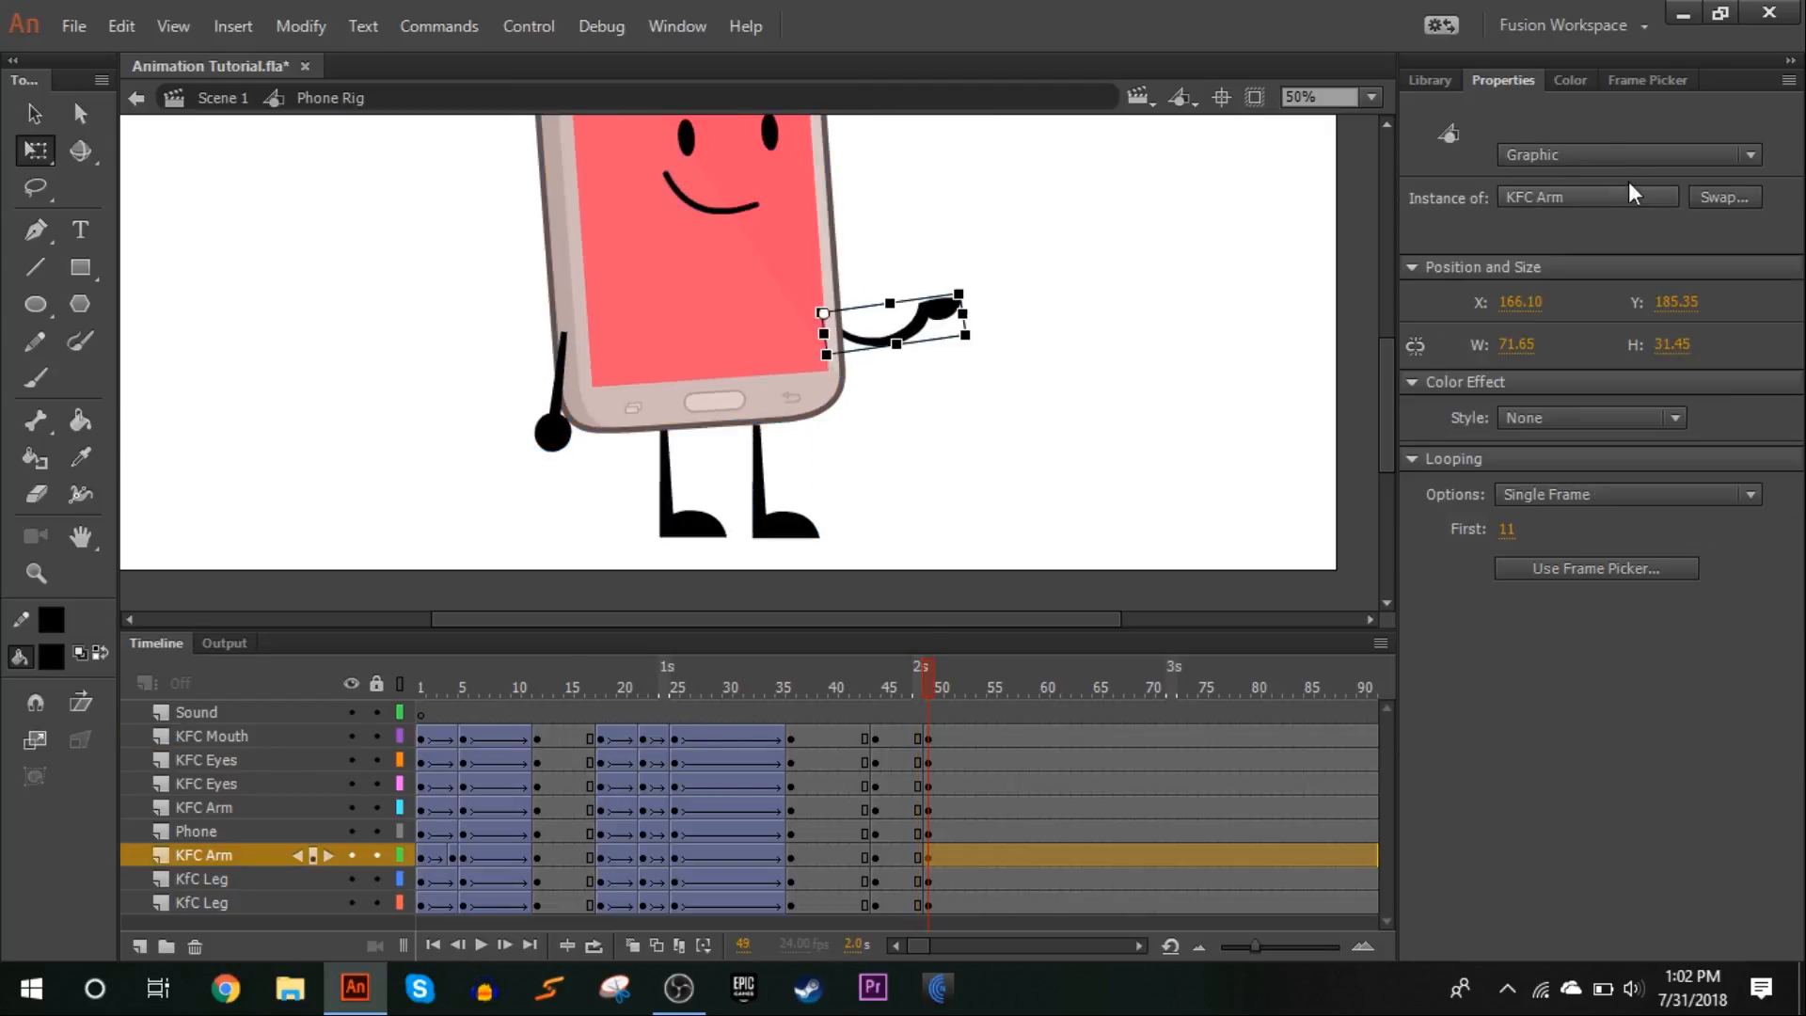
{"action": "left_click", "coordinate": [1647, 82]}
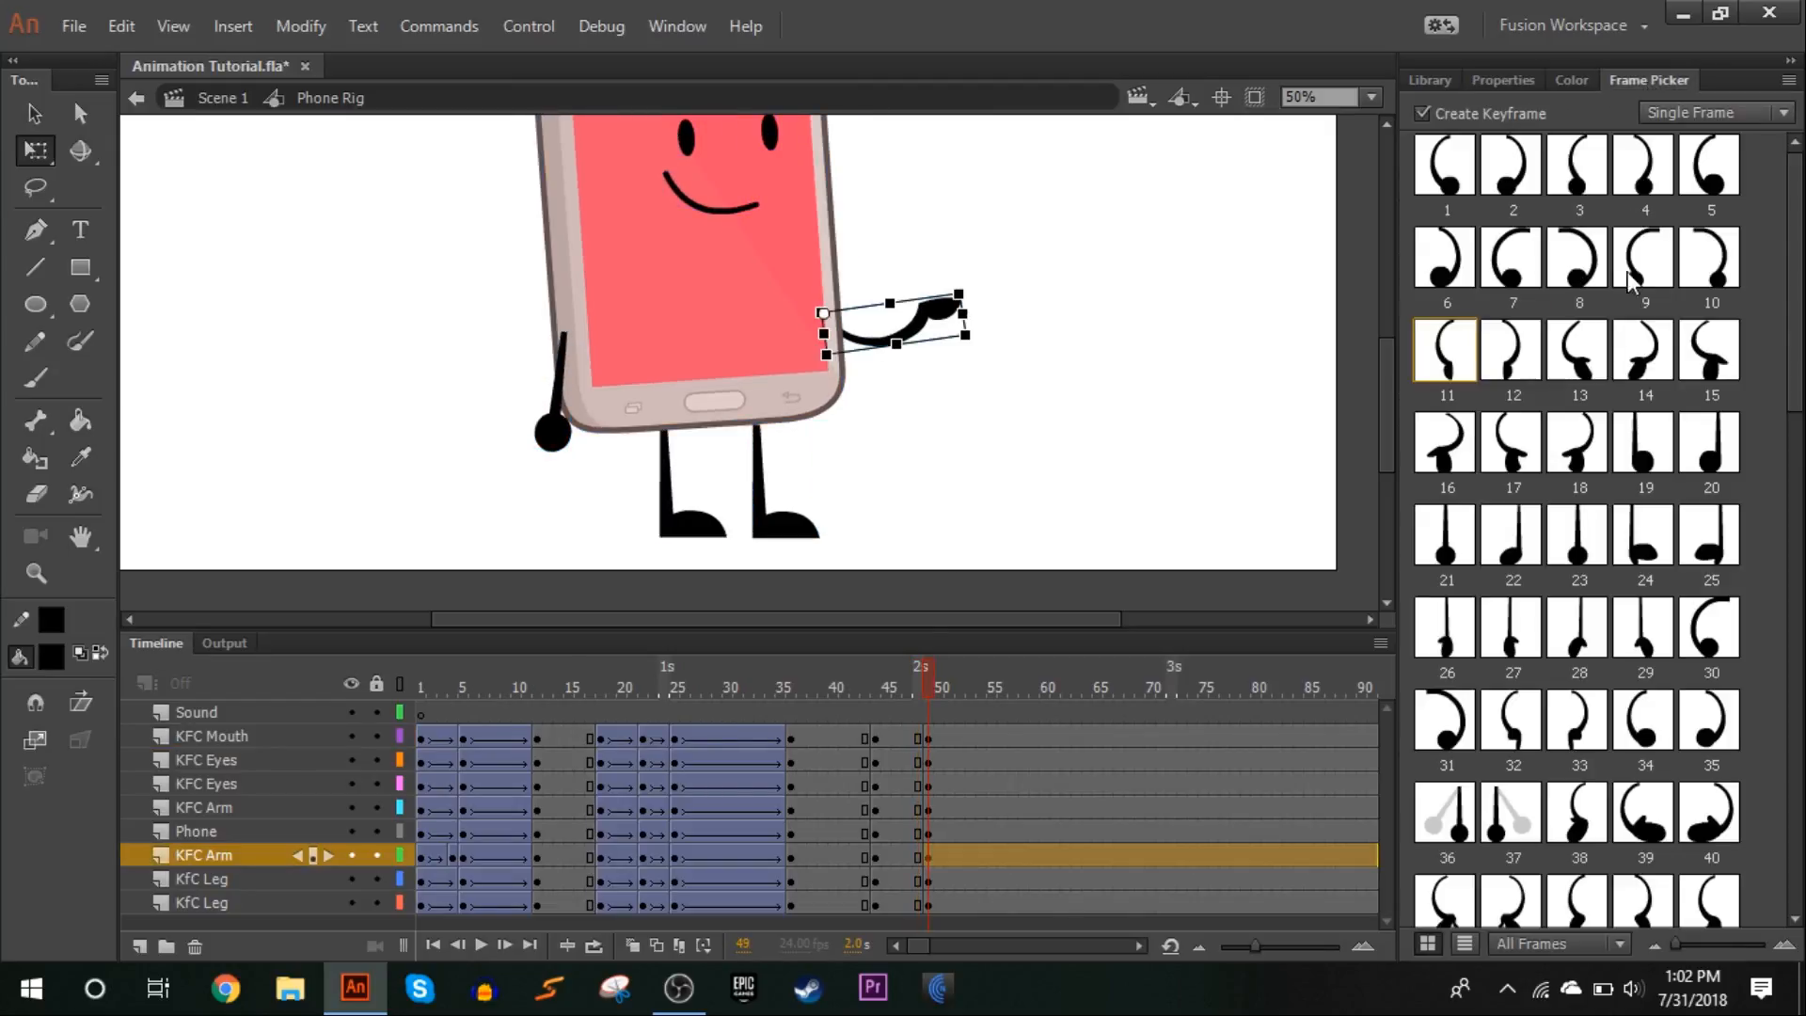
{"action": "left_click", "coordinate": [1510, 649]}
Swap the left-hand arm at frame 49 to arm frame 26 and rotate it outward to nearly horizontal
{"action": "left_click", "coordinate": [572, 450]}
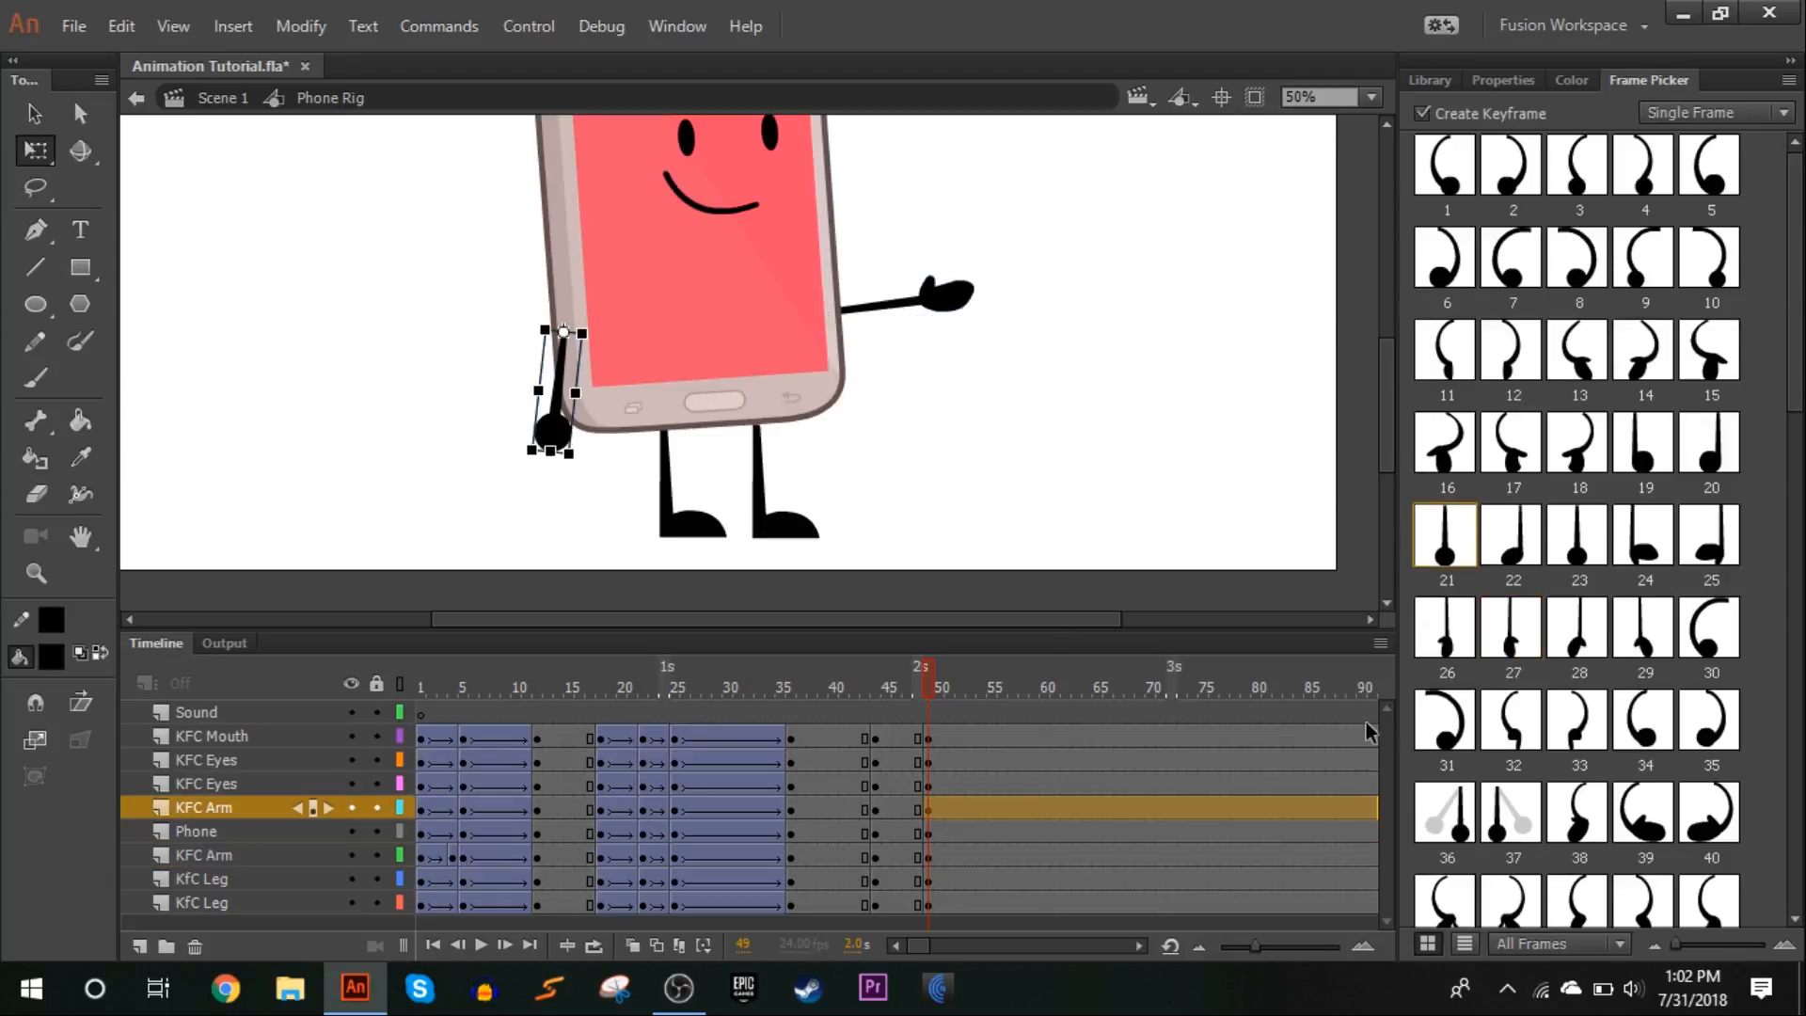
{"action": "left_click", "coordinate": [1513, 658]}
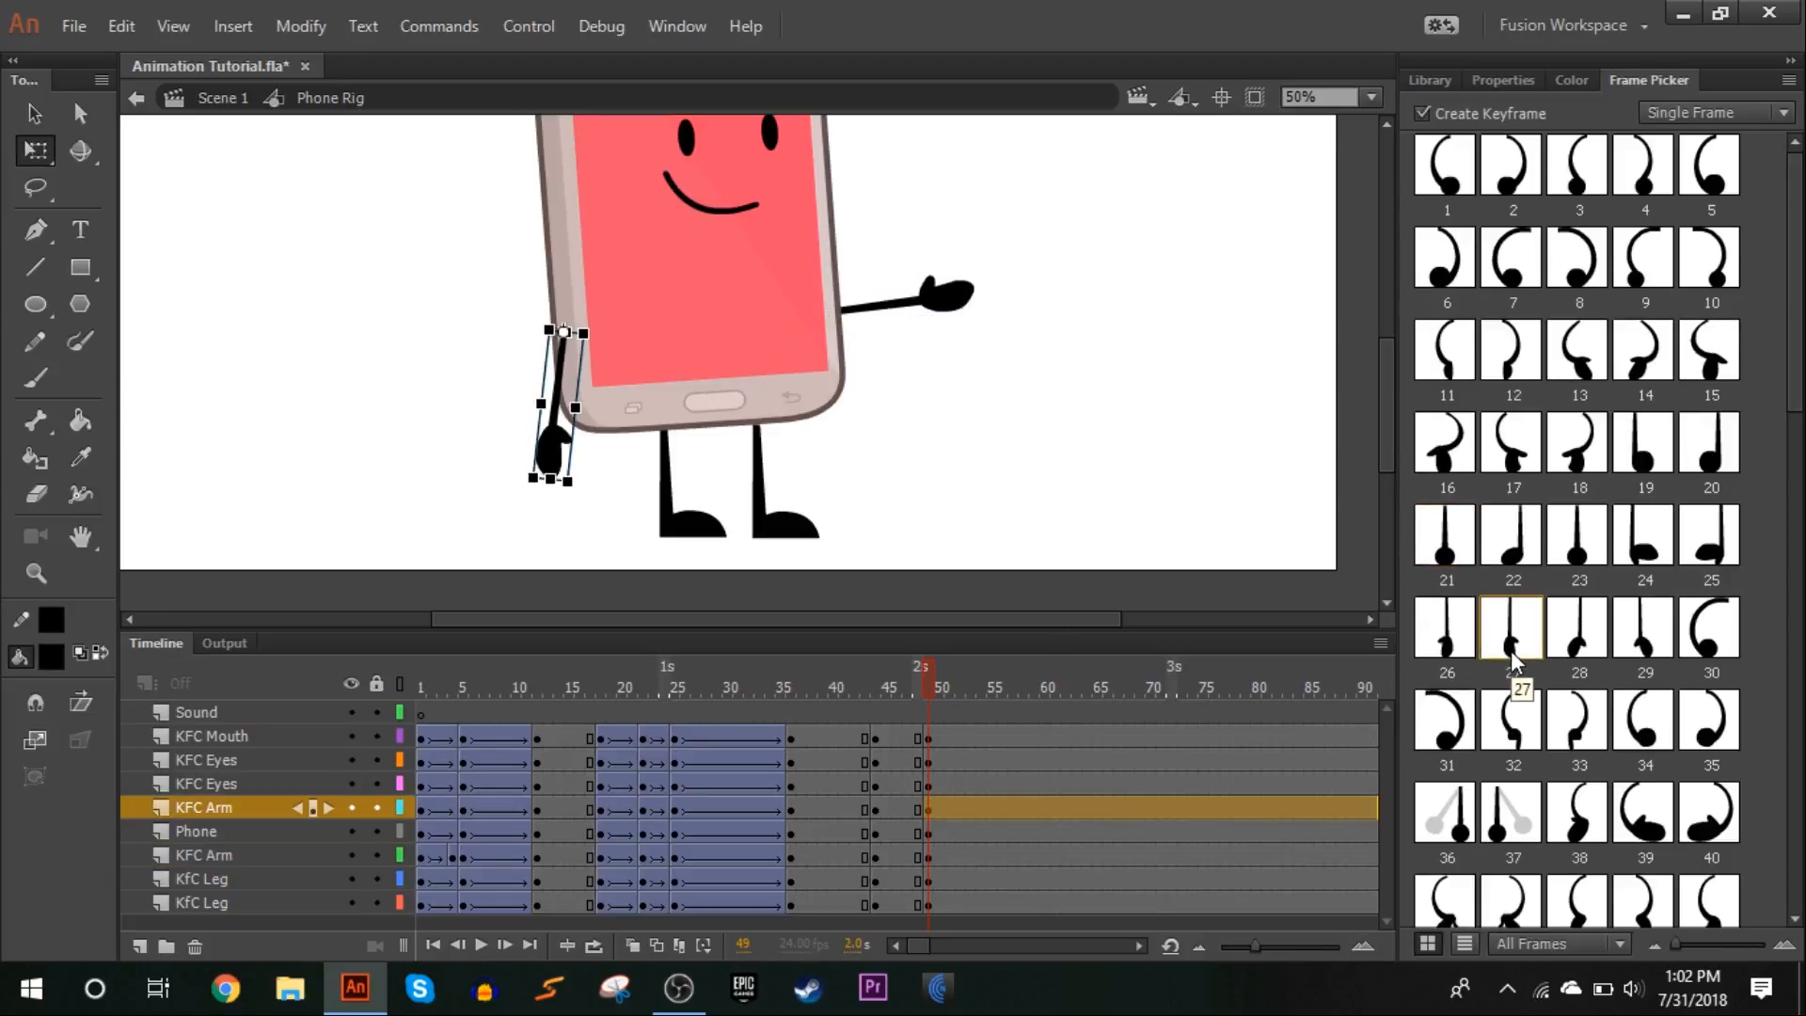
{"action": "left_click", "coordinate": [1449, 635]}
{"action": "left_click_drag", "start_coordinate": [569, 494], "coordinate": [380, 369]}
{"action": "left_click", "coordinate": [381, 370]}
Raise the right-hand arm slightly at frame 49 and check the pose against the neighbouring frames
{"action": "scroll", "coordinate": [817, 333], "scroll_direction": "up", "scroll_amount": 3}
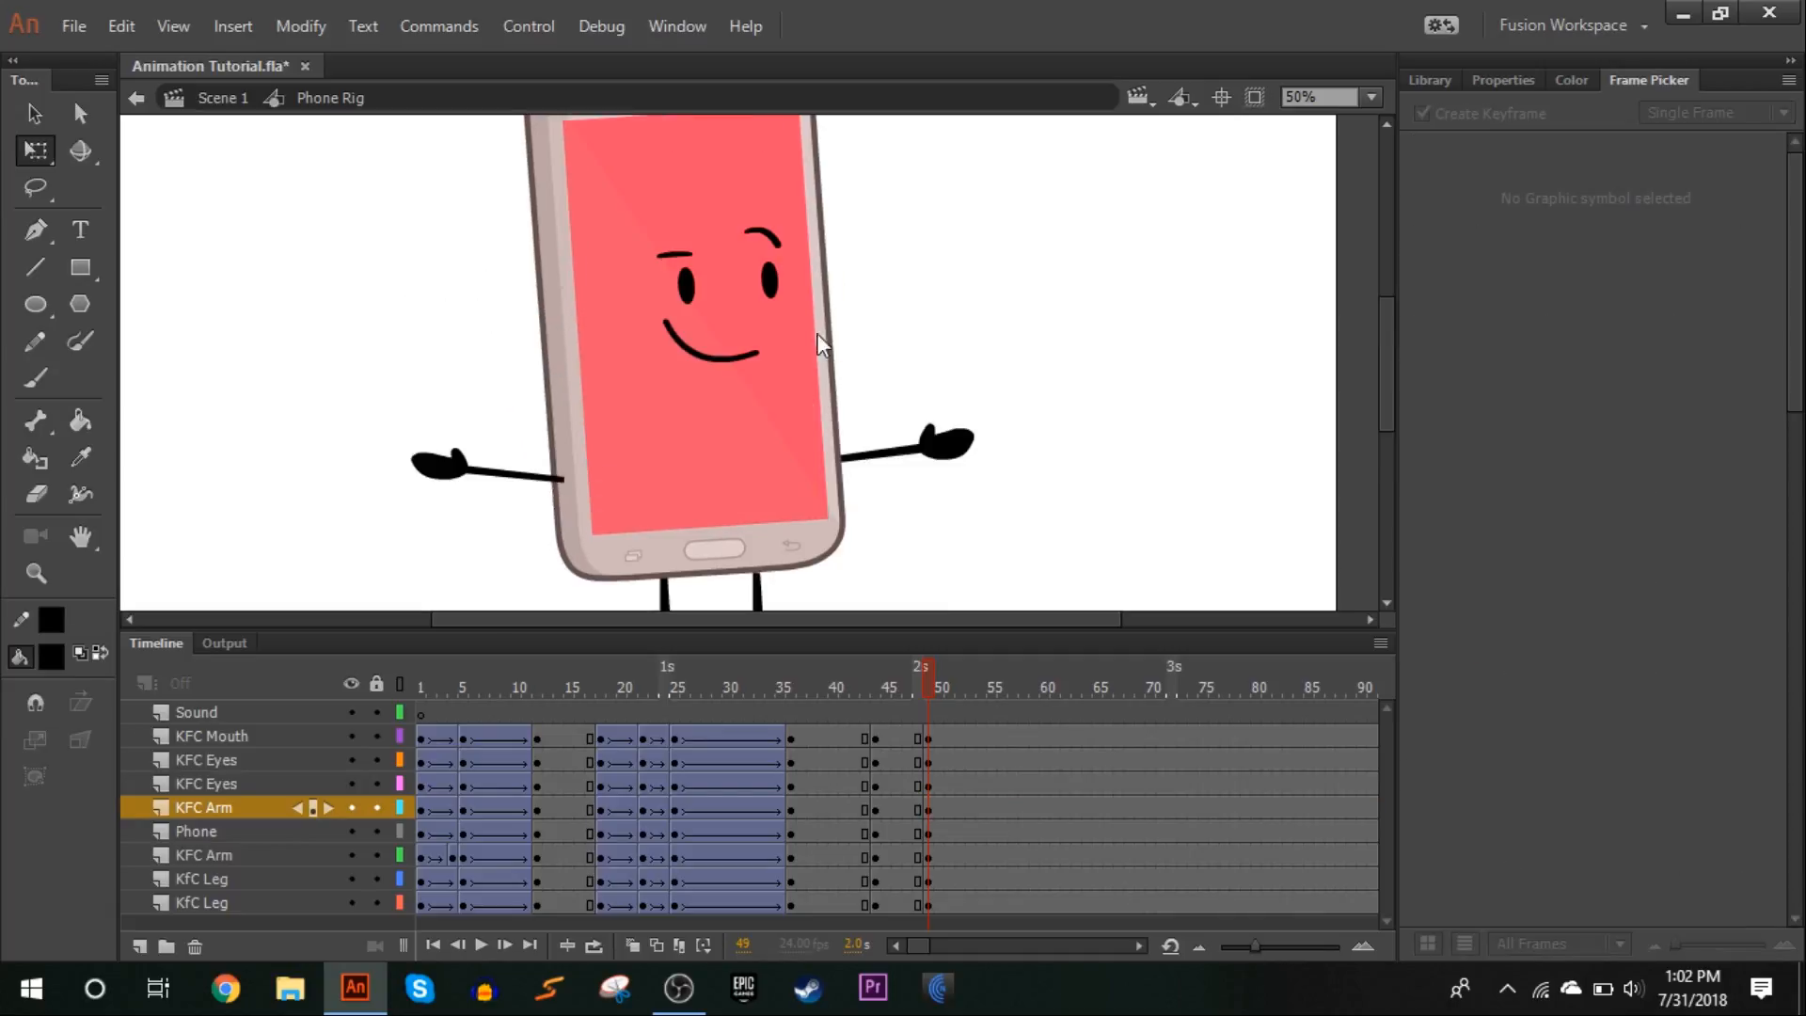
{"action": "left_click_drag", "start_coordinate": [926, 694], "coordinate": [922, 697]}
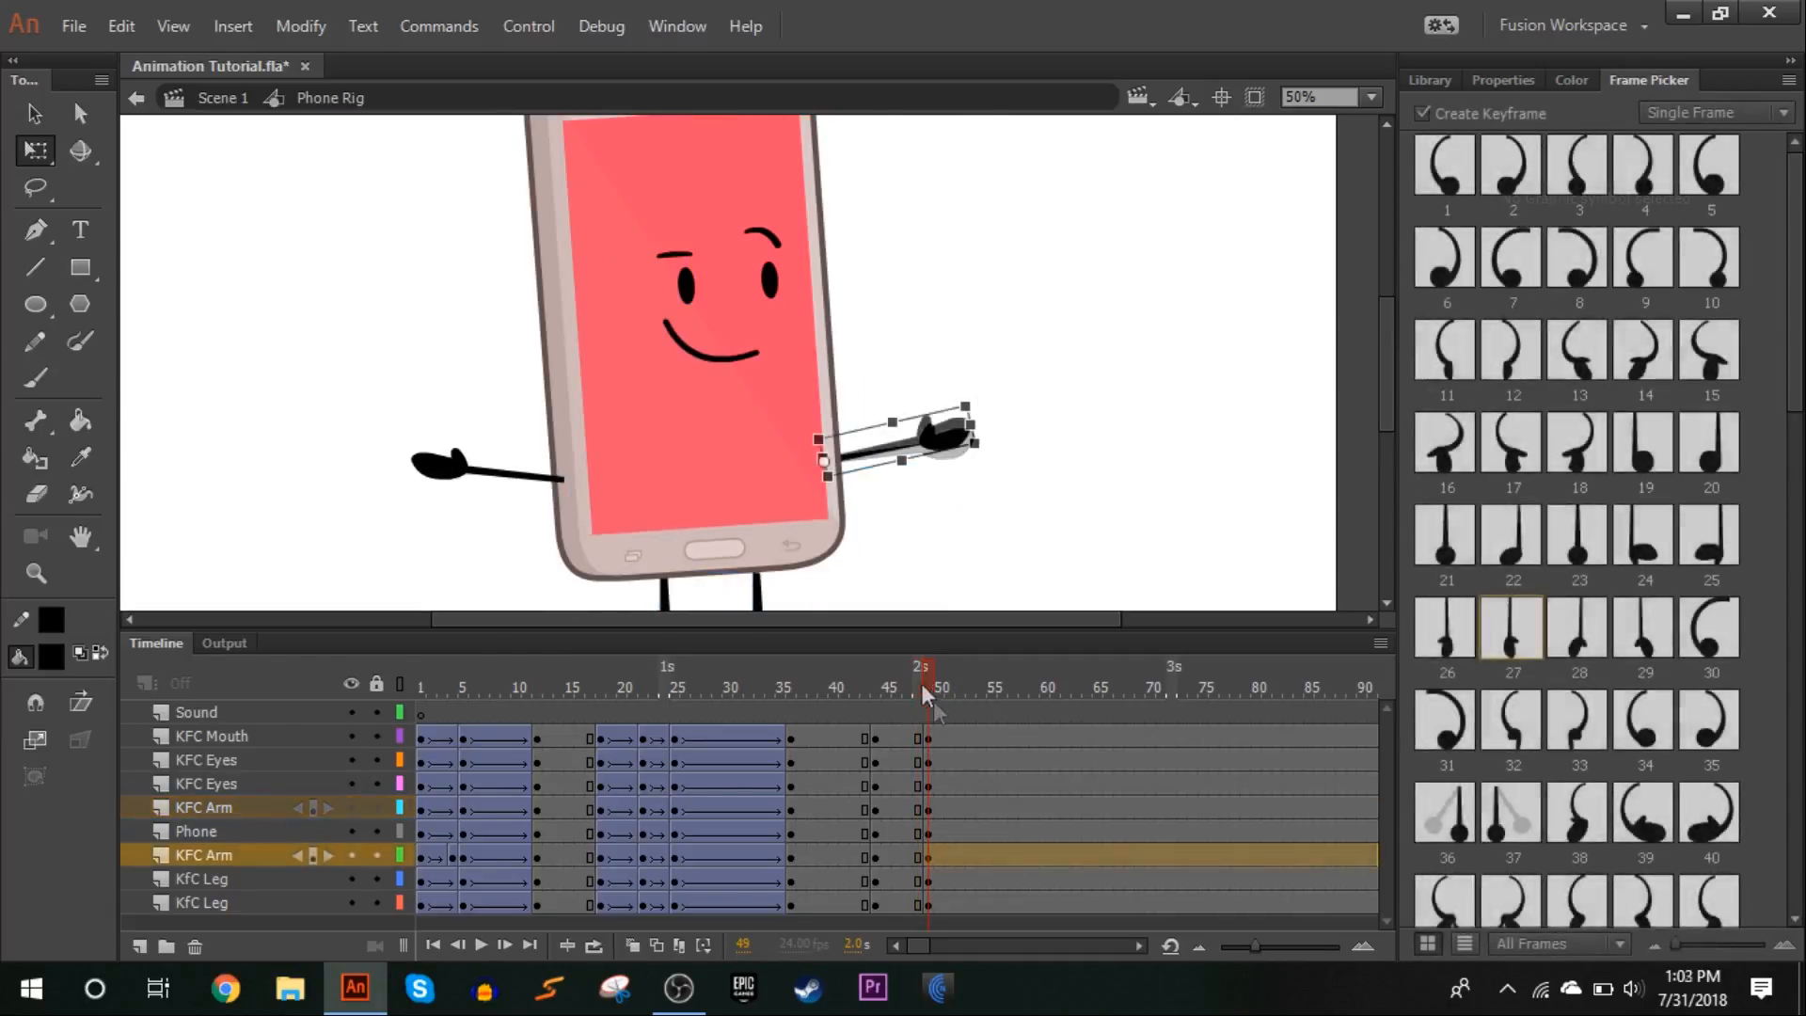
{"action": "left_click_drag", "start_coordinate": [922, 683], "coordinate": [925, 679]}
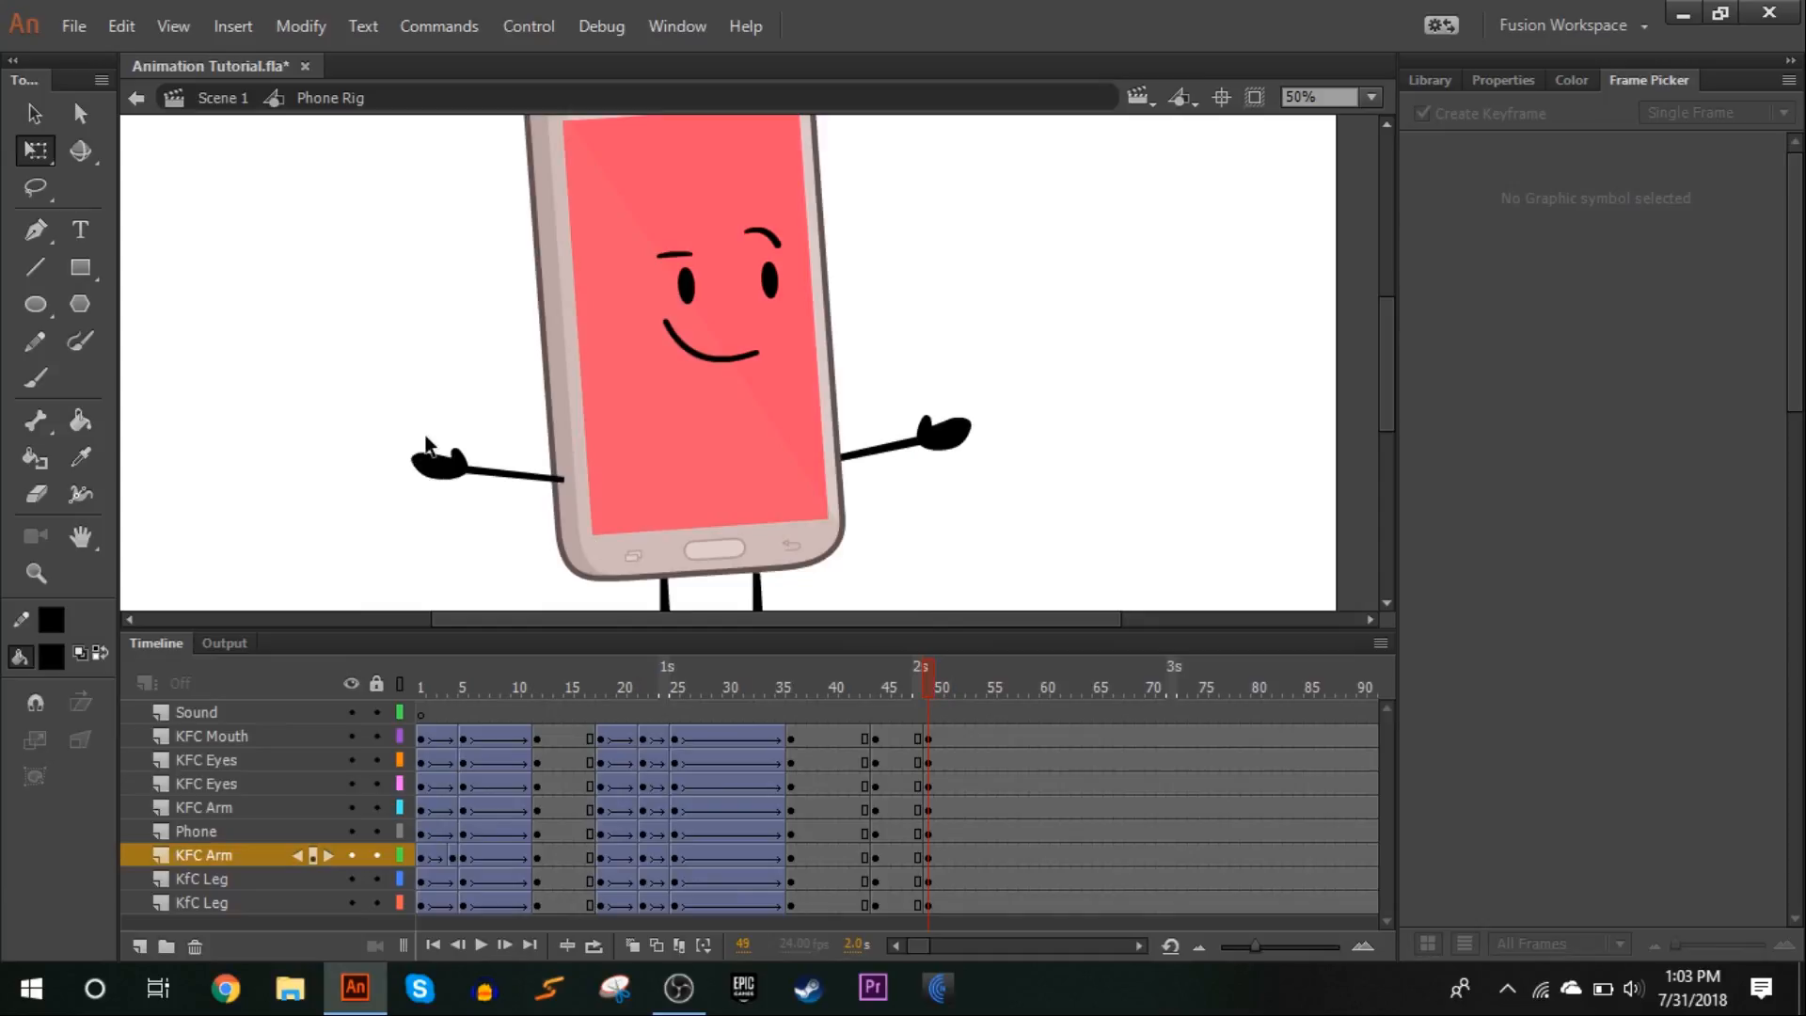
Change the eyes at frame 49, giving the left one a raised curved brow and the right one a flat lowered brow
{"action": "left_click", "coordinate": [689, 287]}
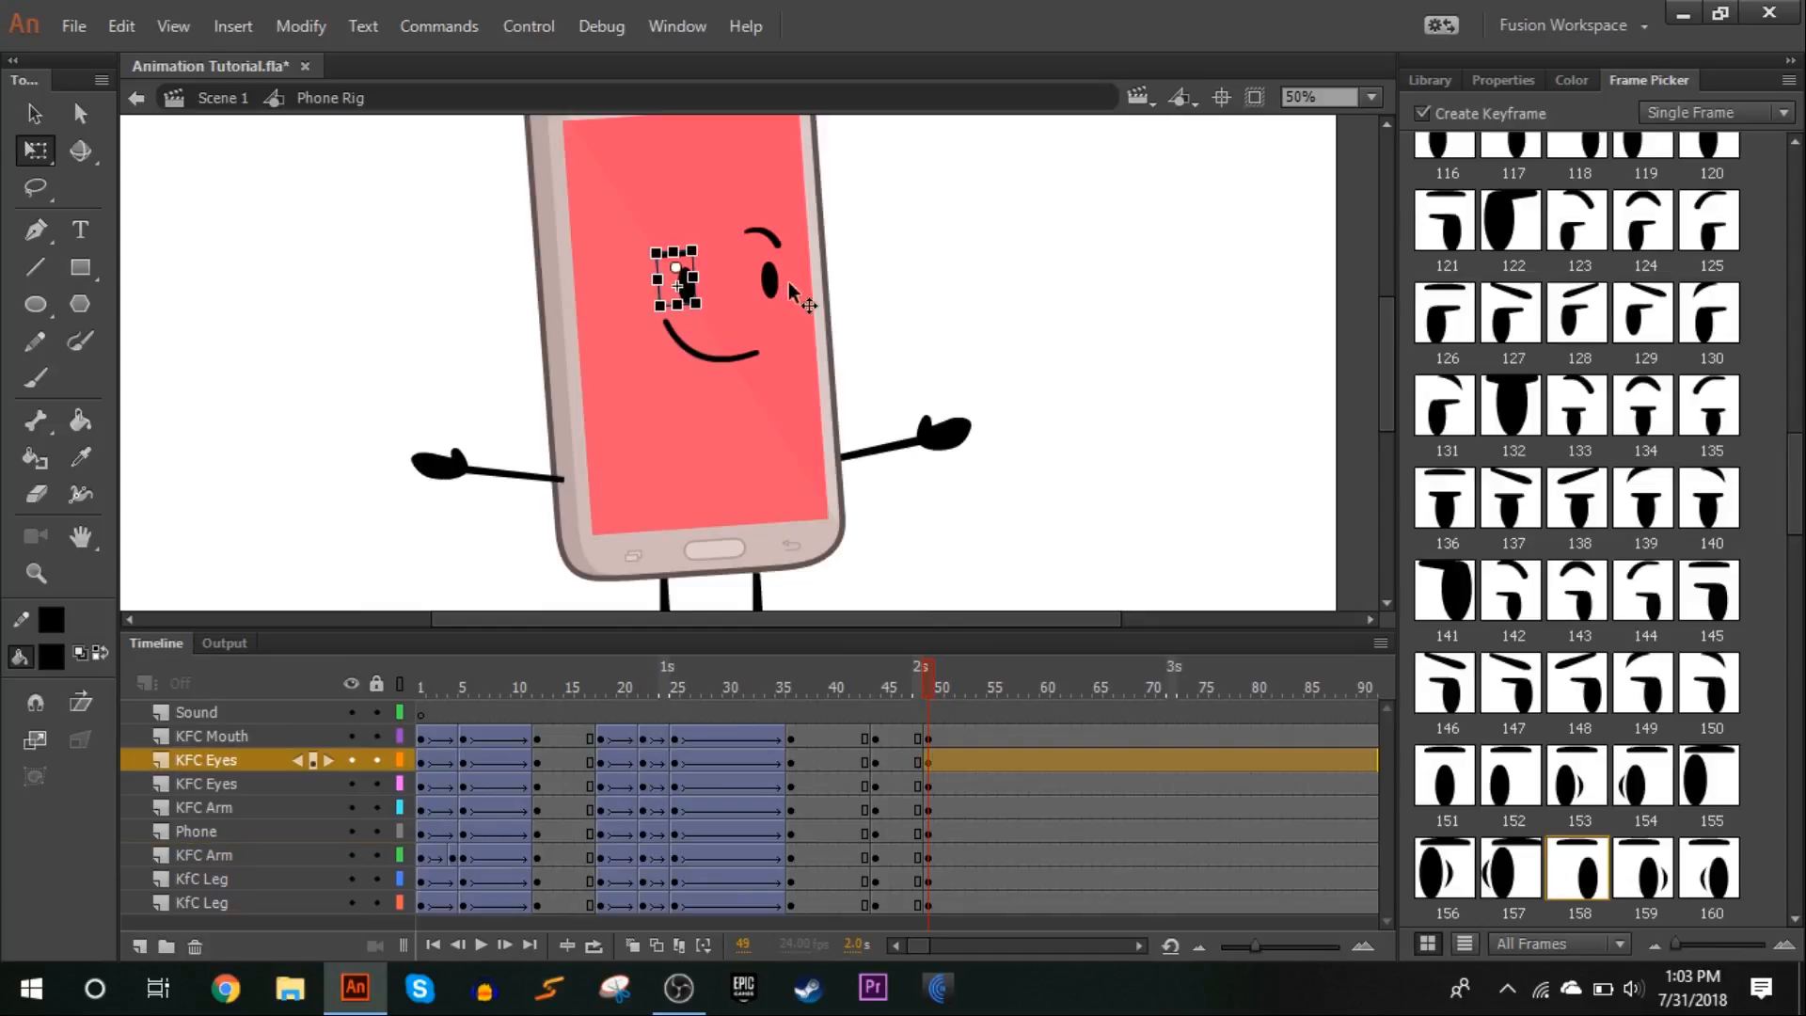
{"action": "scroll", "coordinate": [1674, 701], "scroll_direction": "down", "scroll_amount": 10}
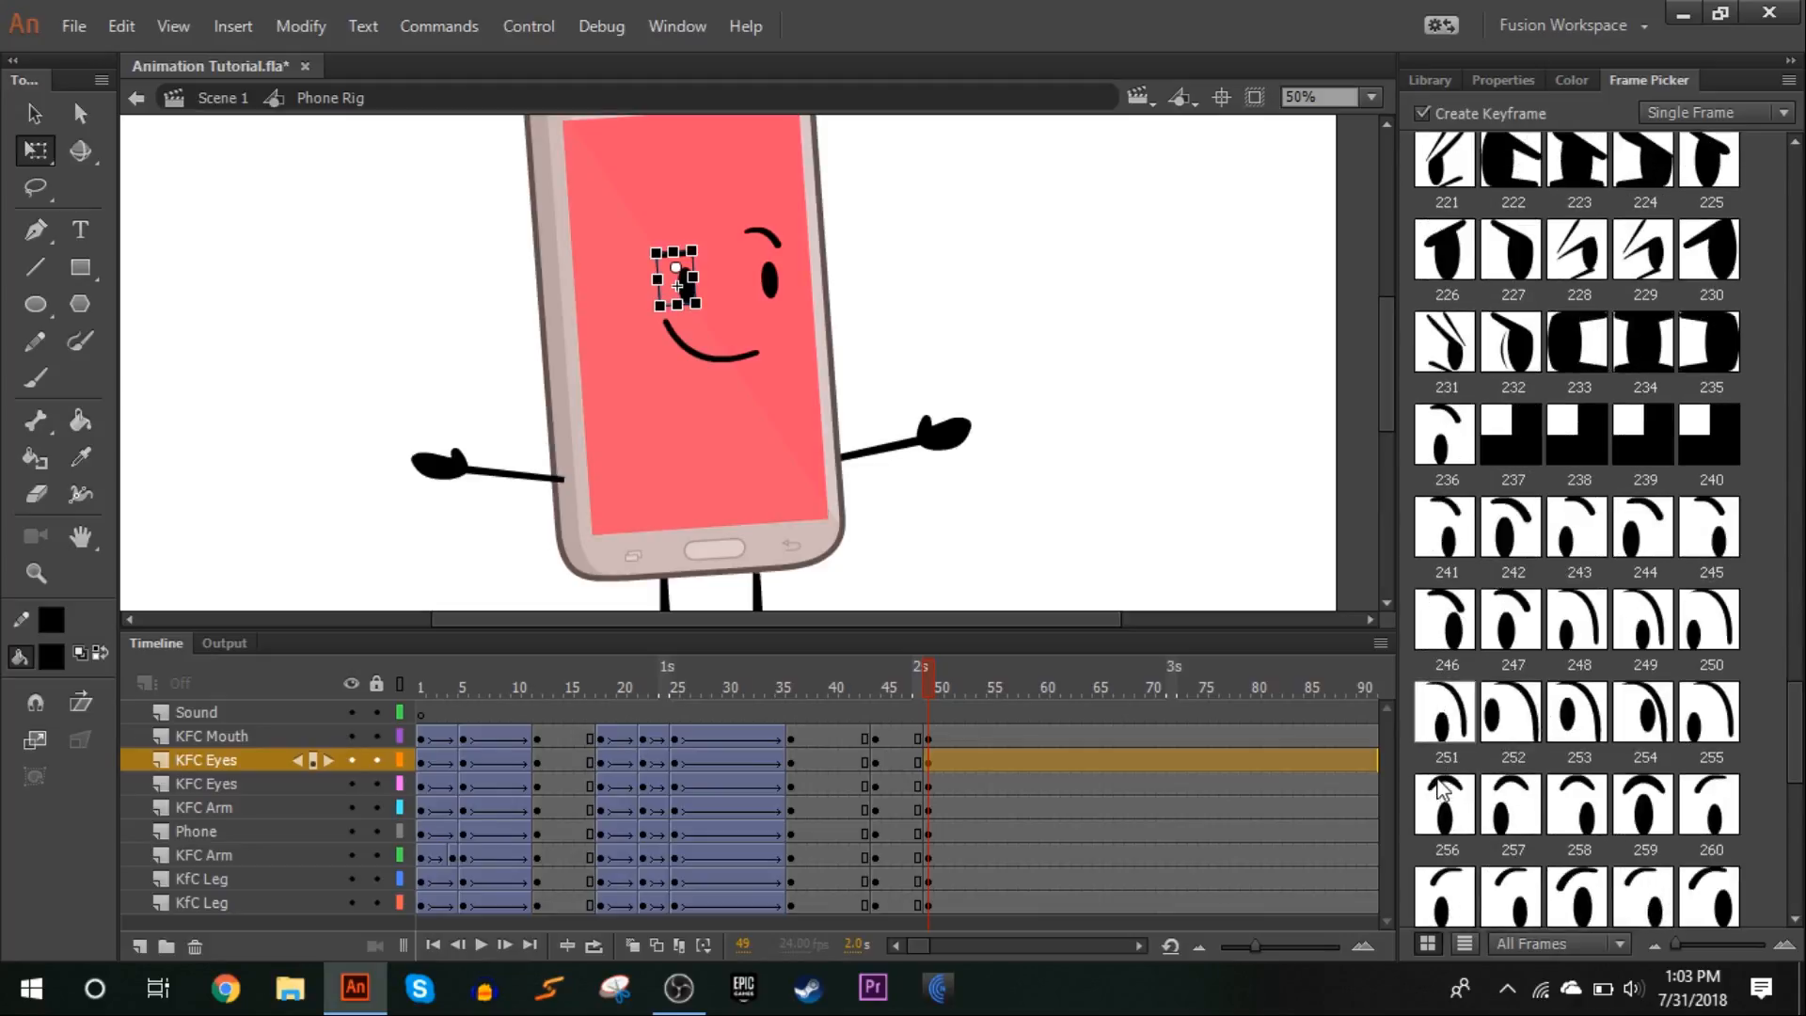
{"action": "scroll", "coordinate": [1439, 790], "scroll_direction": "down", "scroll_amount": 1}
{"action": "left_click", "coordinate": [940, 433]}
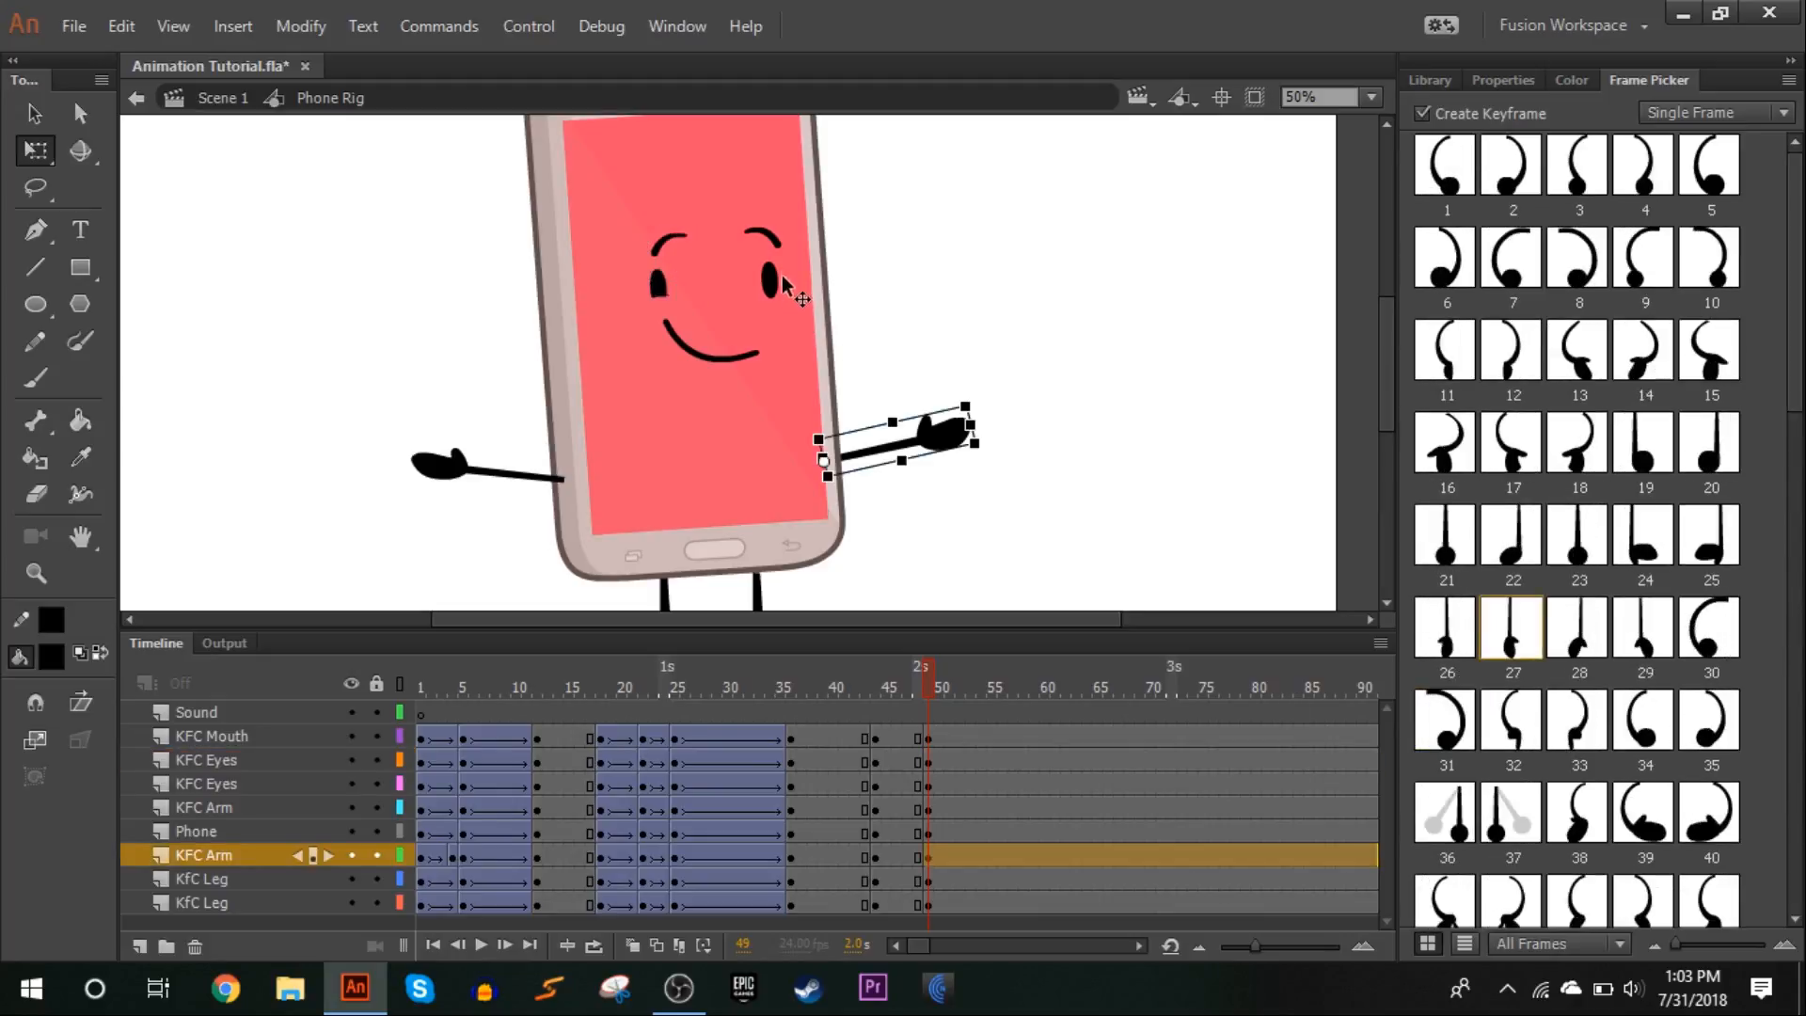
{"action": "left_click", "coordinate": [769, 281]}
{"action": "scroll", "coordinate": [1712, 623], "scroll_direction": "down", "scroll_amount": 3}
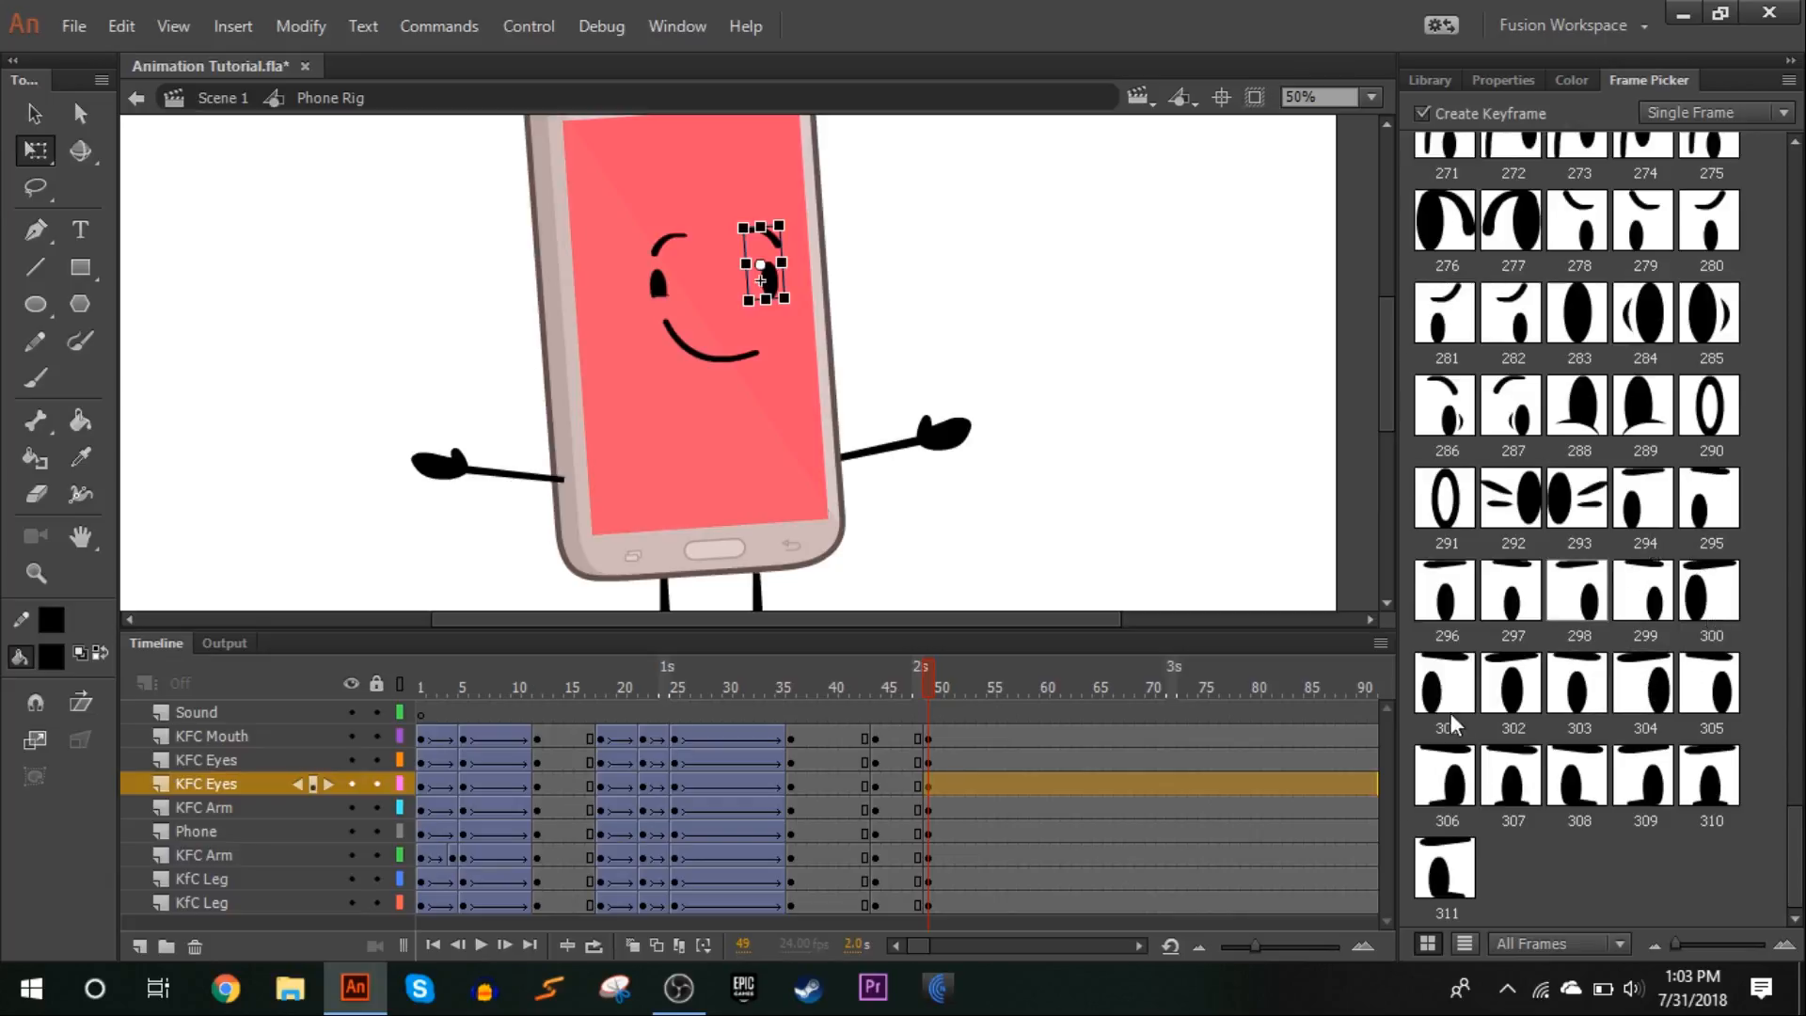
{"action": "left_click", "coordinate": [1686, 616]}
{"action": "left_click", "coordinate": [1013, 323]}
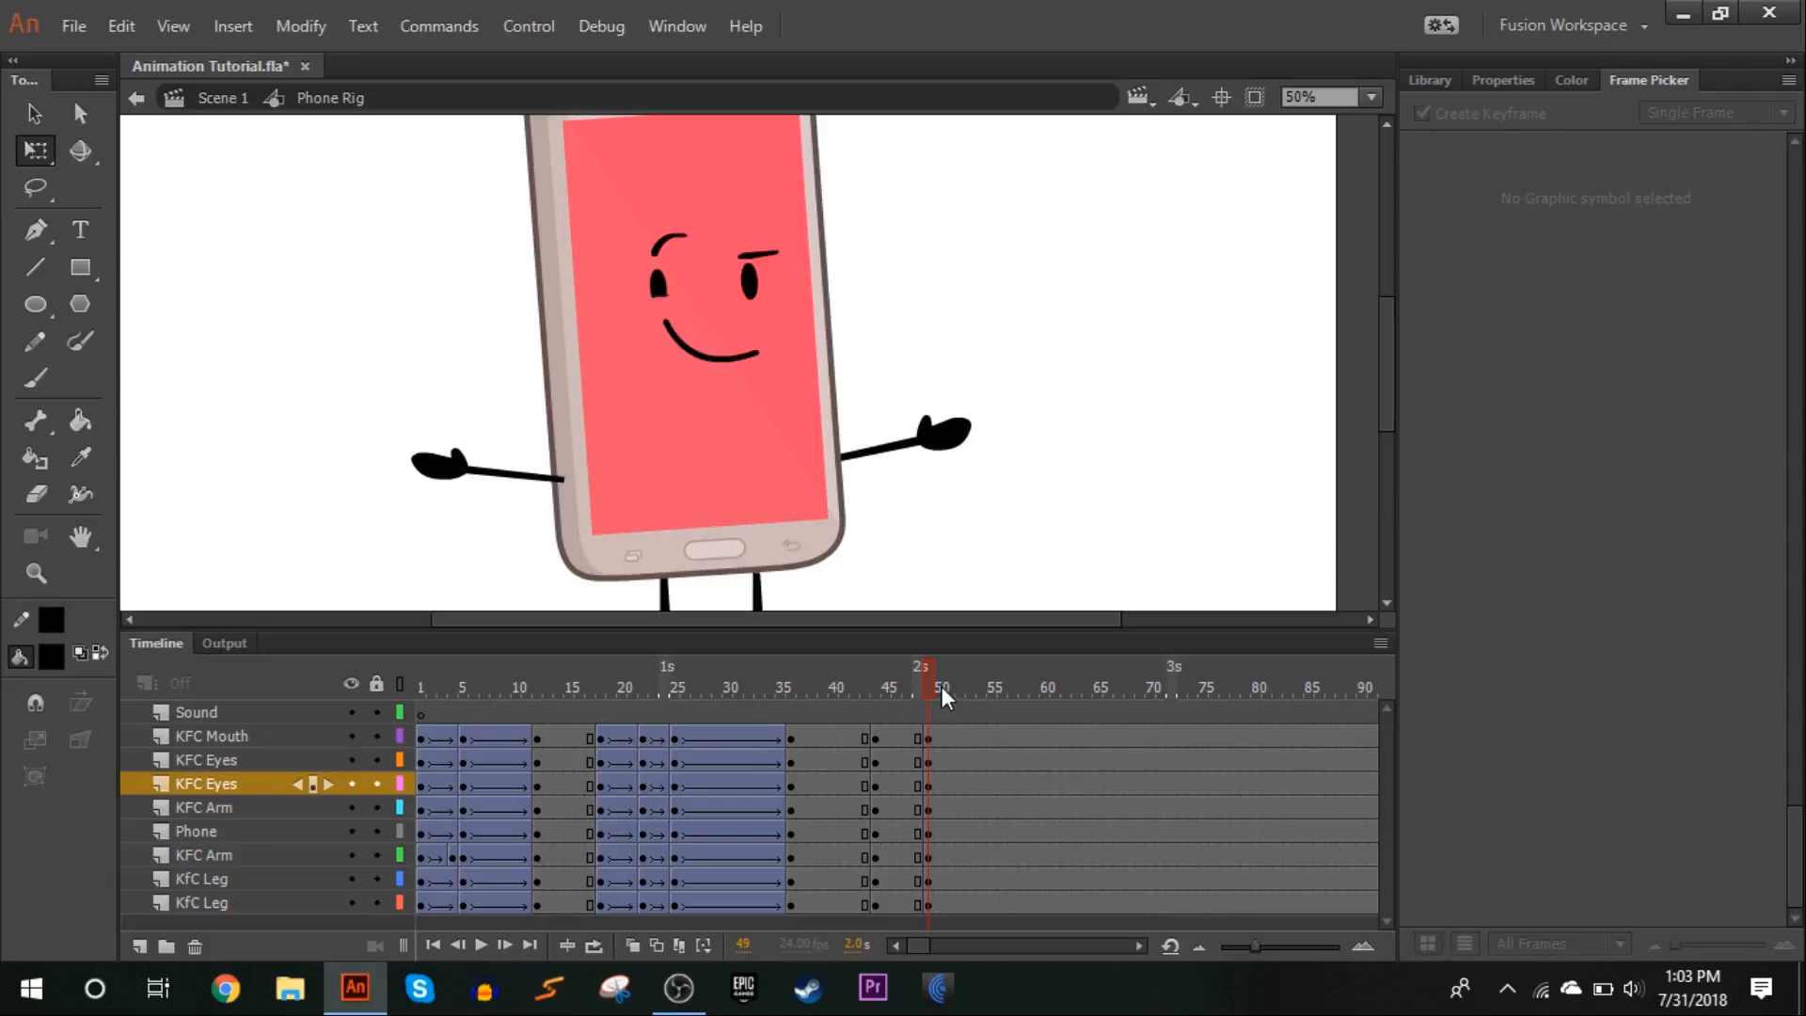
Change the mouth at frame 49 to the toothy grin, mouth frame 24
{"action": "left_click", "coordinate": [677, 342]}
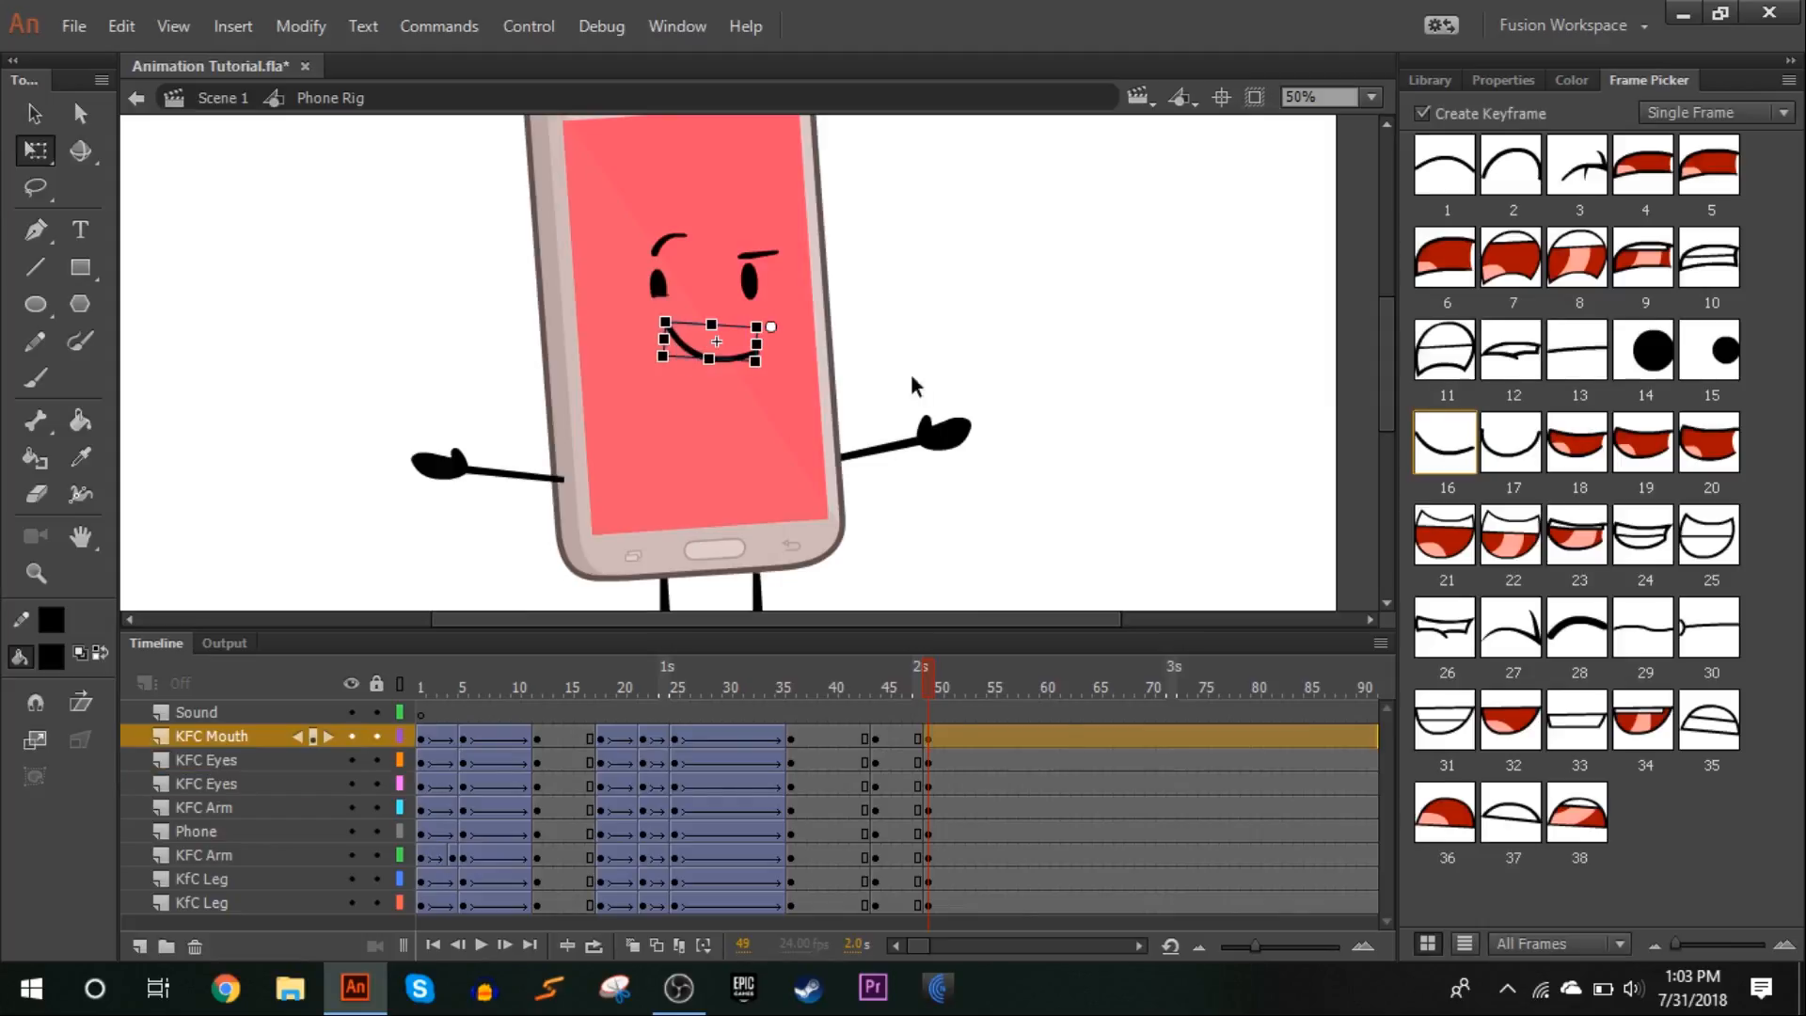
{"action": "left_click", "coordinate": [1649, 528]}
{"action": "left_click", "coordinate": [1064, 282]}
{"action": "left_click_drag", "start_coordinate": [927, 685], "coordinate": [927, 694]}
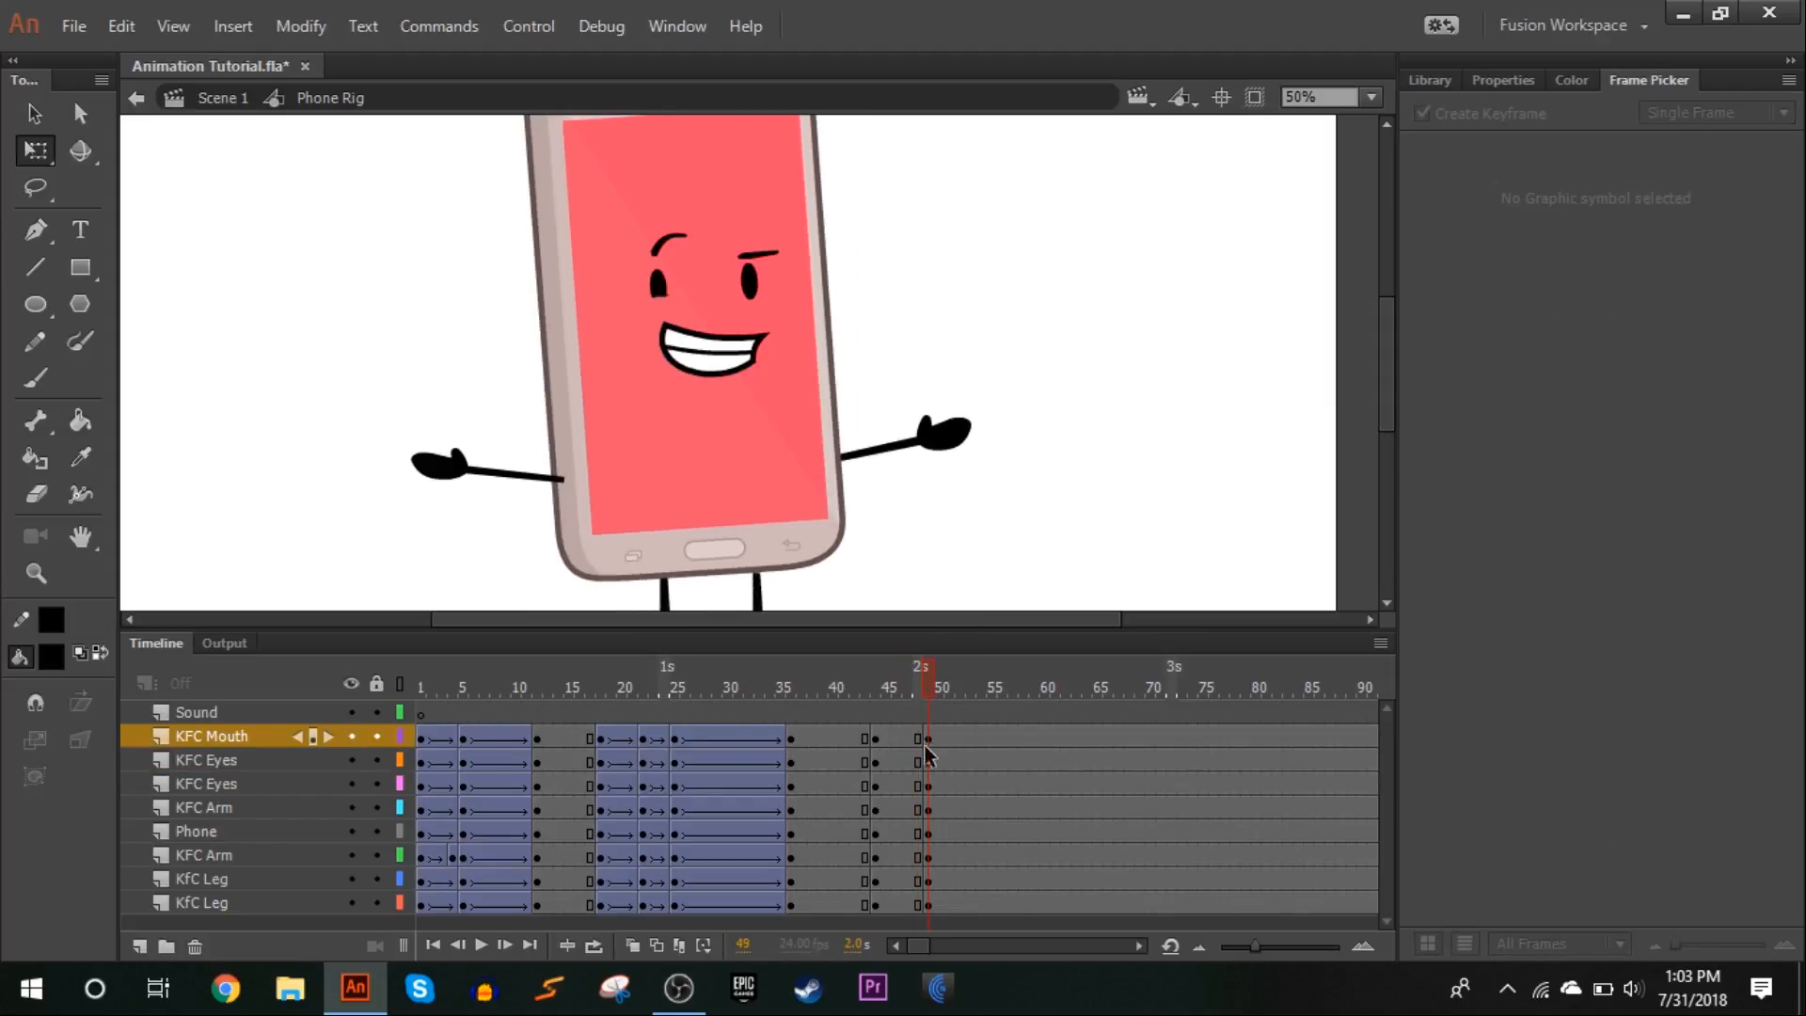
Create classic tweens from frame 44 to 49 on all character layers with a classic ease of -100 in, and scrub through them
{"action": "left_click", "coordinate": [918, 739]}
{"action": "right_click", "coordinate": [917, 901]}
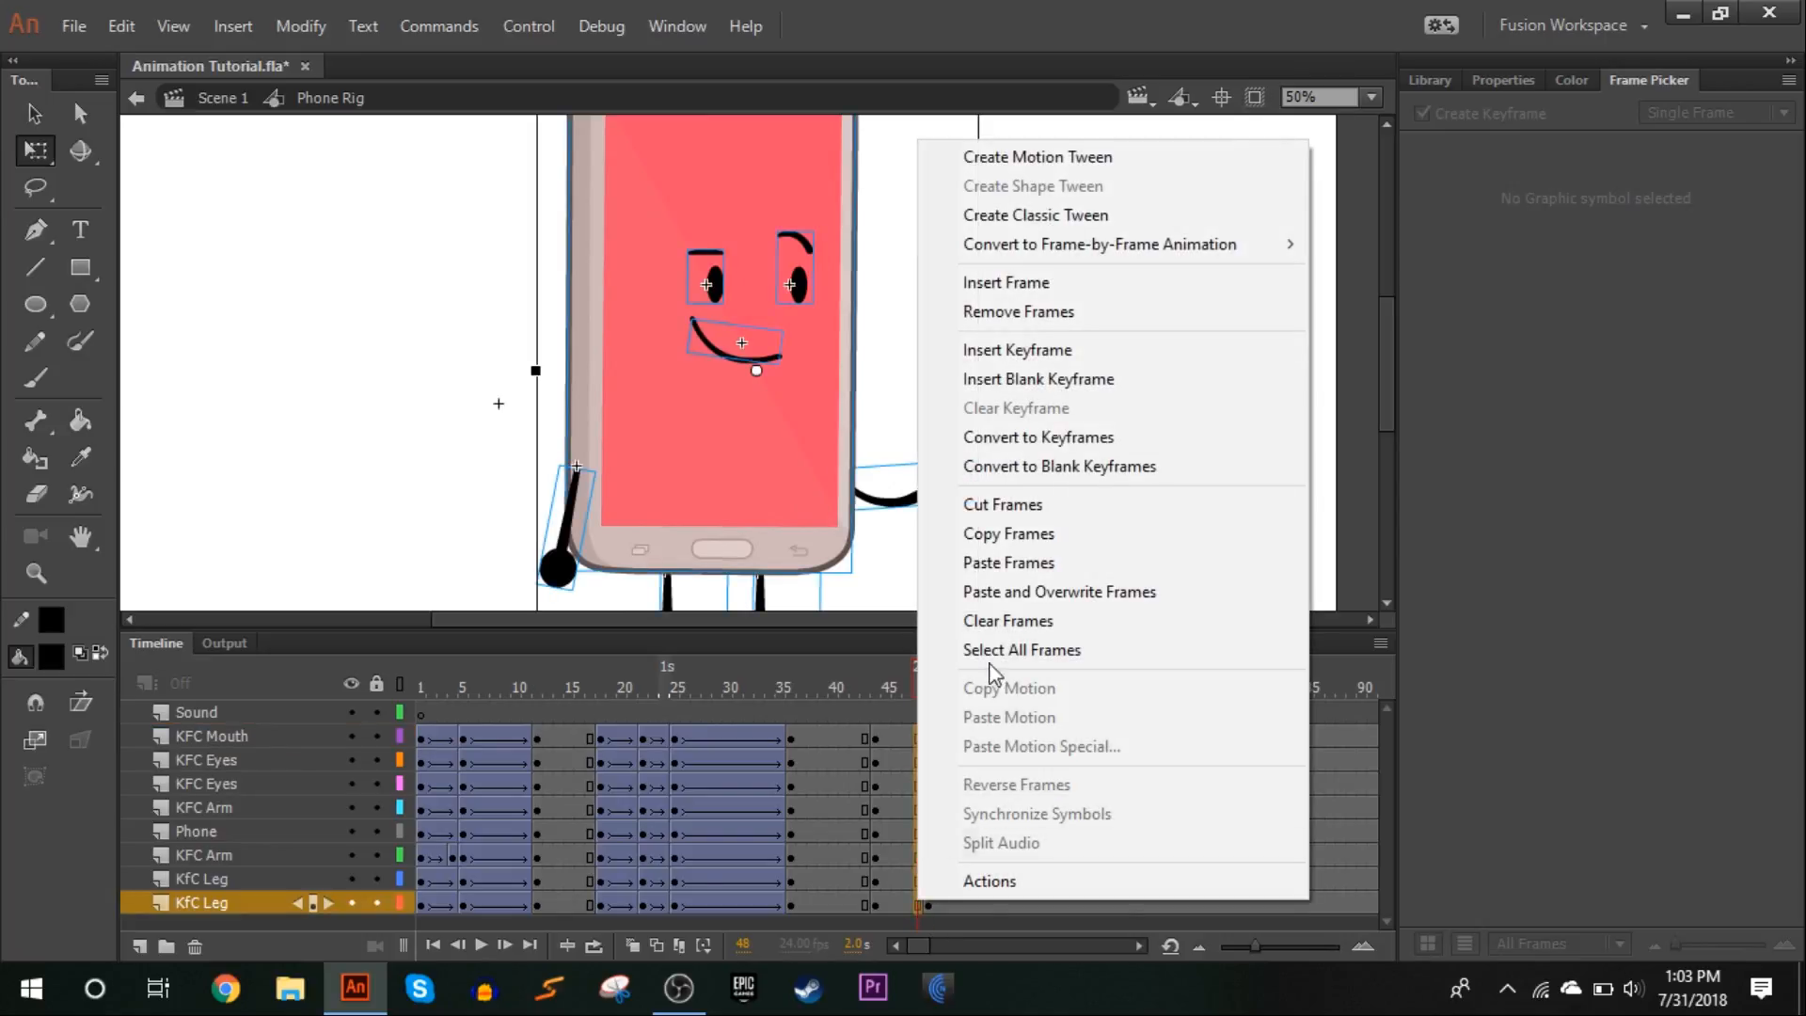
{"action": "left_click", "coordinate": [1018, 219]}
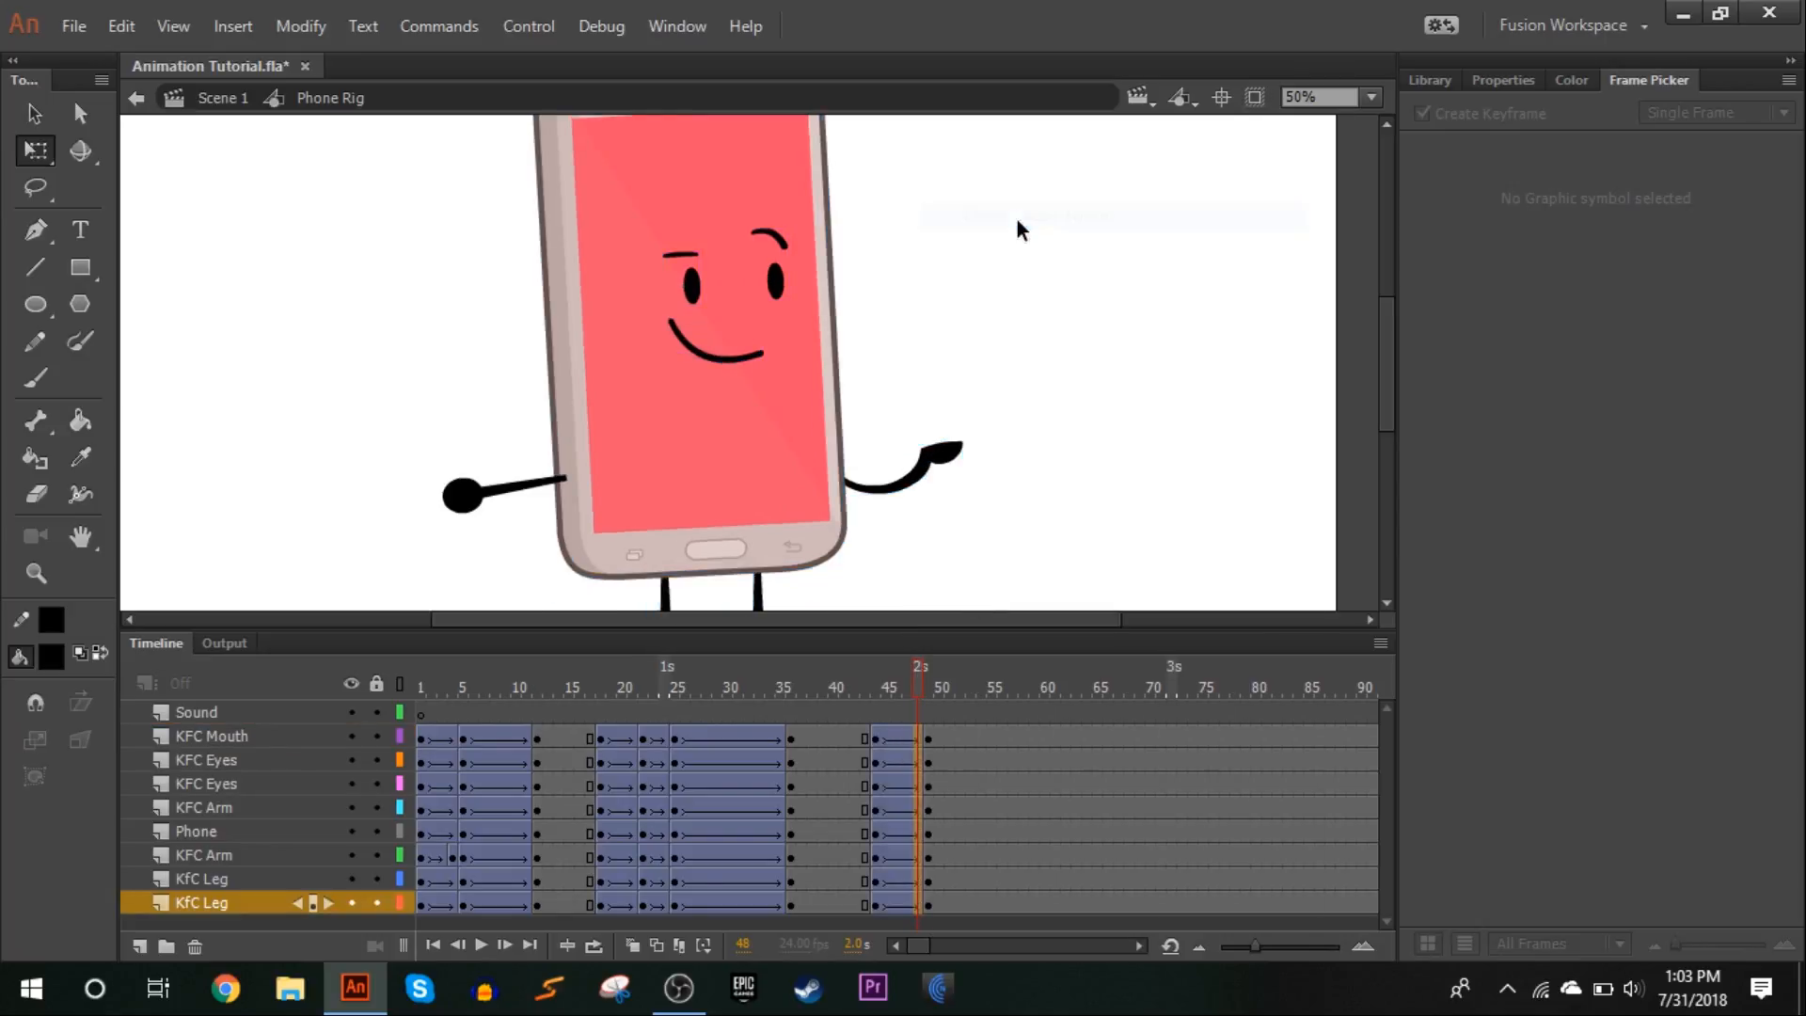
{"action": "left_click", "coordinate": [1502, 79]}
{"action": "left_click_drag", "start_coordinate": [1710, 376], "coordinate": [1205, 446]}
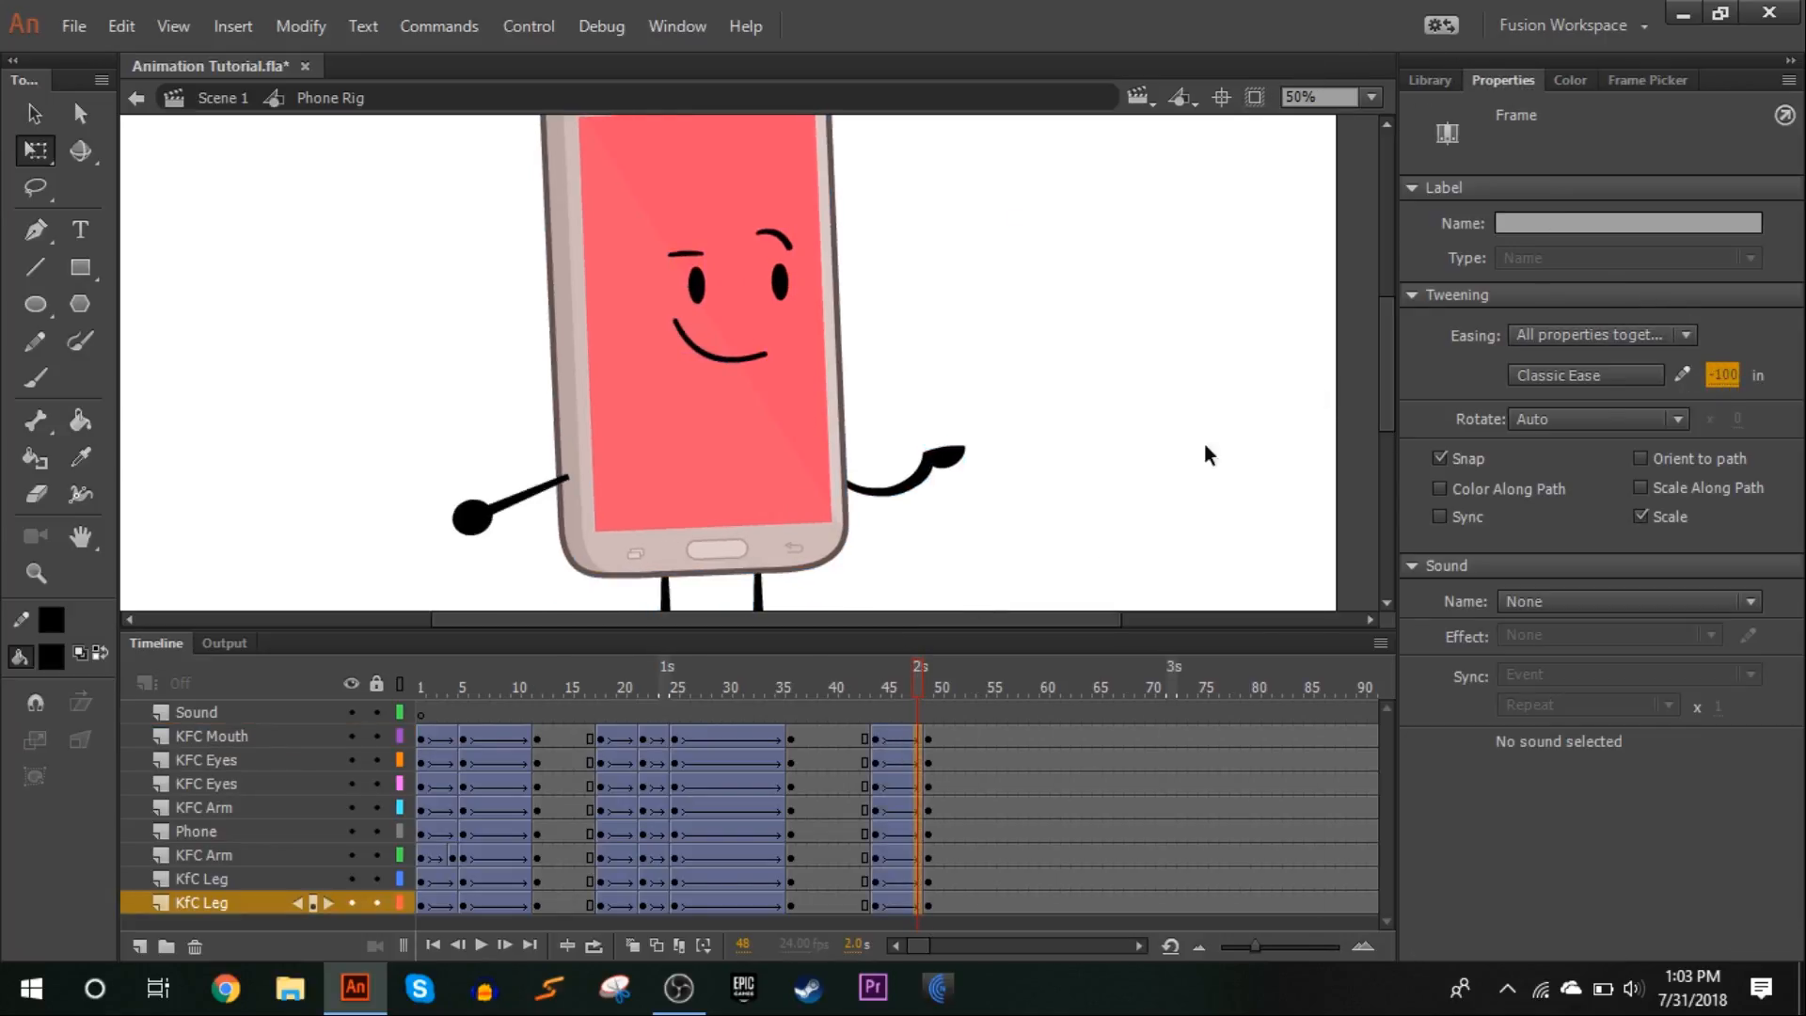
{"action": "left_click", "coordinate": [862, 681]}
{"action": "left_click_drag", "start_coordinate": [897, 741], "coordinate": [907, 903]}
{"action": "left_click_drag", "start_coordinate": [872, 681], "coordinate": [950, 583]}
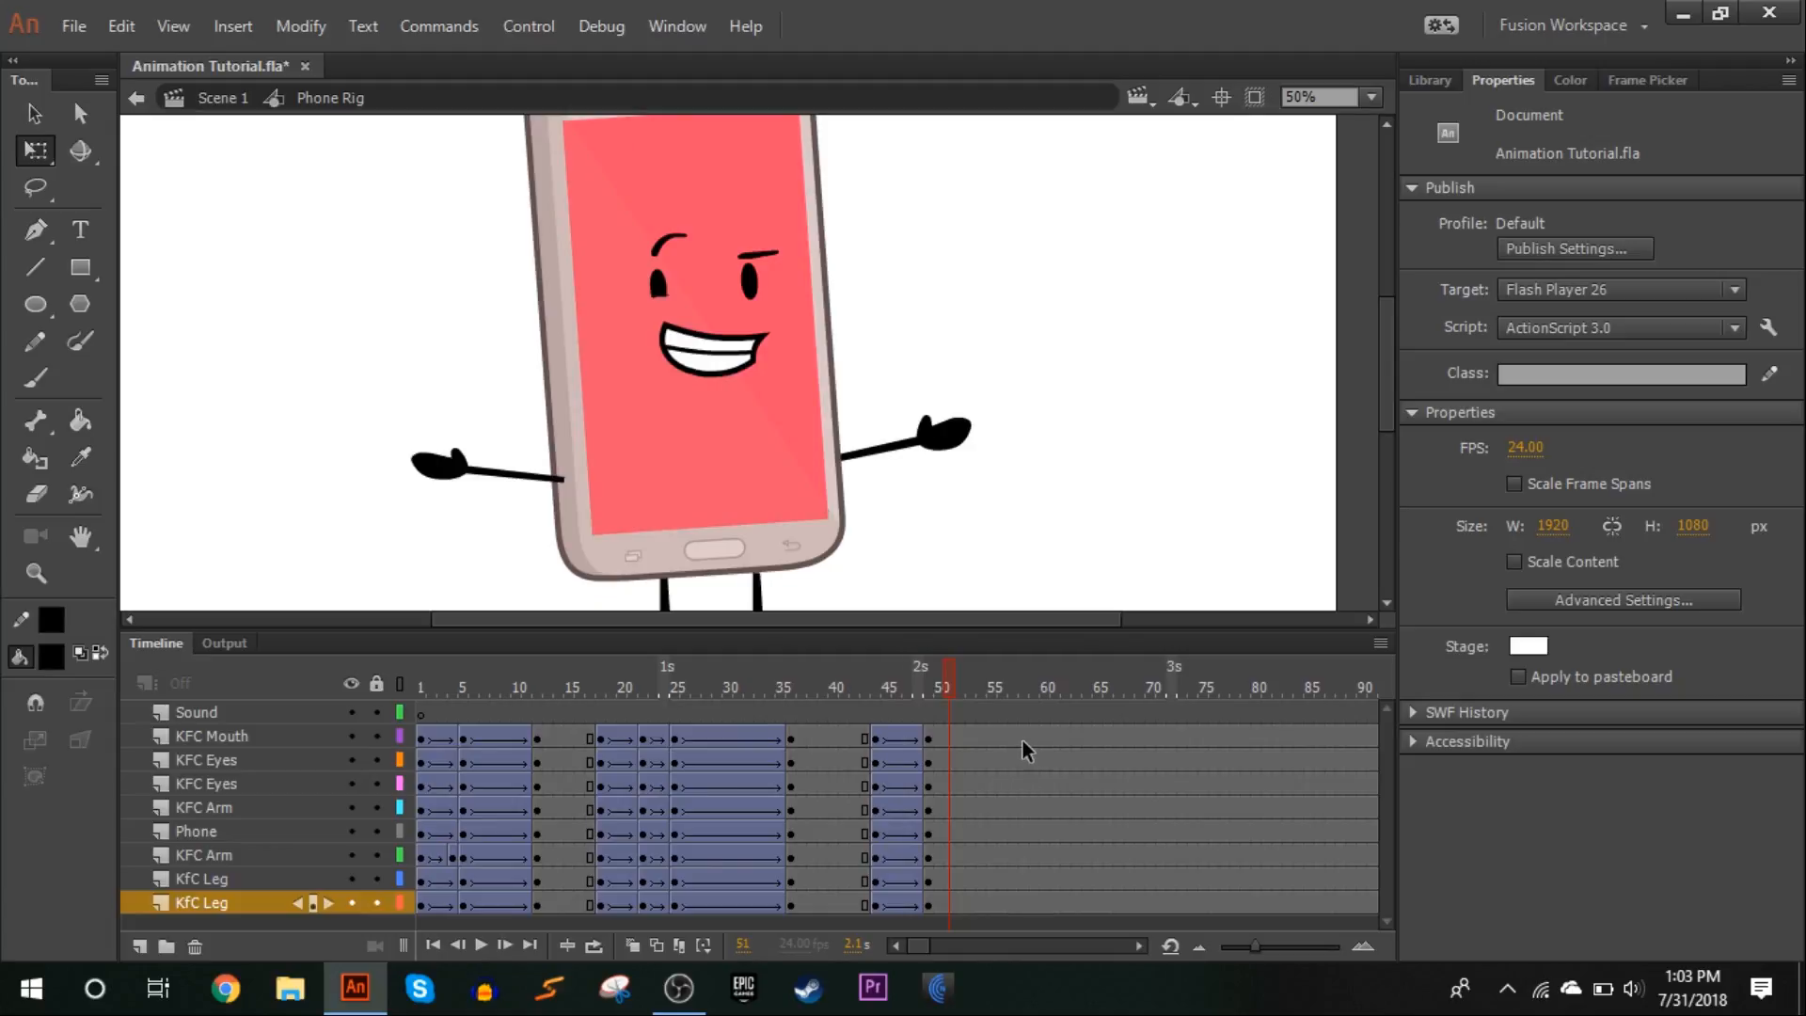
Insert keyframes at frame 58 on all character layers
{"action": "left_click", "coordinate": [1025, 904]}
{"action": "right_click", "coordinate": [1023, 898]}
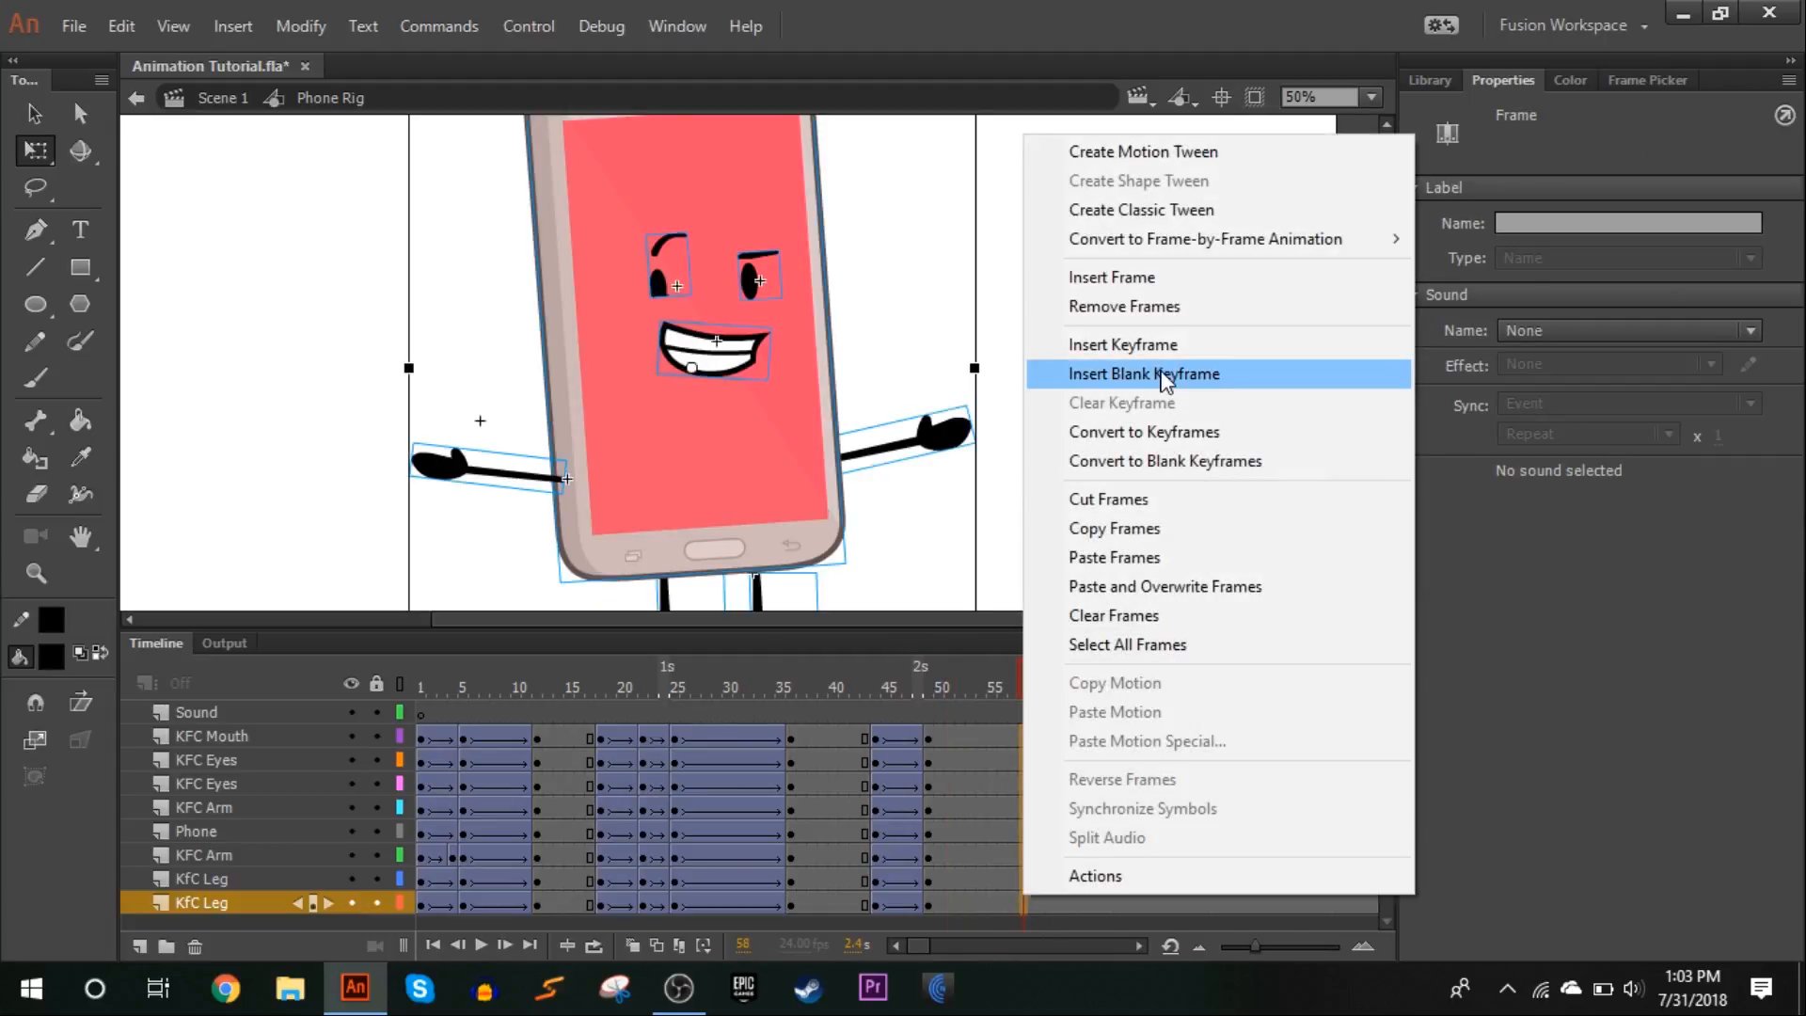
{"action": "left_click", "coordinate": [1164, 376]}
At frame 58, adjust the right-hand leg slightly and rotate the phone body, face and arms a little further counterclockwise
{"action": "scroll", "coordinate": [1138, 358], "scroll_direction": "down", "scroll_amount": 3}
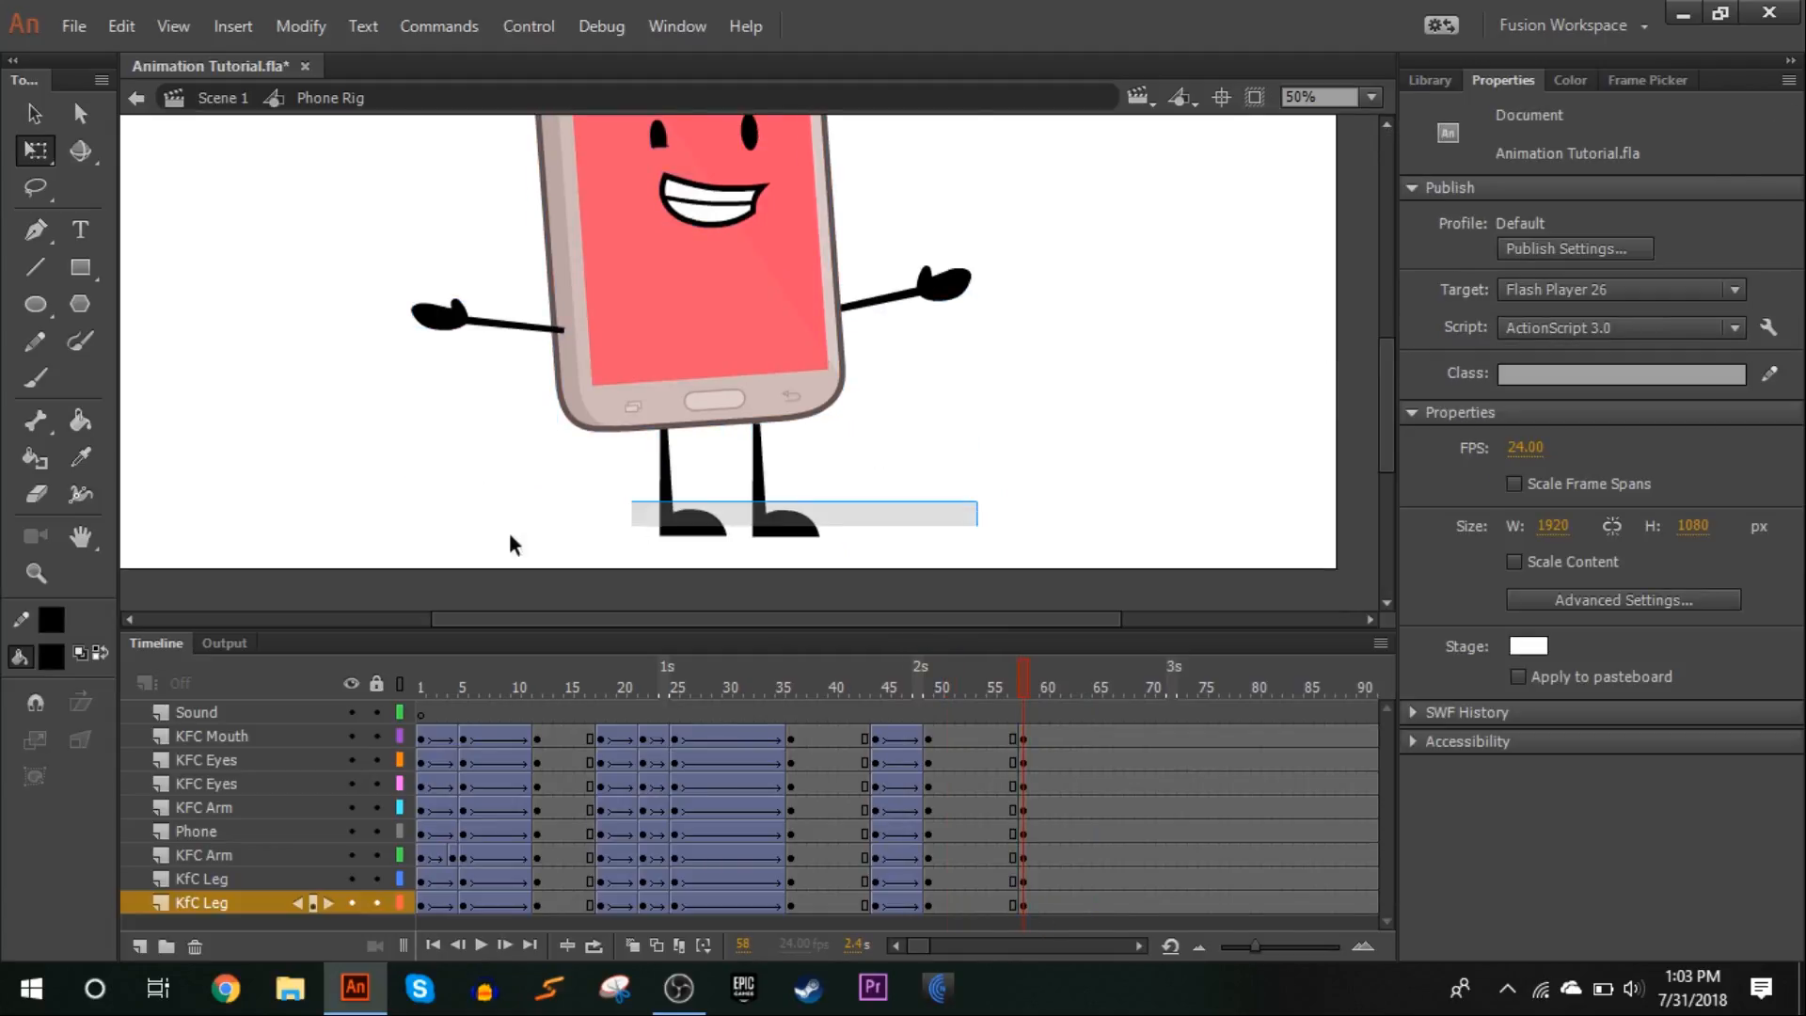
{"action": "left_click_drag", "start_coordinate": [634, 524], "coordinate": [629, 534]}
{"action": "left_click_drag", "start_coordinate": [769, 423], "coordinate": [766, 408]}
{"action": "left_click_drag", "start_coordinate": [1077, 390], "coordinate": [301, 115]}
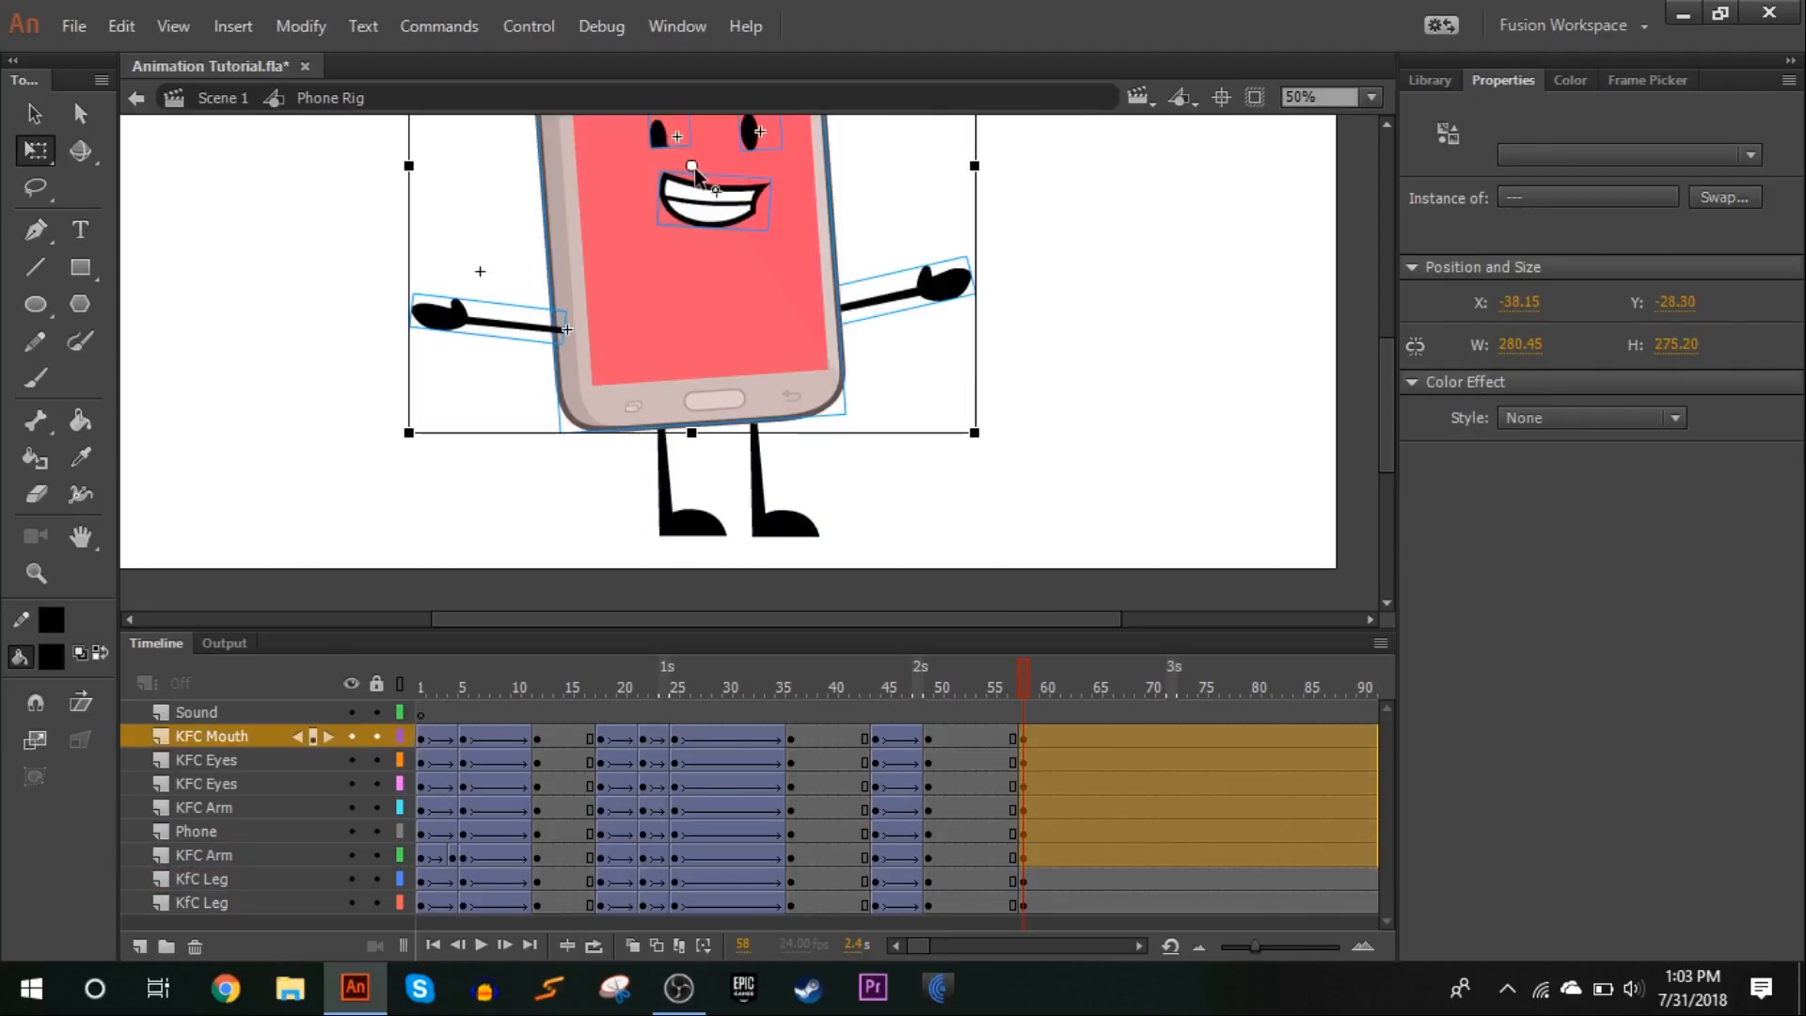
{"action": "left_click_drag", "start_coordinate": [988, 450], "coordinate": [996, 425]}
{"action": "left_click", "coordinate": [1032, 421]}
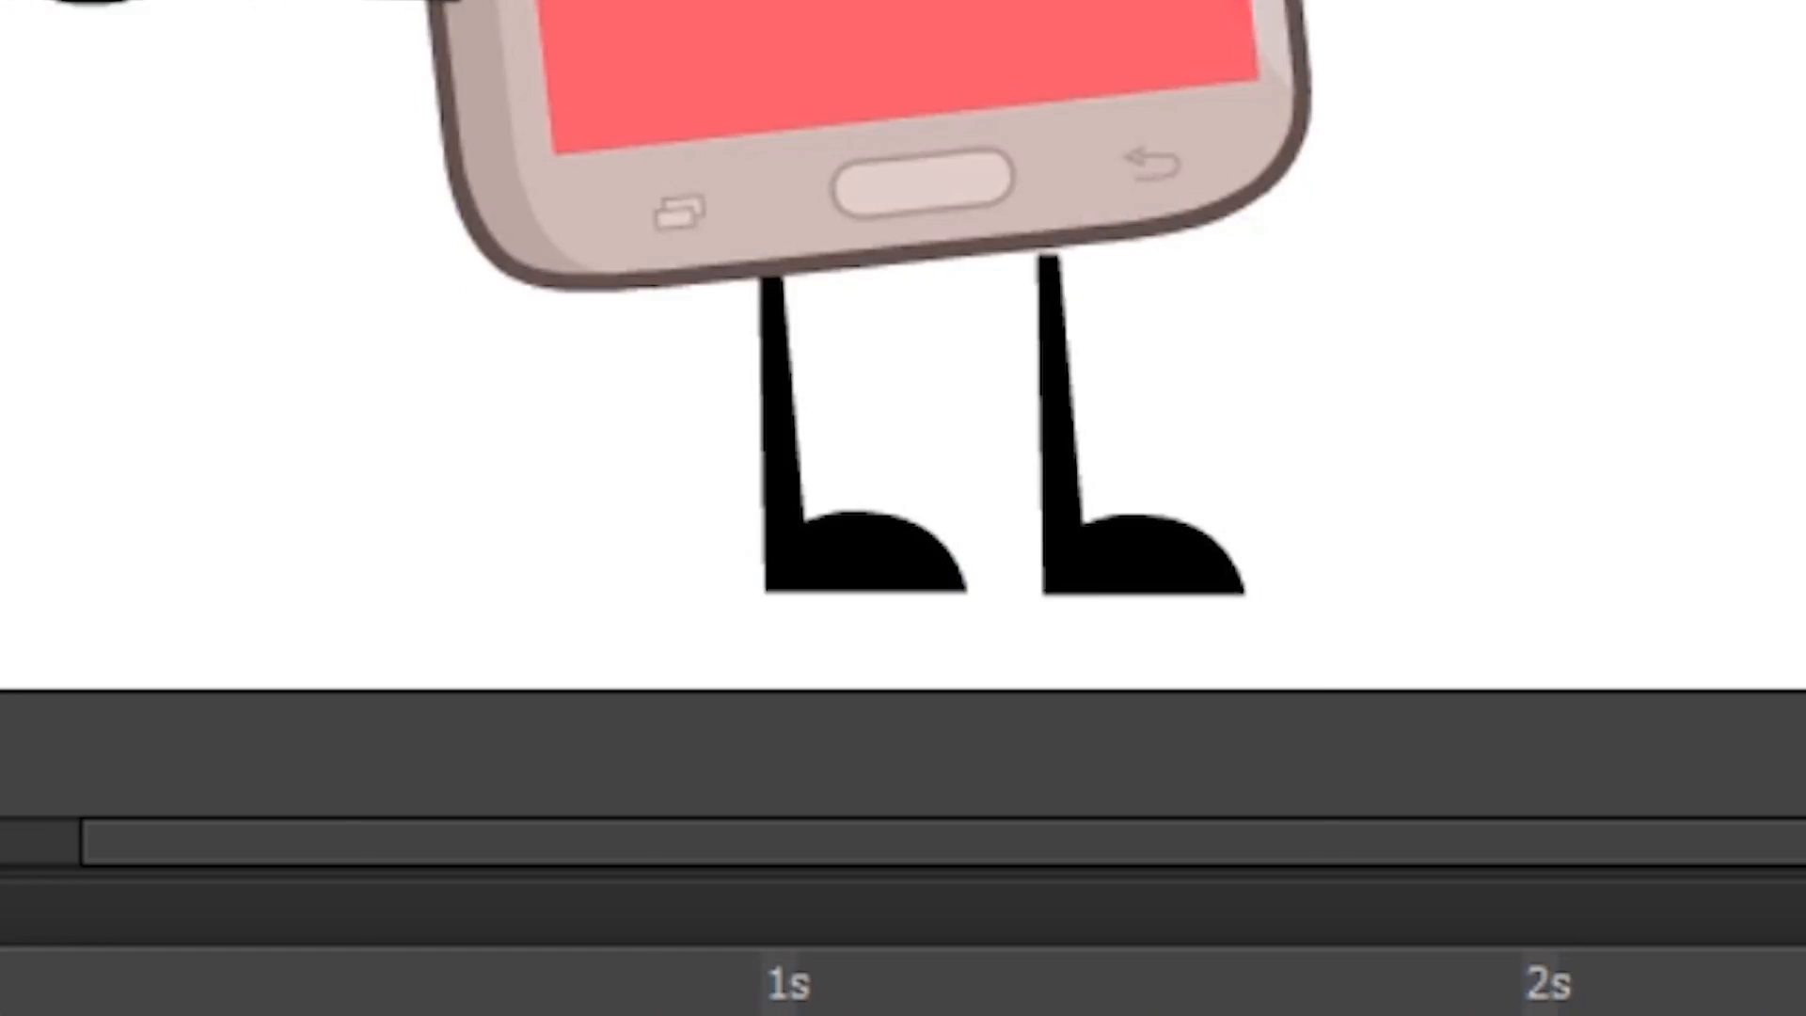
Adjust the top of the right-hand leg at frame 58 so it meets the tilted phone body
{"action": "left_click", "coordinate": [1069, 423]}
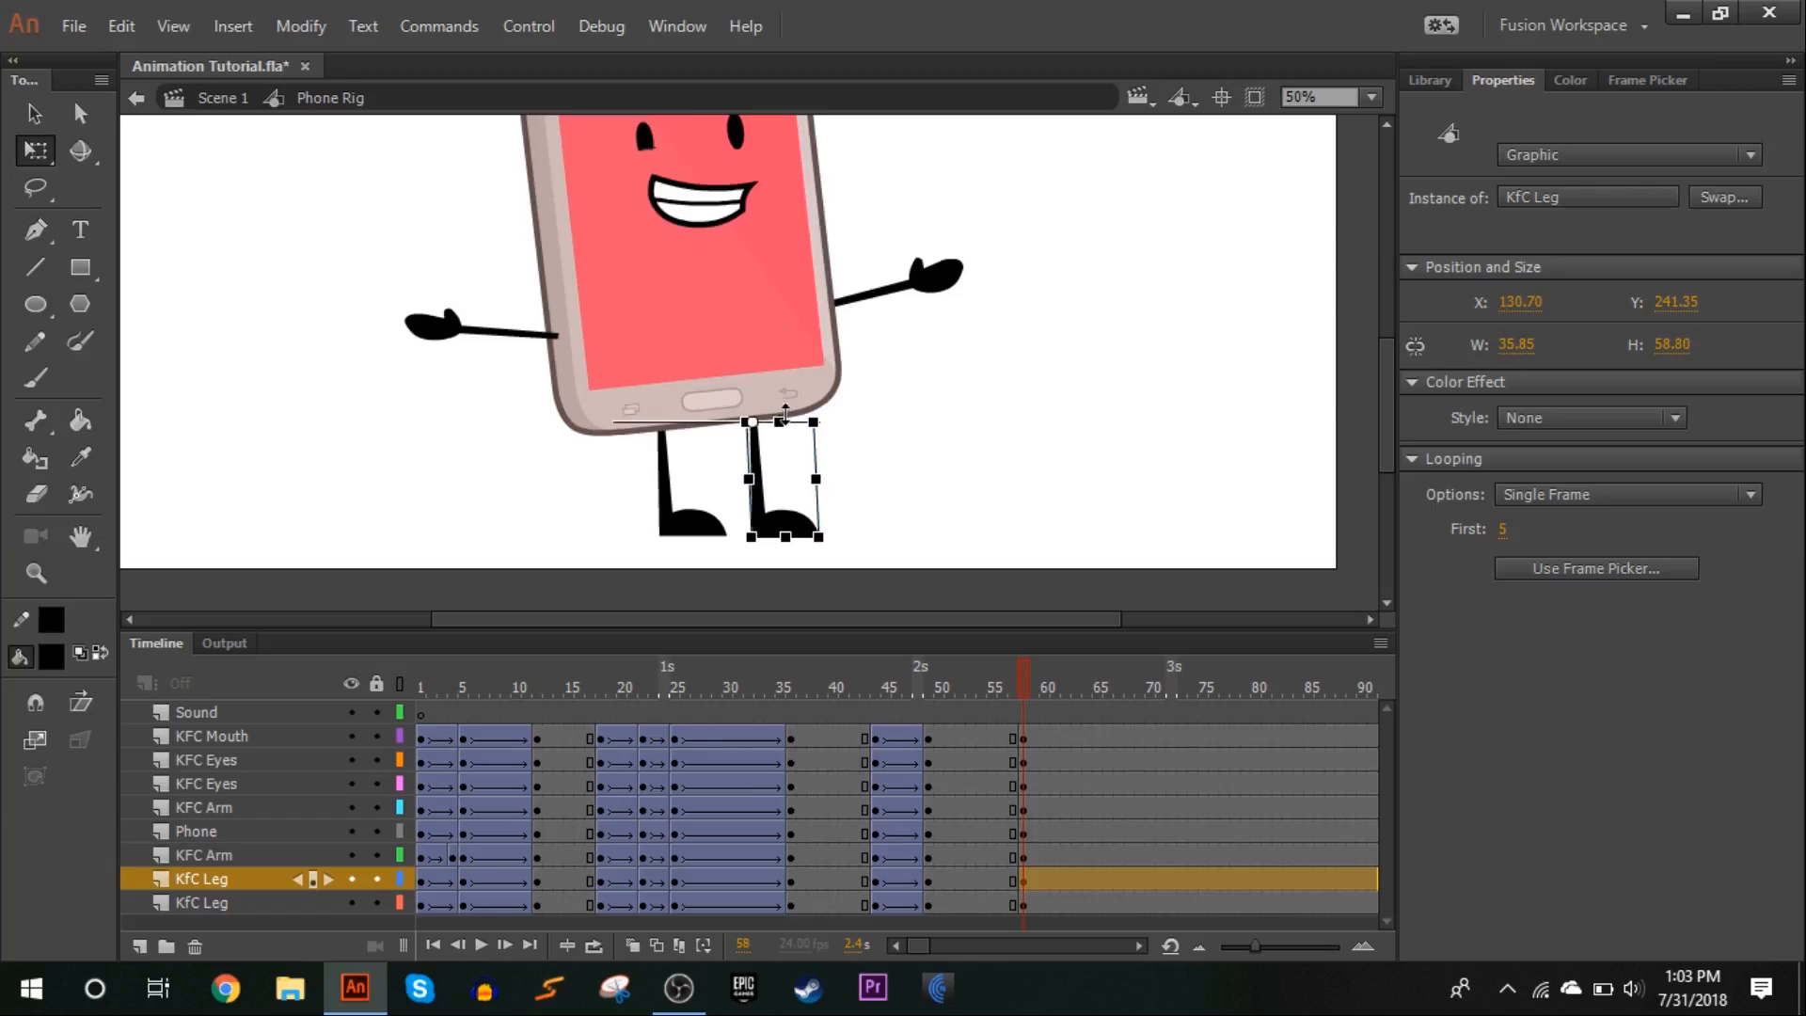
{"action": "left_click_drag", "start_coordinate": [785, 418], "coordinate": [785, 414]}
{"action": "left_click", "coordinate": [894, 420]}
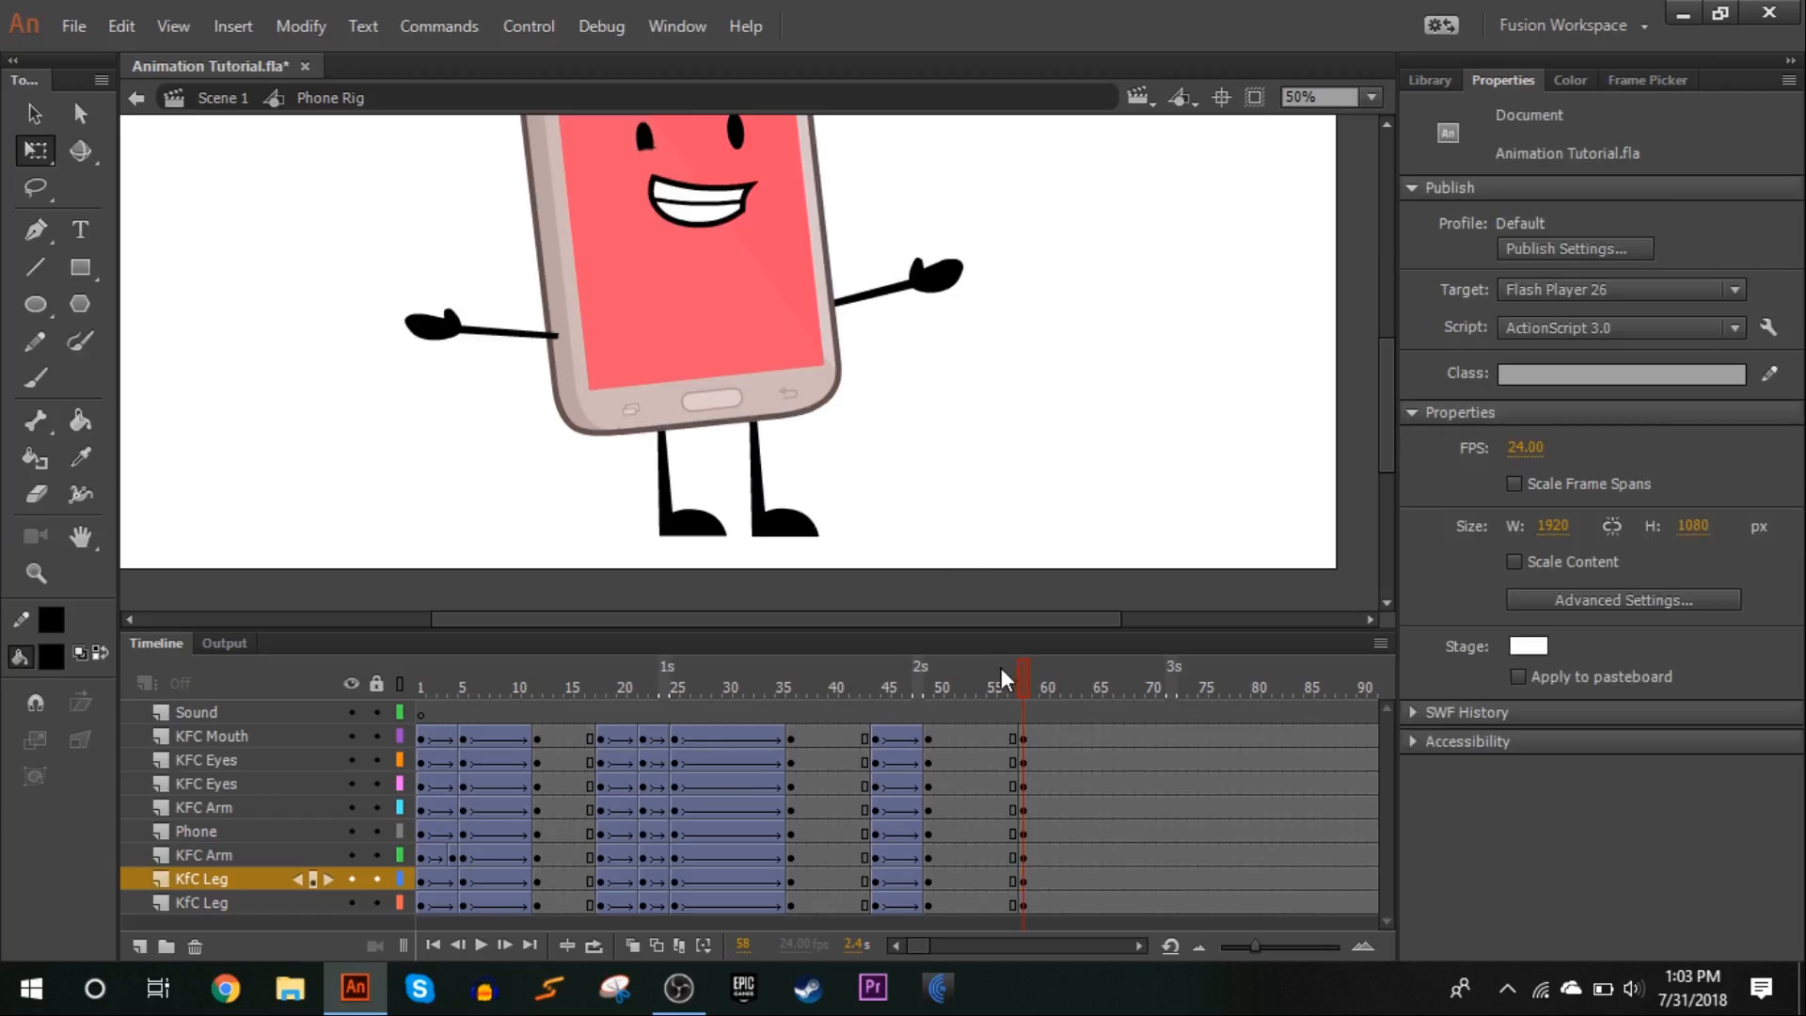
At frame 58, rotate both arms slightly upward, then nudge the two arms up together
{"action": "left_click_drag", "start_coordinate": [1024, 690], "coordinate": [1020, 685]}
{"action": "left_click", "coordinate": [936, 297]}
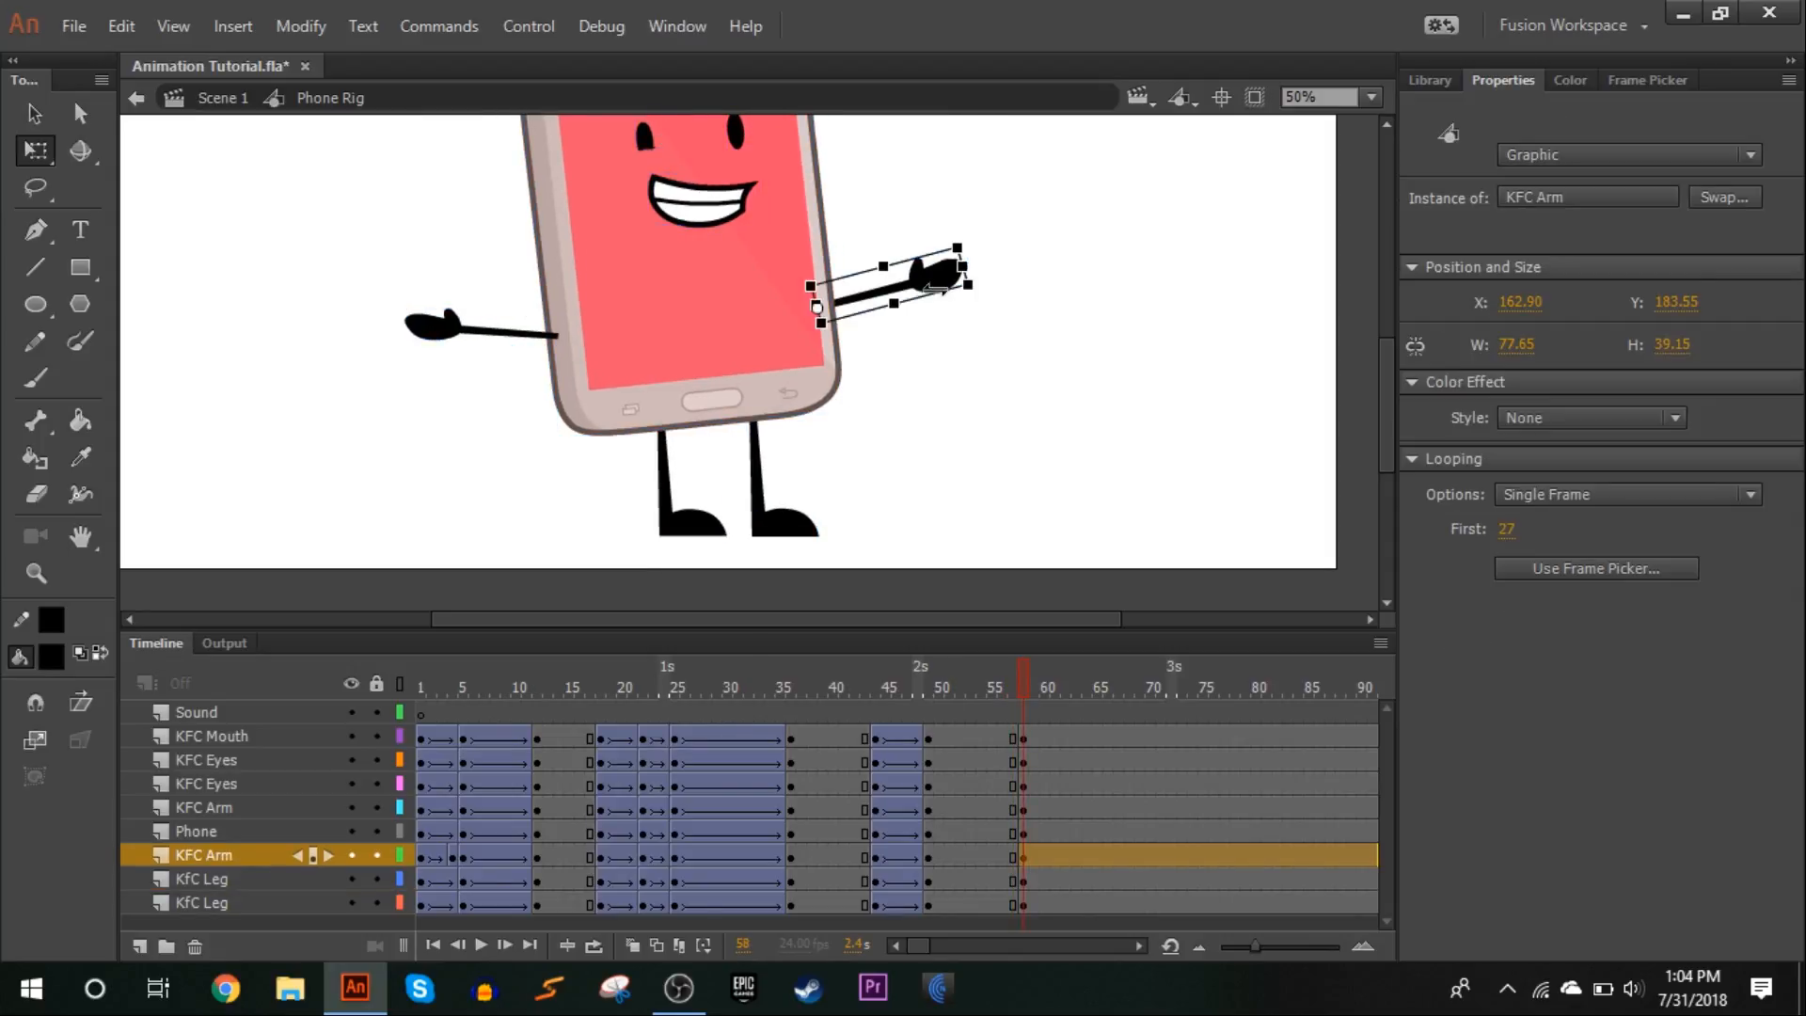
{"action": "left_click_drag", "start_coordinate": [958, 237], "coordinate": [951, 230]}
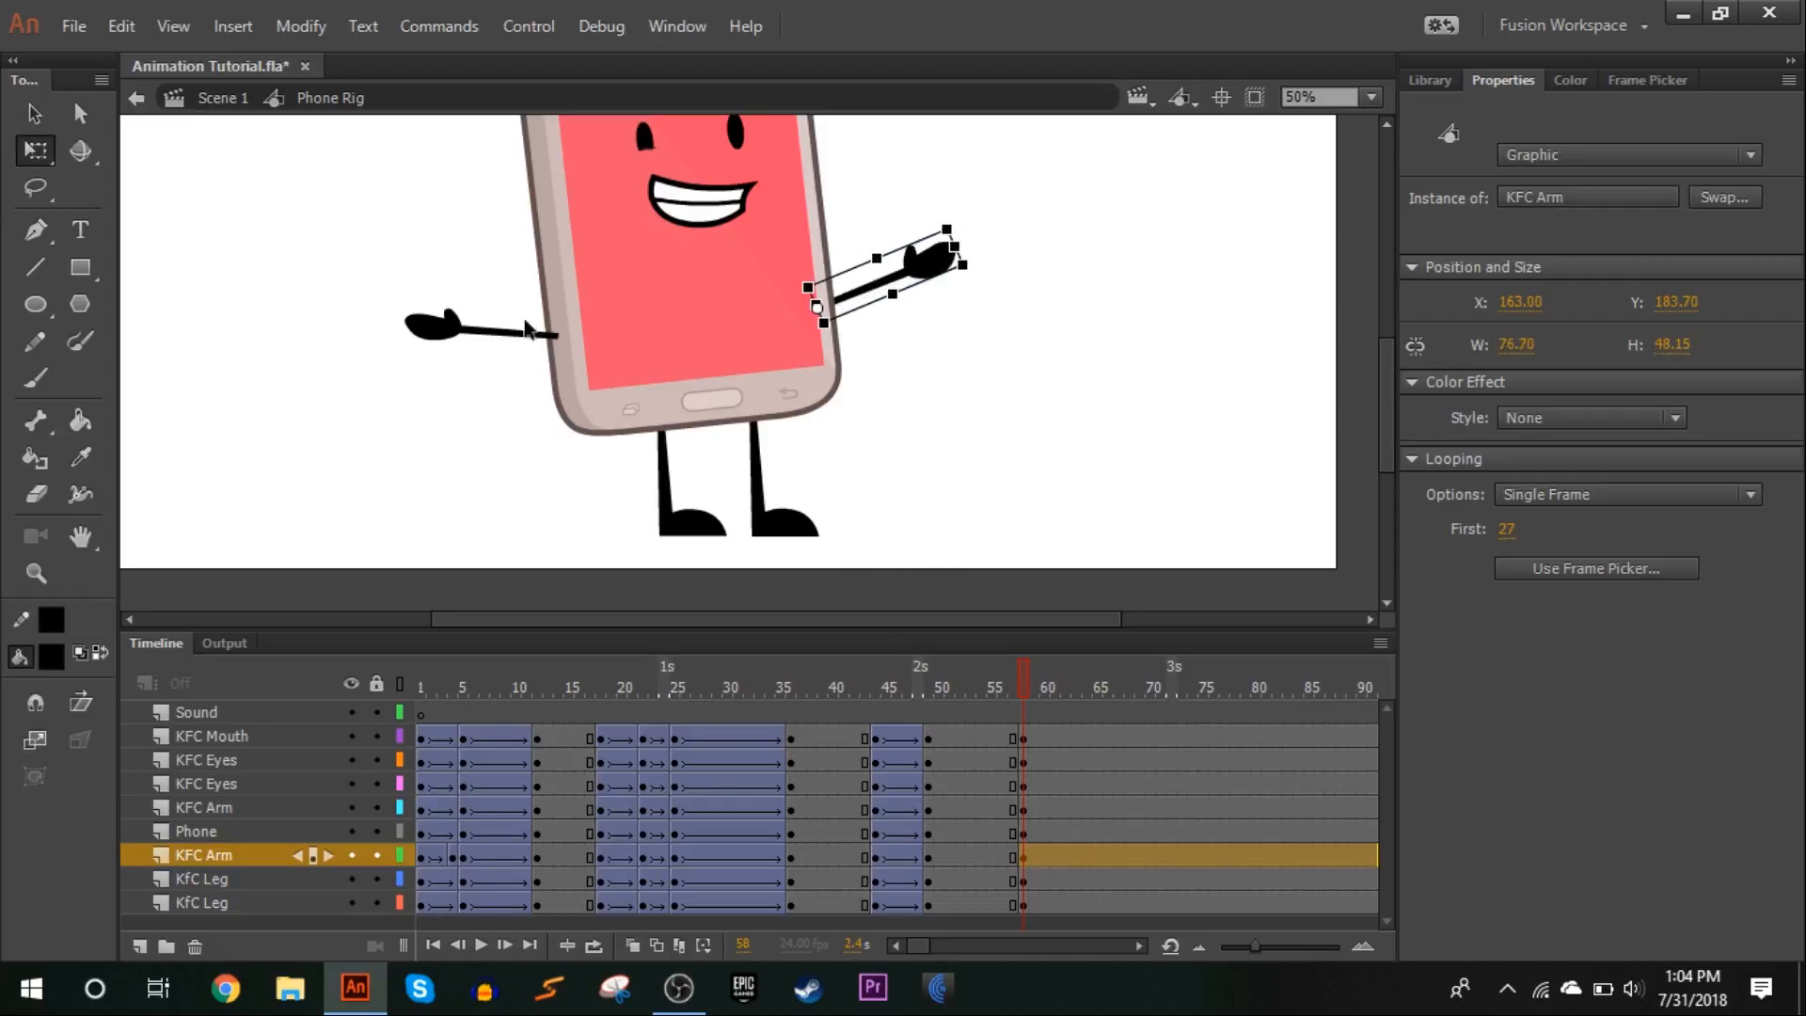
{"action": "left_click", "coordinate": [459, 330]}
{"action": "left_click_drag", "start_coordinate": [403, 296], "coordinate": [402, 278]}
{"action": "left_click", "coordinate": [936, 256], "text": "shift"}
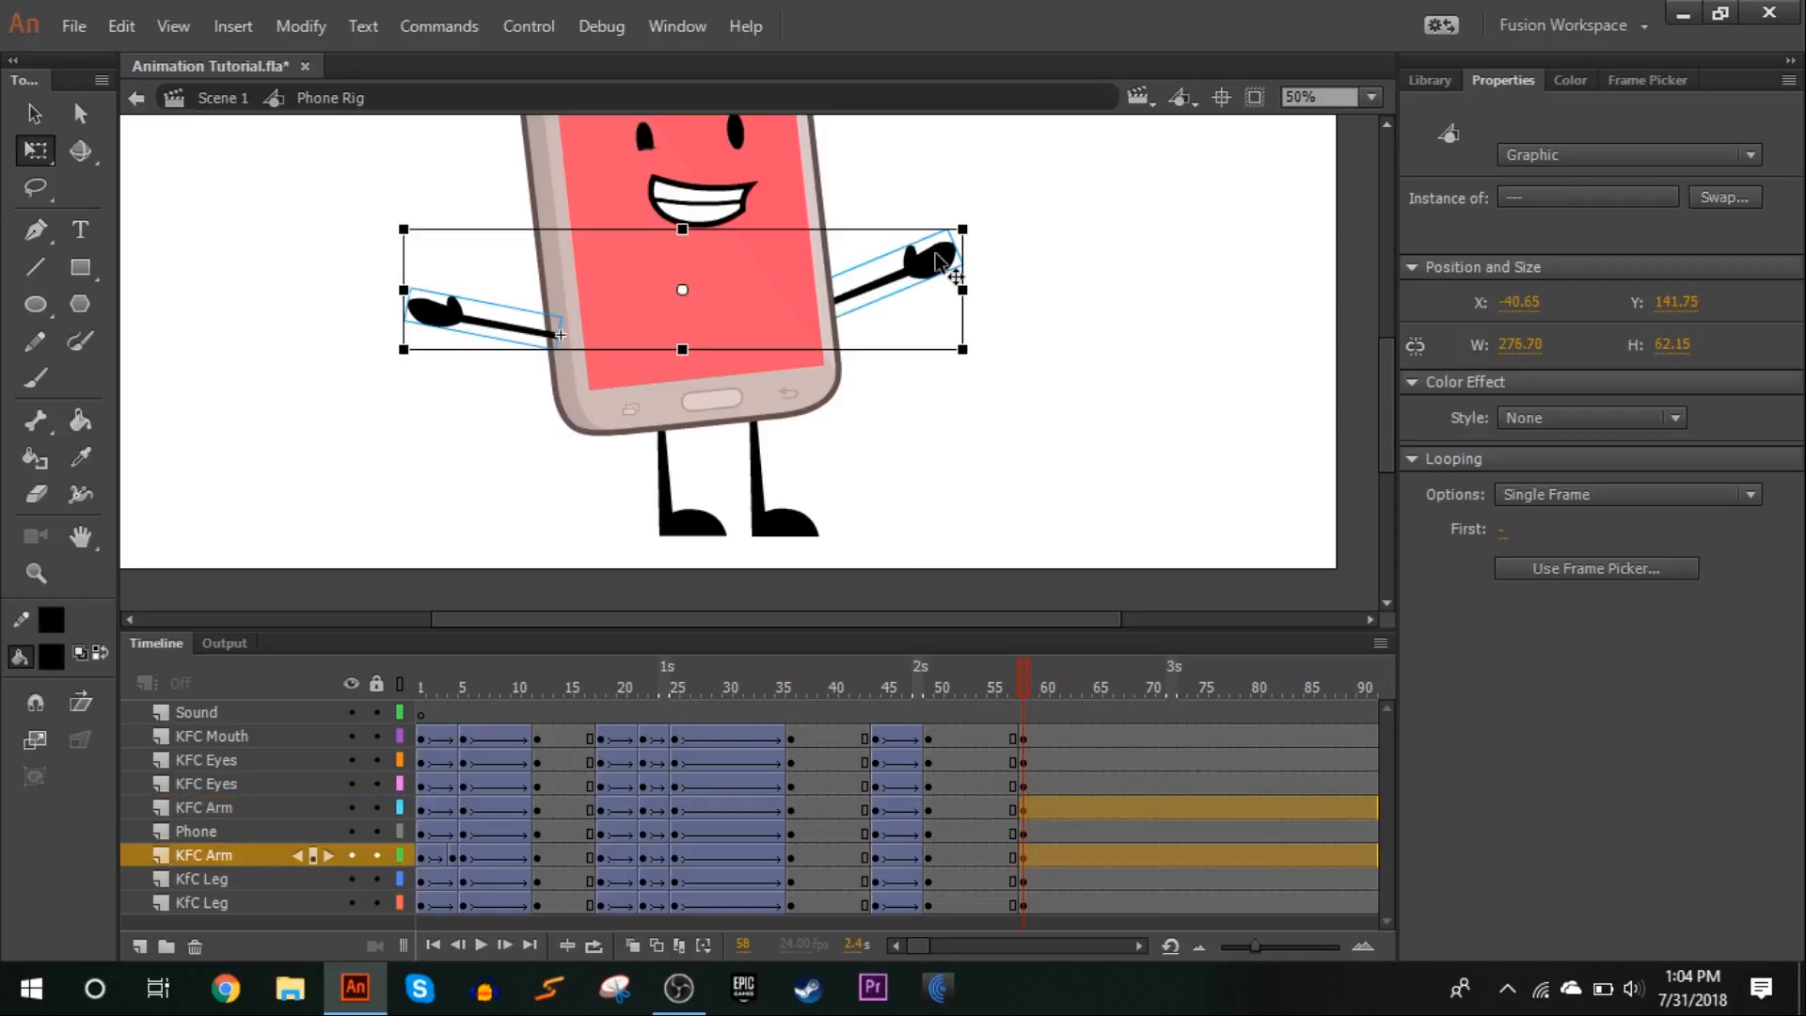
{"action": "left_click", "coordinate": [1058, 280]}
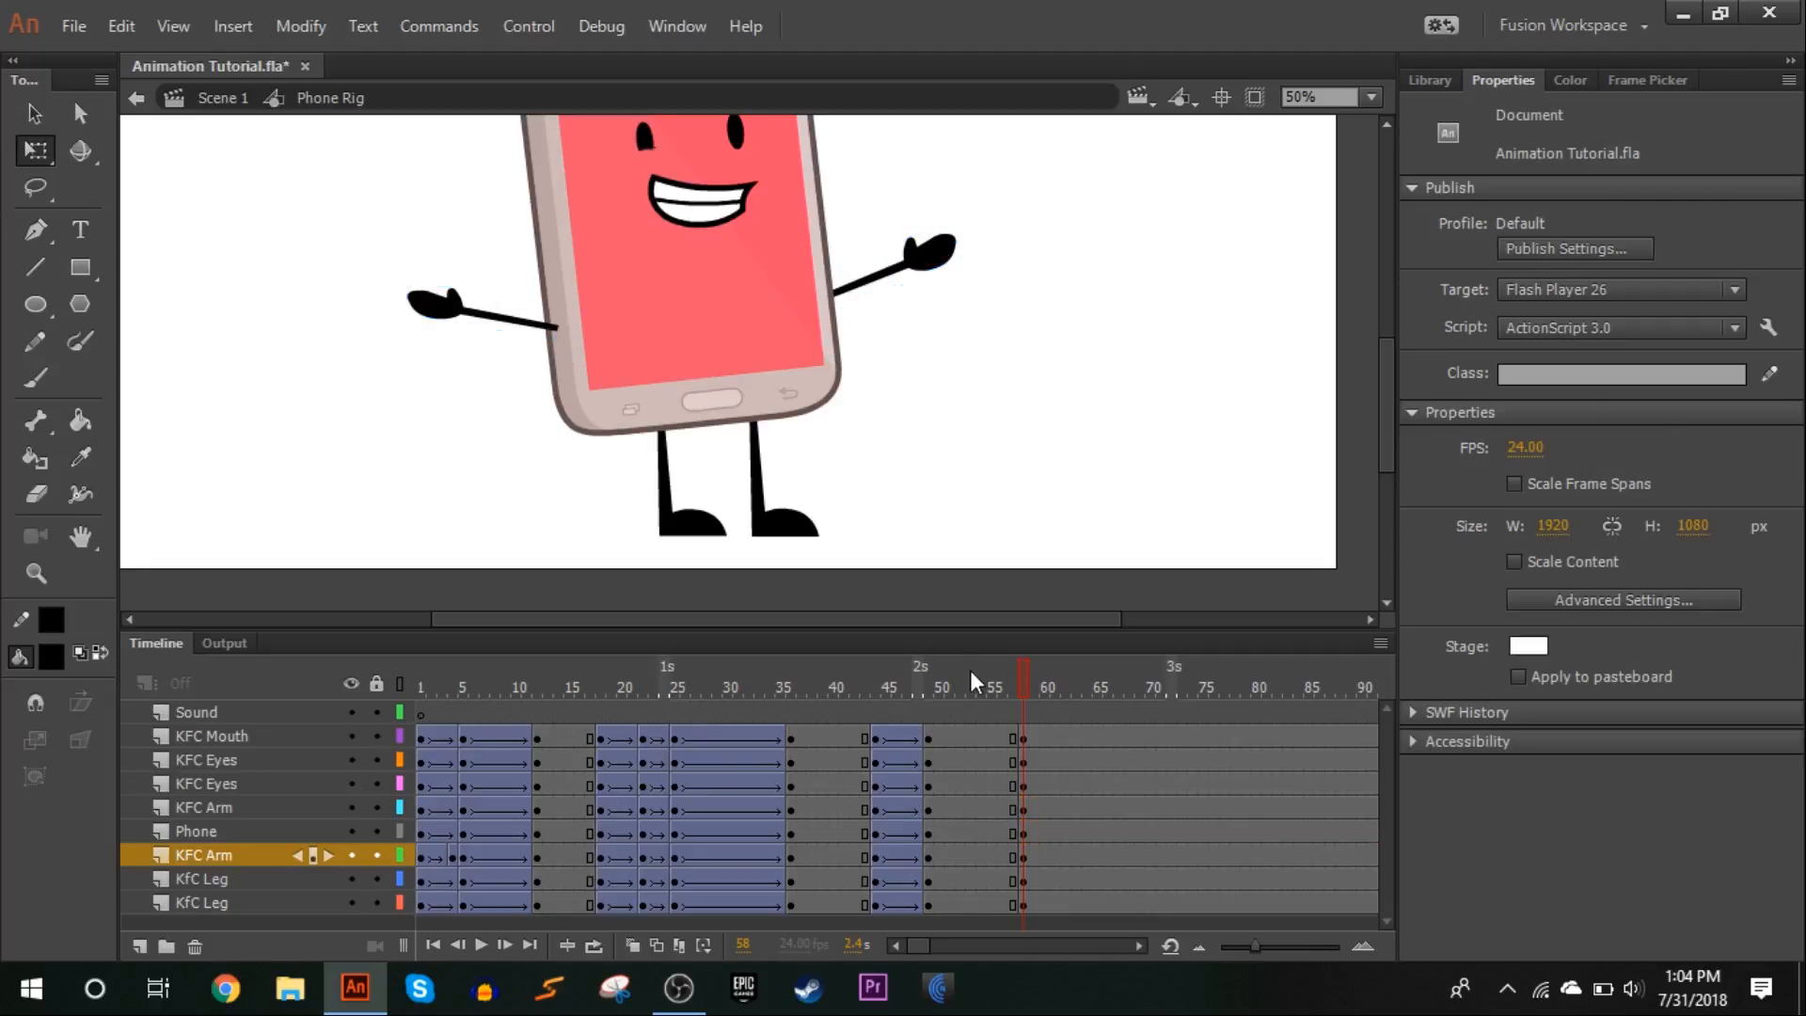
Create classic tweens from frame 49 to 58 on all character layers with a classic ease of 100 out, and play back the animation
{"action": "left_click", "coordinate": [869, 663]}
{"action": "left_click_drag", "start_coordinate": [871, 662], "coordinate": [1028, 564]}
{"action": "left_click_drag", "start_coordinate": [935, 735], "coordinate": [1003, 905]}
{"action": "right_click", "coordinate": [1003, 905]}
{"action": "left_click", "coordinate": [1155, 193]}
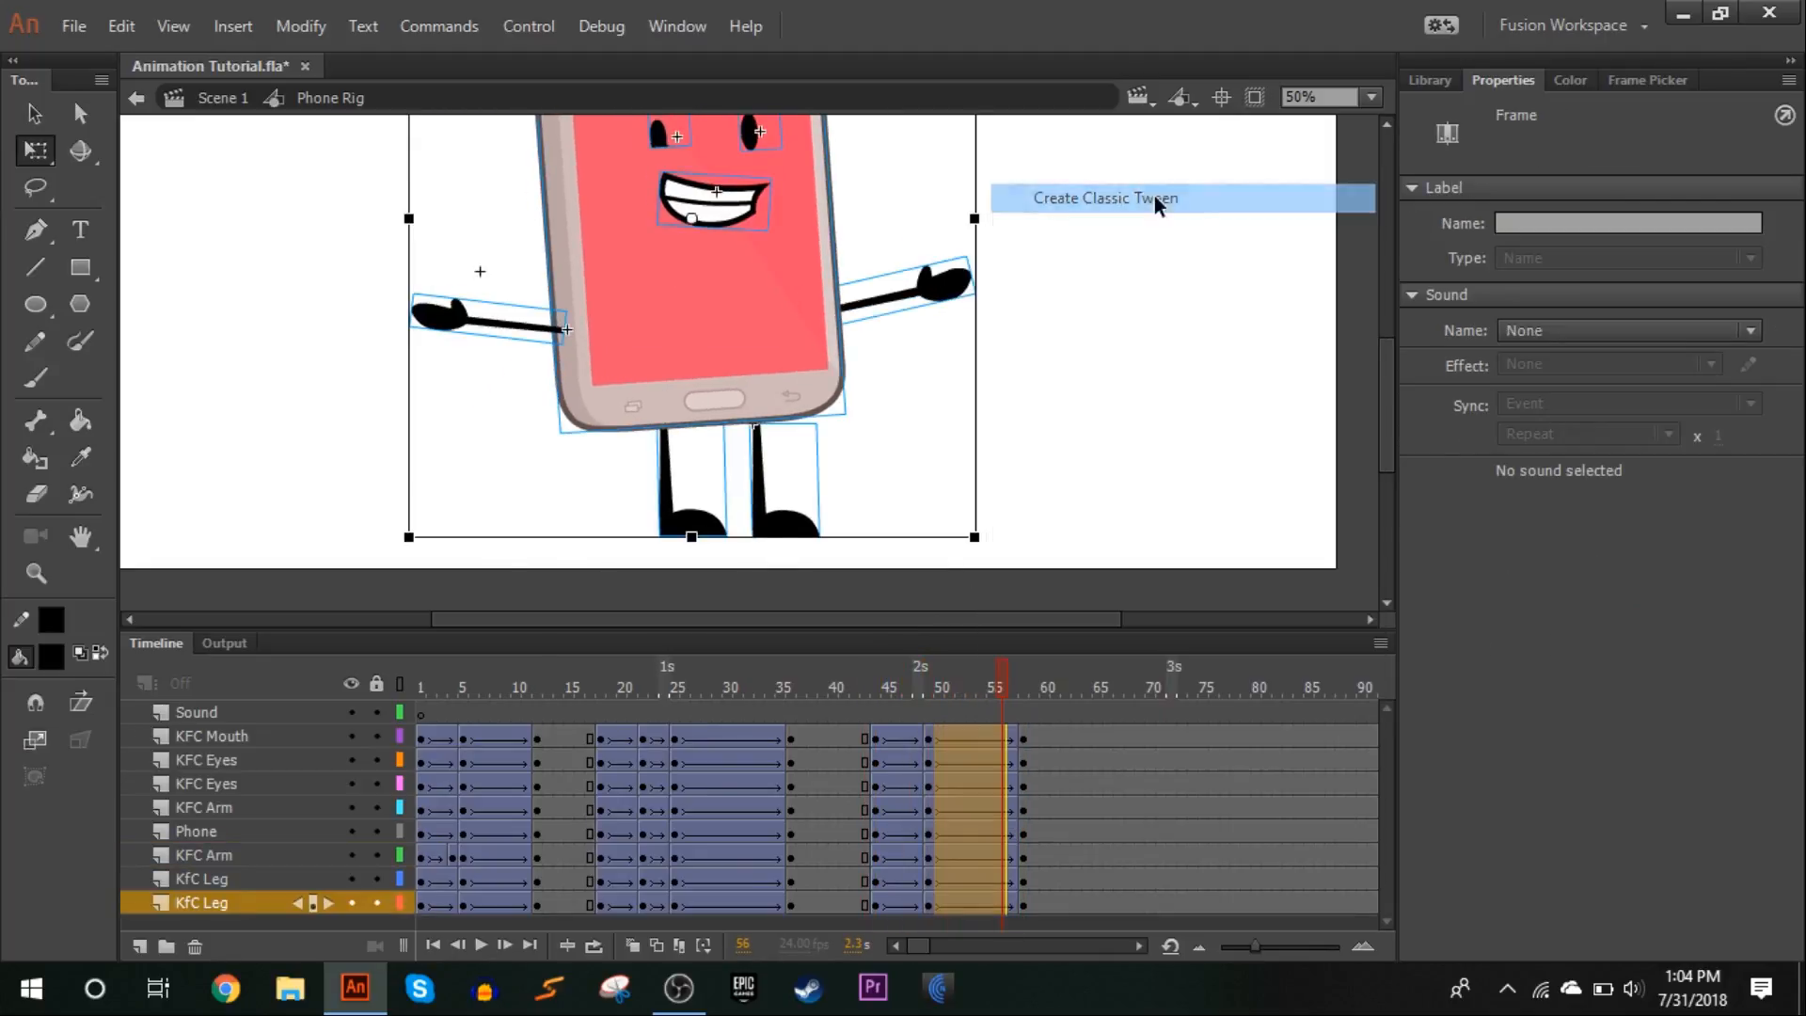
{"action": "left_click", "coordinate": [1538, 374]}
{"action": "left_click_drag", "start_coordinate": [1221, 449], "coordinate": [1449, 431]}
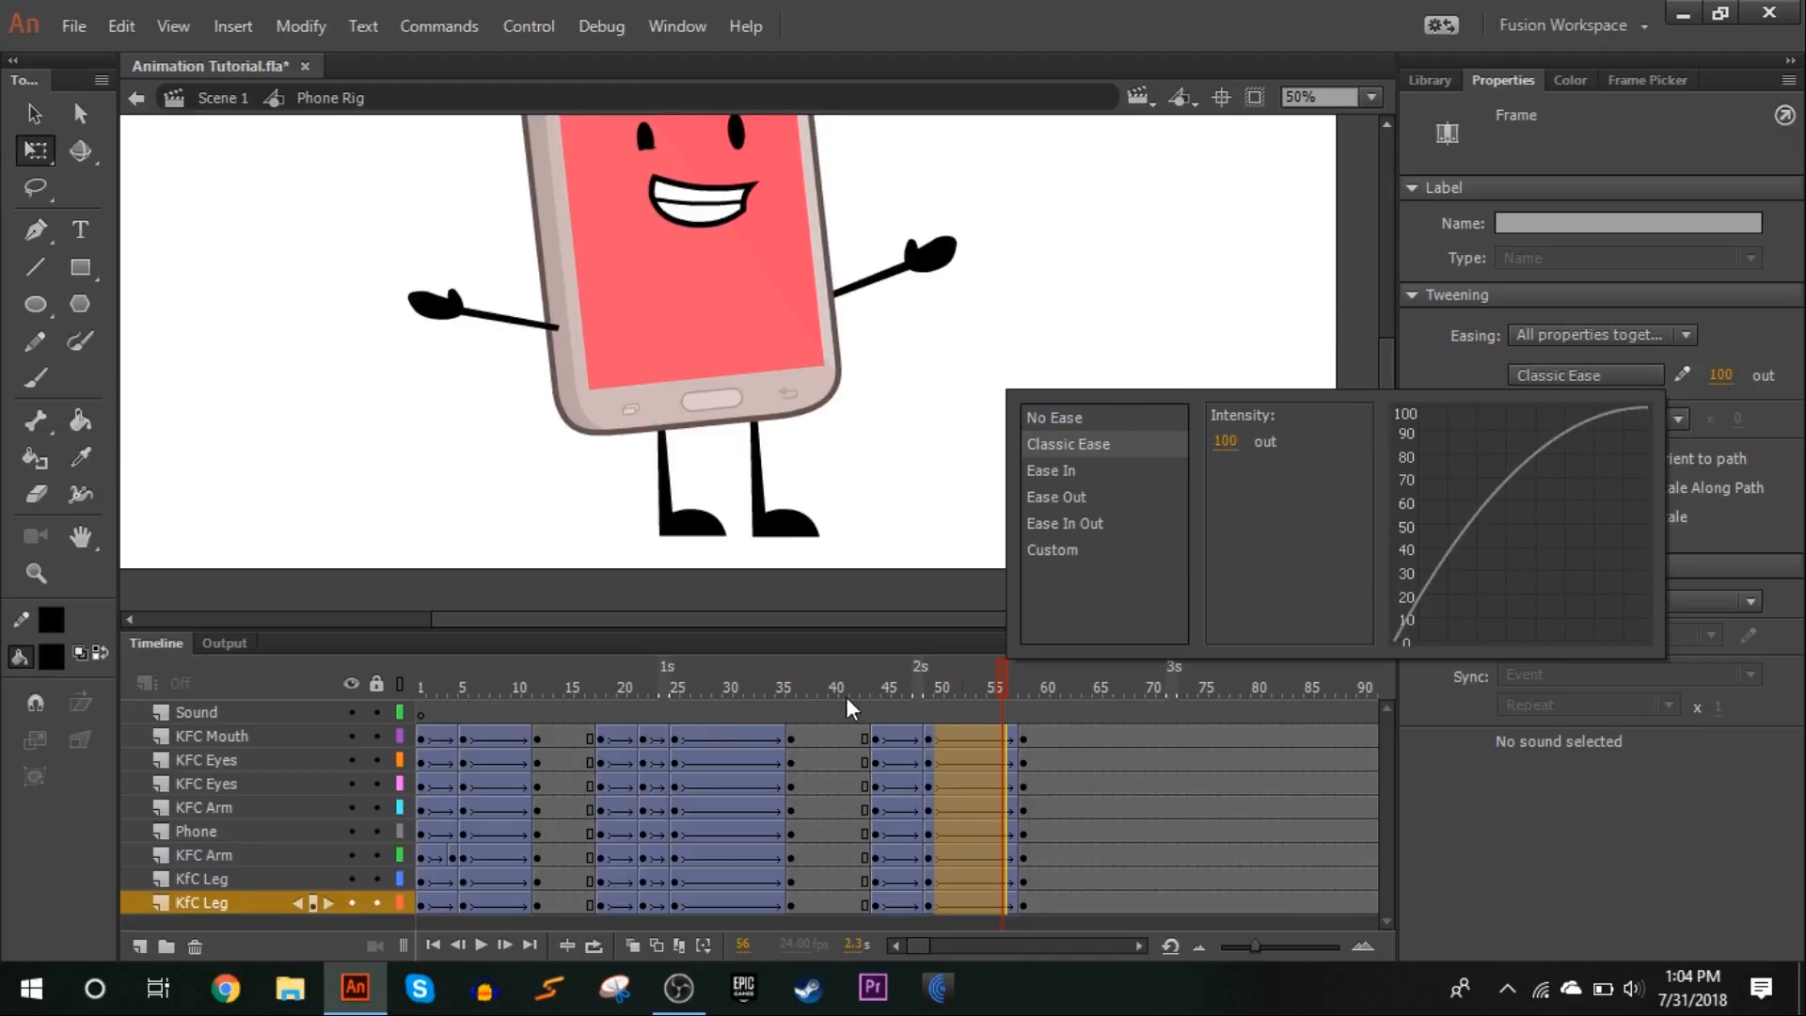
{"action": "left_click", "coordinate": [834, 688]}
{"action": "left_click", "coordinate": [1371, 97]}
{"action": "left_click", "coordinate": [1366, 125]}
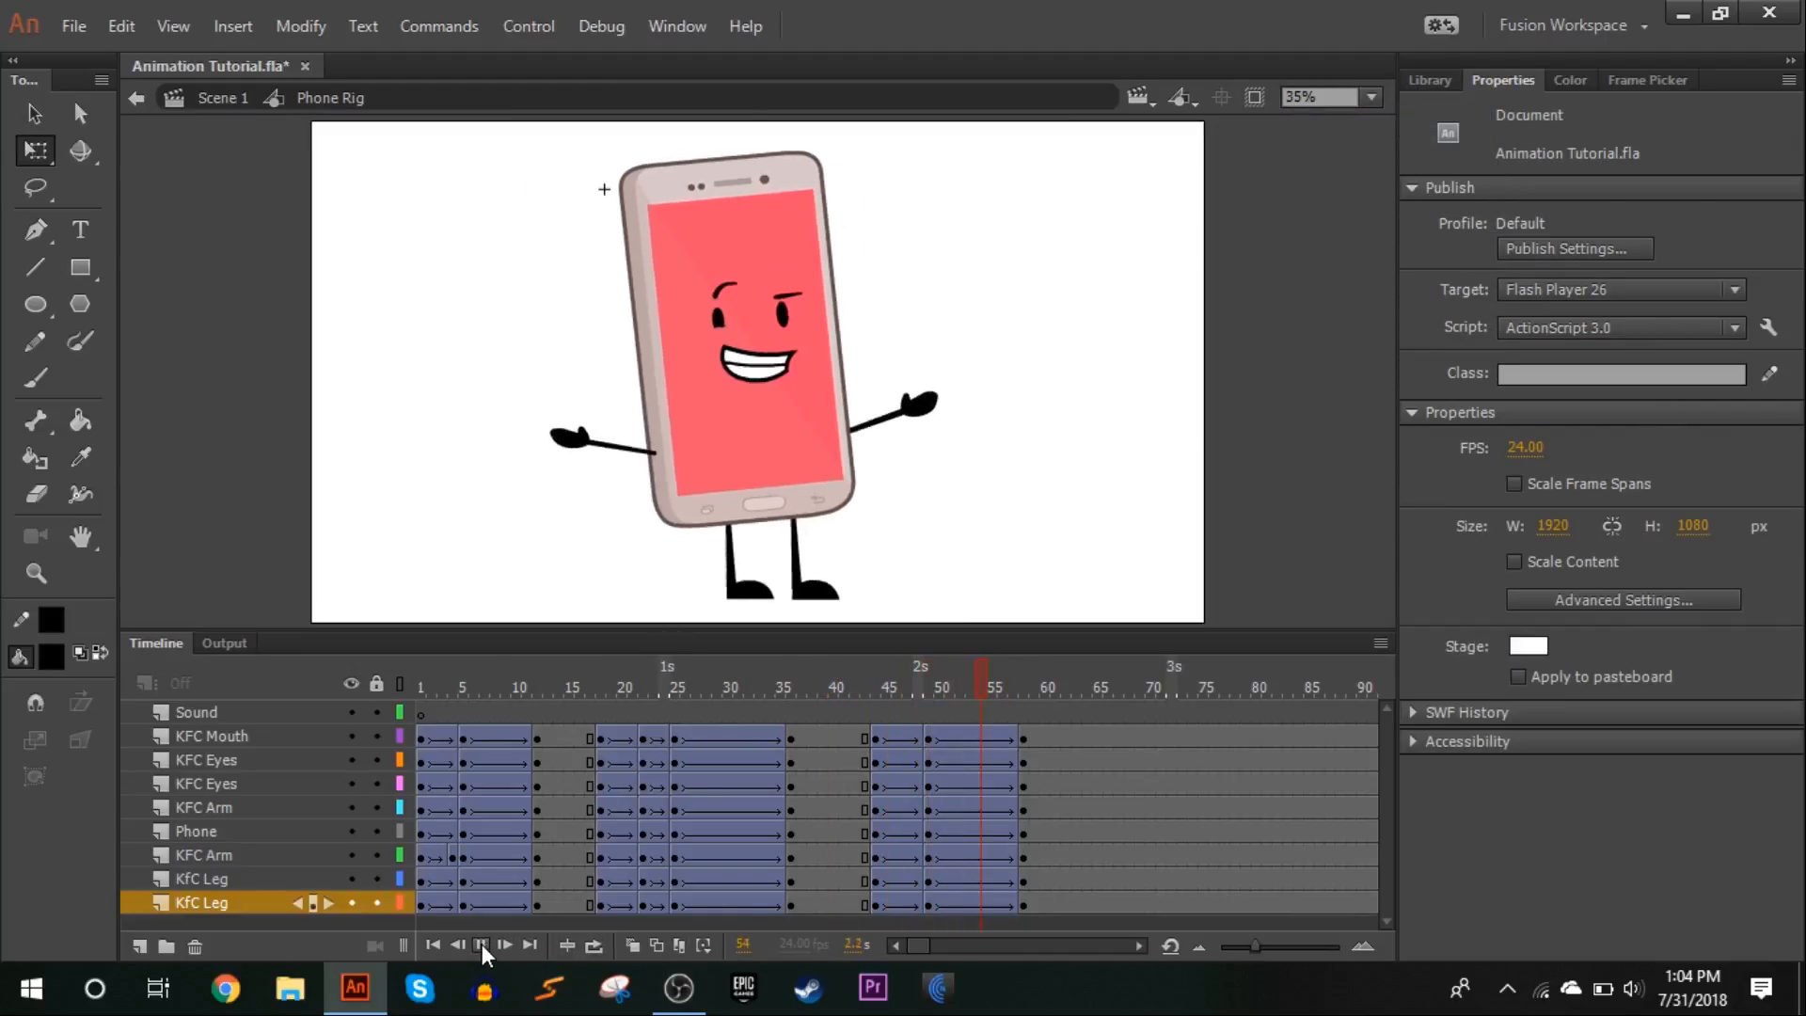
{"action": "left_click", "coordinate": [875, 673]}
{"action": "left_click_drag", "start_coordinate": [886, 637], "coordinate": [1035, 502]}
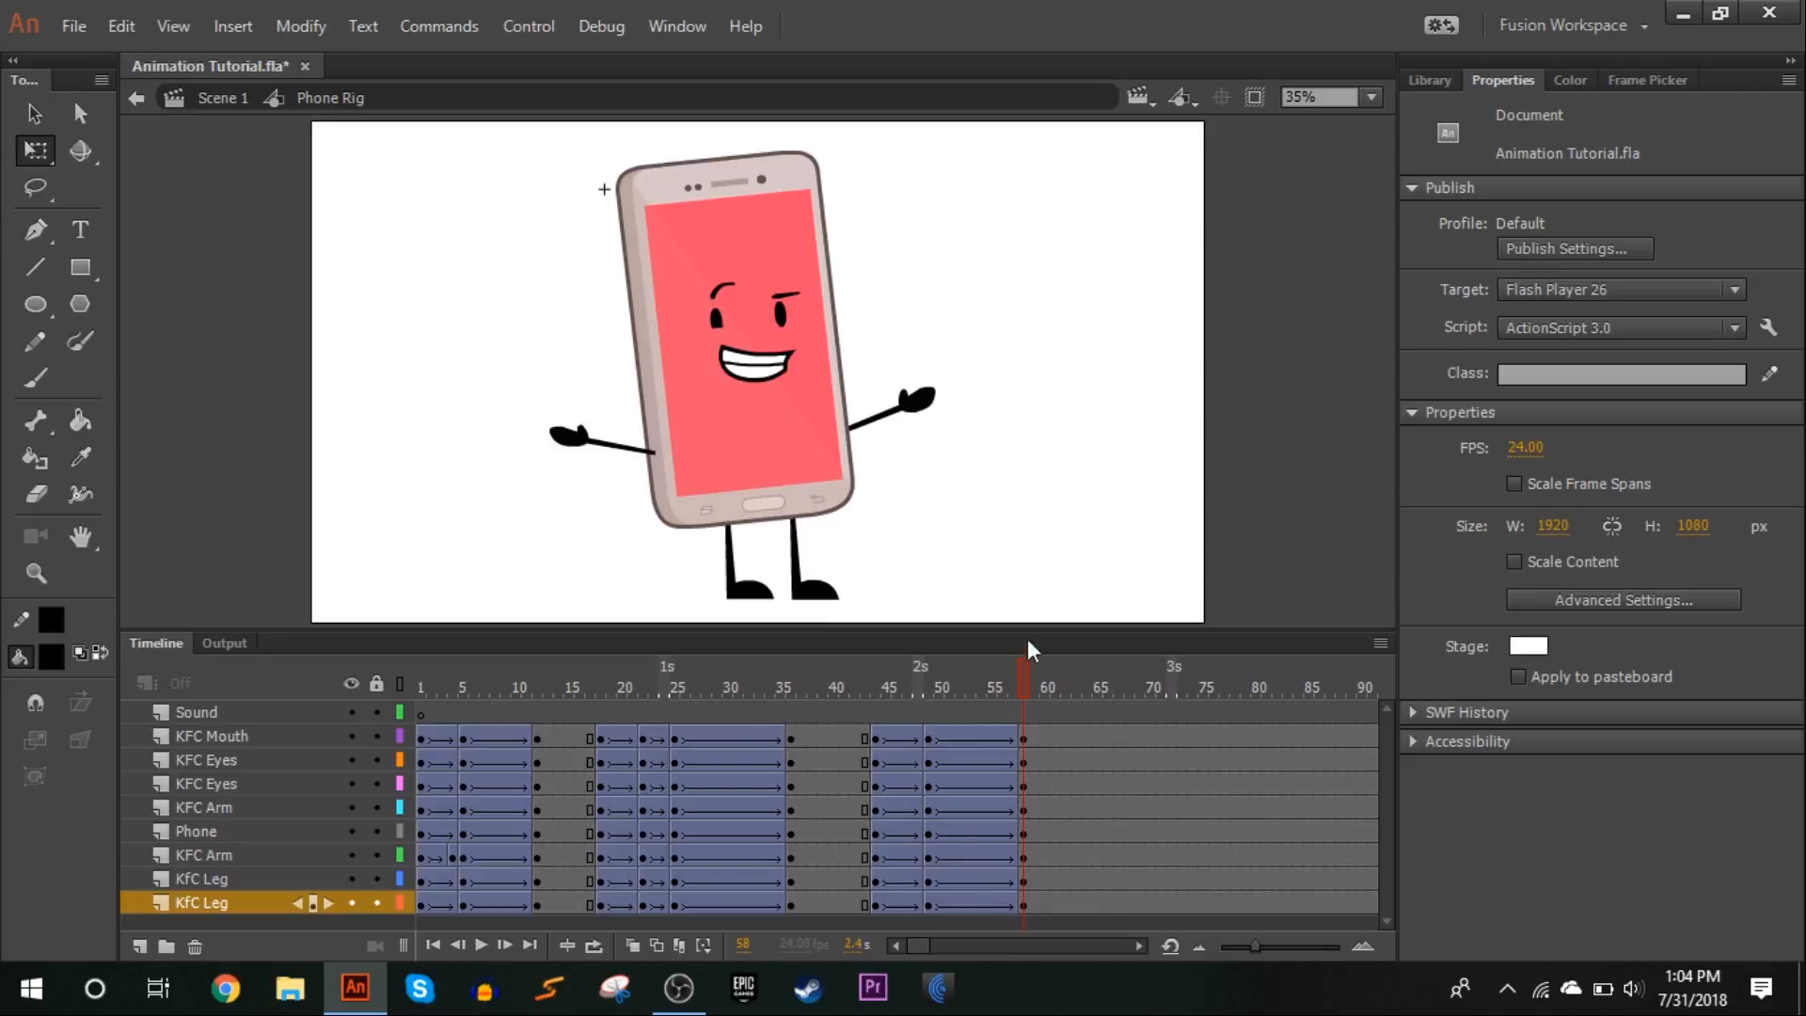
Insert keyframes at frames 64 and 88 on all character layers
{"action": "left_click_drag", "start_coordinate": [991, 702], "coordinate": [1029, 612]}
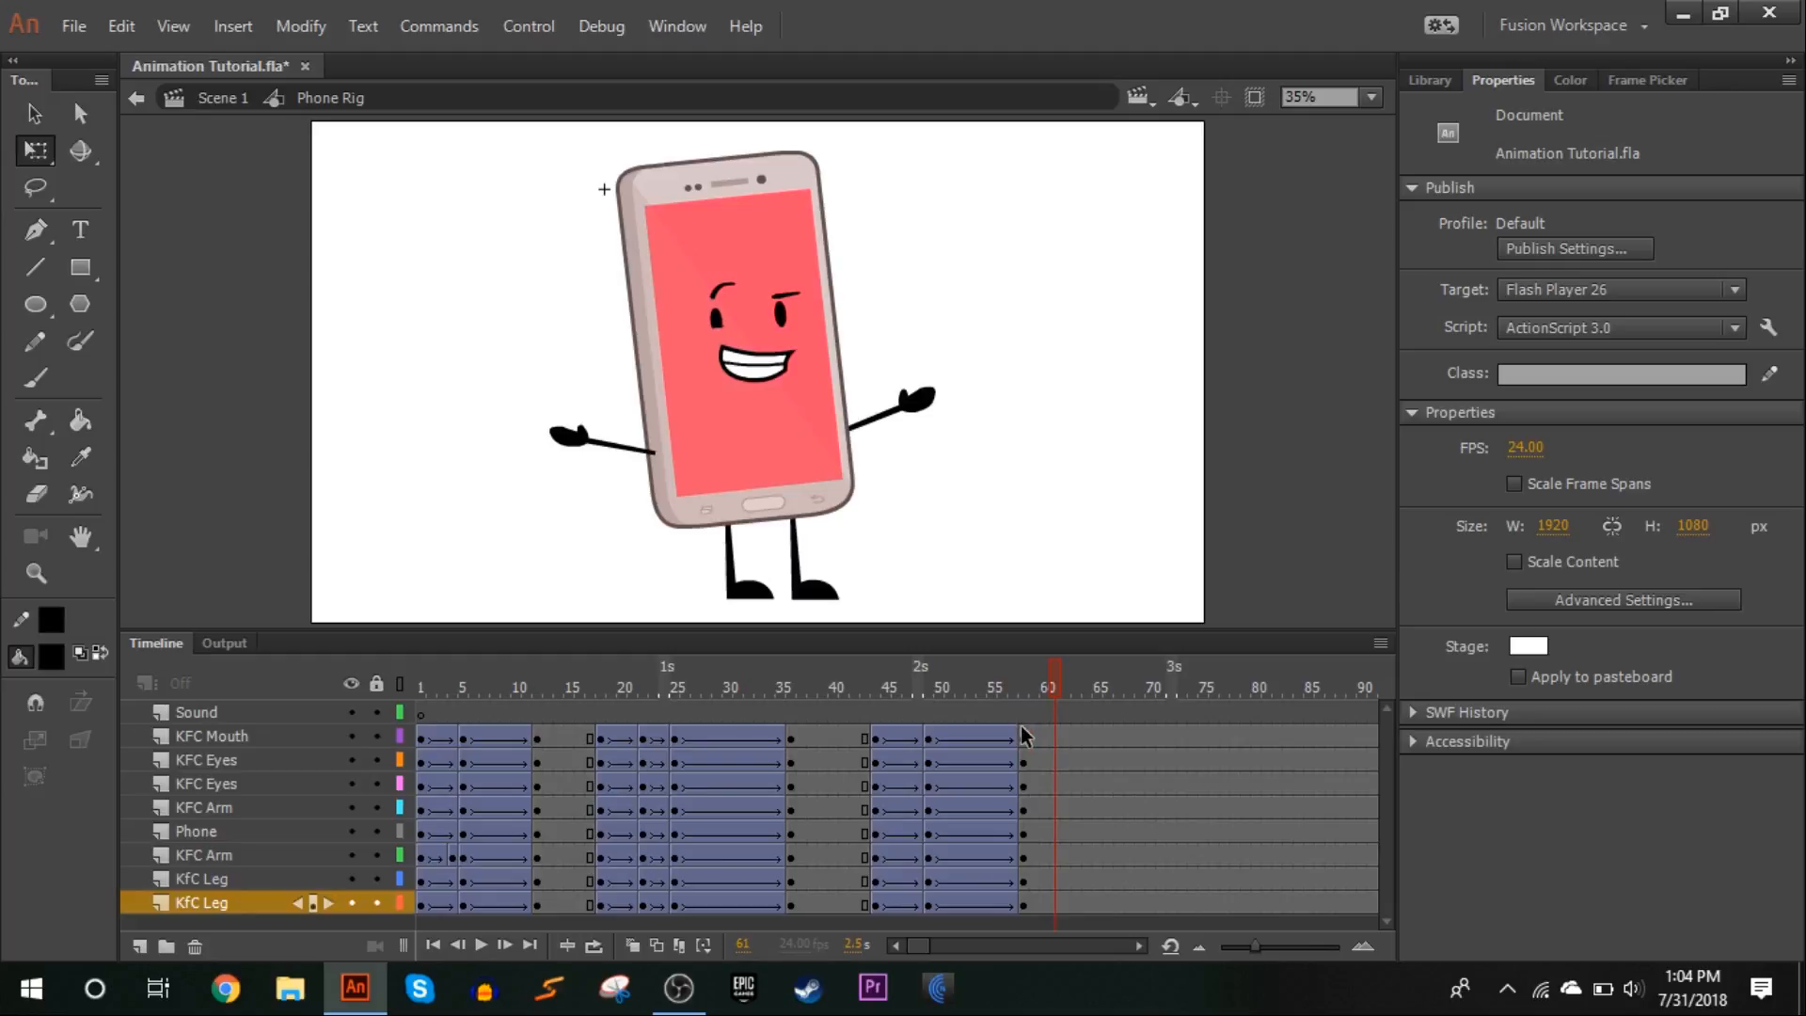
{"action": "left_click_drag", "start_coordinate": [890, 692], "coordinate": [1090, 709]}
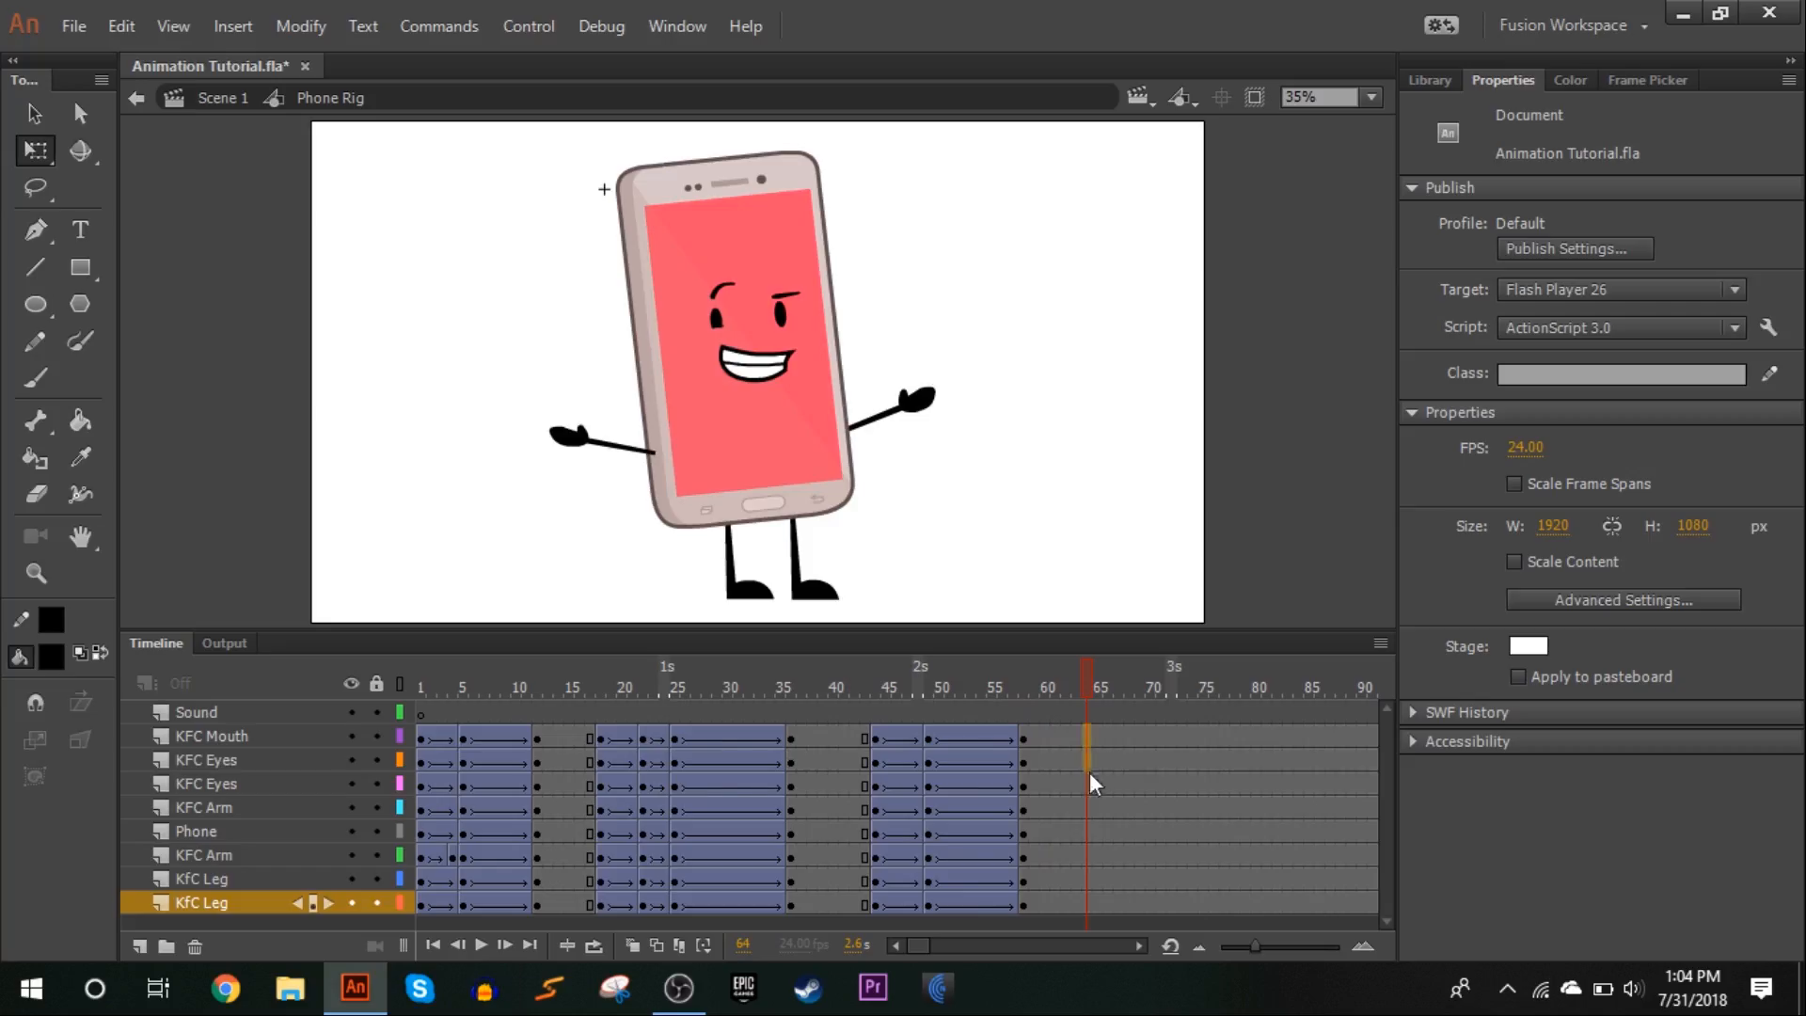
{"action": "left_click_drag", "start_coordinate": [1090, 909], "coordinate": [1088, 737]}
{"action": "key", "text": "F6"}
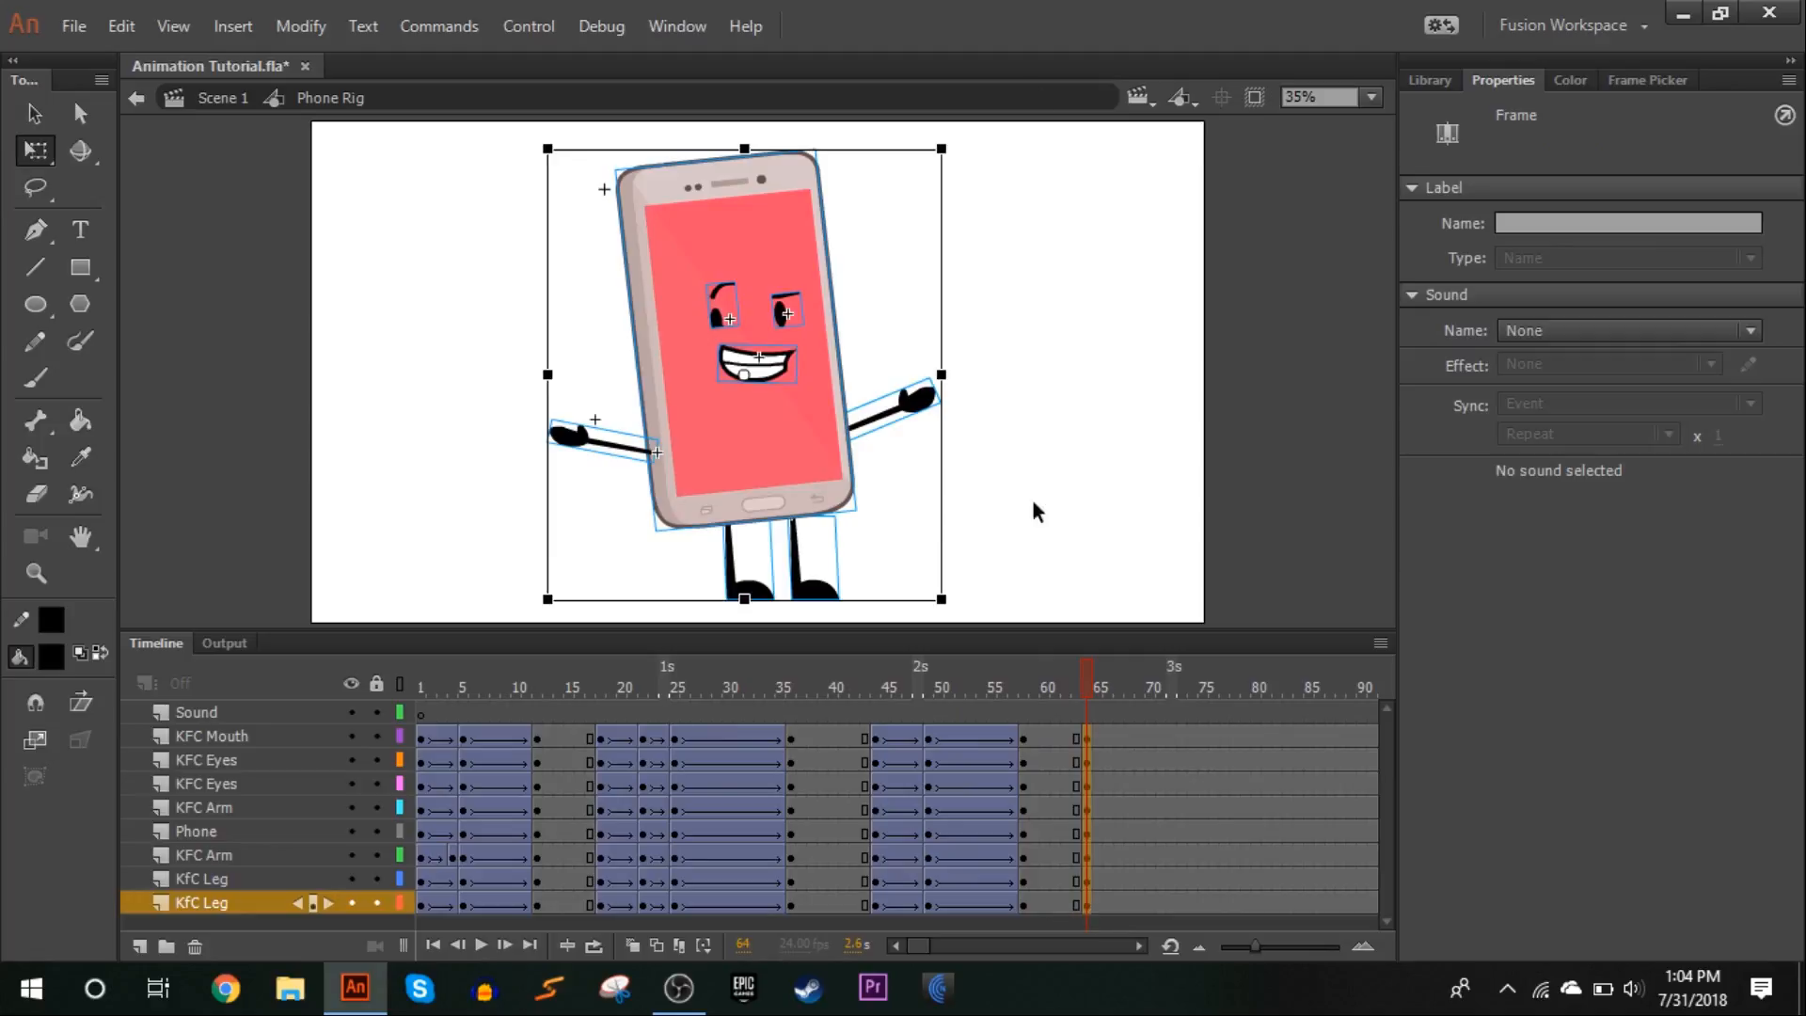
{"action": "left_click", "coordinate": [1370, 98]}
{"action": "left_click", "coordinate": [1351, 245]}
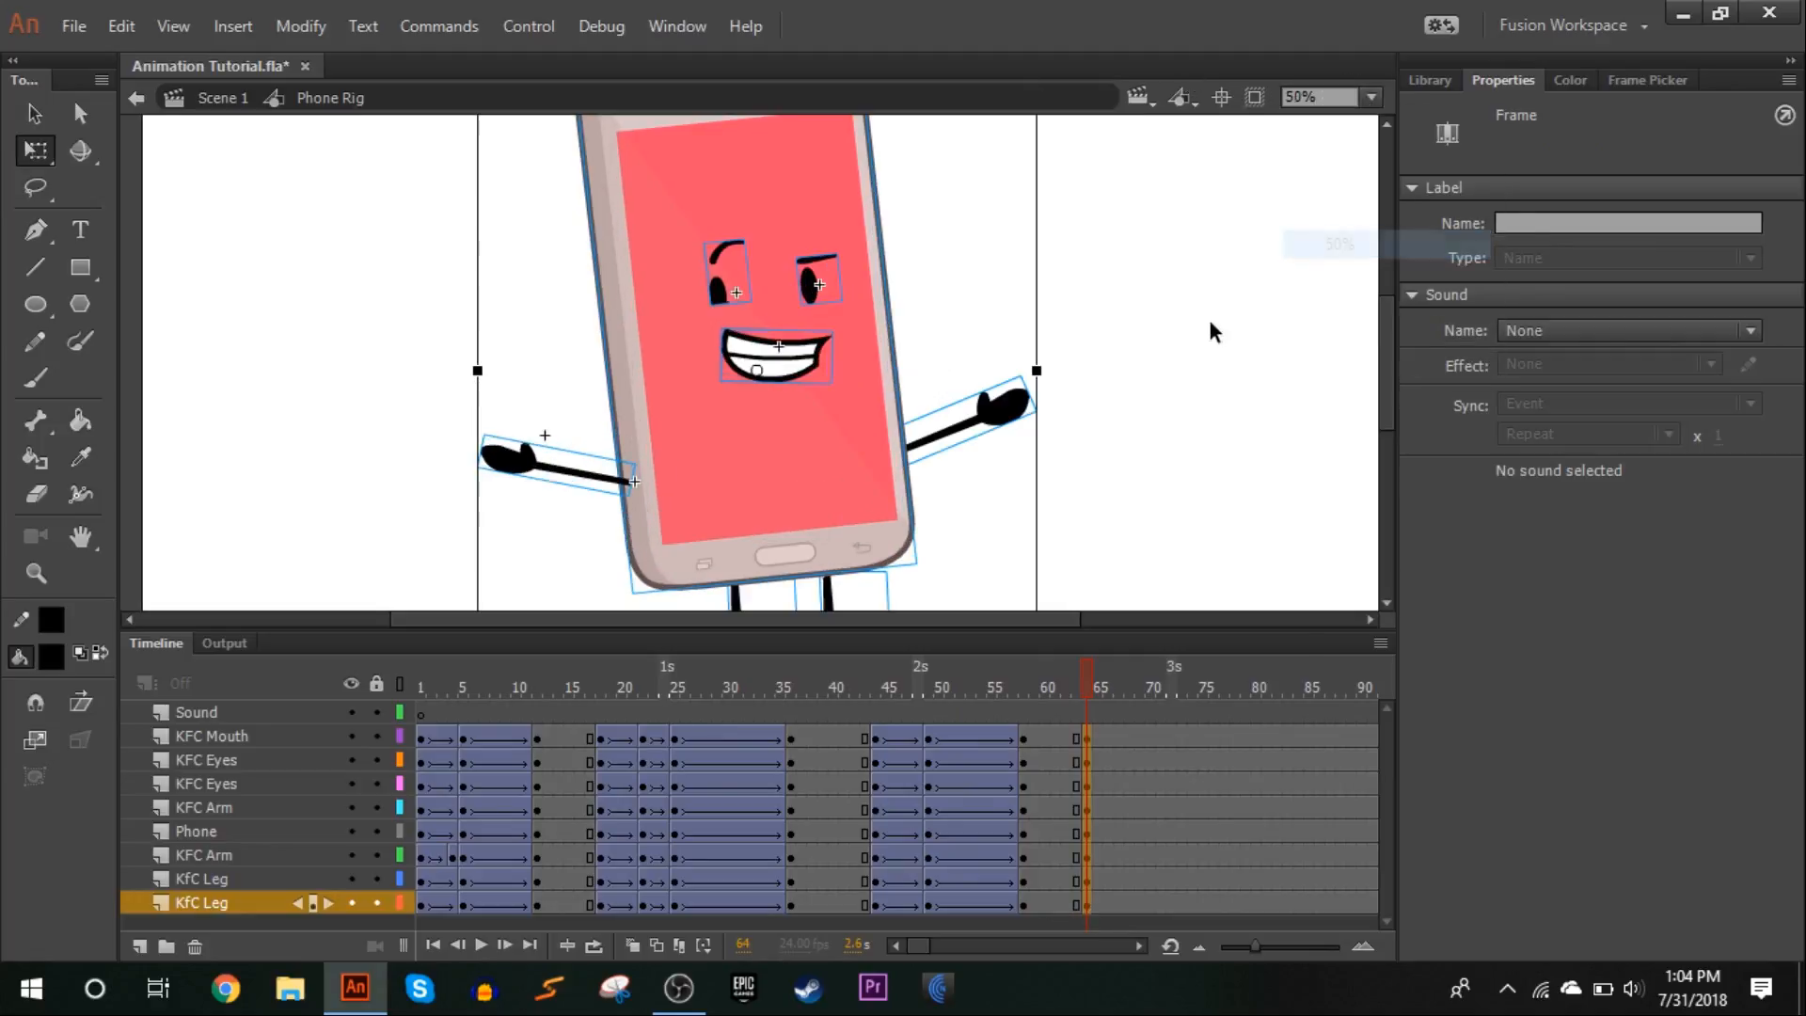
{"action": "left_click", "coordinate": [1210, 319]}
{"action": "scroll", "coordinate": [1163, 376], "scroll_direction": "down", "scroll_amount": 2}
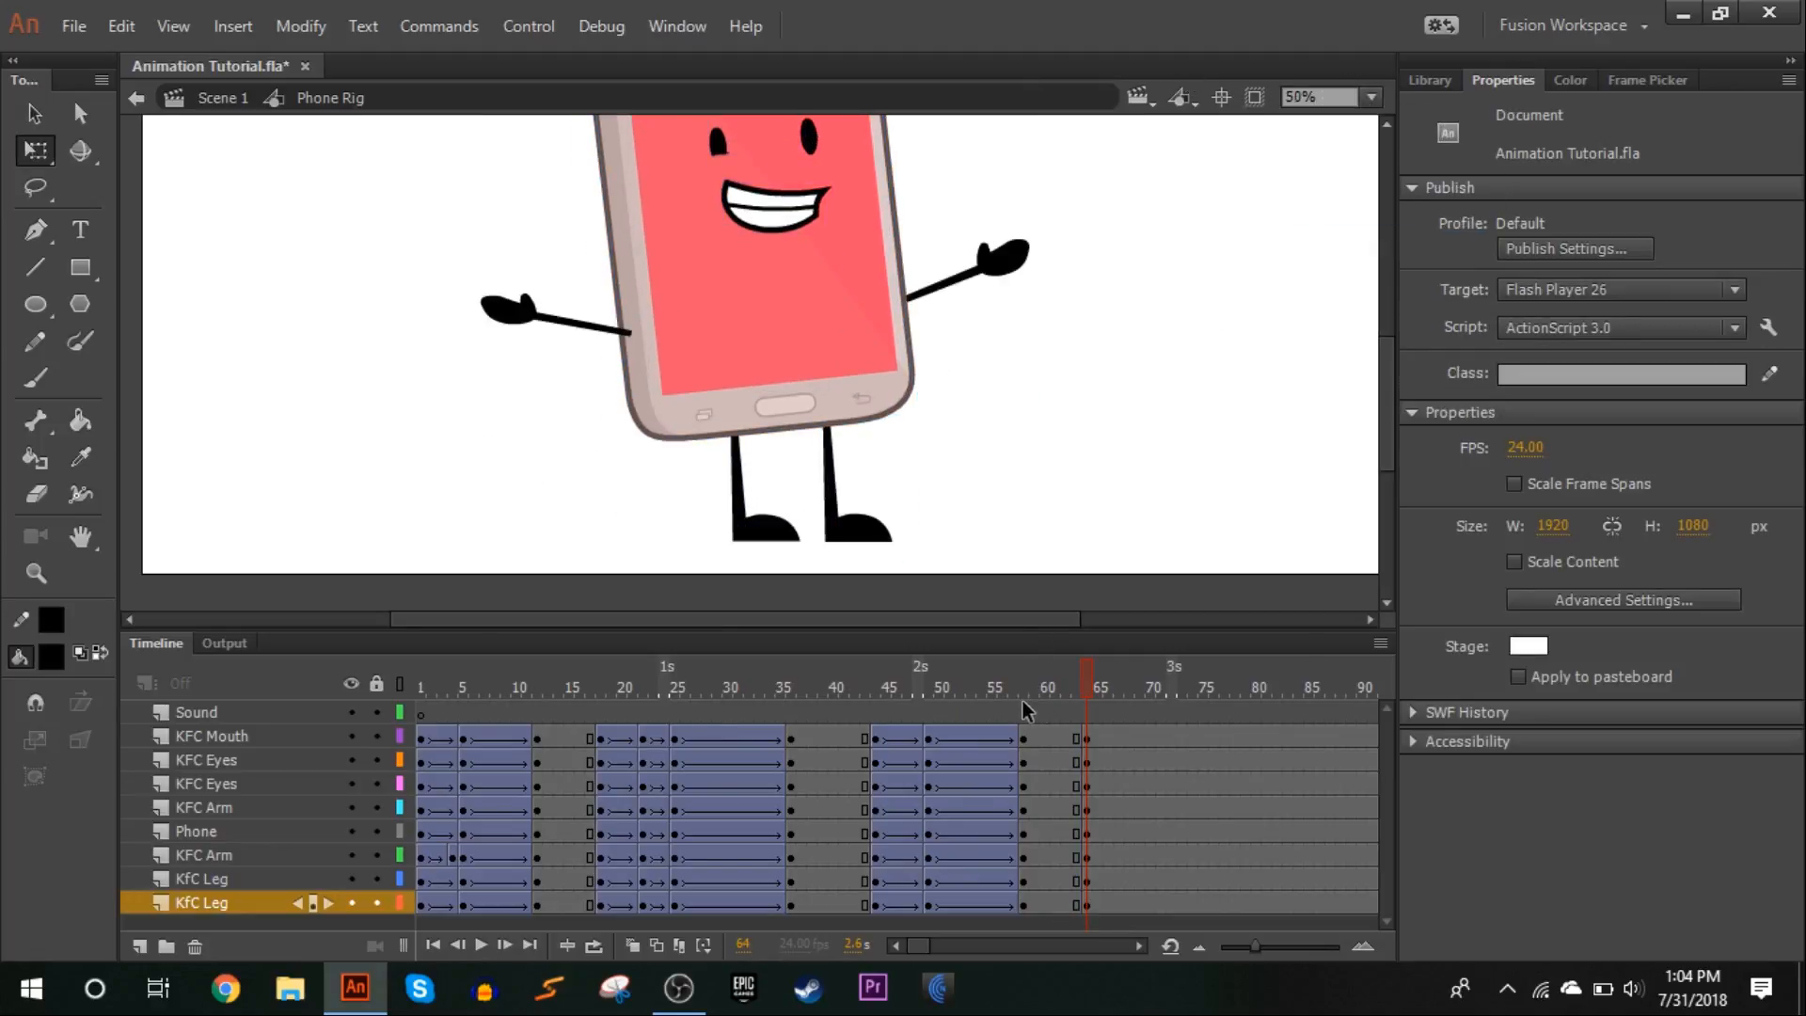
{"action": "left_click", "coordinate": [1120, 689]}
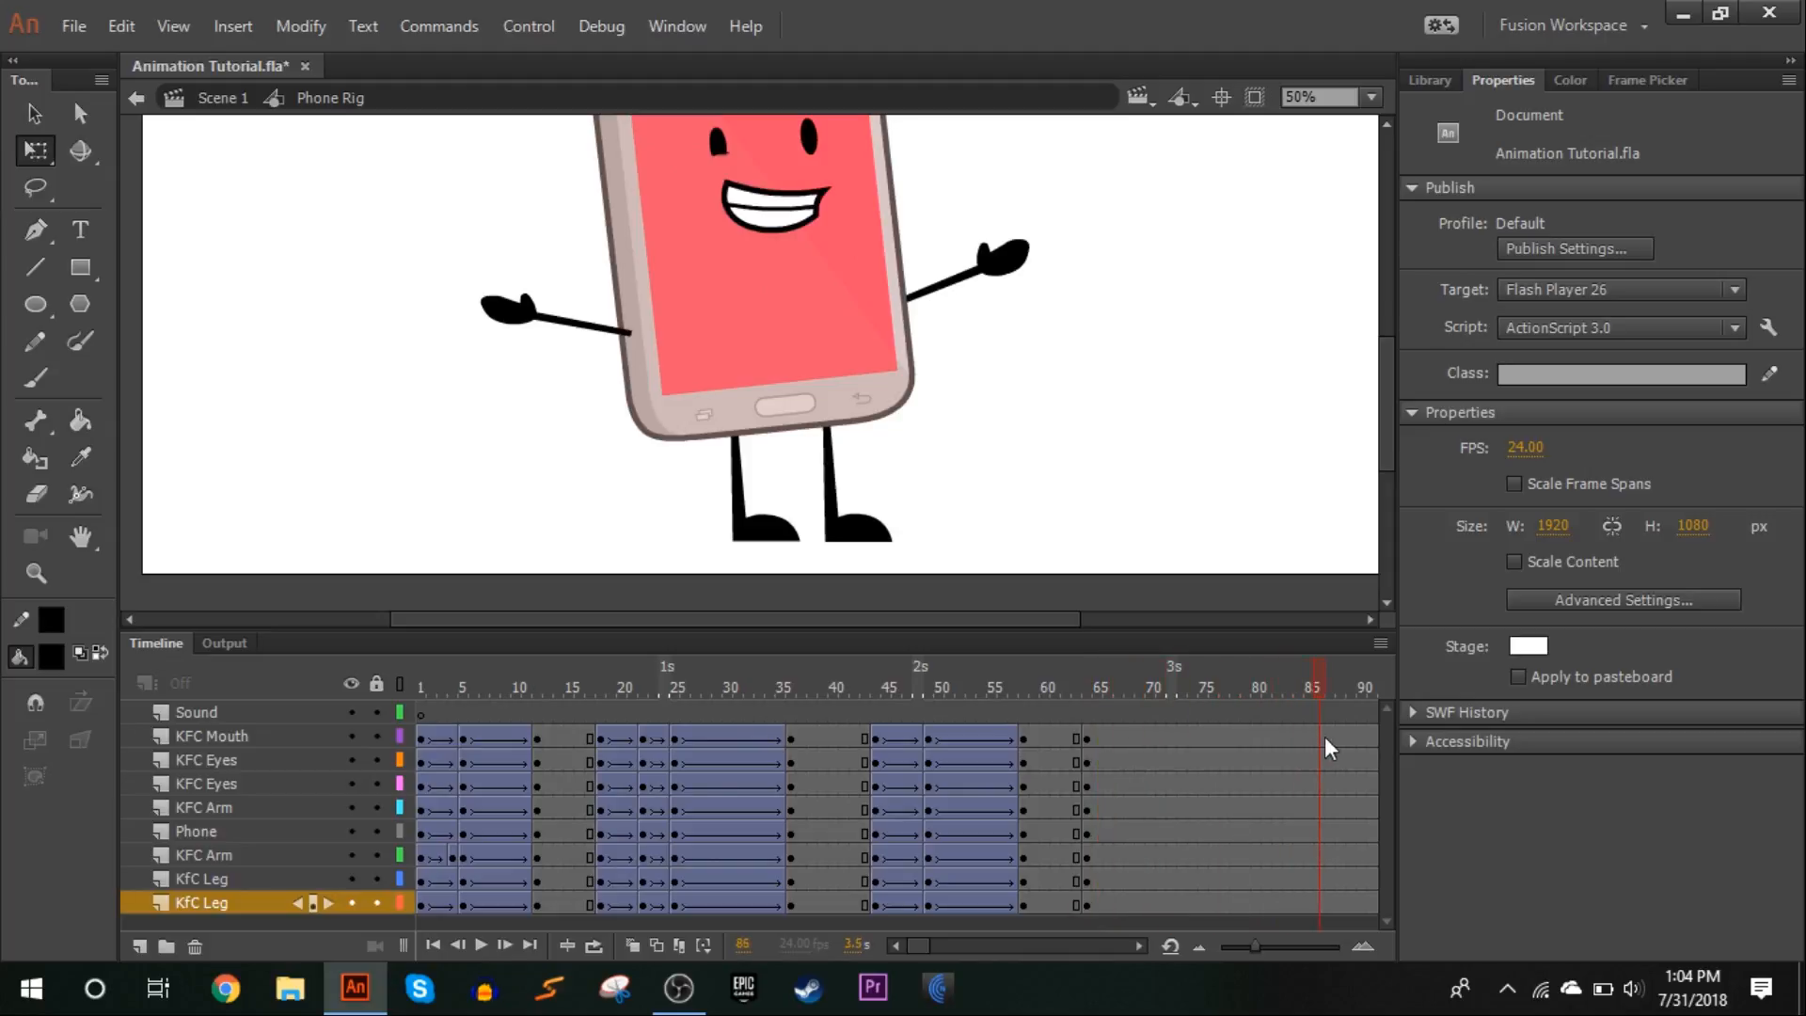
{"action": "key", "text": "F6"}
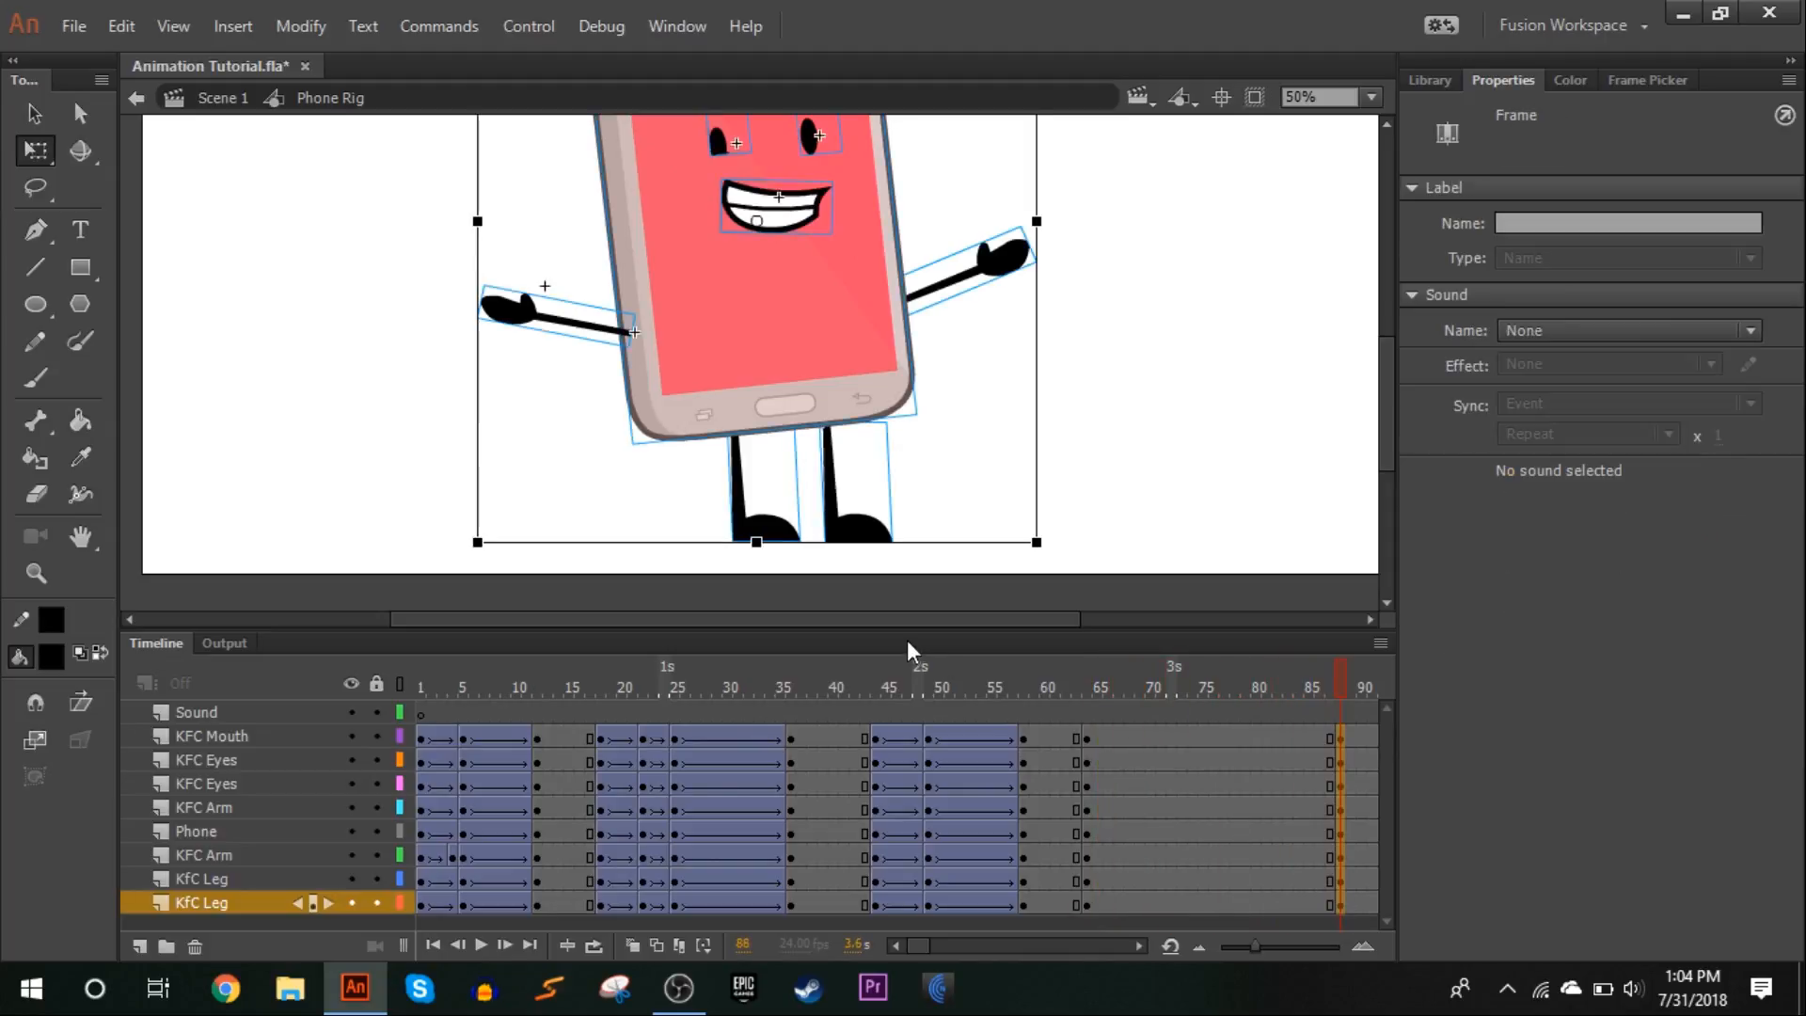
At frame 88, lean the leg tops slightly to the right and rotate the phone body, face and arms clockwise to a nearly upright stance
{"action": "left_click", "coordinate": [1136, 948]}
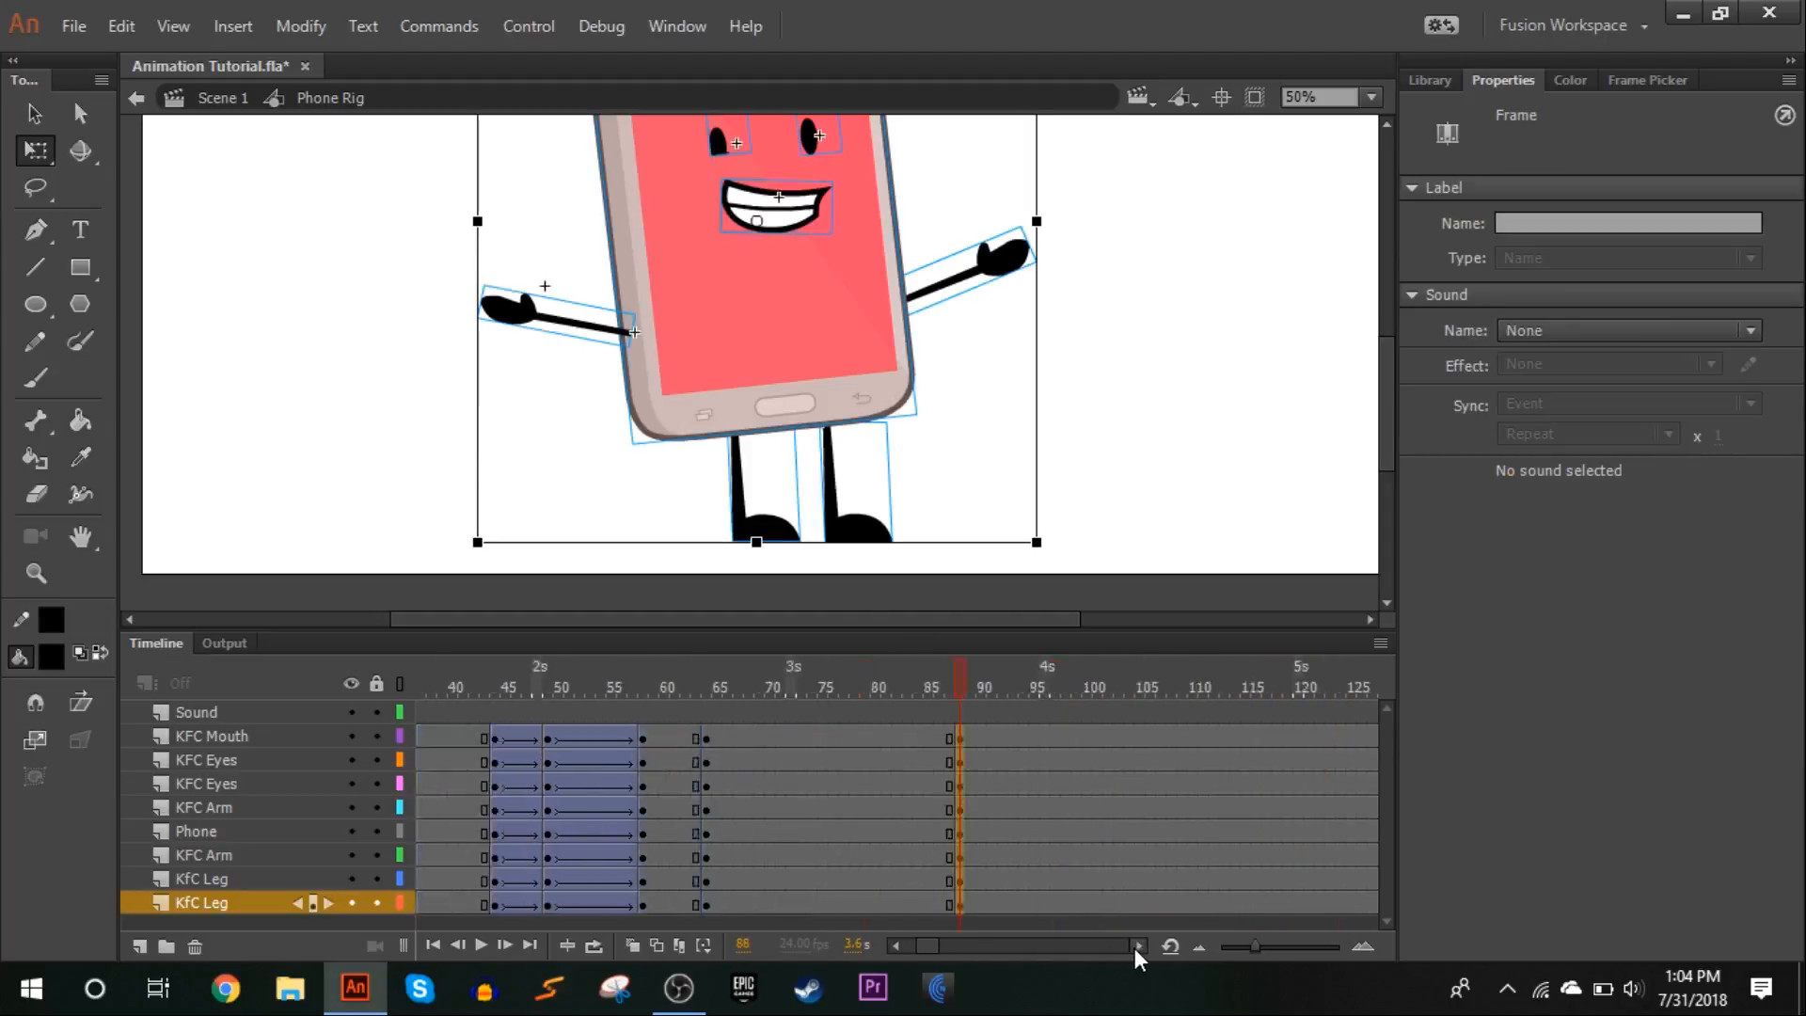
{"action": "left_click_drag", "start_coordinate": [969, 483], "coordinate": [416, 474]}
{"action": "left_click_drag", "start_coordinate": [828, 420], "coordinate": [842, 404]}
{"action": "left_click", "coordinate": [1015, 348]}
{"action": "left_click_drag", "start_coordinate": [1154, 371], "coordinate": [573, 141]}
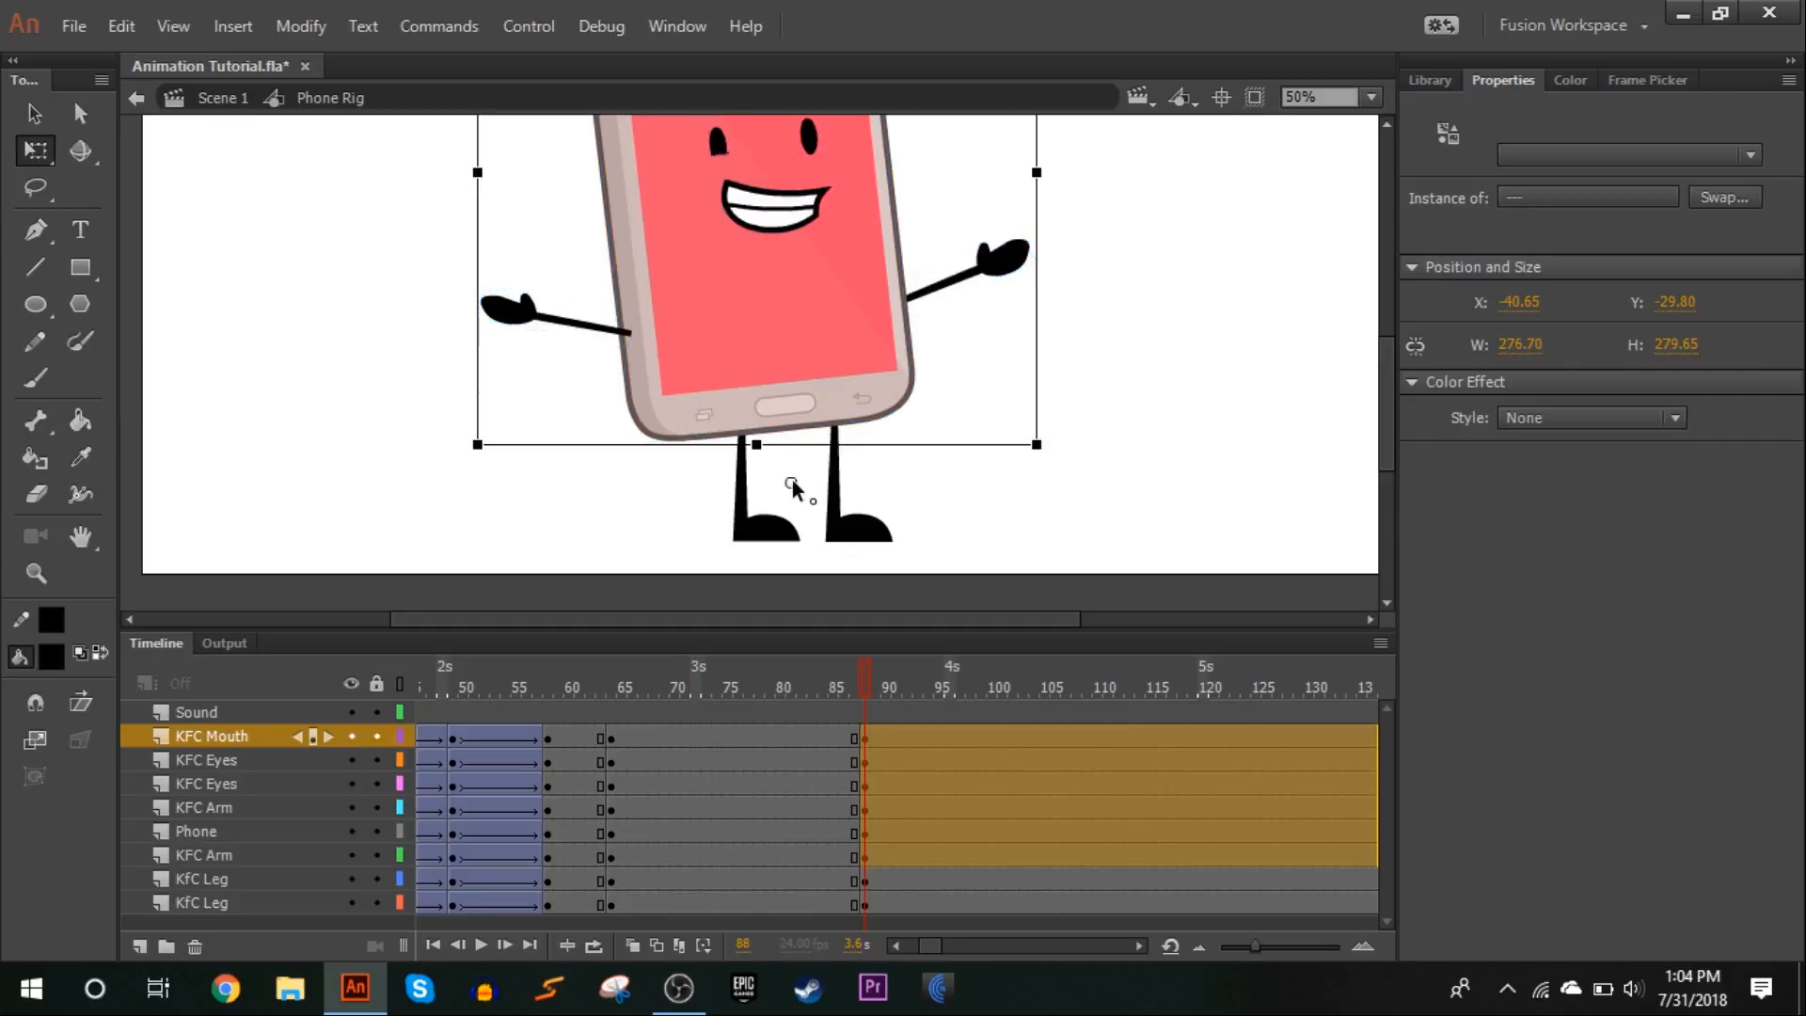
{"action": "left_click_drag", "start_coordinate": [487, 465], "coordinate": [490, 414]}
{"action": "left_click", "coordinate": [1124, 280]}
At frame 88, swap the right-hand arm to the curved arm pose 41 and rotate it slightly downward
{"action": "left_click", "coordinate": [1035, 290]}
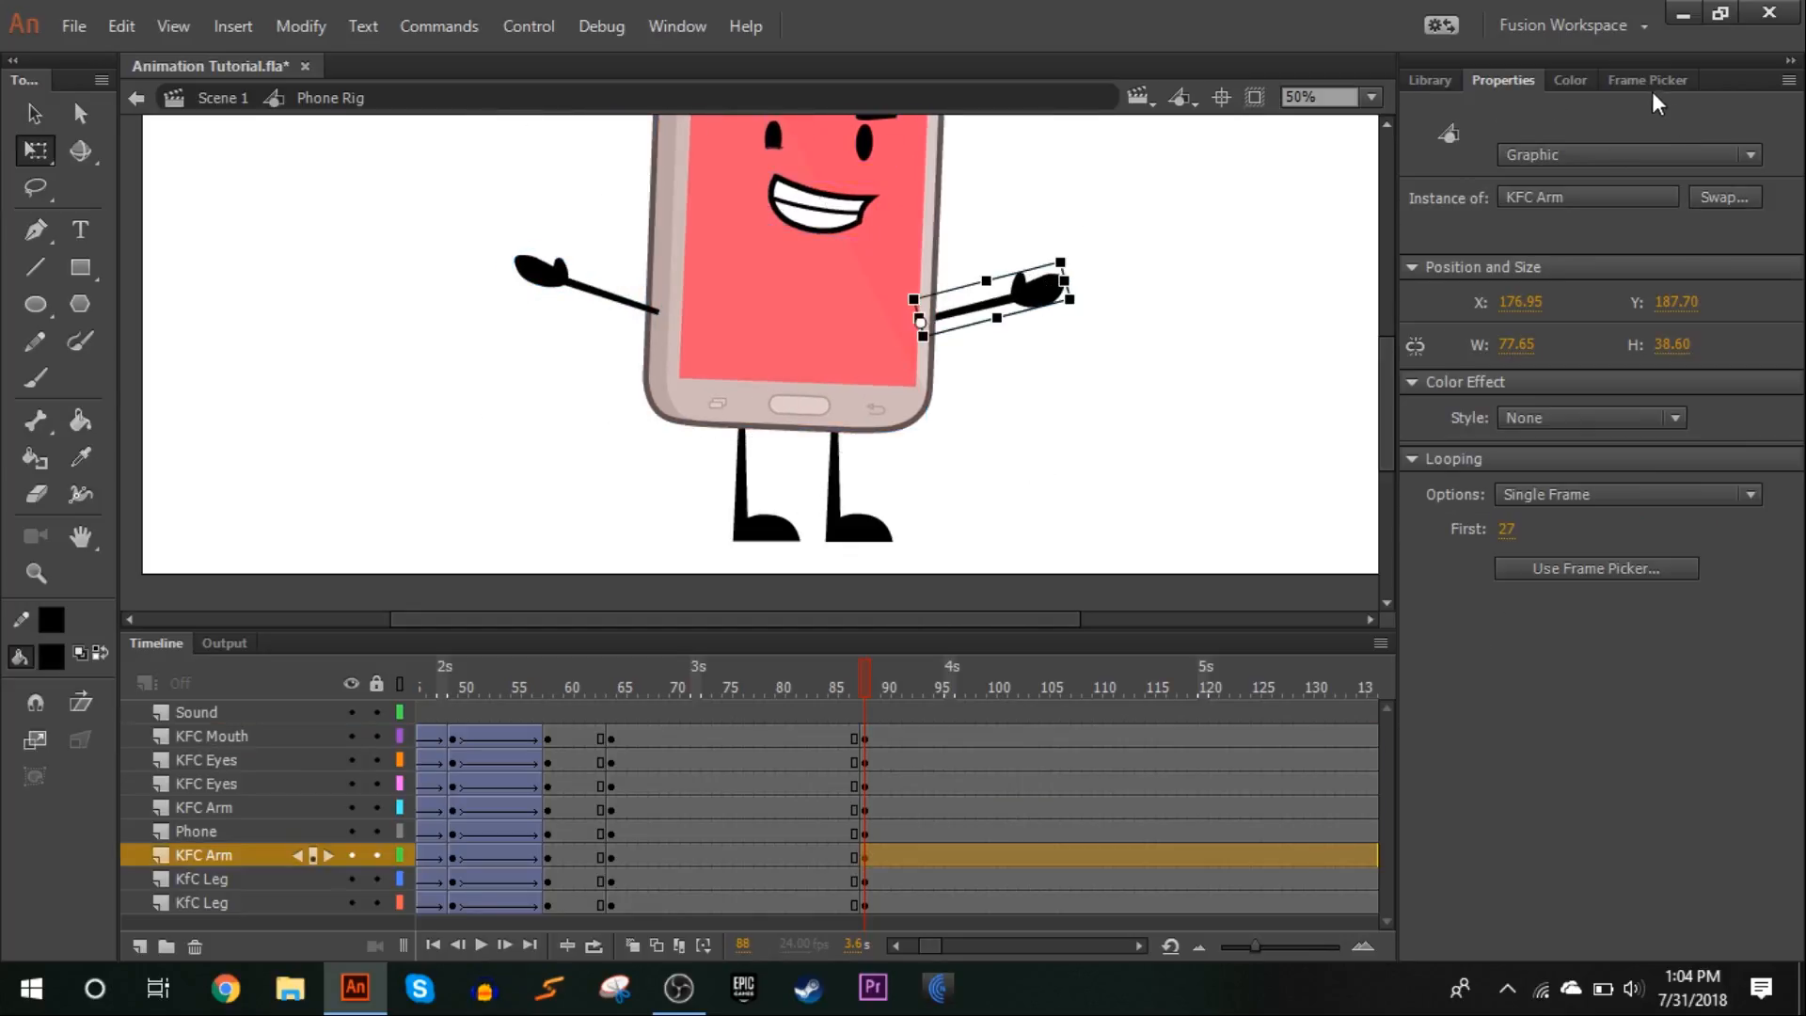
{"action": "left_click", "coordinate": [1650, 83]}
{"action": "scroll", "coordinate": [1468, 796], "scroll_direction": "down", "scroll_amount": 3}
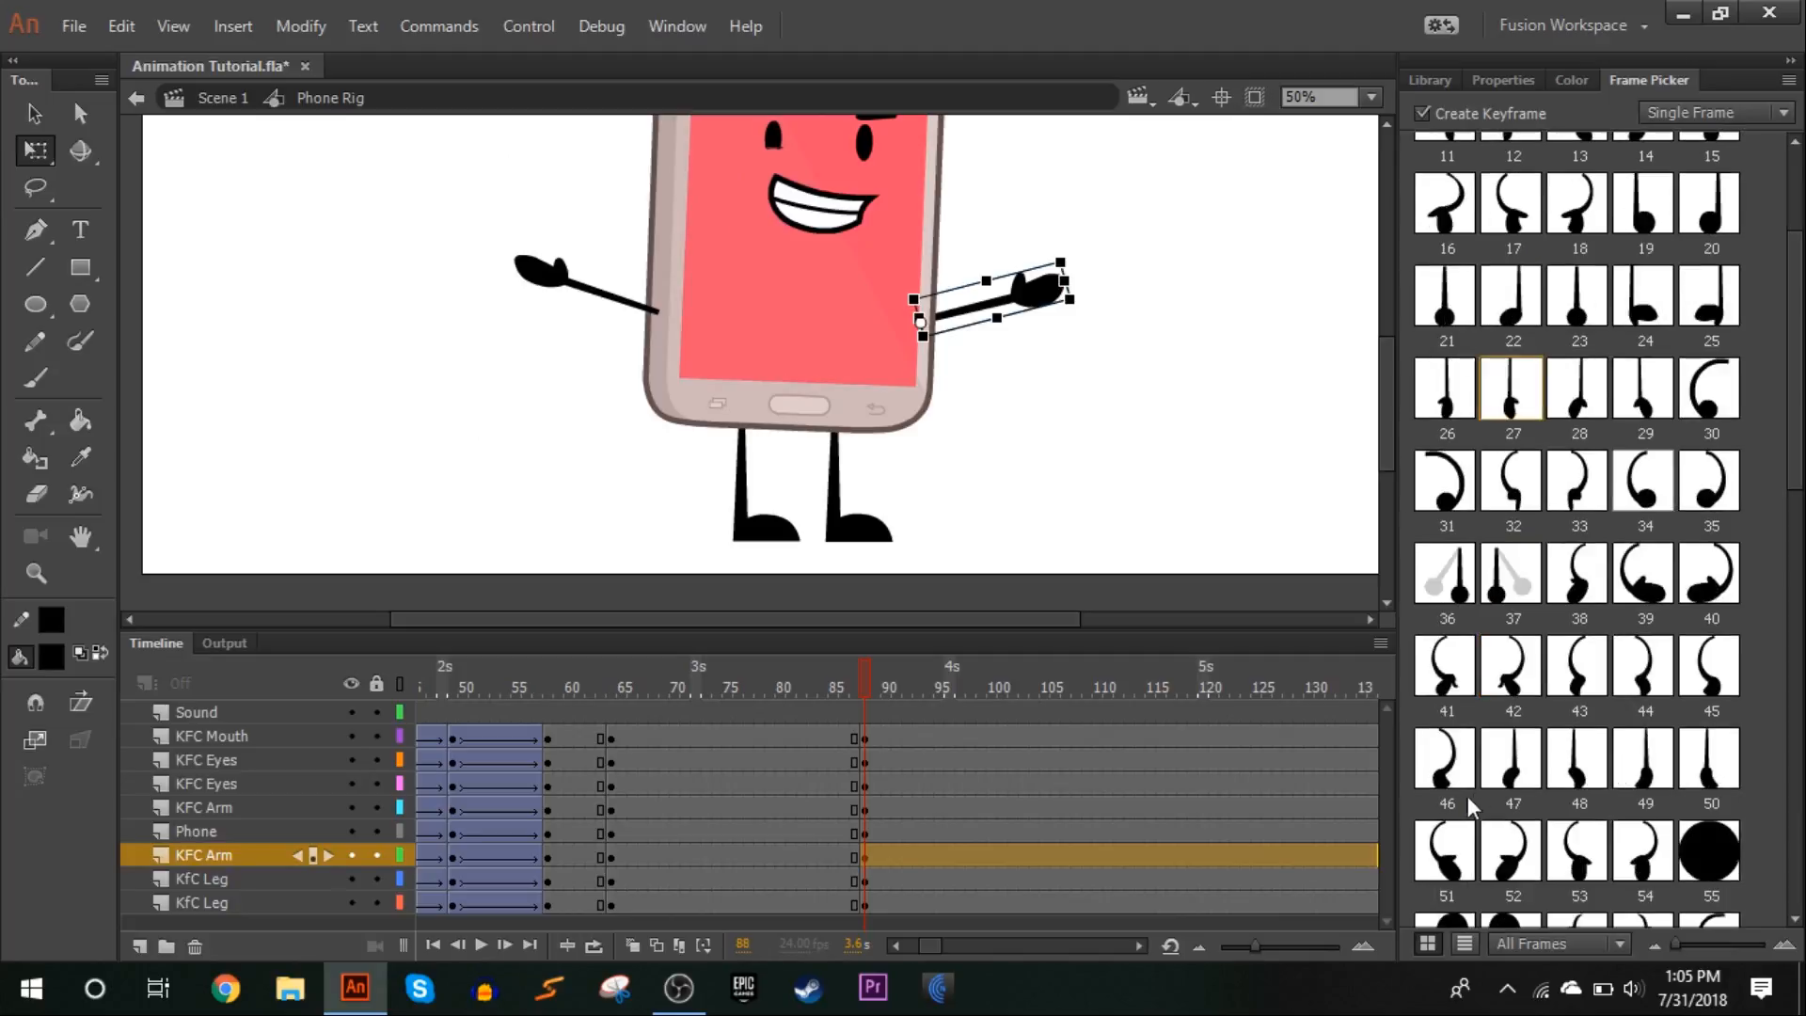
{"action": "left_click", "coordinate": [1455, 697]}
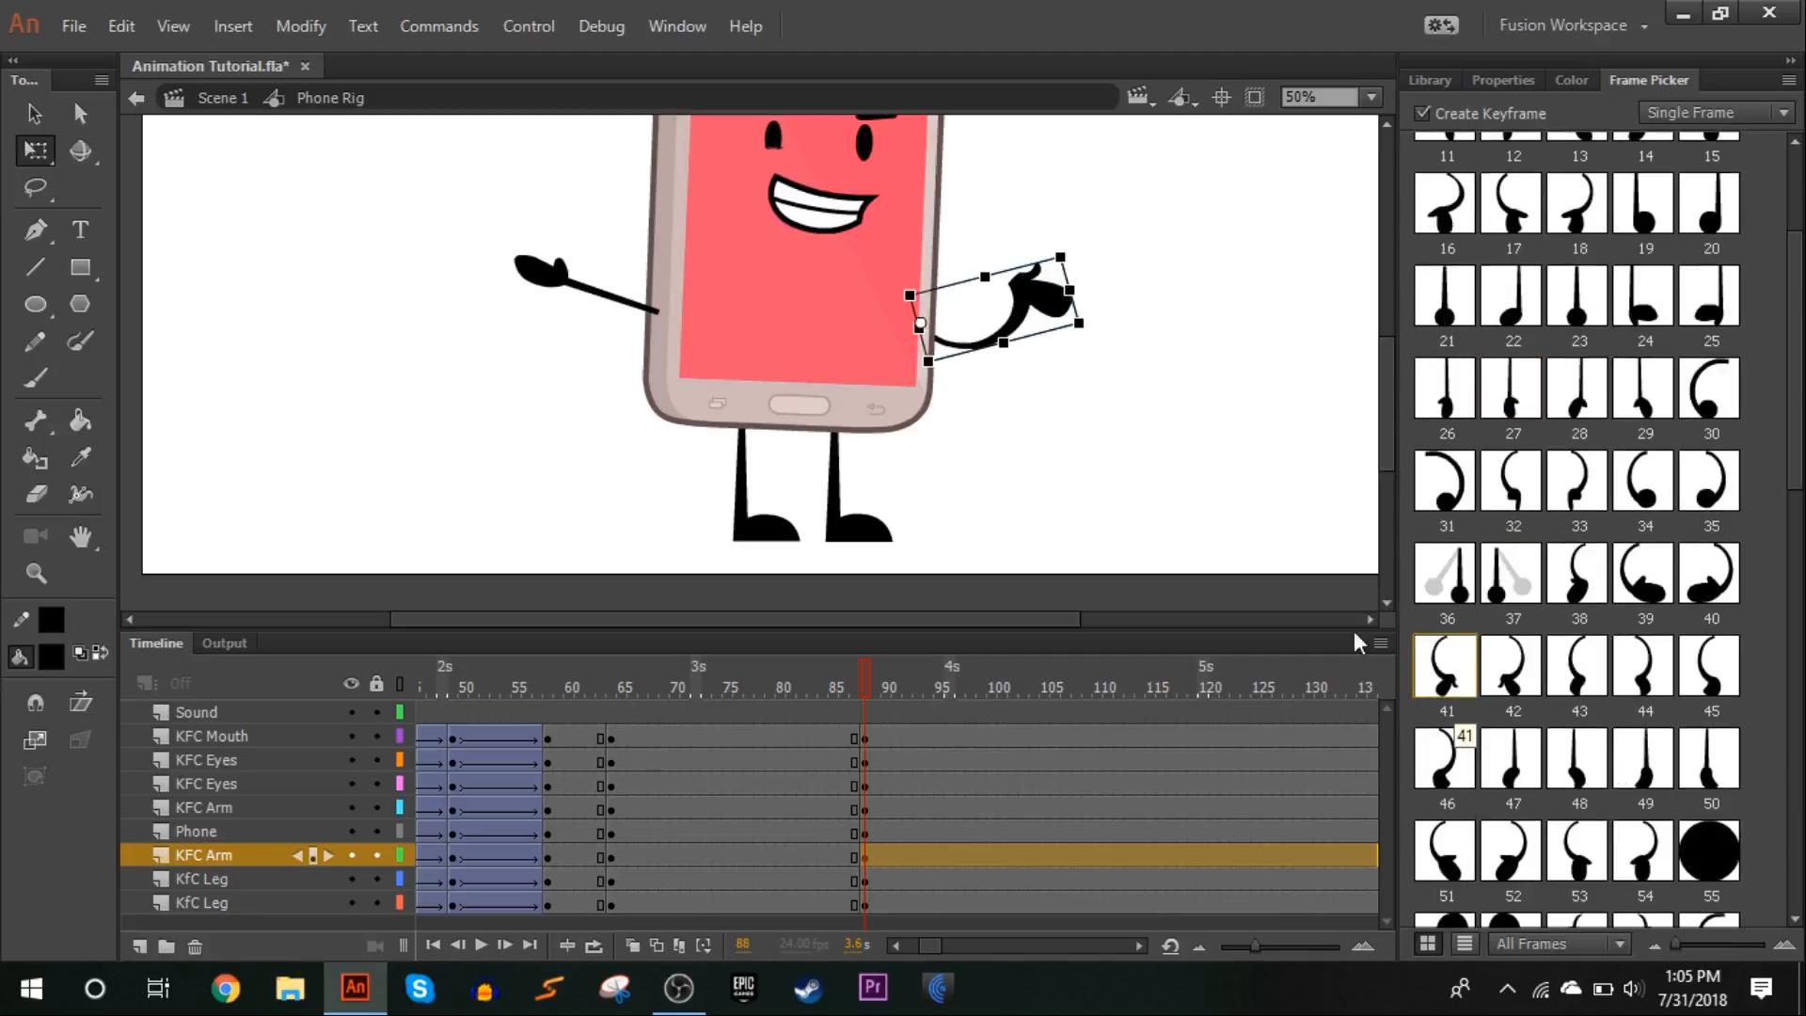
{"action": "left_click_drag", "start_coordinate": [1097, 351], "coordinate": [1105, 360]}
At frame 88, swap the left-hand arm to the curved arm pose 42 and rotate it slightly downward
{"action": "left_click", "coordinate": [537, 275]}
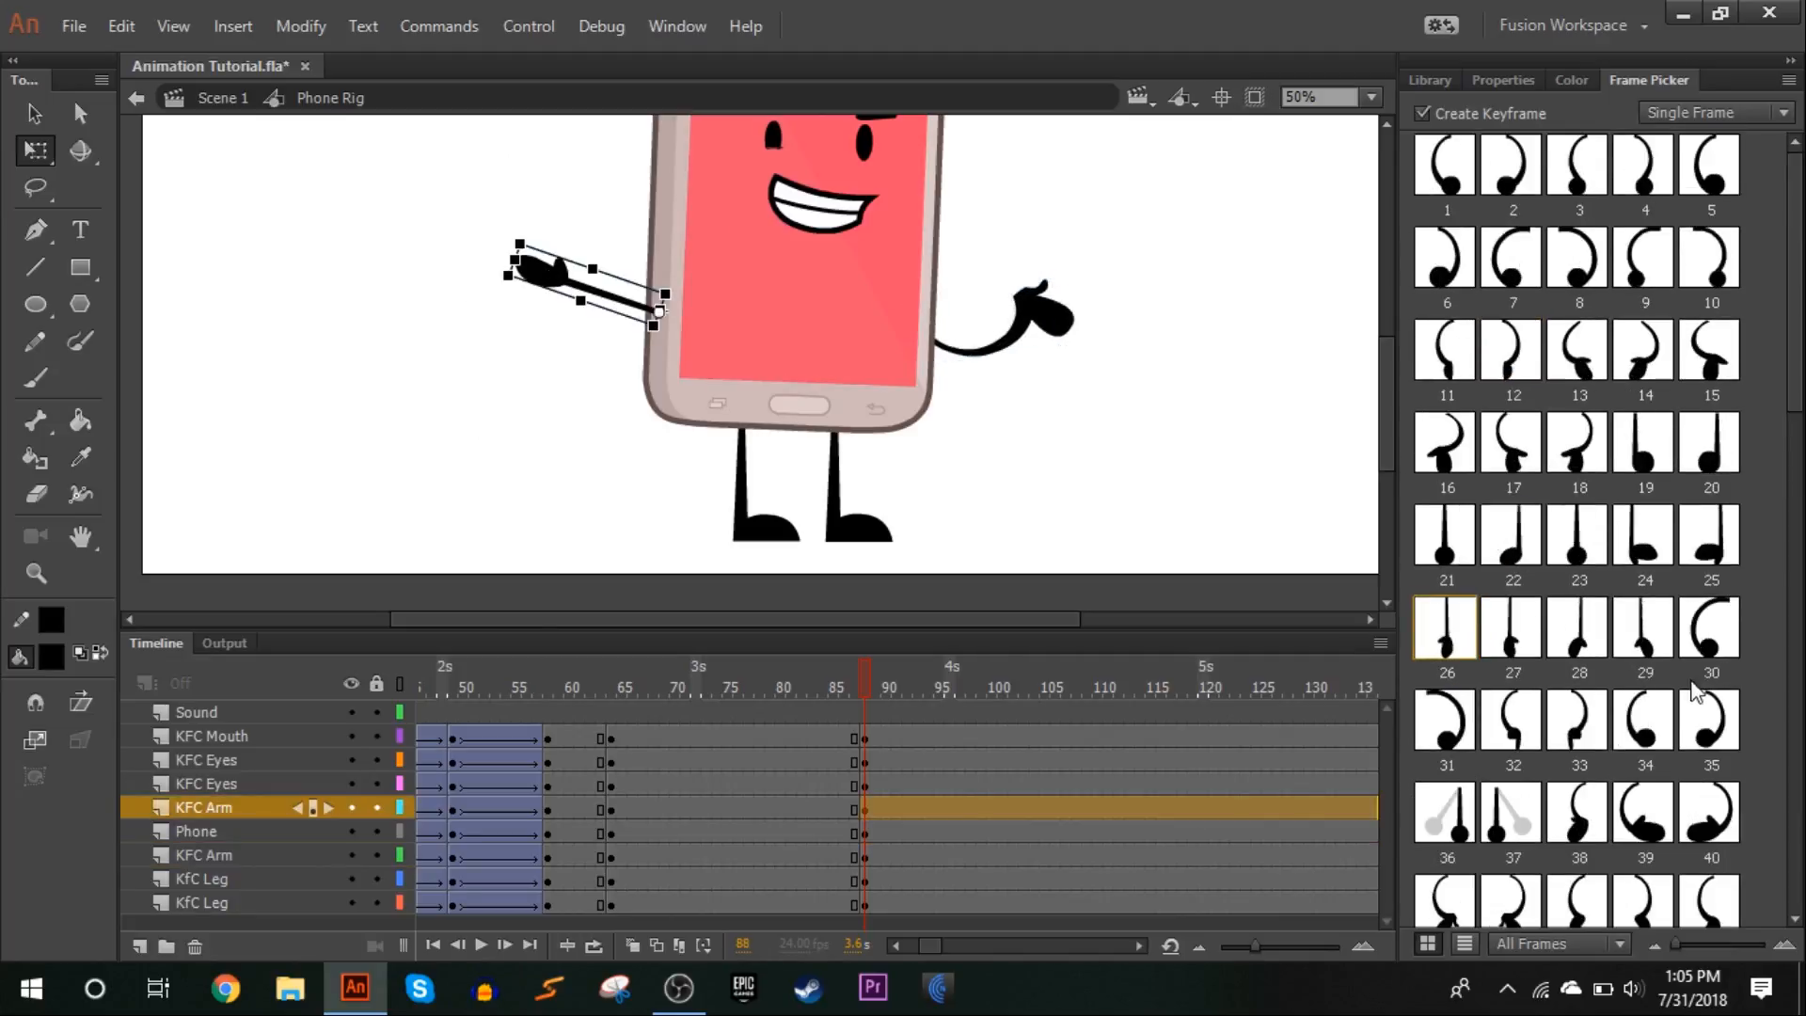
{"action": "left_click", "coordinate": [1516, 912]}
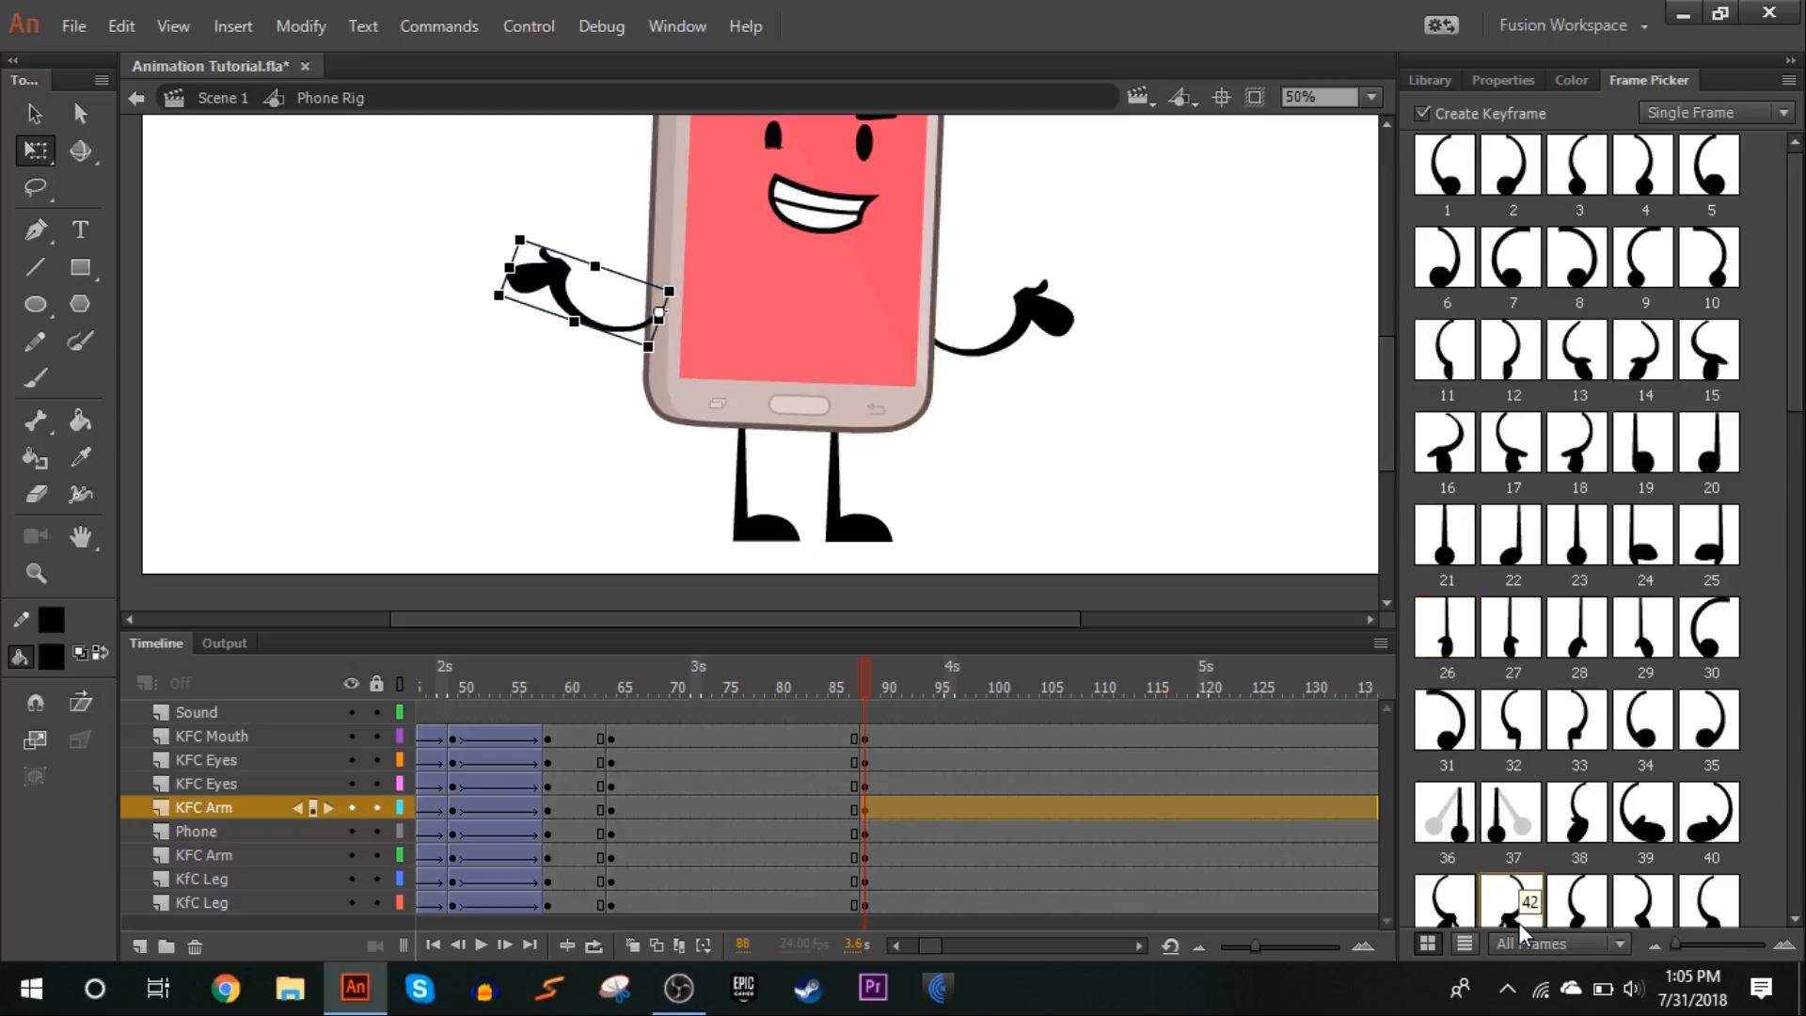
{"action": "left_click_drag", "start_coordinate": [496, 306], "coordinate": [490, 321]}
{"action": "left_click", "coordinate": [468, 366]}
Create classic tweens from frame 64 to 88 on all character layers and insert keyframes at frame 76
{"action": "scroll", "coordinate": [827, 476], "scroll_direction": "up", "scroll_amount": 1}
{"action": "scroll", "coordinate": [824, 470], "scroll_direction": "down", "scroll_amount": 1}
{"action": "left_click_drag", "start_coordinate": [845, 700], "coordinate": [737, 916]}
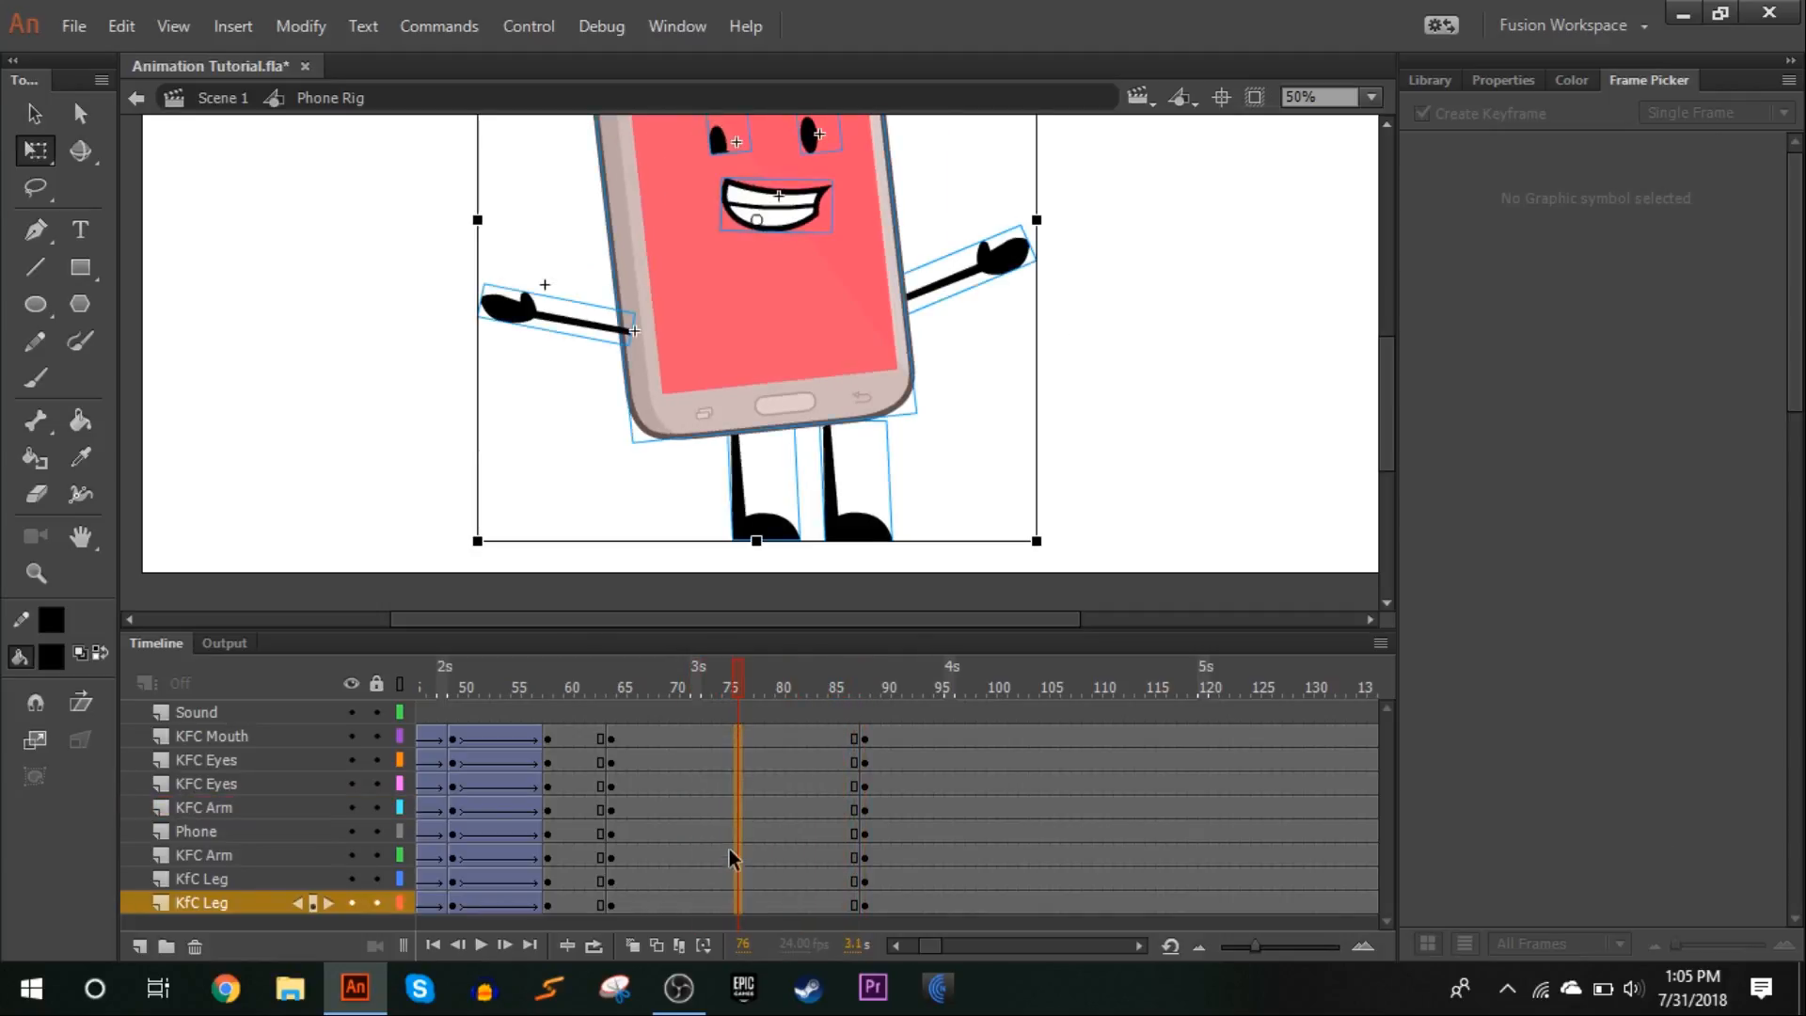
{"action": "right_click", "coordinate": [739, 821]}
{"action": "left_click", "coordinate": [814, 129]}
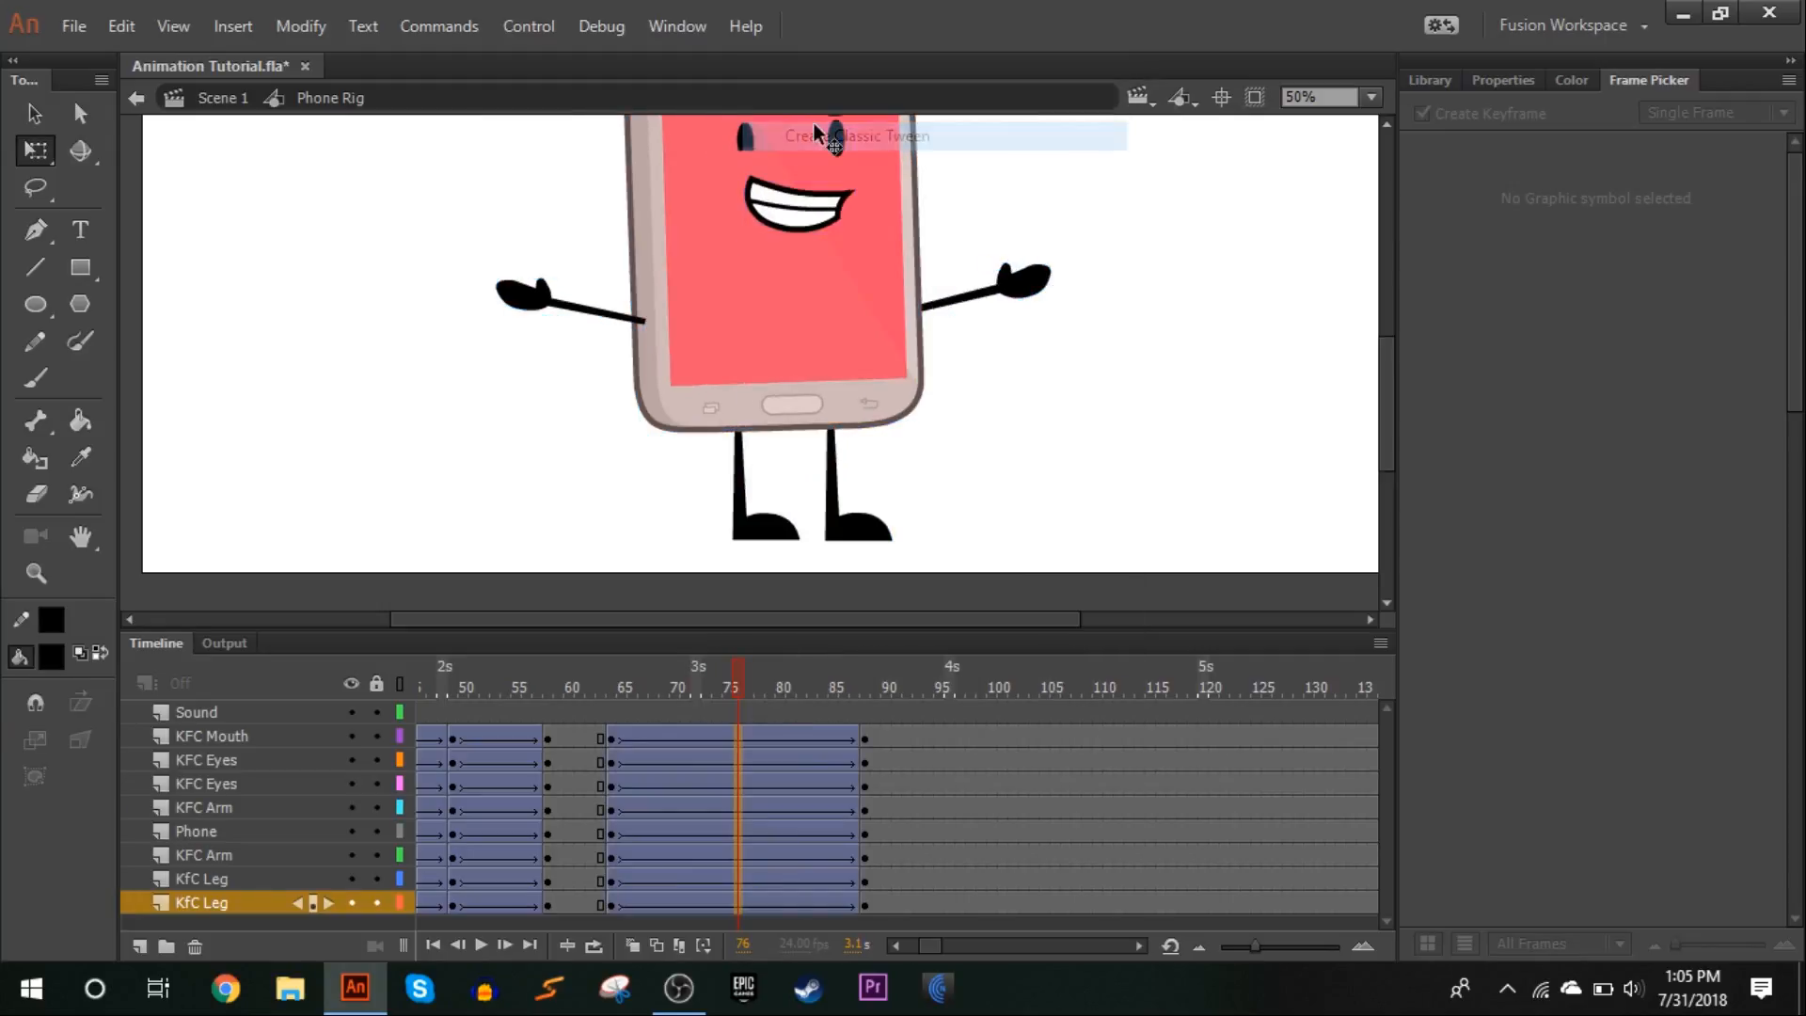
{"action": "left_click", "coordinate": [1502, 81]}
{"action": "right_click", "coordinate": [736, 764]}
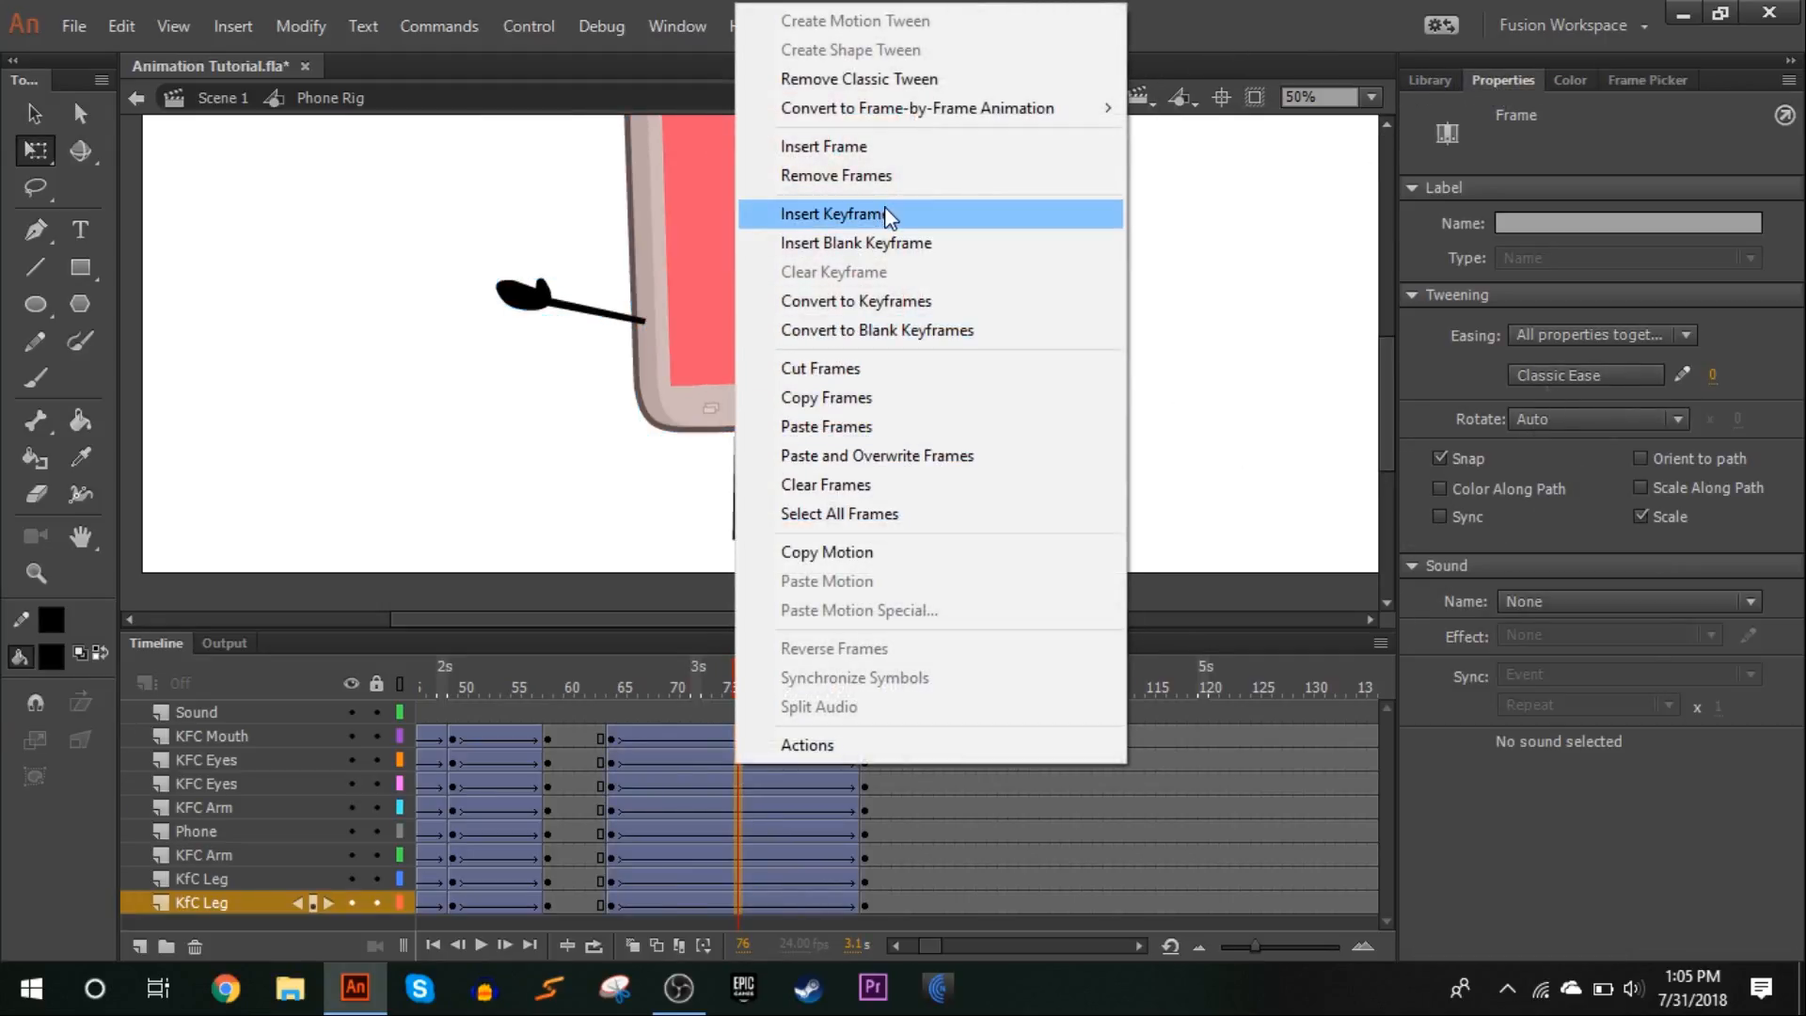
{"action": "left_click", "coordinate": [884, 214]}
At frame 76, move the phone body, face and arms down 5 px while leaving the legs in place
{"action": "left_click", "coordinate": [1063, 339]}
{"action": "left_click_drag", "start_coordinate": [1261, 384], "coordinate": [3, 11]}
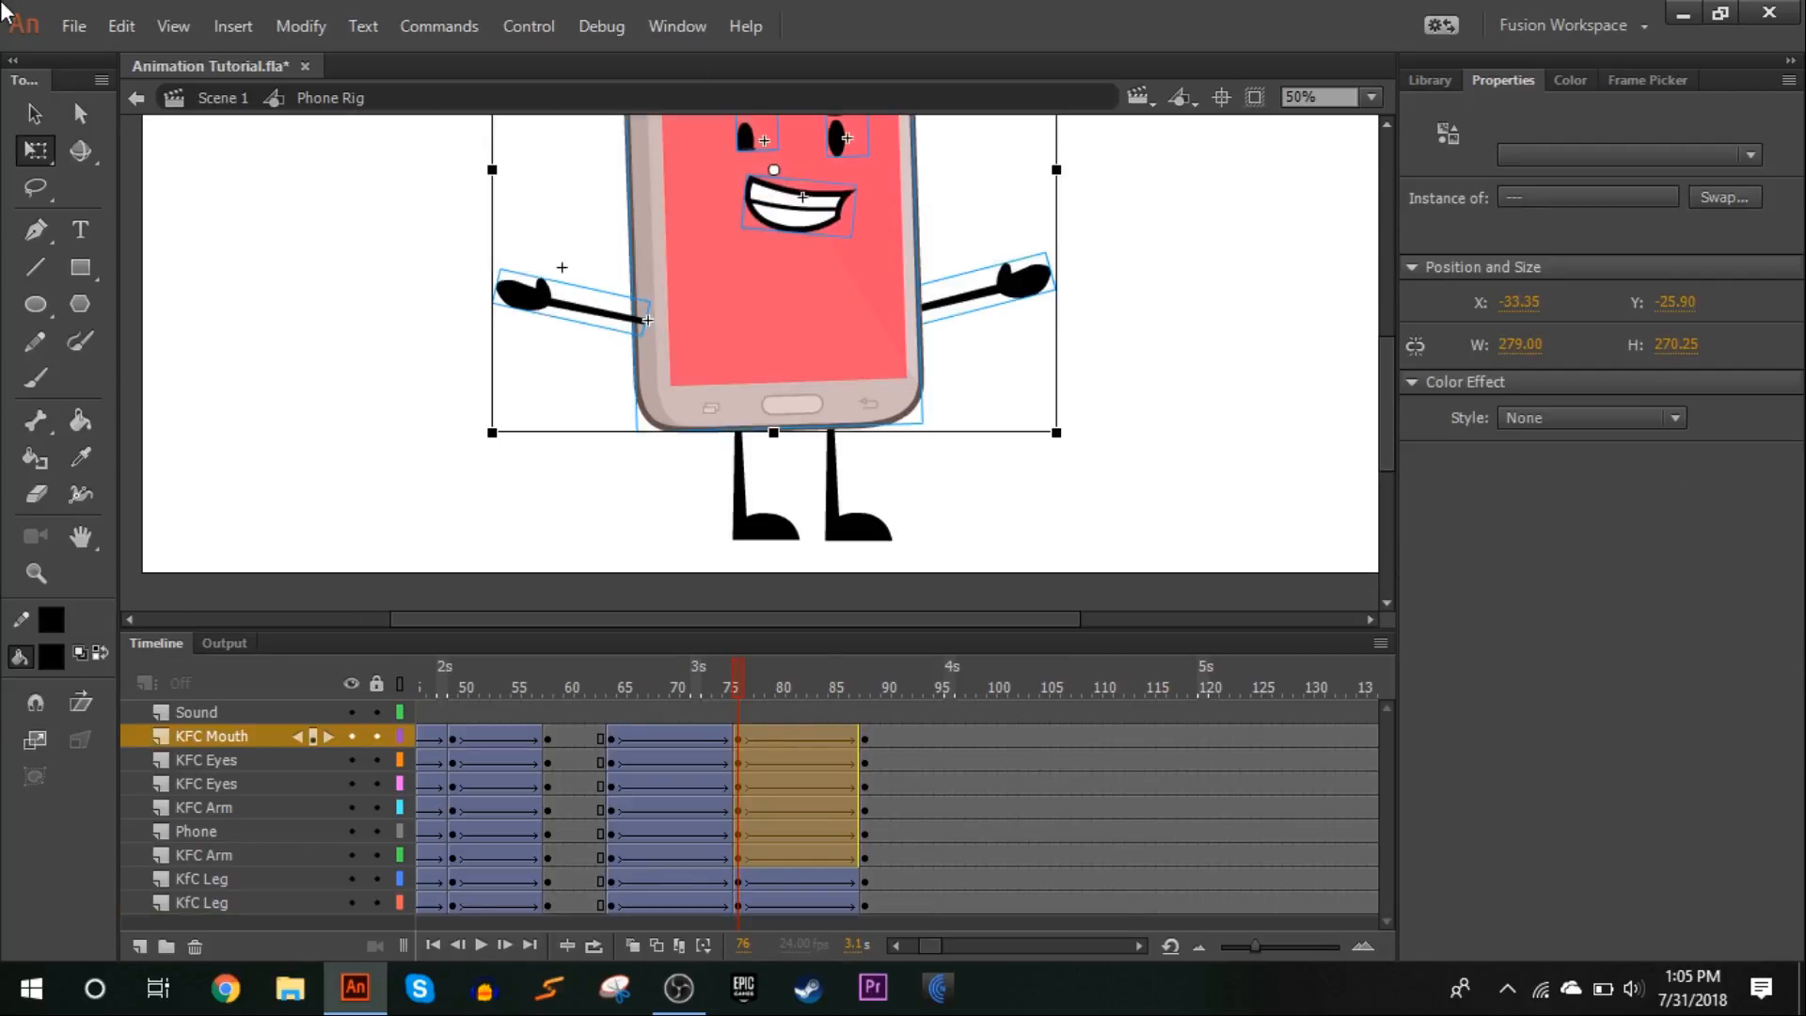
{"action": "key", "text": "Down"}
{"action": "key", "text": "Down"}
{"action": "key", "text": "Down"}
{"action": "key", "text": "Down"}
{"action": "key", "text": "Down"}
{"action": "key", "text": "Down"}
{"action": "key", "text": "Down"}
{"action": "key", "text": "Down"}
{"action": "key", "text": "Down"}
{"action": "key", "text": "Down"}
{"action": "key", "text": "Down"}
{"action": "key", "text": "Down"}
{"action": "key", "text": "Down"}
{"action": "key", "text": "Down"}
{"action": "key", "text": "Down"}
{"action": "key", "text": "Down"}
{"action": "key", "text": "Down"}
{"action": "key", "text": "Down"}
{"action": "key", "text": "Down"}
{"action": "key", "text": "Down"}
{"action": "key", "text": "Down"}
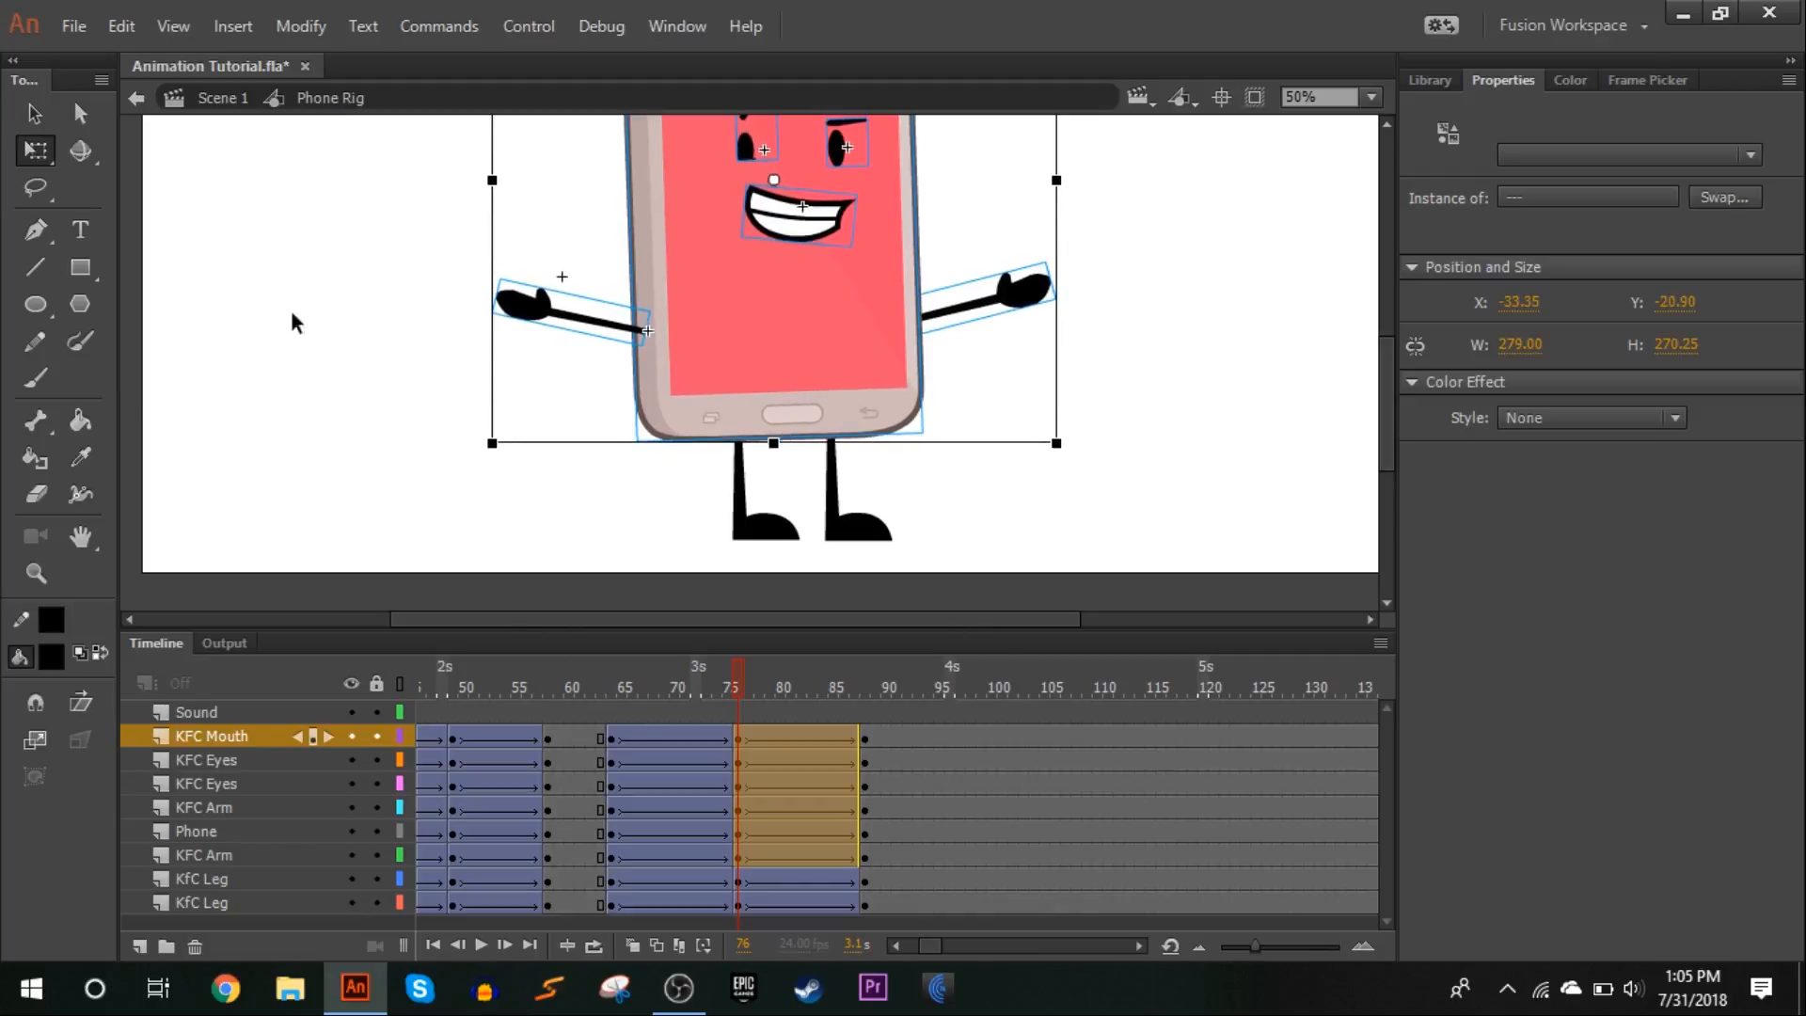
{"action": "left_click", "coordinate": [1195, 393]}
At frame 76, swap the right-hand arm to pose 41 and the left-hand arm to pose 42, rotating the left-hand arm slightly downward
{"action": "left_click", "coordinate": [1035, 301]}
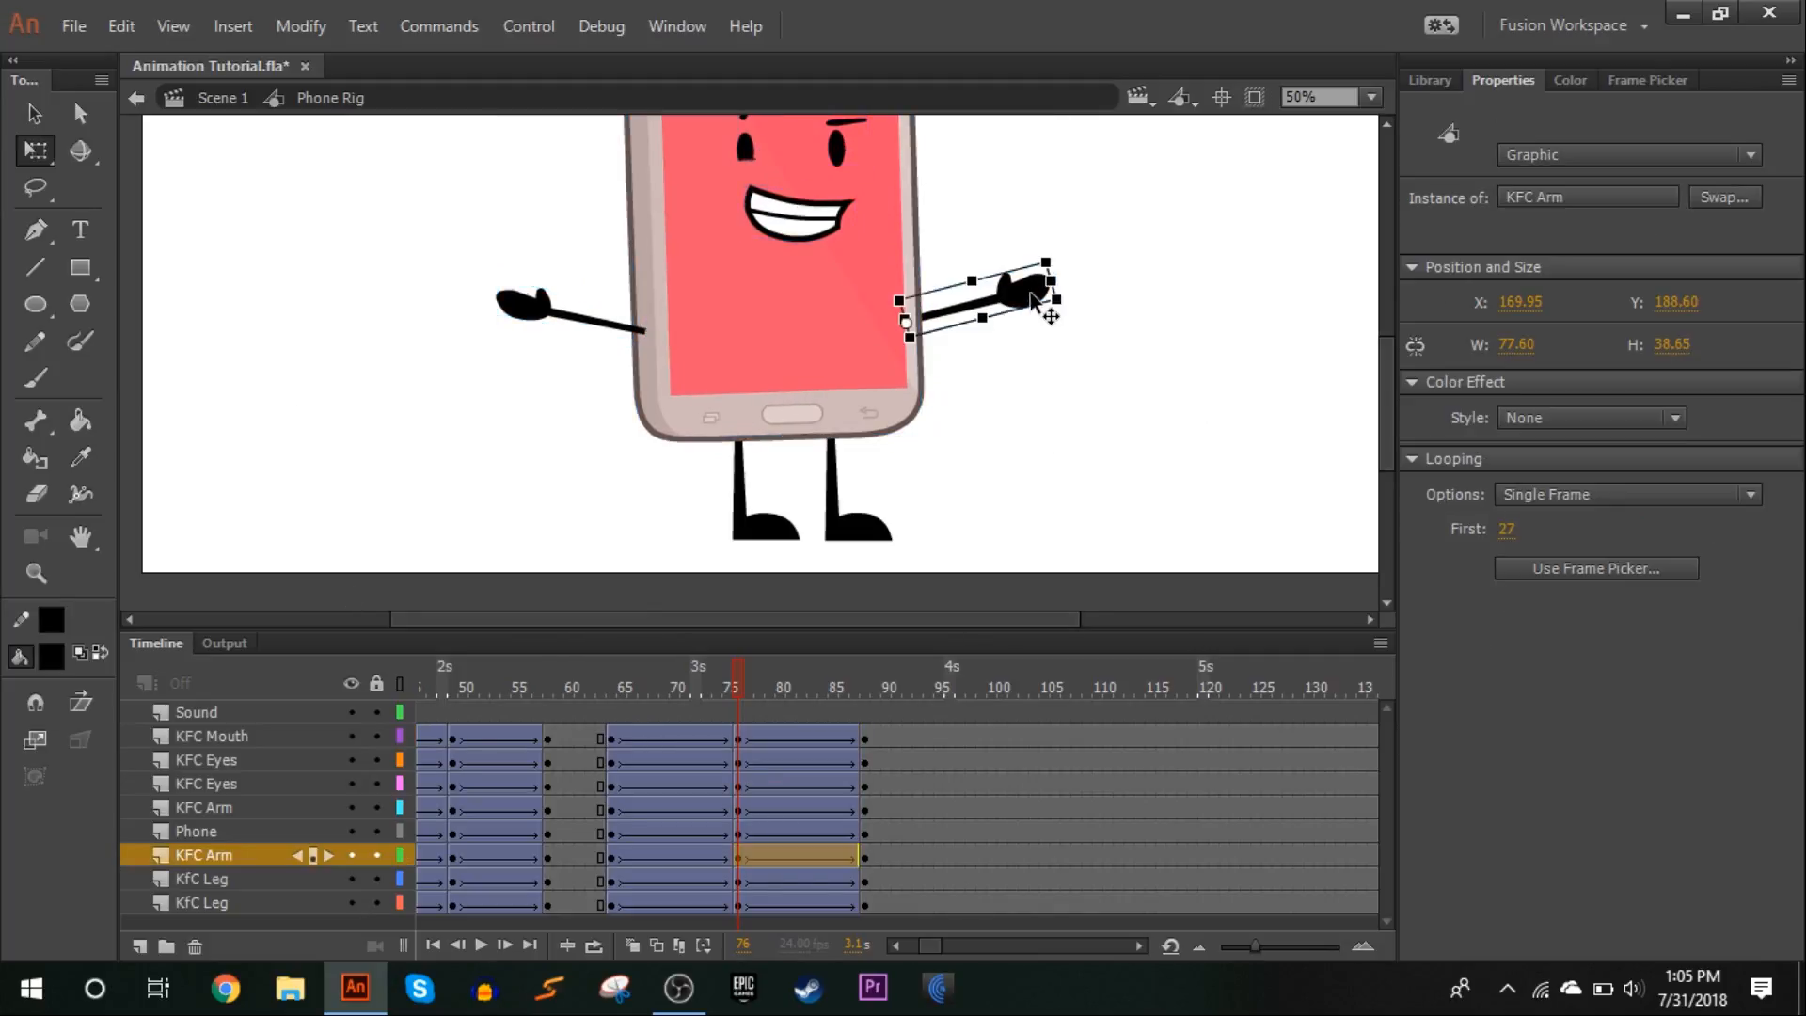
{"action": "left_click", "coordinate": [1616, 79]}
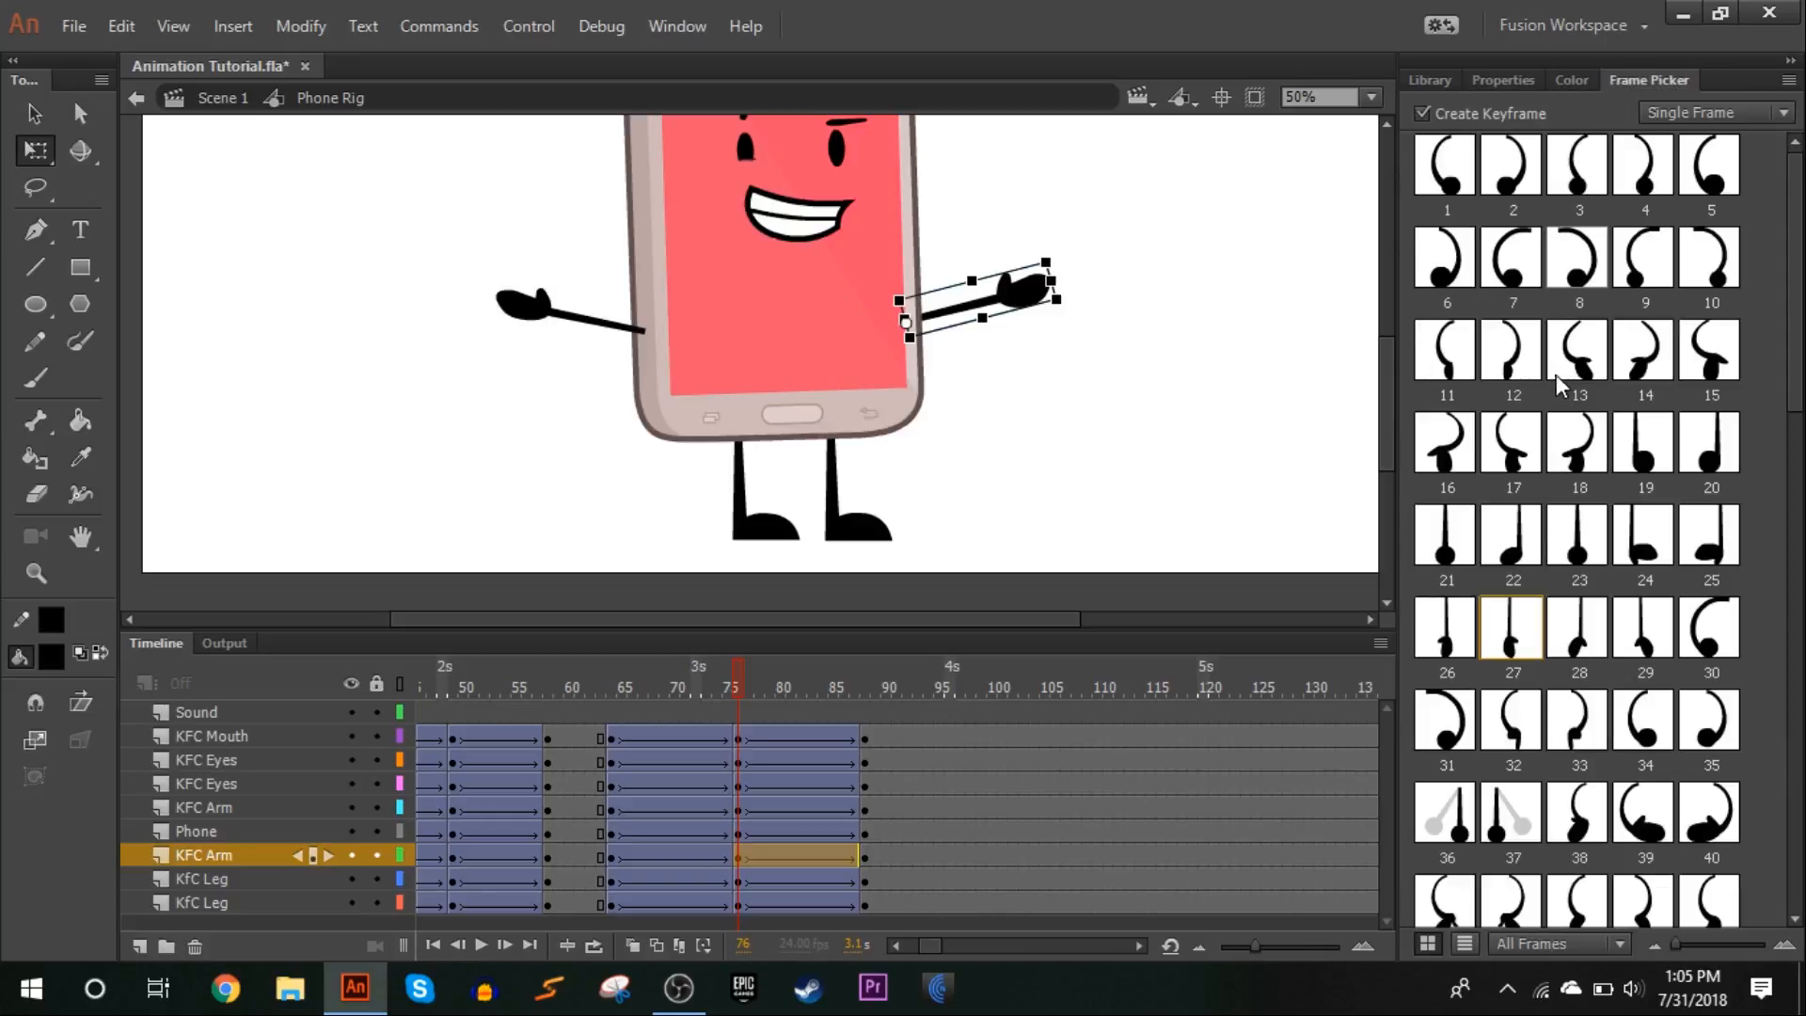
{"action": "left_click", "coordinate": [1470, 670]}
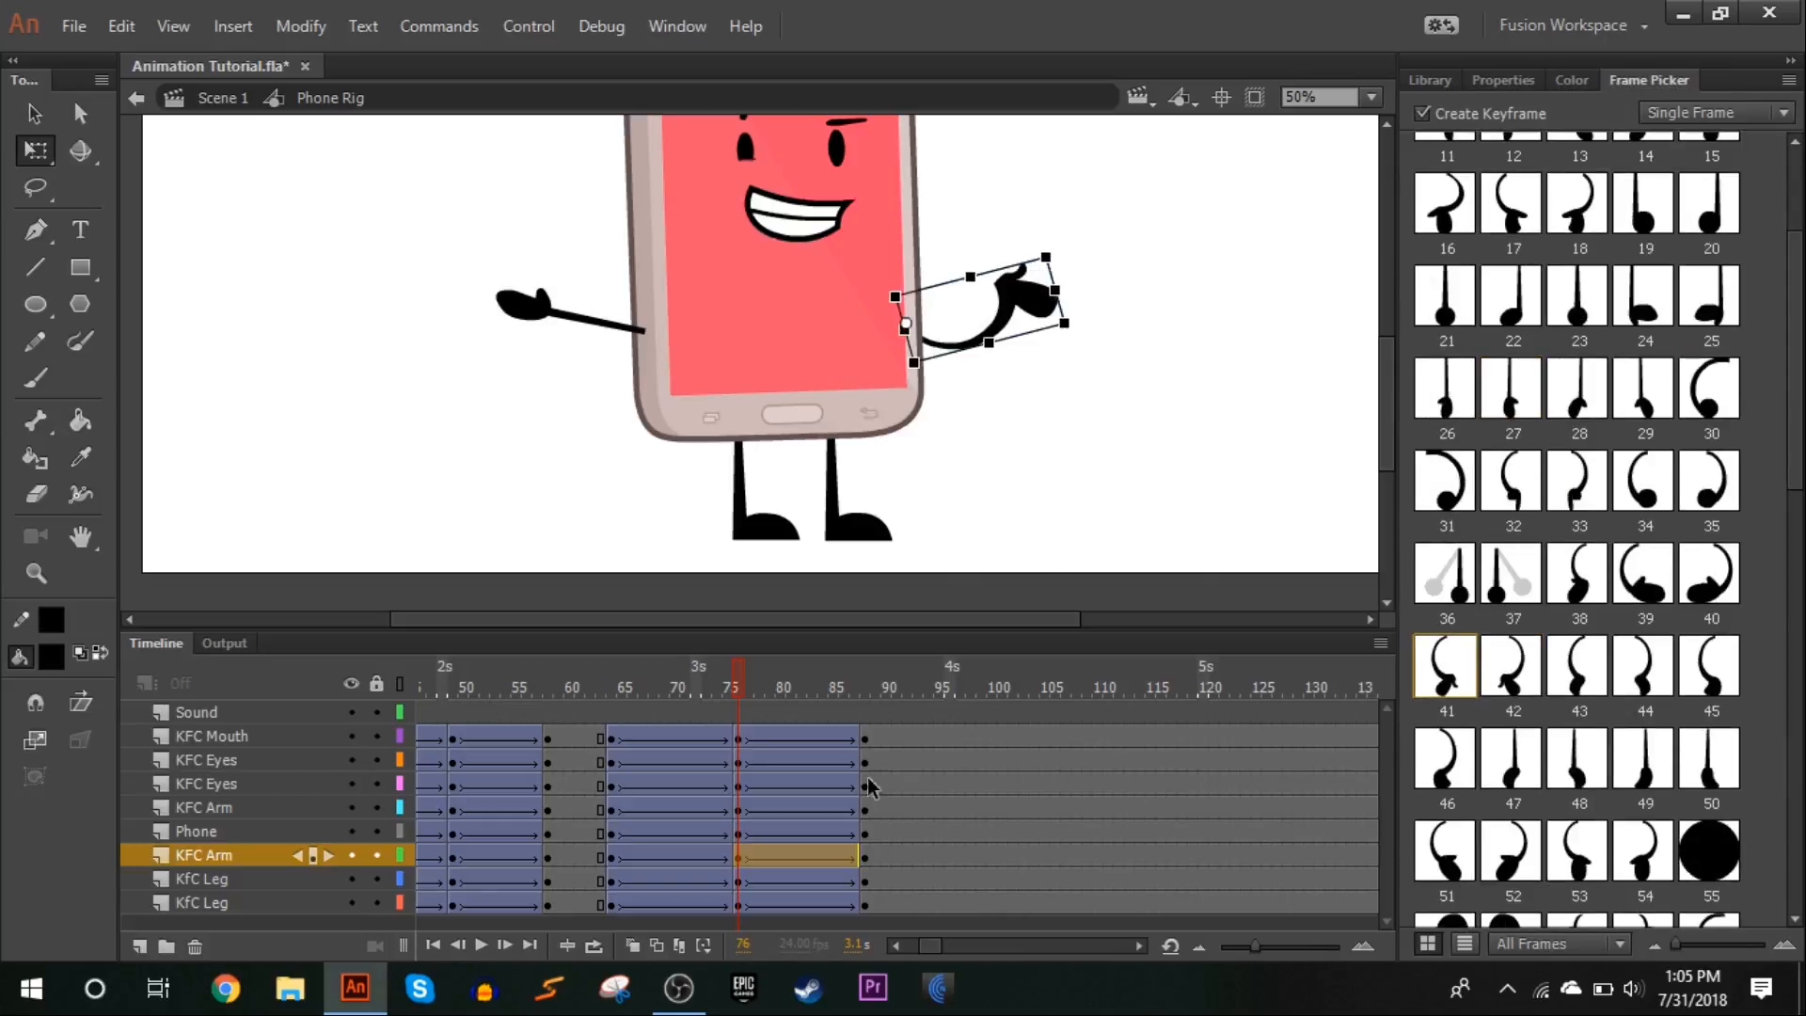
{"action": "left_click", "coordinate": [864, 857]}
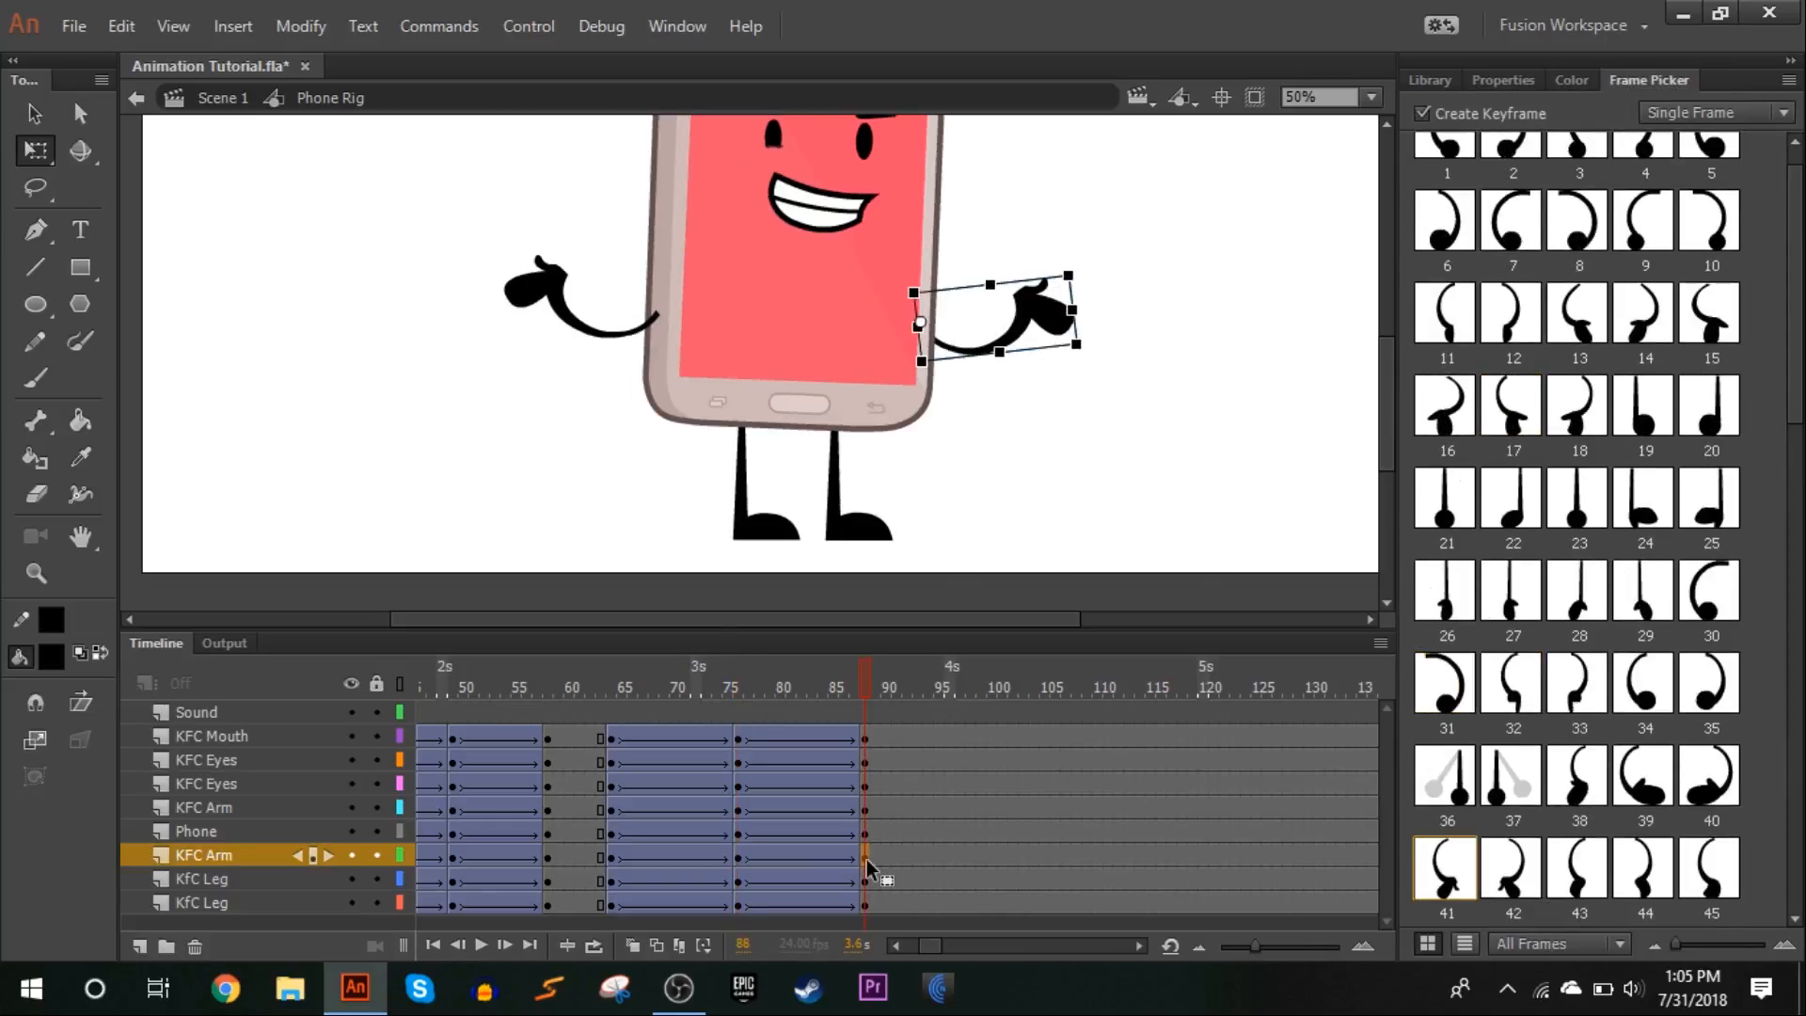
{"action": "left_click", "coordinate": [738, 857]}
{"action": "left_click", "coordinate": [738, 809]}
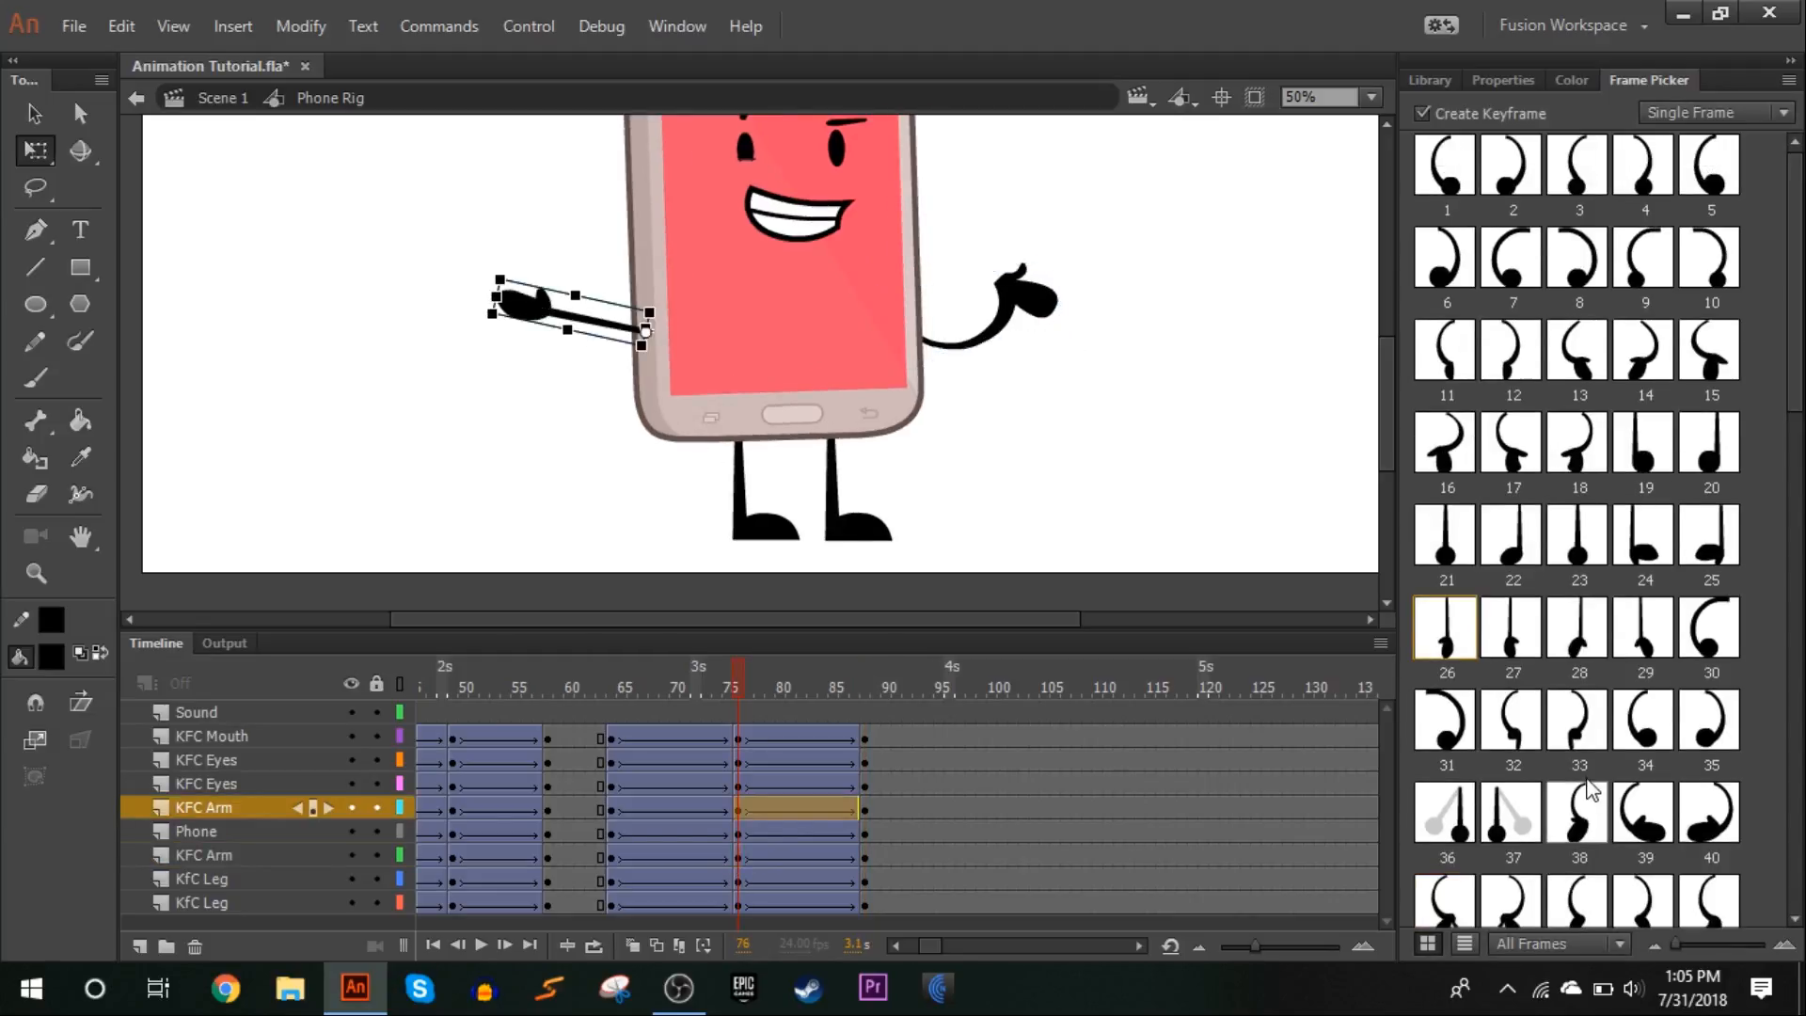
{"action": "left_click", "coordinate": [1533, 905]}
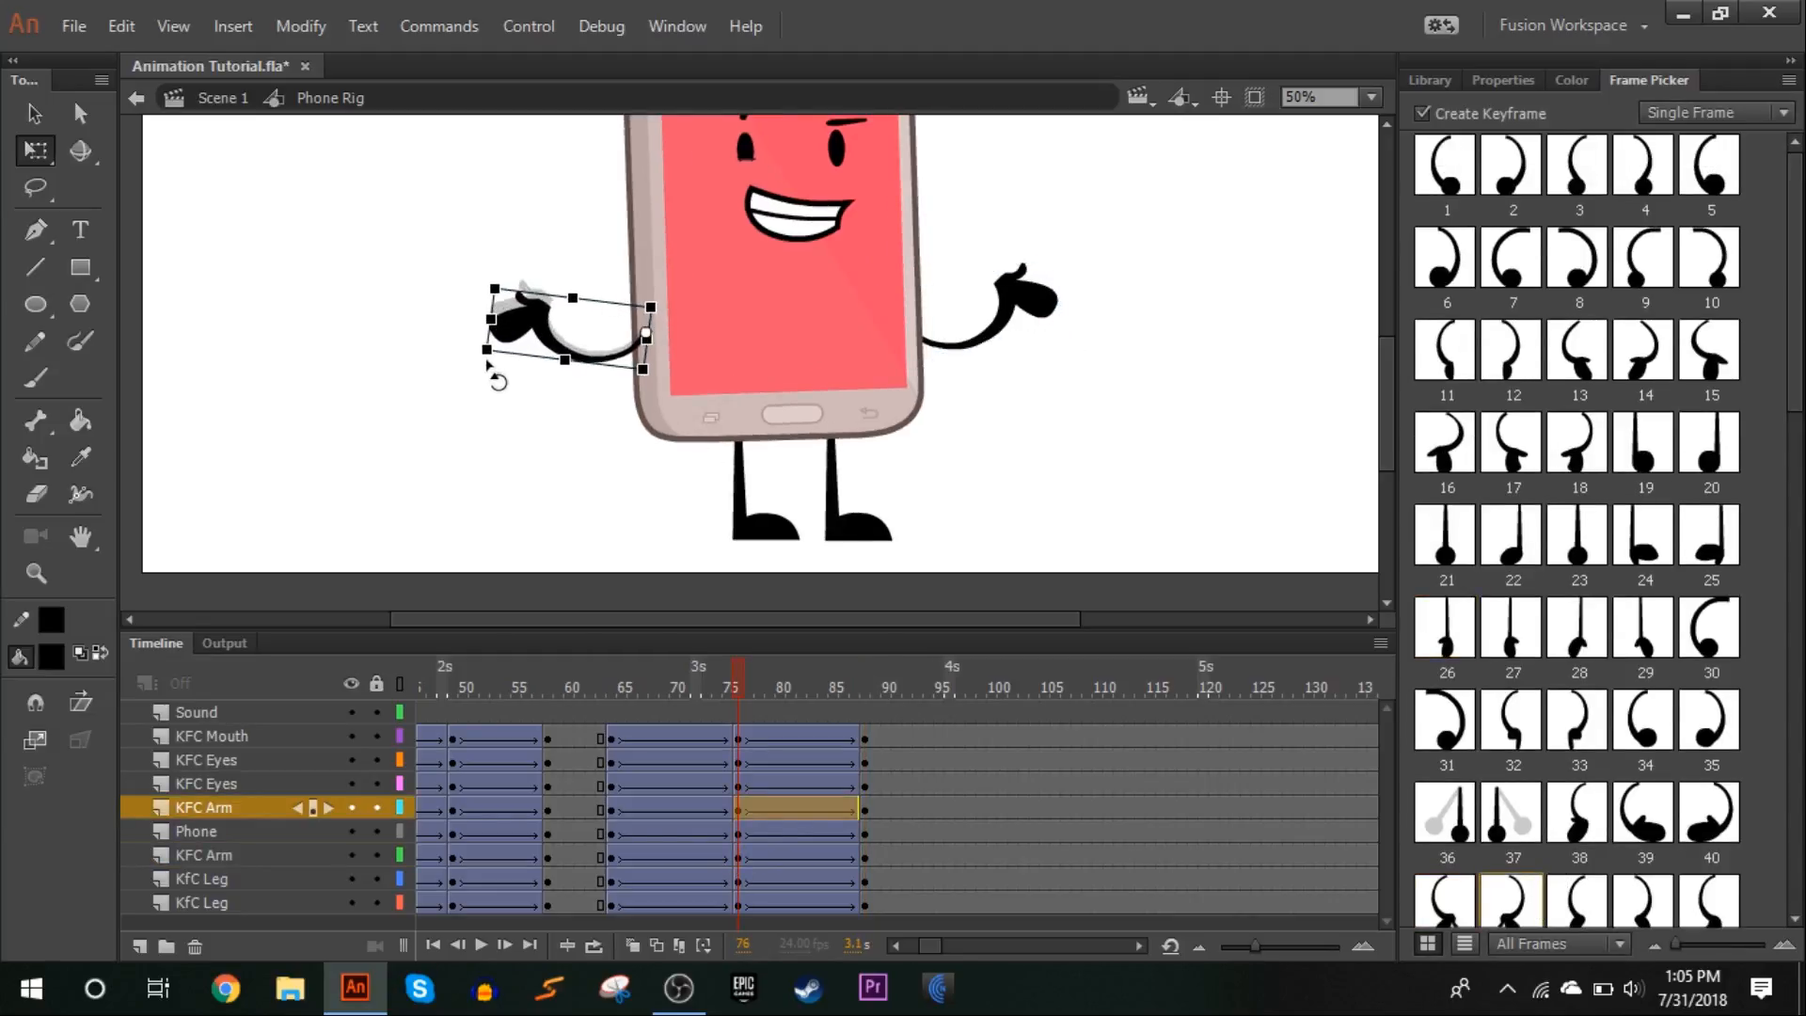
Set a classic ease of -100 in on the tweens from frame 64 to 76, and adjust the ease of the tweens from 76 to 88
{"action": "left_click", "coordinate": [724, 686]}
{"action": "left_click", "coordinate": [726, 809]}
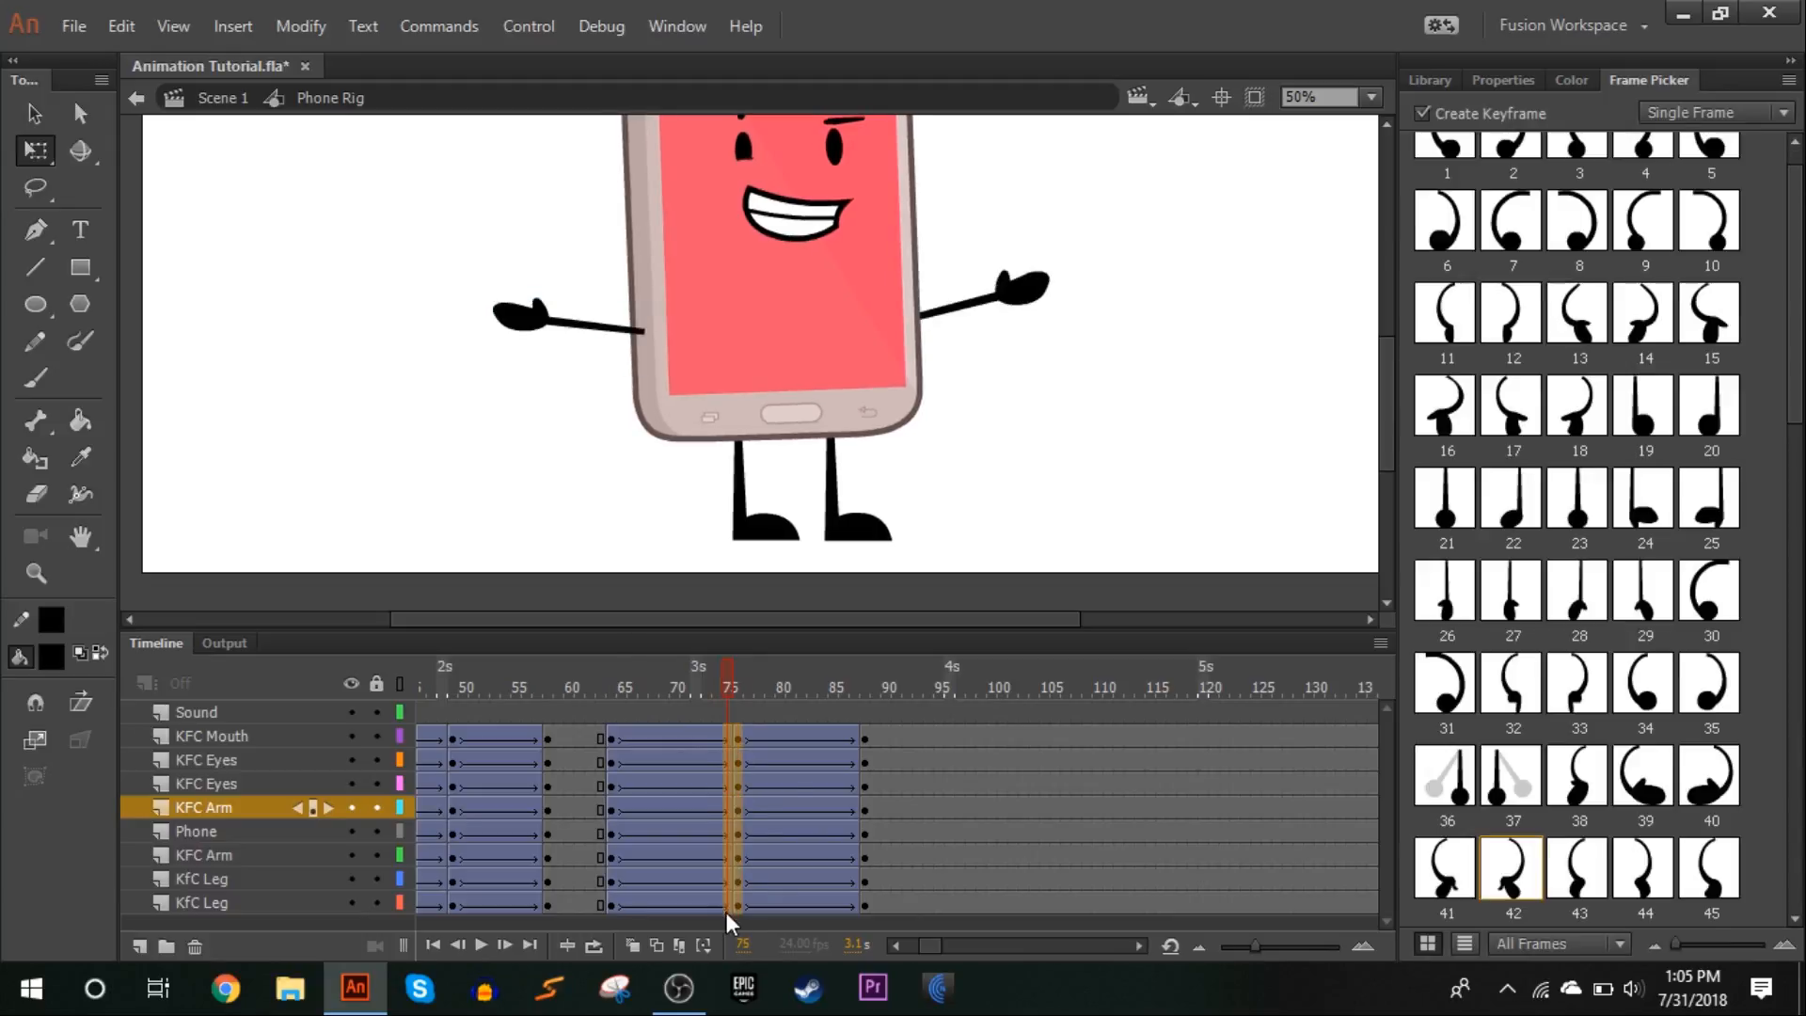
{"action": "left_click", "coordinate": [726, 908]}
{"action": "left_click", "coordinate": [725, 833]}
{"action": "left_click_drag", "start_coordinate": [726, 832], "coordinate": [726, 905]}
{"action": "left_click", "coordinate": [1502, 81]}
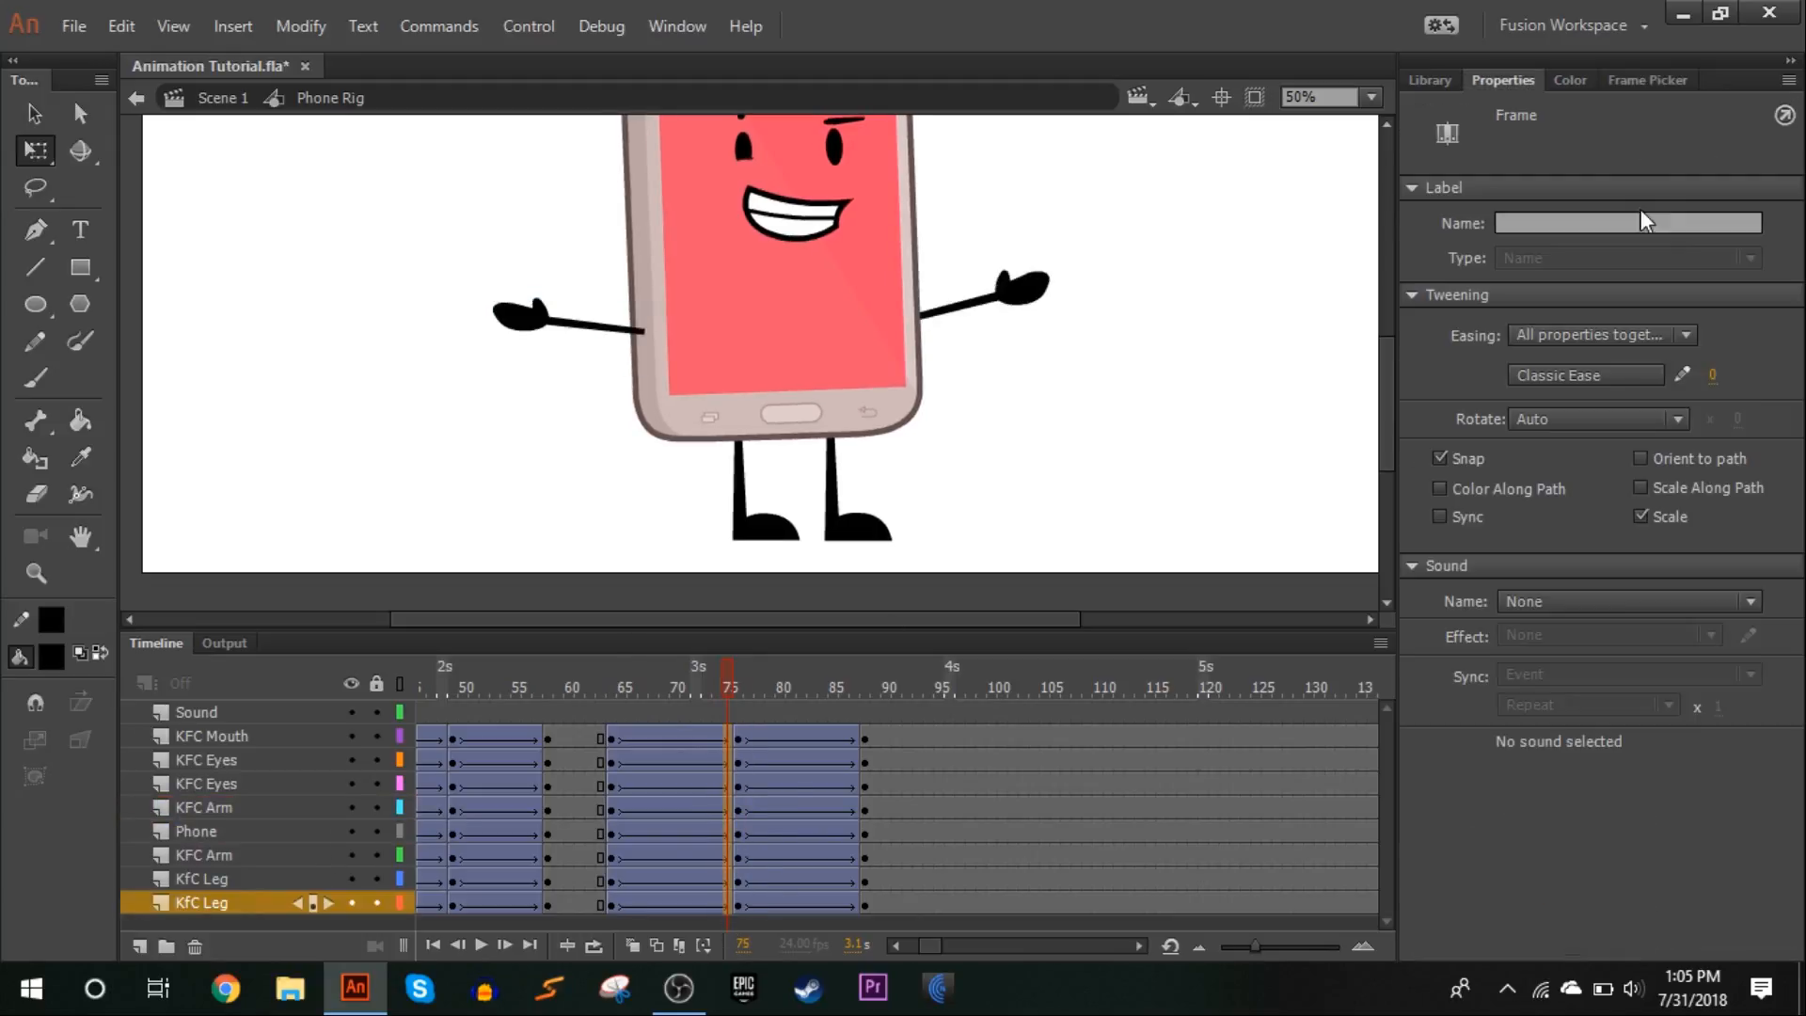
{"action": "left_click_drag", "start_coordinate": [1713, 374], "coordinate": [760, 903]}
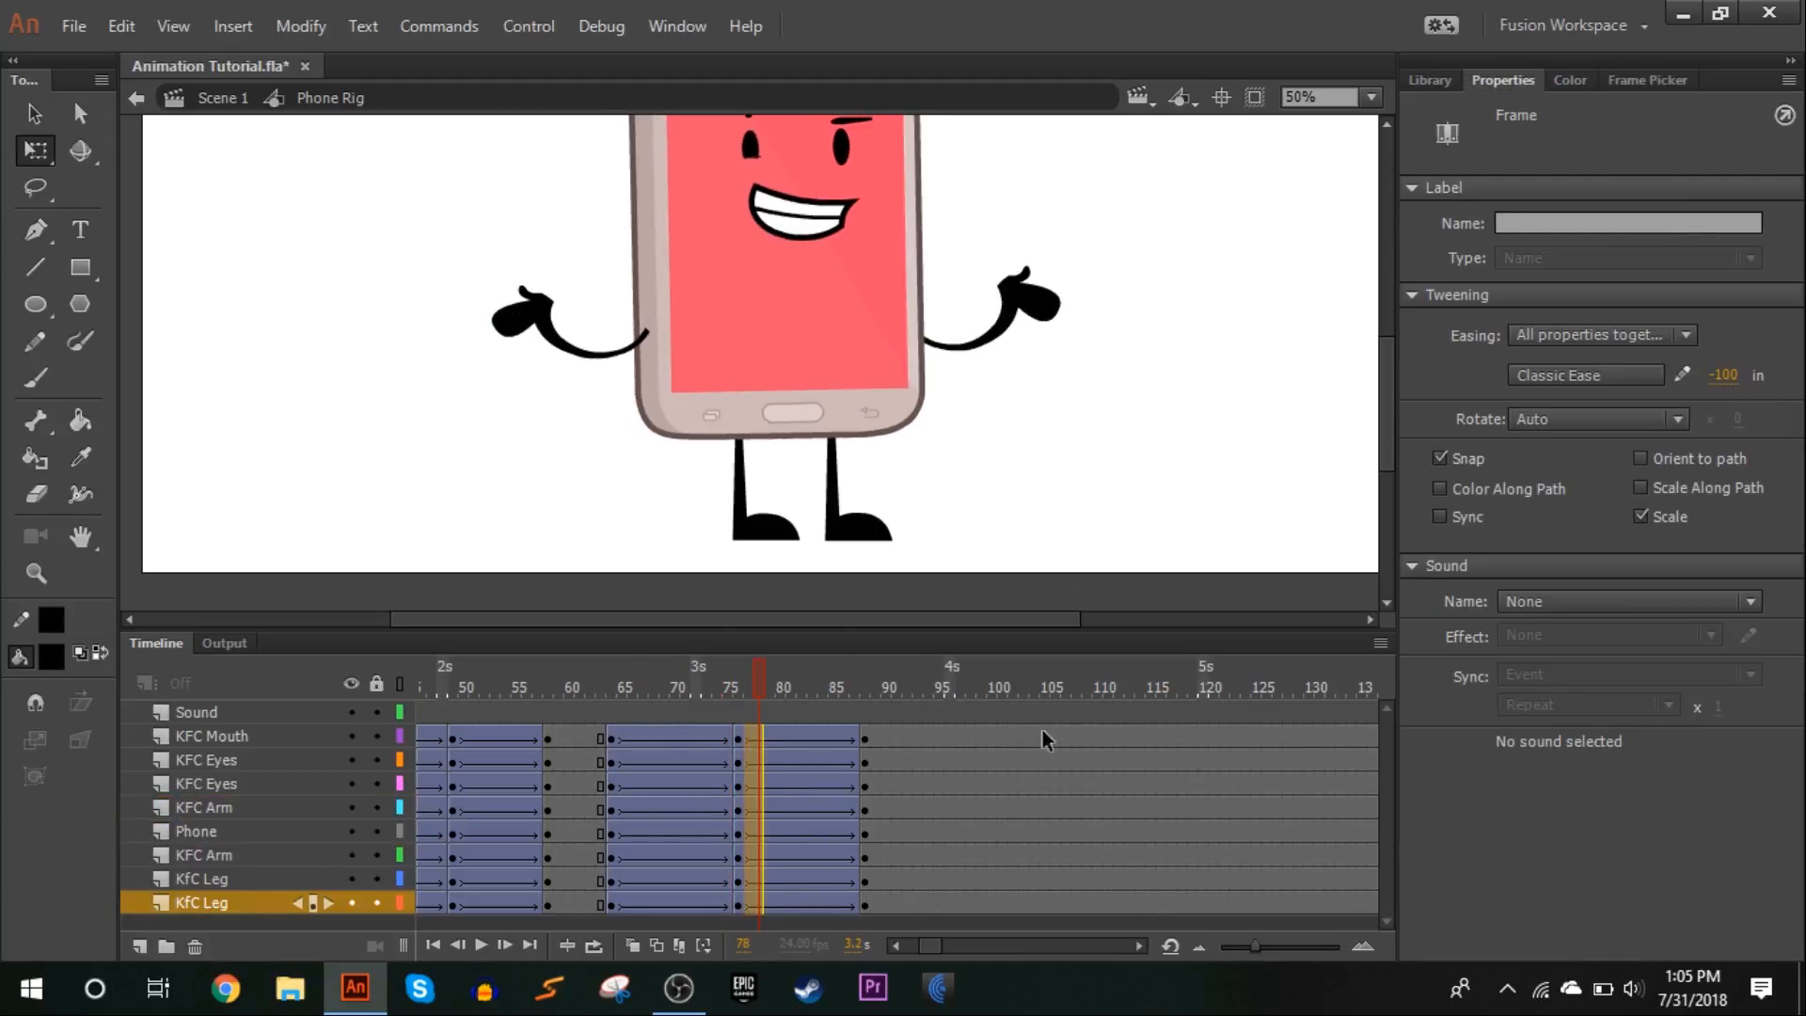
{"action": "left_click", "coordinate": [1588, 376]}
{"action": "left_click_drag", "start_coordinate": [1223, 441], "coordinate": [738, 762]}
Shift the keyframes at frames 76 and 88 five frames earlier, to frames 71 and 83, on all character layers
{"action": "left_click_drag", "start_coordinate": [571, 698], "coordinate": [609, 656]}
{"action": "left_click_drag", "start_coordinate": [743, 750], "coordinate": [805, 877]}
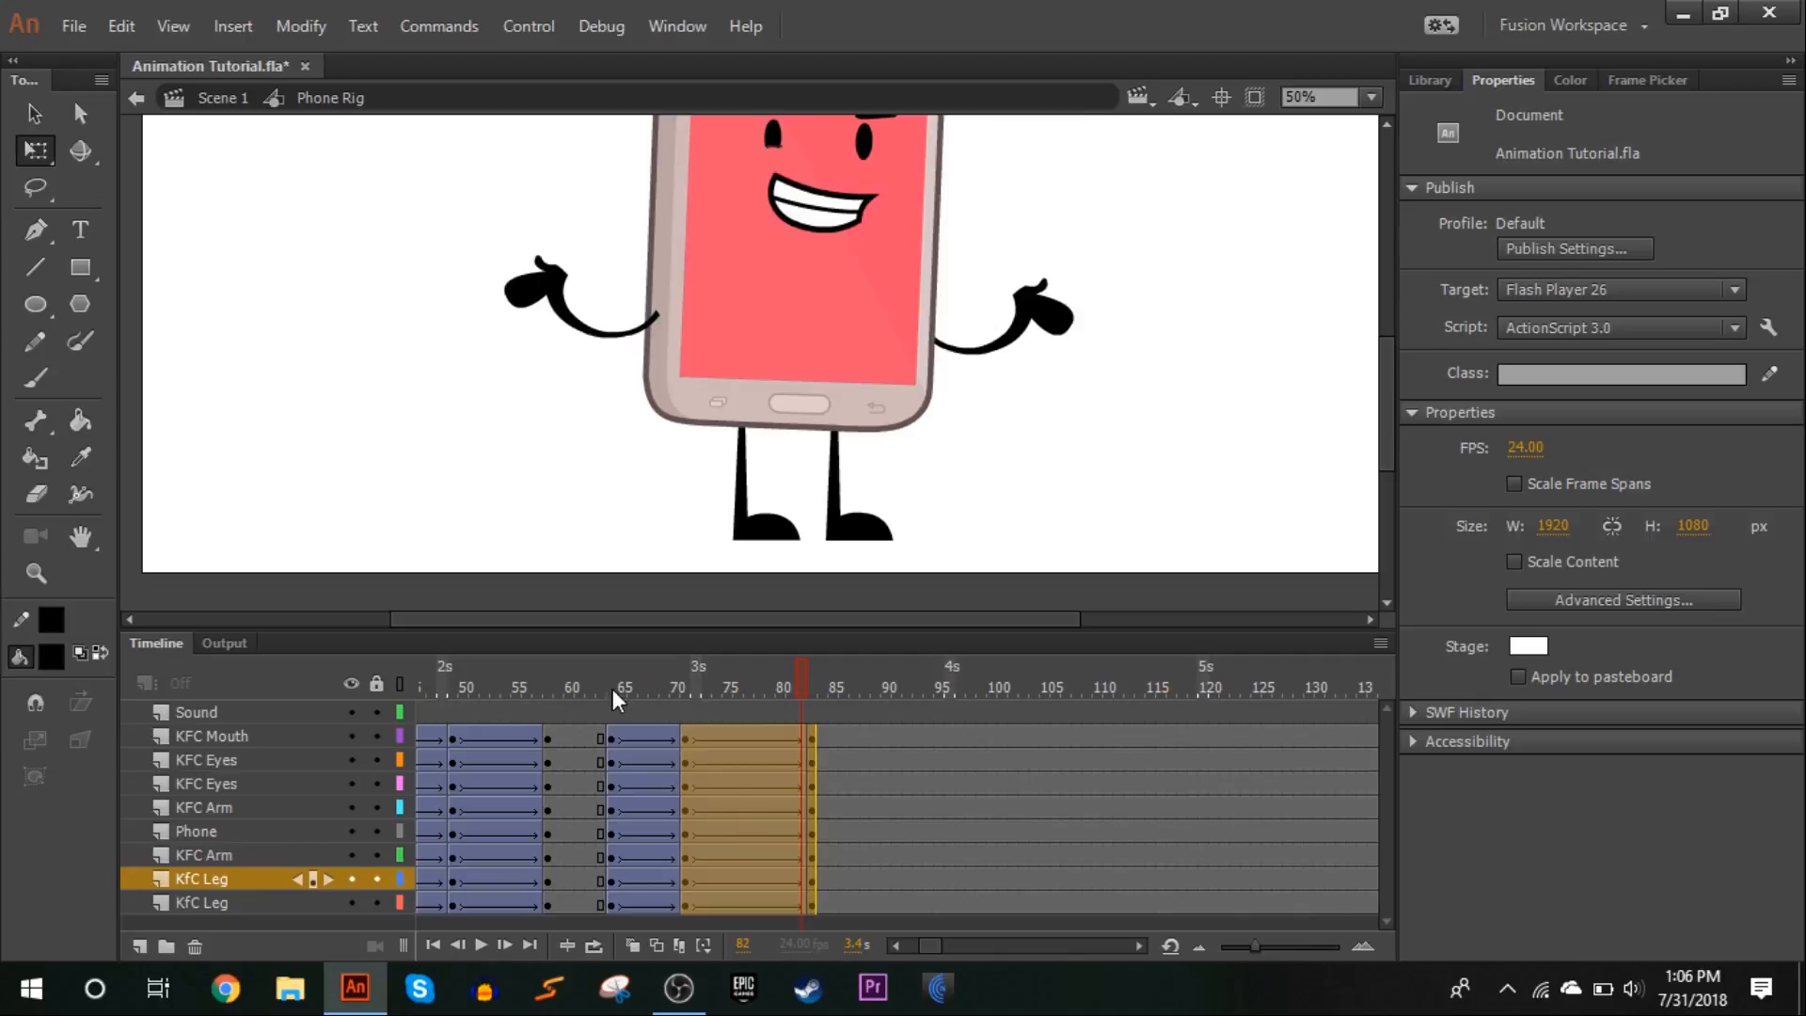
{"action": "left_click_drag", "start_coordinate": [594, 673], "coordinate": [685, 745]}
At frame 71, select both eyes and the mouth and move them down about 3 px
{"action": "left_click", "coordinate": [1032, 310]}
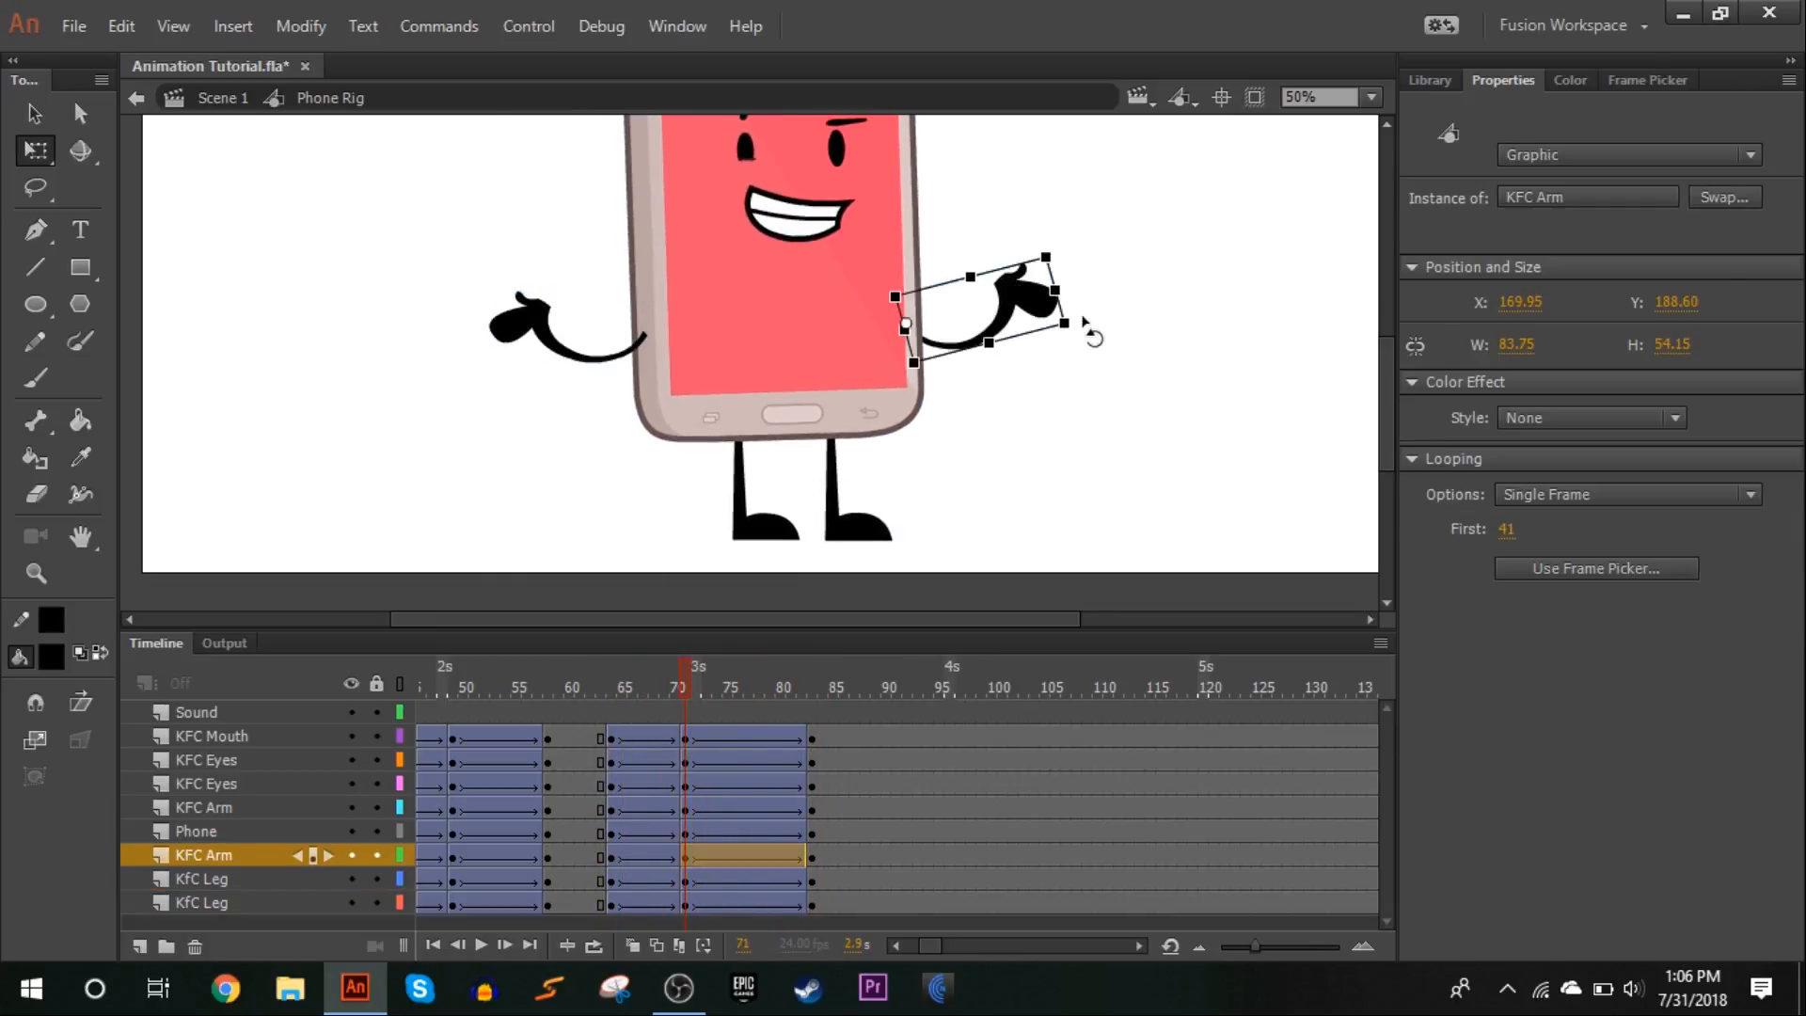
{"action": "left_click", "coordinate": [874, 580]}
{"action": "scroll", "coordinate": [790, 420], "scroll_direction": "up", "scroll_amount": 3}
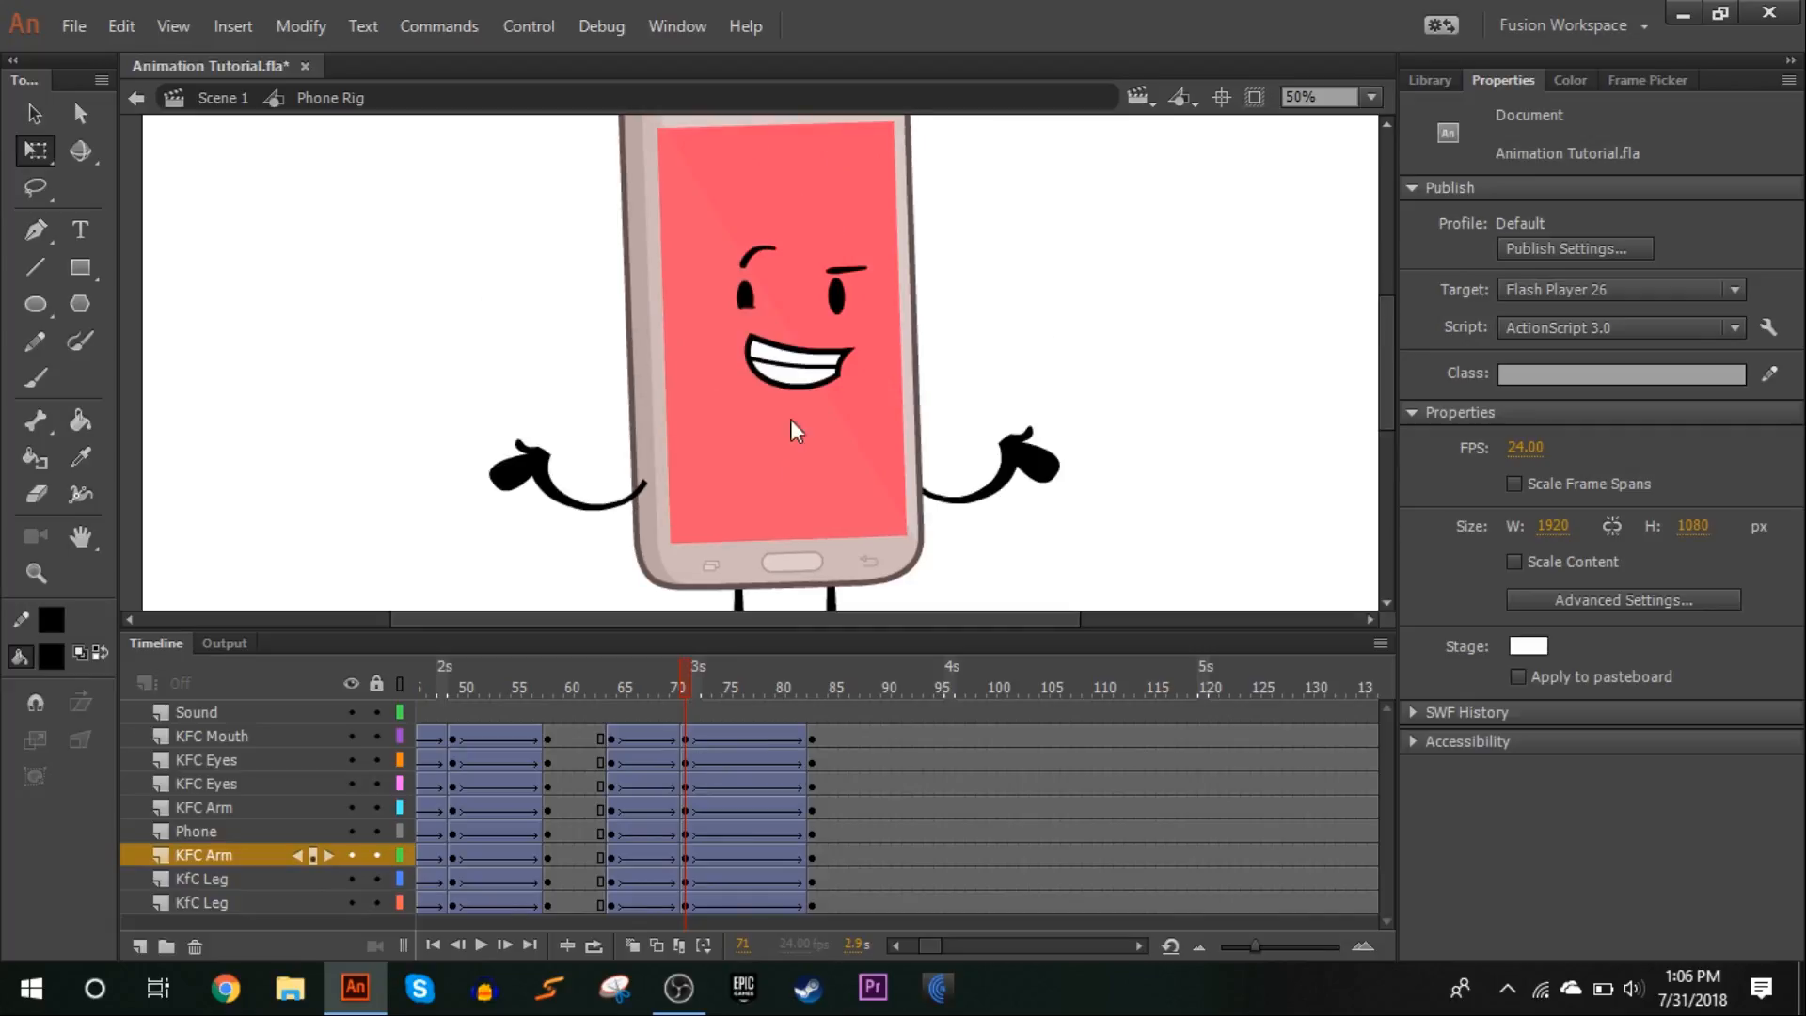
{"action": "left_click", "coordinate": [747, 297]}
{"action": "left_click", "coordinate": [837, 294], "text": "shift"}
{"action": "left_click", "coordinate": [816, 363], "text": "shift"}
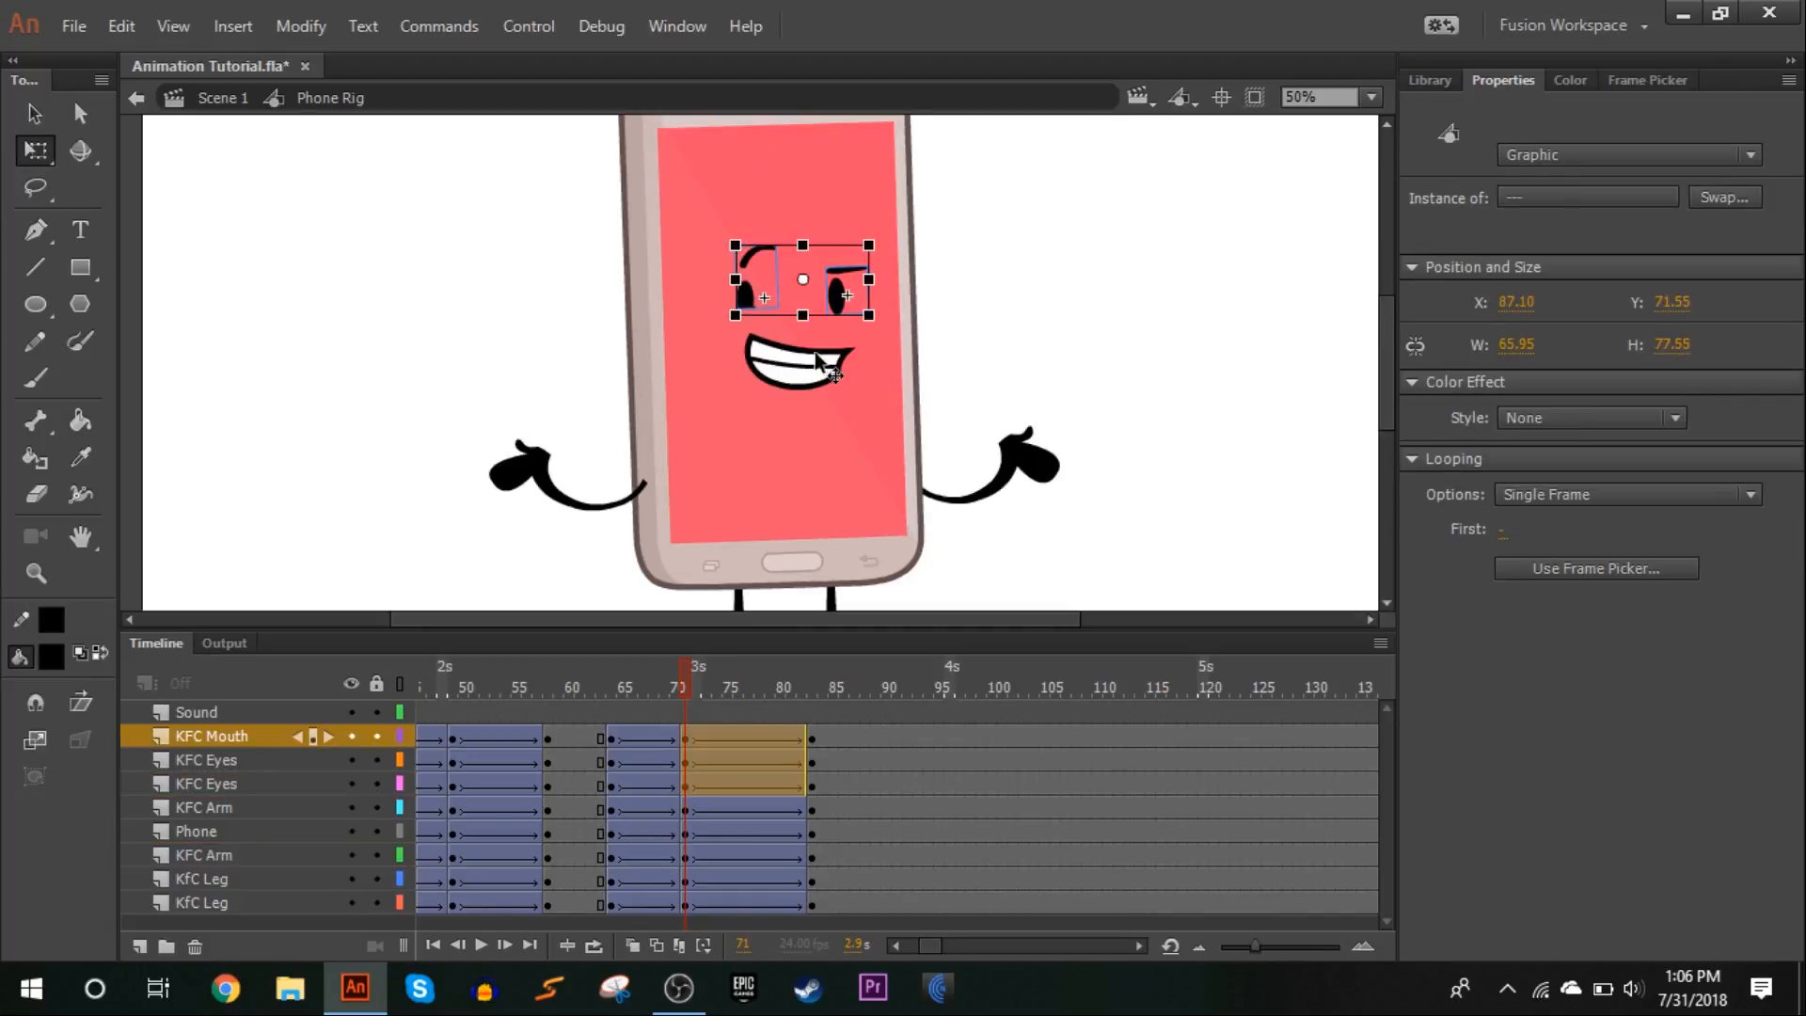
{"action": "left_click_drag", "start_coordinate": [819, 362], "coordinate": [818, 369]}
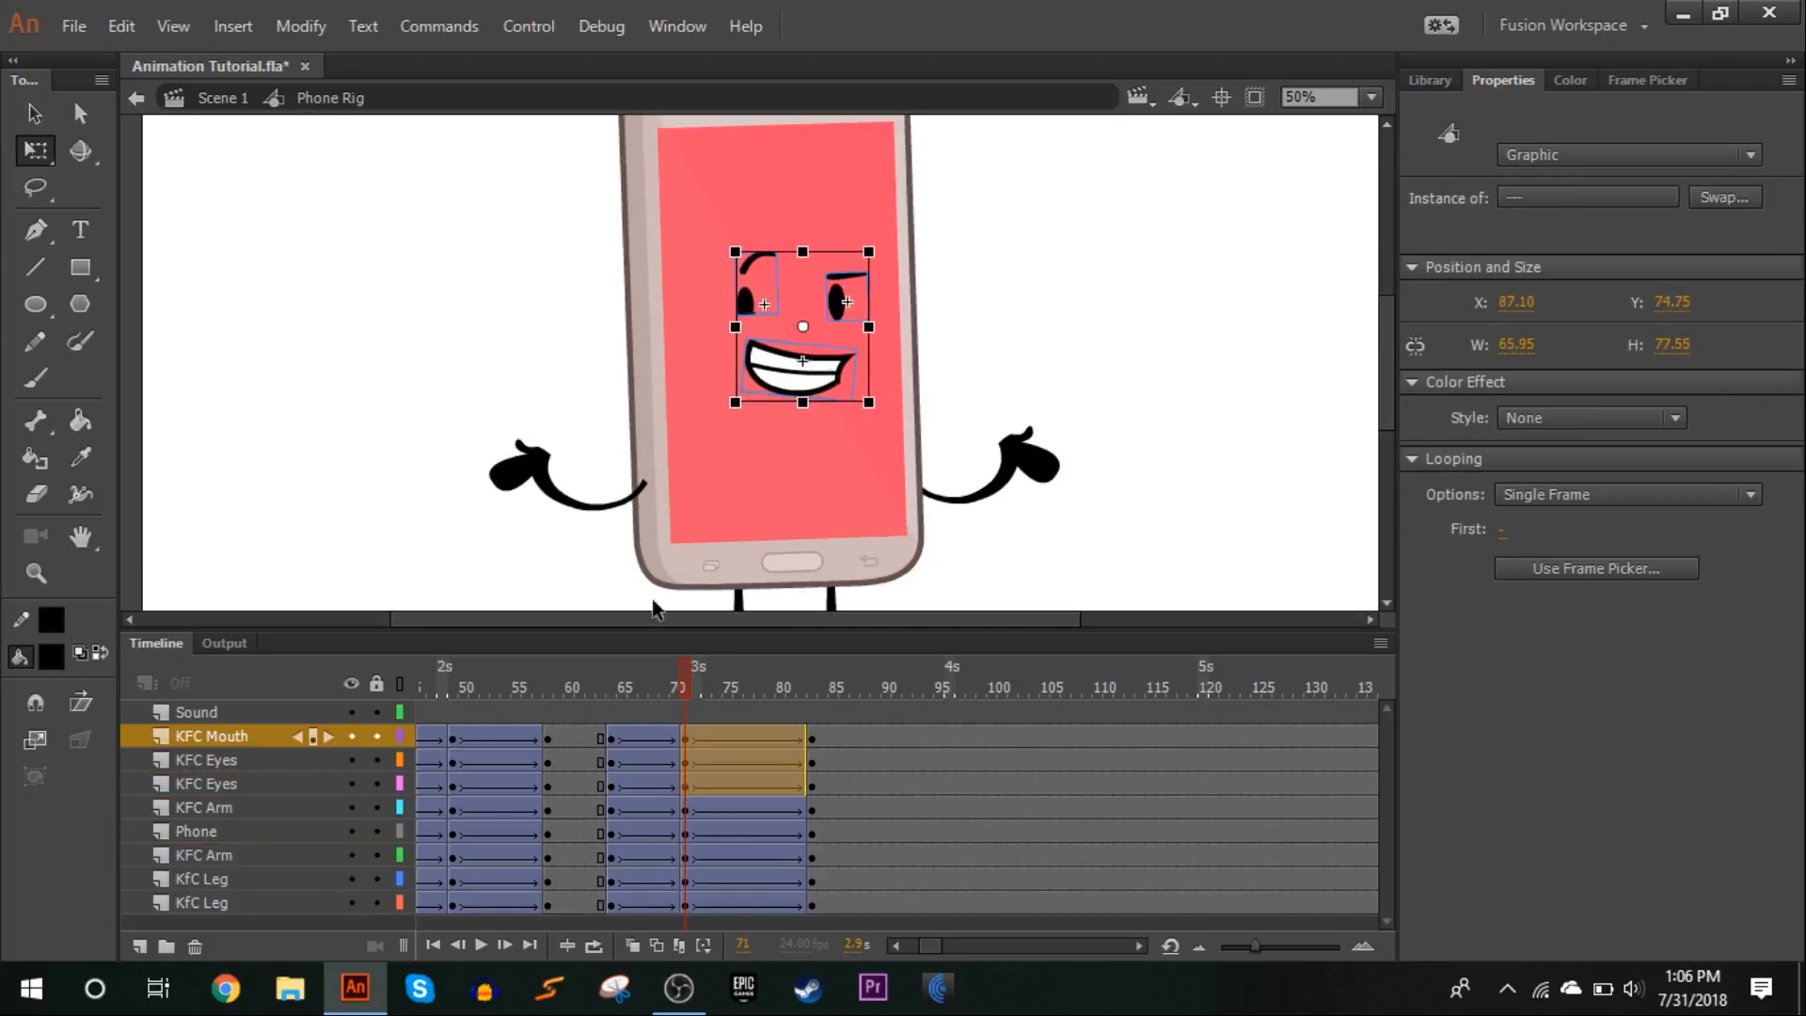
At frame 71, rotate both arms slightly downward around their shoulder points
{"action": "left_click", "coordinate": [602, 687]}
{"action": "left_click_drag", "start_coordinate": [602, 685], "coordinate": [687, 685]}
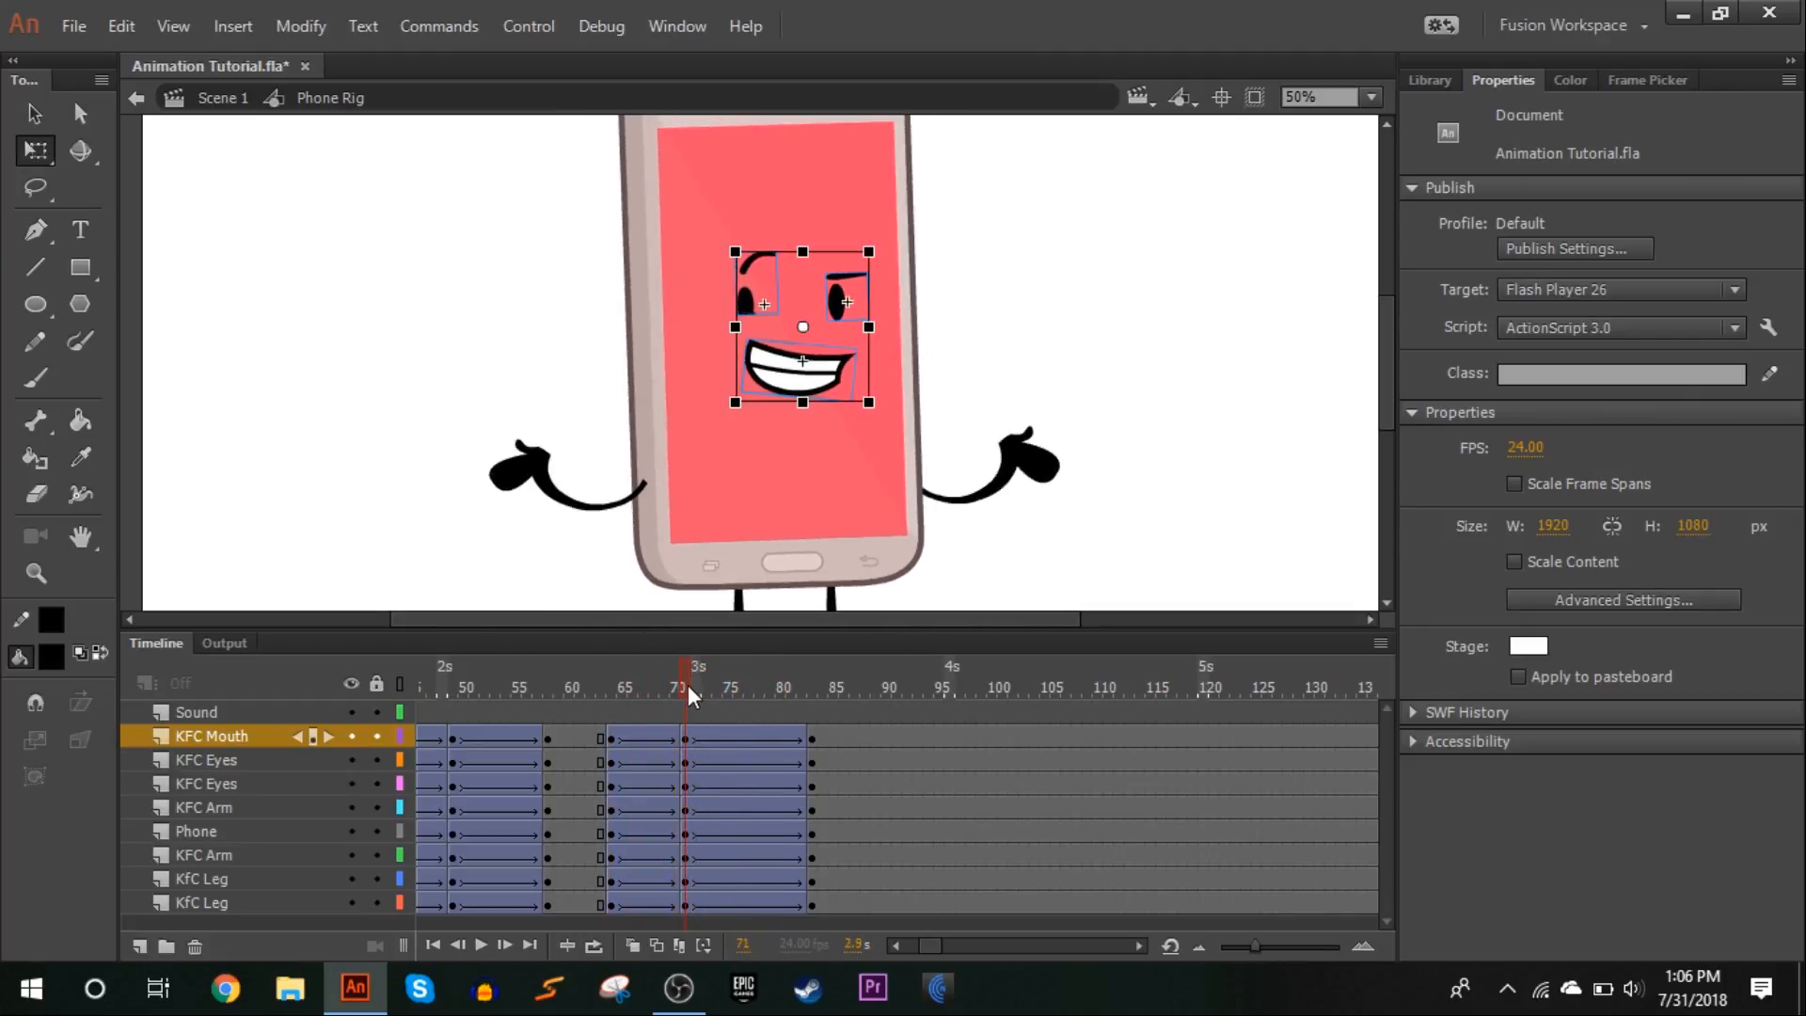
{"action": "left_click", "coordinate": [553, 502]}
{"action": "left_click_drag", "start_coordinate": [484, 520], "coordinate": [493, 549]}
{"action": "left_click", "coordinate": [1007, 461]}
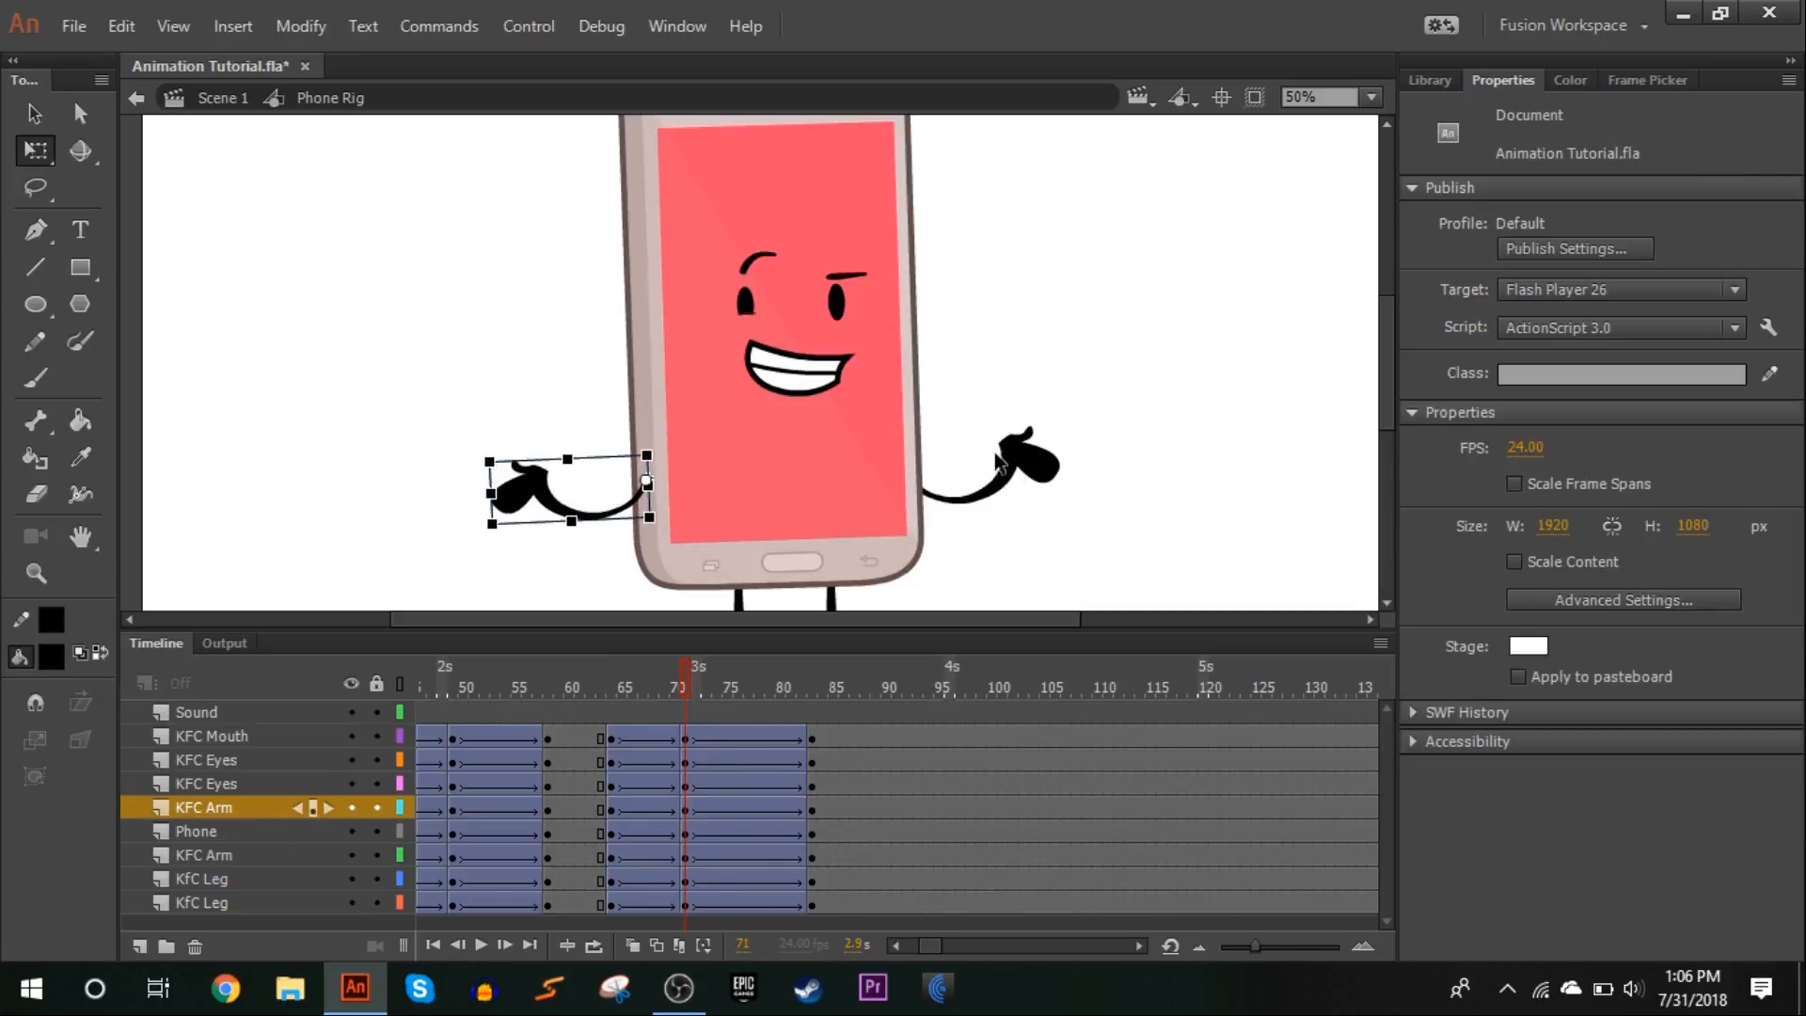
{"action": "left_click", "coordinate": [1087, 484]}
{"action": "left_click", "coordinate": [1053, 478]}
{"action": "left_click_drag", "start_coordinate": [1091, 513], "coordinate": [1088, 536]}
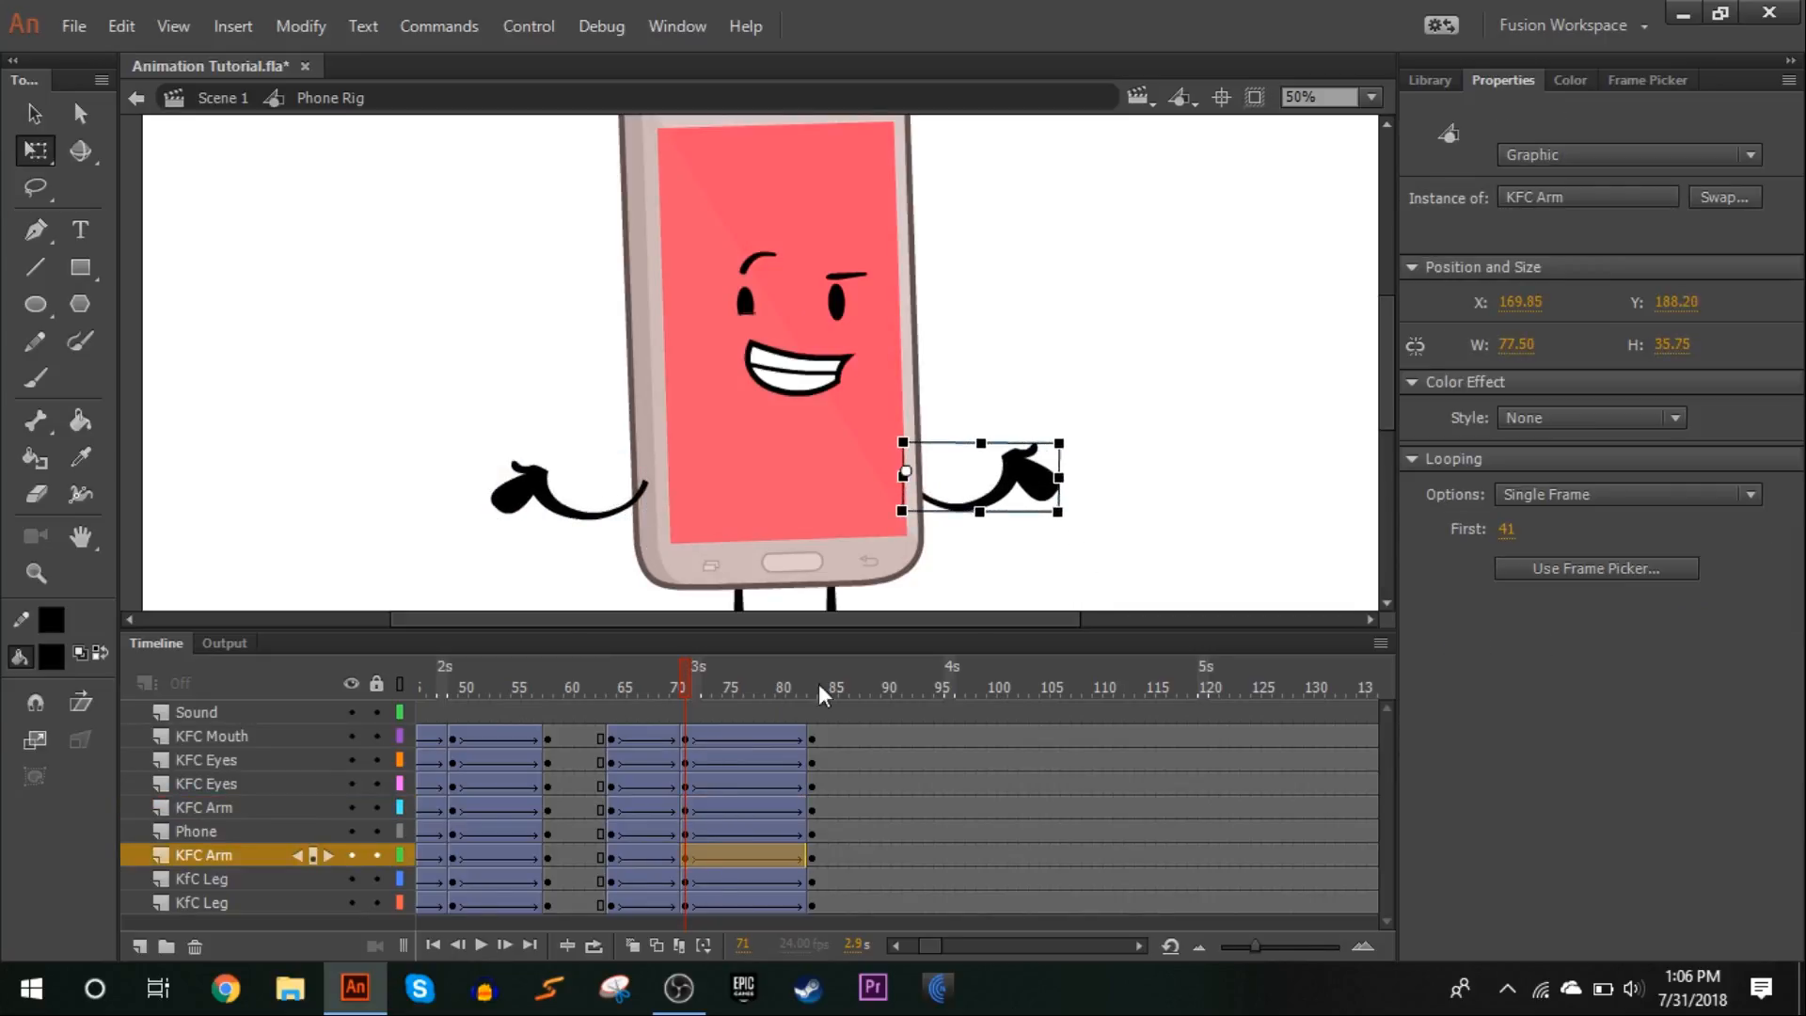
Save the file and play back the animation to review the adjusted poses
{"action": "left_click", "coordinate": [581, 708]}
{"action": "left_click", "coordinate": [1372, 97]}
{"action": "left_click", "coordinate": [1359, 126]}
{"action": "key", "text": "ctrl+s"}
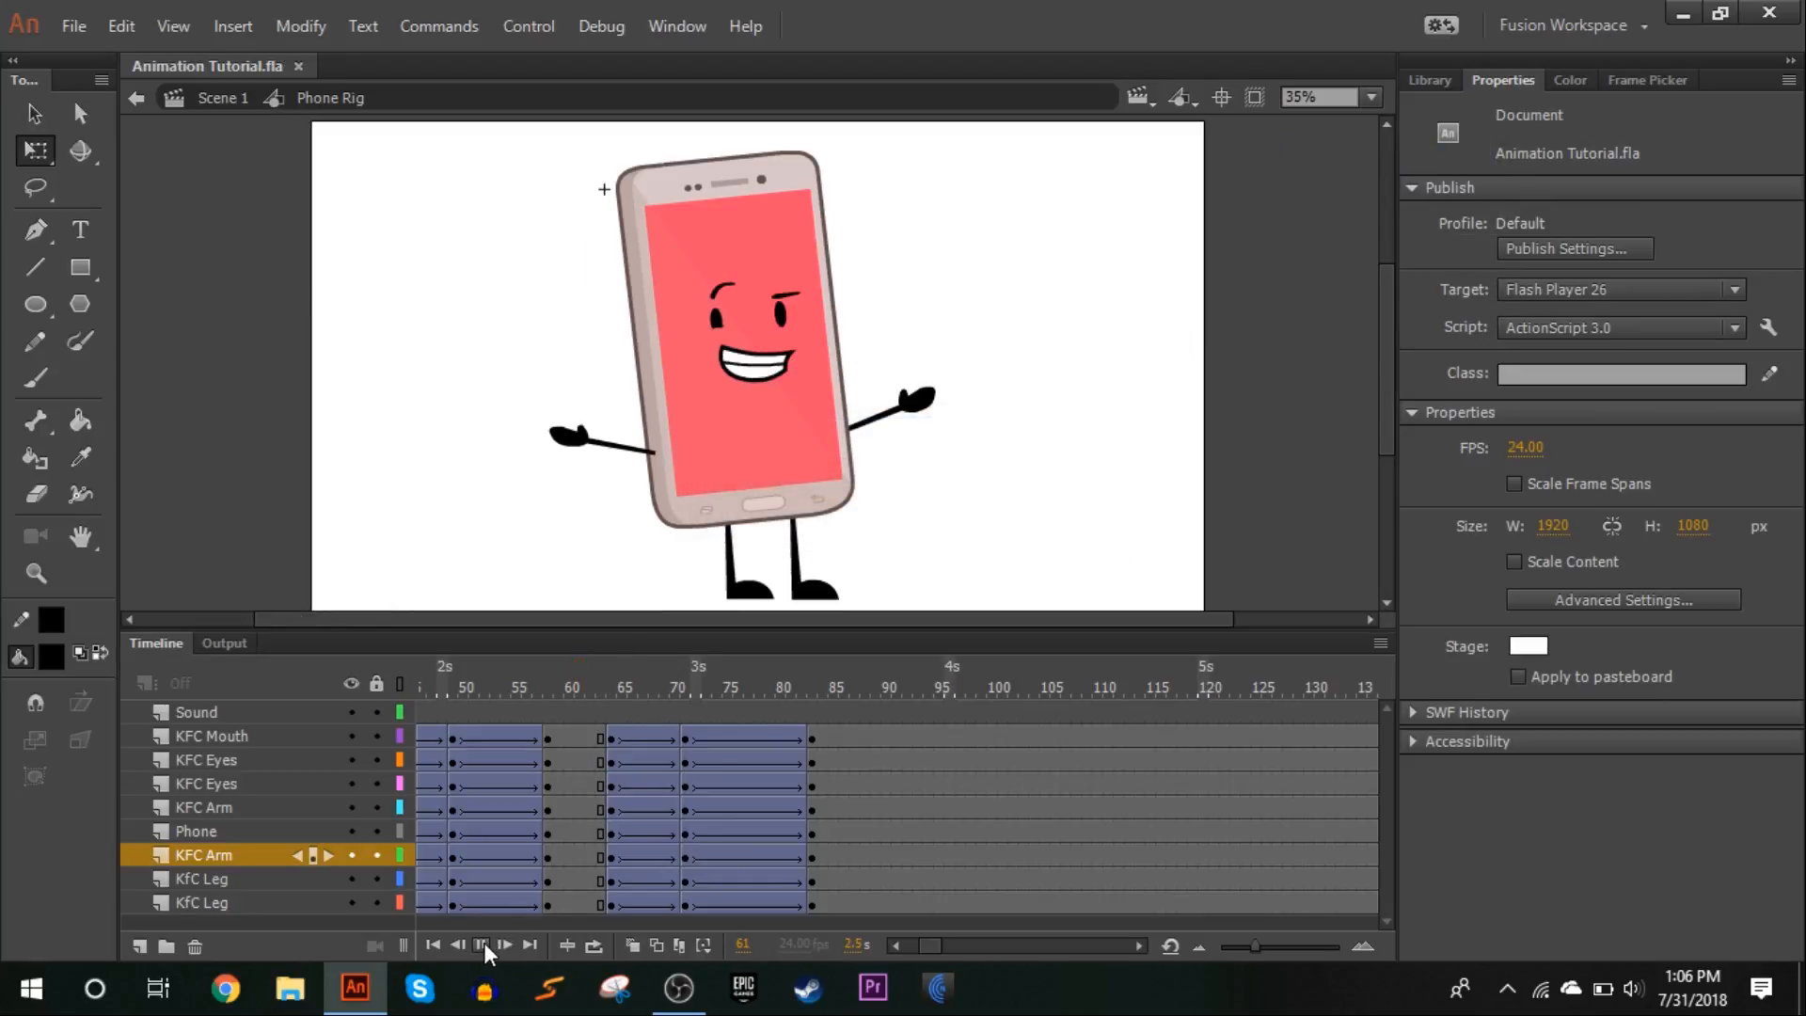
{"action": "left_click", "coordinate": [483, 943]}
{"action": "left_click_drag", "start_coordinate": [590, 684], "coordinate": [817, 471]}
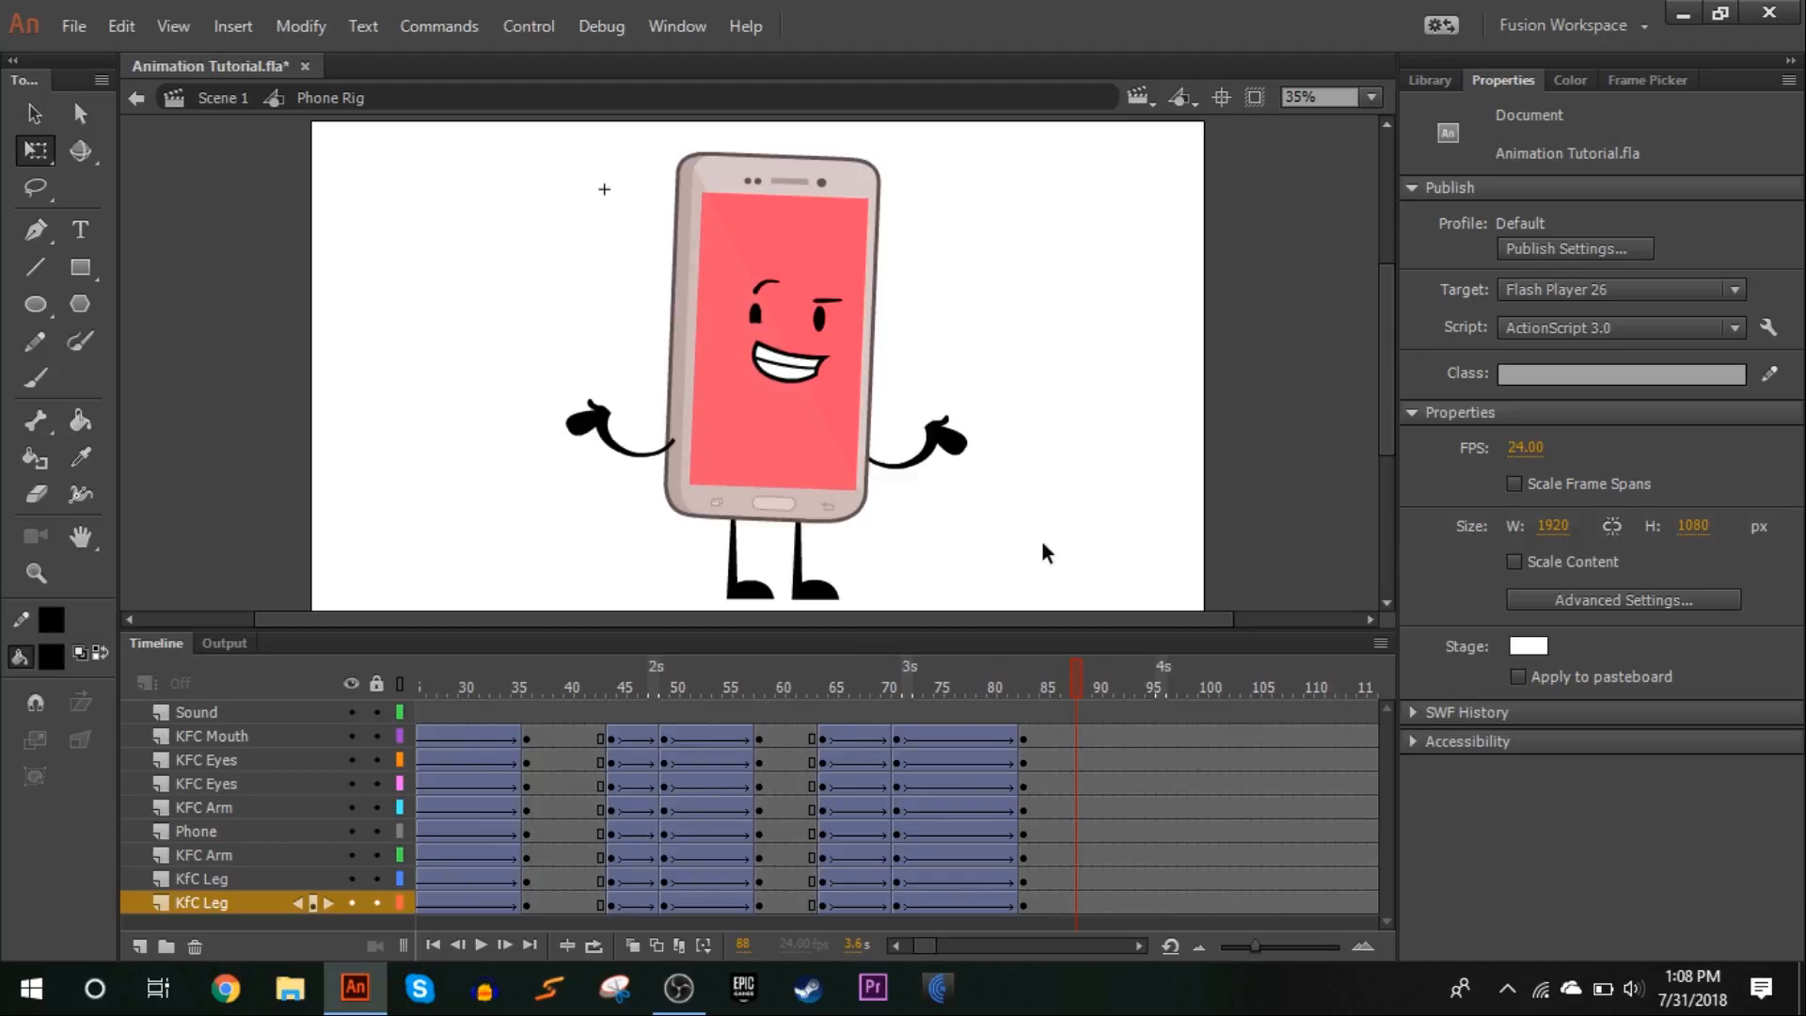
{"action": "left_click_drag", "start_coordinate": [506, 688], "coordinate": [802, 450]}
Insert keyframes at frames 90 and 95 on all character layers, leaving out the Sound layer
{"action": "left_click", "coordinate": [1076, 675]}
{"action": "left_click_drag", "start_coordinate": [1091, 750], "coordinate": [1102, 903]}
{"action": "key", "text": "F6"}
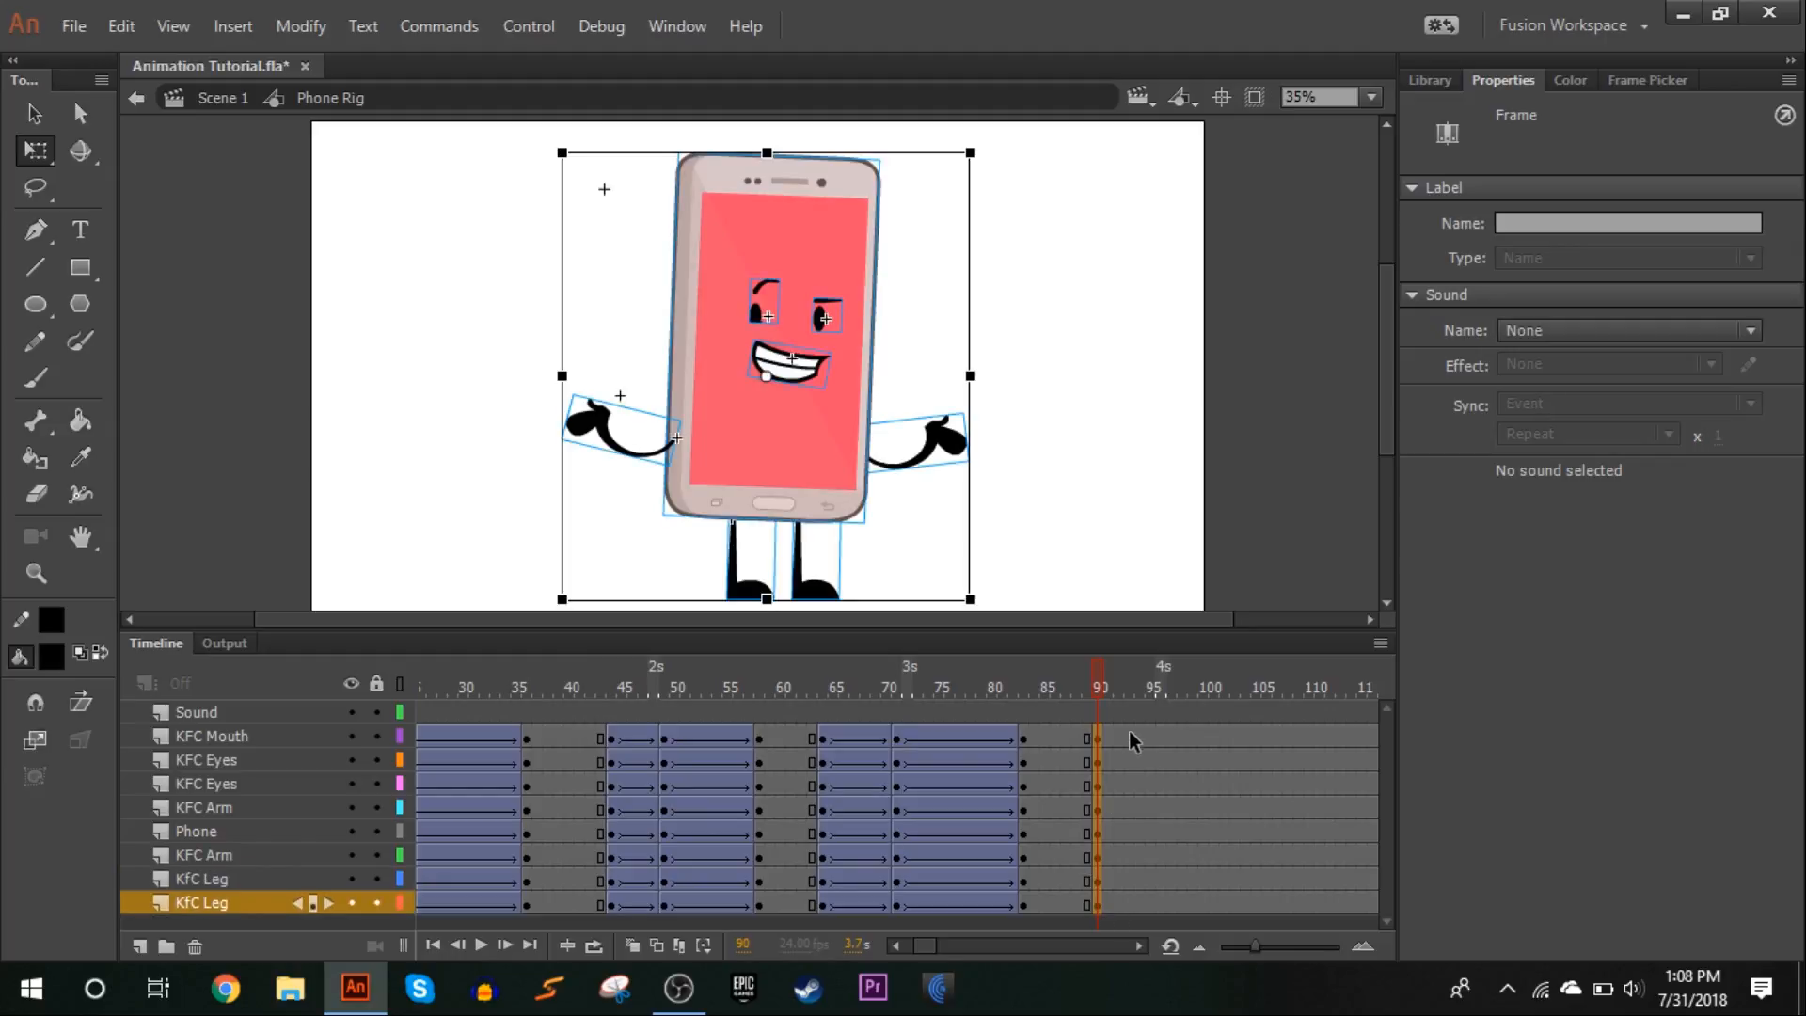
{"action": "left_click_drag", "start_coordinate": [1154, 737], "coordinate": [1154, 907]}
{"action": "key", "text": "F6"}
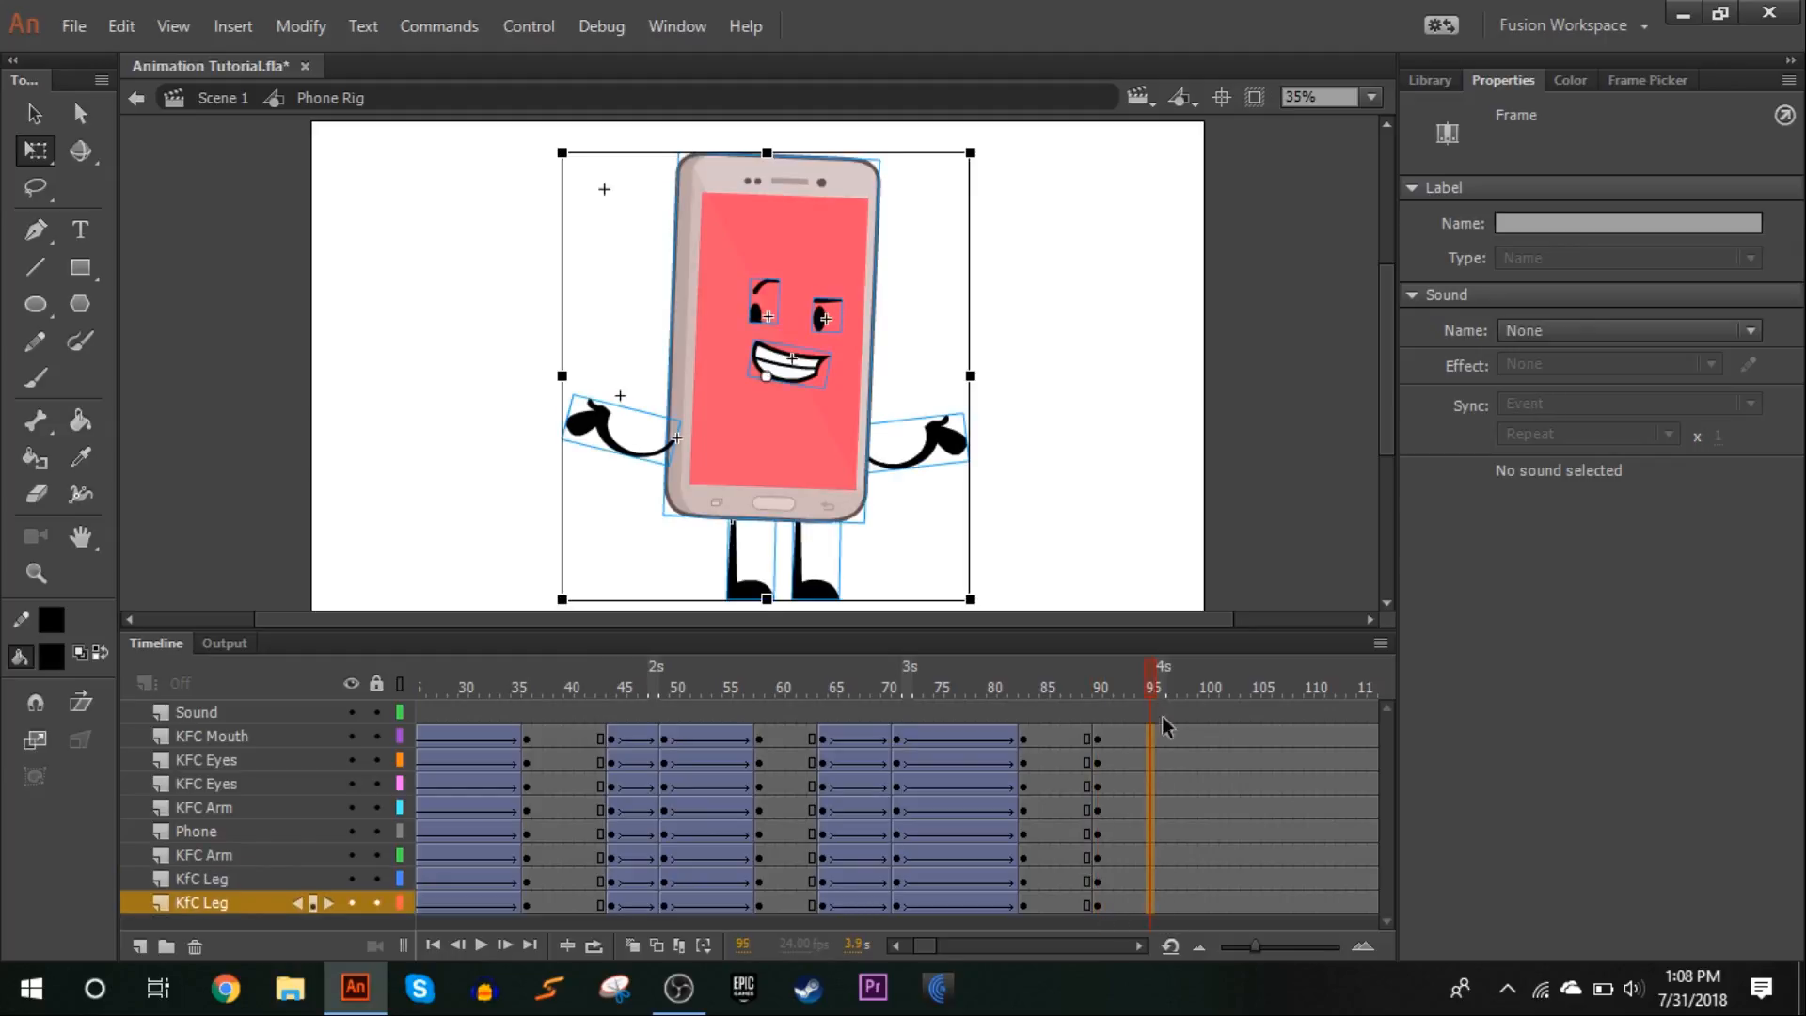
At frame 95, select both legs and skew their upper ends slightly to the left
{"action": "left_click", "coordinate": [1372, 97]}
{"action": "left_click", "coordinate": [1355, 246]}
{"action": "left_click", "coordinate": [1176, 335]}
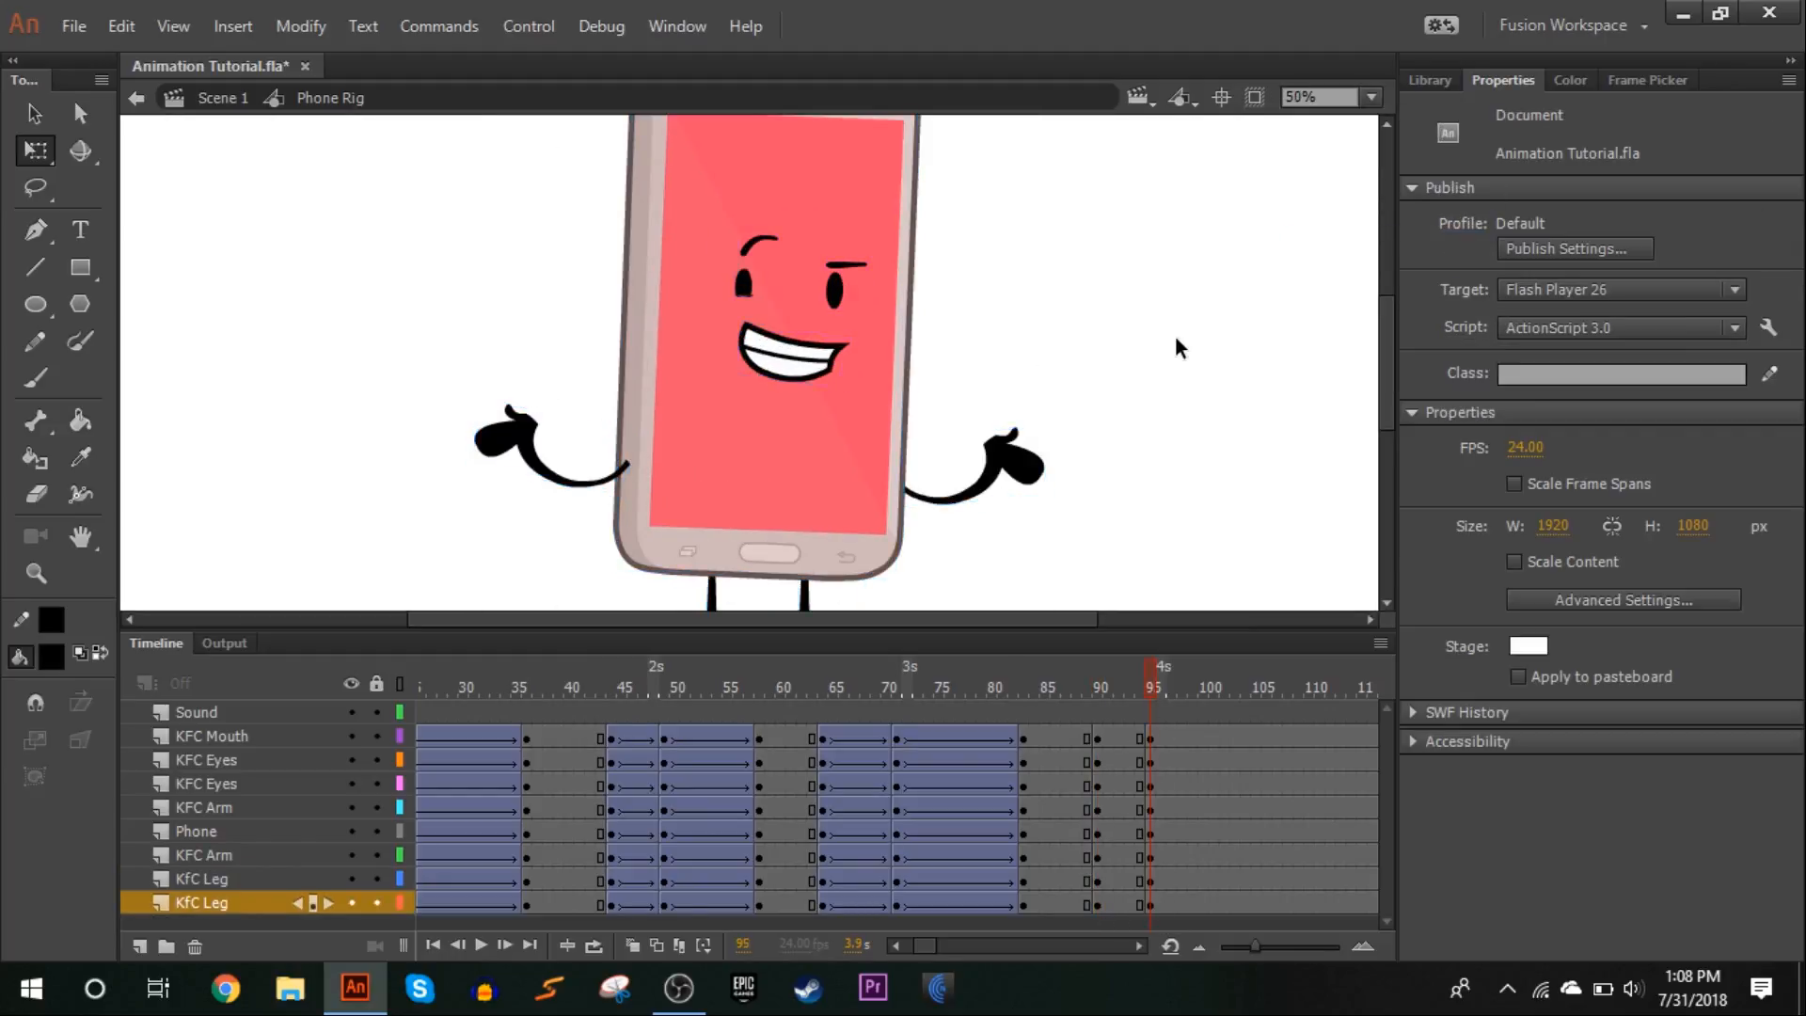
{"action": "left_click_drag", "start_coordinate": [861, 494], "coordinate": [633, 553]}
{"action": "left_click_drag", "start_coordinate": [816, 419], "coordinate": [810, 409]}
At frame 95, rotate the phone body, face and arms counter-clockwise around a pivot placed between the legs
{"action": "left_click_drag", "start_coordinate": [1161, 386], "coordinate": [506, 154]}
{"action": "left_click_drag", "start_coordinate": [757, 171], "coordinate": [764, 488]}
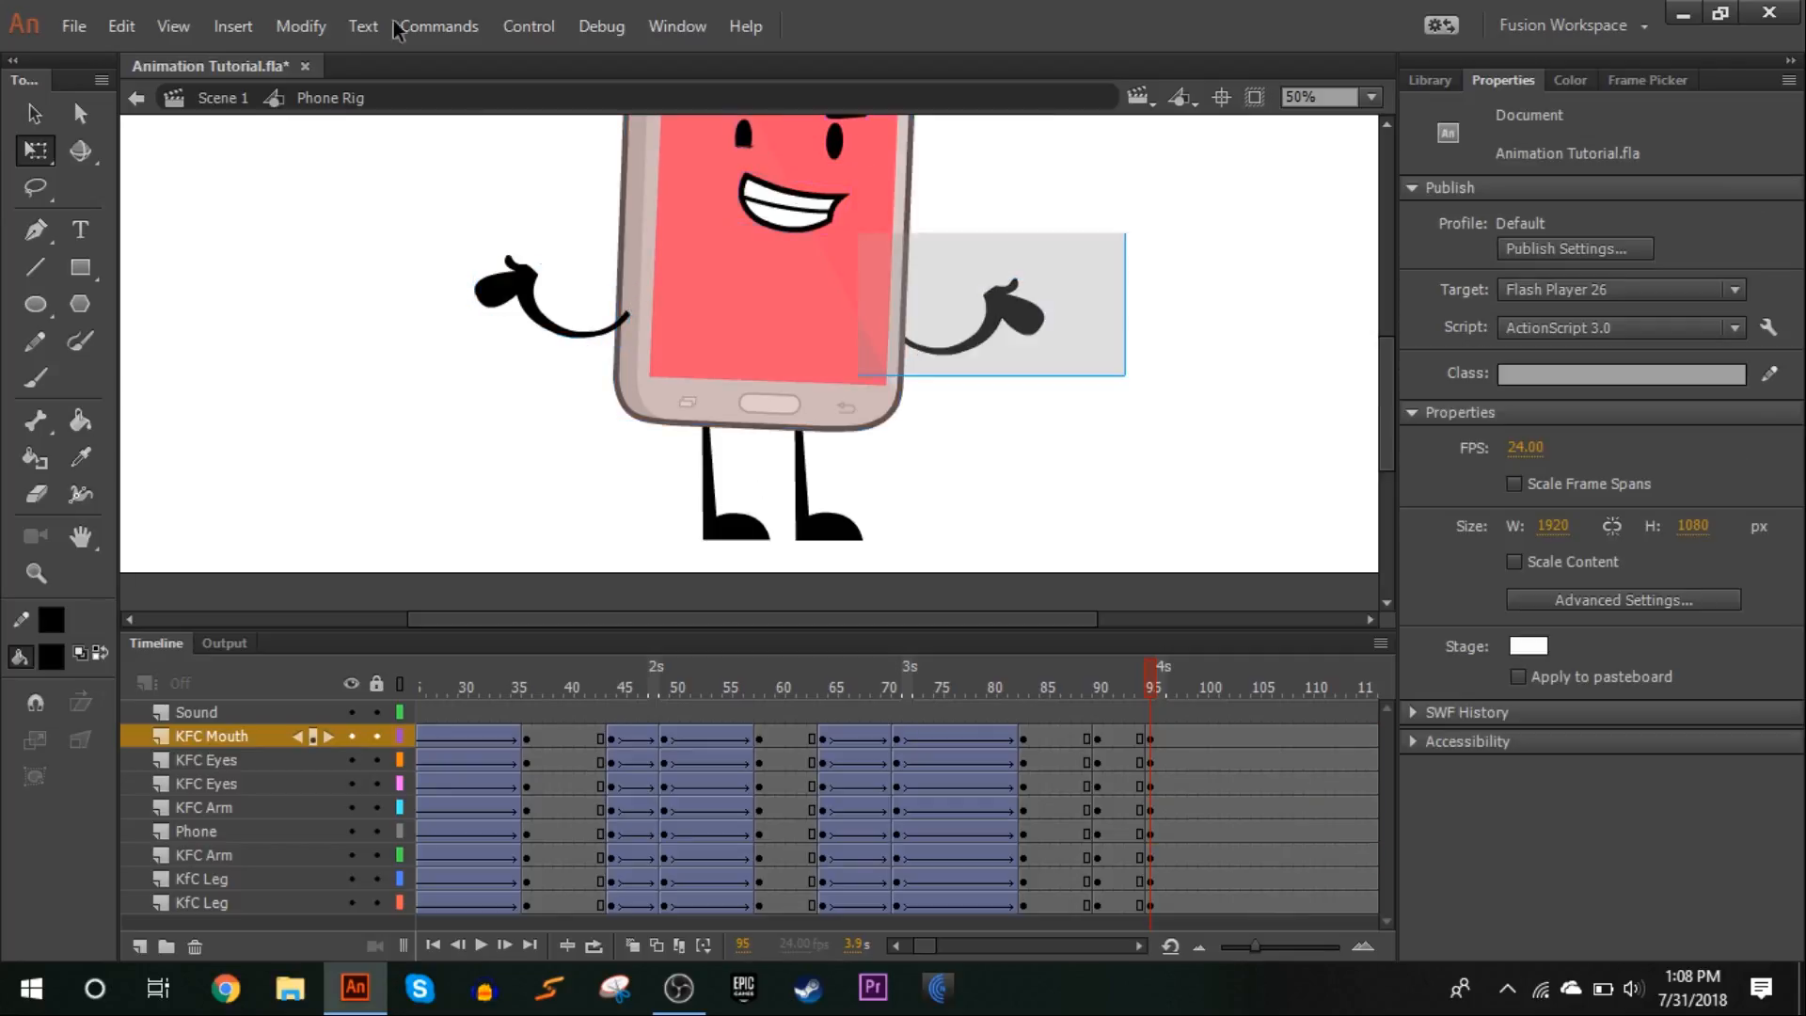
{"action": "left_click_drag", "start_coordinate": [886, 229], "coordinate": [506, 153]}
{"action": "left_click_drag", "start_coordinate": [757, 174], "coordinate": [760, 485]}
{"action": "left_click_drag", "start_coordinate": [479, 459], "coordinate": [468, 489]}
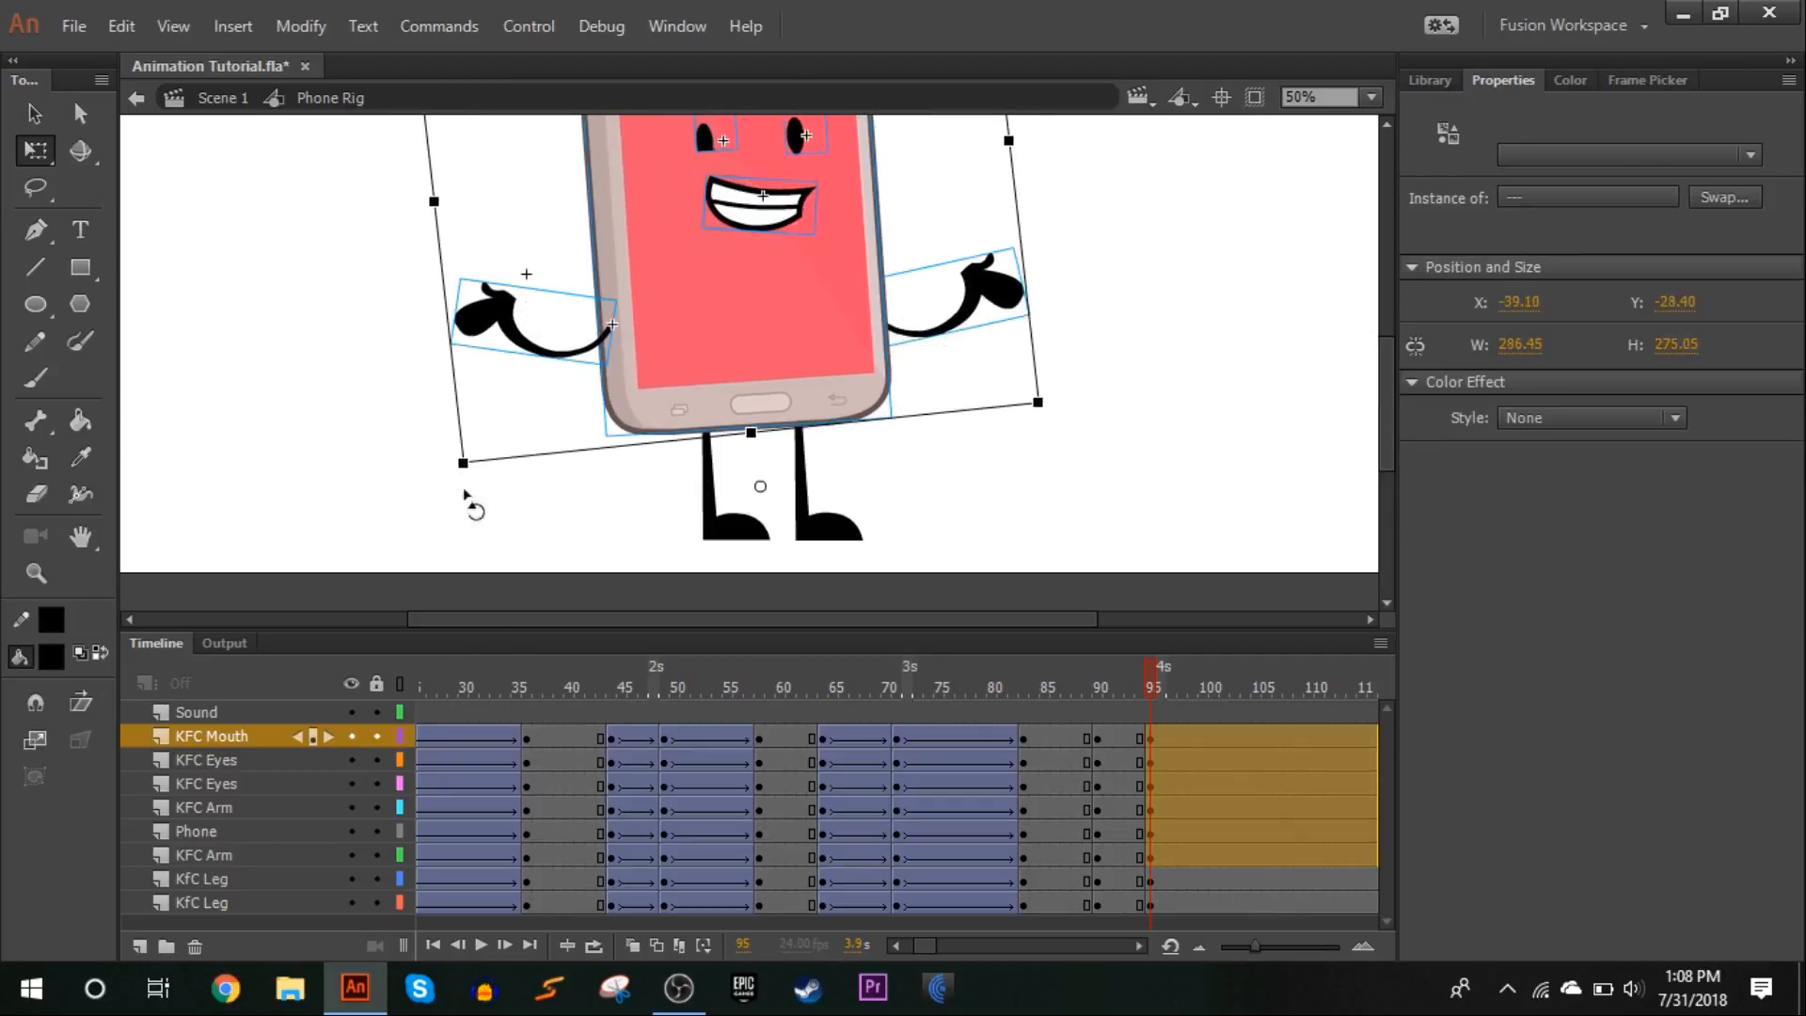
At frame 95, swap the right-hand arm to pose 47 and rotate it to point diagonally down and outward
{"action": "left_click", "coordinate": [1068, 234]}
{"action": "left_click", "coordinate": [999, 309]}
{"action": "left_click", "coordinate": [1650, 79]}
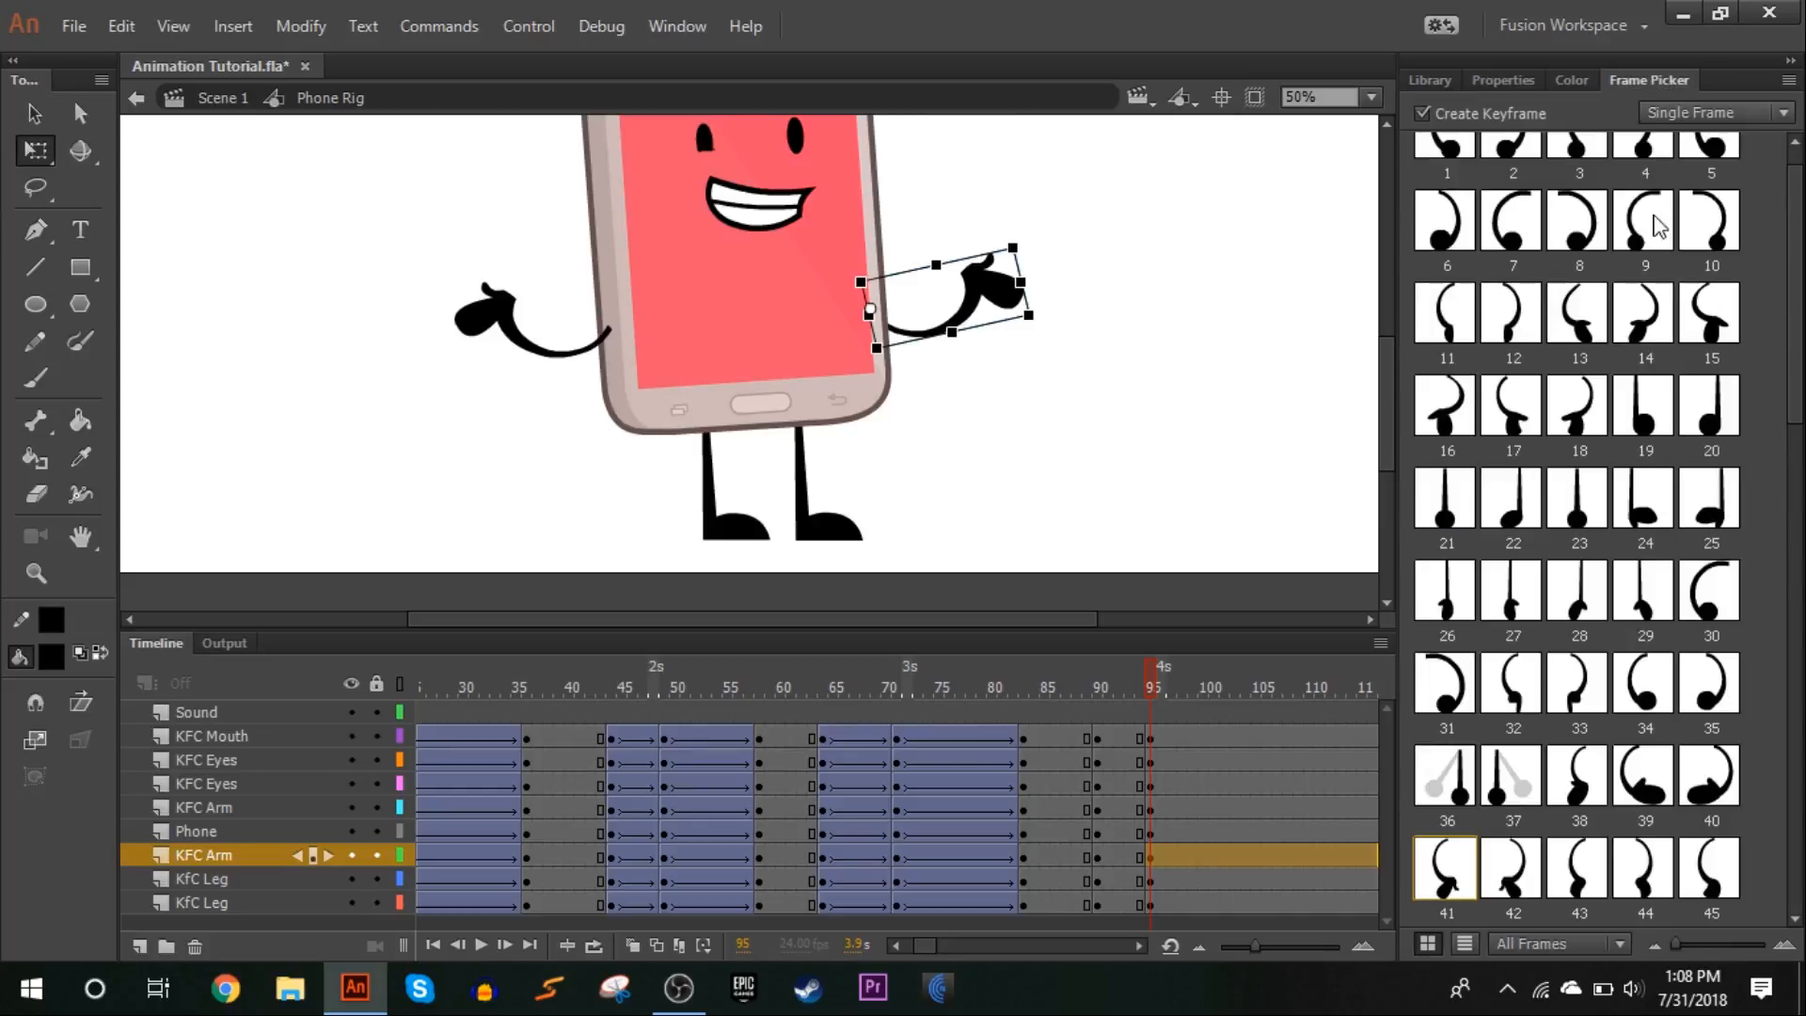
{"action": "scroll", "coordinate": [1607, 508], "scroll_direction": "down", "scroll_amount": 3}
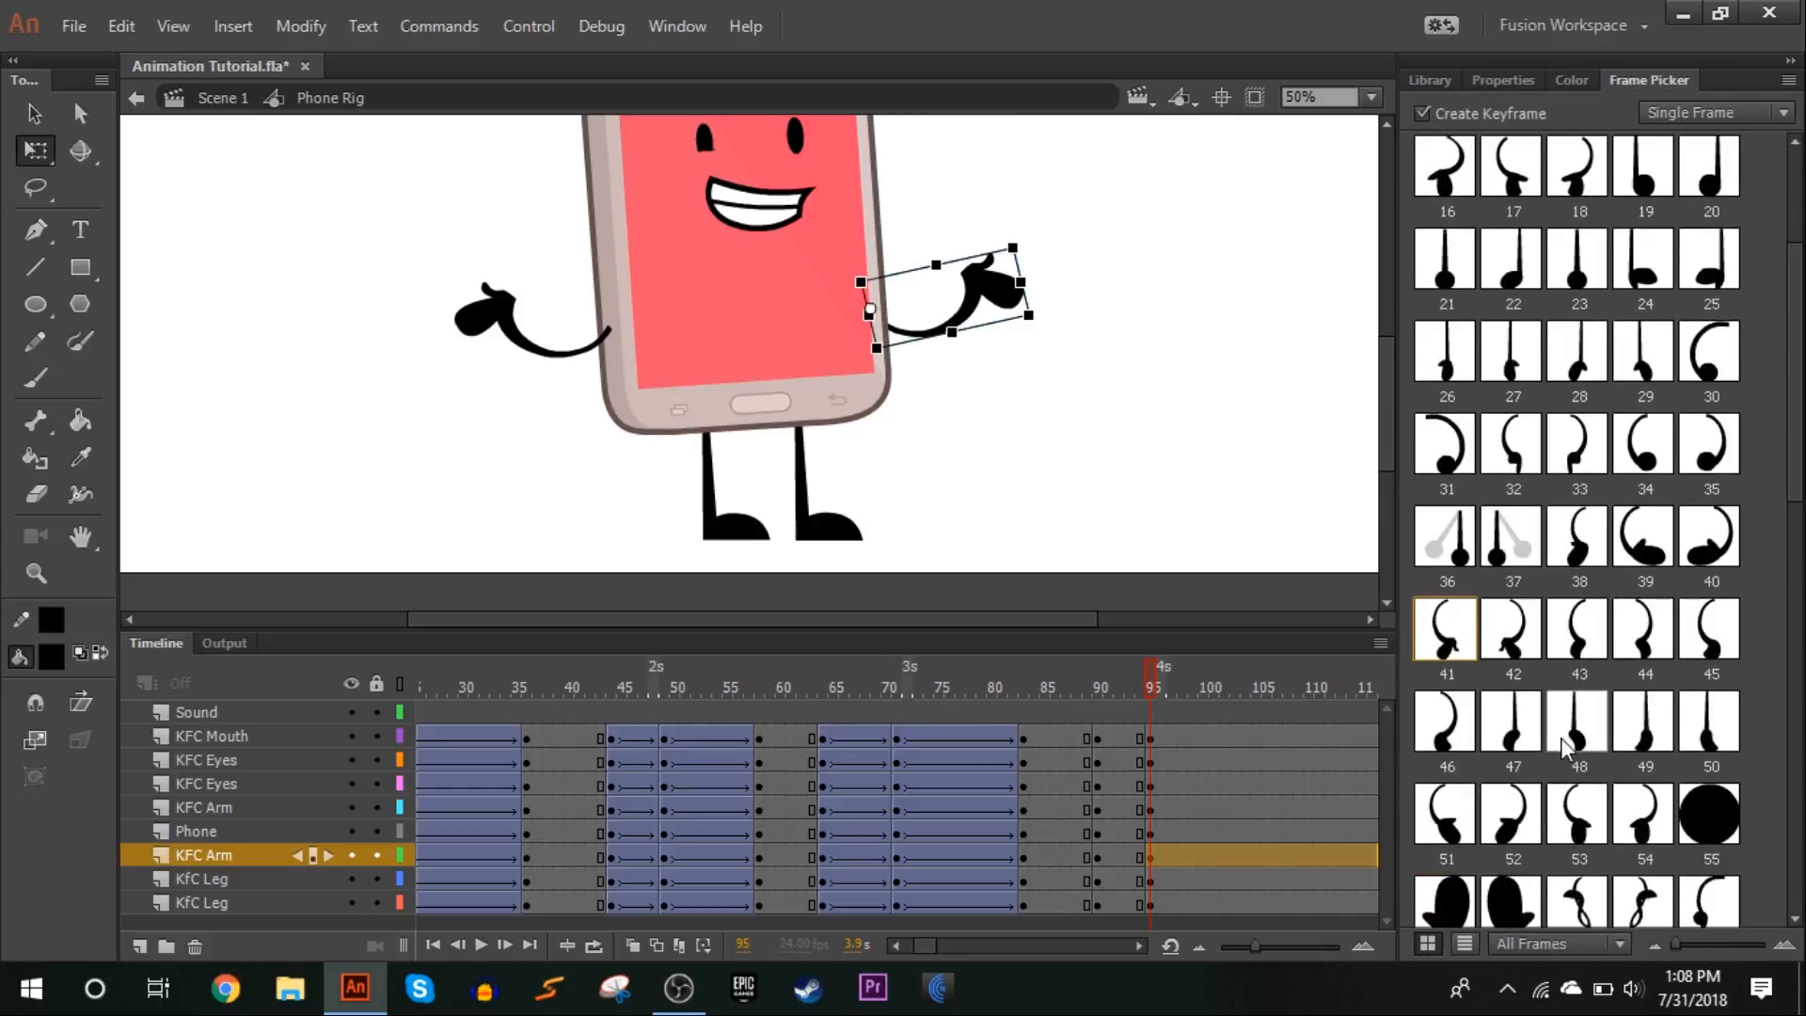
{"action": "left_click", "coordinate": [1515, 724]}
{"action": "left_click_drag", "start_coordinate": [1028, 318], "coordinate": [1032, 476]}
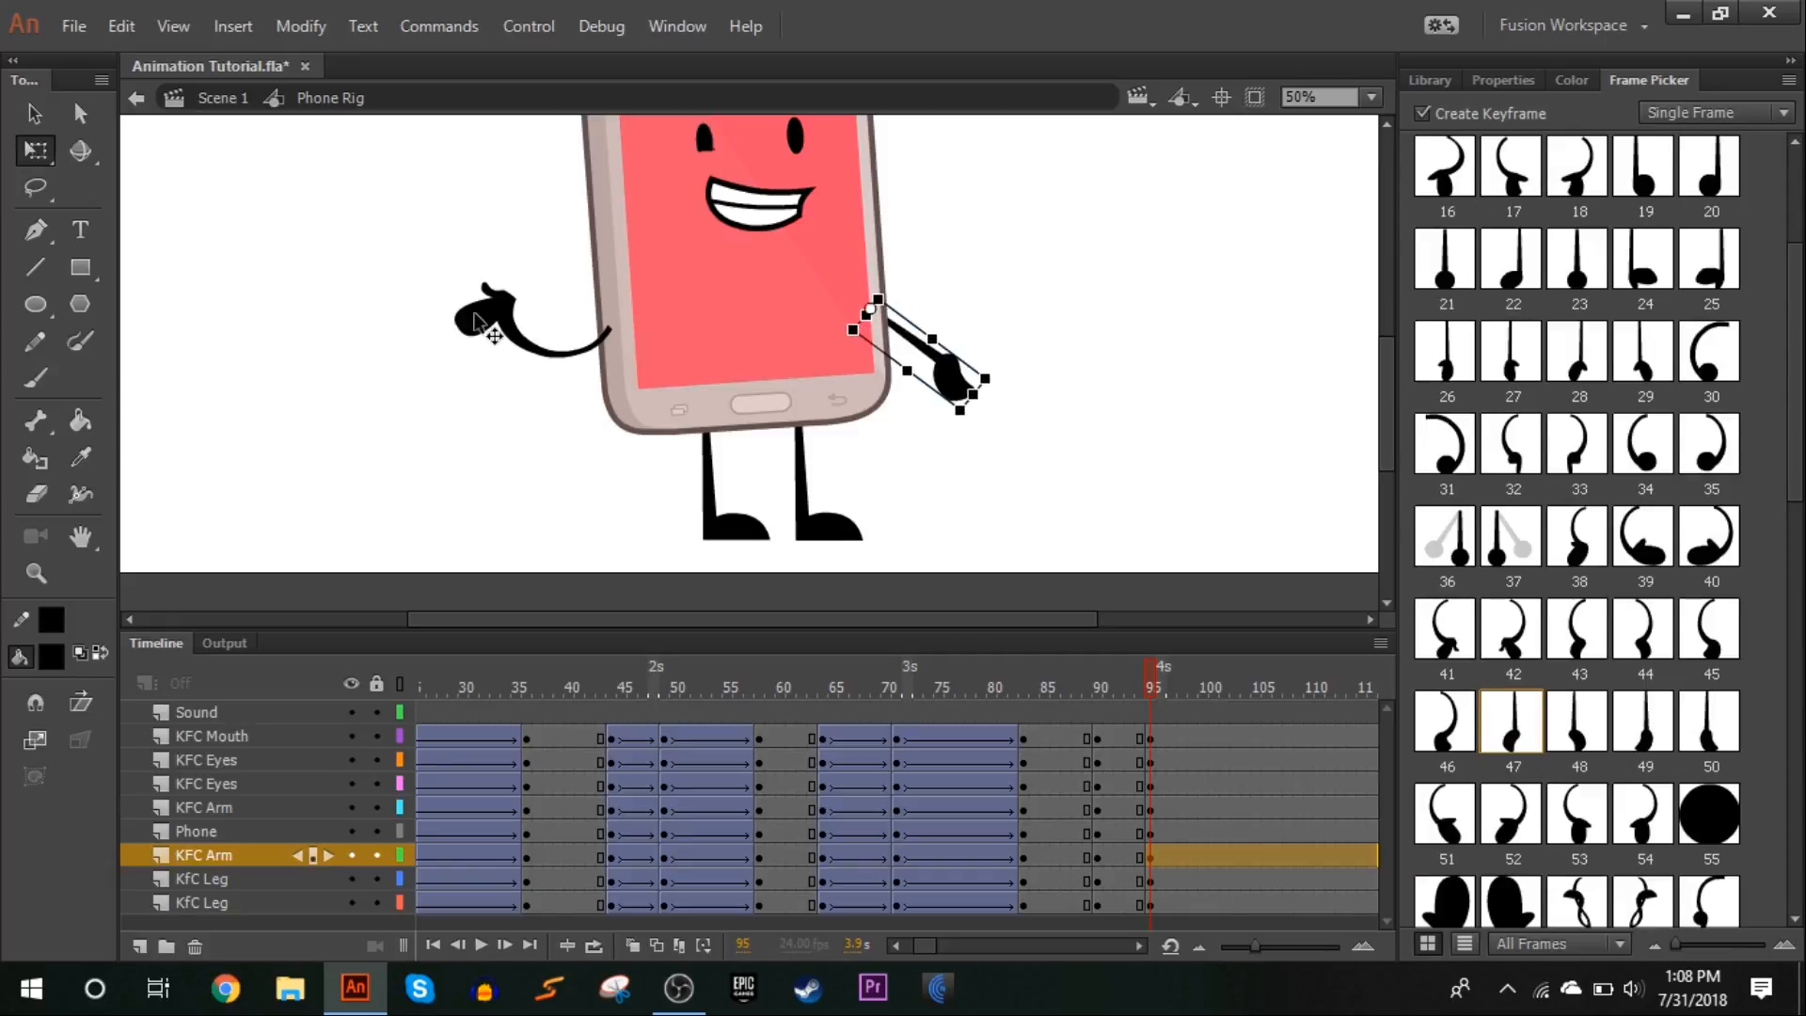
At frame 95, swap the left-hand arm to pose 48 and rotate it to point diagonally down and outward
{"action": "left_click", "coordinate": [487, 325]}
{"action": "scroll", "coordinate": [1543, 808], "scroll_direction": "down", "scroll_amount": 3}
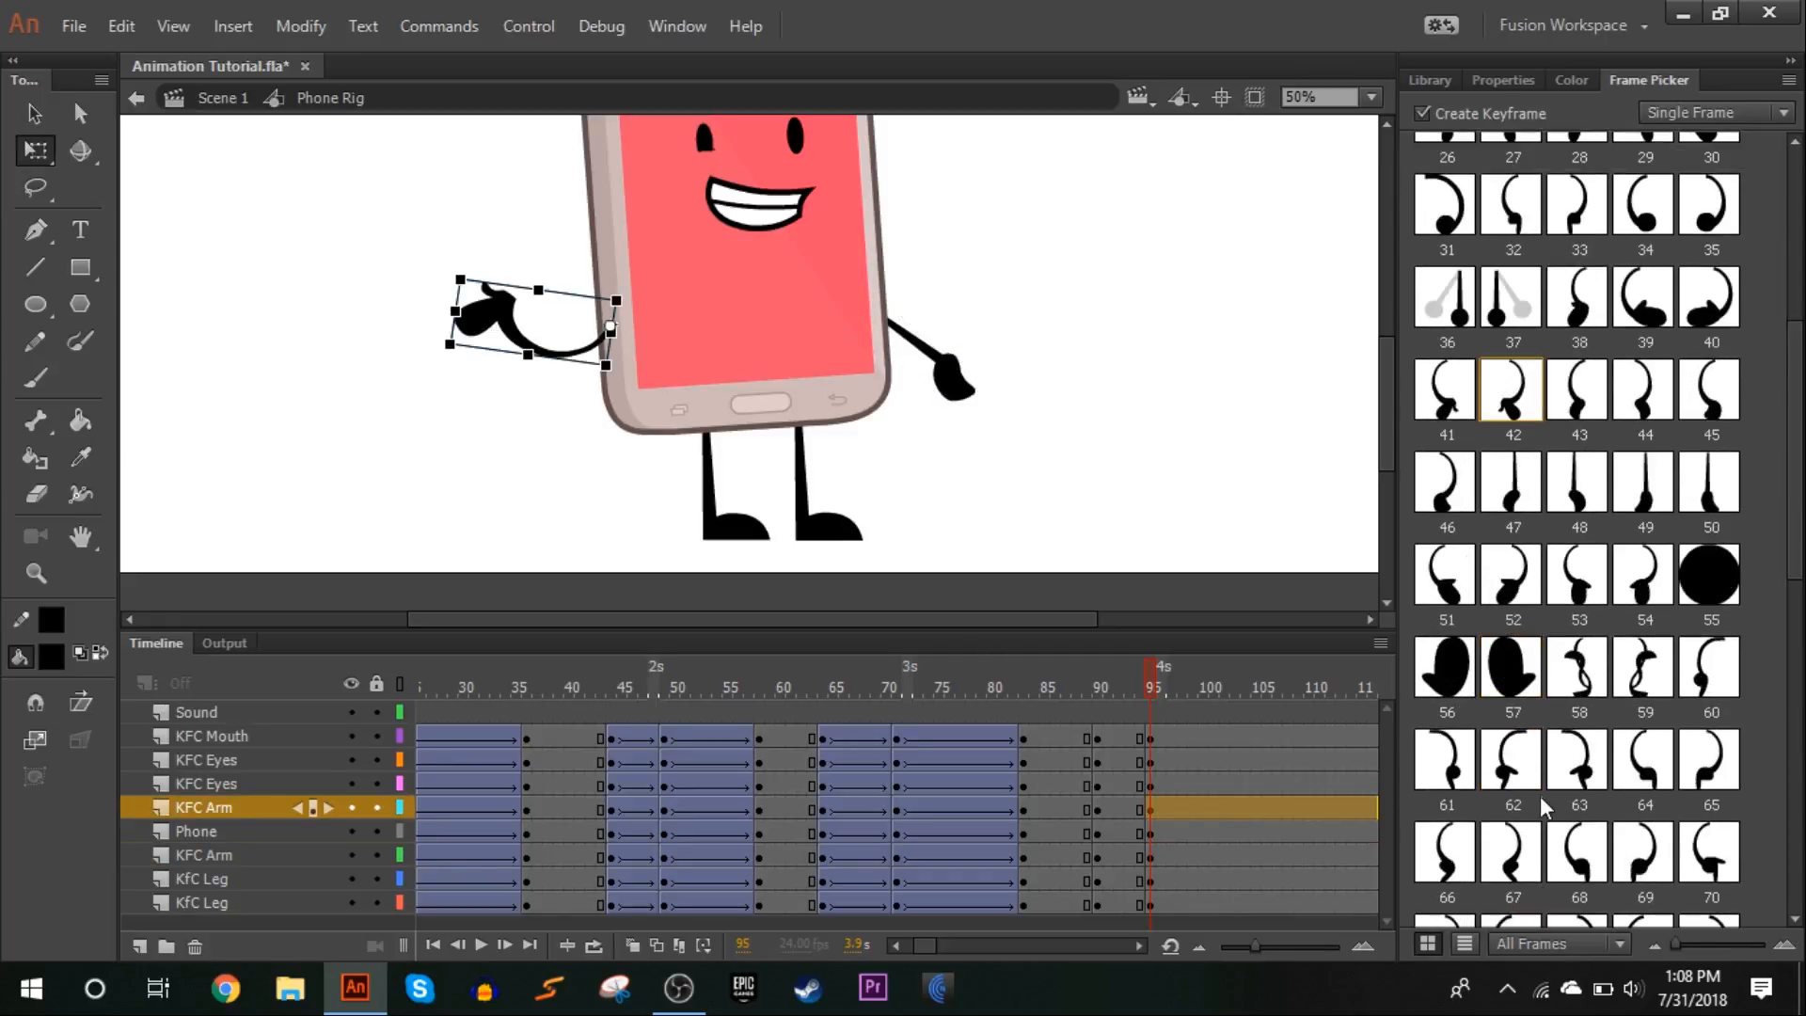
{"action": "left_click", "coordinate": [1580, 485]}
{"action": "left_click_drag", "start_coordinate": [478, 357], "coordinate": [502, 480]}
{"action": "left_click", "coordinate": [504, 481]}
{"action": "left_click_drag", "start_coordinate": [1154, 677], "coordinate": [1153, 677]}
Swap both eyes at frame 95 to the flat-lidded pose 122
{"action": "scroll", "coordinate": [897, 522], "scroll_direction": "up", "scroll_amount": 3}
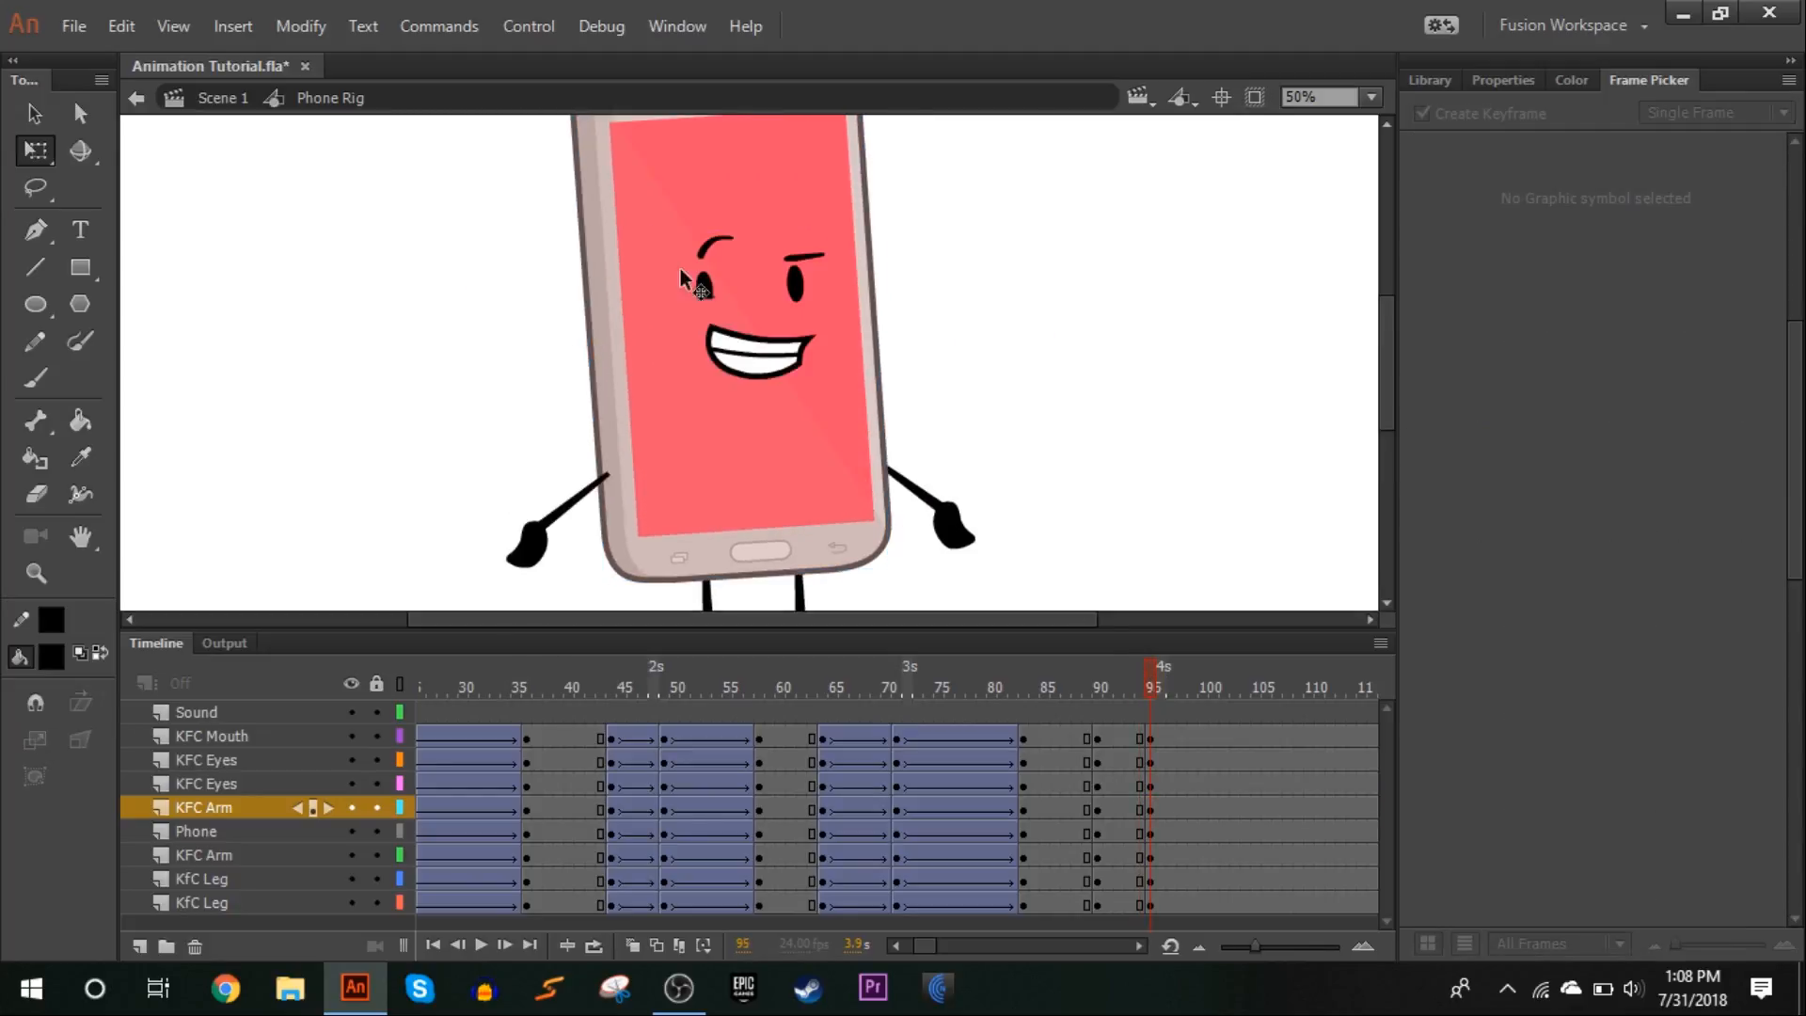
{"action": "left_click", "coordinate": [699, 290]}
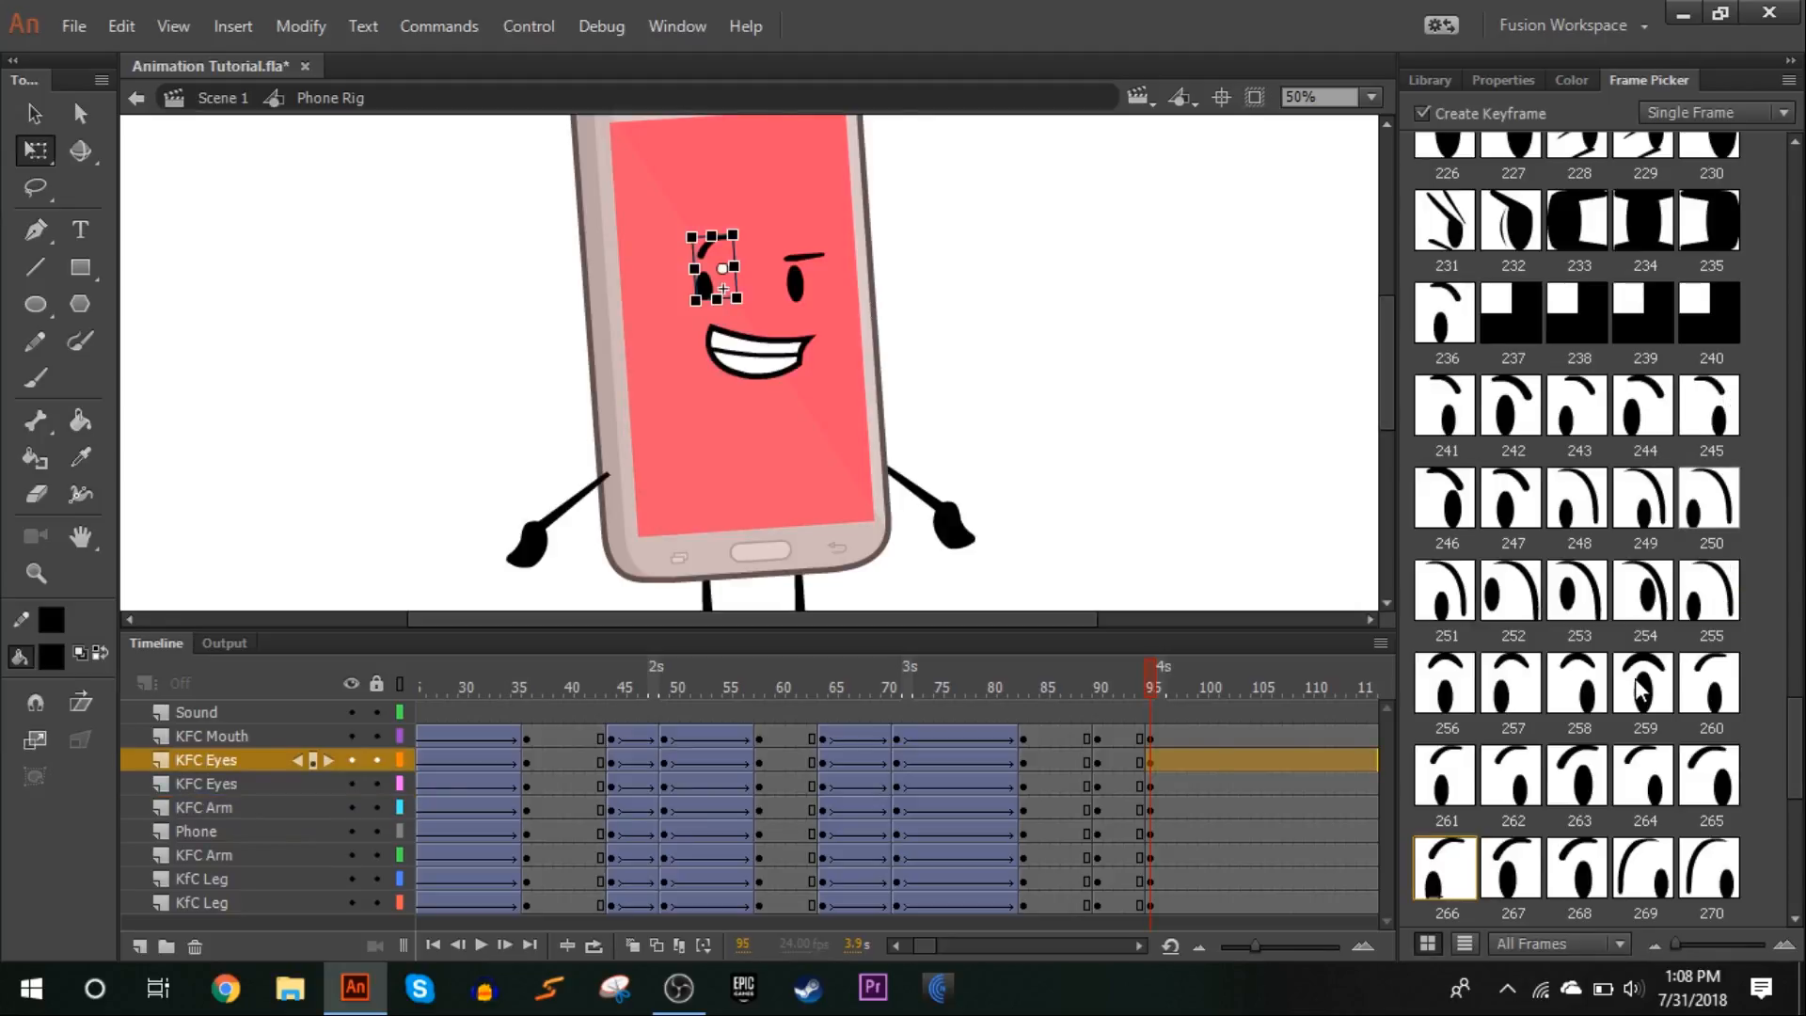
{"action": "scroll", "coordinate": [1637, 689], "scroll_direction": "down", "scroll_amount": 10}
{"action": "scroll", "coordinate": [1637, 689], "scroll_direction": "up", "scroll_amount": 5}
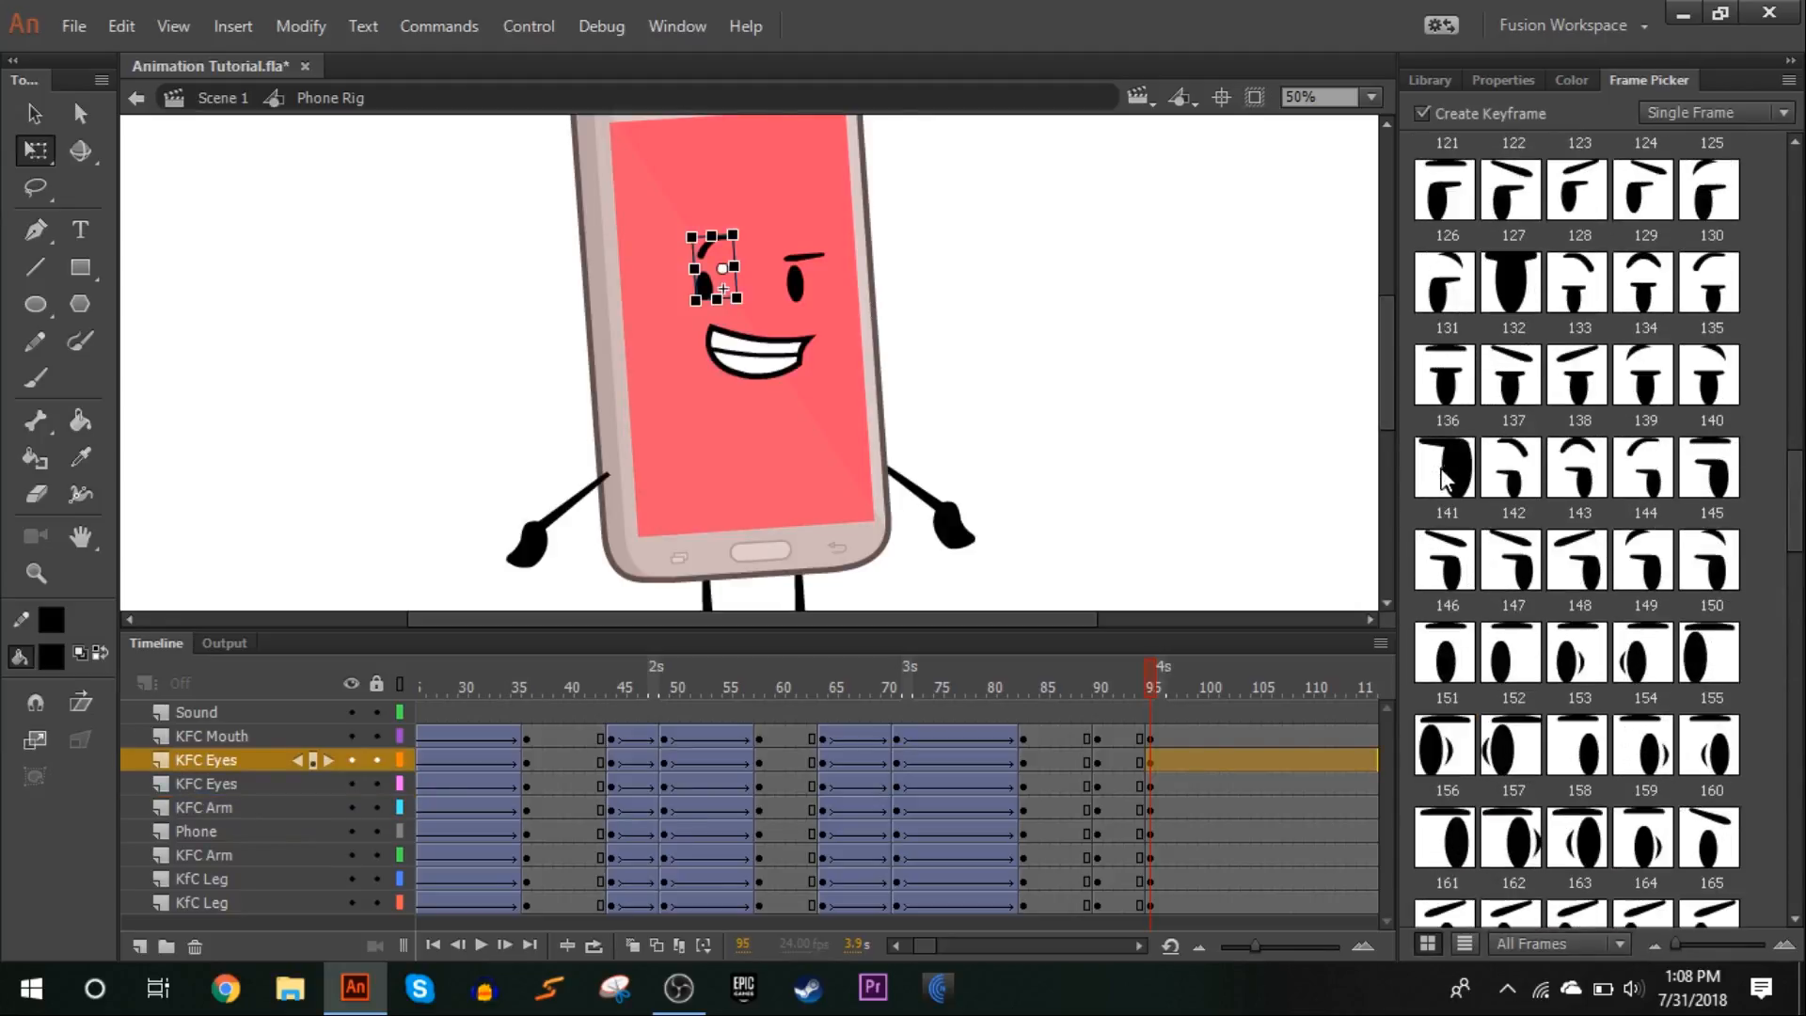
{"action": "left_click", "coordinate": [1531, 576]}
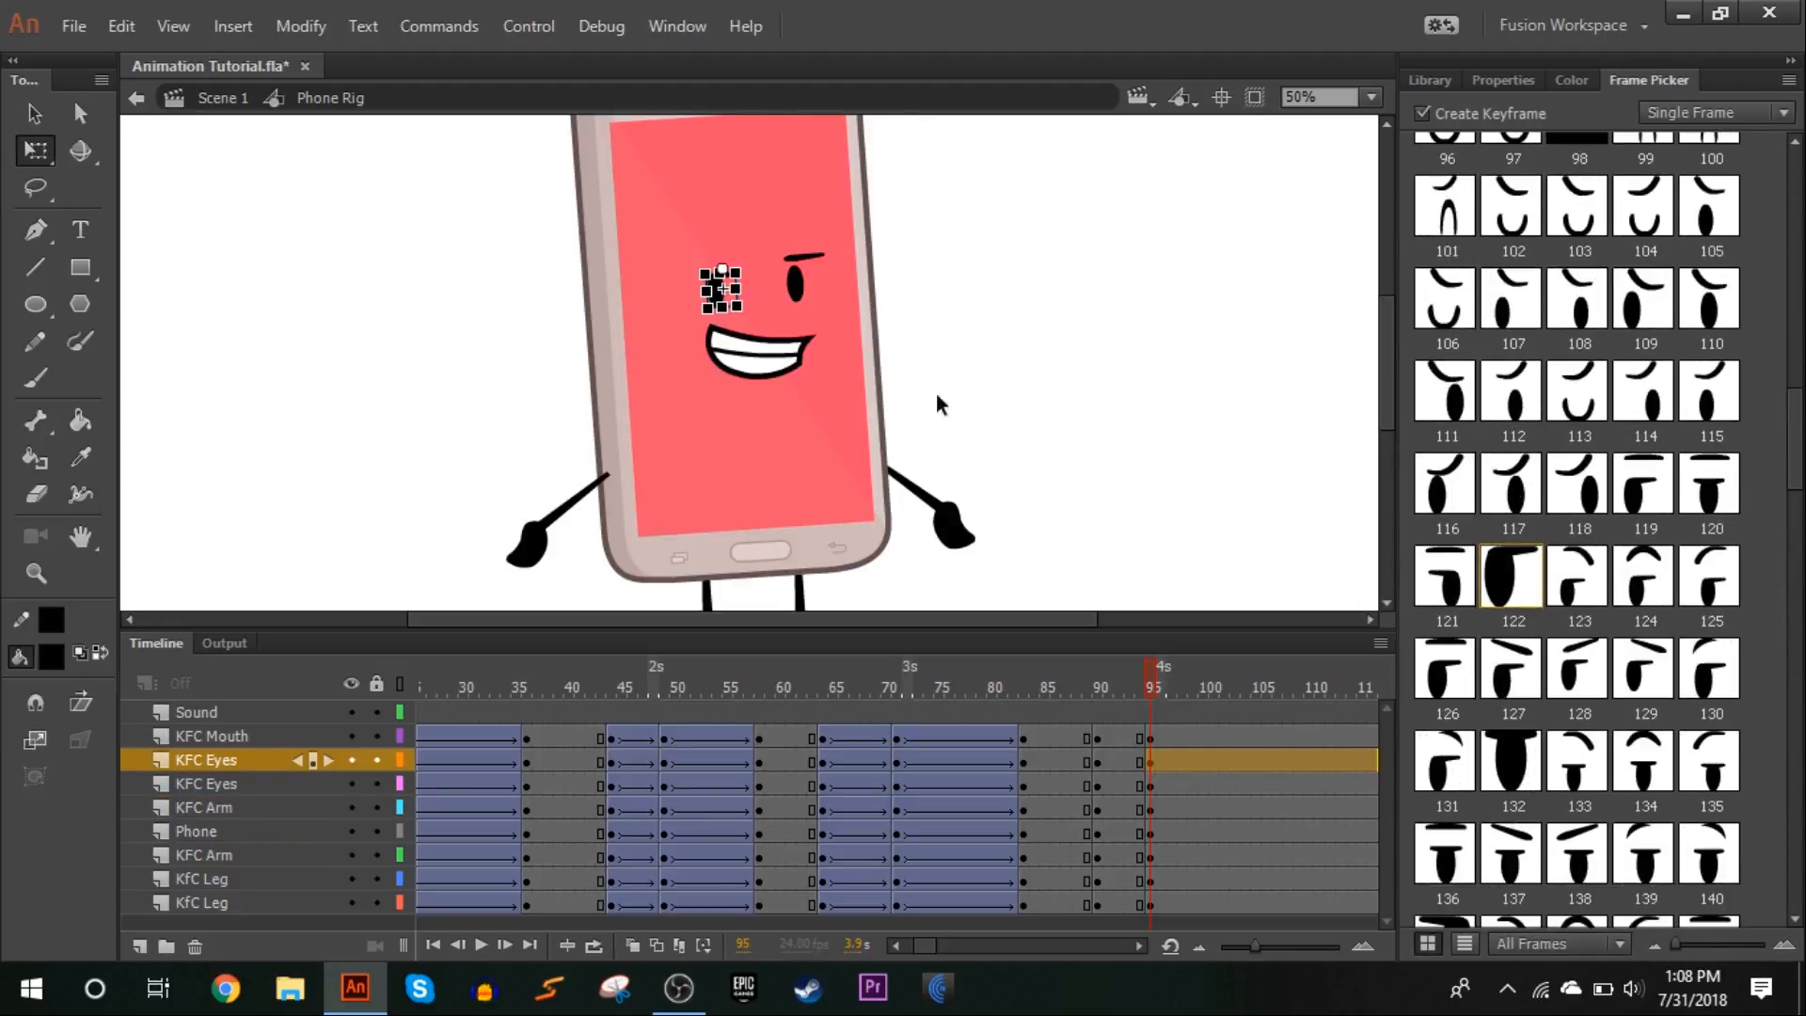
{"action": "left_click", "coordinate": [808, 293]}
{"action": "scroll", "coordinate": [1509, 489], "scroll_direction": "down", "scroll_amount": 8}
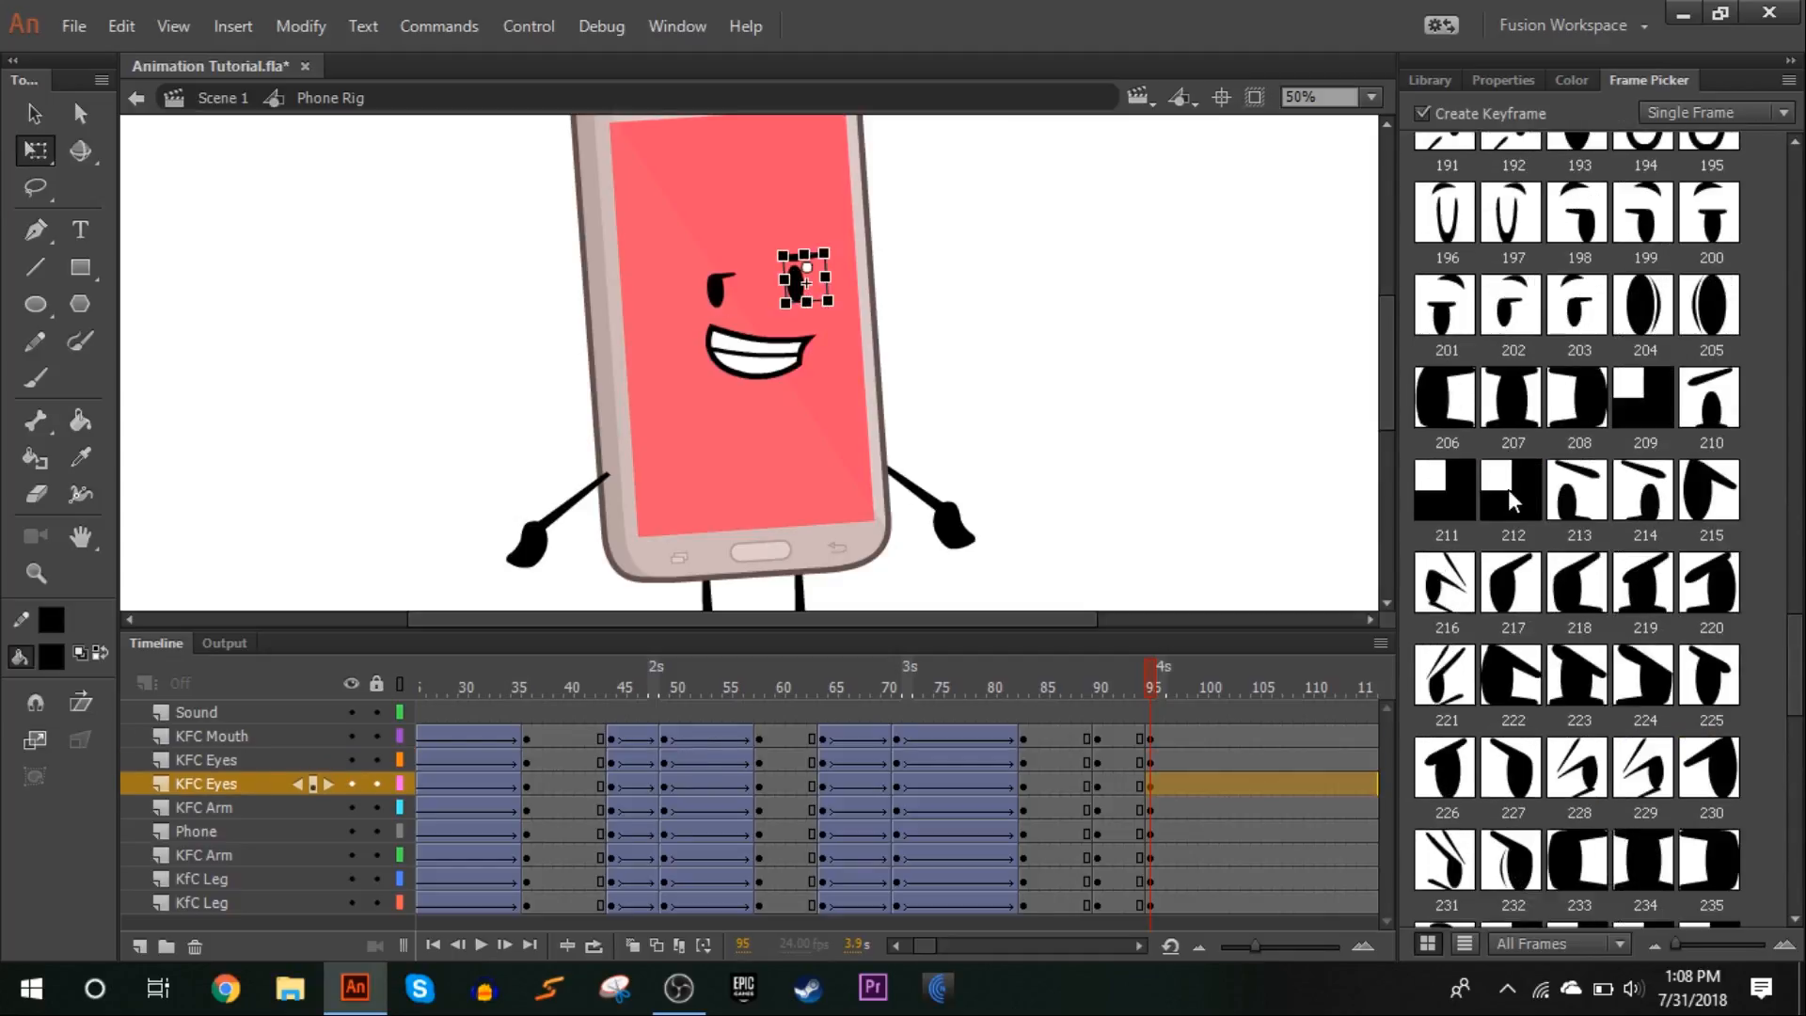
{"action": "scroll", "coordinate": [1509, 489], "scroll_direction": "up", "scroll_amount": 5}
{"action": "scroll", "coordinate": [1513, 301], "scroll_direction": "up", "scroll_amount": 2}
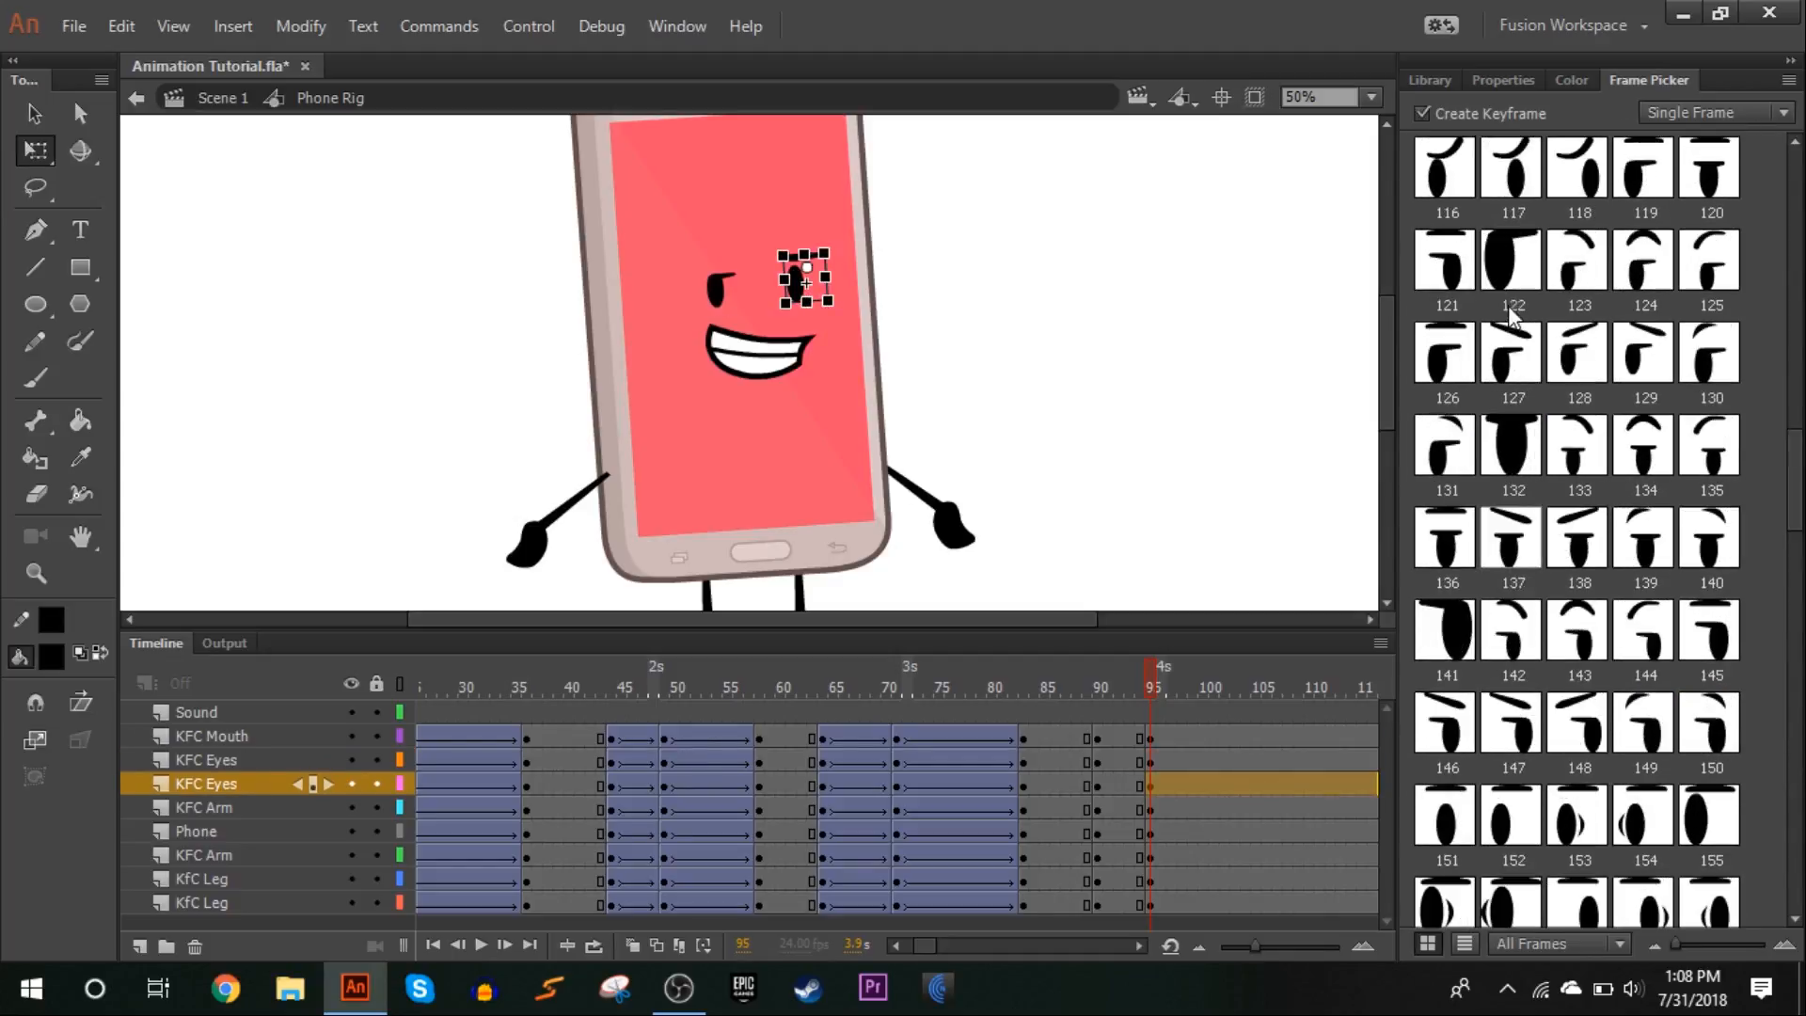
Swap the mouth at frame 95 to a closed, curved-line smile, trying the open grin 31 first
{"action": "left_click", "coordinate": [815, 359]}
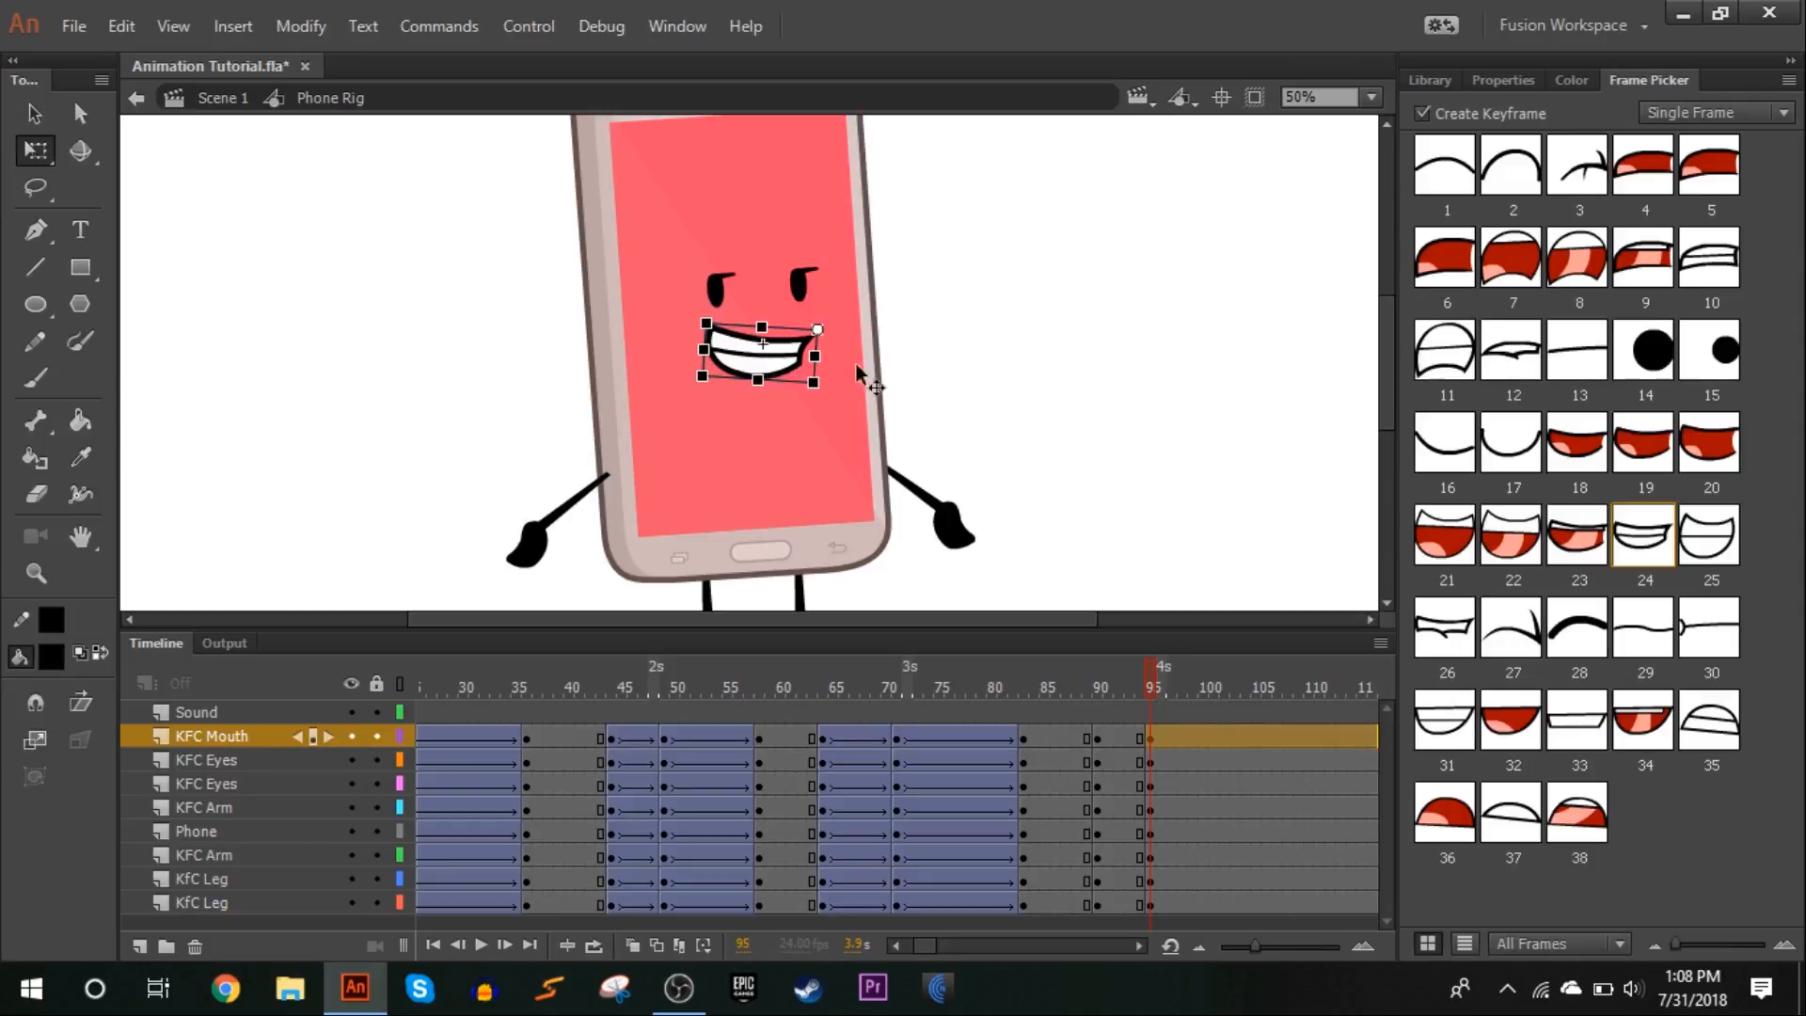
{"action": "left_click", "coordinate": [1096, 374]}
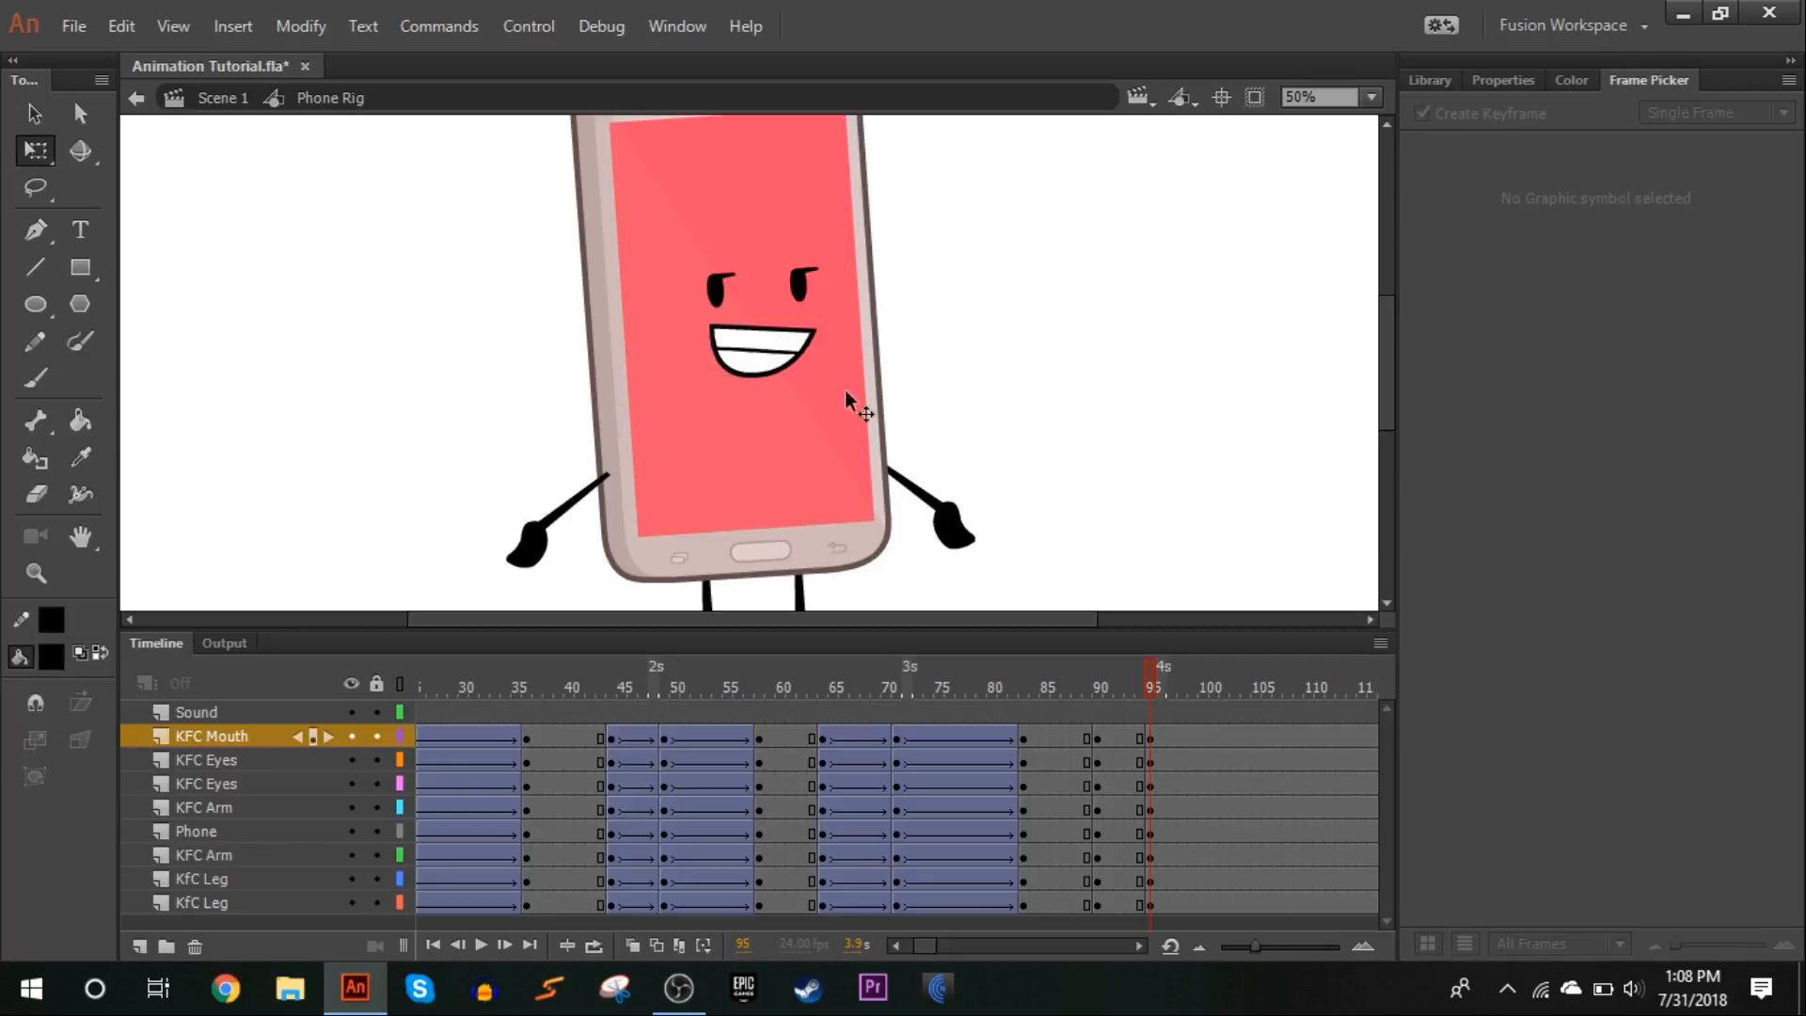
{"action": "left_click", "coordinate": [808, 361]}
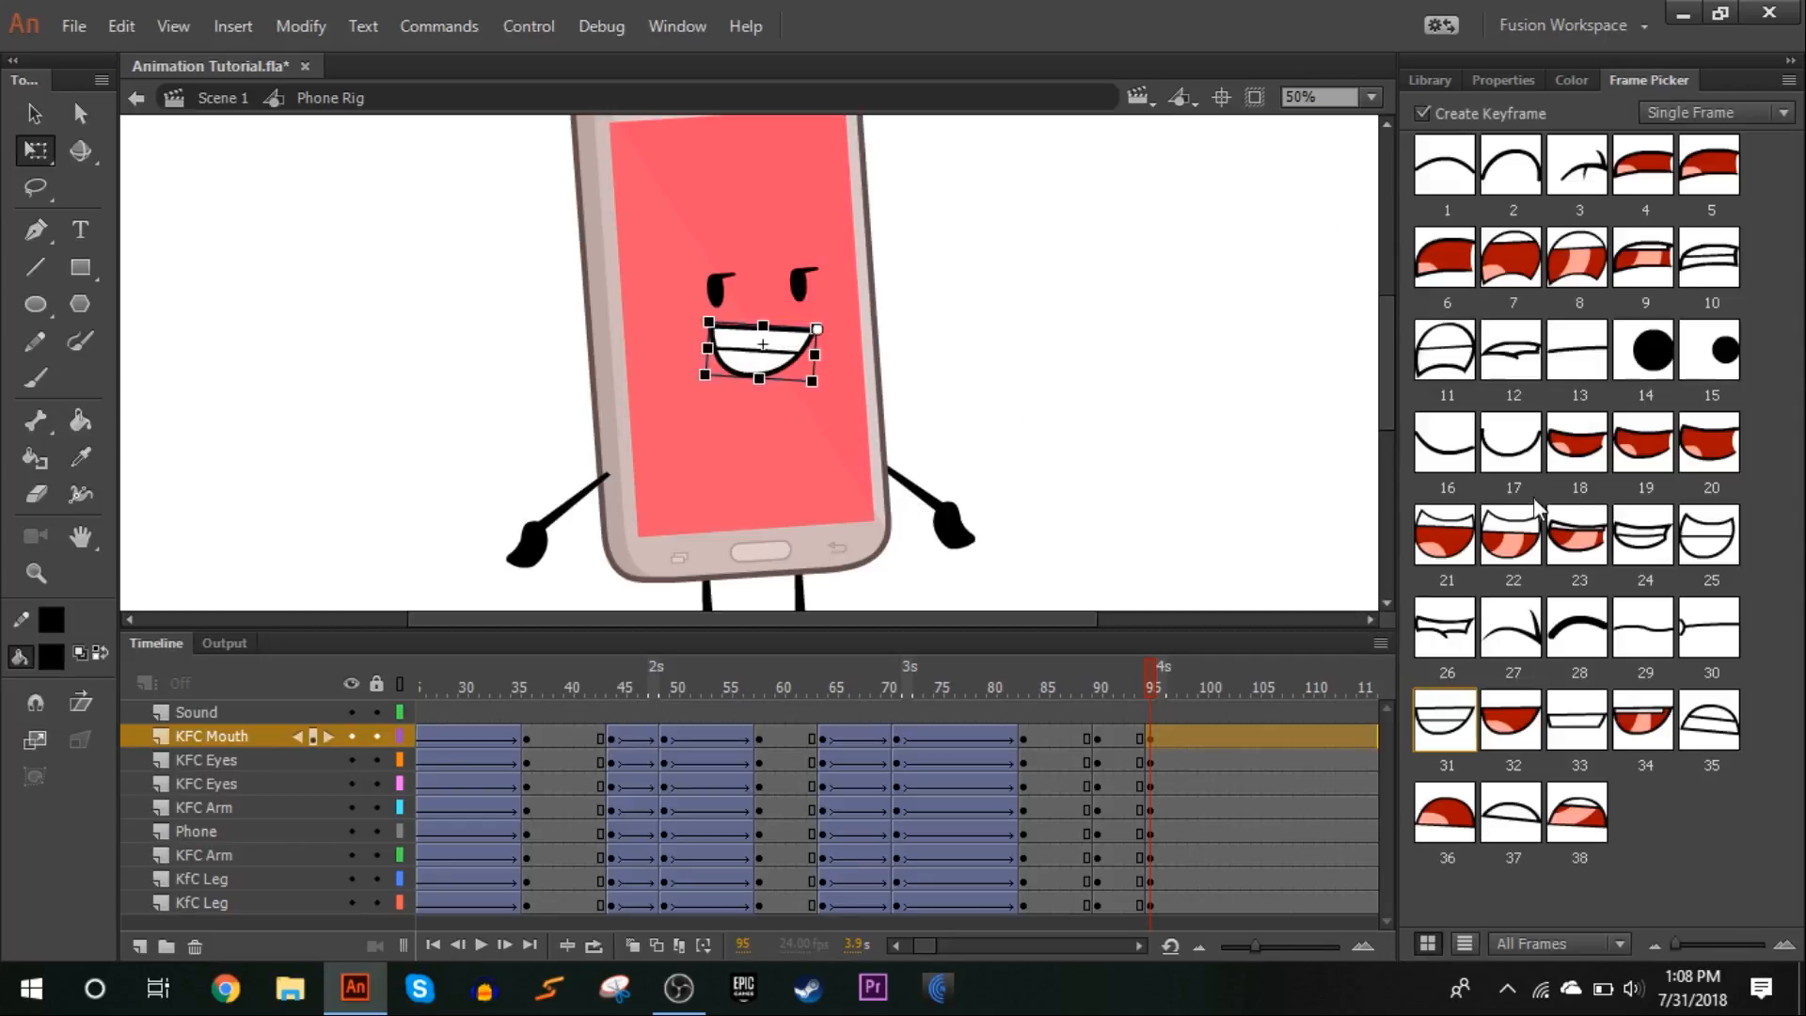
{"action": "left_click", "coordinate": [1168, 328]}
{"action": "scroll", "coordinate": [1106, 396], "scroll_direction": "down", "scroll_amount": 3}
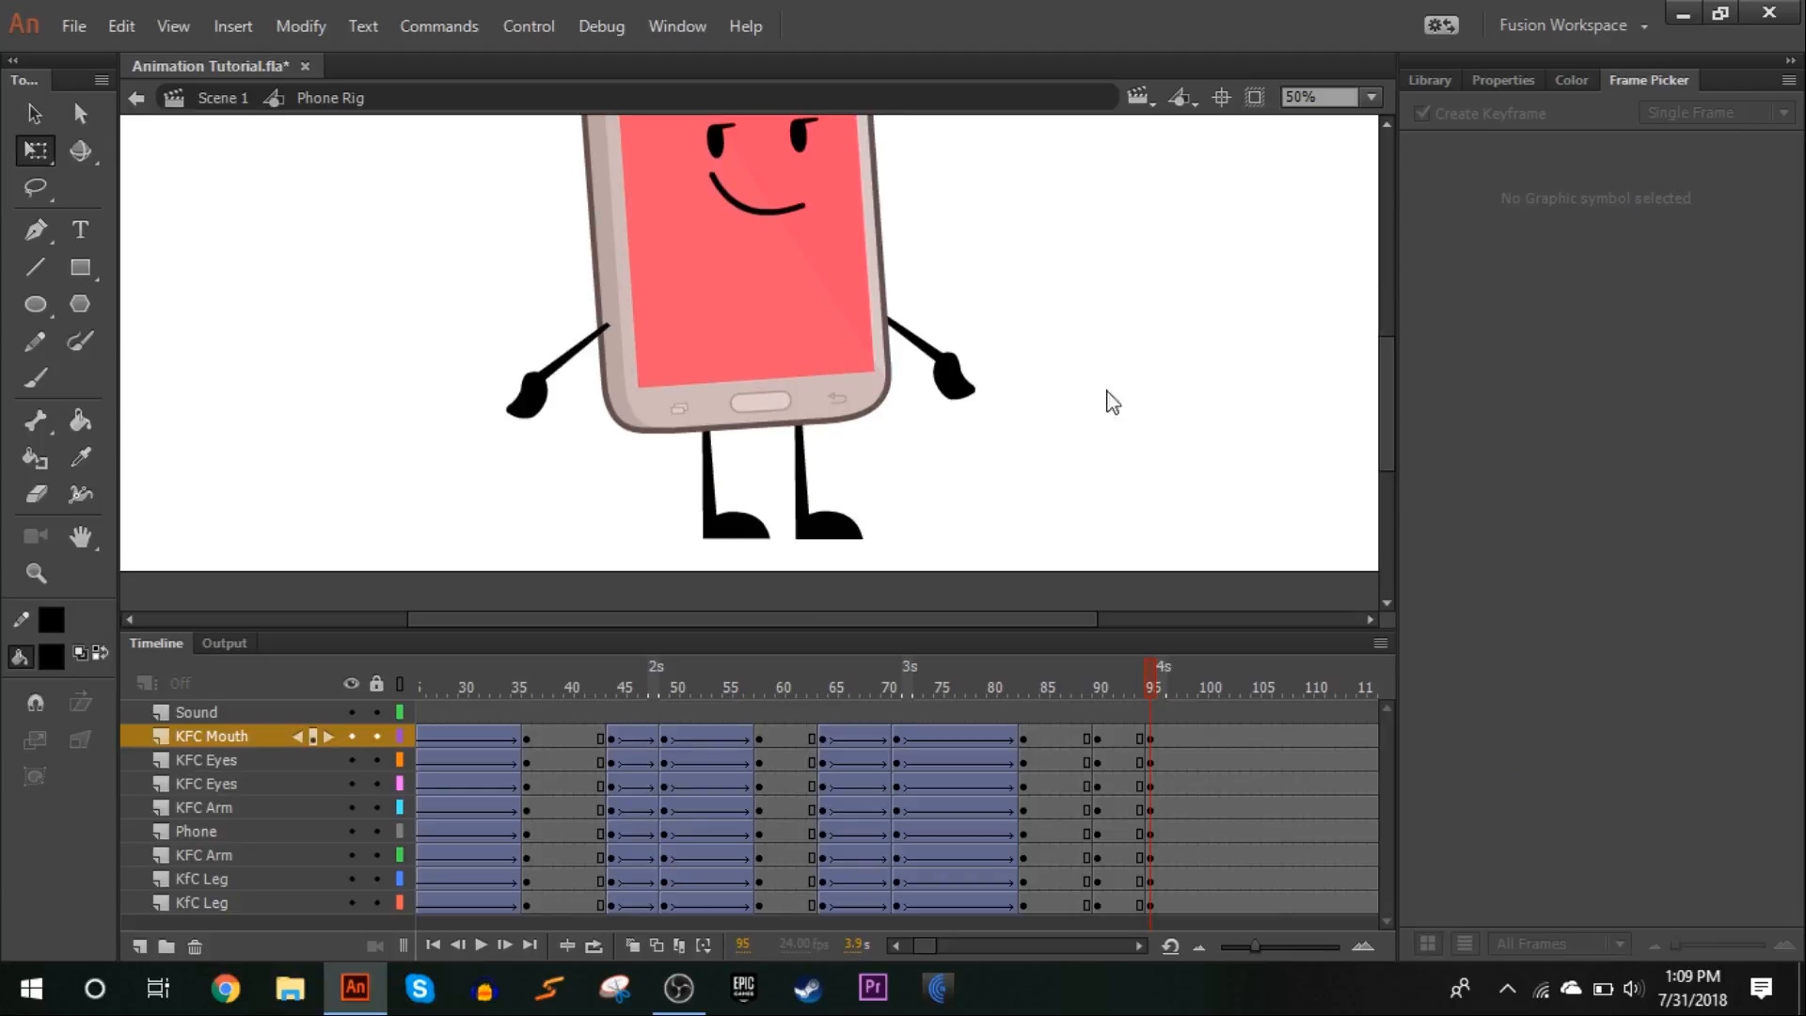
Create classic tweens from frame 90 to 95 on all character layers, adjust their classic ease and preview the motion
{"action": "left_click_drag", "start_coordinate": [1147, 680], "coordinate": [1135, 908]}
{"action": "right_click", "coordinate": [1137, 909]}
{"action": "left_click", "coordinate": [1284, 222]}
{"action": "left_click", "coordinate": [1503, 81]}
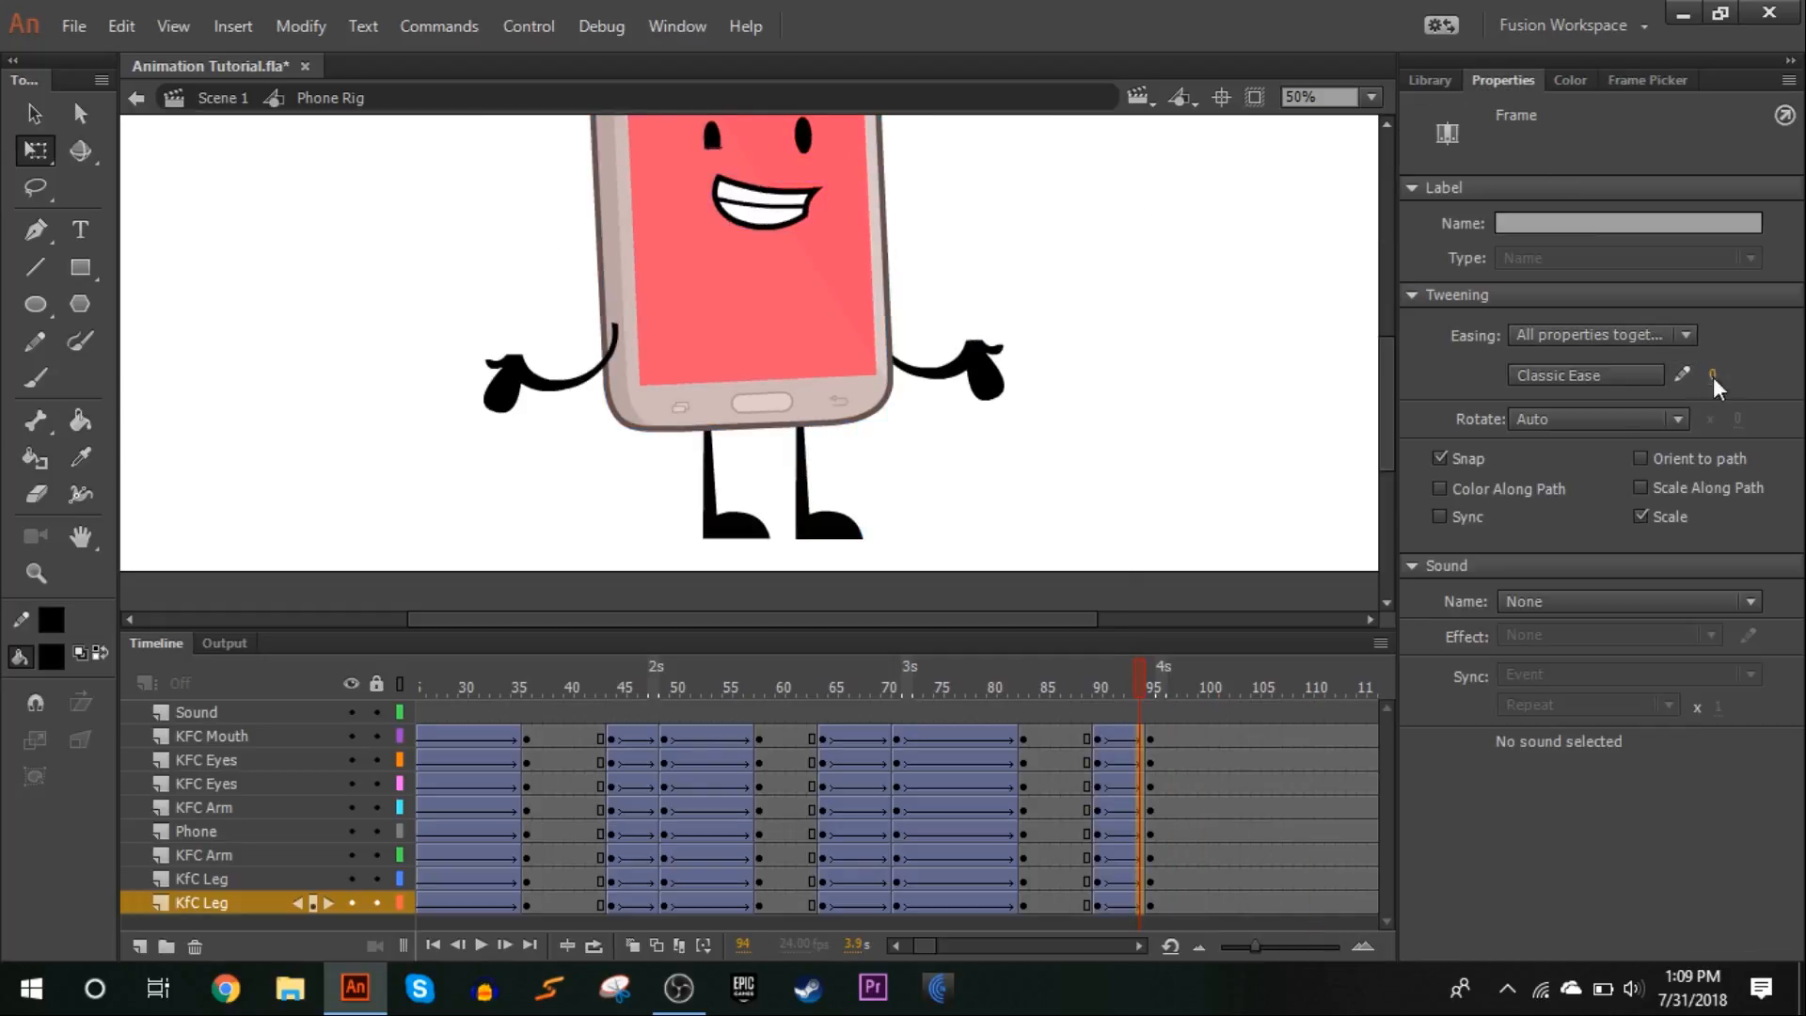
{"action": "left_click_drag", "start_coordinate": [1093, 674], "coordinate": [1270, 553]}
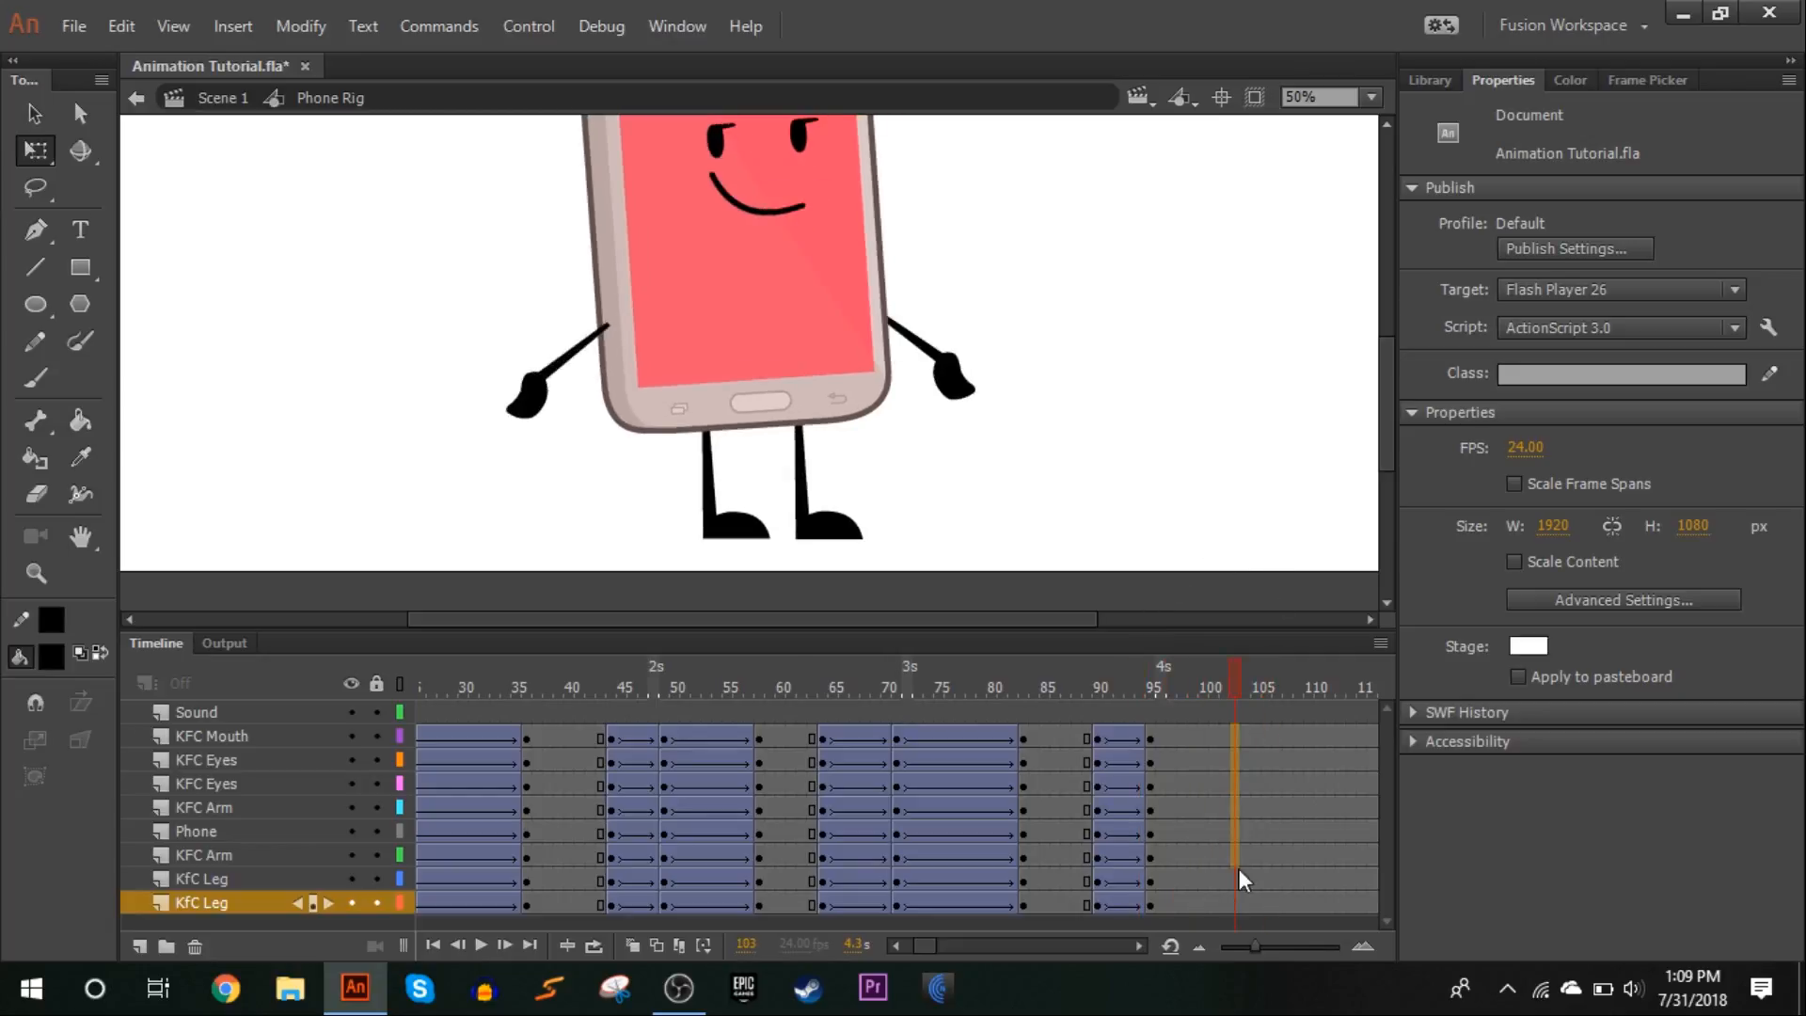
Insert keyframes at frame 103 on all character layers
{"action": "left_click_drag", "start_coordinate": [1239, 870], "coordinate": [1239, 911]}
{"action": "right_click", "coordinate": [1236, 911]}
{"action": "left_click", "coordinate": [1317, 358]}
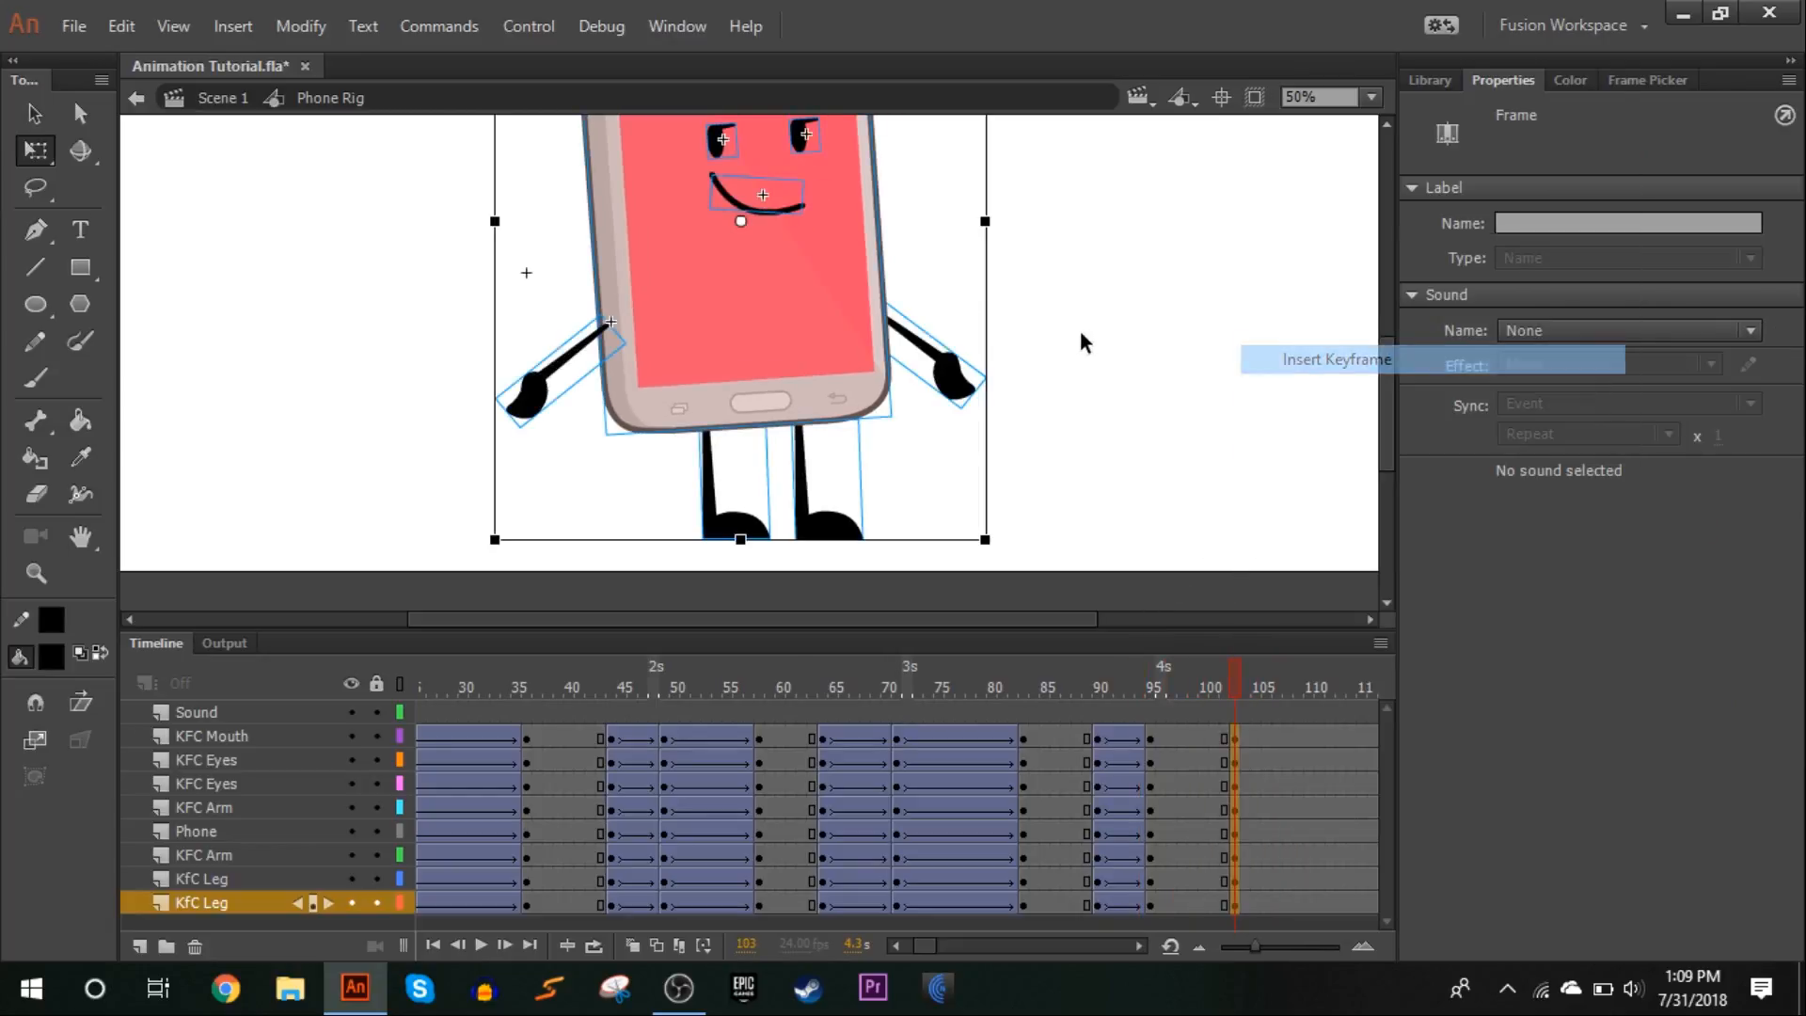
At frame 103, skew the legs slightly further left and rotate the body, face and arms slightly counter-clockwise around a pivot between the legs
{"action": "left_click", "coordinate": [1088, 331]}
{"action": "left_click", "coordinate": [810, 453]}
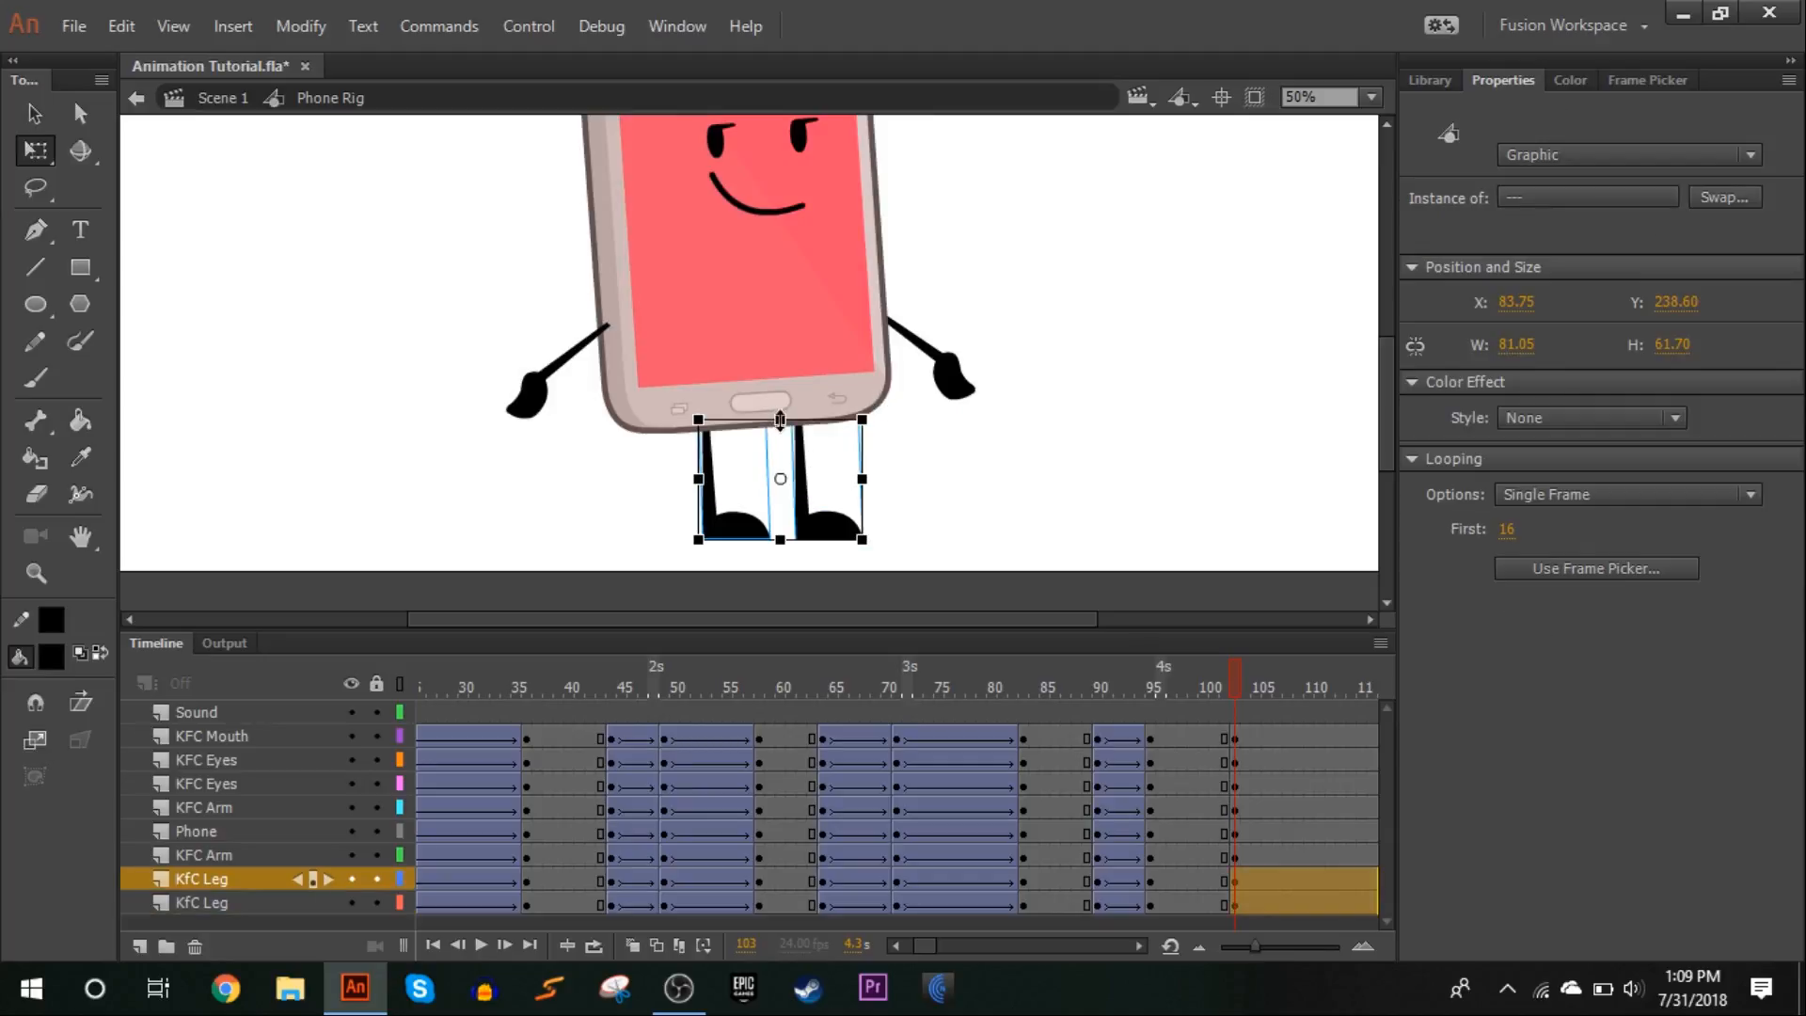
{"action": "left_click_drag", "start_coordinate": [809, 421], "coordinate": [805, 420]}
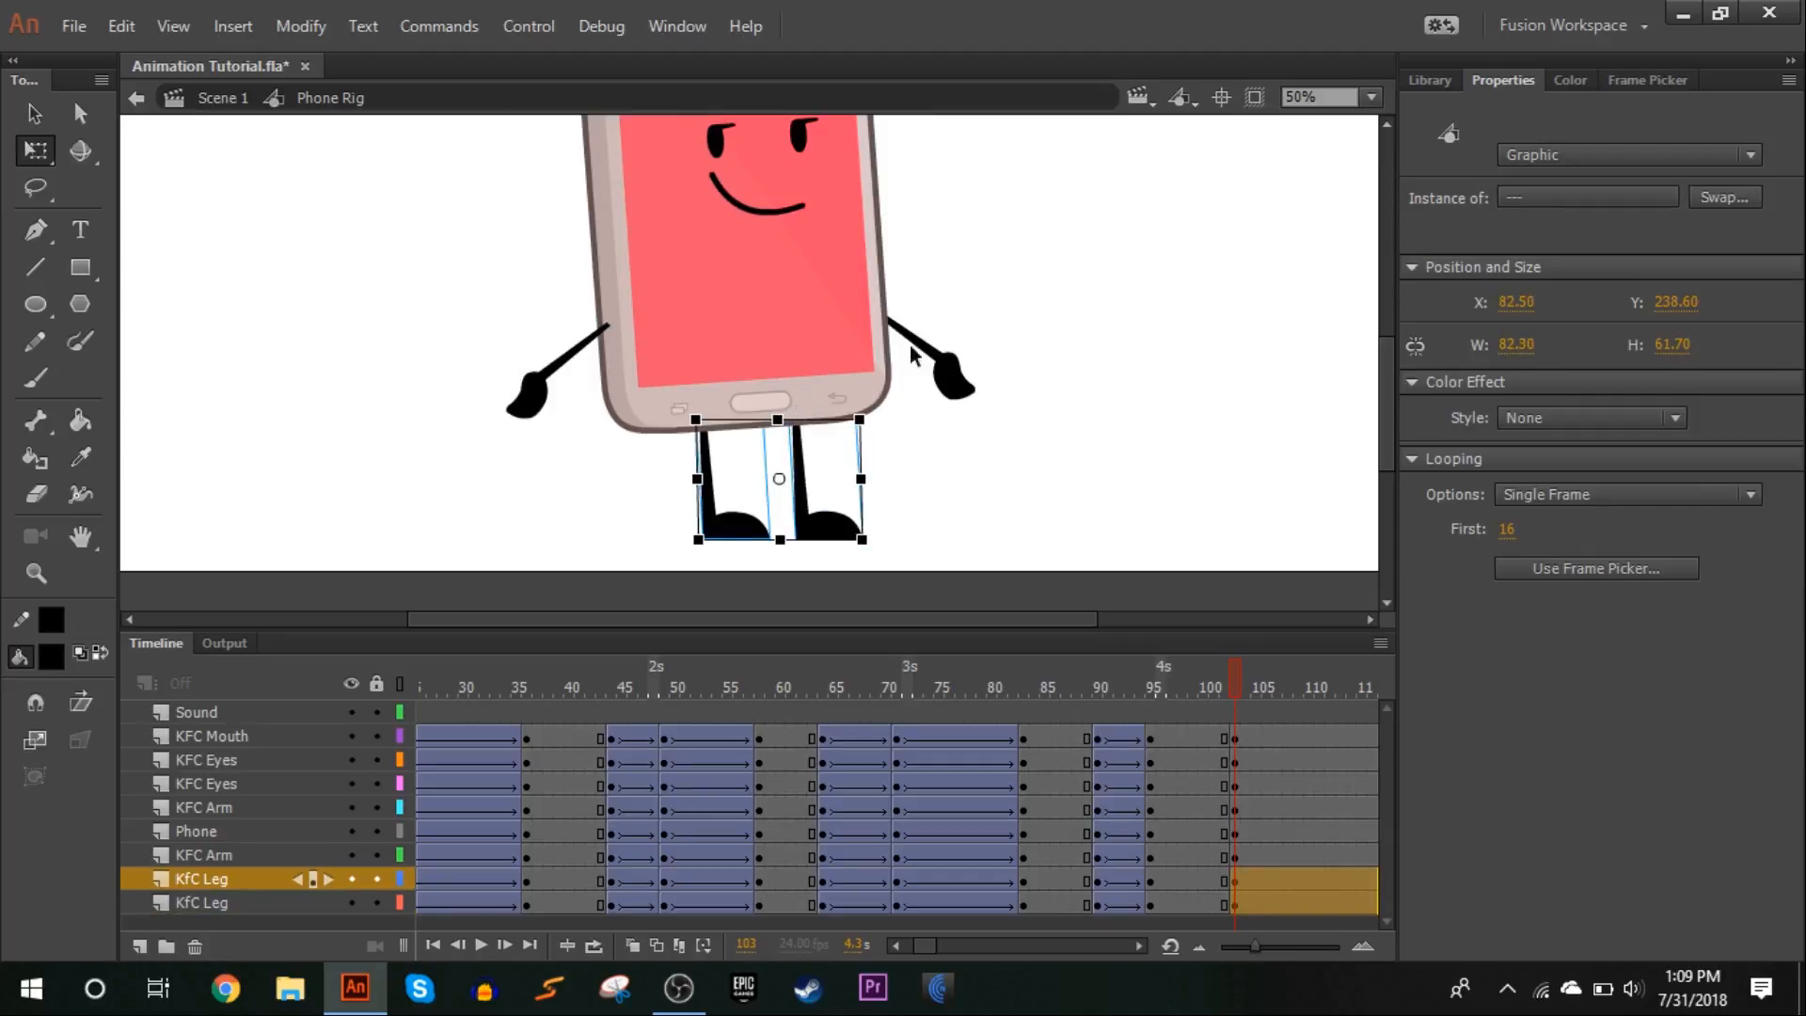
{"action": "left_click_drag", "start_coordinate": [913, 352], "coordinate": [595, 141]}
{"action": "left_click_drag", "start_coordinate": [759, 419], "coordinate": [763, 495]}
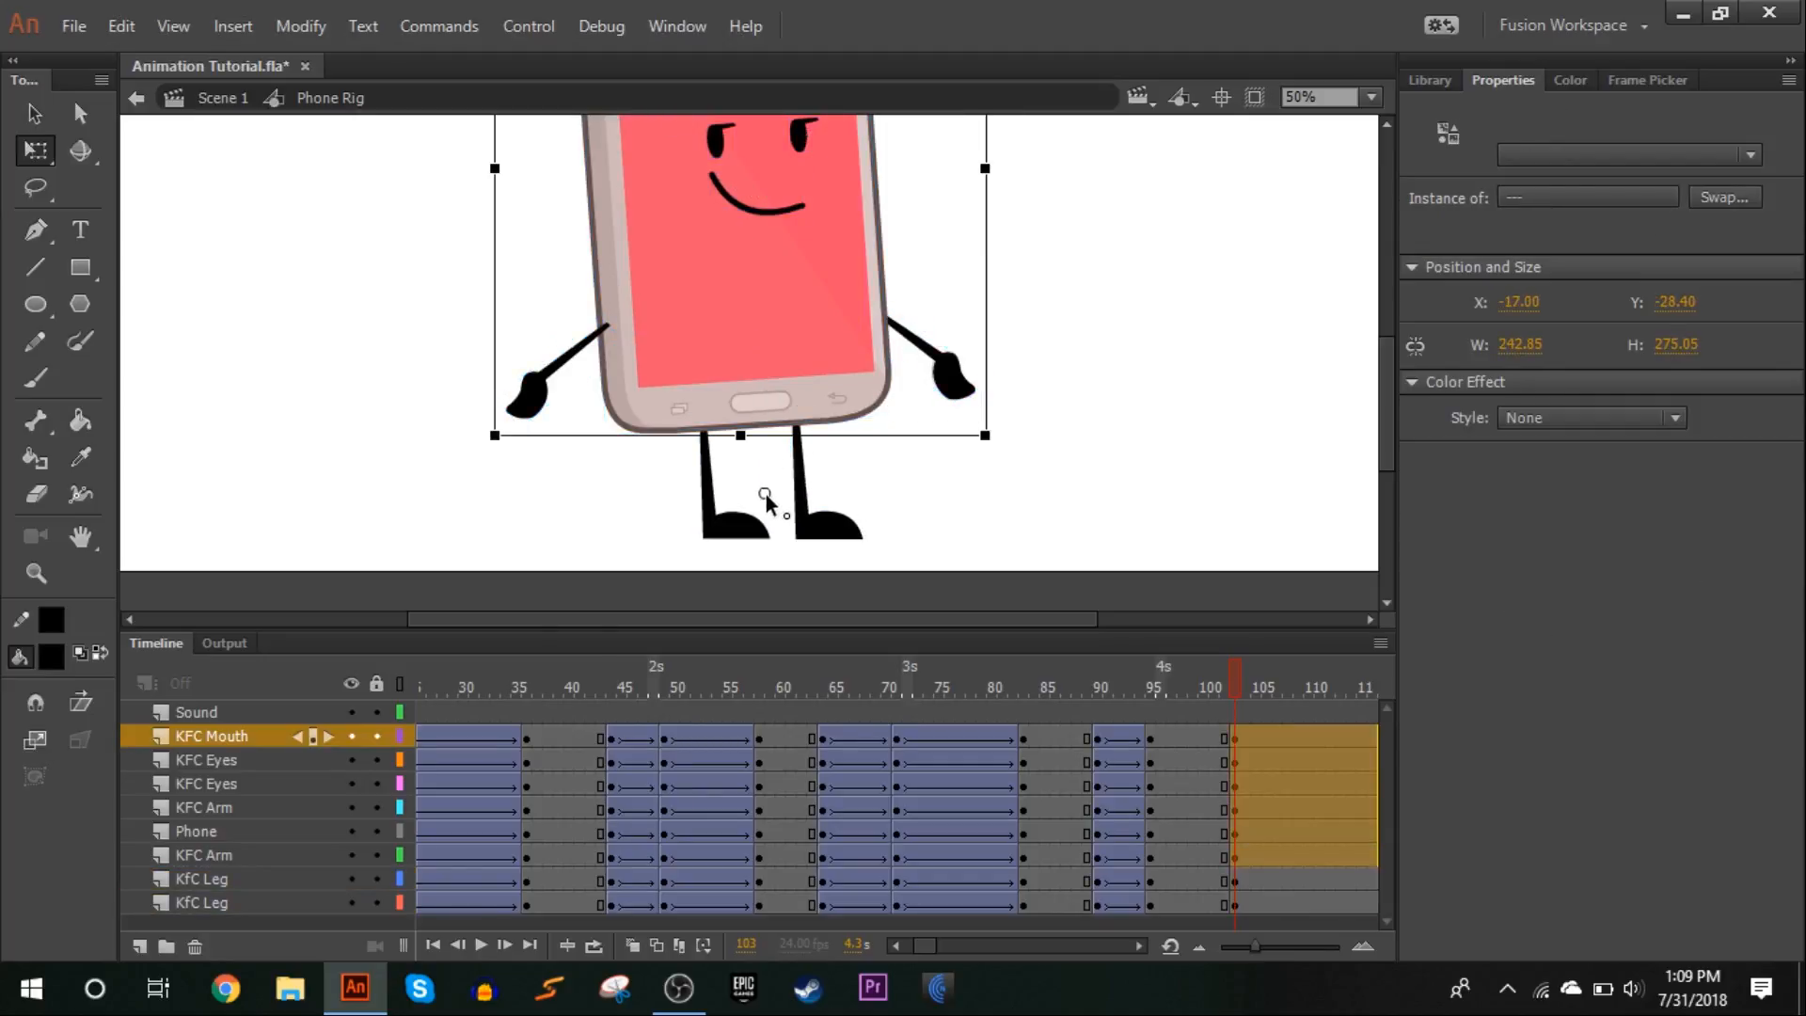
{"action": "left_click_drag", "start_coordinate": [988, 461], "coordinate": [1023, 447]}
{"action": "left_click", "coordinate": [1019, 440]}
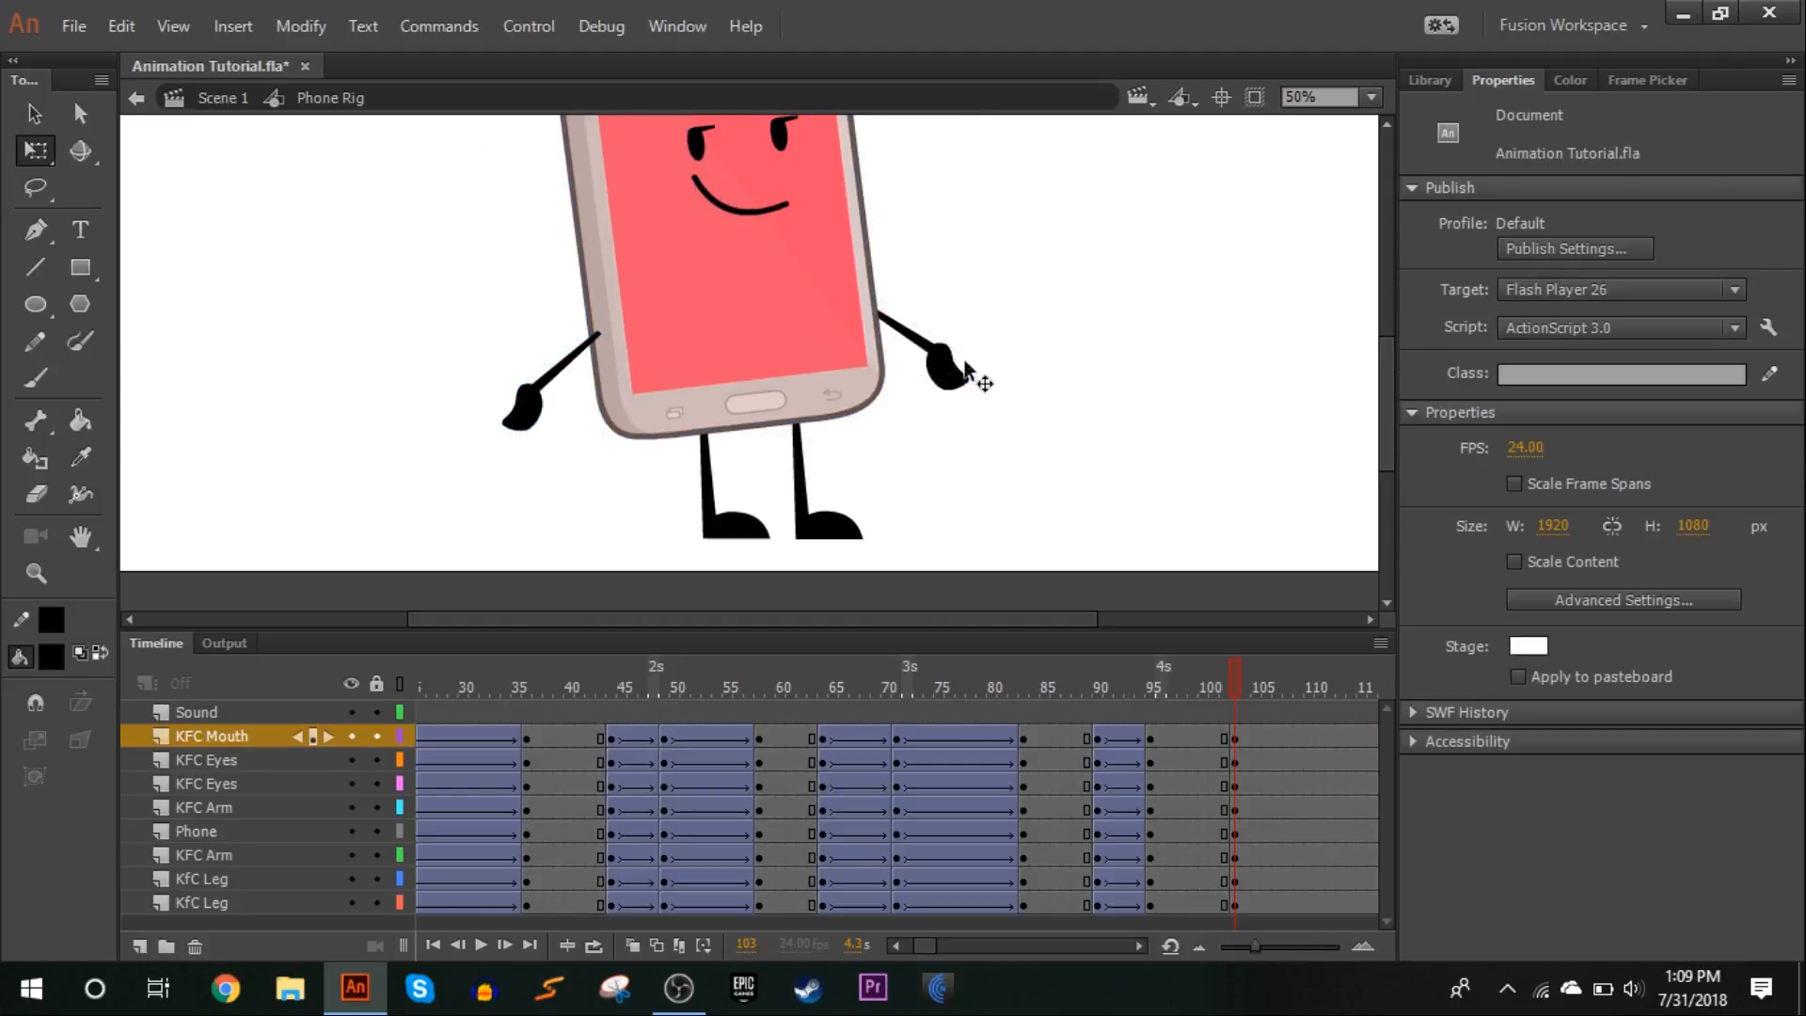
At frame 103, rotate both arms slightly so that the hands hang closer to the body
{"action": "left_click", "coordinate": [943, 365]}
{"action": "left_click_drag", "start_coordinate": [1003, 376], "coordinate": [994, 390]}
{"action": "left_click", "coordinate": [515, 414]}
{"action": "left_click_drag", "start_coordinate": [534, 477], "coordinate": [553, 483]}
{"action": "left_click", "coordinate": [402, 358]}
Create classic tweens from frame 95 to 103 on all character layers with classic ease 100 out, and preview the motion
{"action": "left_click_drag", "start_coordinate": [1156, 746], "coordinate": [1213, 901]}
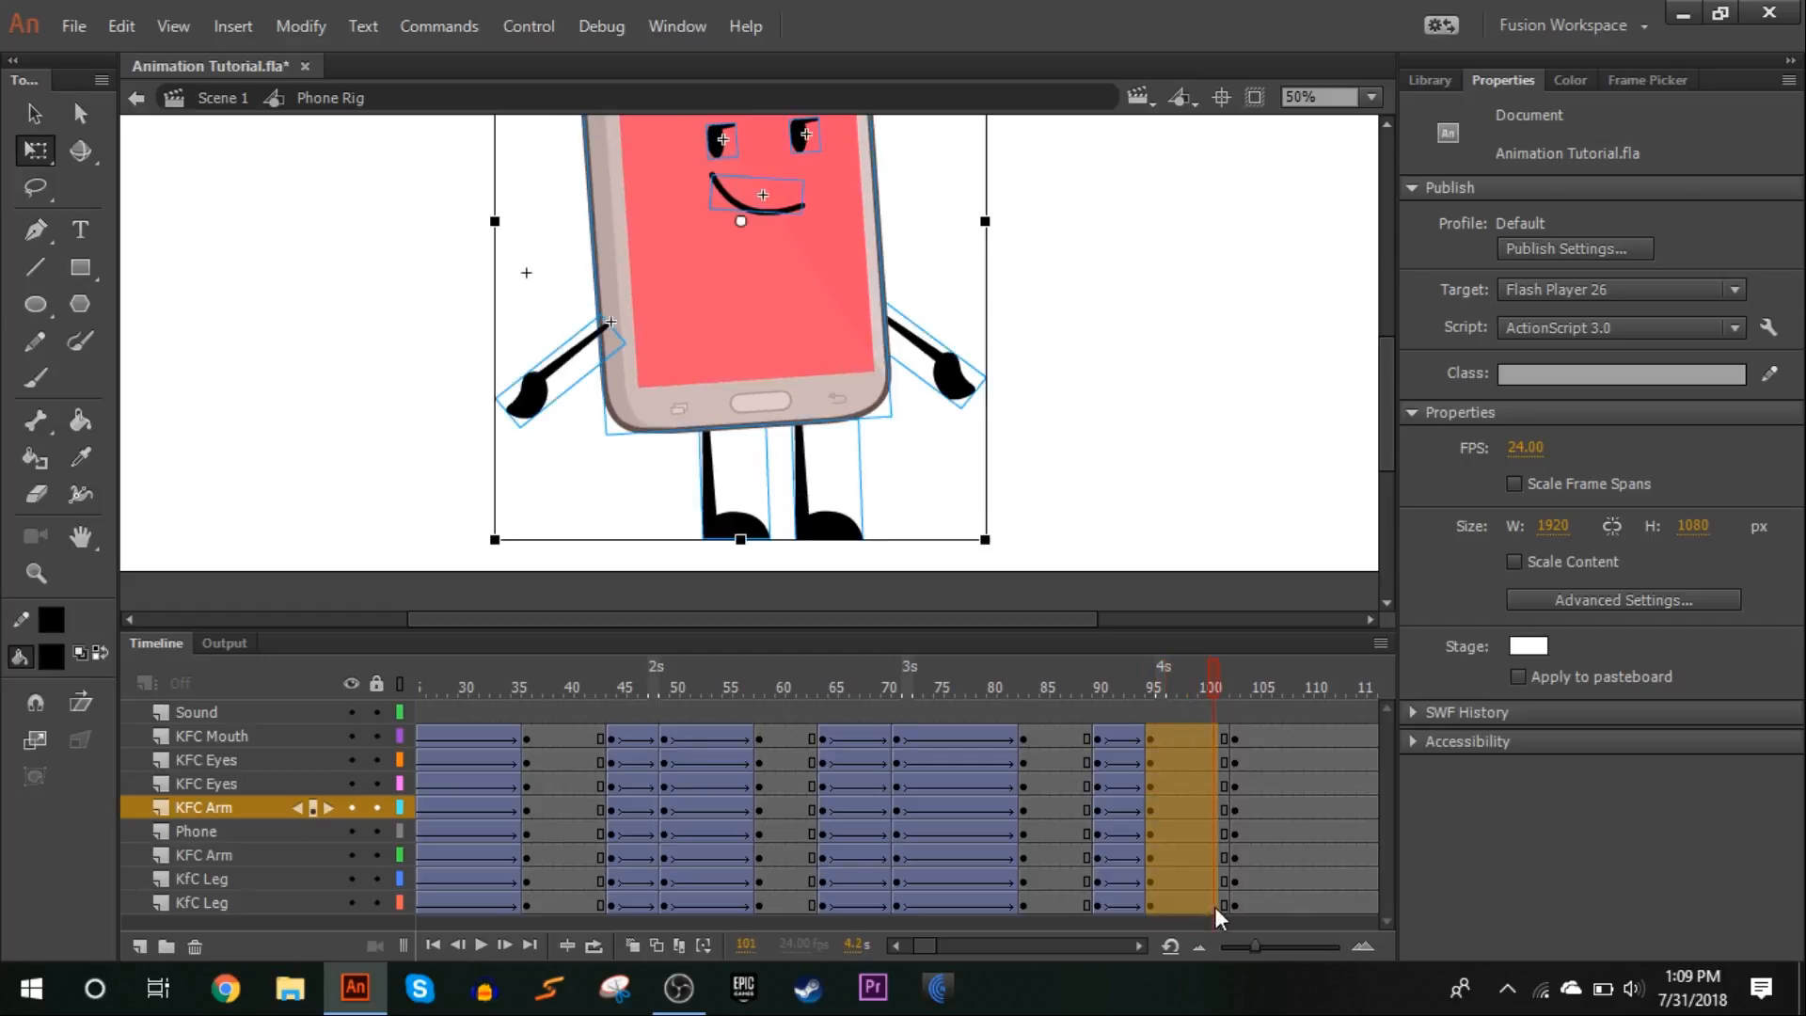
{"action": "right_click", "coordinate": [1213, 901]}
{"action": "left_click", "coordinate": [1370, 182]}
{"action": "left_click", "coordinate": [1580, 392]}
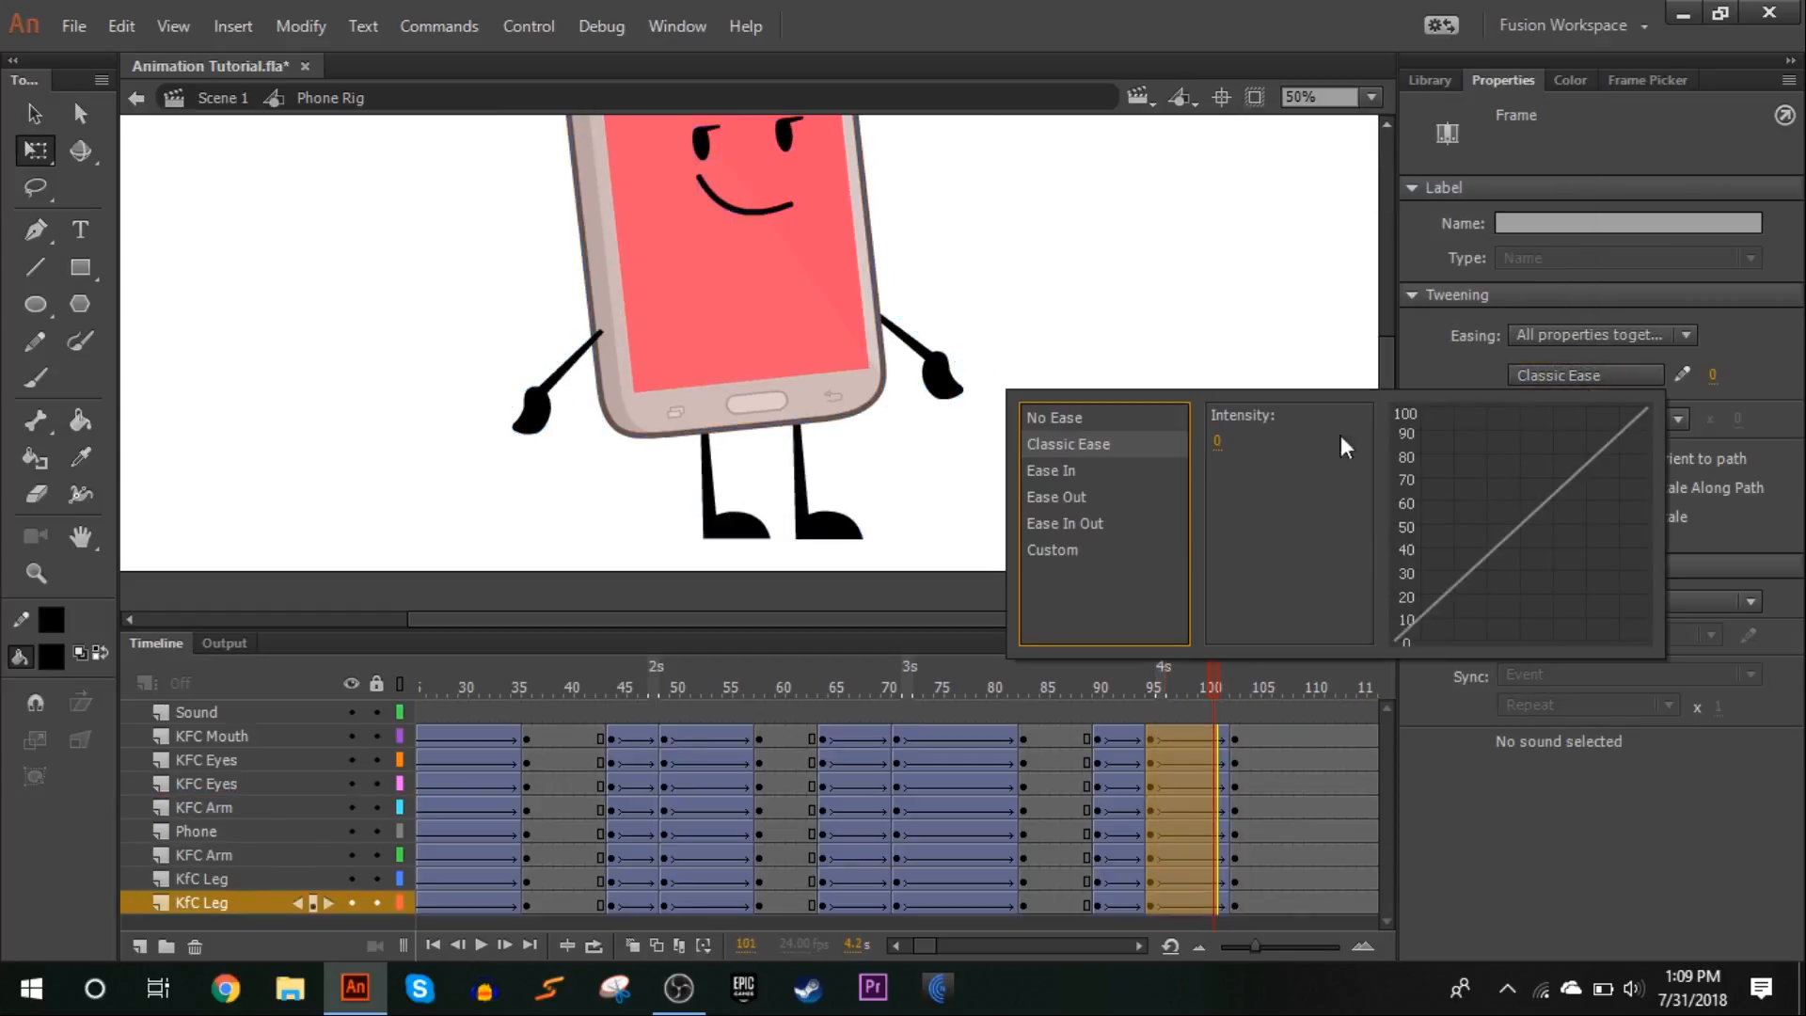
{"action": "left_click_drag", "start_coordinate": [1221, 452], "coordinate": [1437, 441]}
{"action": "left_click_drag", "start_coordinate": [1042, 689], "coordinate": [1243, 518]}
{"action": "left_click", "coordinate": [1371, 97]}
{"action": "left_click", "coordinate": [1342, 125]}
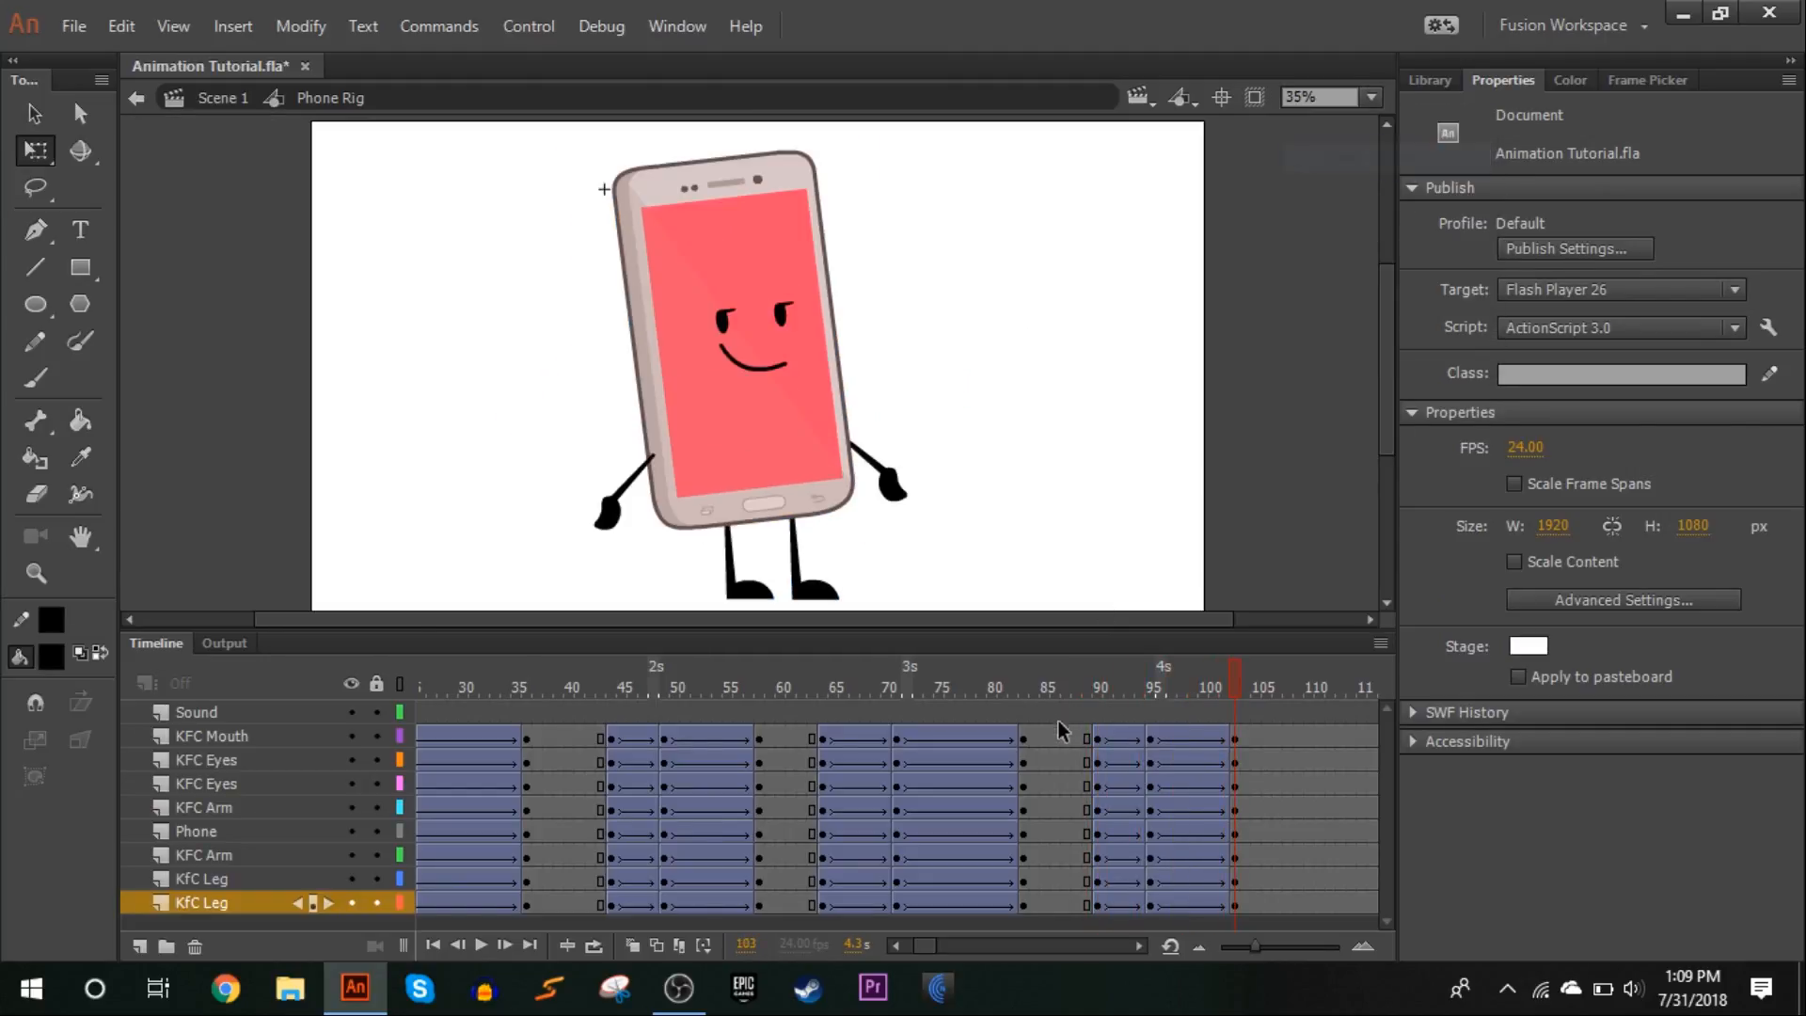
{"action": "left_click", "coordinate": [1075, 687]}
{"action": "left_click_drag", "start_coordinate": [611, 688], "coordinate": [784, 601]}
Insert in-between keyframes at frame 99 on all character layers, move them to frame 112 and remove their classic tween
{"action": "left_click_drag", "start_coordinate": [1092, 657], "coordinate": [875, 747]}
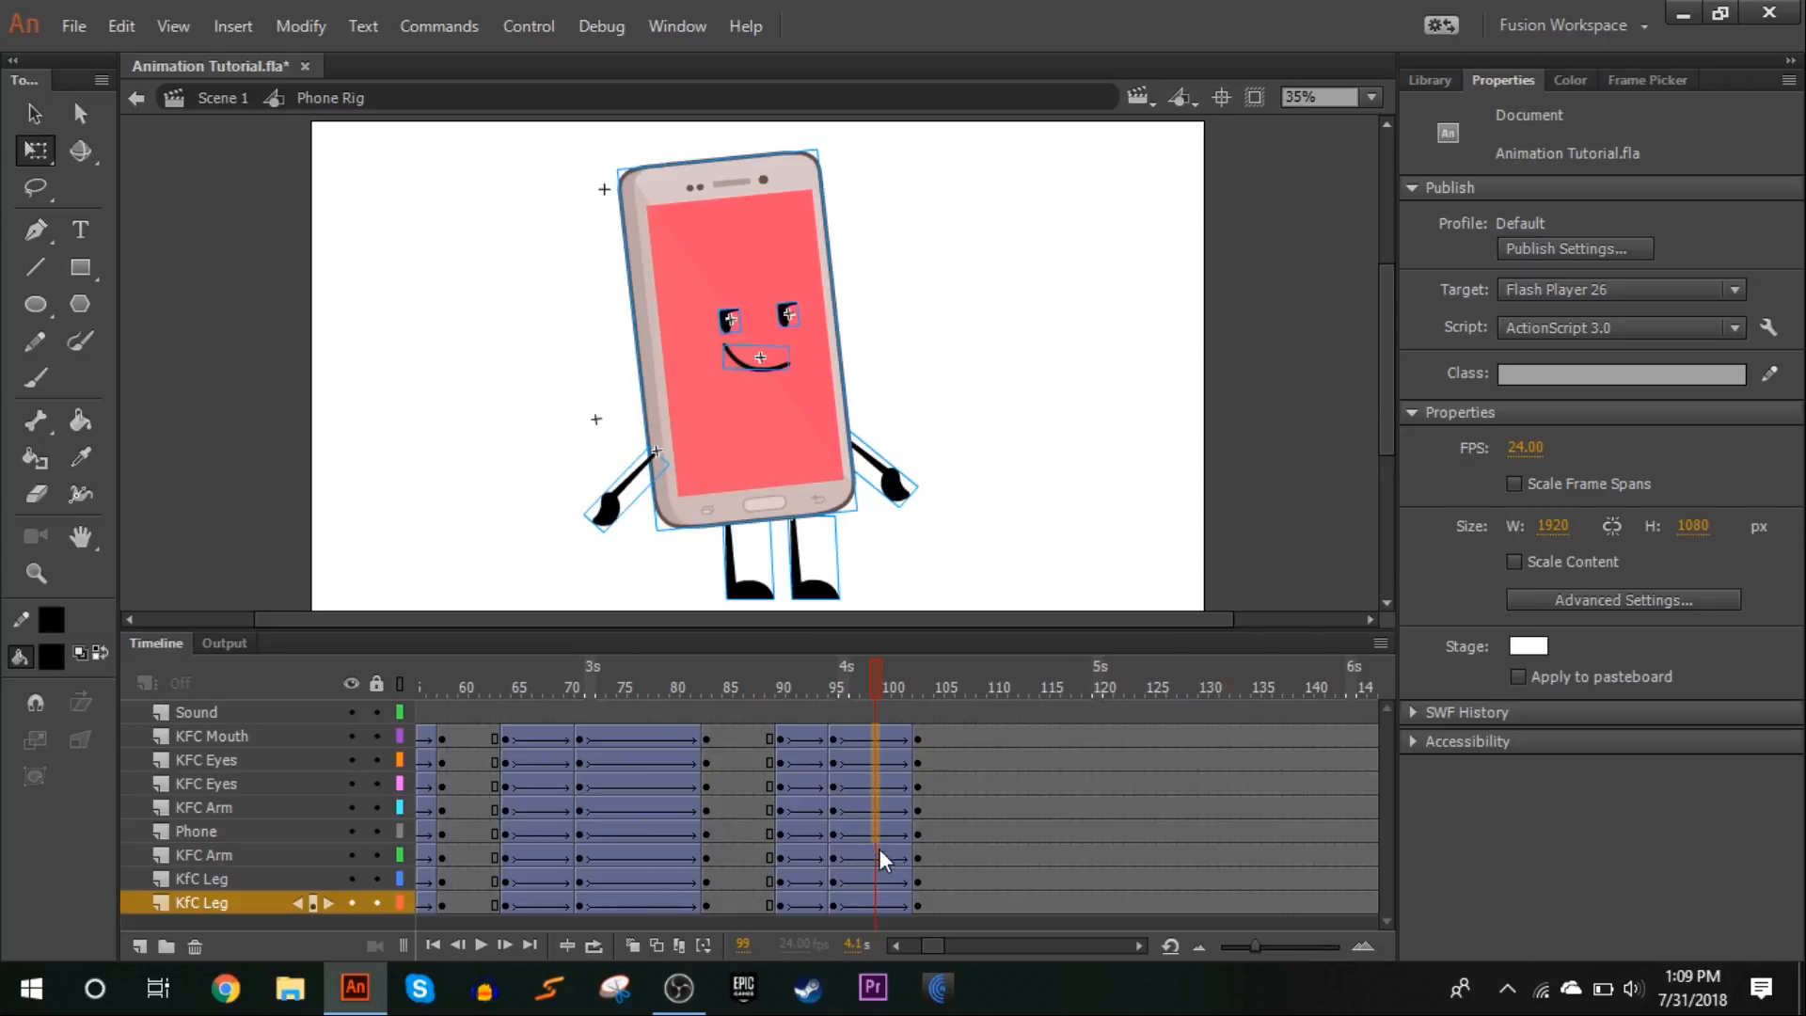
{"action": "right_click", "coordinate": [876, 906]}
{"action": "left_click", "coordinate": [1011, 361]}
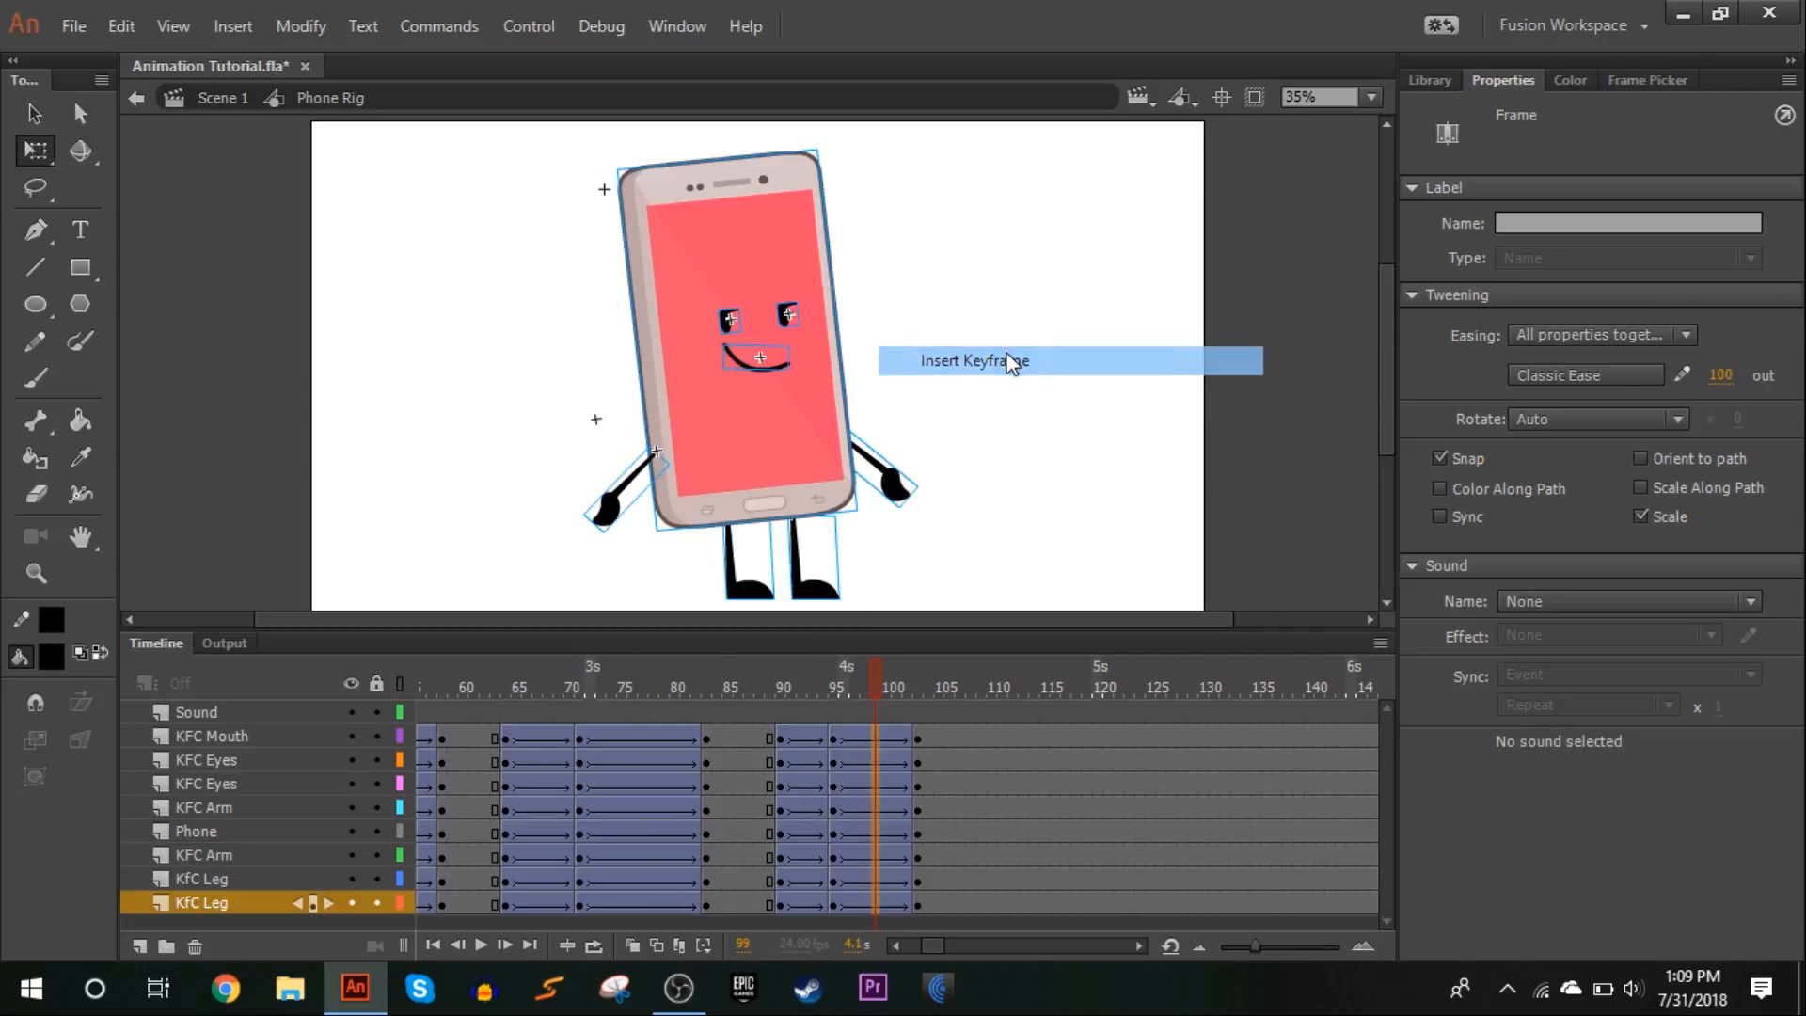
{"action": "left_click_drag", "start_coordinate": [876, 794], "coordinate": [1016, 775]}
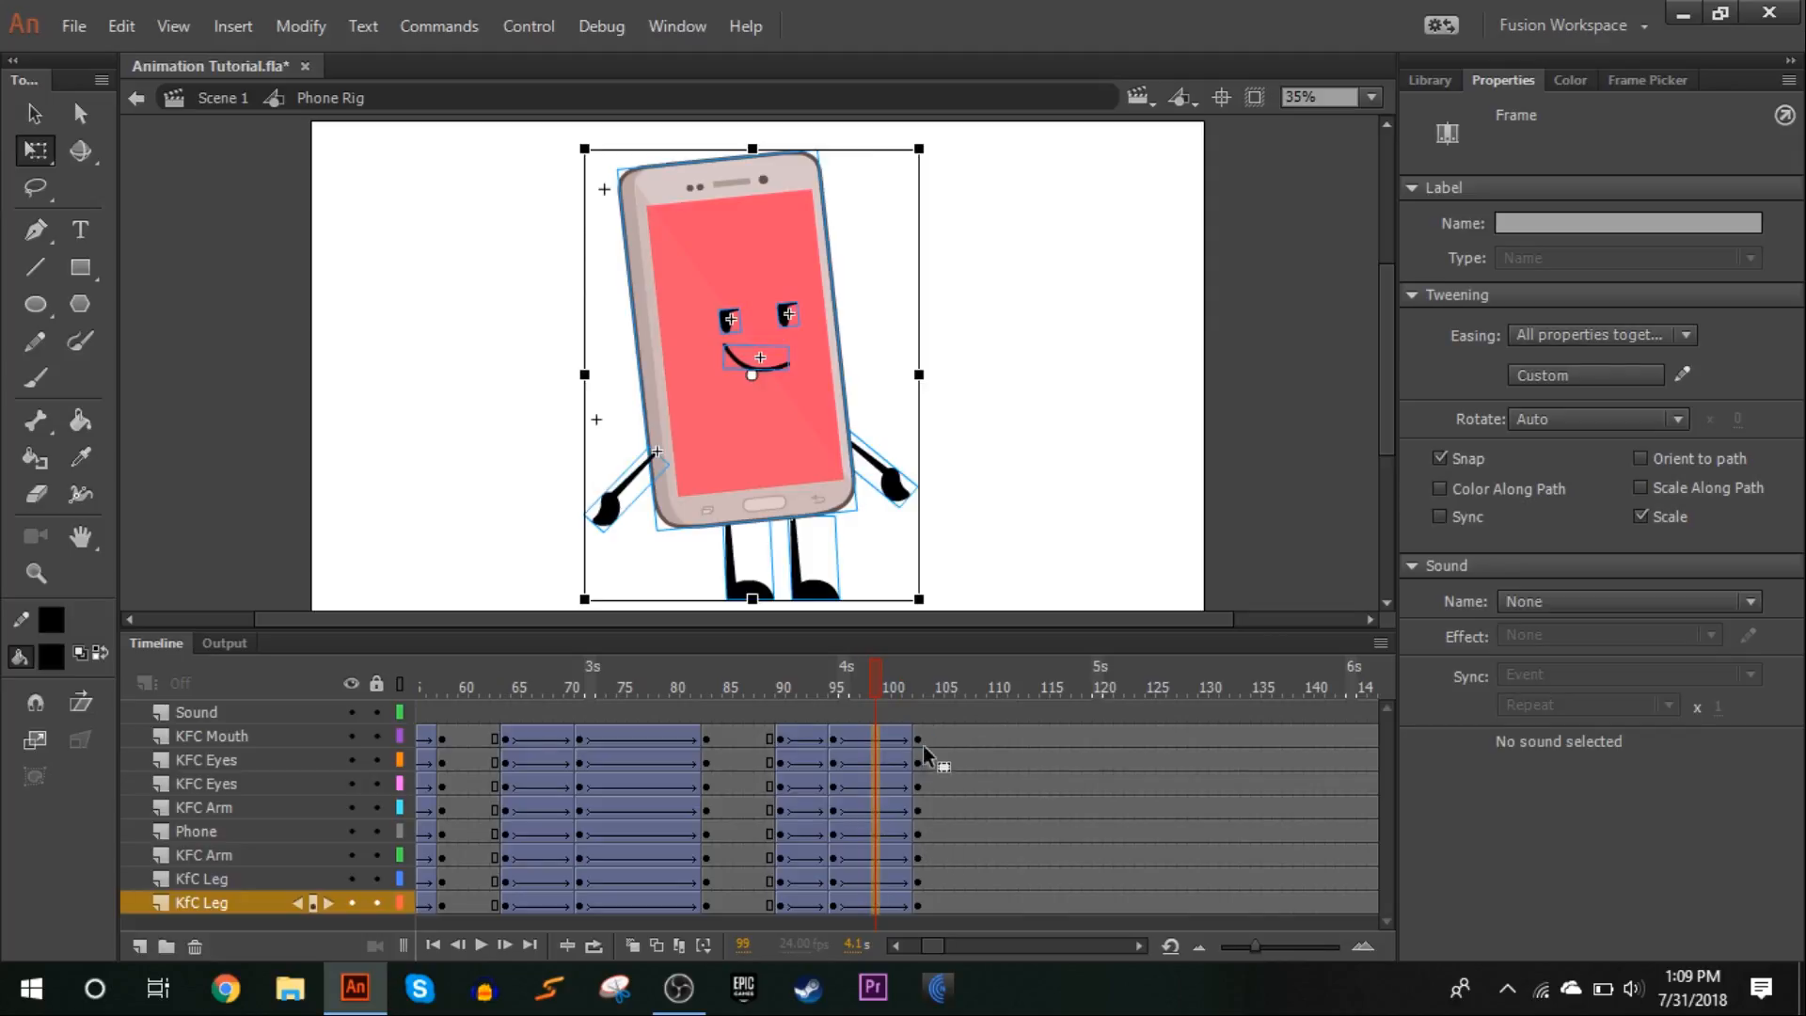
{"action": "right_click", "coordinate": [1026, 762]}
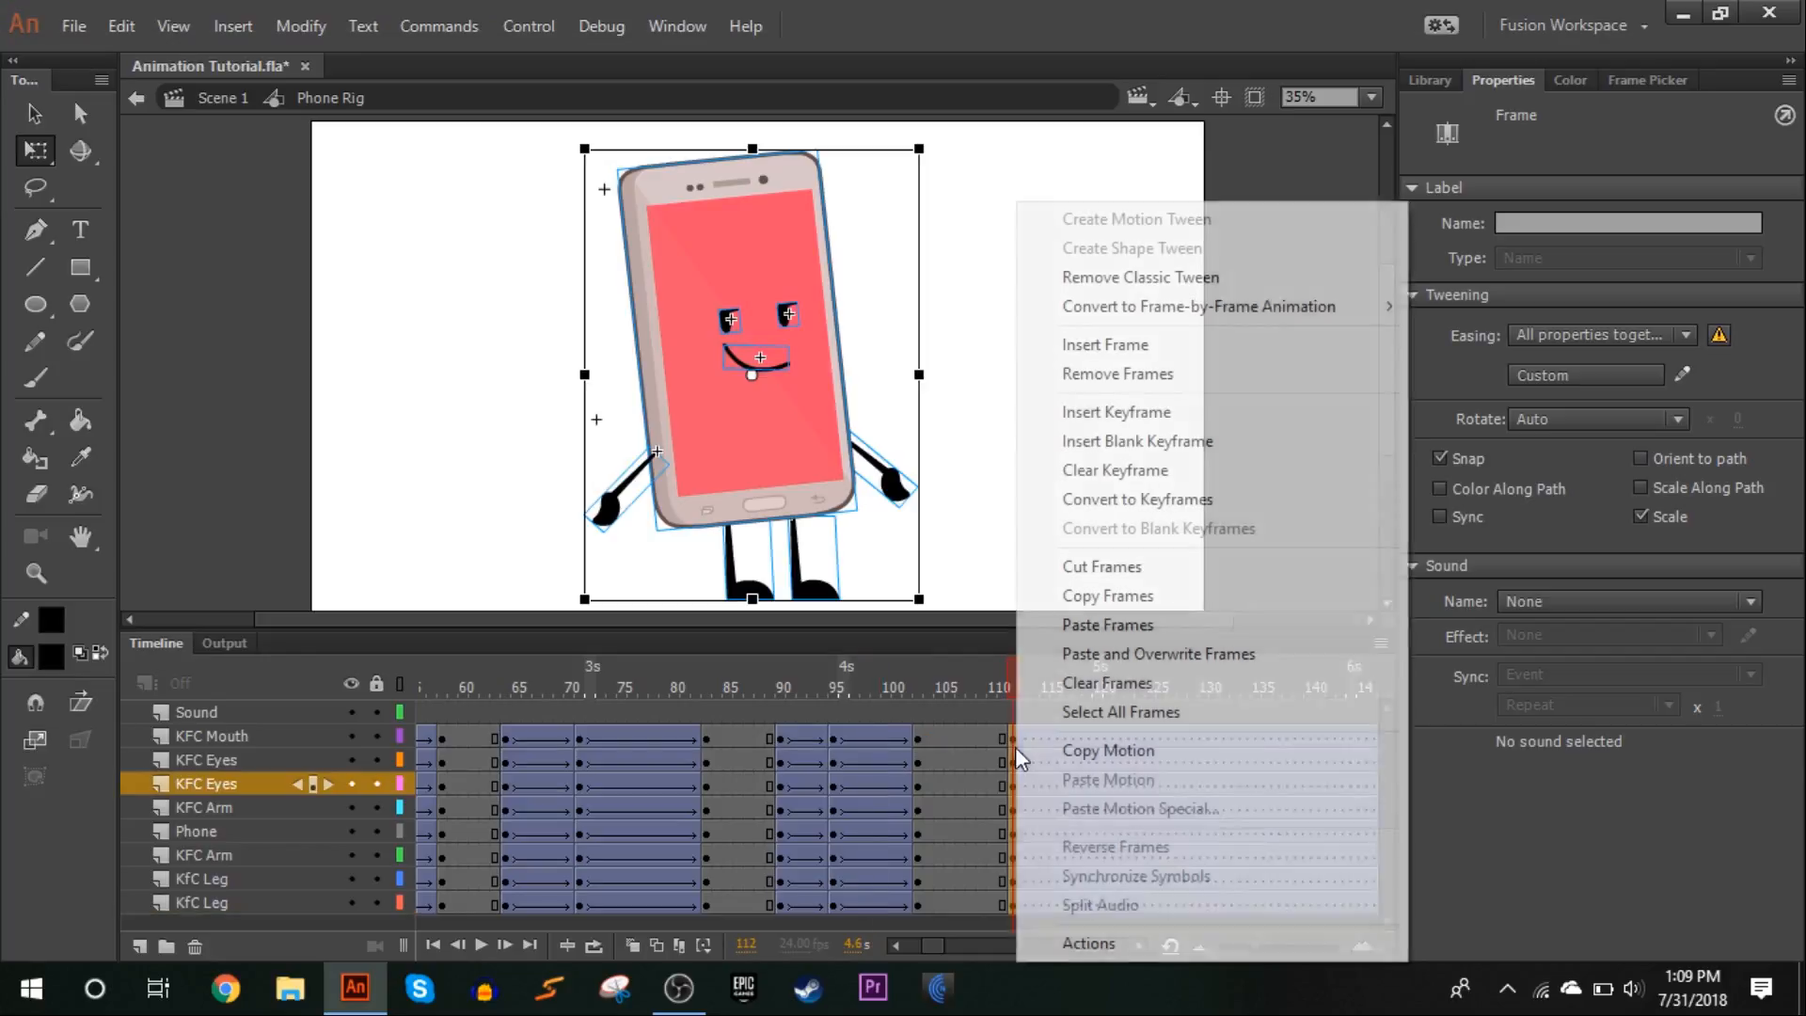
{"action": "left_click", "coordinate": [1138, 278]}
{"action": "left_click_drag", "start_coordinate": [809, 677], "coordinate": [1021, 597]}
Create classic tweens from frame 103 to 112 on all character layers with Quad Ease In Out, and preview the motion
{"action": "left_click", "coordinate": [920, 742]}
{"action": "left_click_drag", "start_coordinate": [927, 750], "coordinate": [992, 908]}
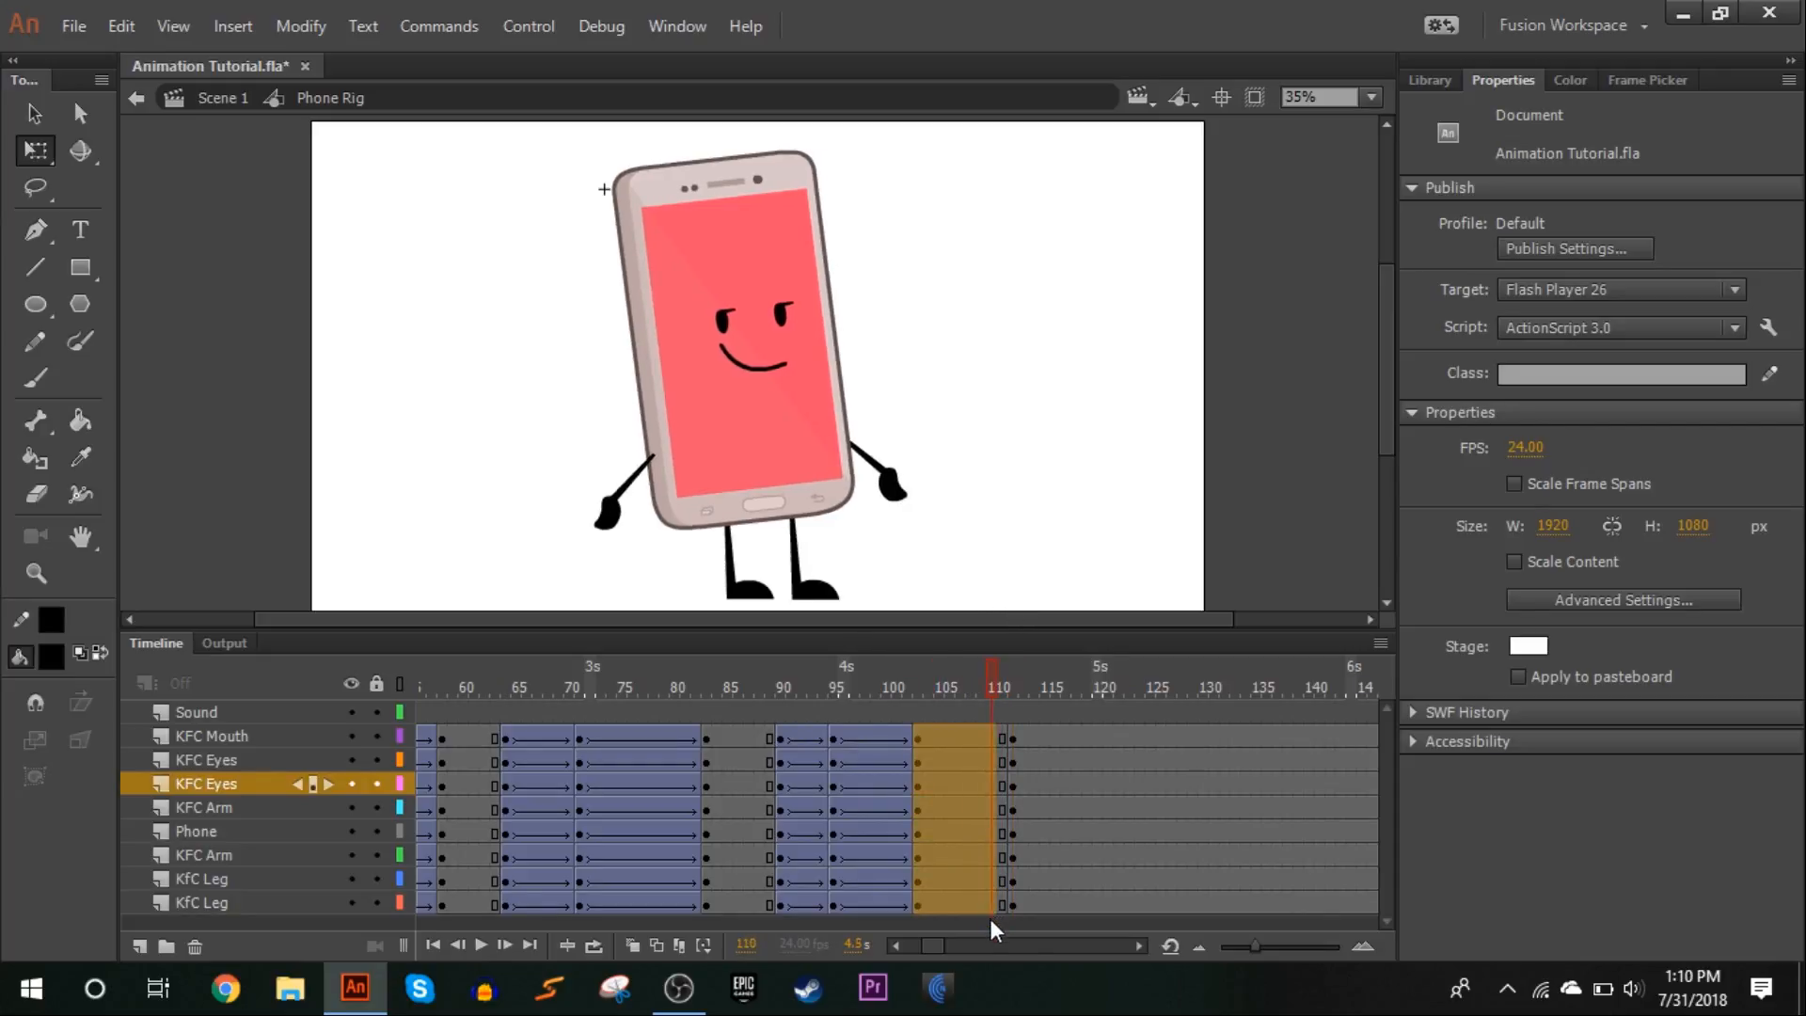
{"action": "right_click", "coordinate": [971, 871]}
{"action": "left_click", "coordinate": [1055, 176]}
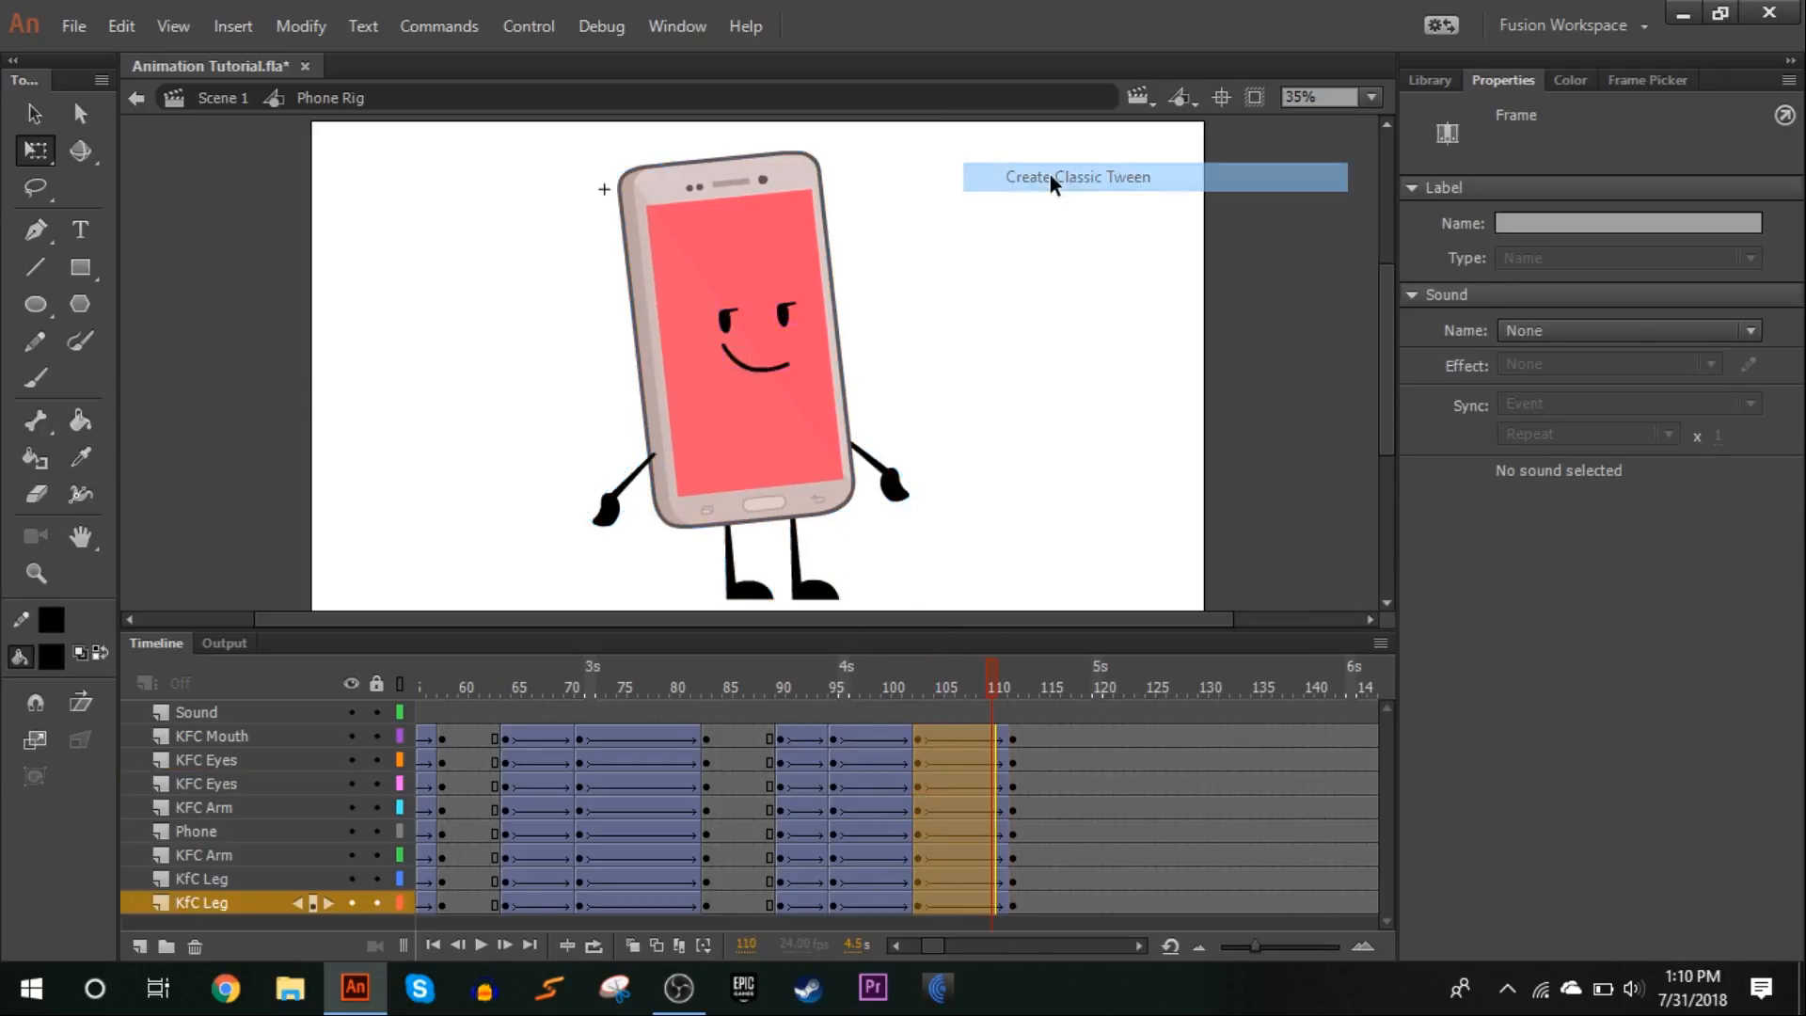
{"action": "left_click", "coordinate": [1530, 374]}
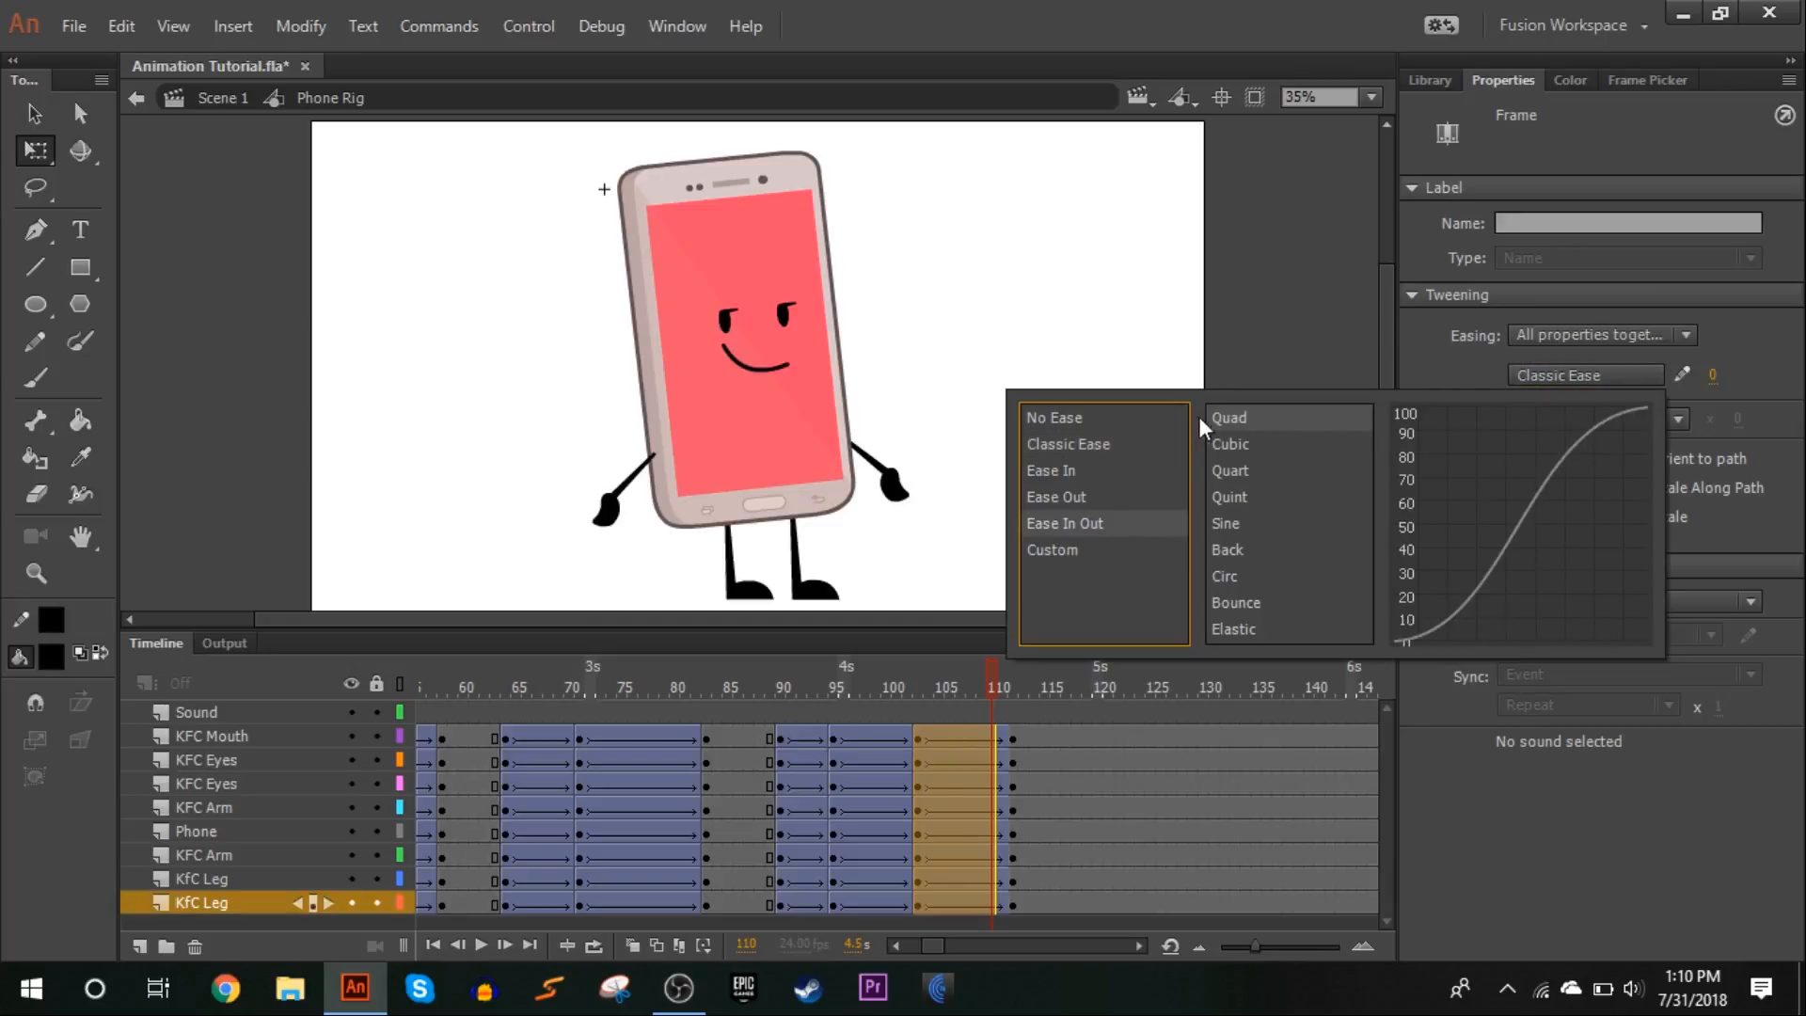
{"action": "double_click", "coordinate": [1240, 415]}
{"action": "left_click", "coordinate": [1240, 414]}
{"action": "left_click", "coordinate": [772, 677]}
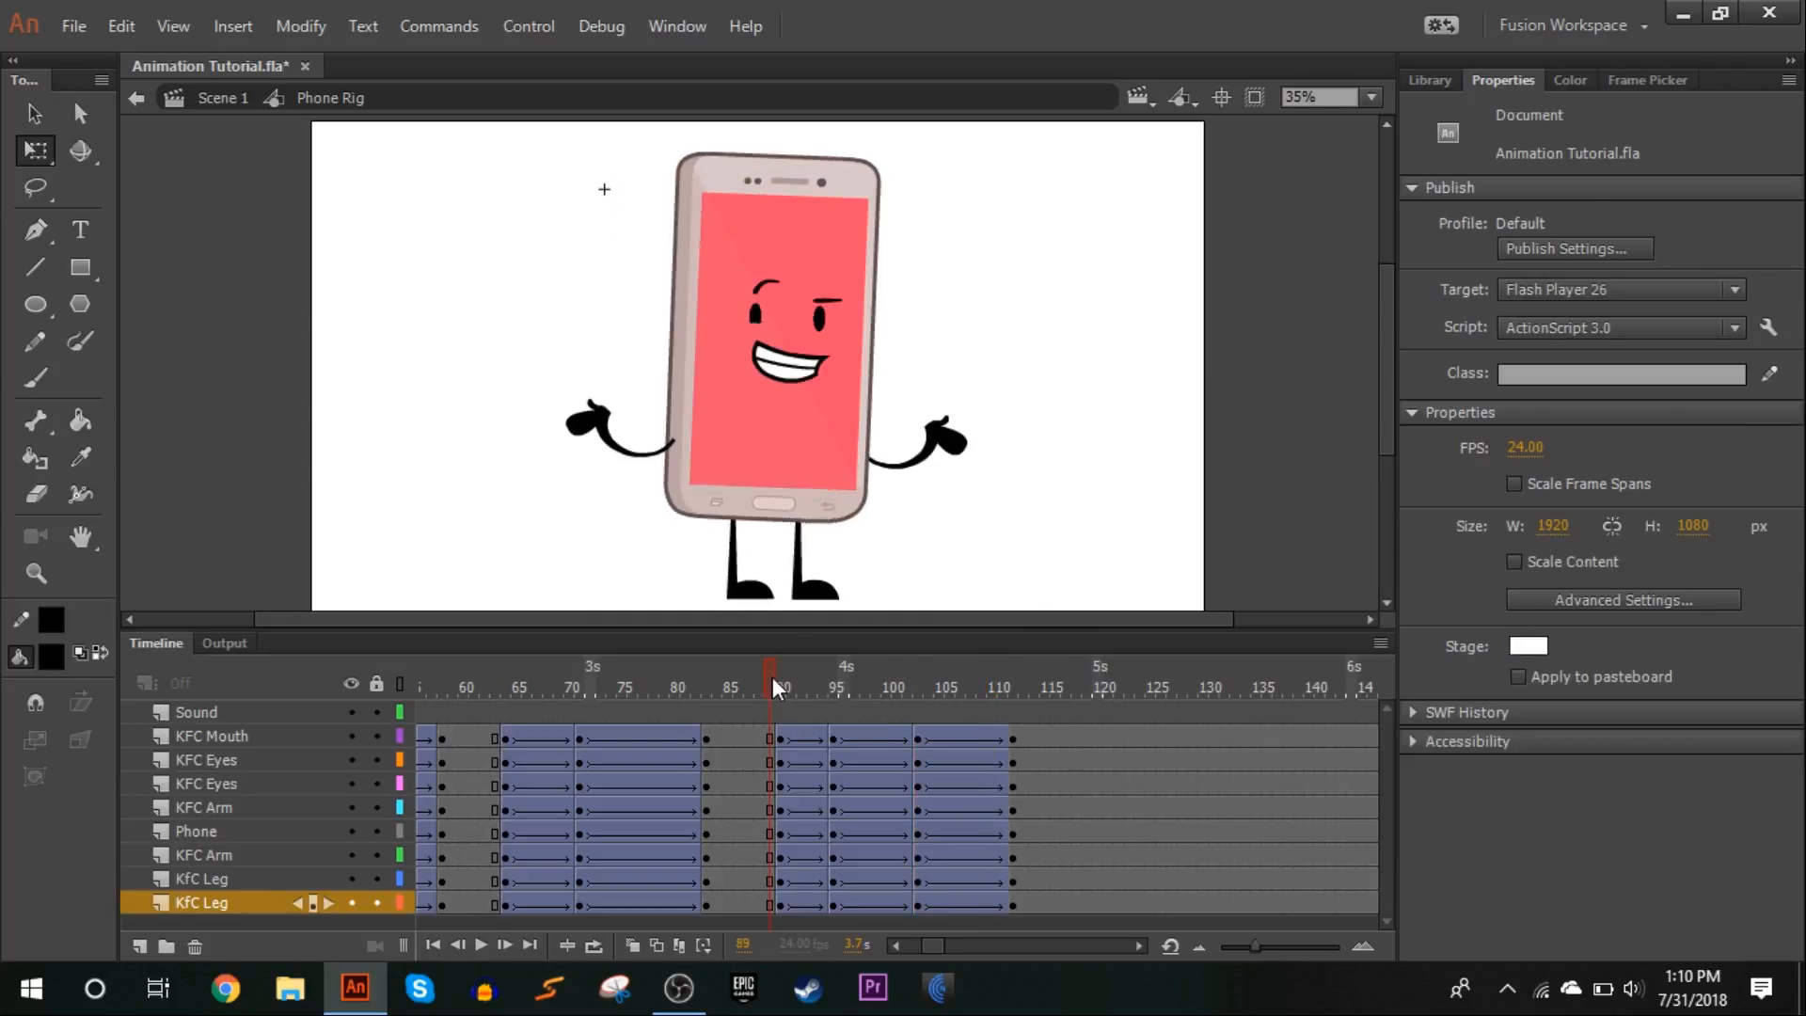
{"action": "left_click", "coordinate": [480, 944]}
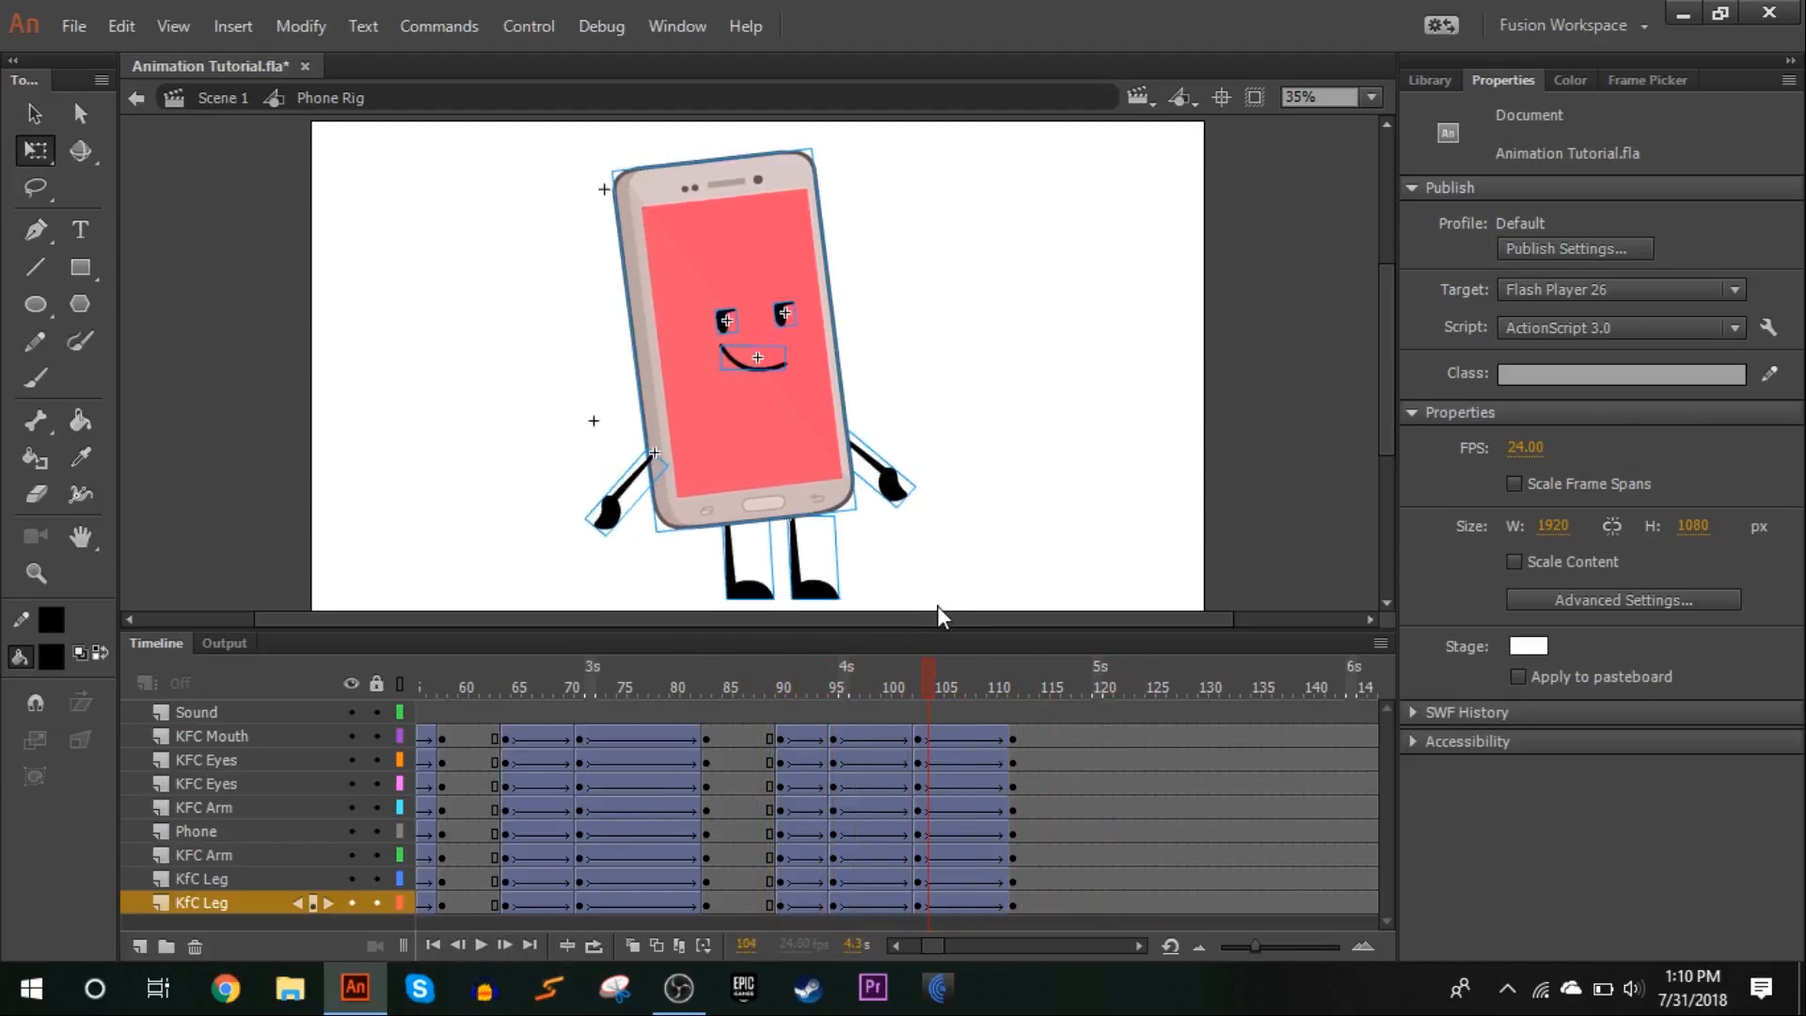
{"action": "left_click", "coordinate": [810, 659]}
{"action": "left_click_drag", "start_coordinate": [811, 655], "coordinate": [1018, 589]}
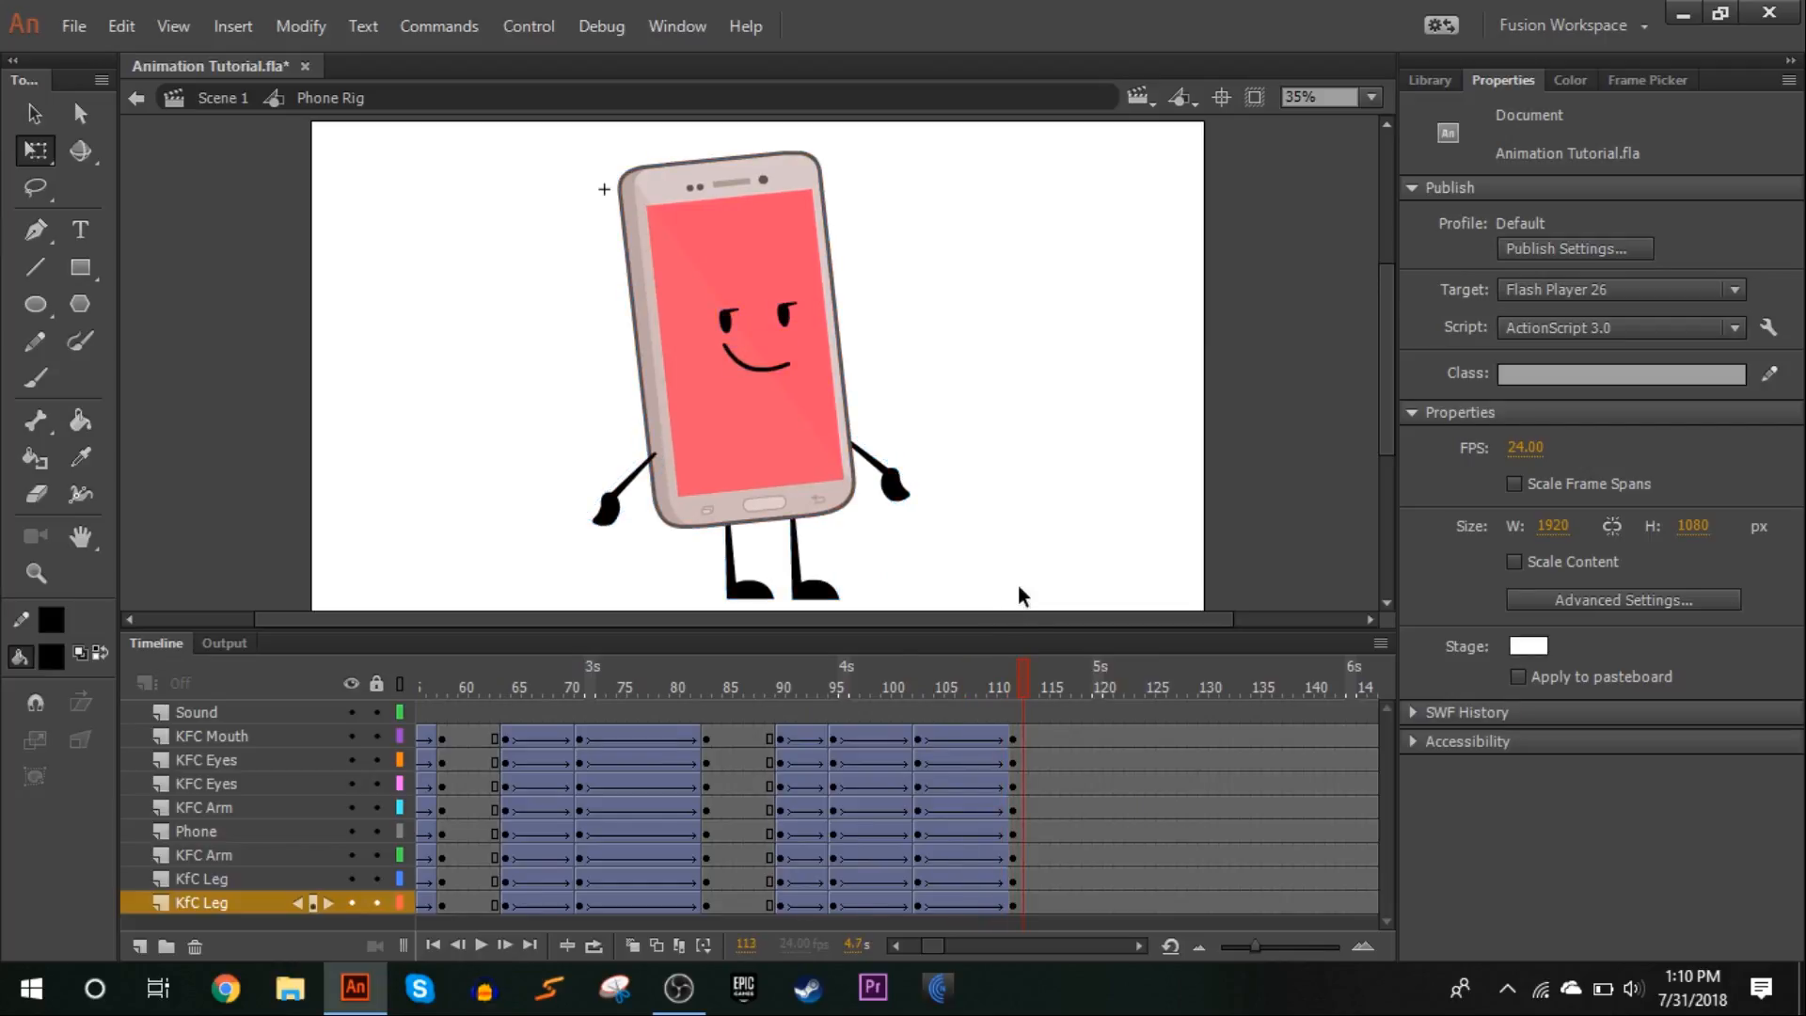
{"action": "left_click", "coordinate": [1025, 737]}
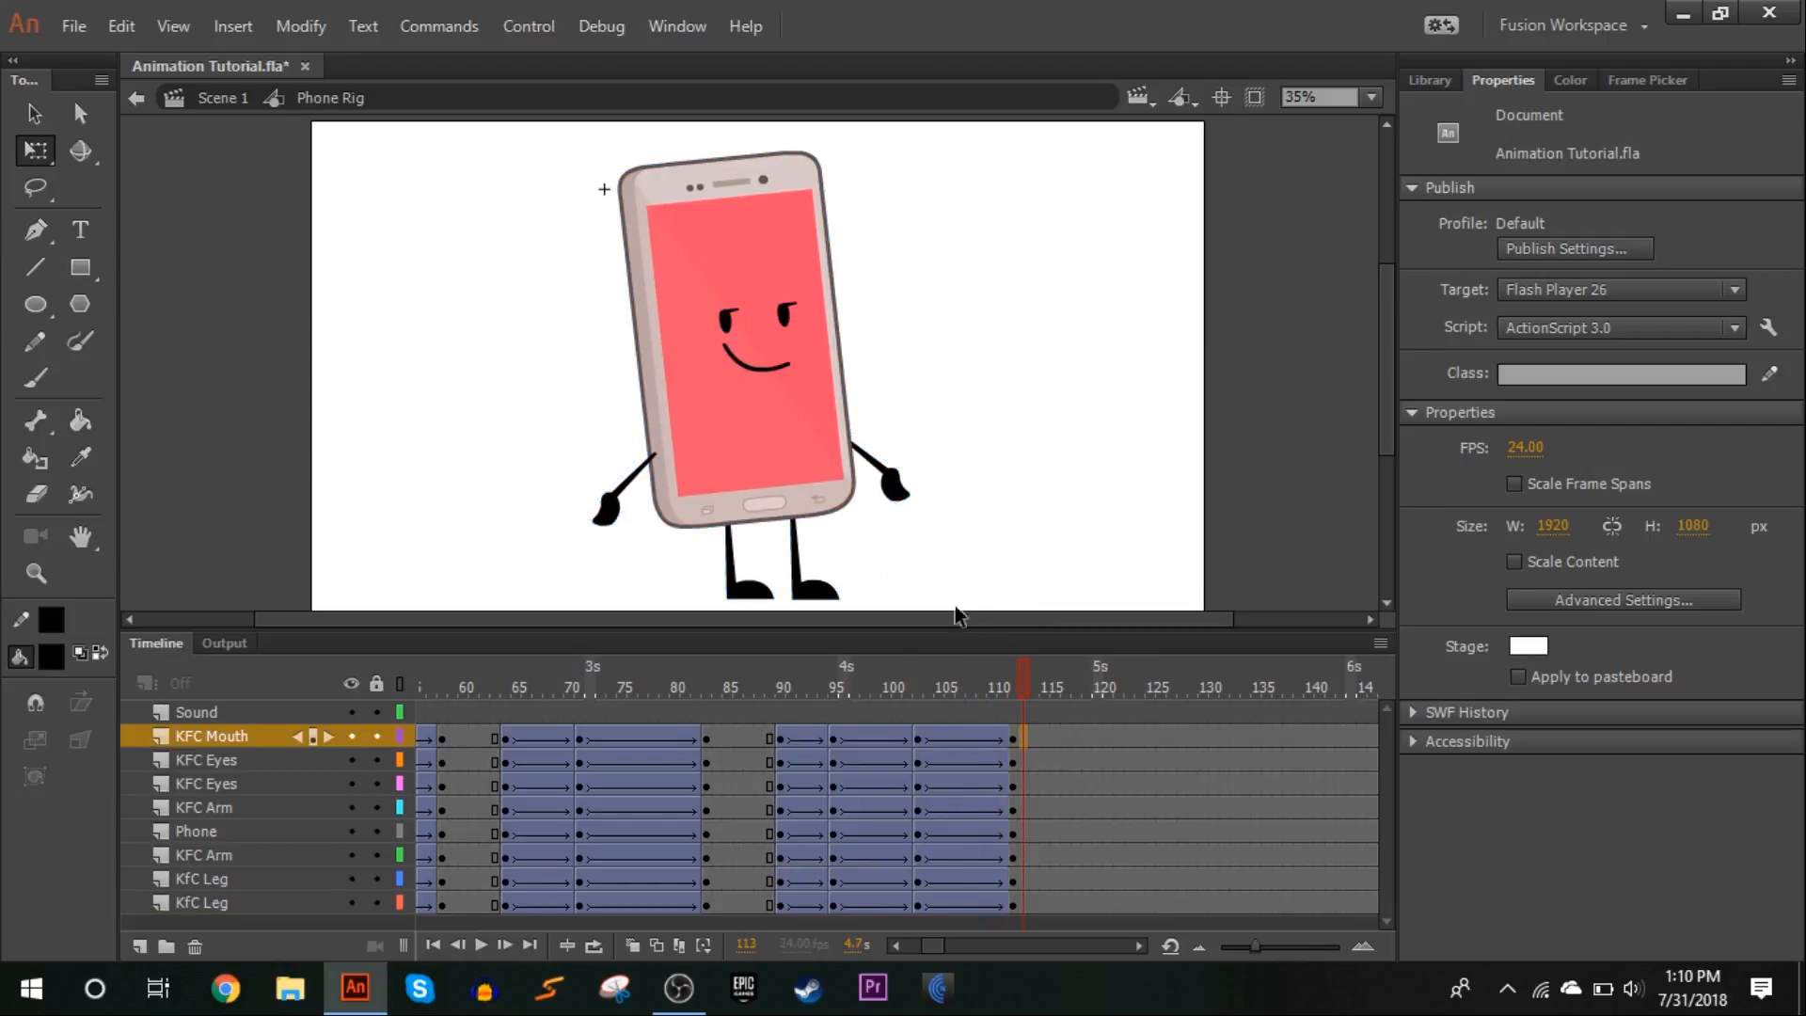
{"action": "left_click", "coordinate": [889, 485]}
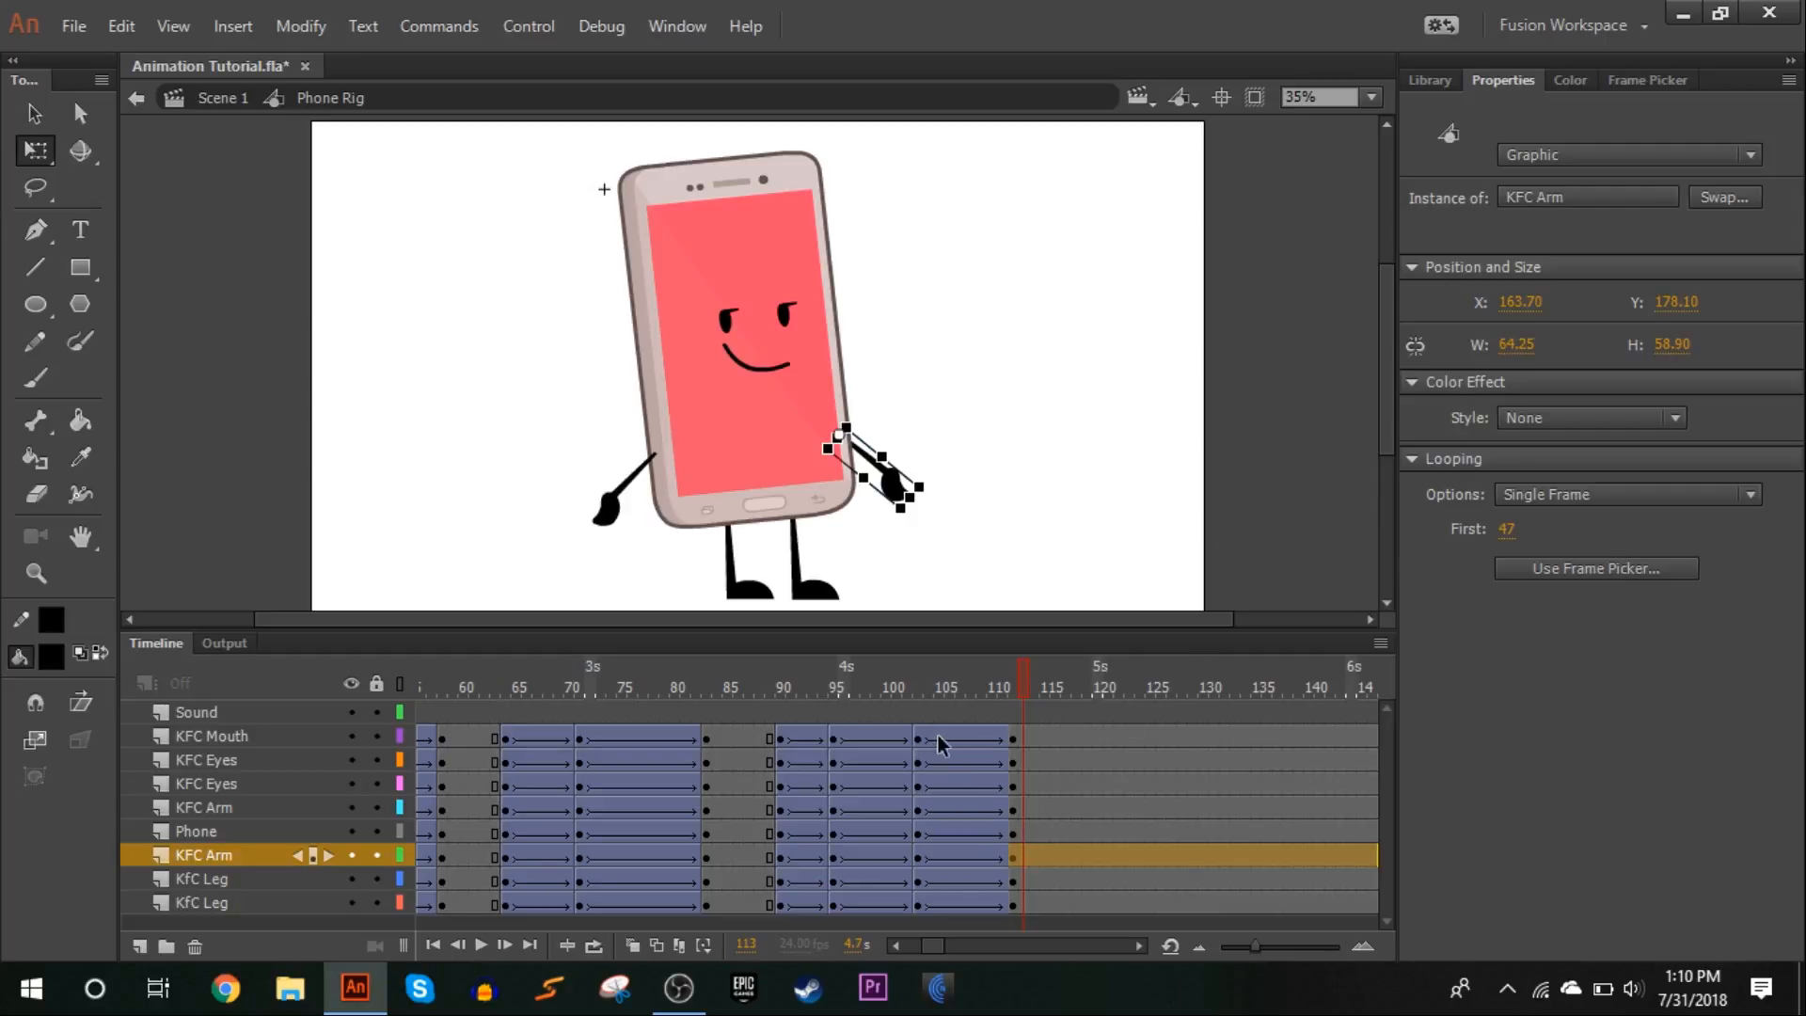
Apply a new custom ease, My Ease 1, to the tweens after frame 103, with the curve flattened at its start and end
{"action": "left_click_drag", "start_coordinate": [938, 739], "coordinate": [984, 903]}
{"action": "left_click", "coordinate": [1594, 376]}
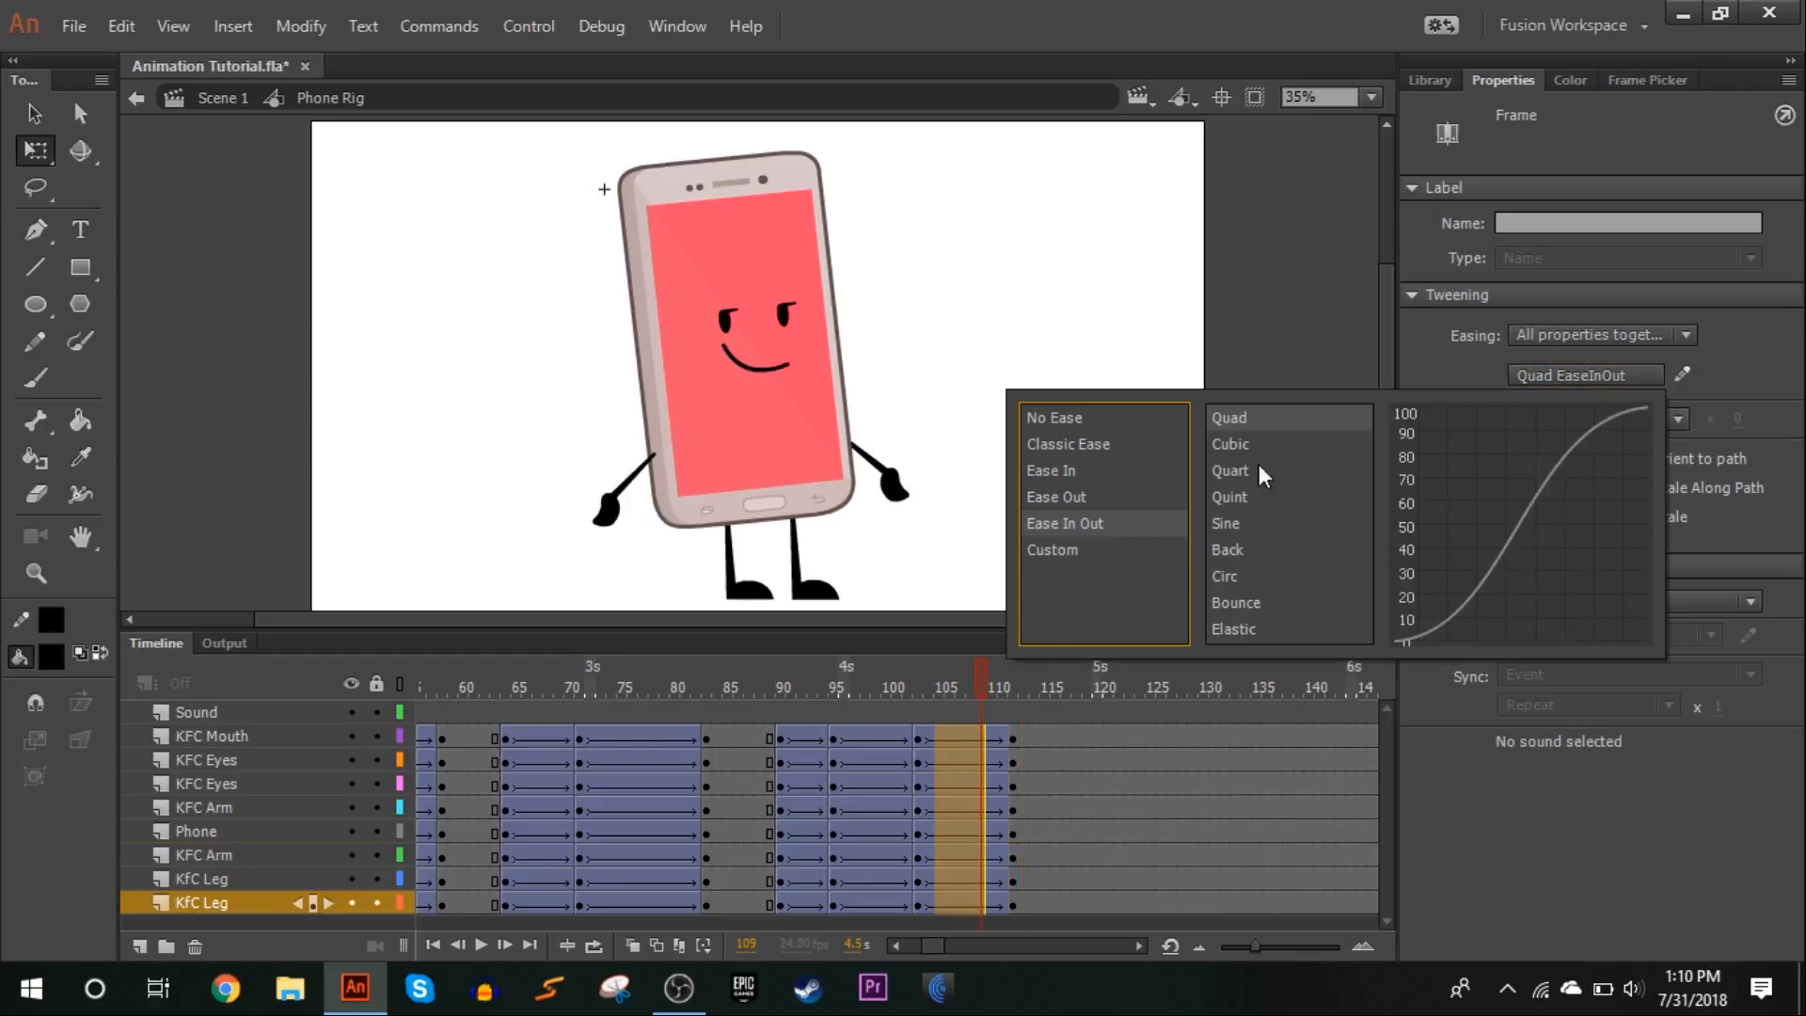
{"action": "left_click", "coordinate": [1067, 552]}
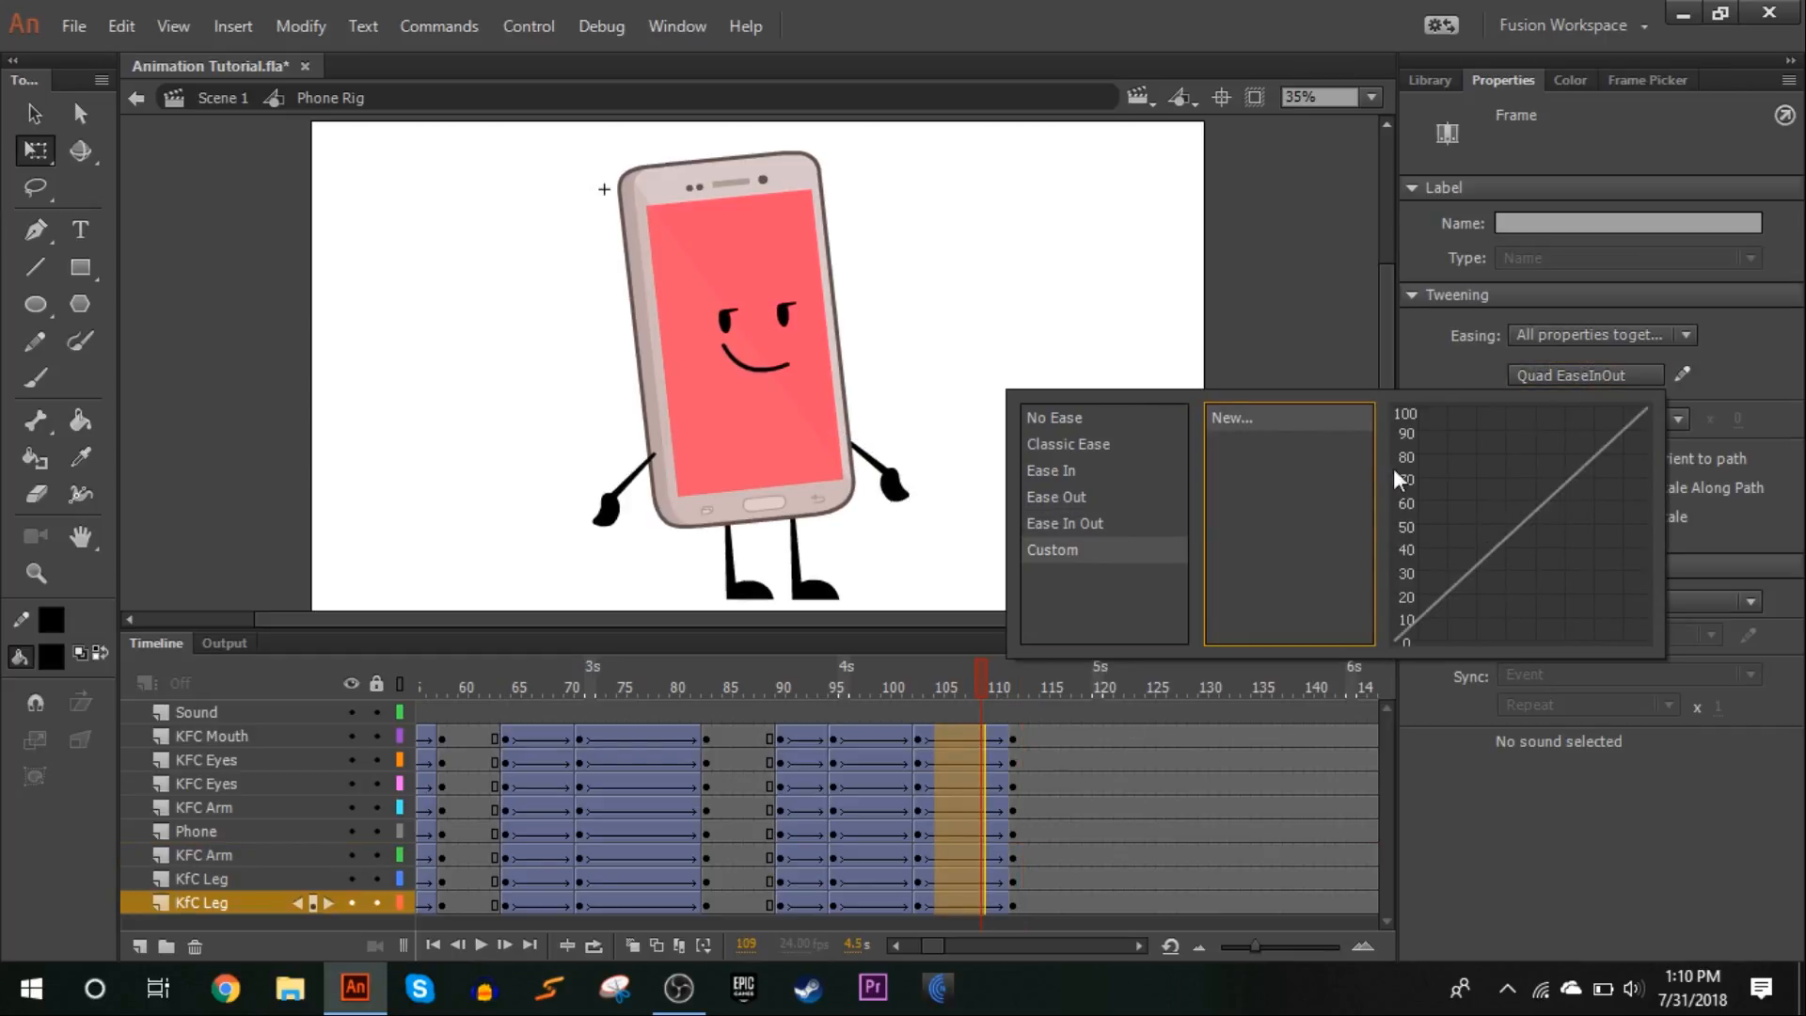
{"action": "left_click", "coordinate": [1244, 417]}
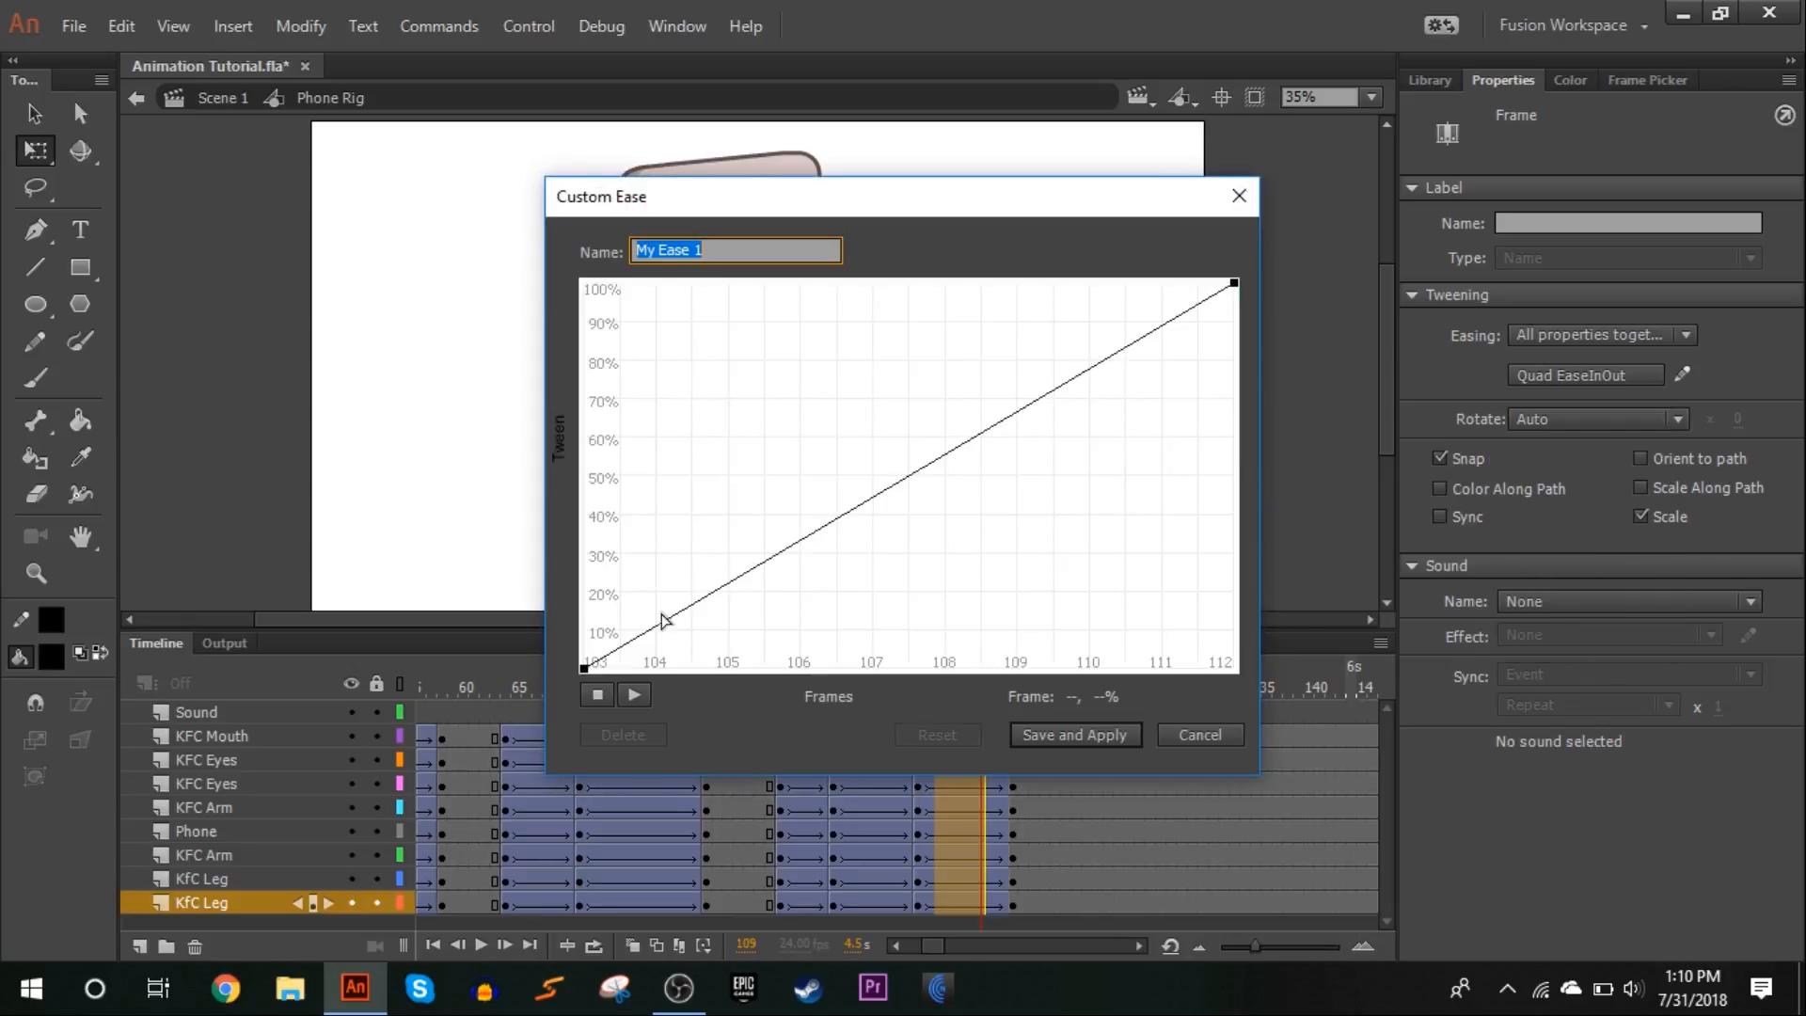
{"action": "left_click", "coordinate": [584, 670]}
{"action": "left_click_drag", "start_coordinate": [797, 546], "coordinate": [896, 669]}
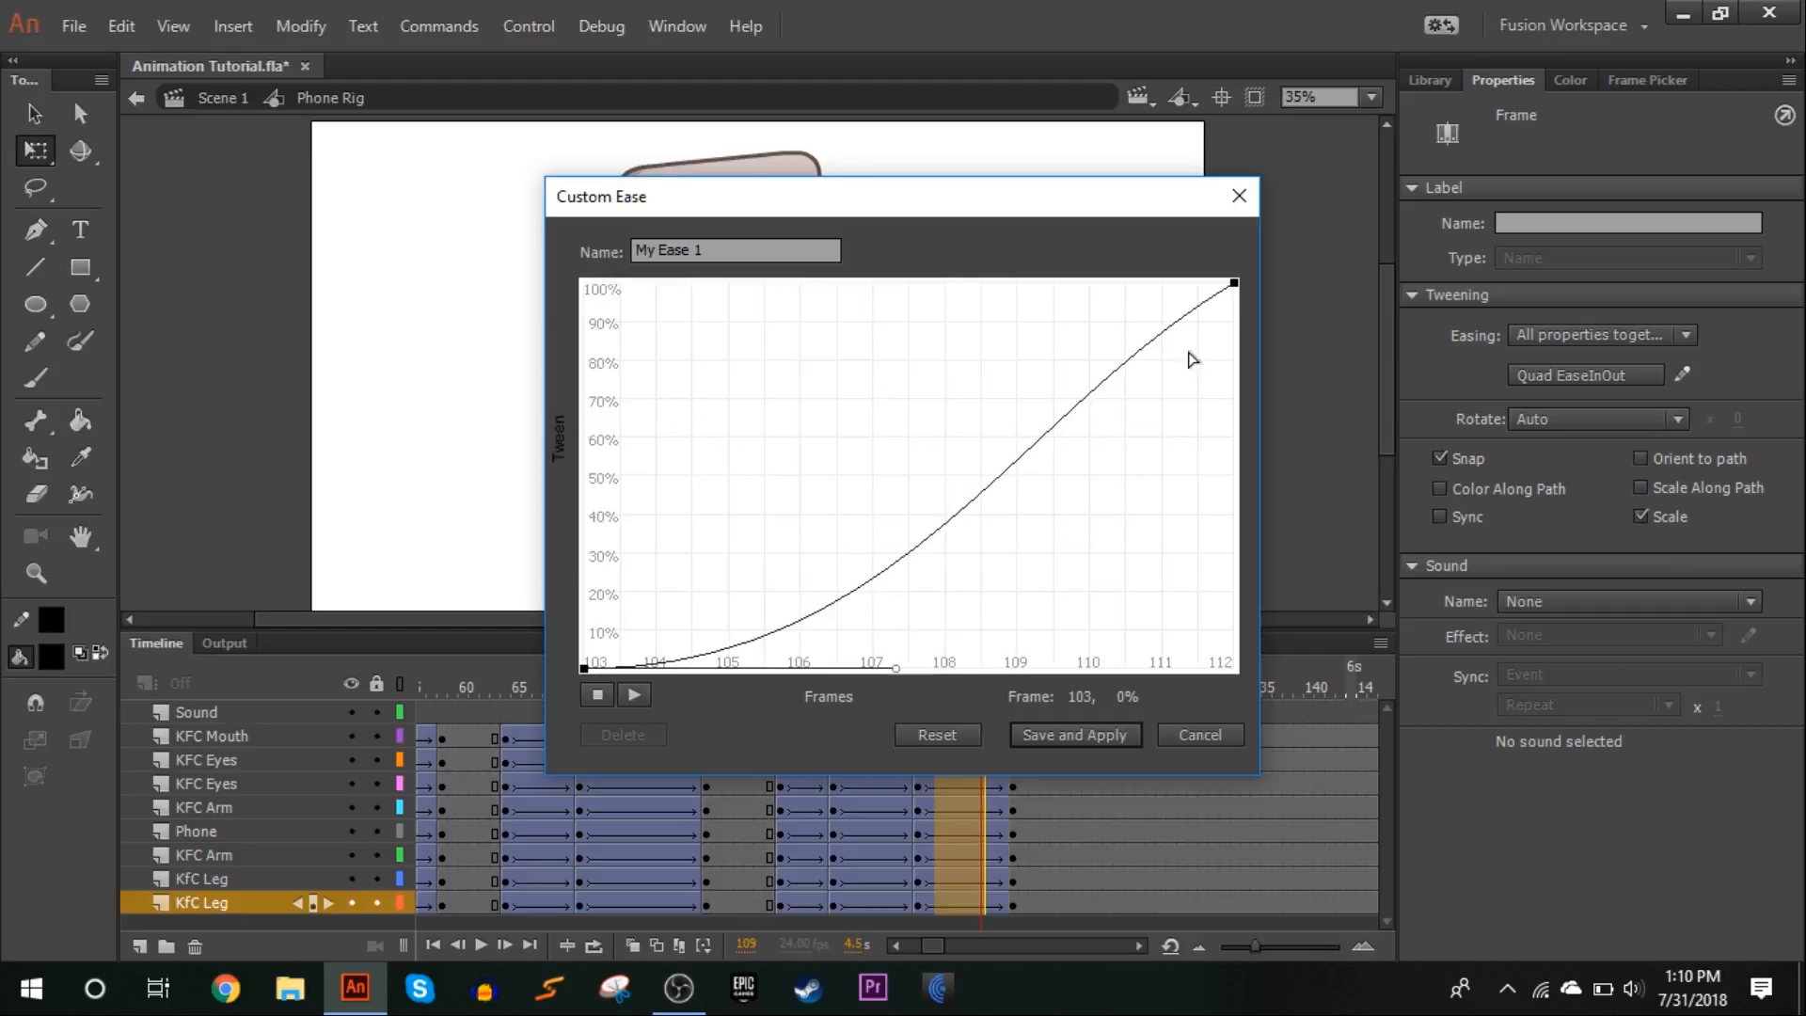
{"action": "left_click_drag", "start_coordinate": [1234, 284], "coordinate": [874, 231]}
{"action": "left_click", "coordinate": [1099, 734]}
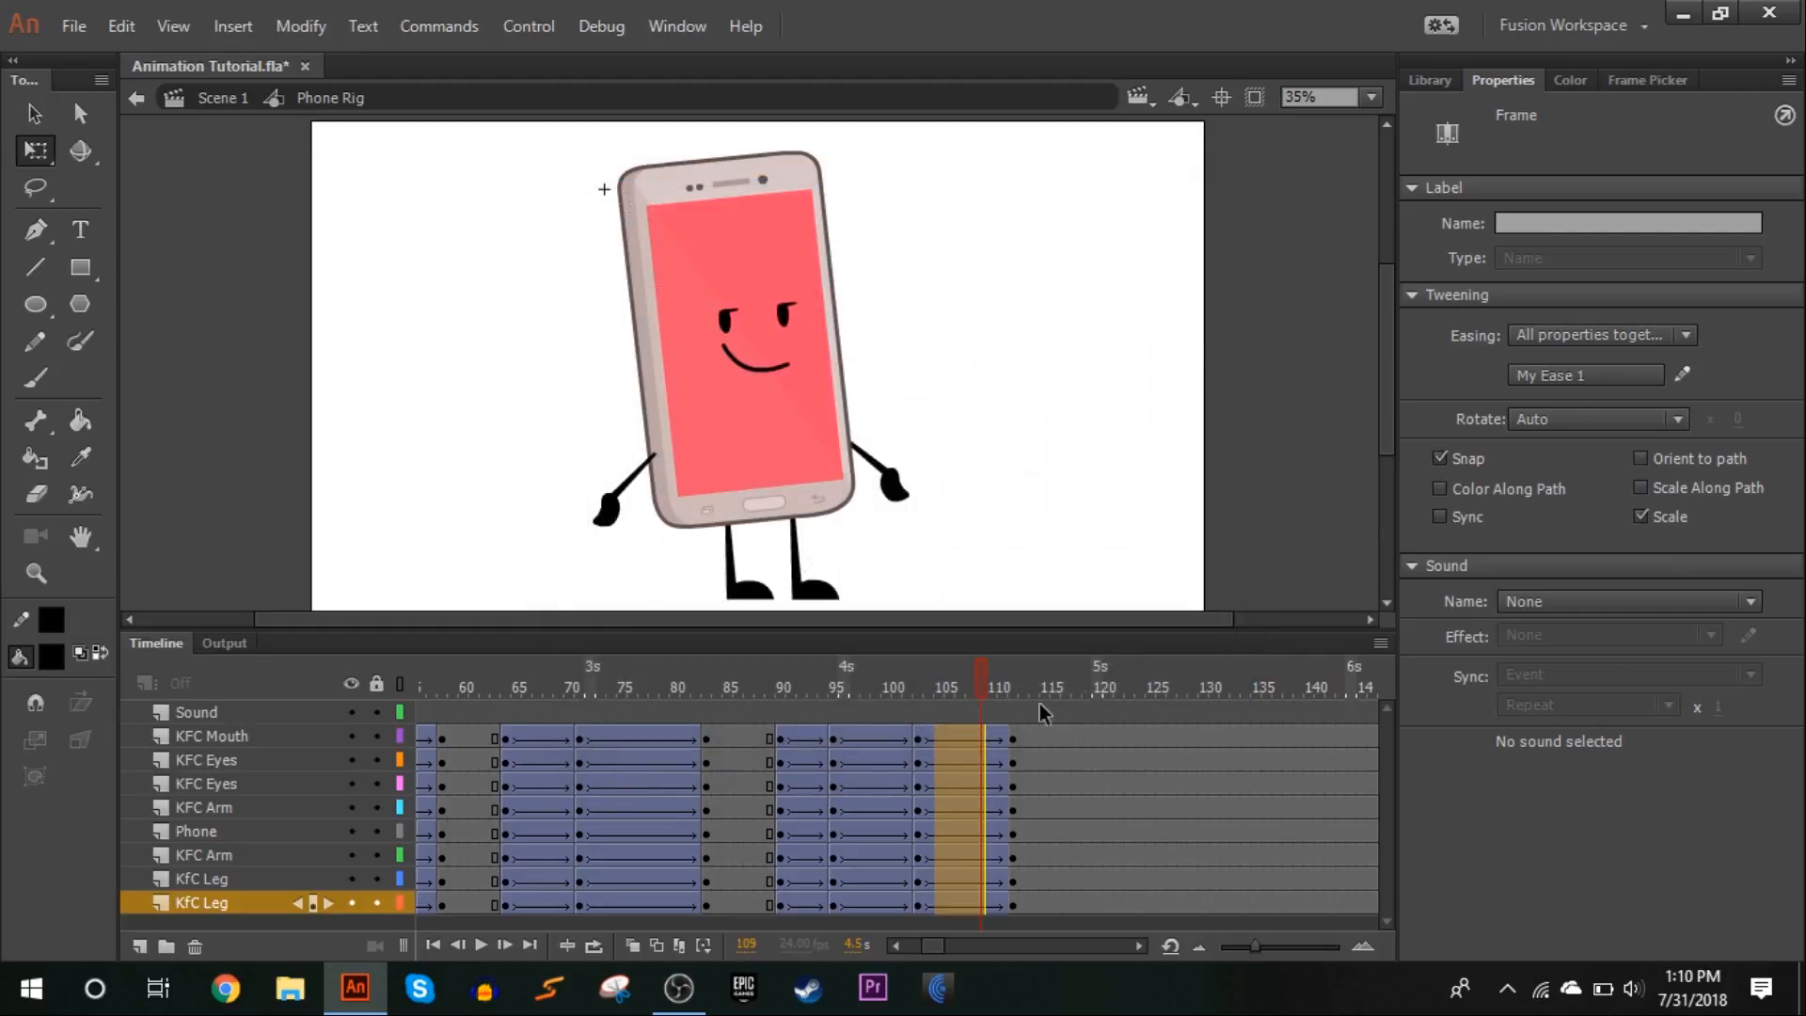
Play and scrub the frames from 86 to 112 to check the custom easing
{"action": "left_click_drag", "start_coordinate": [795, 681], "coordinate": [1002, 459]}
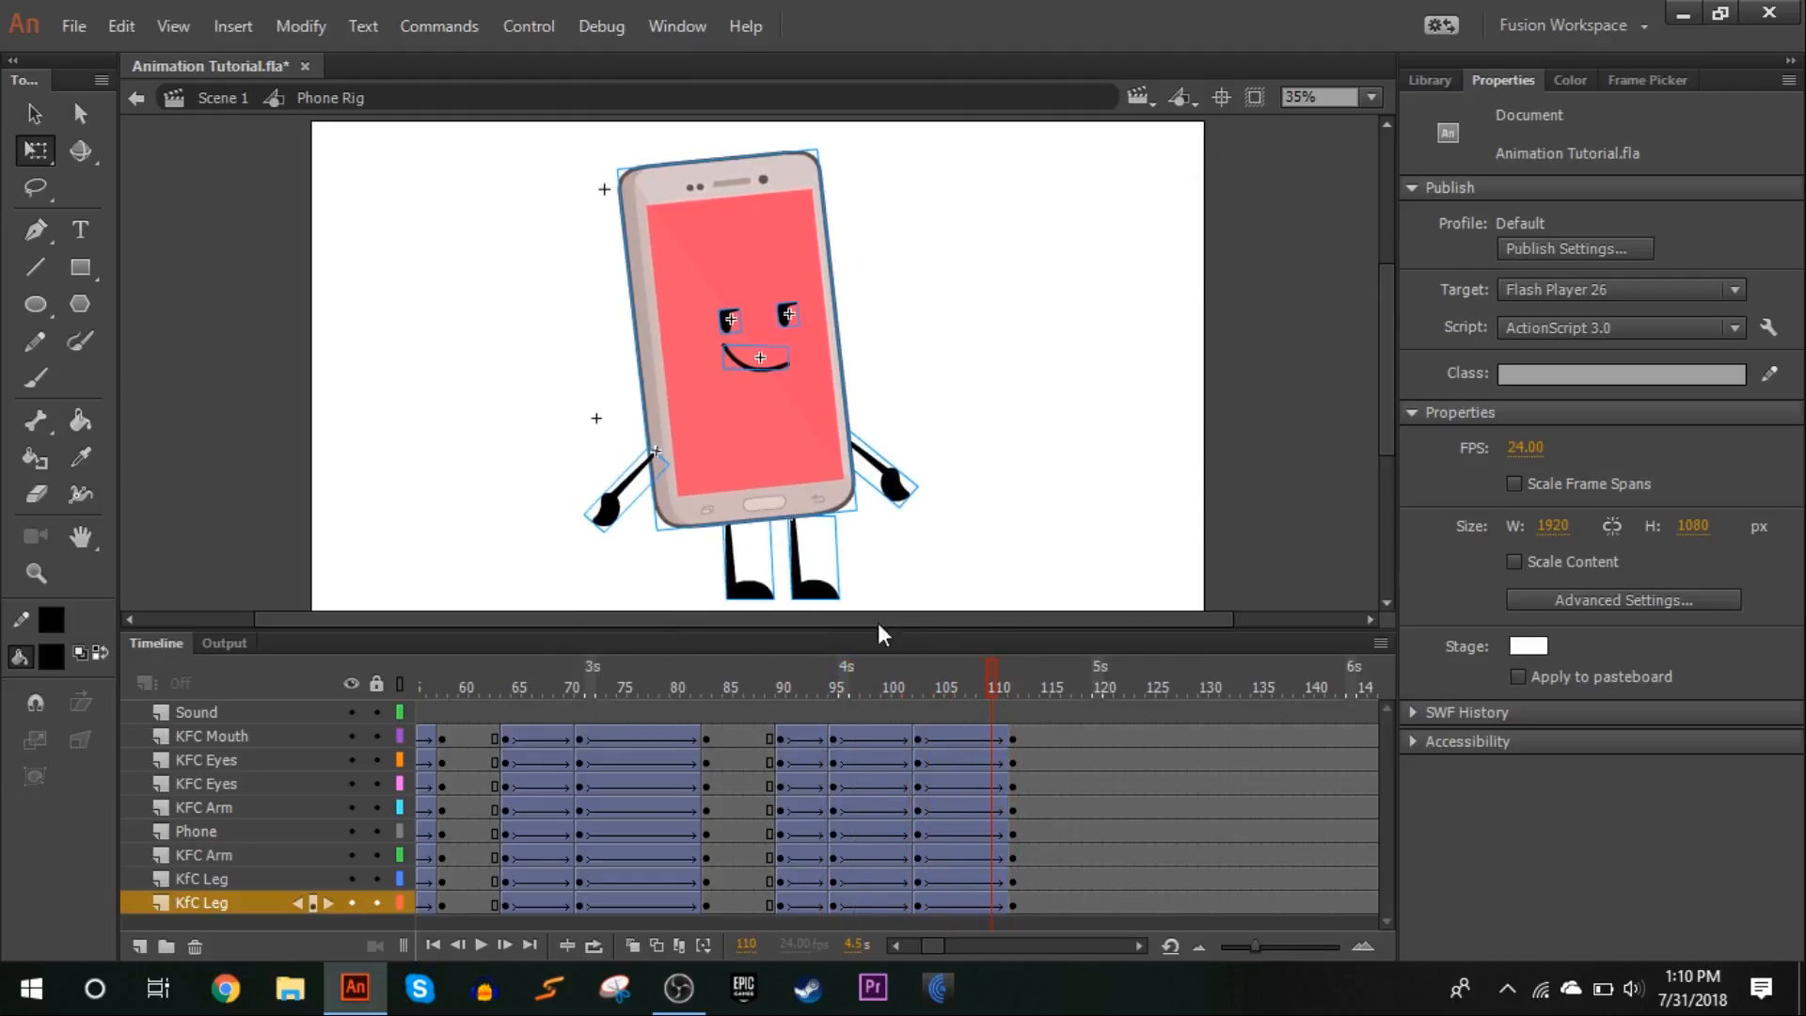
{"action": "left_click", "coordinate": [737, 672]}
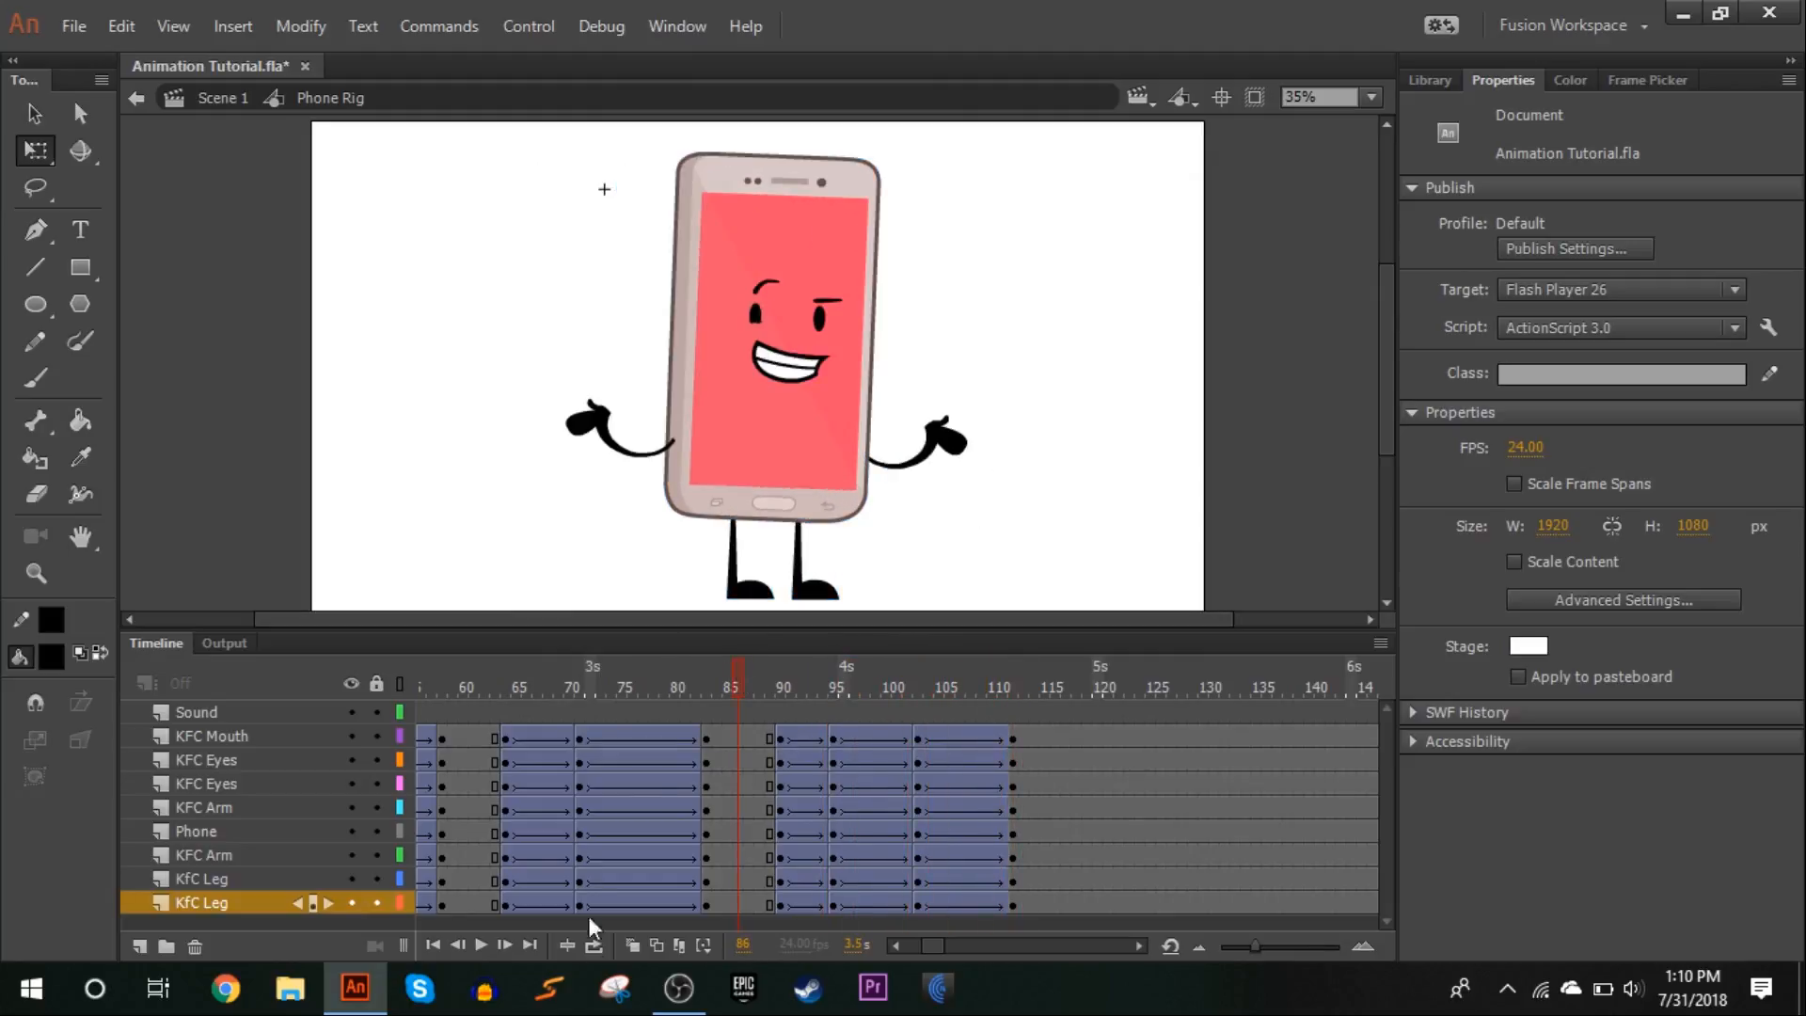
{"action": "left_click", "coordinate": [480, 946]}
{"action": "left_click", "coordinate": [856, 807]}
{"action": "left_click_drag", "start_coordinate": [866, 712], "coordinate": [1044, 651]}
{"action": "left_click", "coordinate": [821, 786]}
{"action": "left_click_drag", "start_coordinate": [828, 679], "coordinate": [991, 649]}
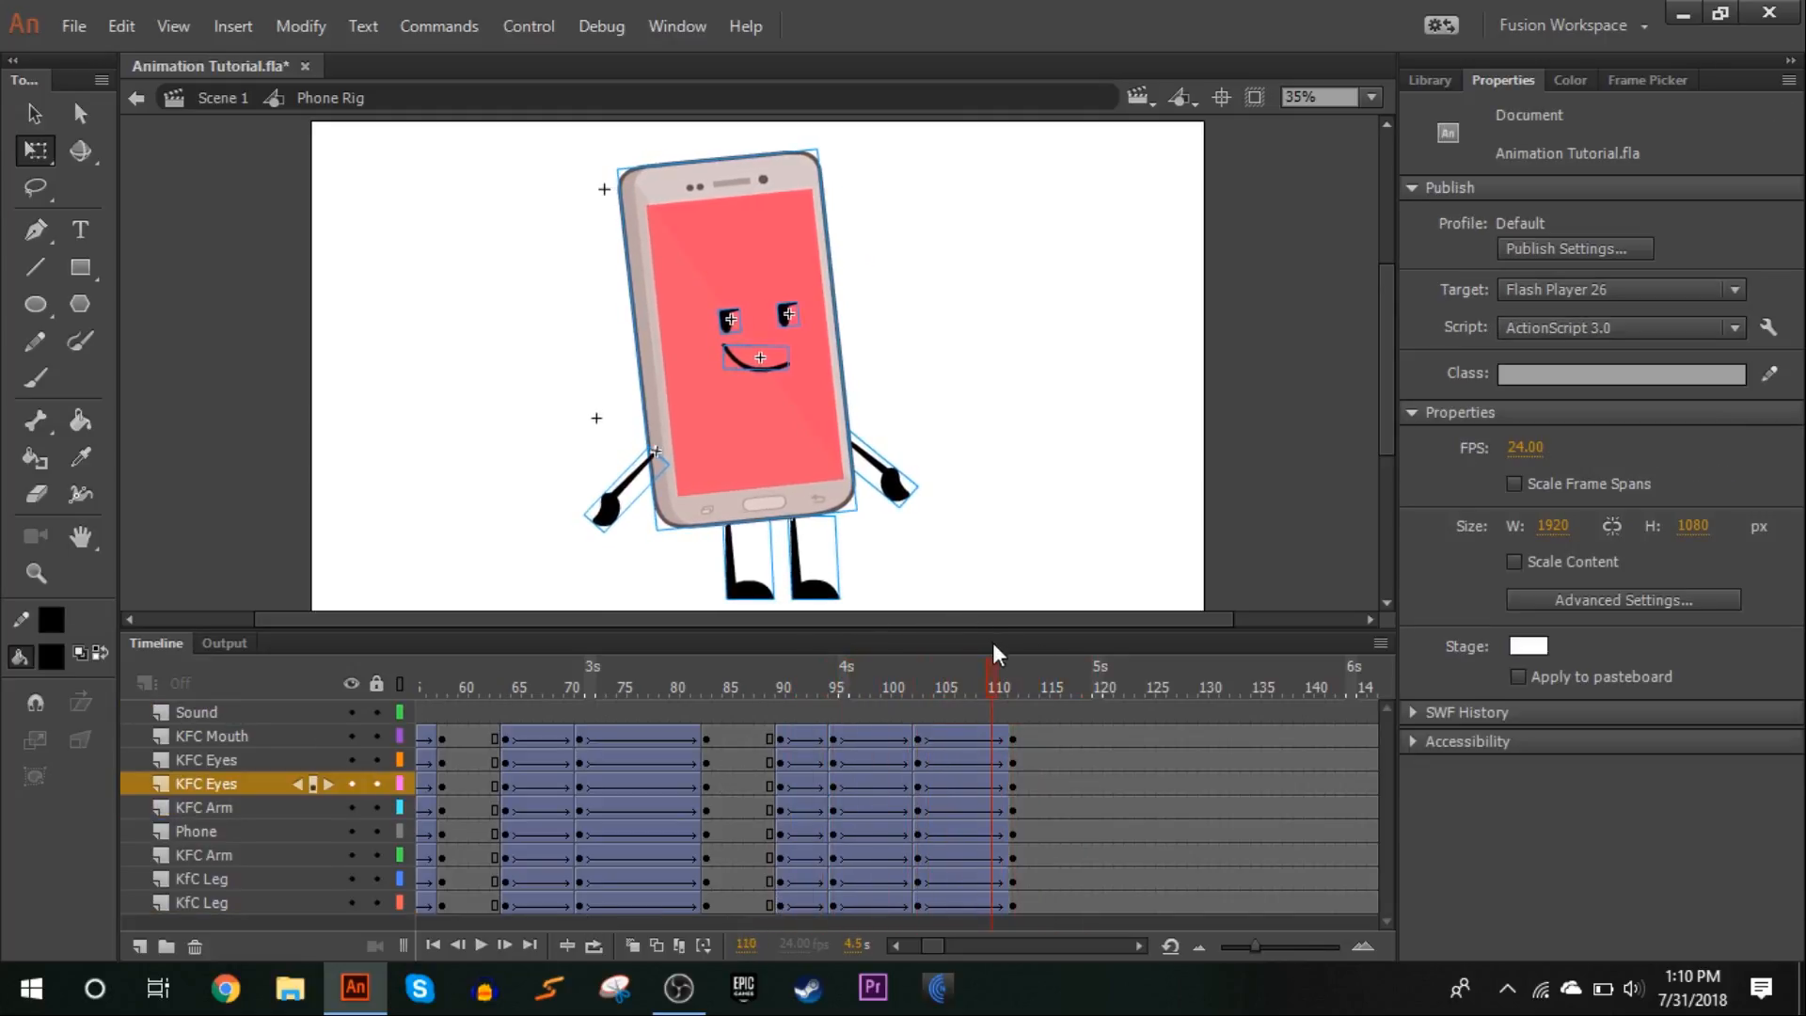
At frame 90, swap both eyes to the closed, downward-curved eye drawing 48
{"action": "left_click", "coordinate": [783, 779]}
{"action": "left_click", "coordinate": [945, 402]}
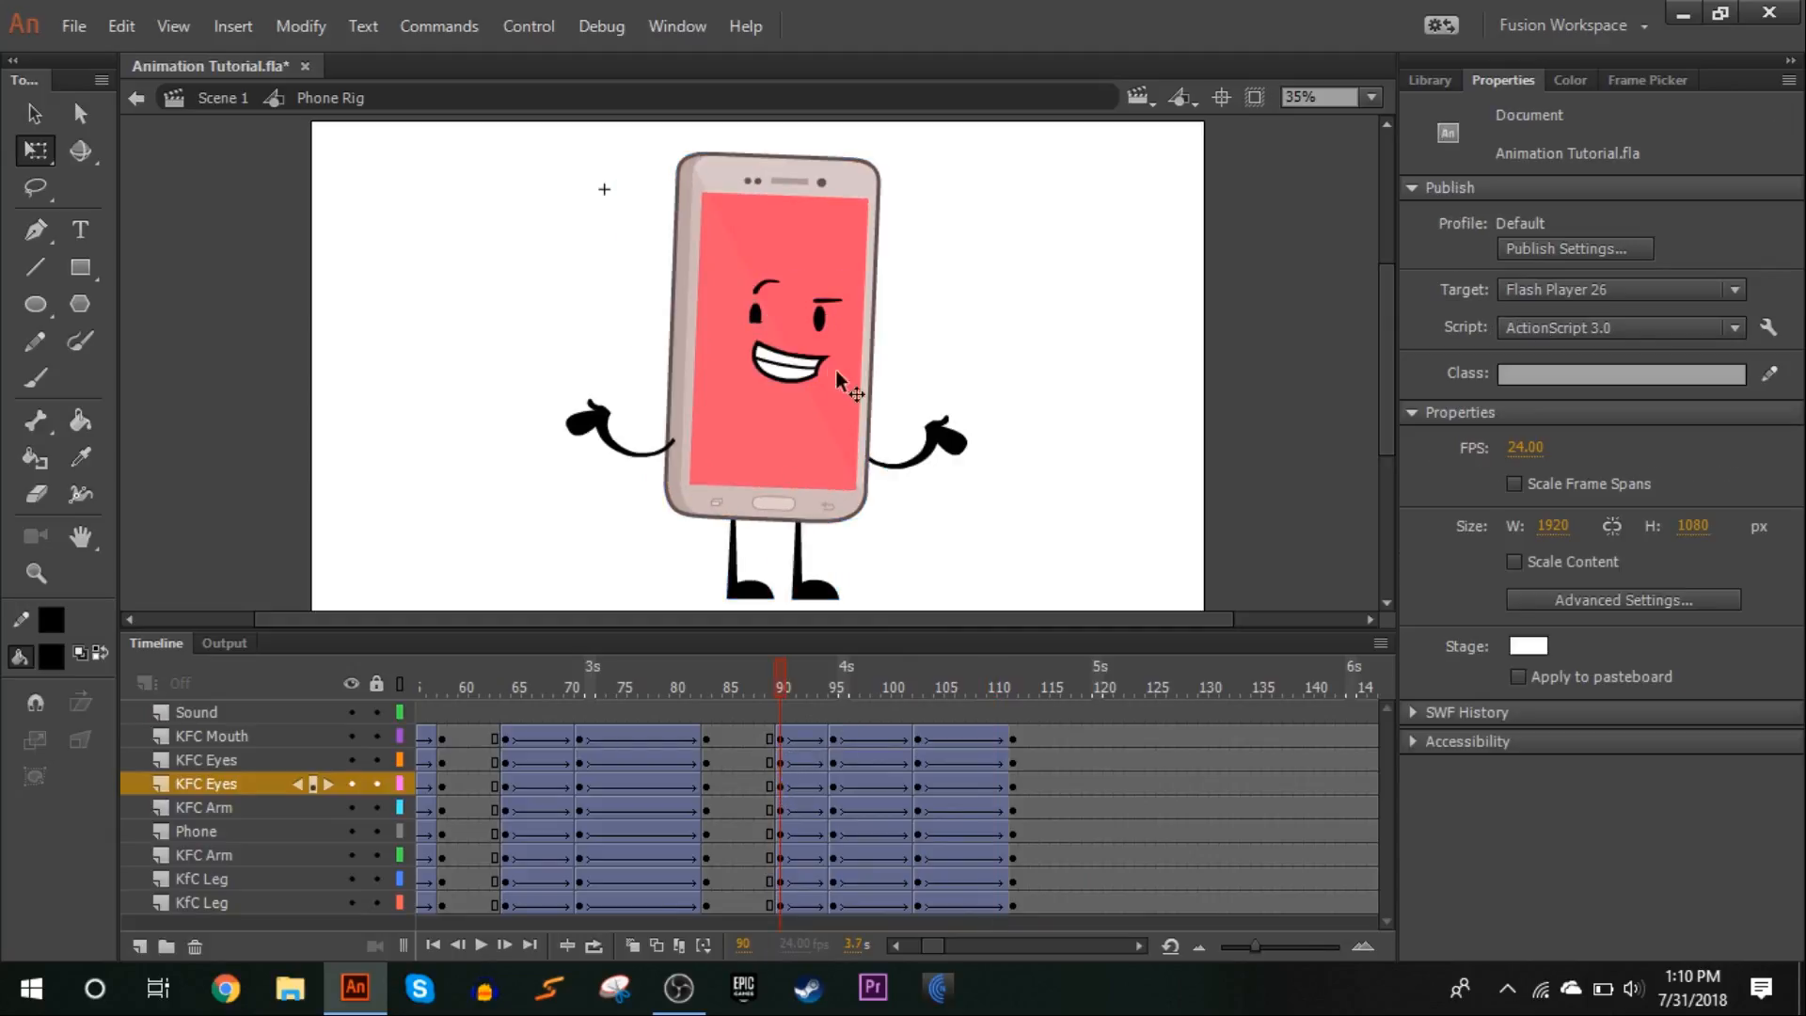
{"action": "left_click", "coordinate": [755, 320]}
{"action": "left_click", "coordinate": [1646, 81]}
{"action": "scroll", "coordinate": [1606, 458], "scroll_direction": "down", "scroll_amount": 8}
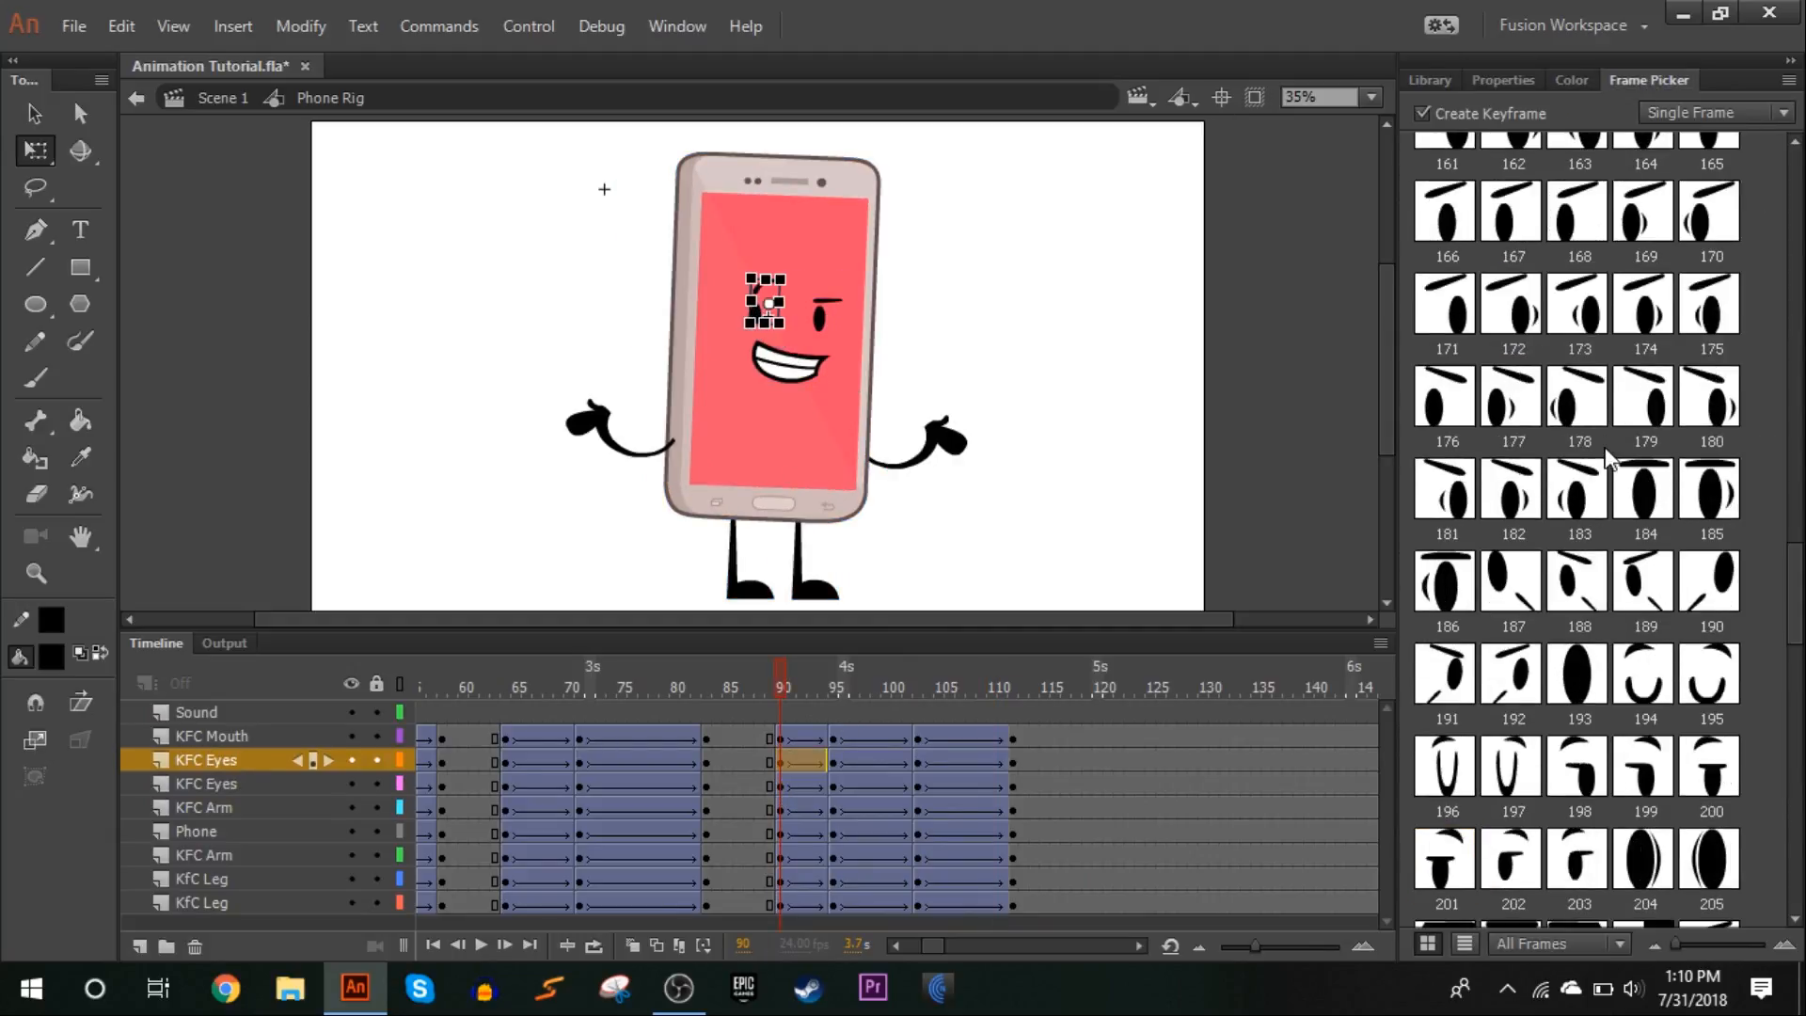
{"action": "scroll", "coordinate": [1609, 458], "scroll_direction": "up", "scroll_amount": 5}
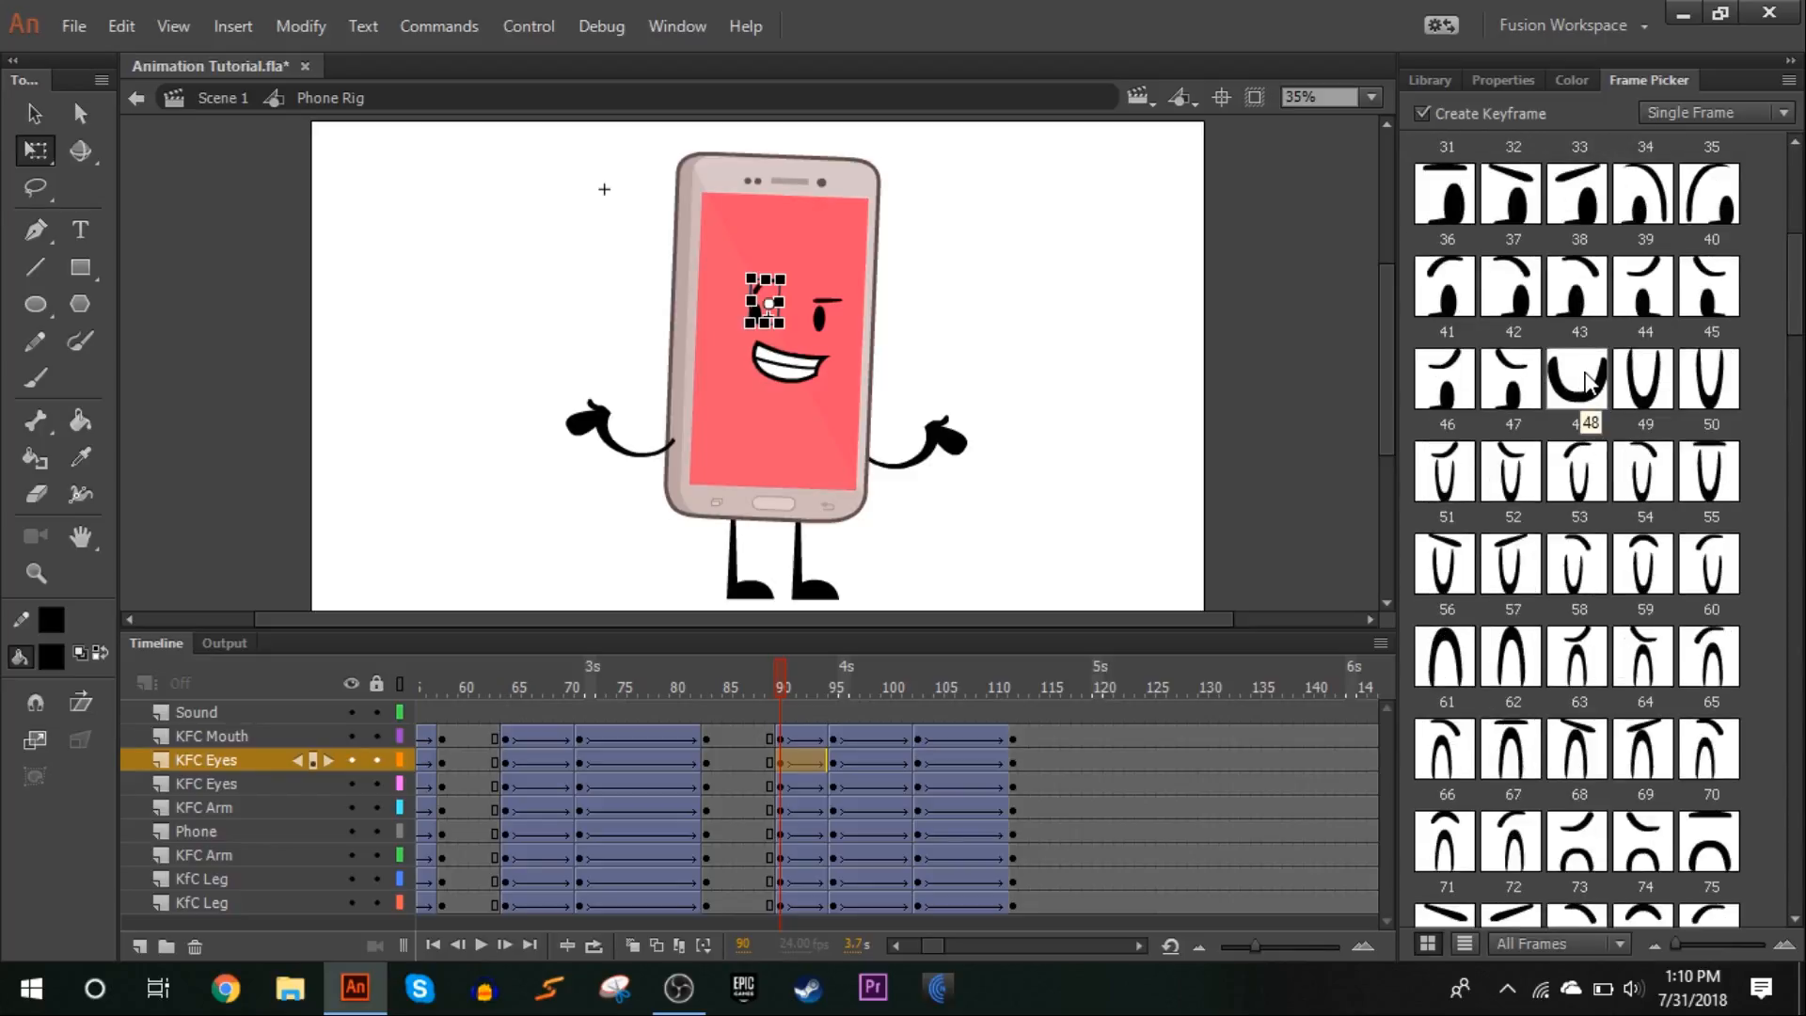
{"action": "left_click", "coordinate": [1519, 81]}
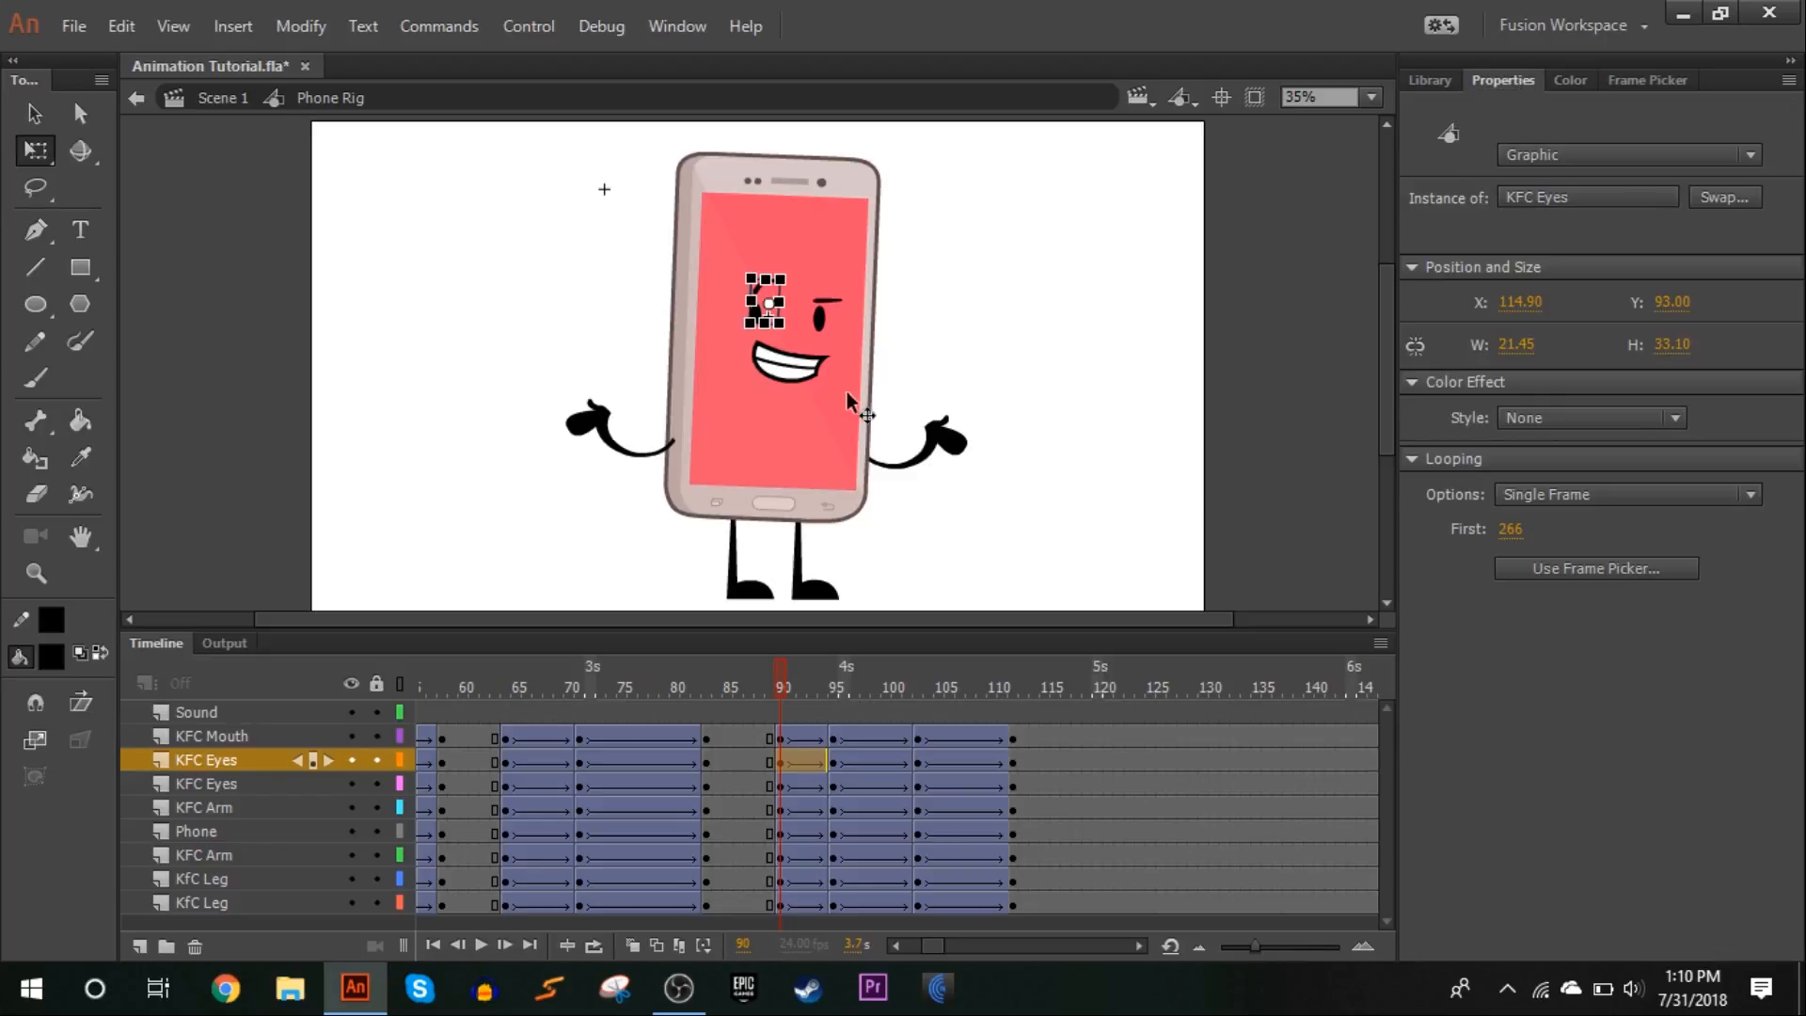
{"action": "left_click", "coordinate": [826, 320], "text": "shift"}
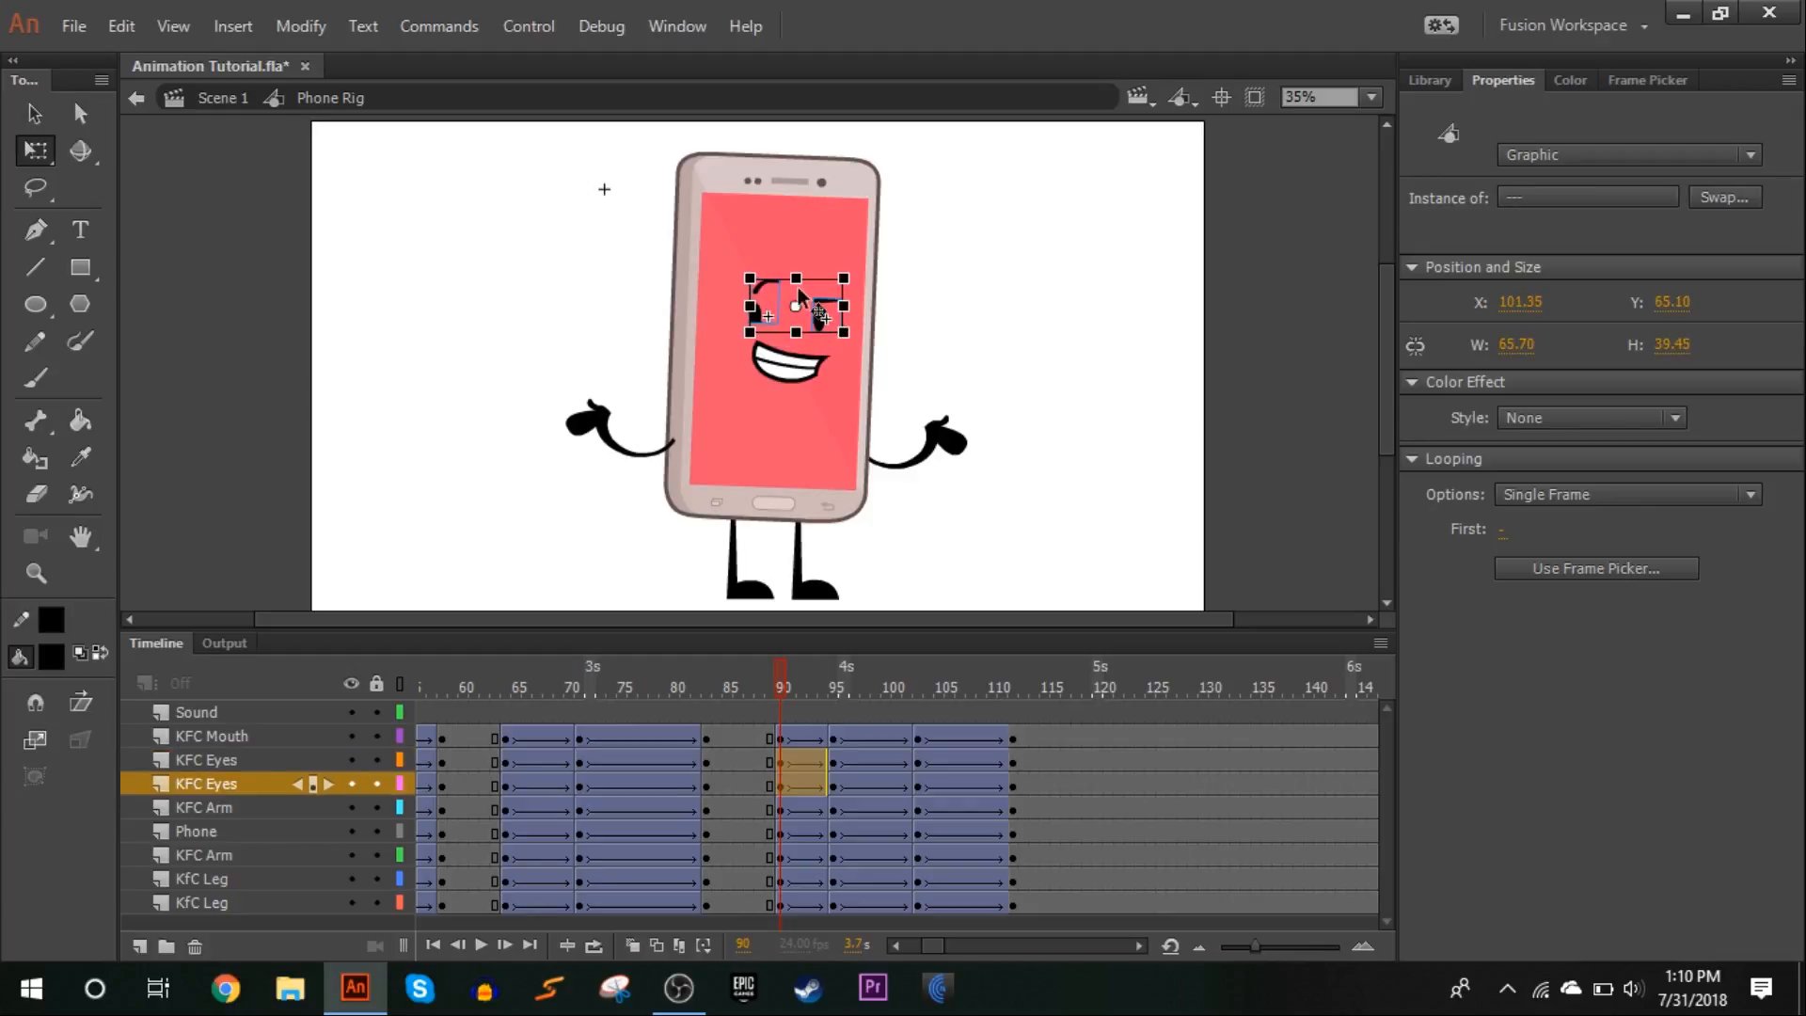
{"action": "left_click", "coordinate": [1504, 531]}
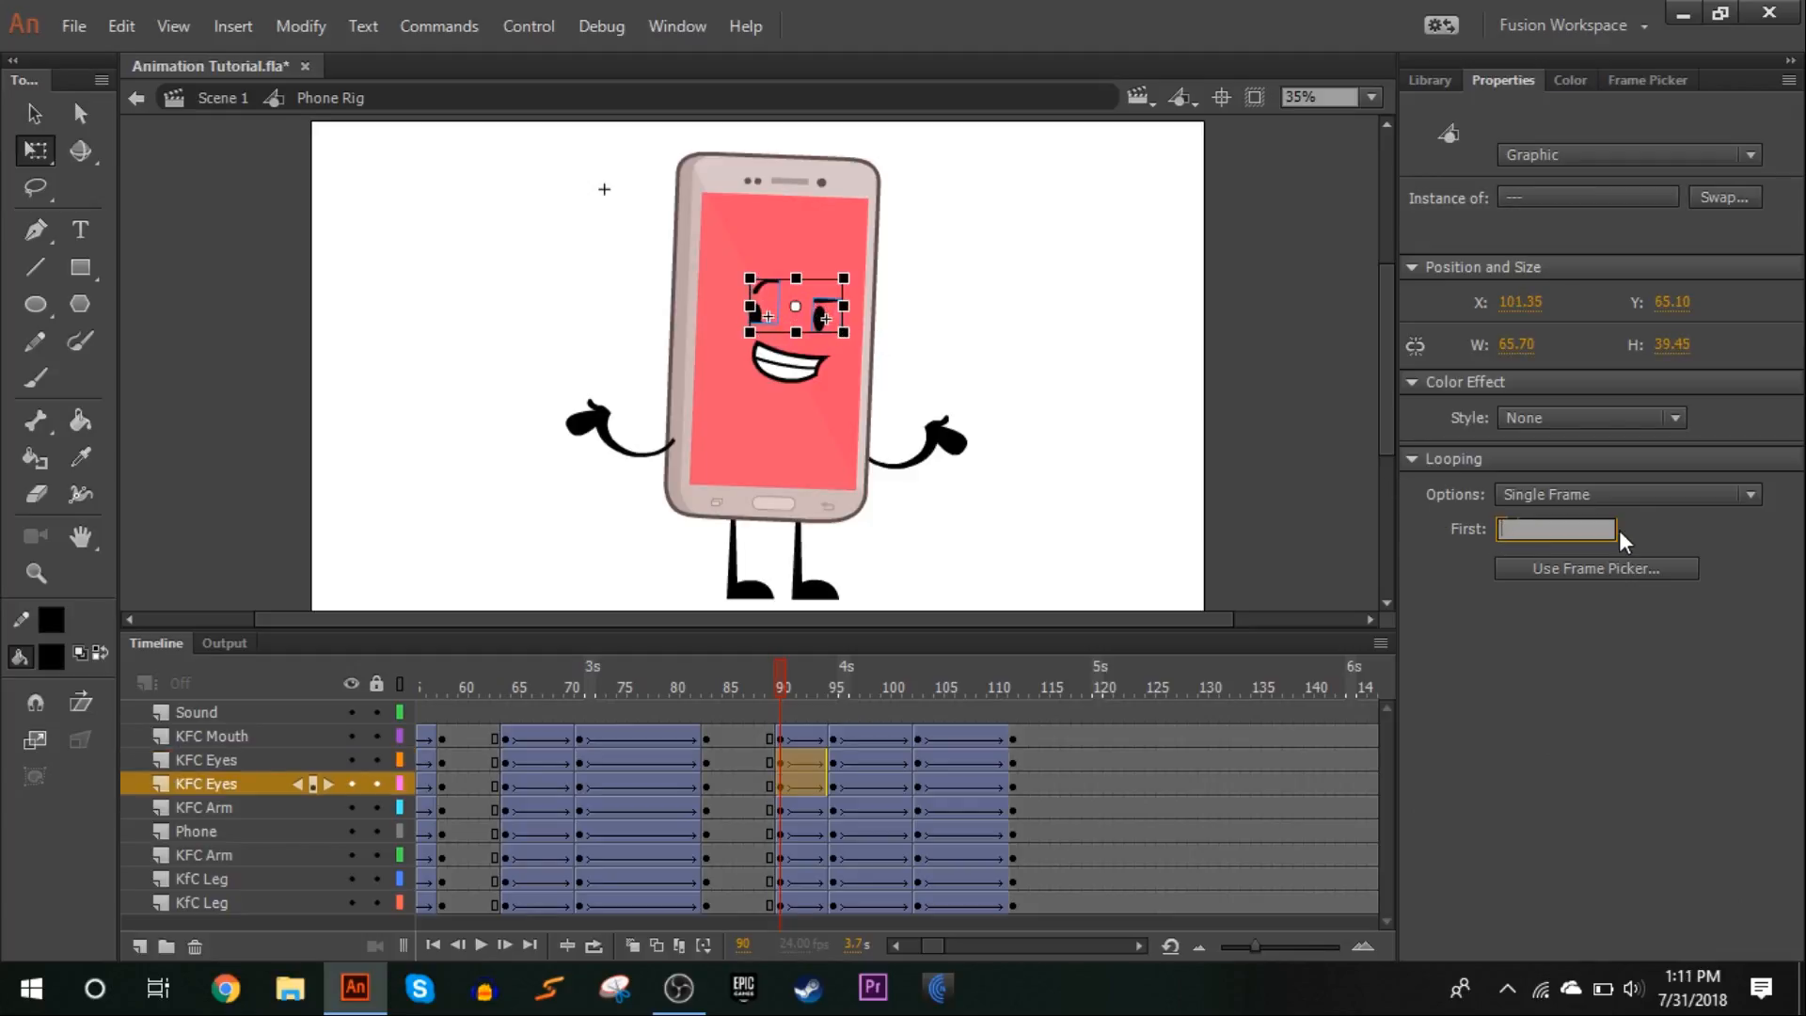
{"action": "type", "text": "48"}
{"action": "key", "text": "Return"}
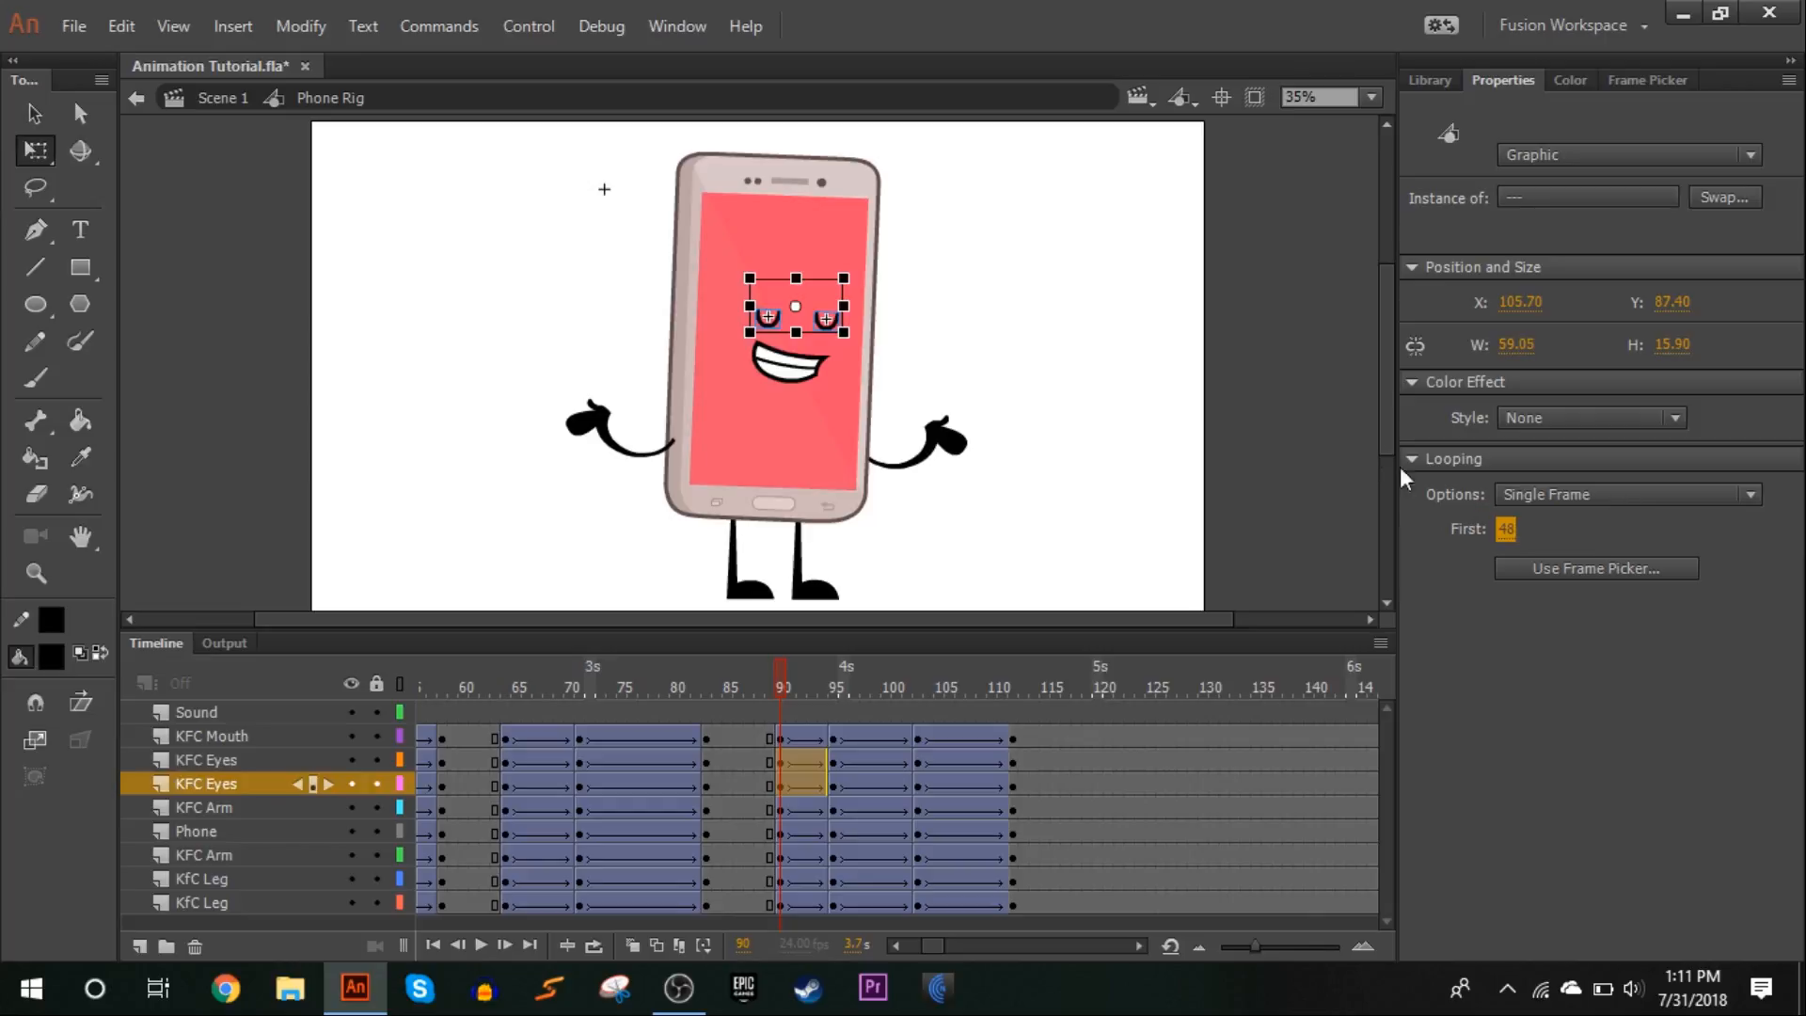
{"action": "left_click", "coordinate": [1101, 540]}
Preview the blink from frame 87 and the whole animation from frame 1, and scrub the closing poses
{"action": "left_click_drag", "start_coordinate": [756, 674], "coordinate": [749, 679]}
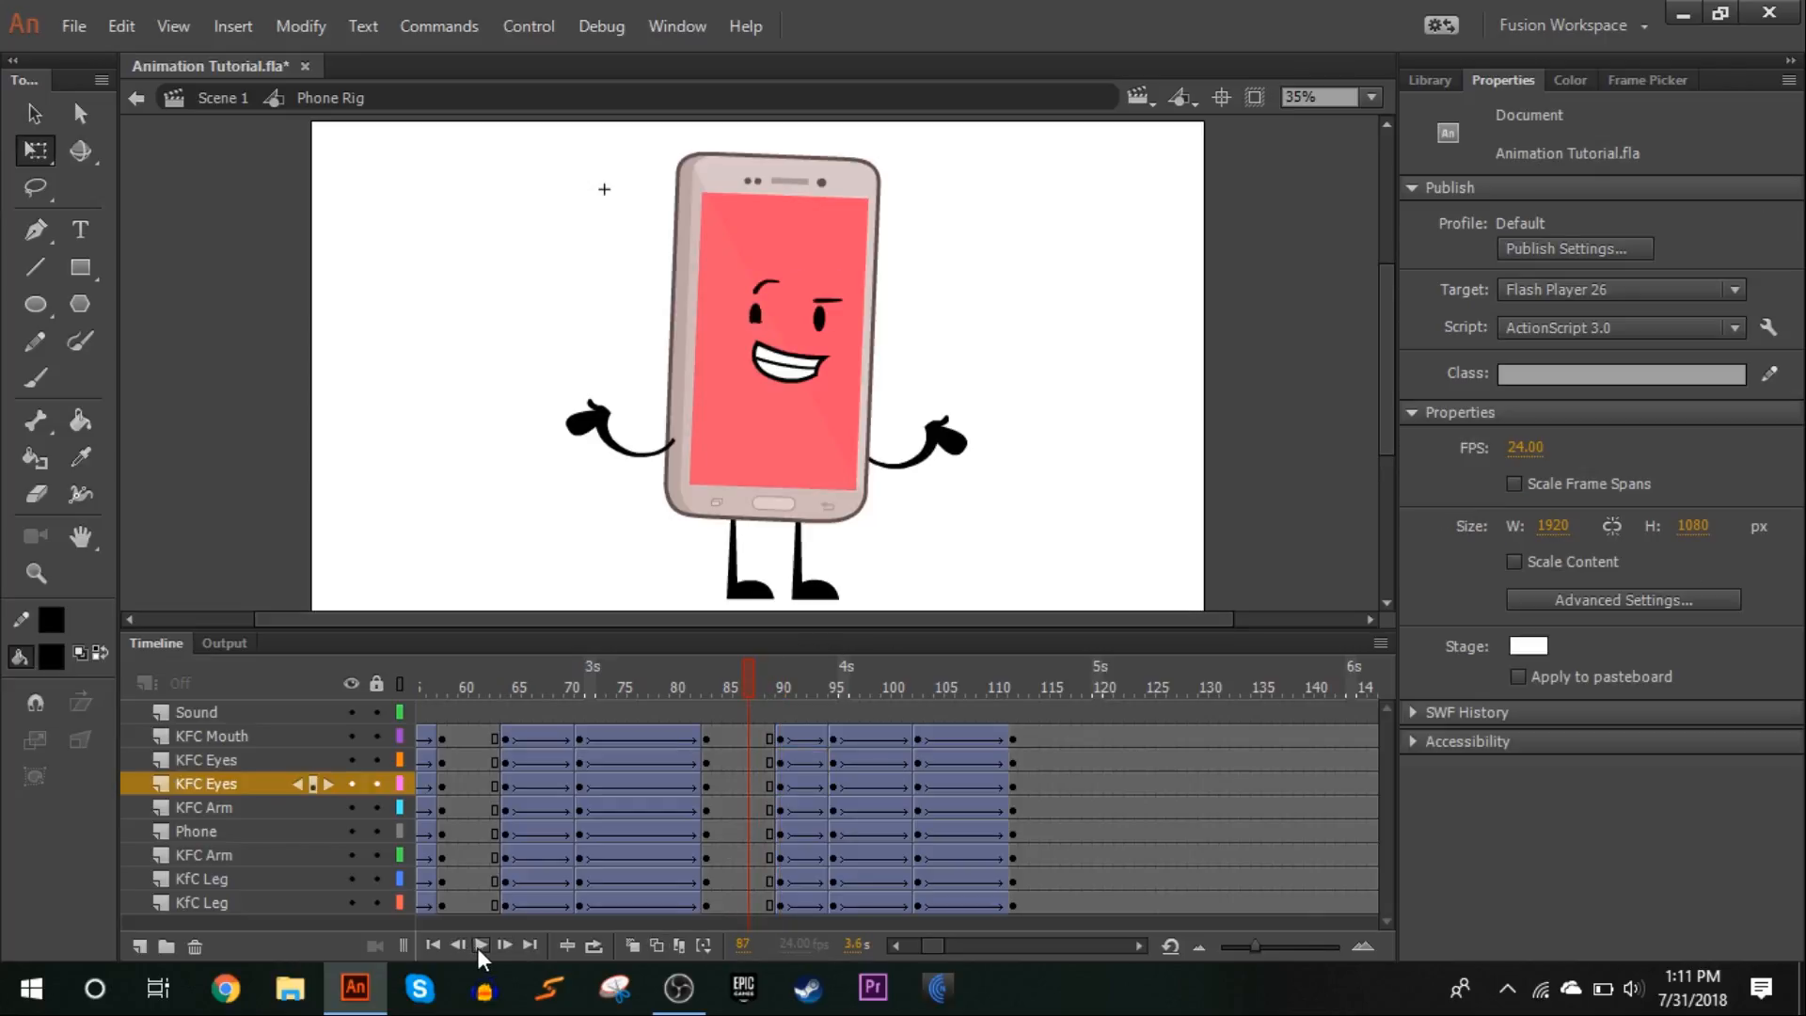
{"action": "left_click", "coordinate": [479, 945]}
{"action": "left_click", "coordinate": [1064, 694]}
{"action": "left_click_drag", "start_coordinate": [939, 946], "coordinate": [775, 928]}
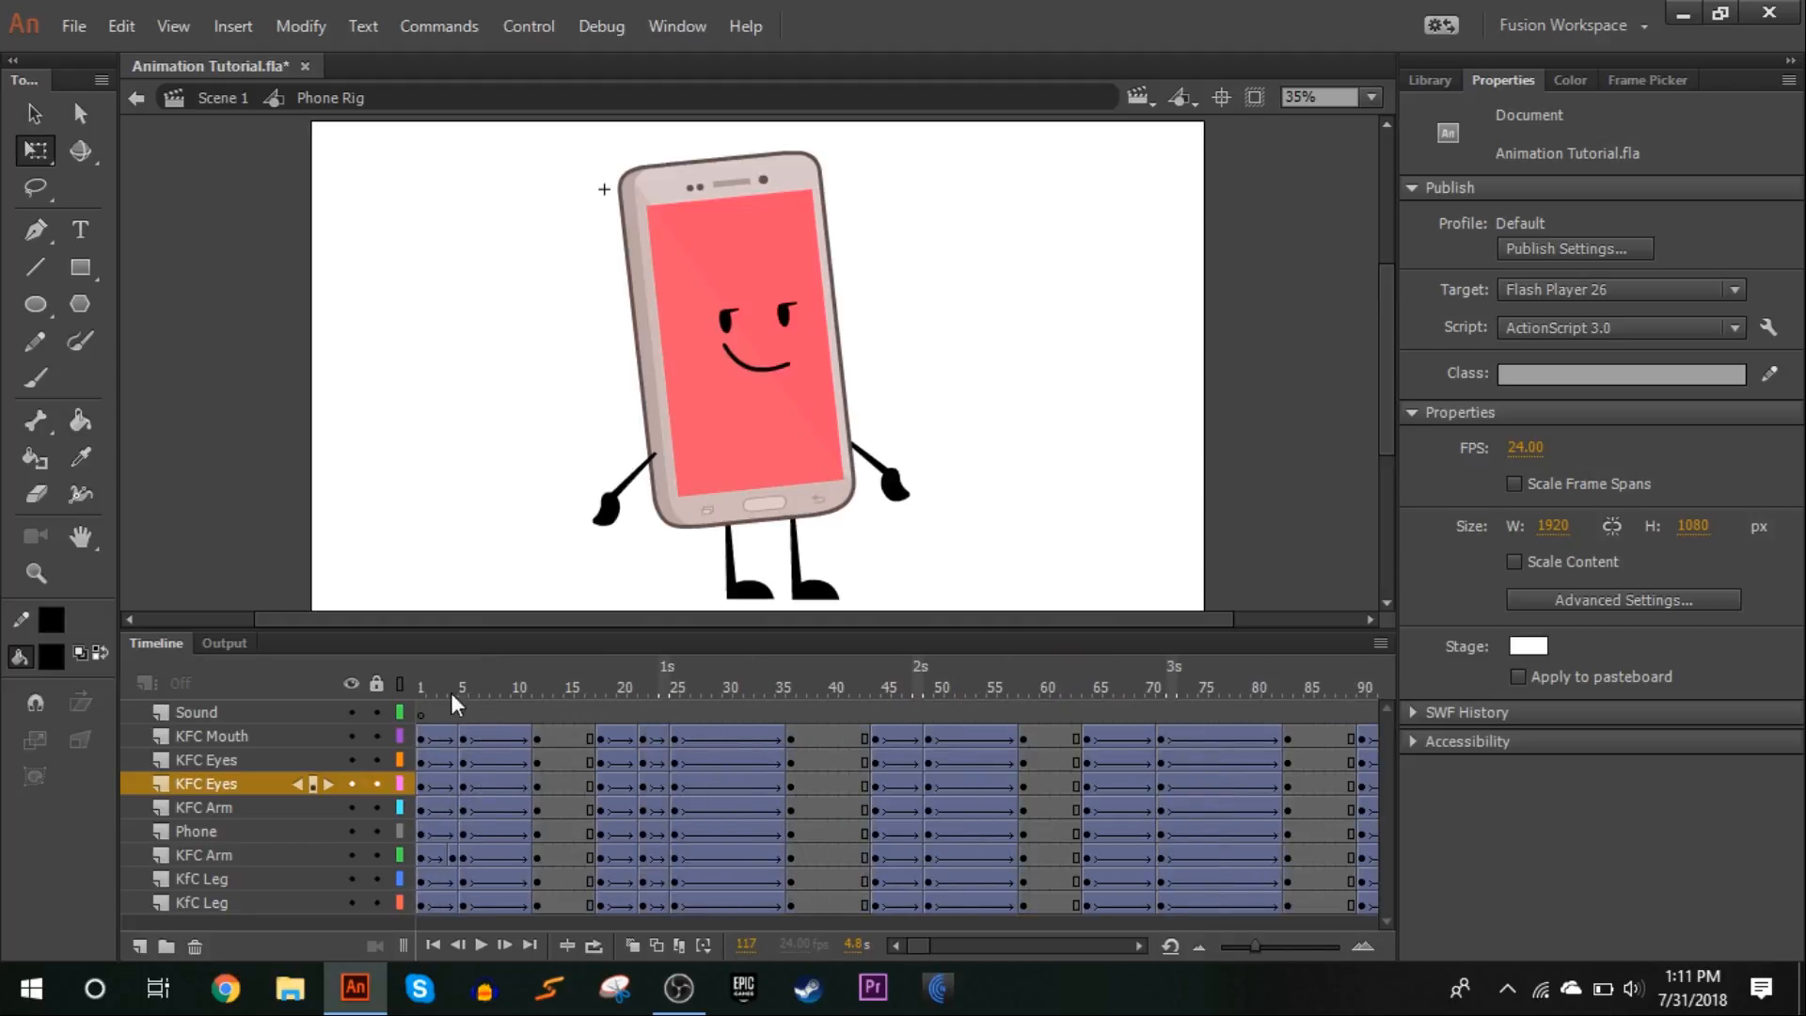
{"action": "left_click_drag", "start_coordinate": [461, 698], "coordinate": [420, 697]}
{"action": "left_click", "coordinate": [481, 946]}
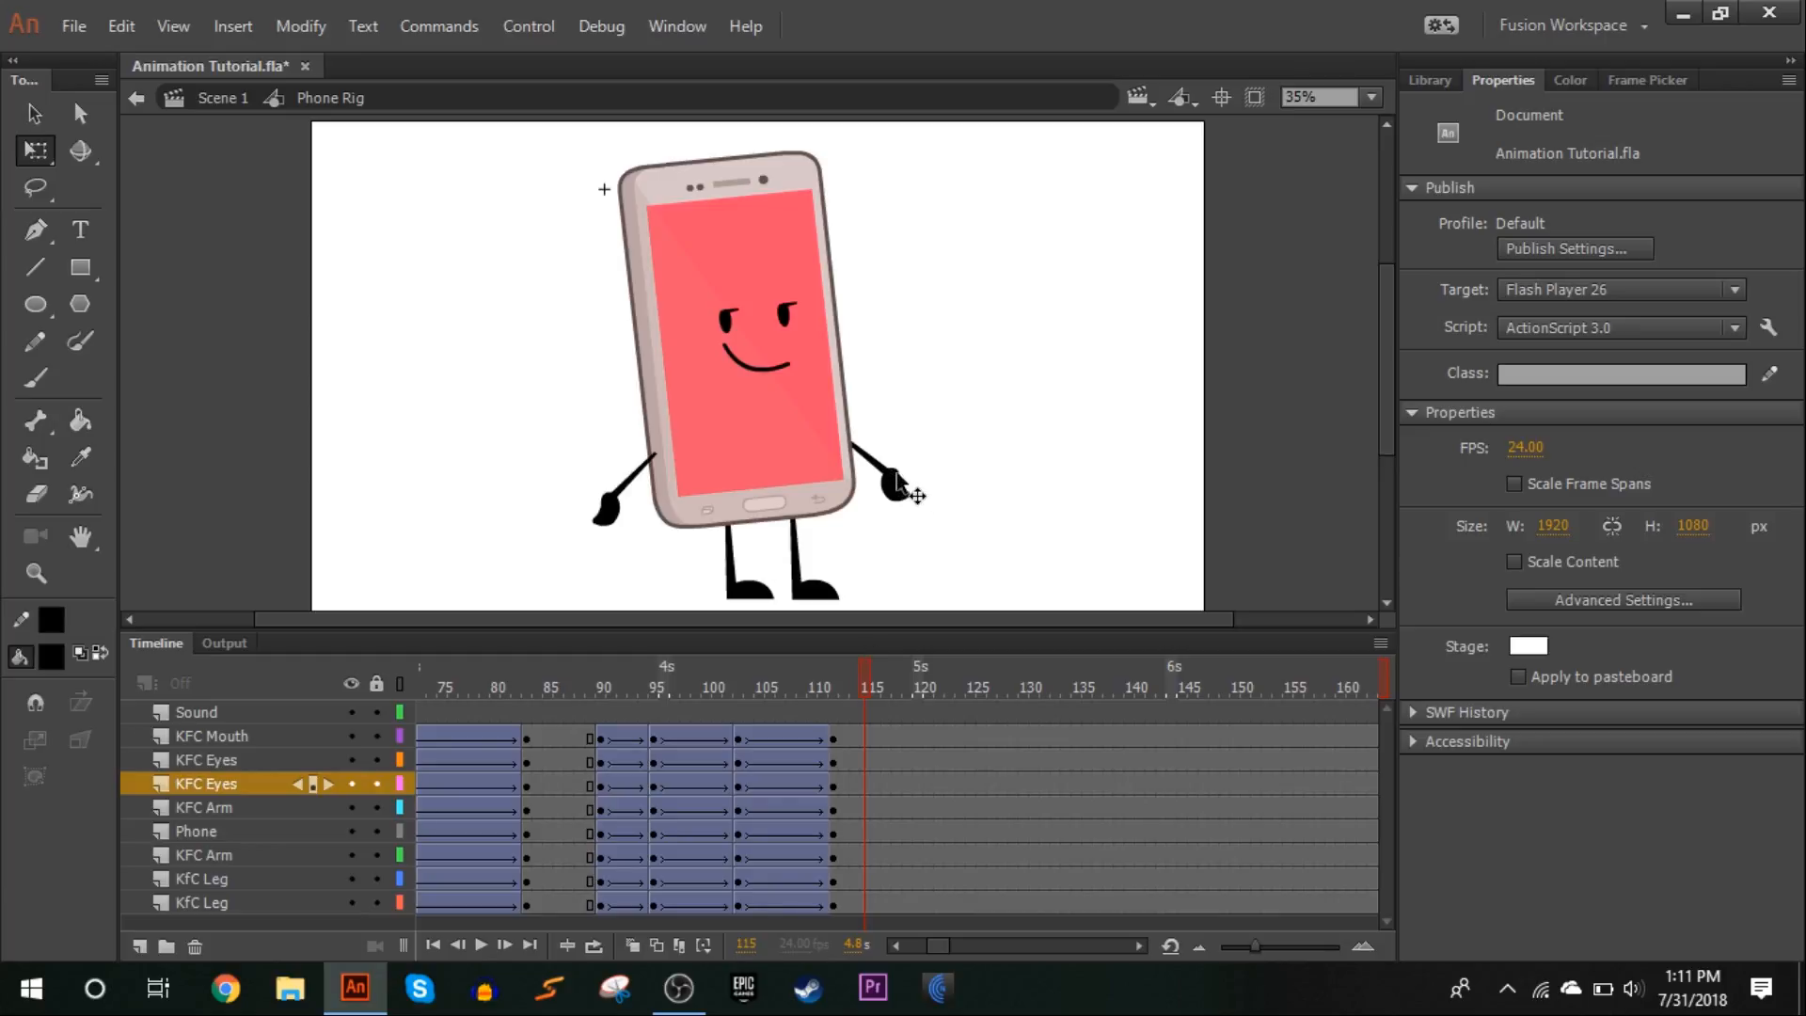
{"action": "left_click", "coordinate": [607, 508]}
{"action": "left_click_drag", "start_coordinate": [603, 691], "coordinate": [870, 508]}
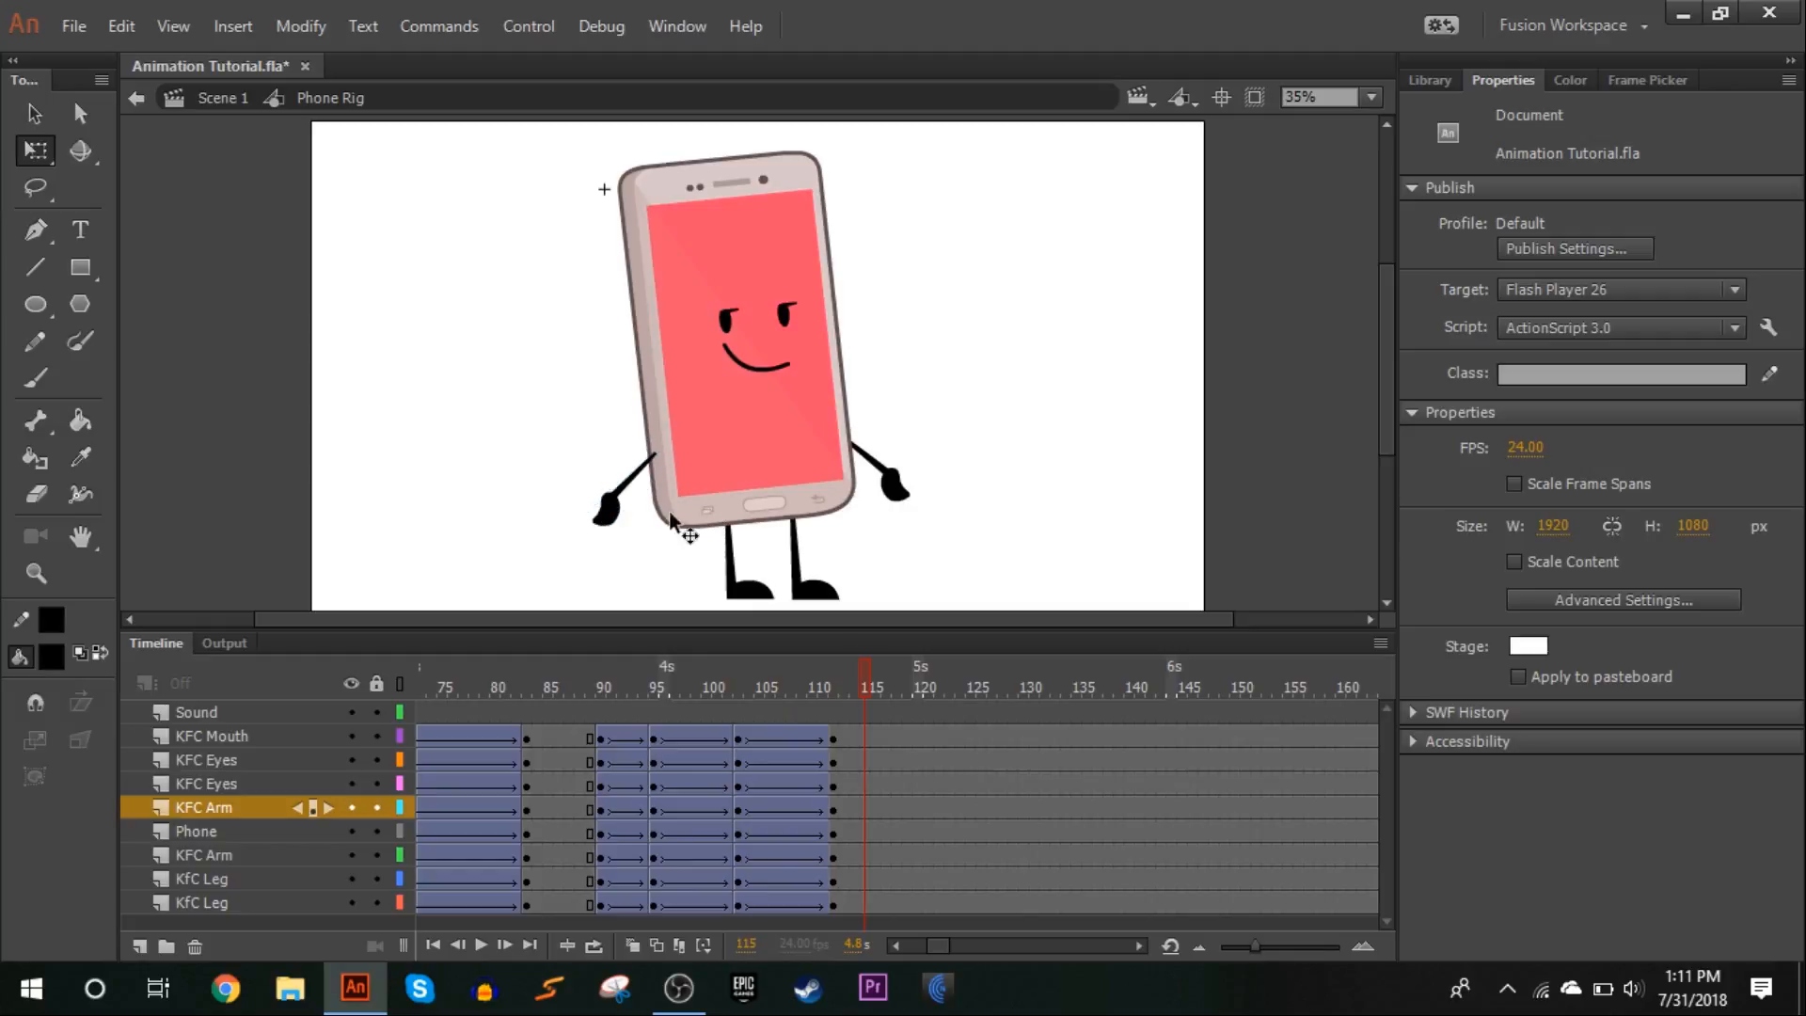
{"action": "left_click", "coordinate": [625, 516]}
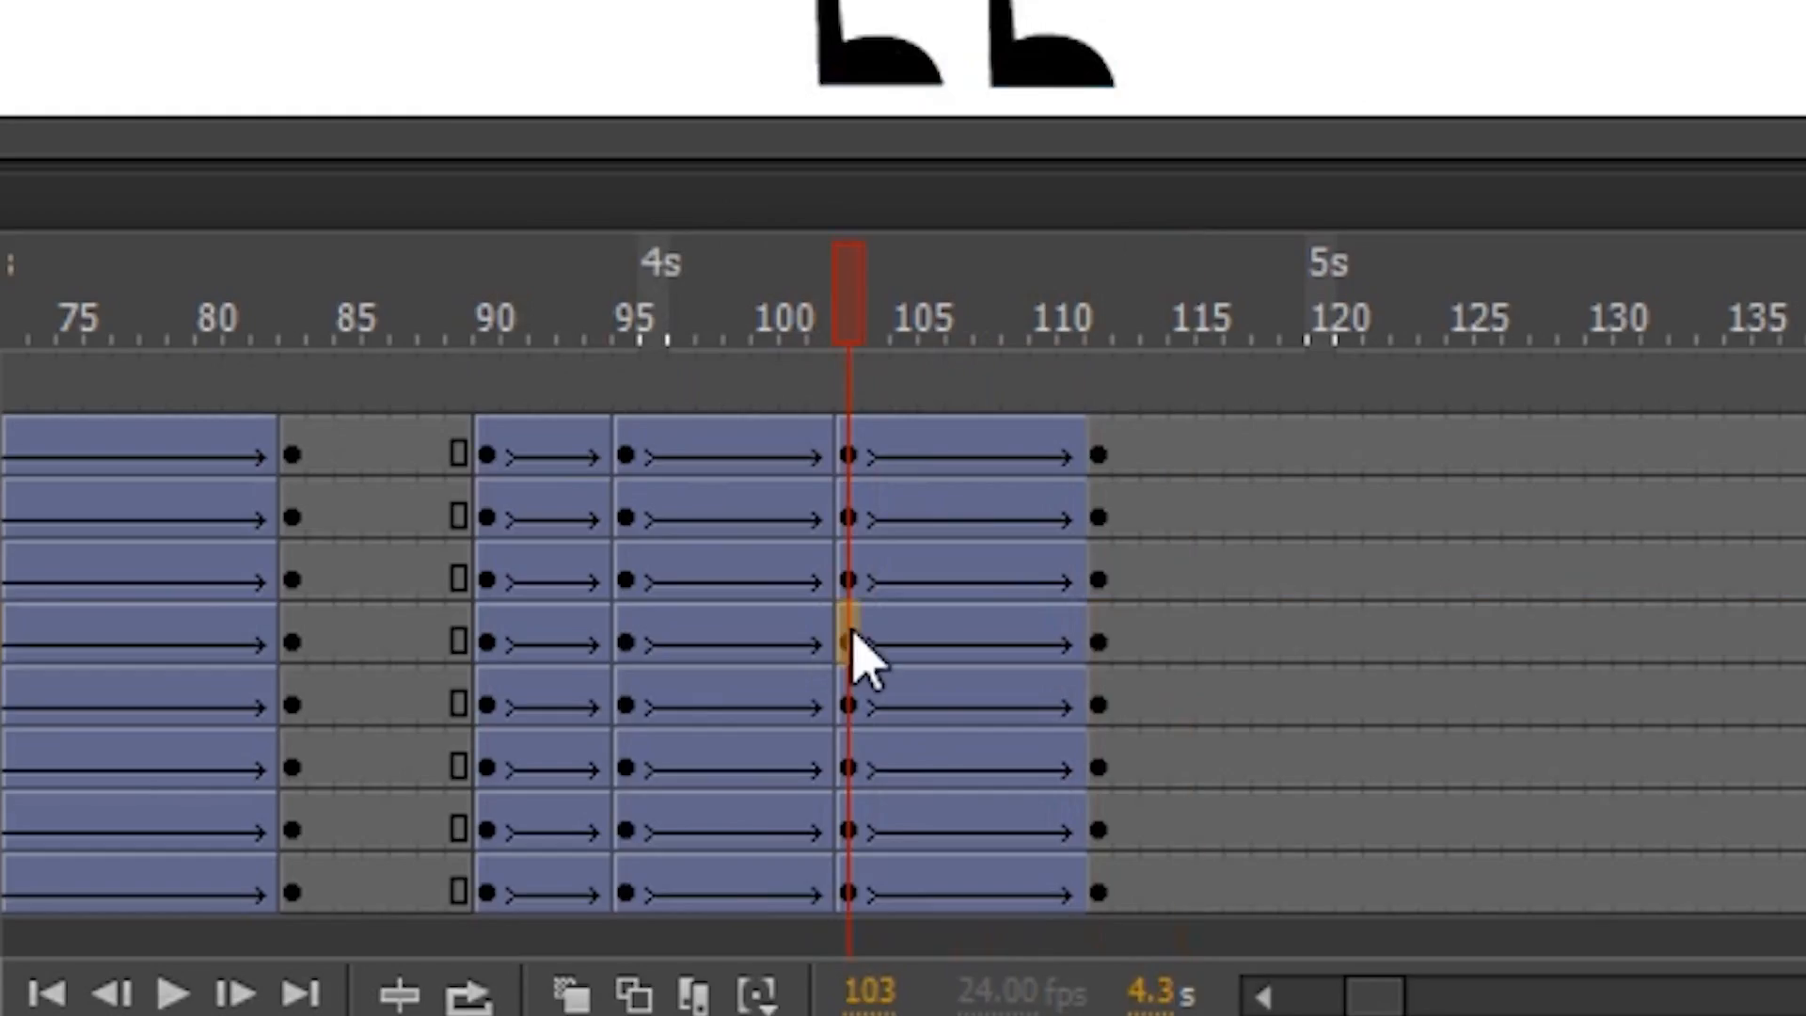
Shift the last two keyframes of both KFC Arm layers by two frames, to frames 105 and 114
{"action": "left_click_drag", "start_coordinate": [747, 810], "coordinate": [837, 810]}
{"action": "mouse_move", "coordinate": [1101, 635]}
{"action": "left_mouse_down"}
{"action": "mouse_move", "coordinate": [1081, 633]}
{"action": "mouse_move", "coordinate": [1113, 633]}
{"action": "left_mouse_up"}
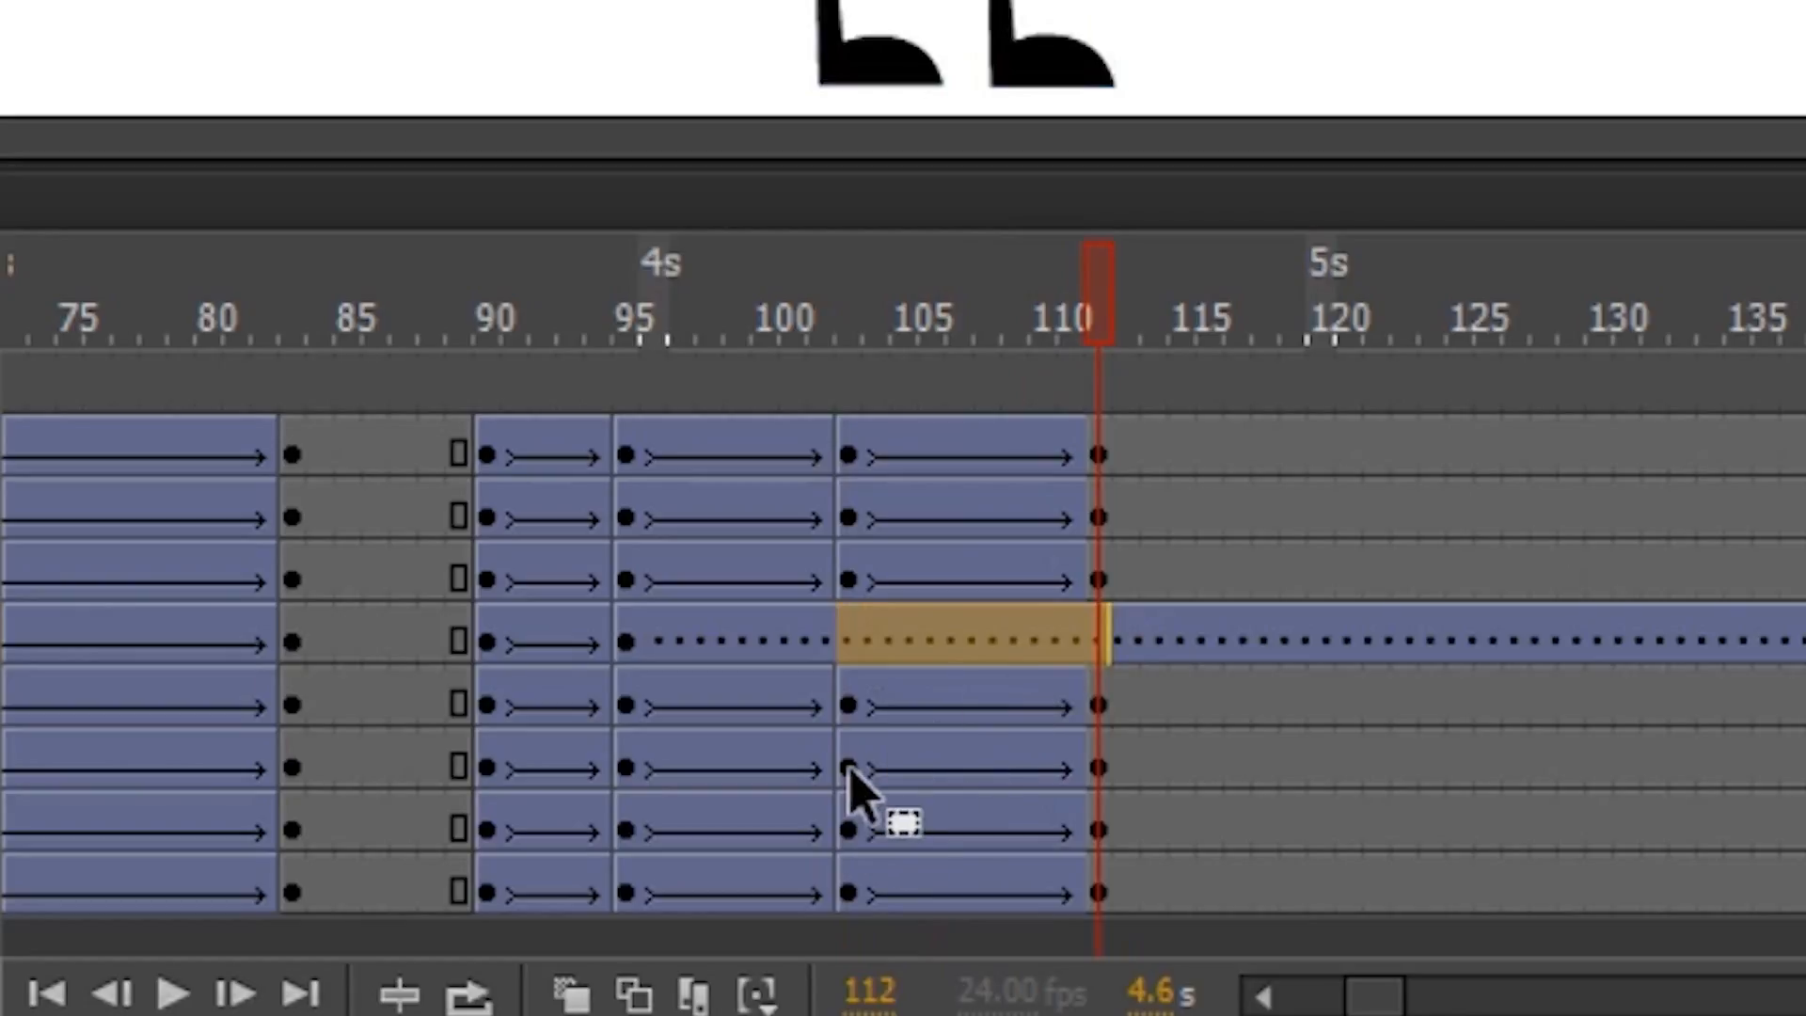
{"action": "left_click", "coordinate": [849, 767]}
{"action": "left_click_drag", "start_coordinate": [1094, 769], "coordinate": [921, 769]}
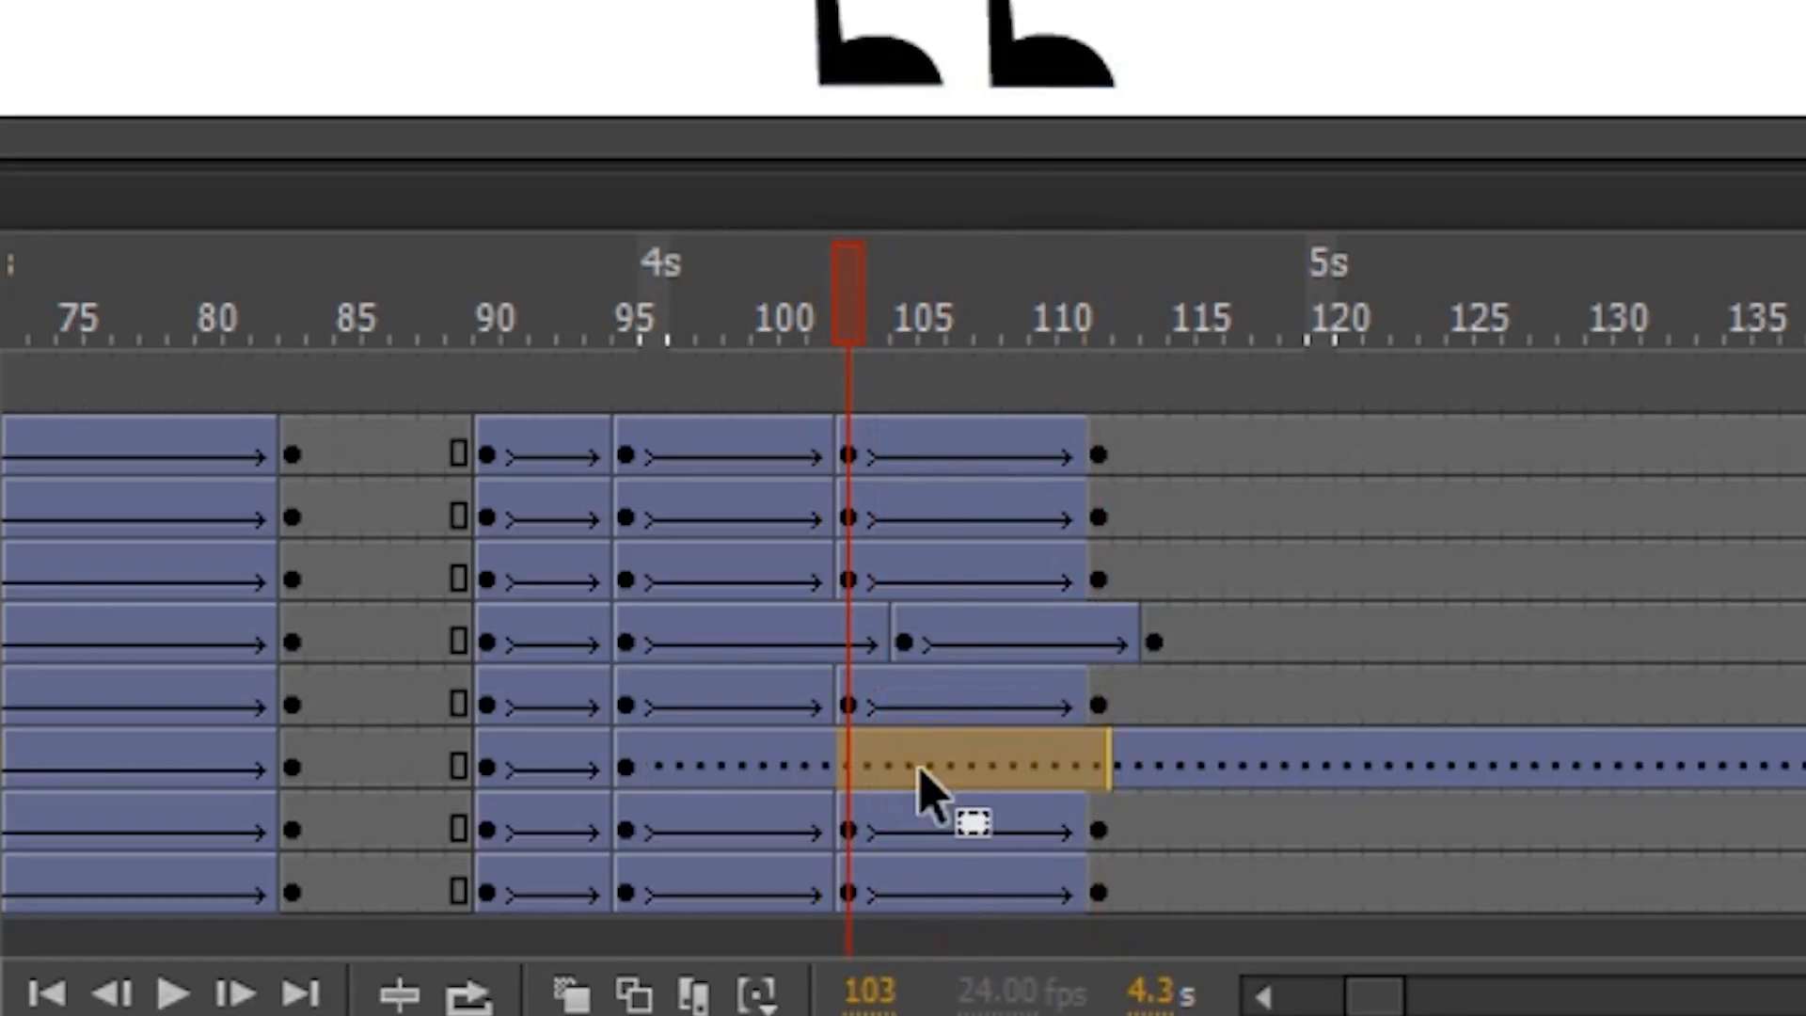
{"action": "left_click_drag", "start_coordinate": [985, 751], "coordinate": [957, 747]}
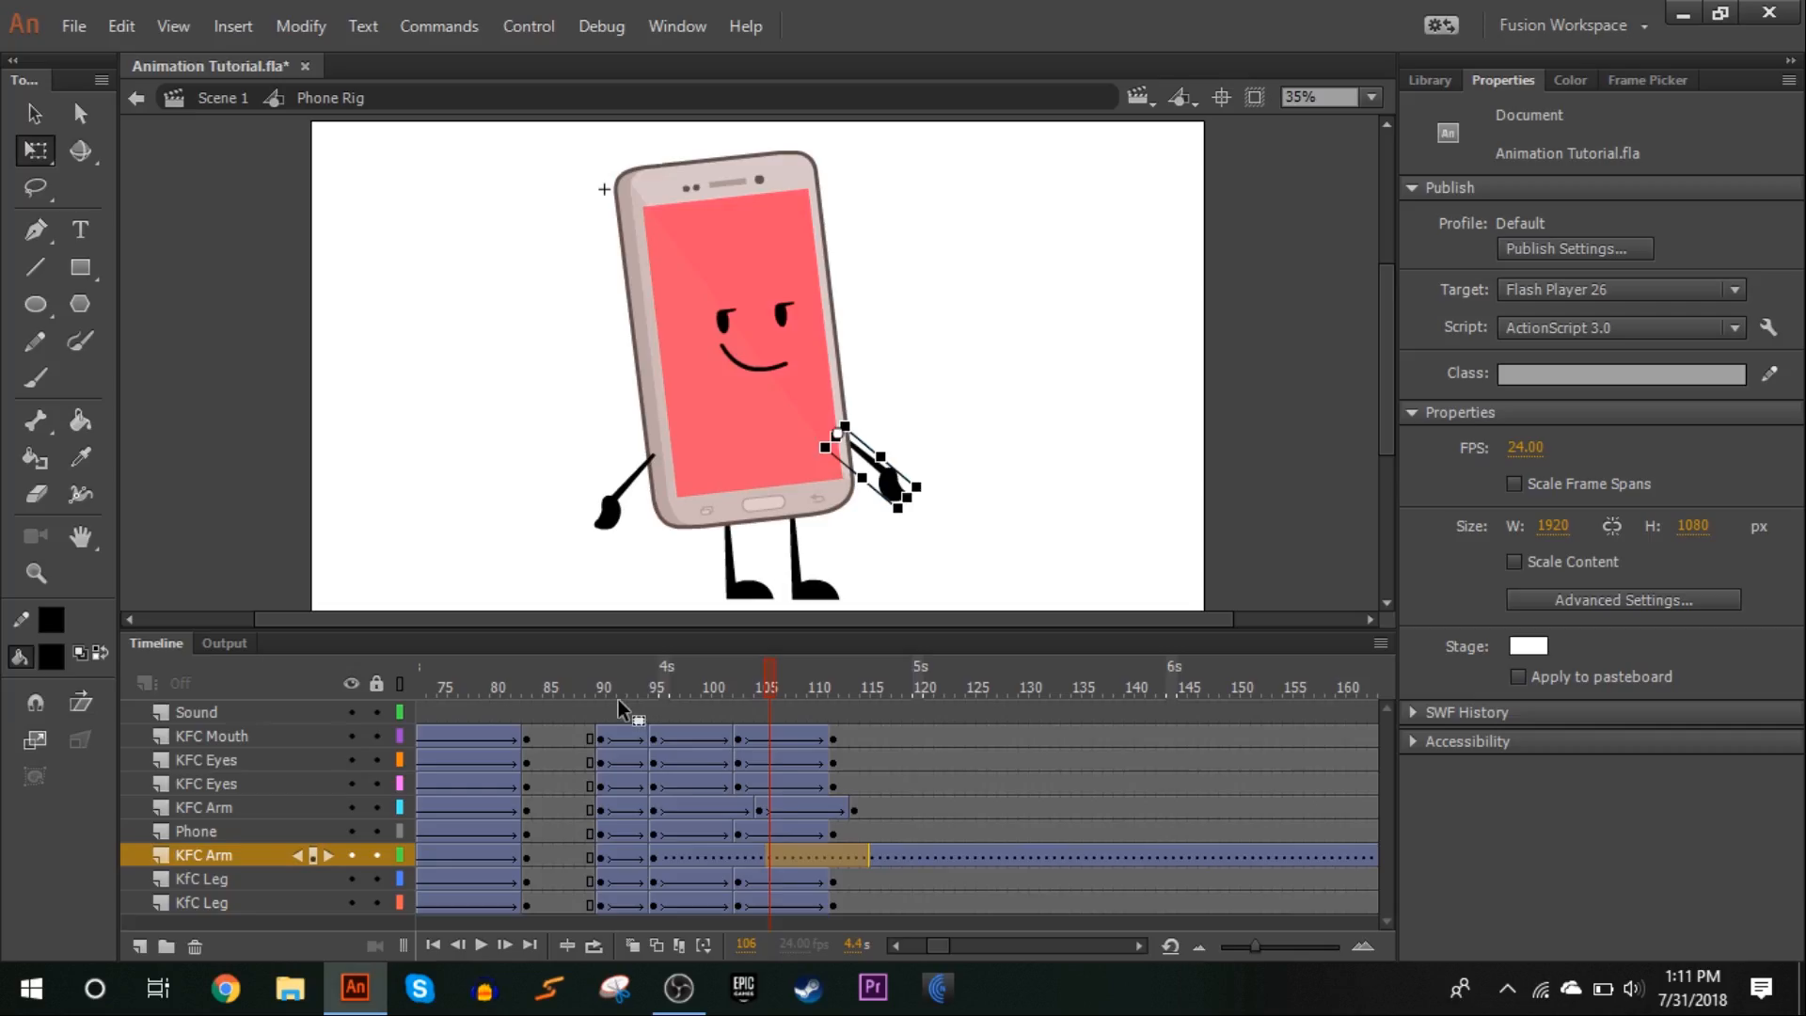
Play the animation from frame 88, and examine the arms' delayed motion at 100% magnification
{"action": "left_click", "coordinate": [436, 297]}
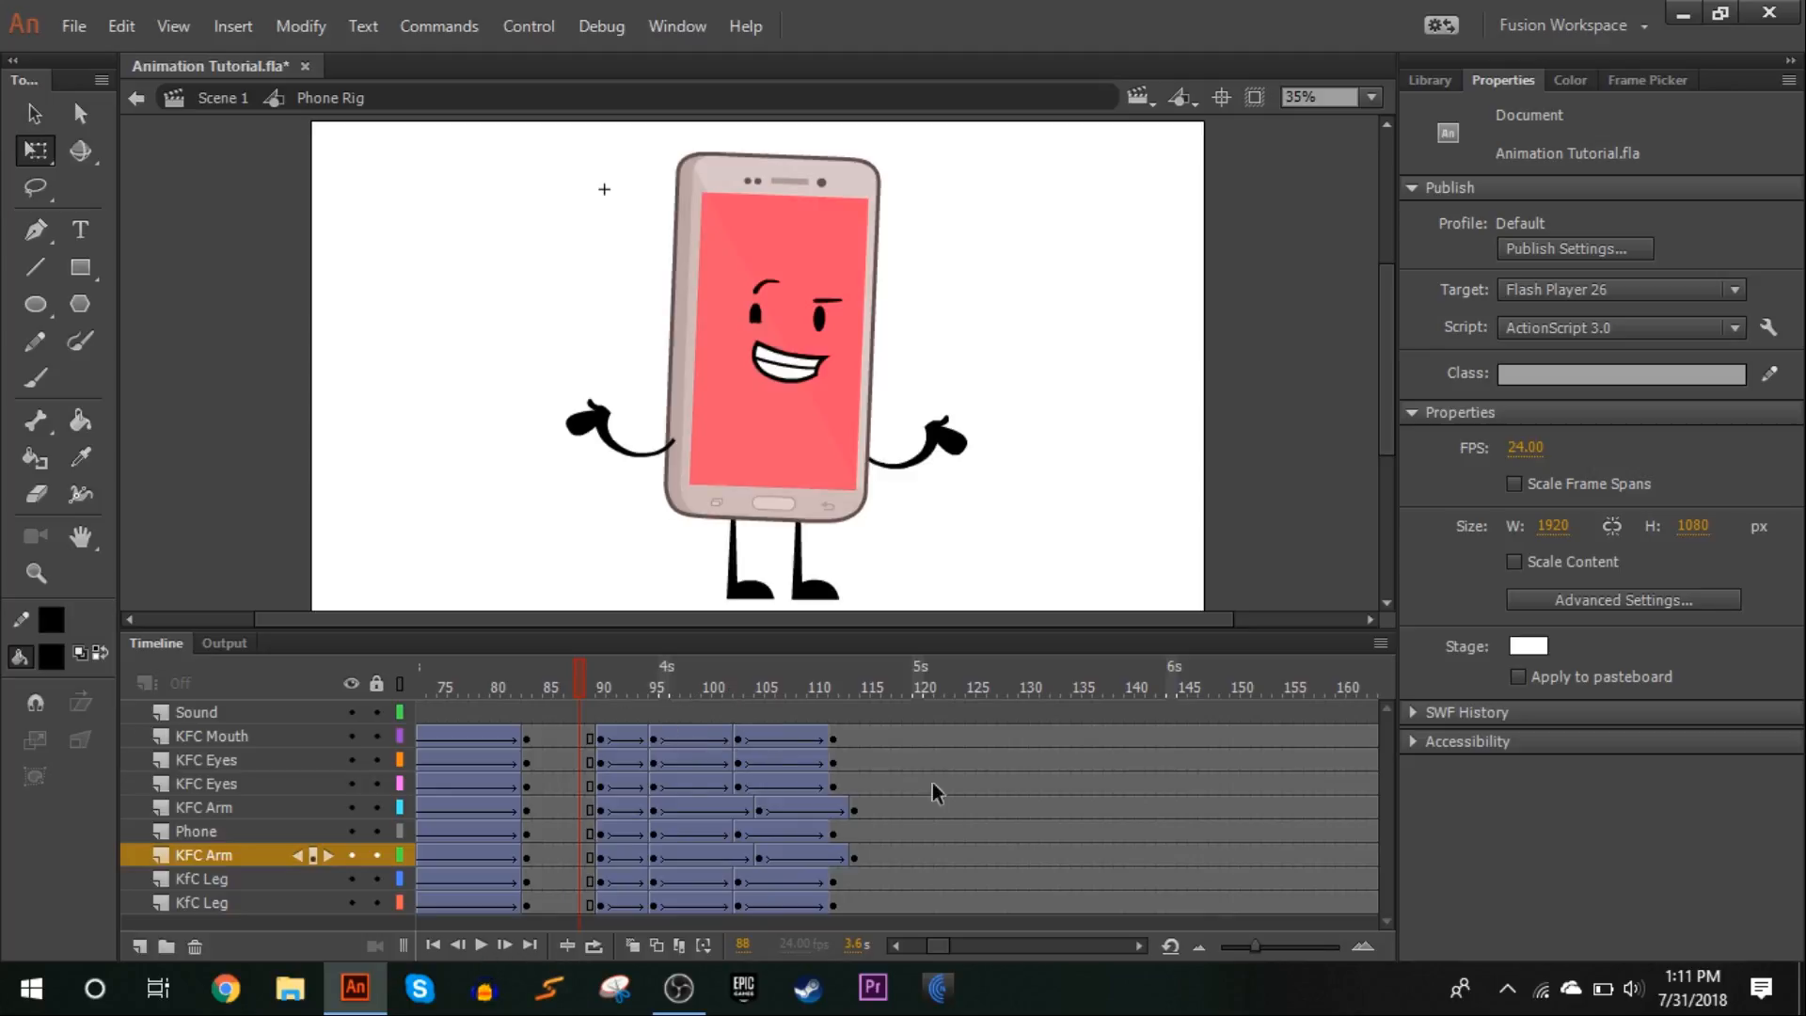
{"action": "left_click", "coordinate": [482, 944]}
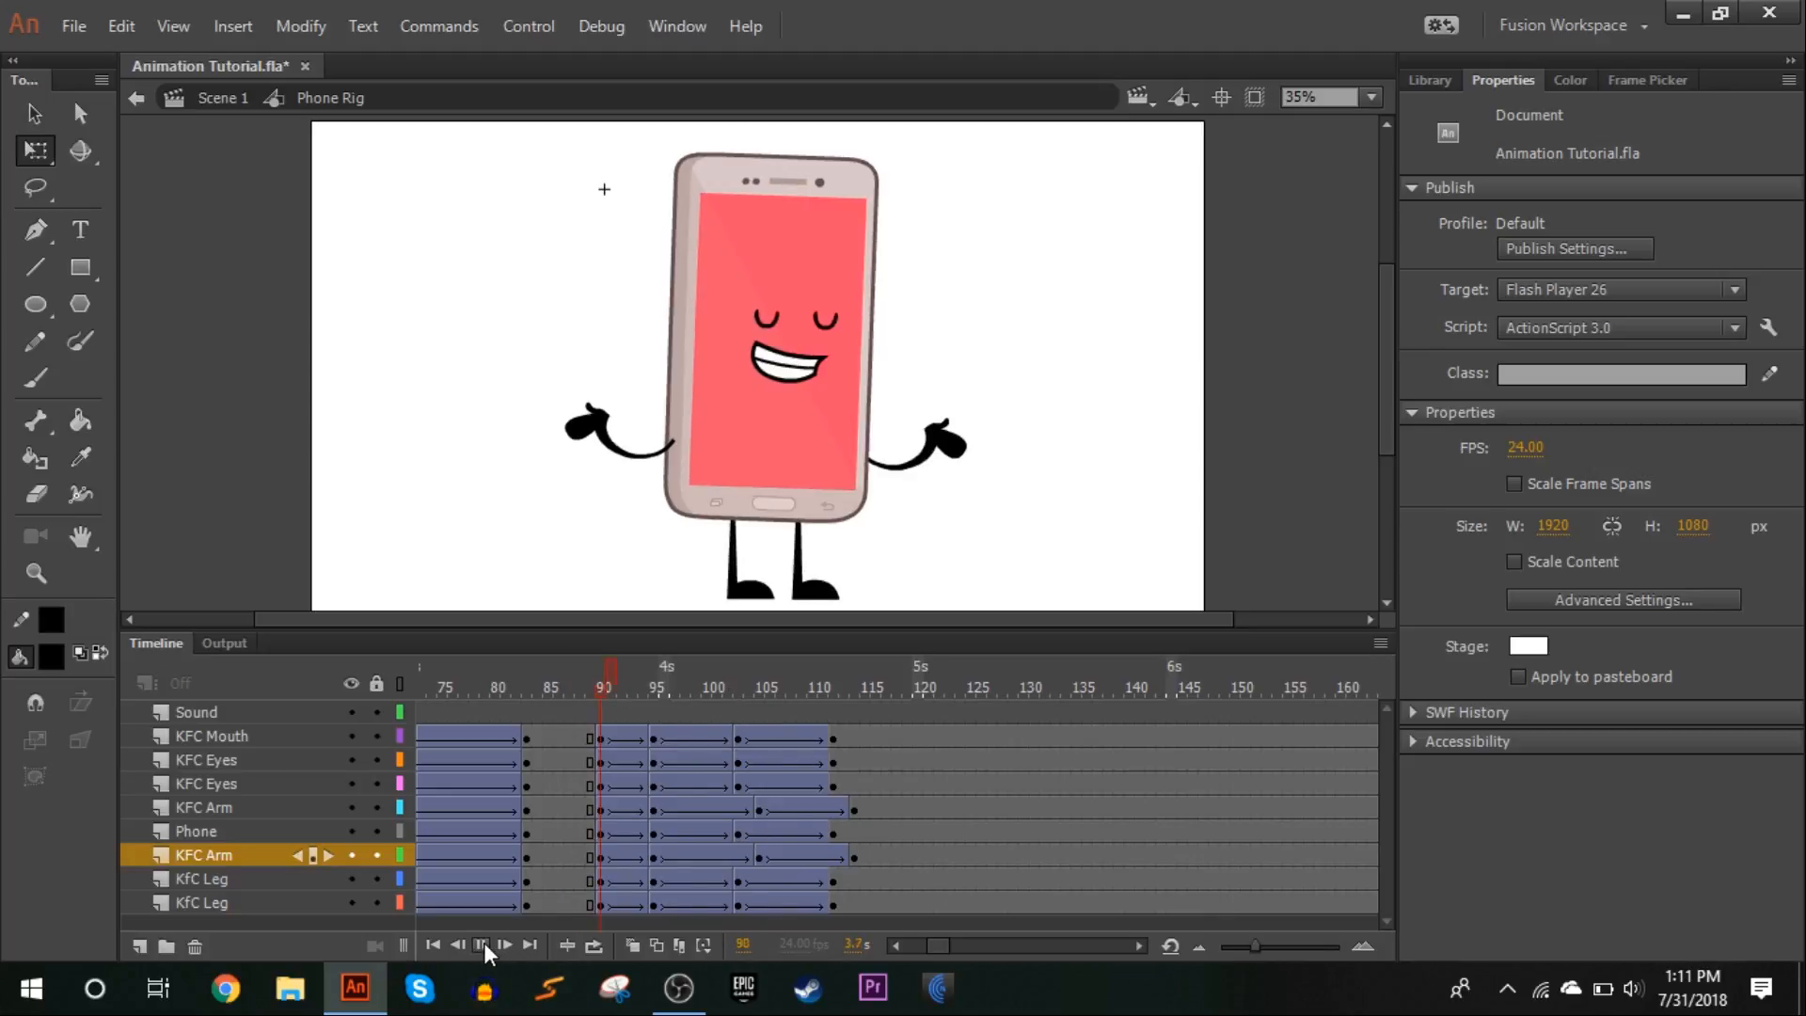
{"action": "left_click", "coordinate": [707, 684]}
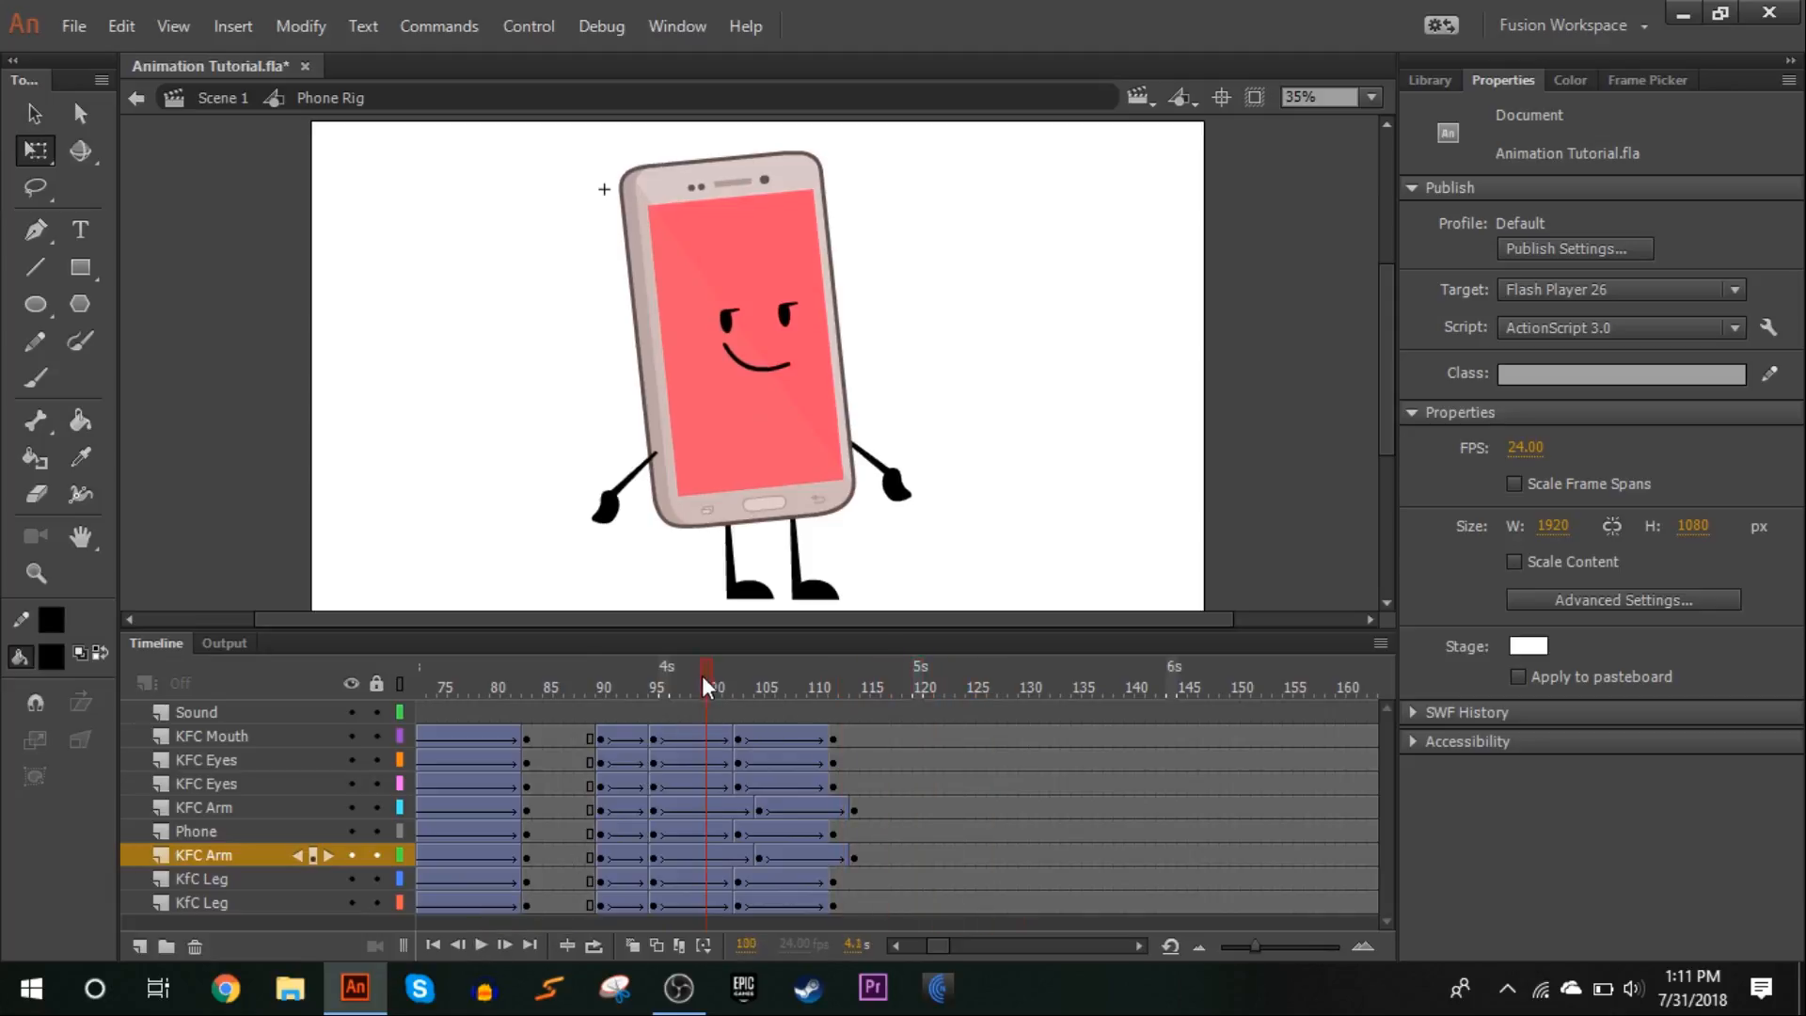
{"action": "left_click", "coordinate": [1372, 97]}
{"action": "left_click", "coordinate": [1340, 273]}
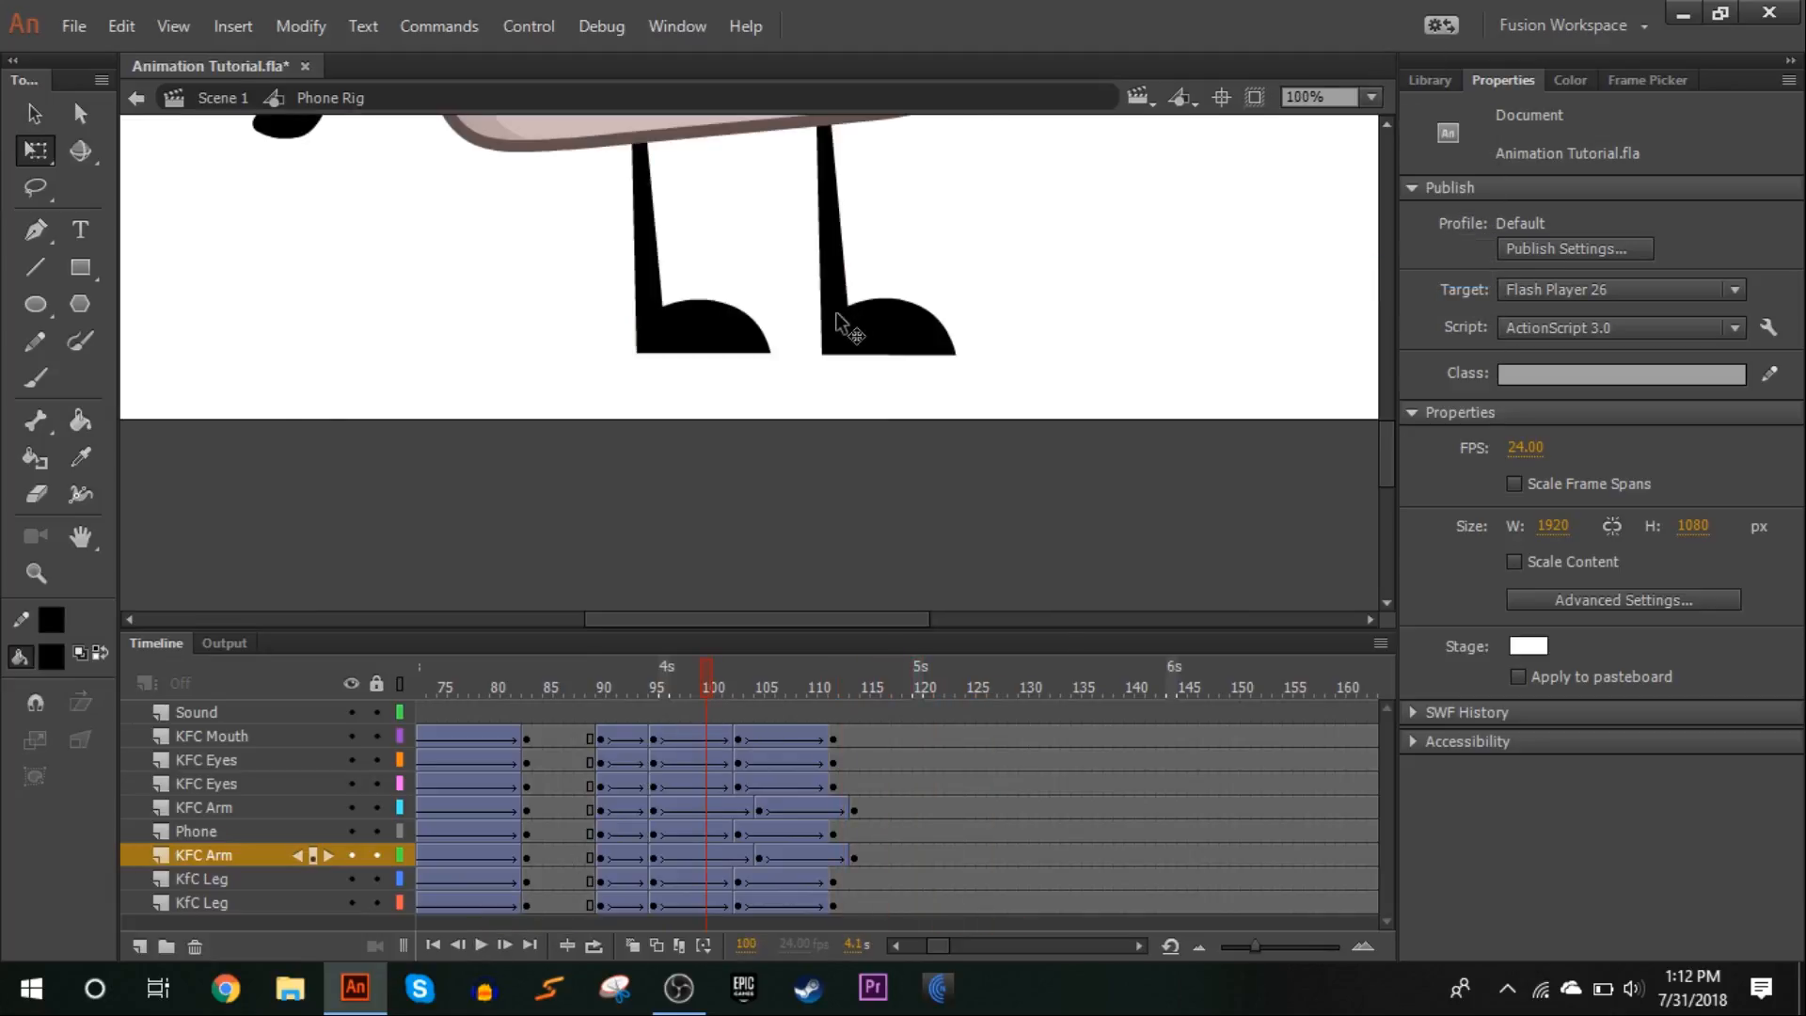
{"action": "left_click_drag", "start_coordinate": [607, 683], "coordinate": [709, 668]}
{"action": "key", "text": "Return"}
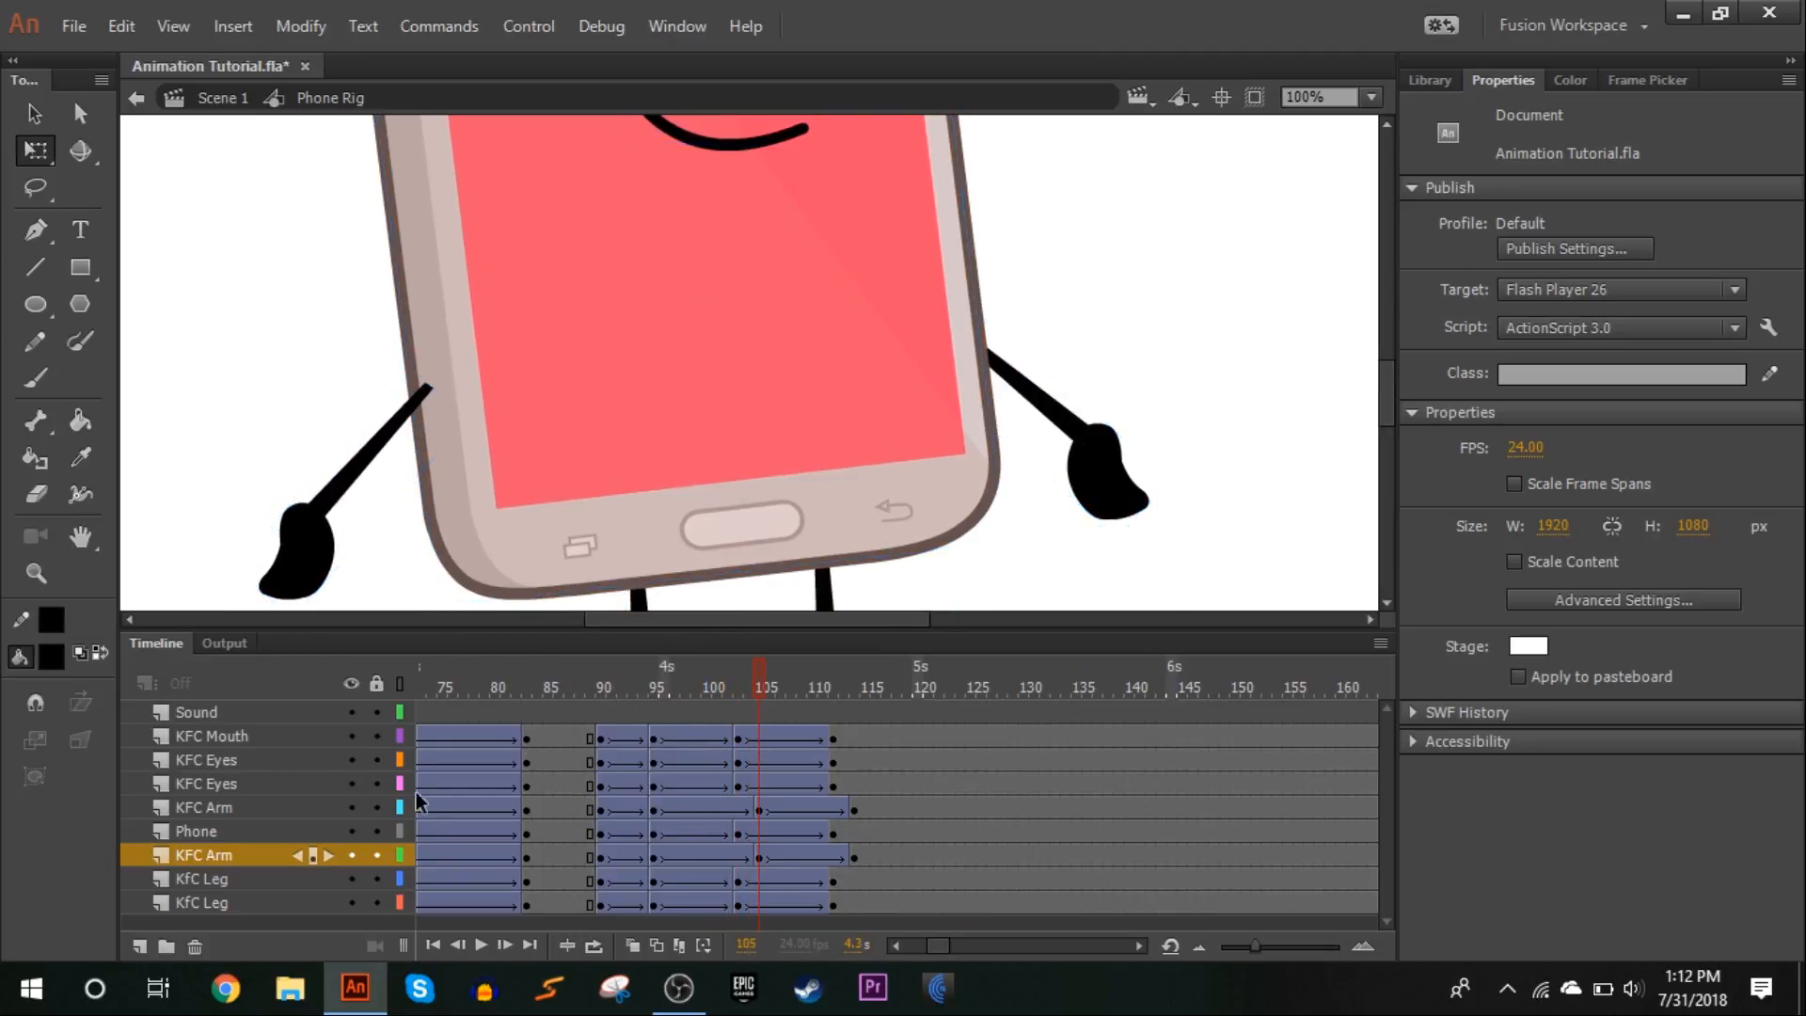
Lock all layers, and scrub and replay the closing poses from frame 90 to check how the arms follow the body
{"action": "left_click", "coordinate": [374, 689]}
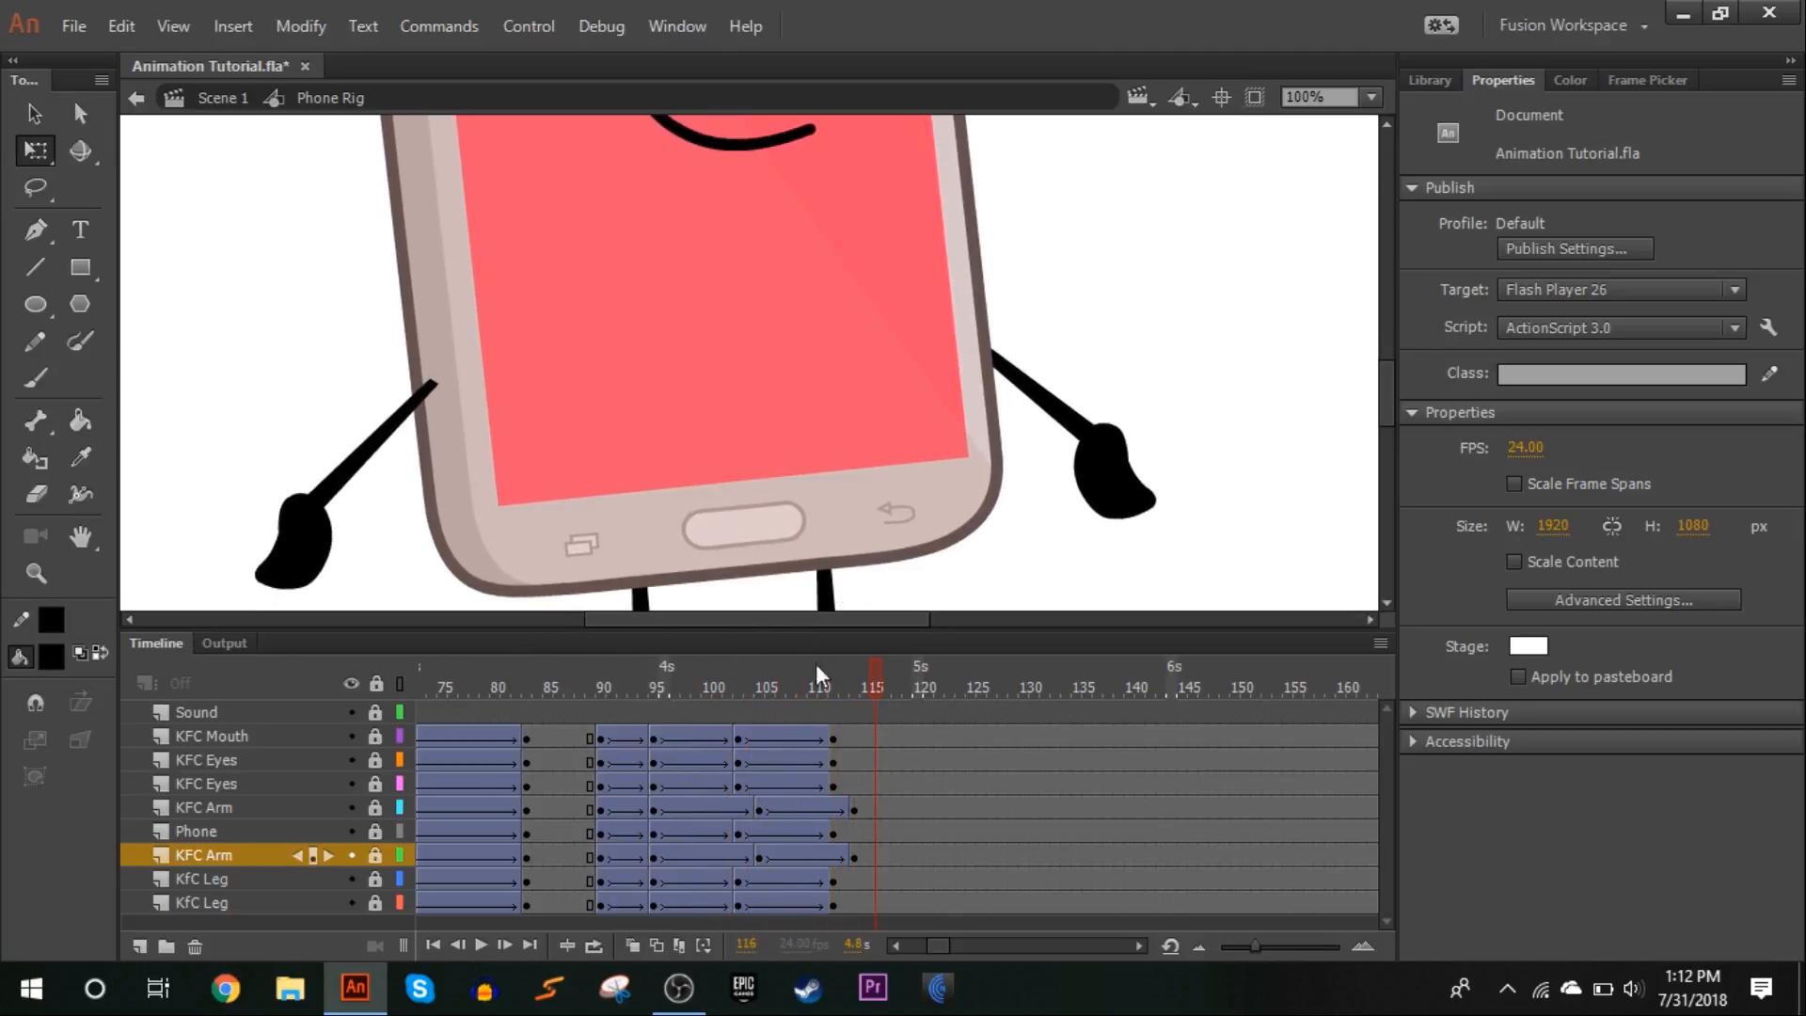
{"action": "left_click", "coordinate": [599, 684]}
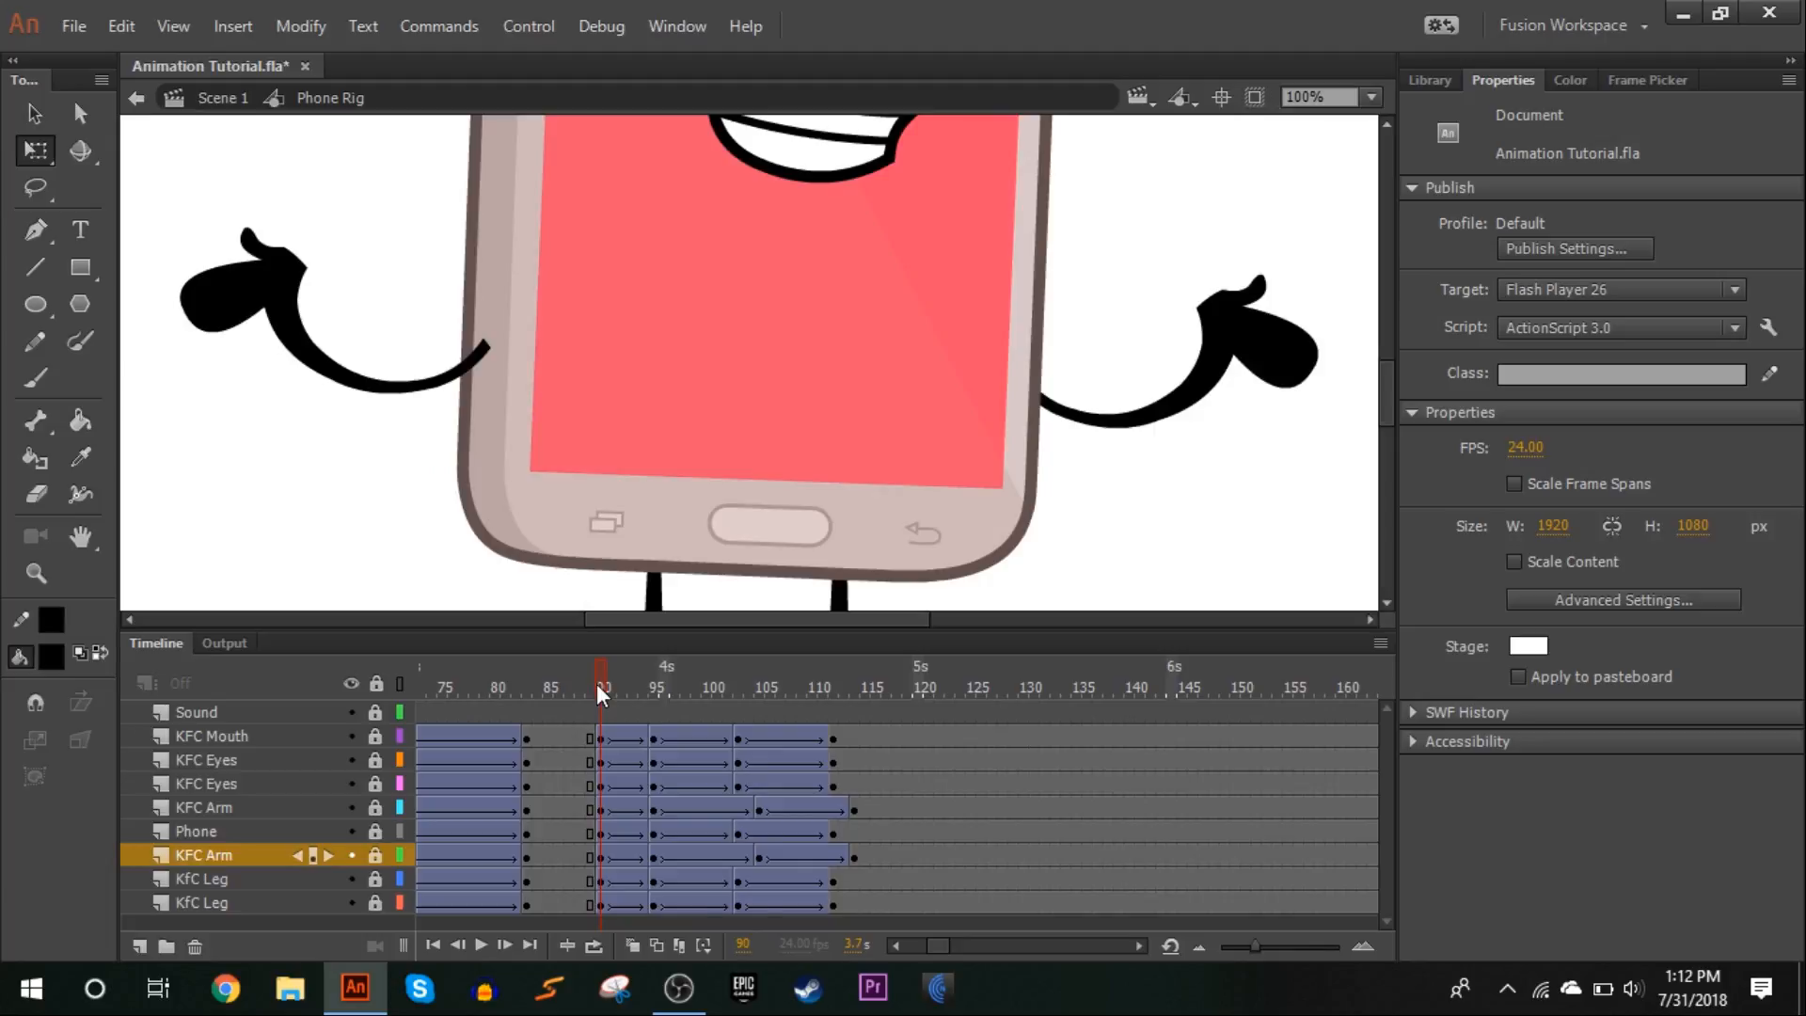
{"action": "left_click_drag", "start_coordinate": [607, 683], "coordinate": [653, 648]}
{"action": "key", "text": "Return"}
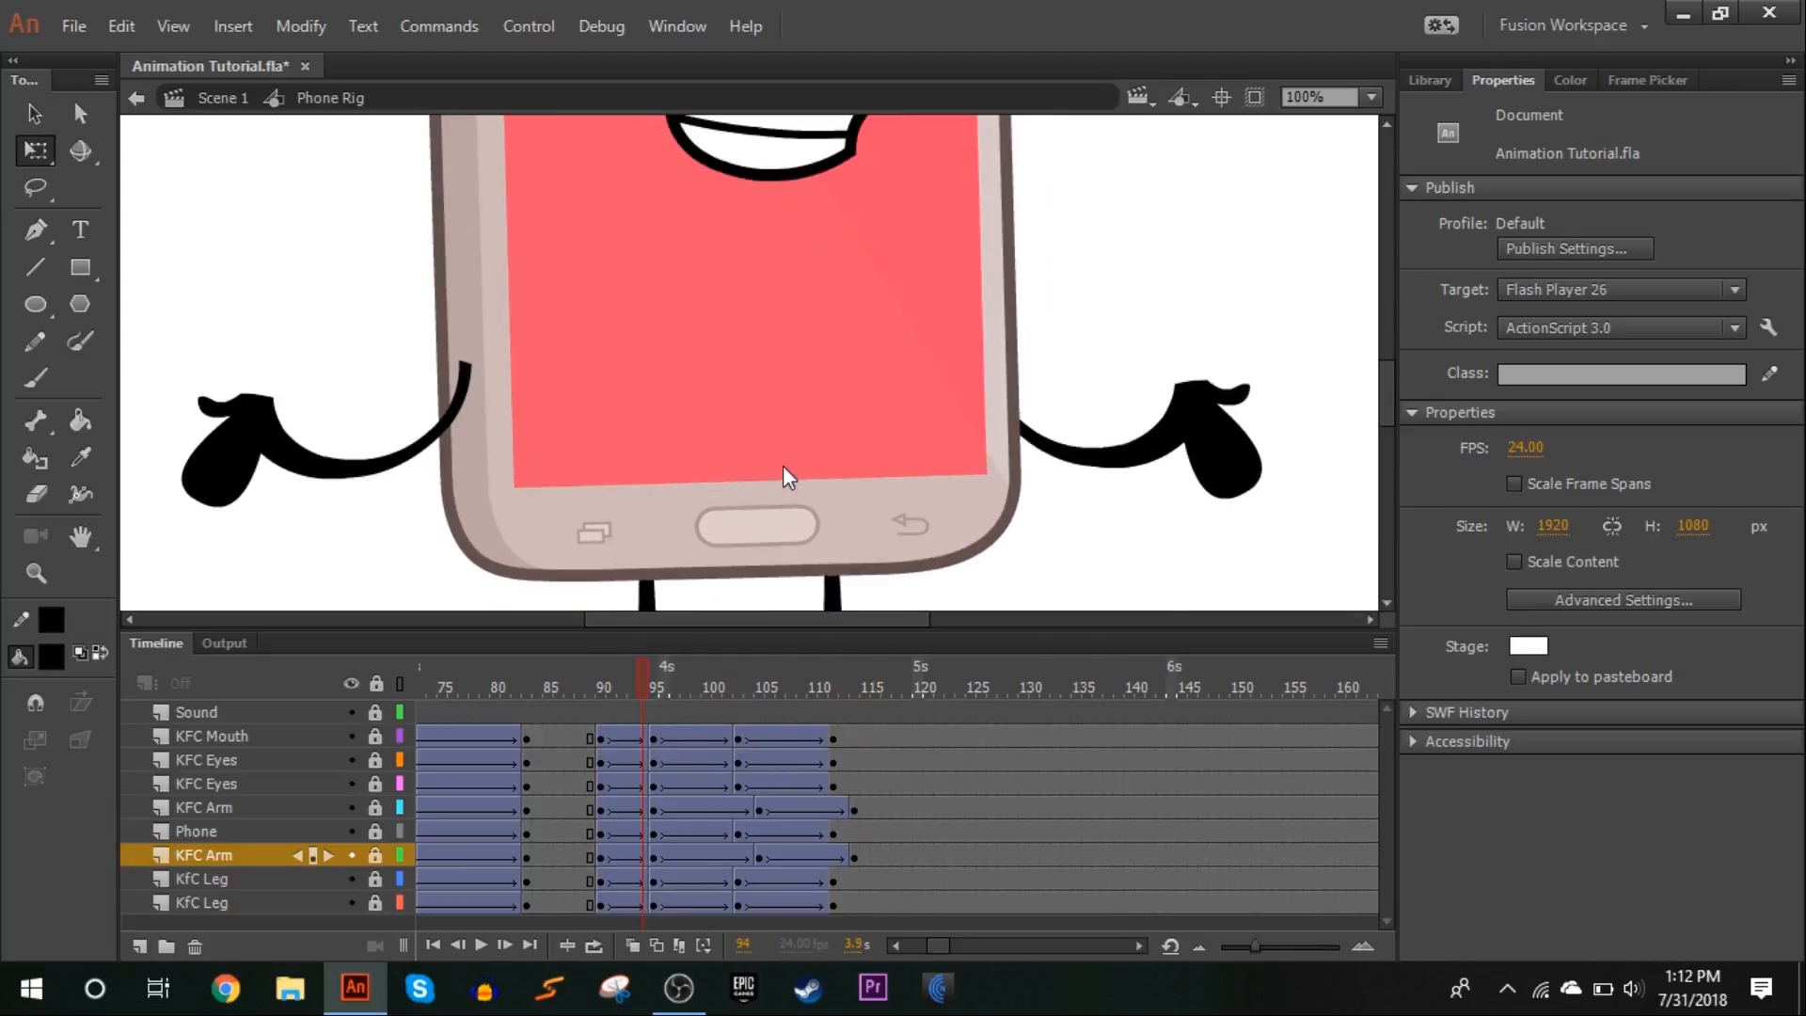
Fit the stage in the window and scrub the closing poses from frame 90 to review the whole character
{"action": "left_click", "coordinate": [1372, 96]}
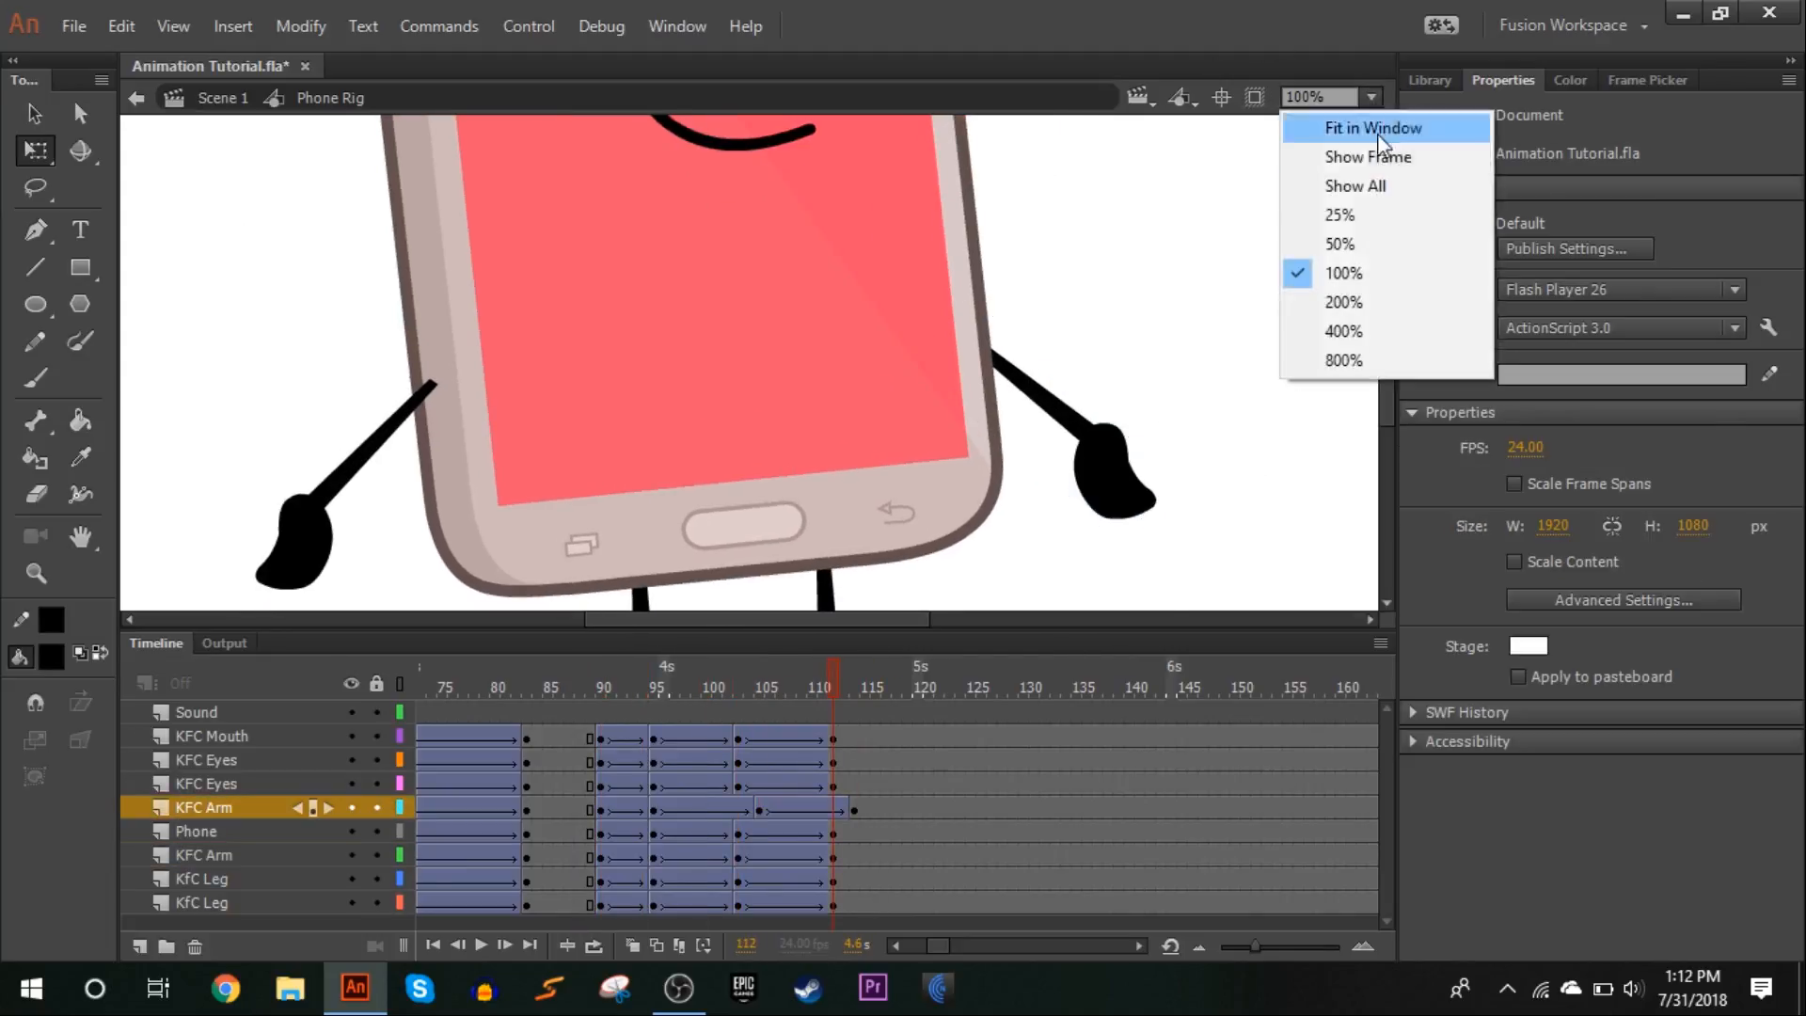
{"action": "left_click", "coordinate": [1355, 127]}
{"action": "left_click_drag", "start_coordinate": [607, 668], "coordinate": [733, 596]}
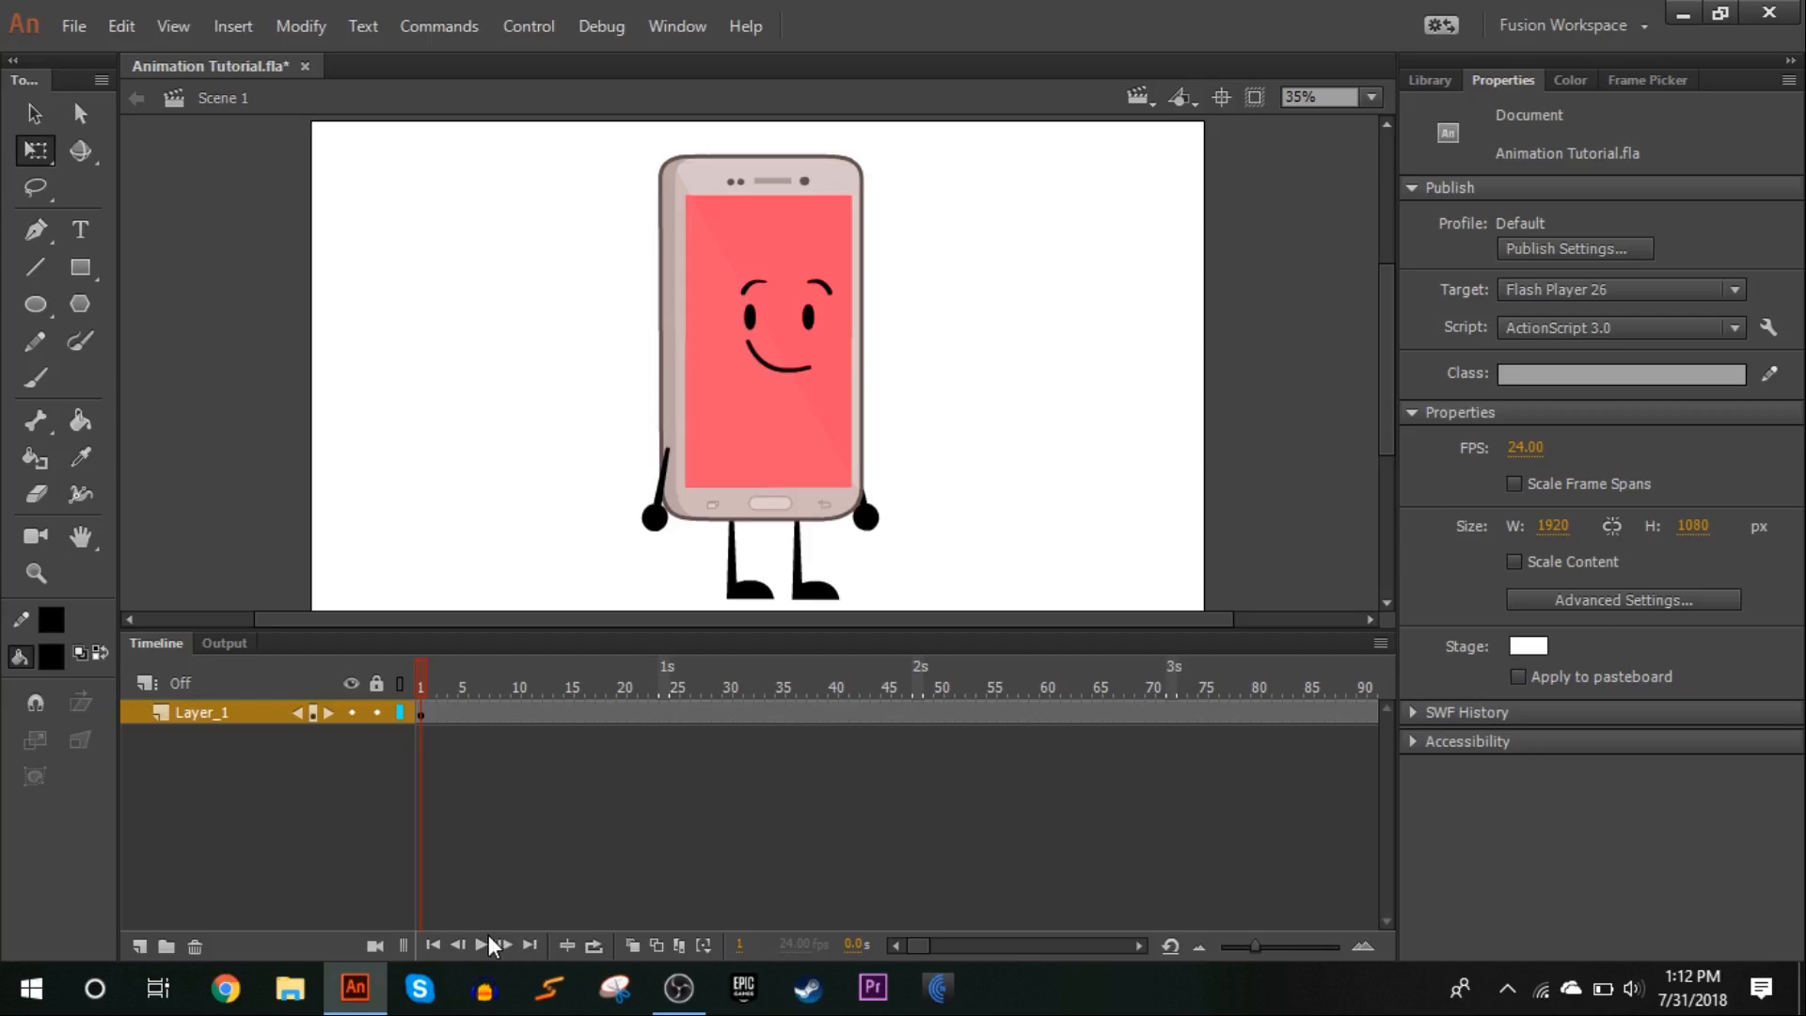
Play back the phone animation and return Scene 1 to frame 1
{"action": "left_click", "coordinate": [480, 939]}
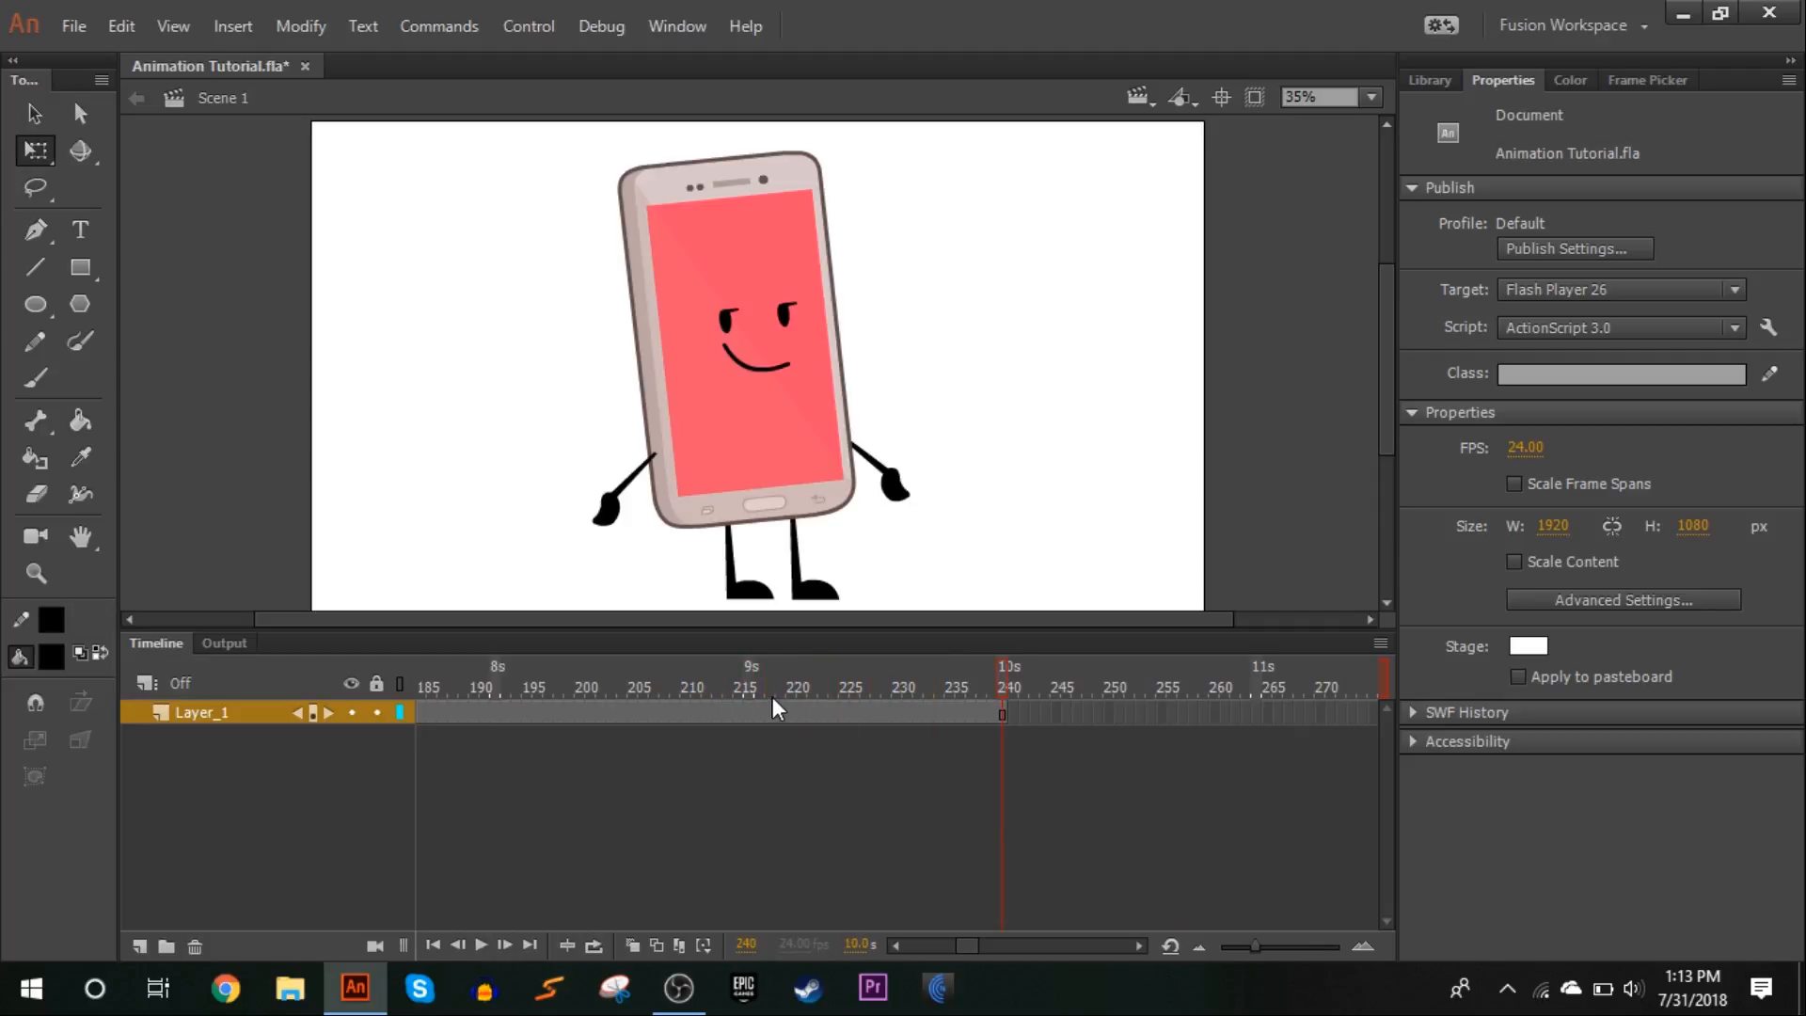
{"action": "left_click", "coordinate": [415, 683]}
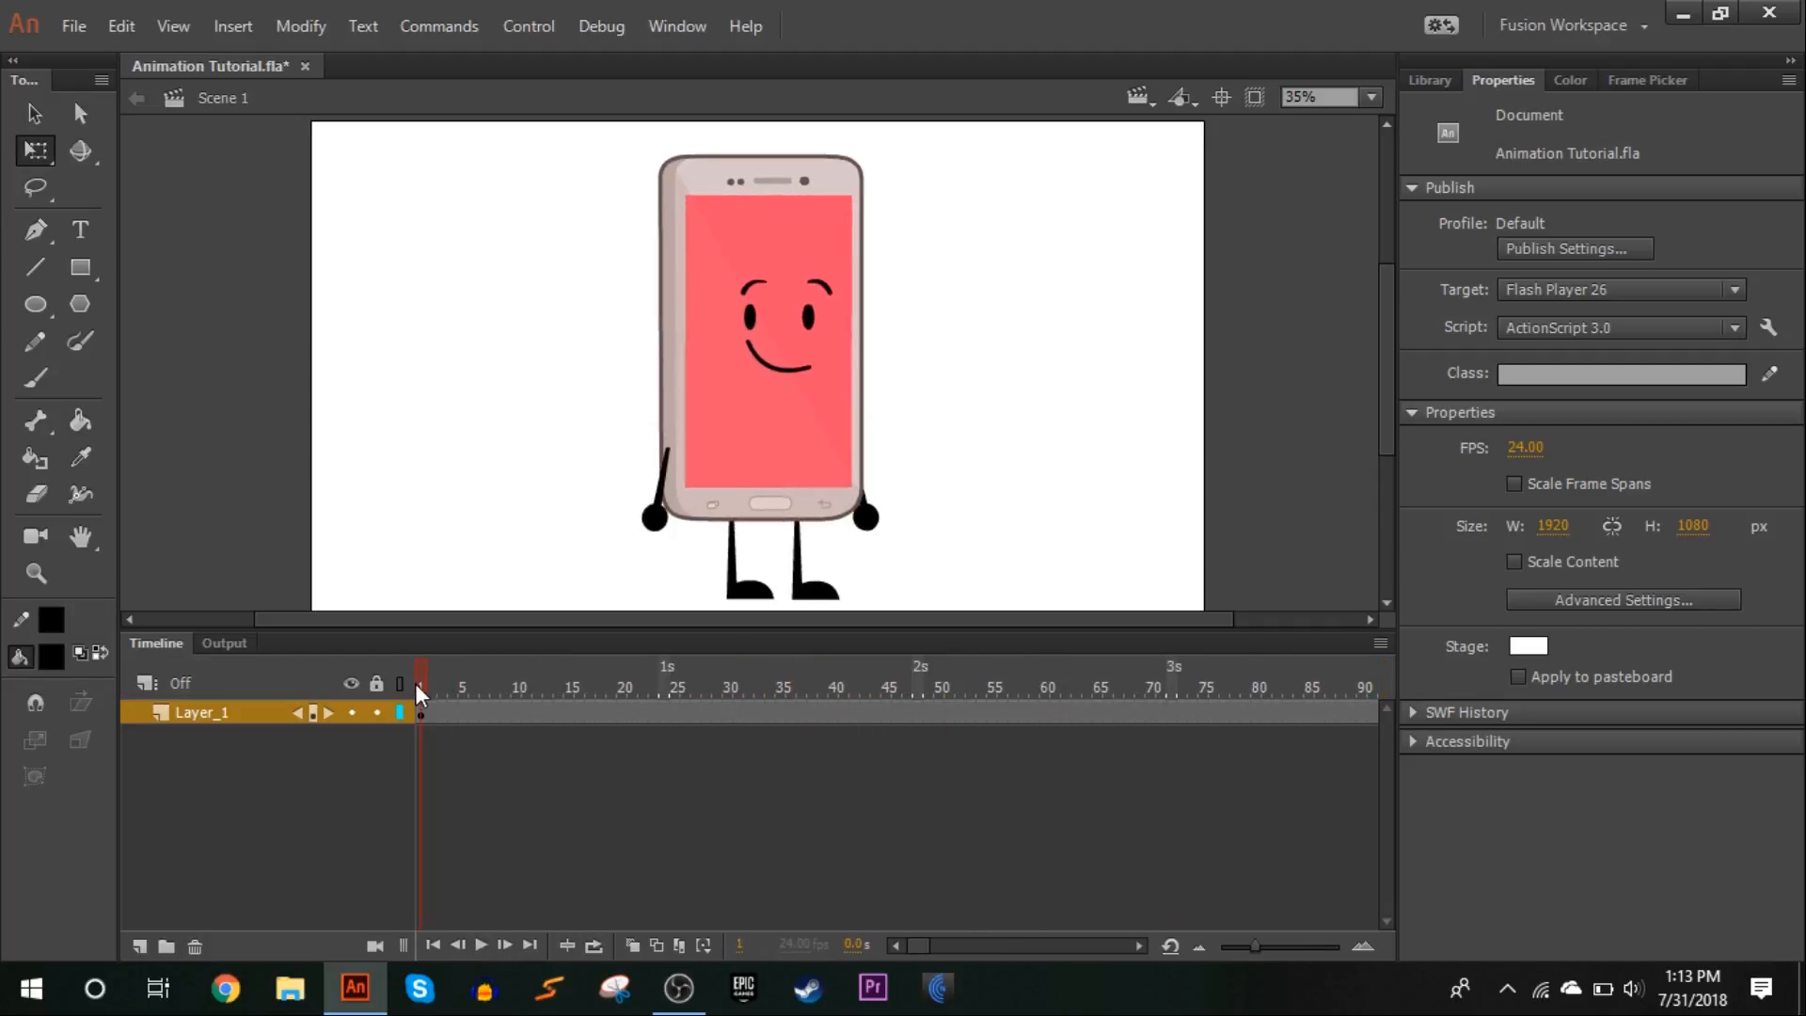